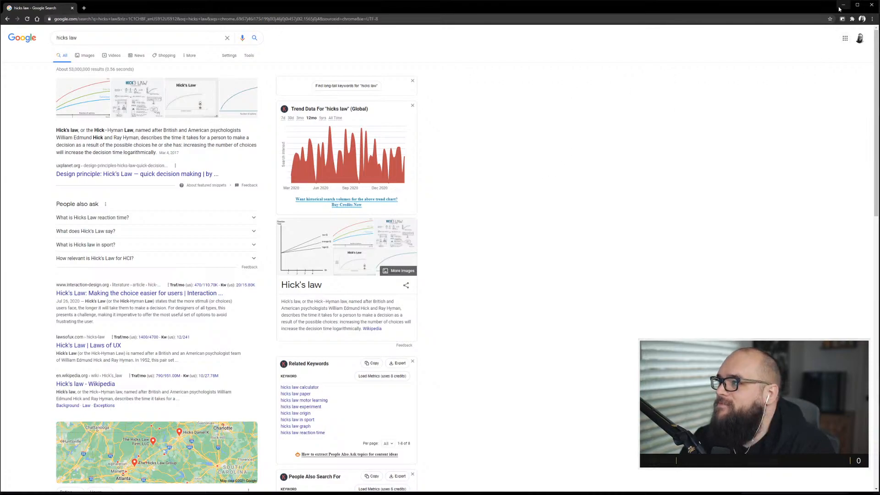
Switch to Adobe XD and move the small heading text element into empty canvas space beside the typography cards.
key("alt+Tab")
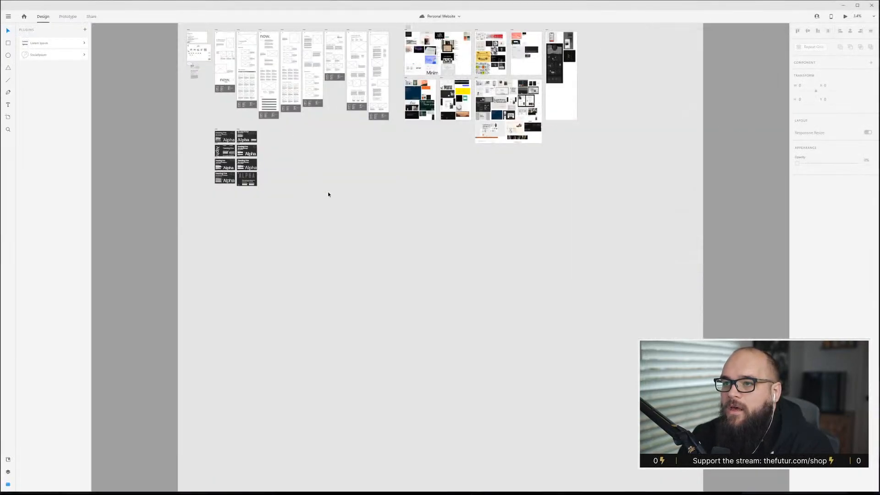
scroll(225, 144, "up", 4)
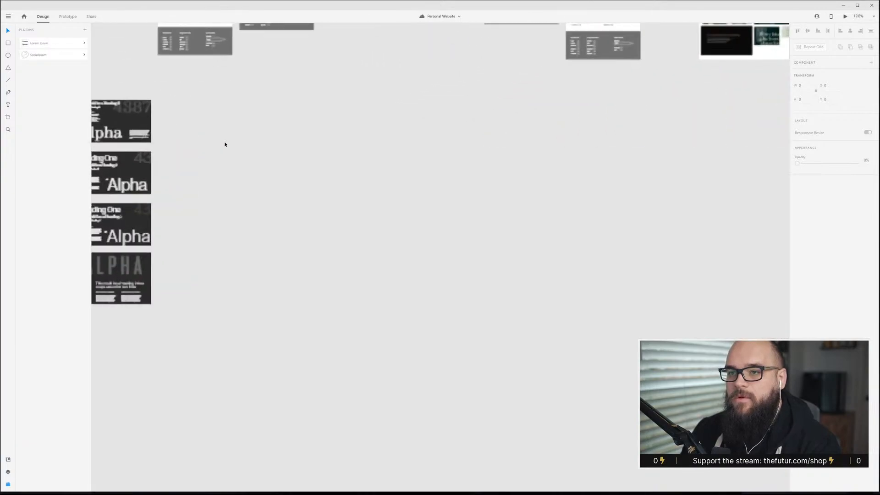
scroll(224, 144, "up", 5)
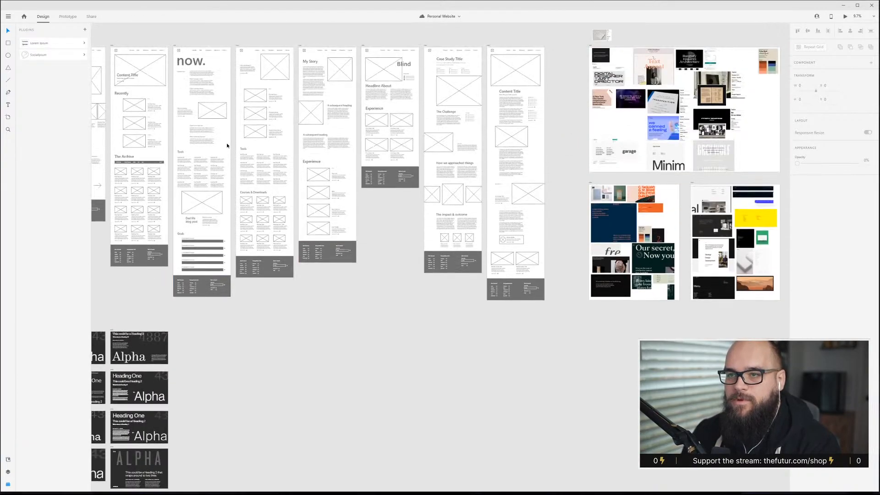
scroll(226, 143, "left", 3)
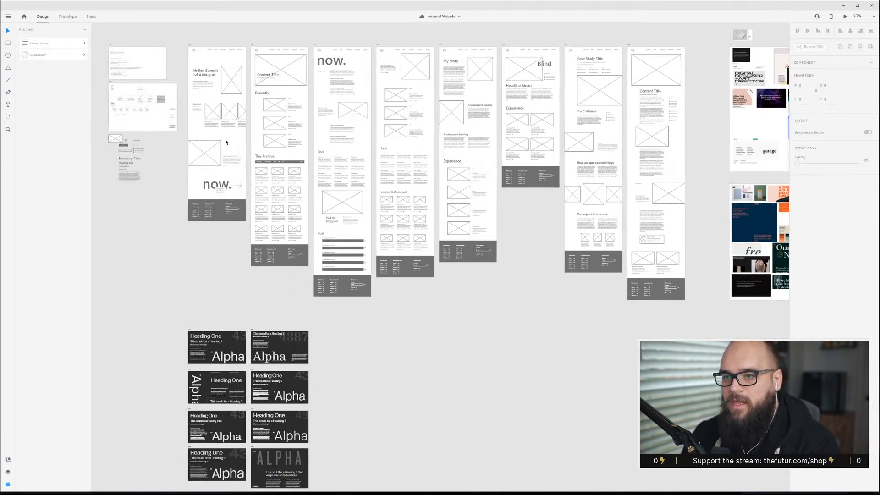
left_click(131, 159)
left_click_drag(130, 158, 356, 334)
scroll(358, 351, "up", 4)
scroll(359, 353, "up", 1)
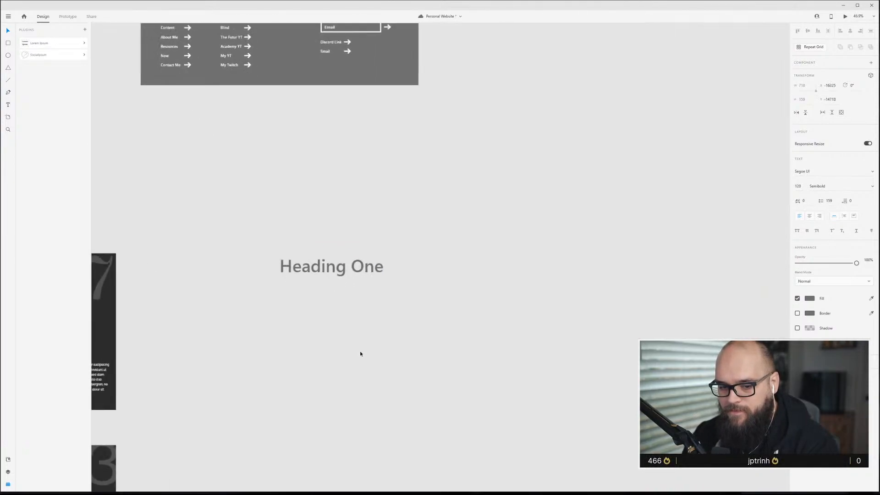
Replace the heading text with three lines, 5-Col Grid, 15-Col Grid and Golden Canon, and move the text block upward.
double_click(357, 272)
key("ctrl+a")
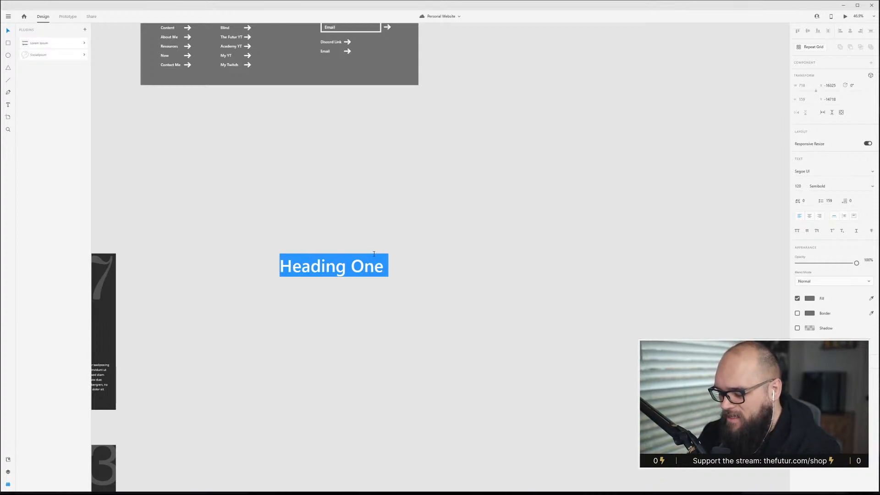
type("5")
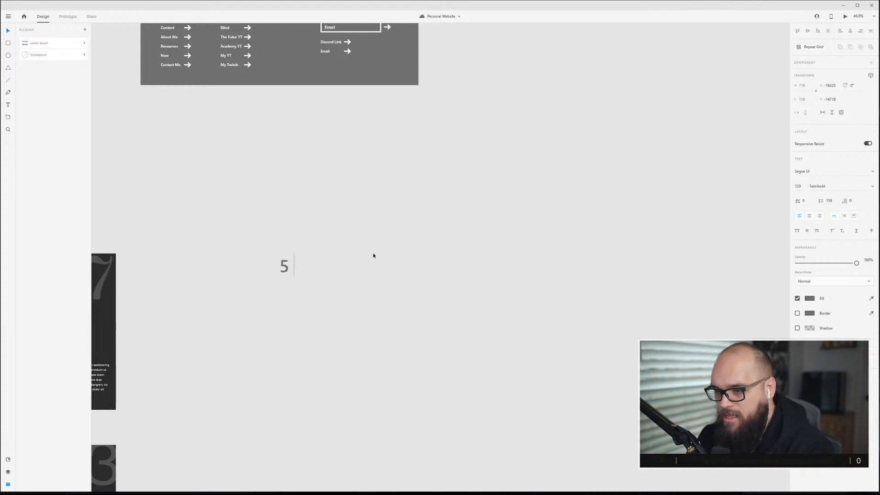
type("-Col Grid")
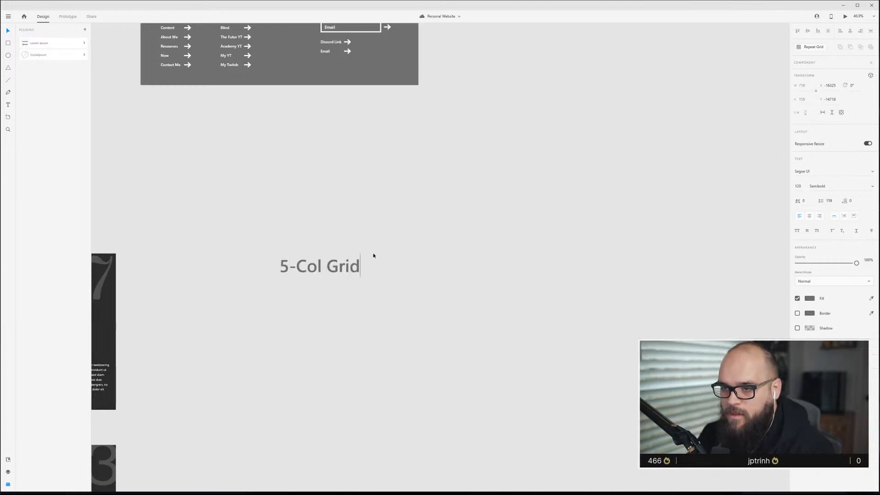
key("Return")
type("15-c")
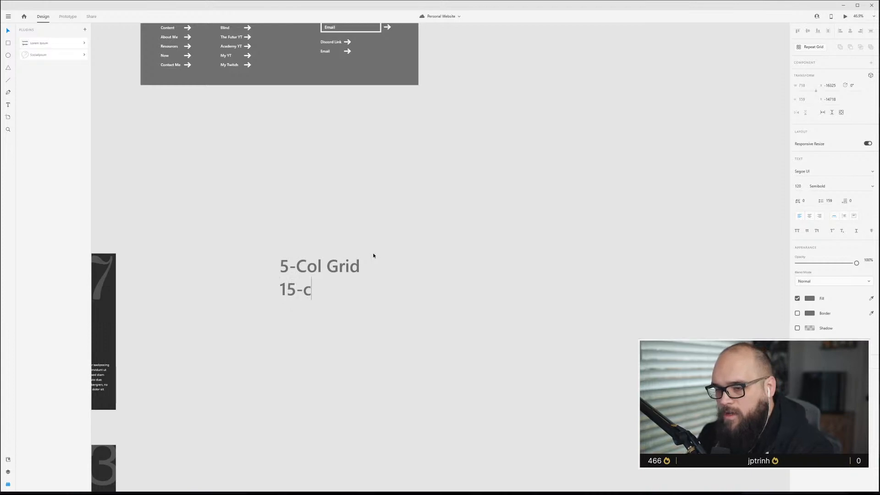
key("BackSpace")
type("Col Grid")
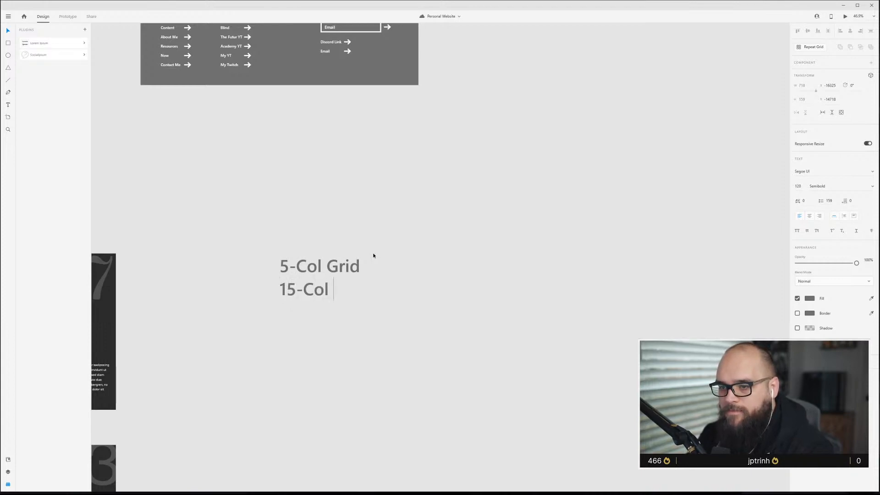
key("Return")
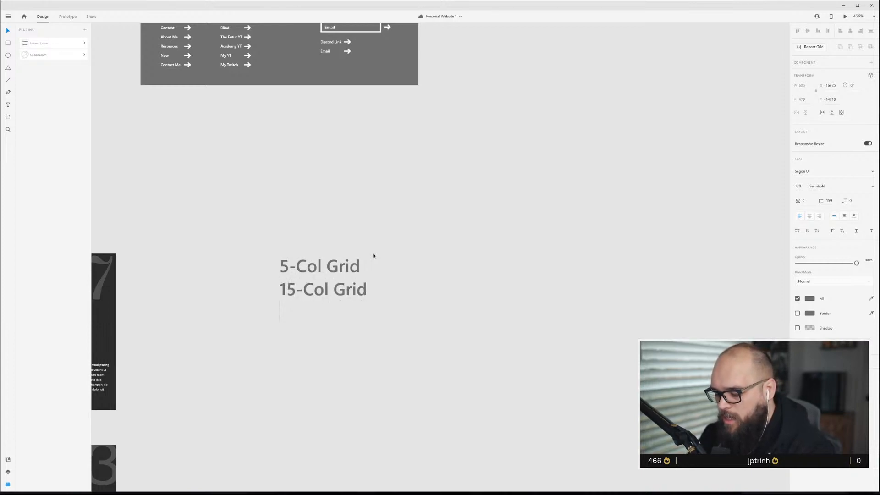
type("Golden Canon")
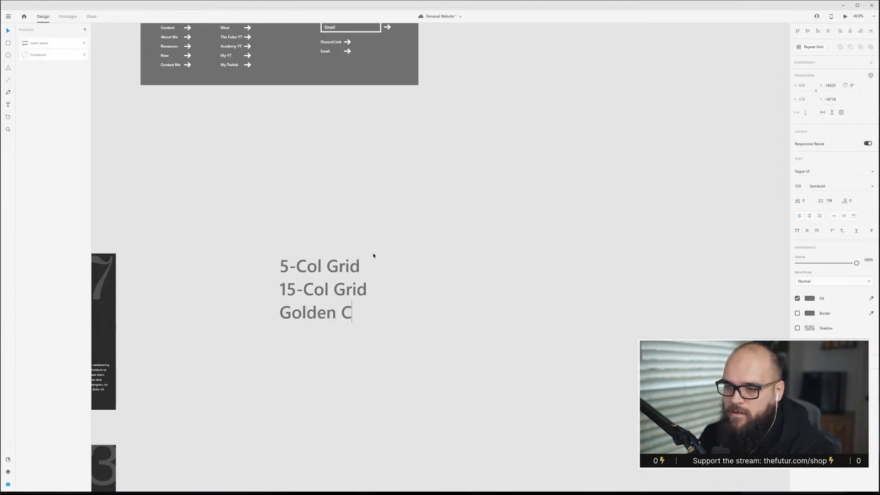
key("Escape")
left_click_drag(325, 268, 242, 147)
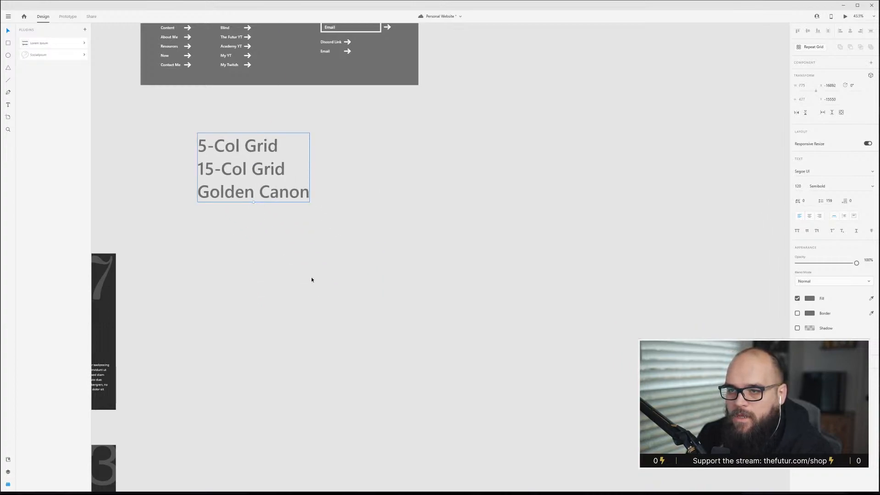
Duplicate the Alpha typography artboard to its right and delete all content inside the copy.
scroll(311, 280, "down", 2)
scroll(308, 275, "left", 3)
left_click(120, 255)
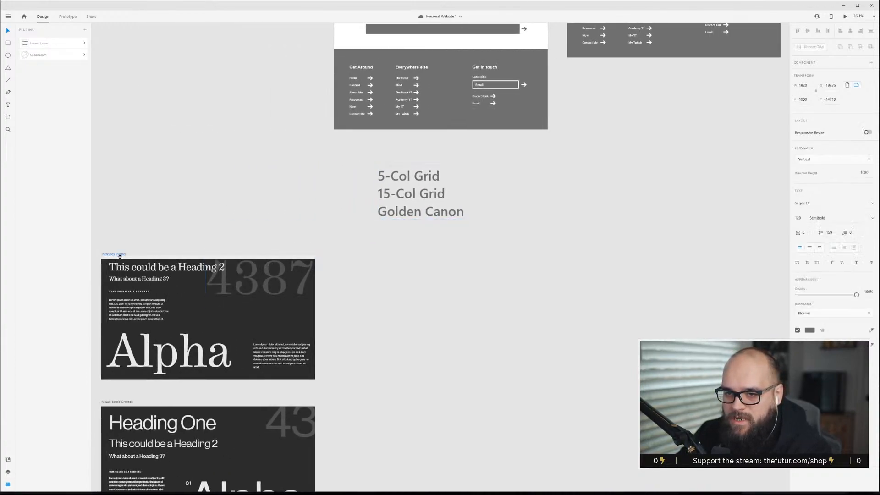
left_click(113, 256)
left_click_drag(113, 258, 391, 257)
left_click_drag(629, 408, 383, 261)
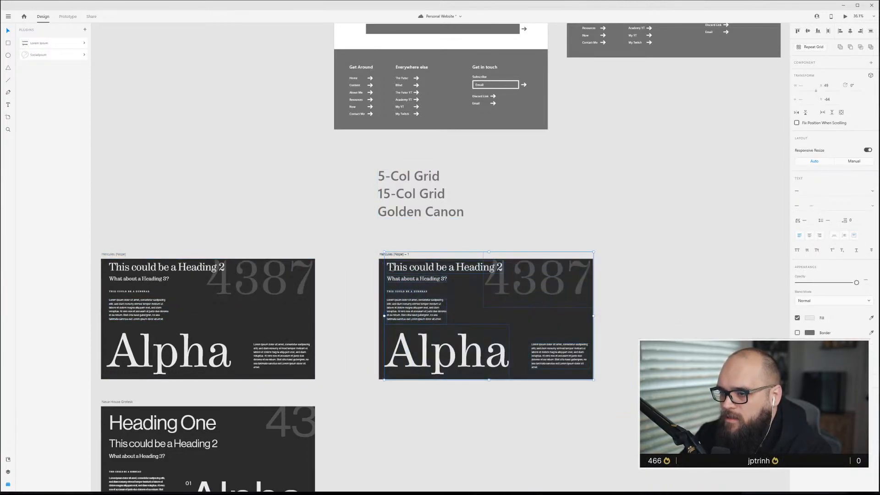
key("Delete")
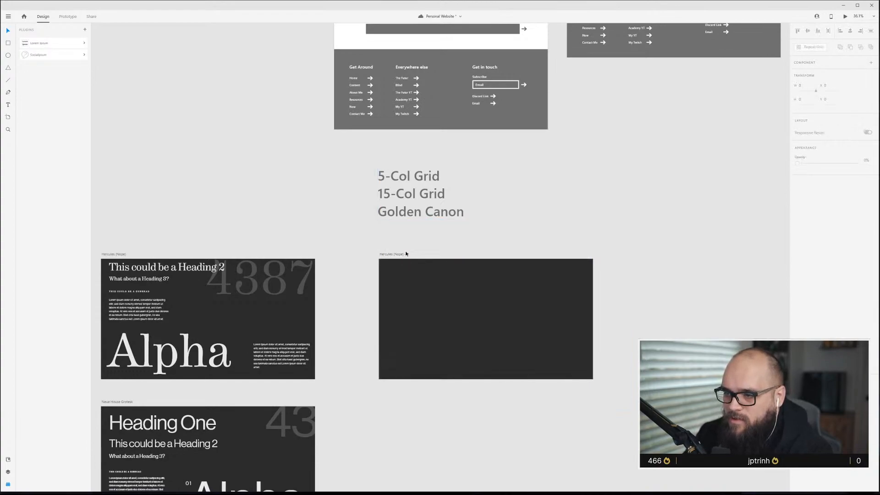
Save the file and rename the duplicated artboard as 5-Col Grid.
left_click(405, 253)
double_click(406, 254)
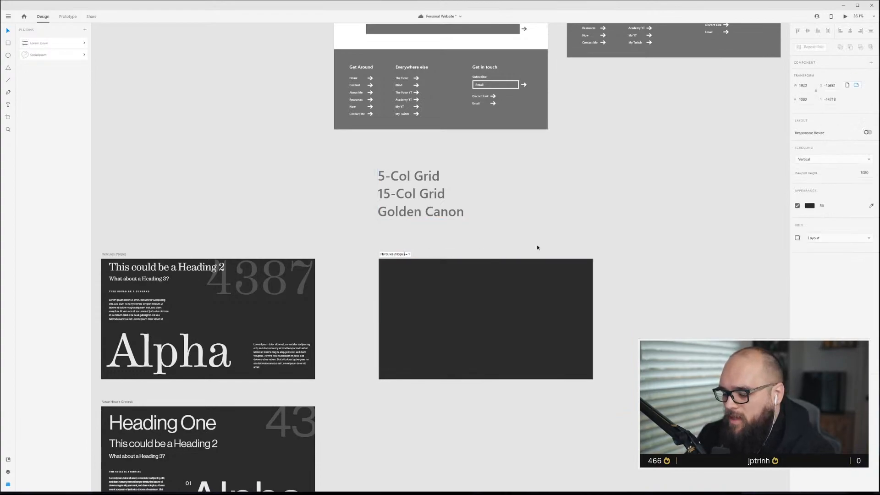
key("ctrl+a")
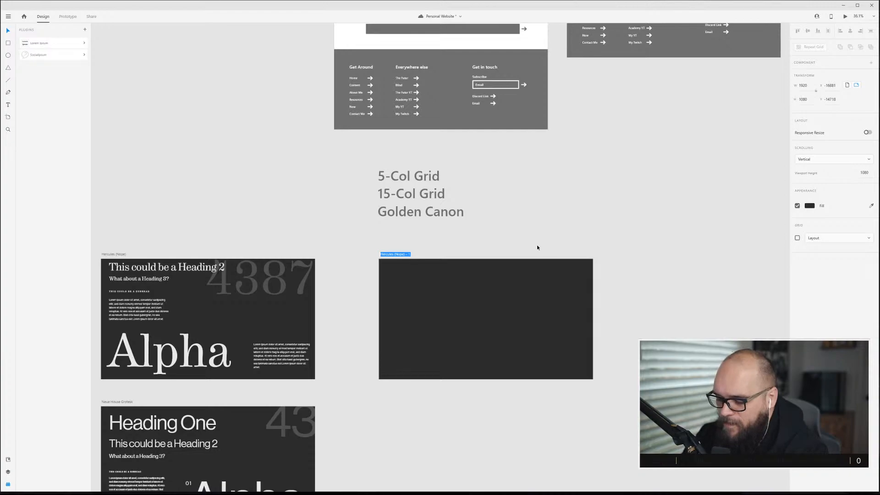
key("ctrl+s")
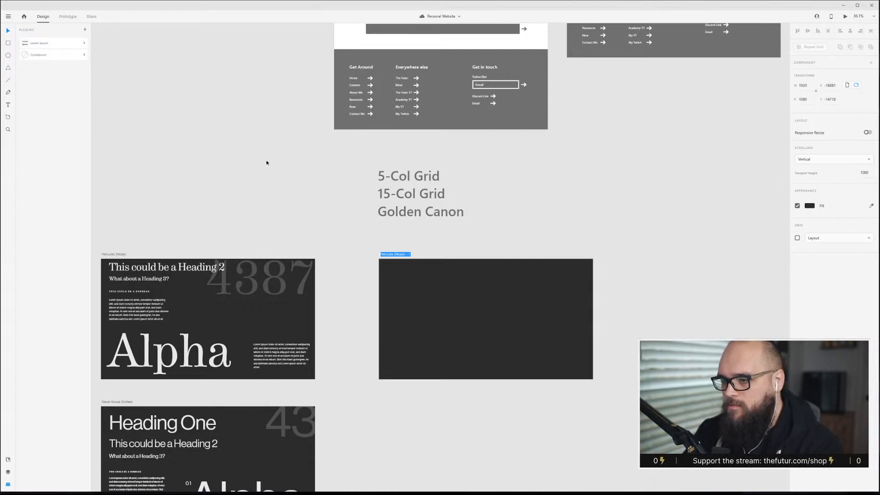
type("5-C")
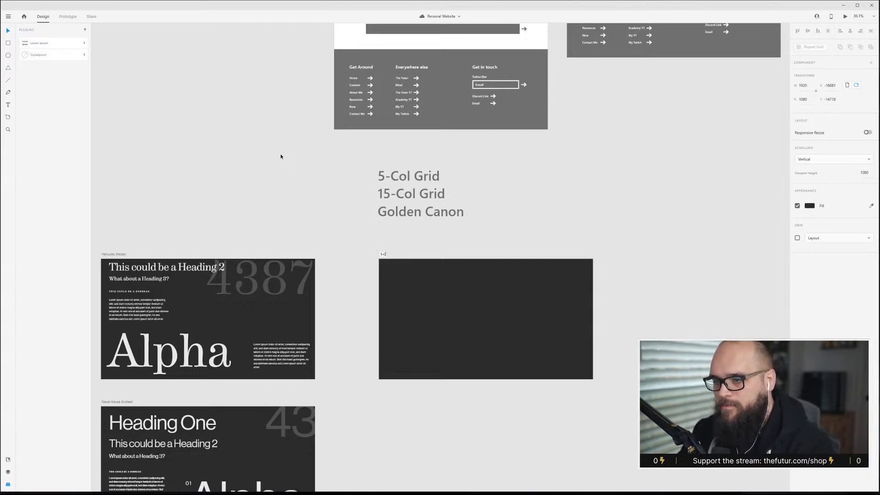
type("ol Grid")
key("Return")
Show the layout grid on the artboard and rename the artboard as 5-Col Grid - Top Nav.
key("ctrl+shift+apostrophe")
scroll(469, 351, "up", 4)
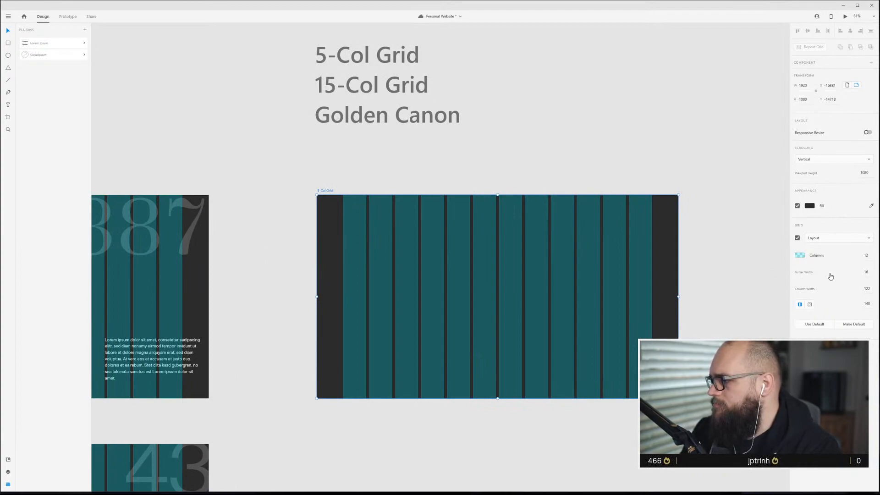
double_click(329, 190)
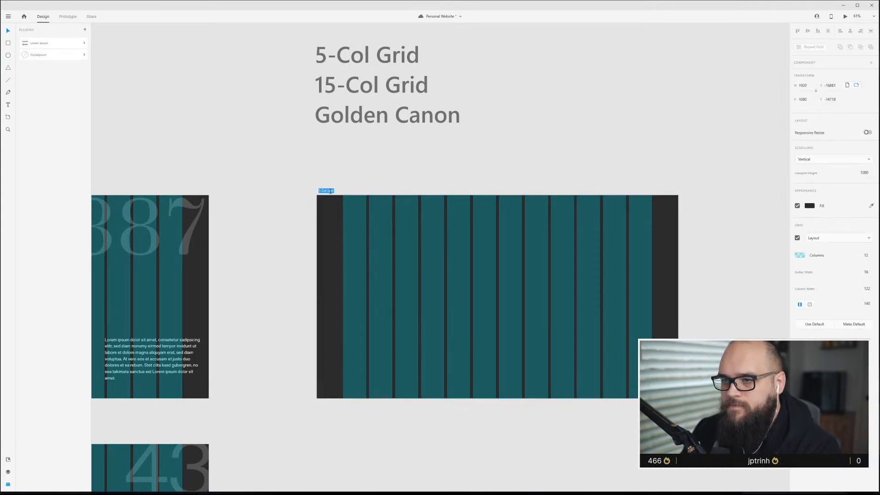
key("Right")
type("- Top")
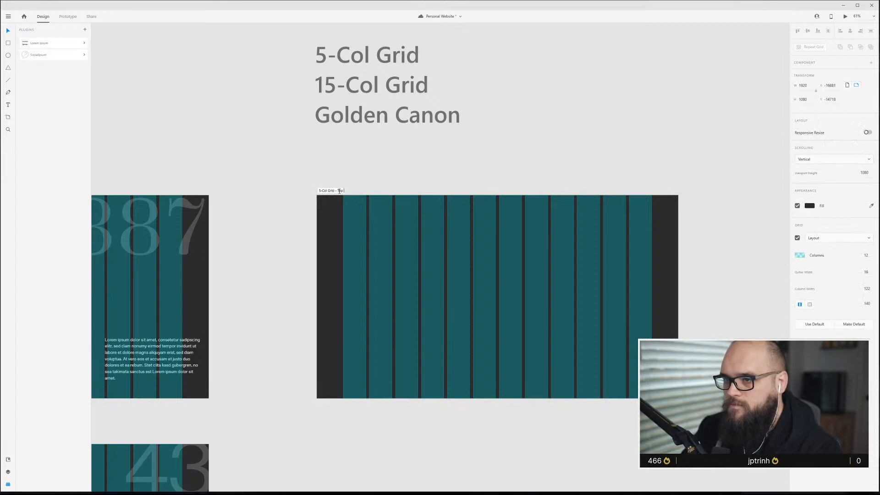
type(" Nav")
key("Return")
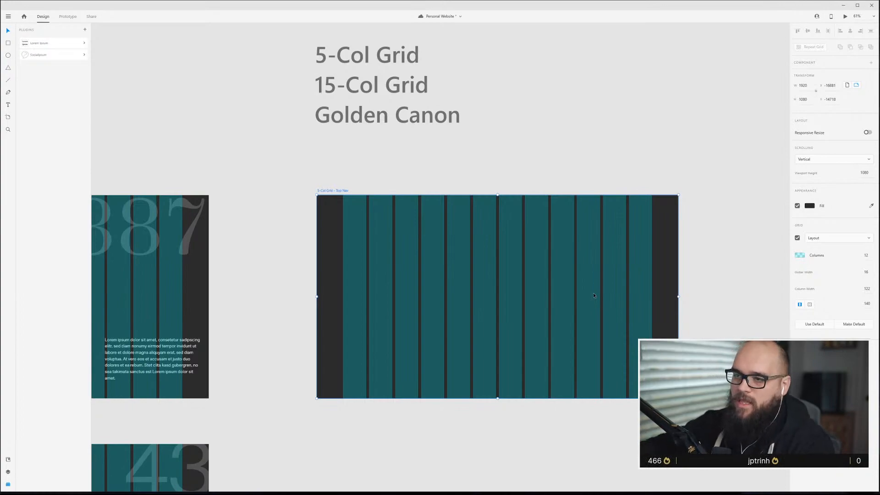
Save the file and set the layout grid's margin to 60.
key("ctrl+s")
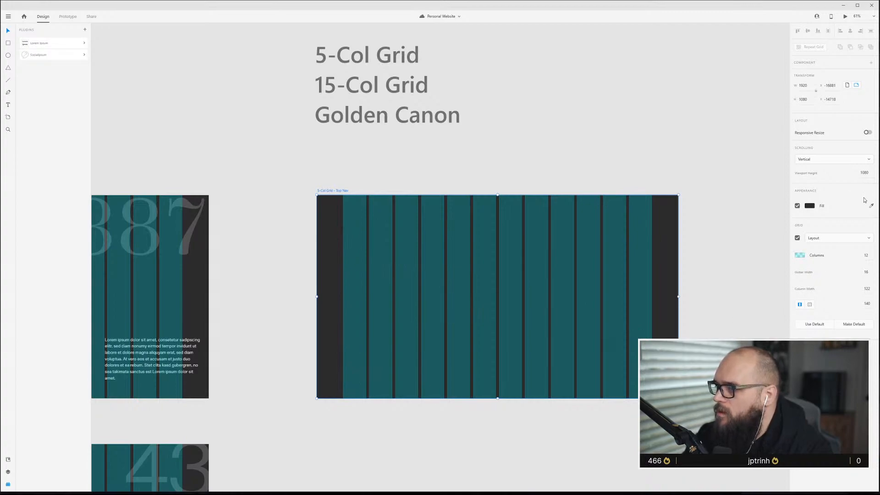
left_click(867, 304)
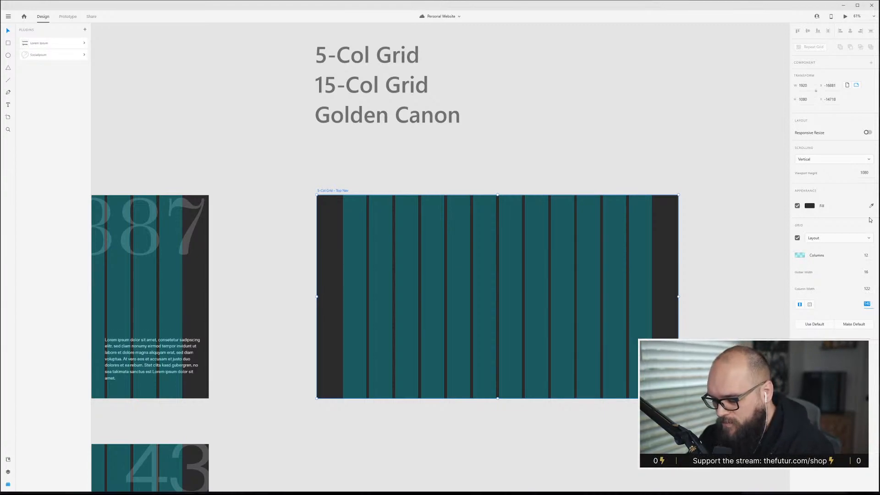
type("60")
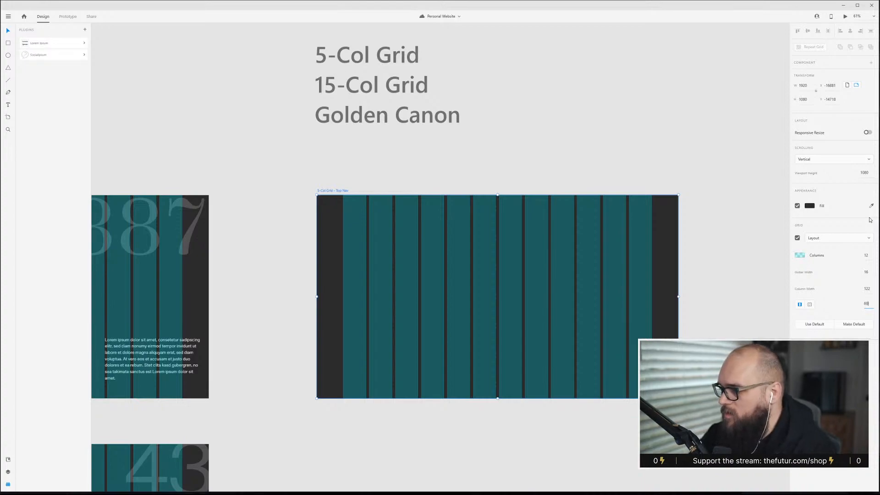
key("Return")
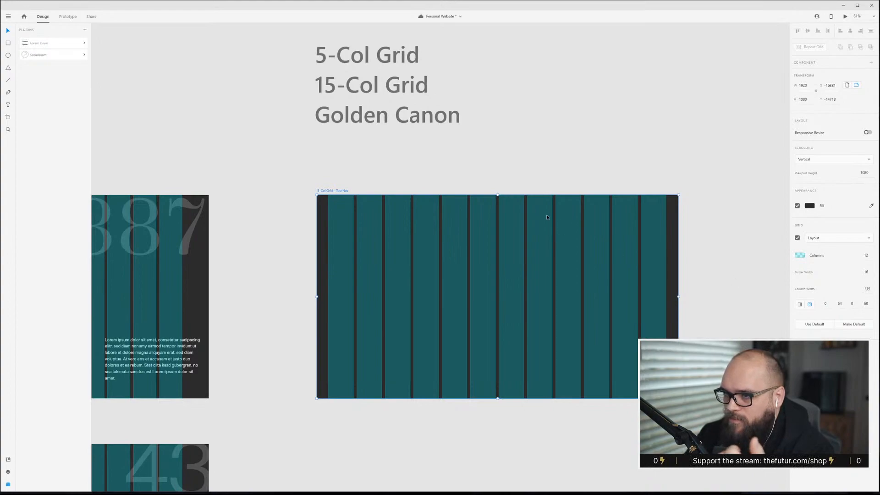
key("ctrl+s")
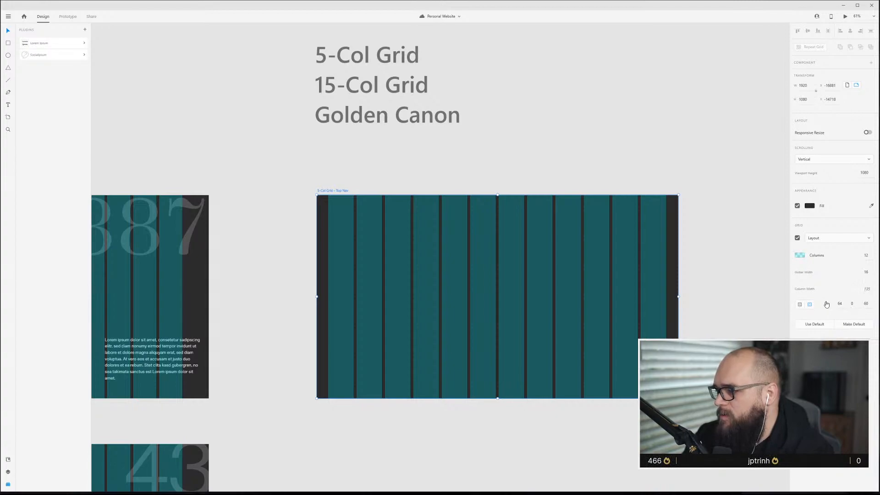
Switch to a uniform margin, then set the layout grid's gutter width to 20 and margin to 60.
left_click(800, 304)
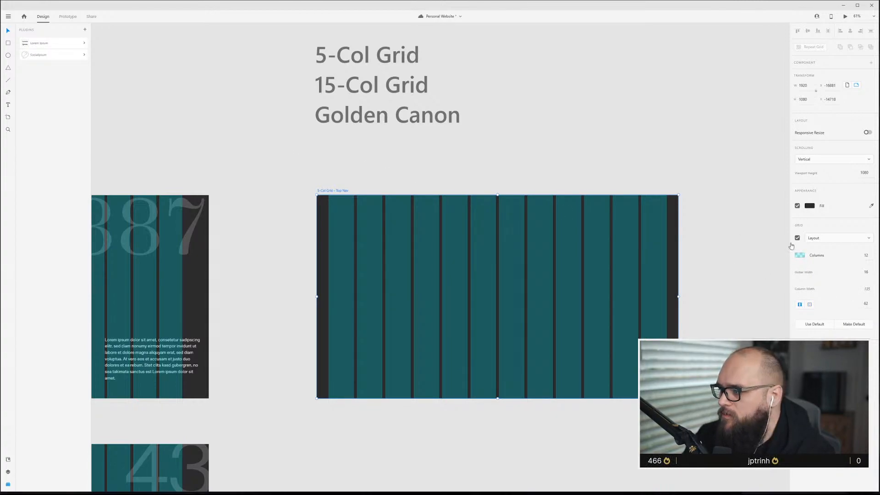
left_click(868, 275)
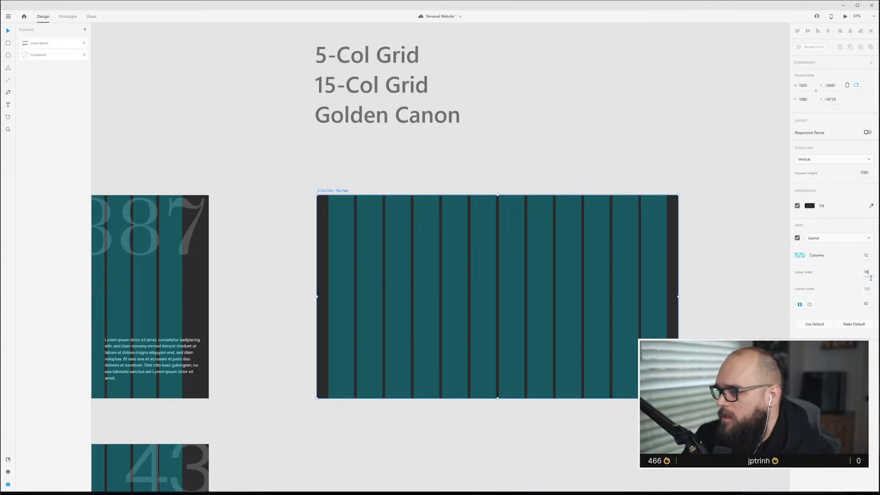
type("20")
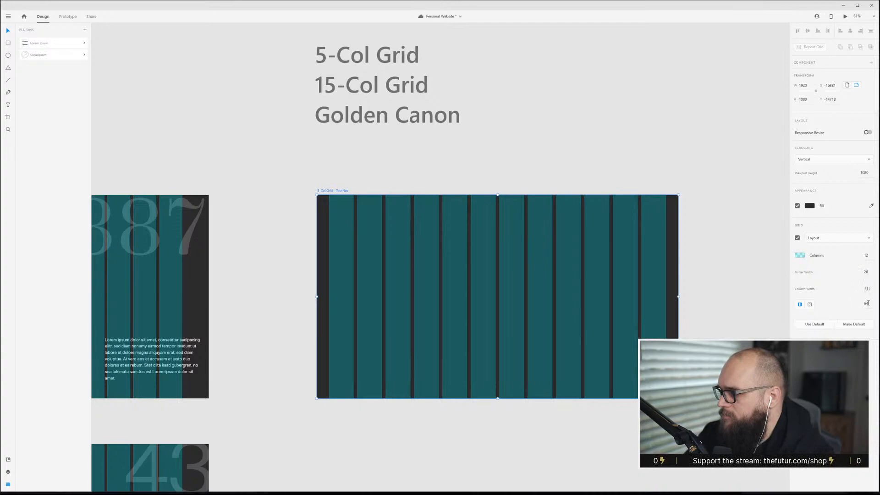
type("60")
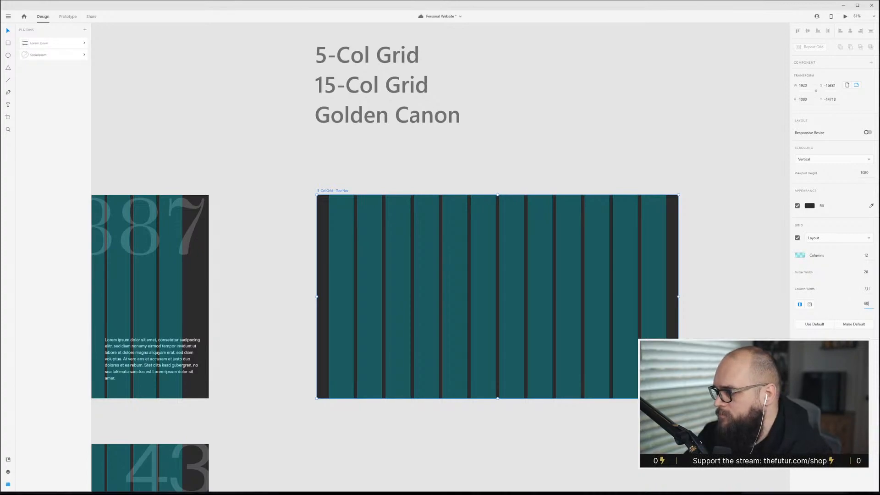
key("Return")
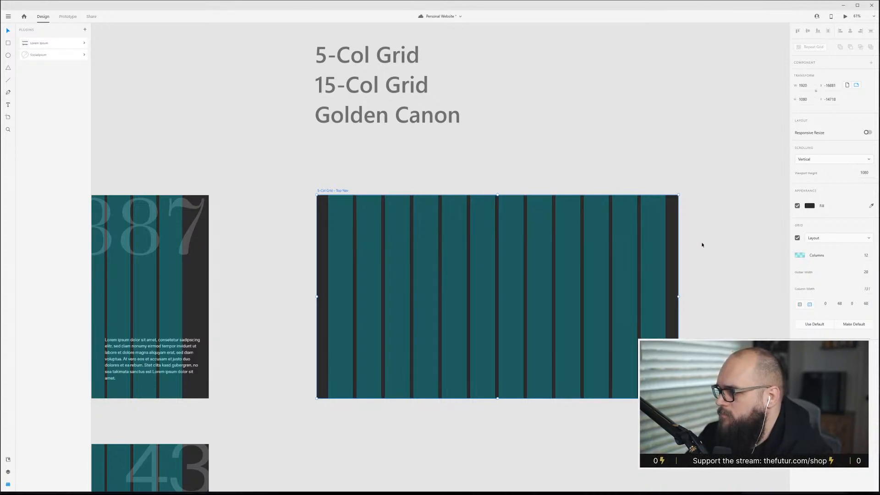
Switch the layout grid's margins back to a single linked value.
left_click(800, 304)
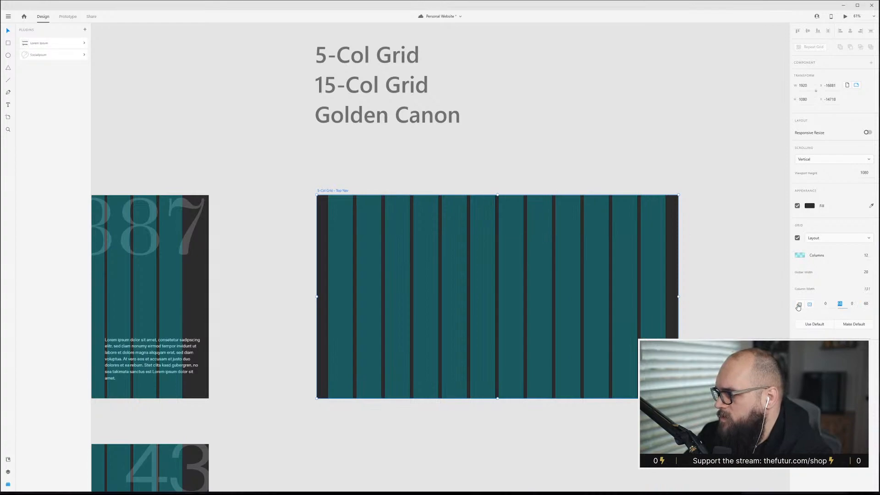
left_click(456, 158)
scroll(434, 236, "up", 2)
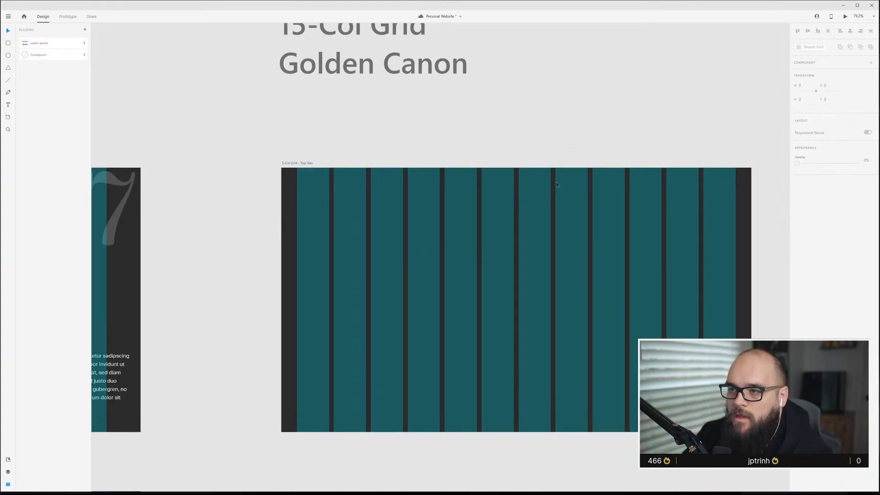
left_click(424, 223)
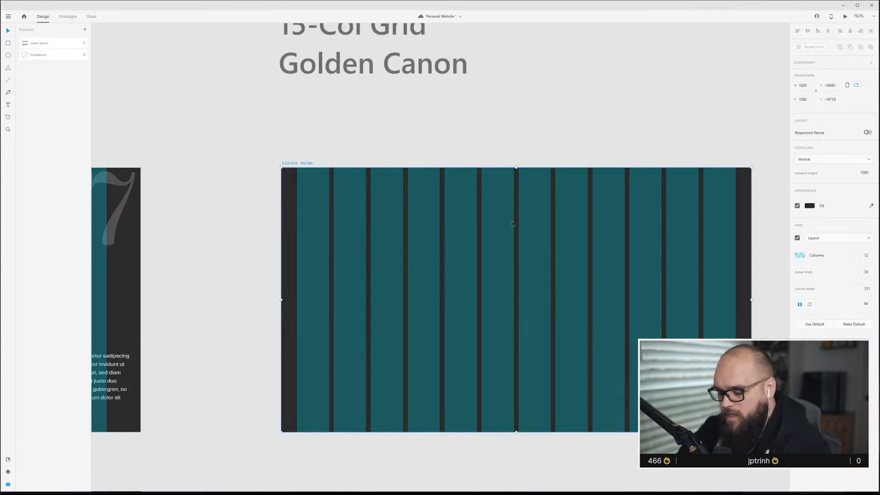
Draw a small square logo placeholder in the artboard's top-right corner.
key("r")
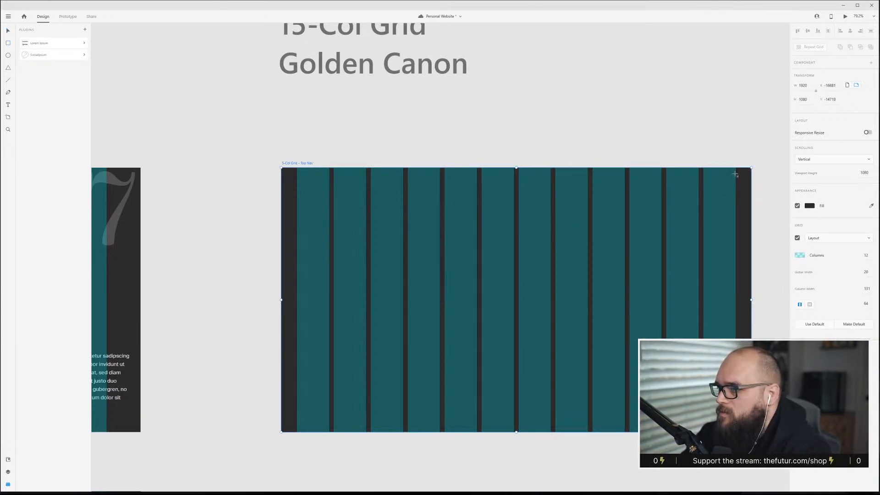
mouse_move(734, 175)
left_mouse_down()
mouse_move(727, 191)
mouse_move(713, 193)
mouse_move(723, 186)
left_mouse_up()
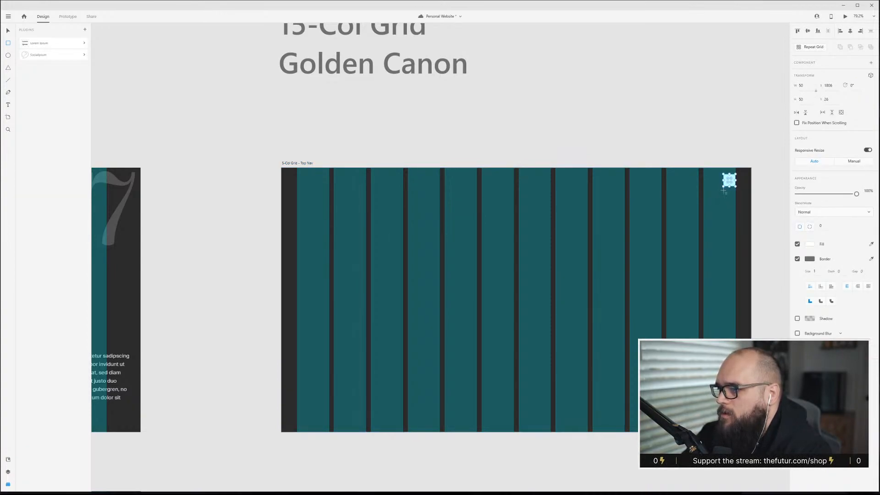
left_click(719, 118)
Duplicate the square into a wide navigation bar at the artboard's top left, spanning two columns.
left_click(731, 183)
key("alt")
left_click_drag(733, 186, 363, 182)
key("alt")
left_click(408, 152)
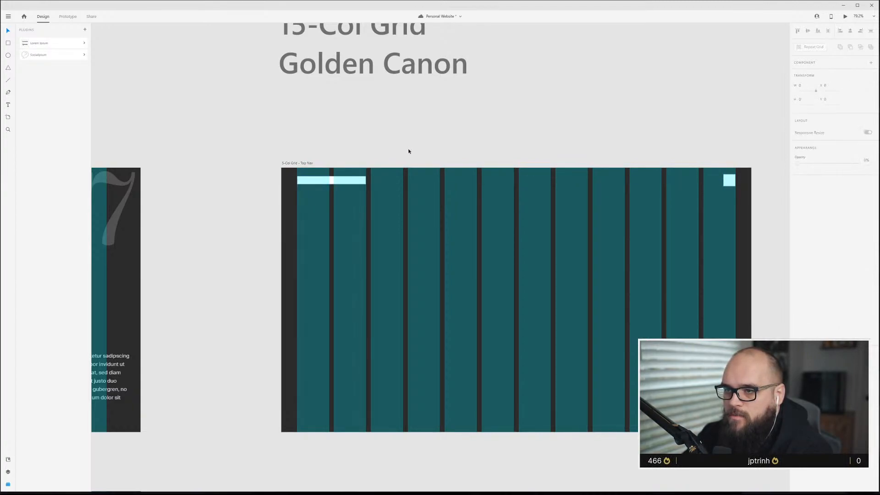
left_click(330, 184)
left_click_drag(331, 184, 332, 183)
left_click(389, 212)
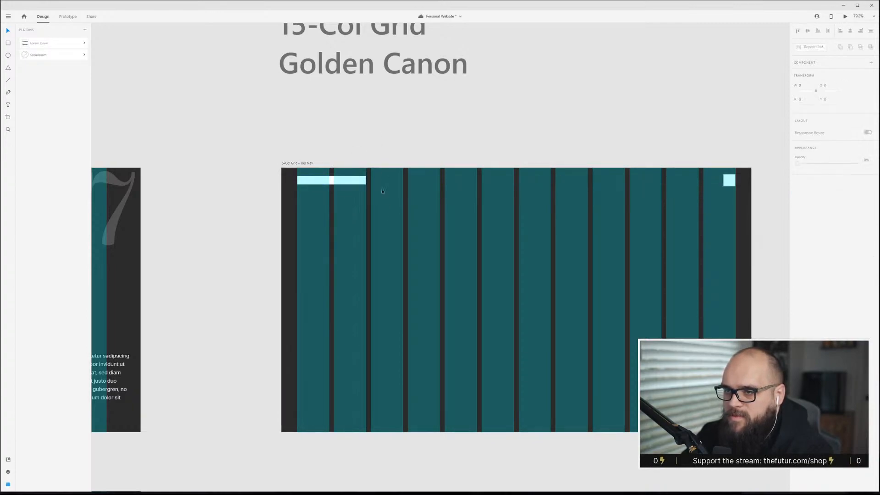
Draw a large hero rectangle in the artboard's center and duplicate it directly below.
scroll(389, 214, "up", 3)
scroll(394, 214, "down", 2)
scroll(396, 215, "down", 1)
left_click_drag(362, 181, 644, 263)
left_click_drag(592, 289, 588, 385)
left_click(605, 148)
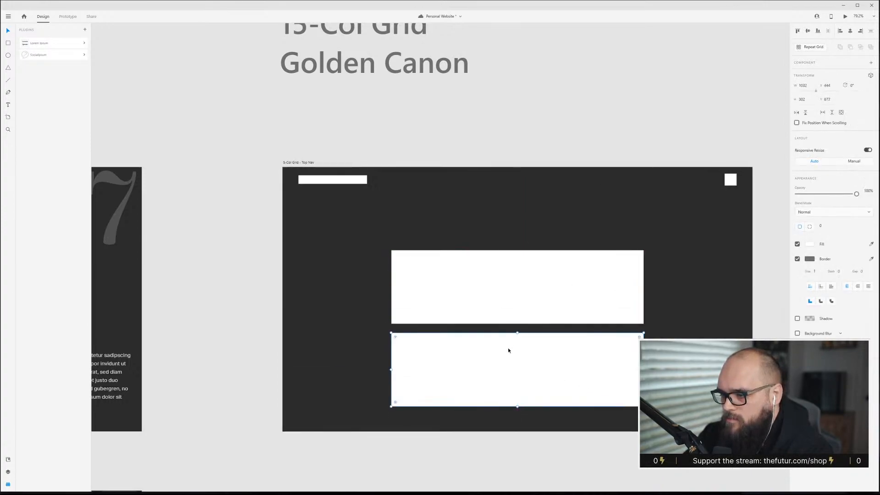
Resize the lower copy into a thin, shorter subtitle bar centered under the hero.
left_click_drag(517, 332, 541, 340)
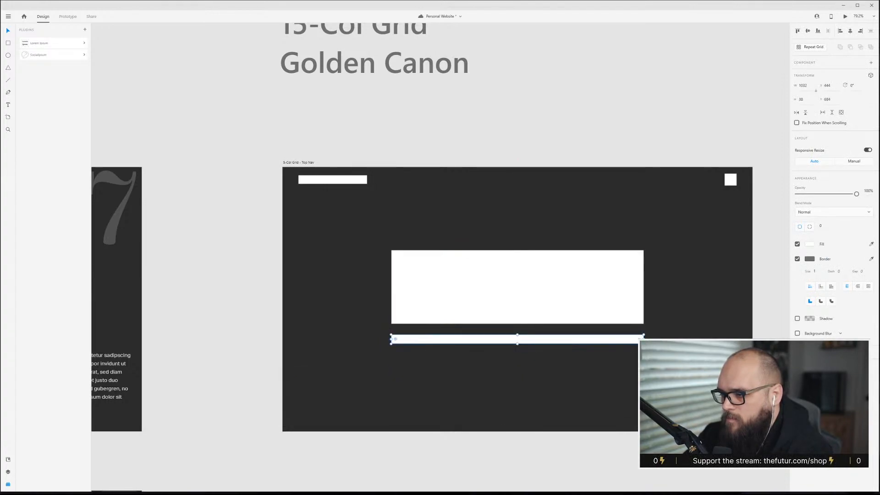
left_click_drag(643, 339, 574, 335)
left_click(603, 145)
Duplicate the navigation bar to the top center and copy small footer link bars along the bottom.
left_click(355, 181)
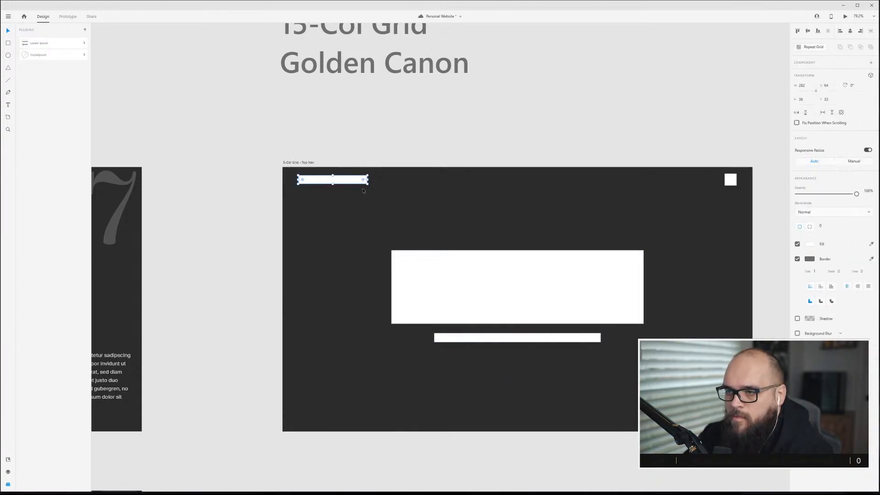
left_click_drag(346, 181, 530, 187)
left_click(338, 180)
key("alt")
left_click_drag(350, 190, 721, 415)
key("ctrl+shift+apostrophe")
left_click(344, 405)
key("ctrl+shift+apostrophe")
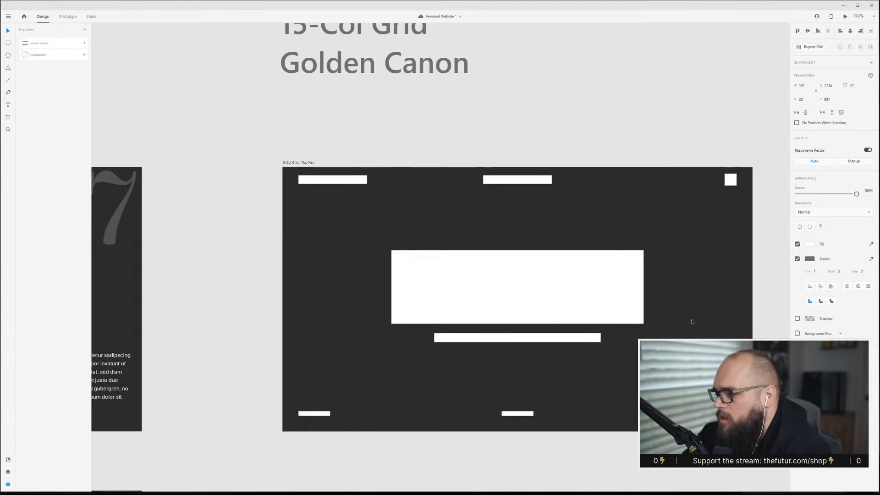
Set the artboard's layout grid to 5 columns.
left_click(691, 322)
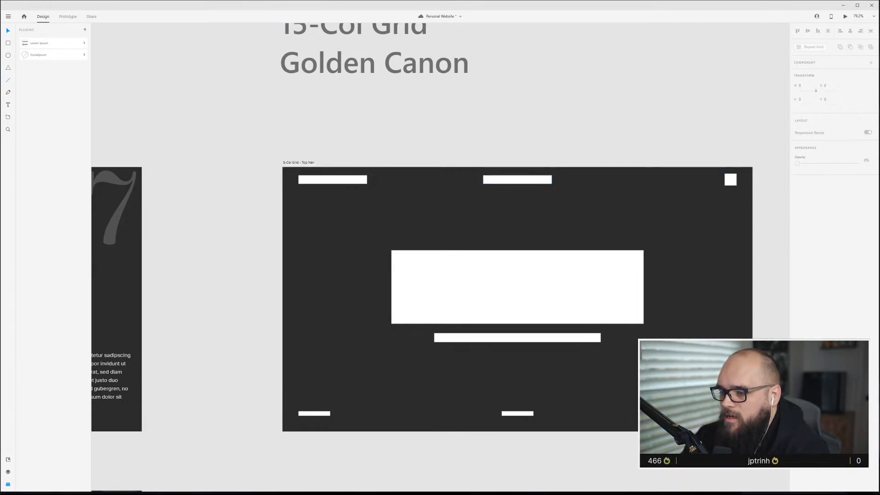
scroll(523, 306, "down", 3)
left_click(647, 307)
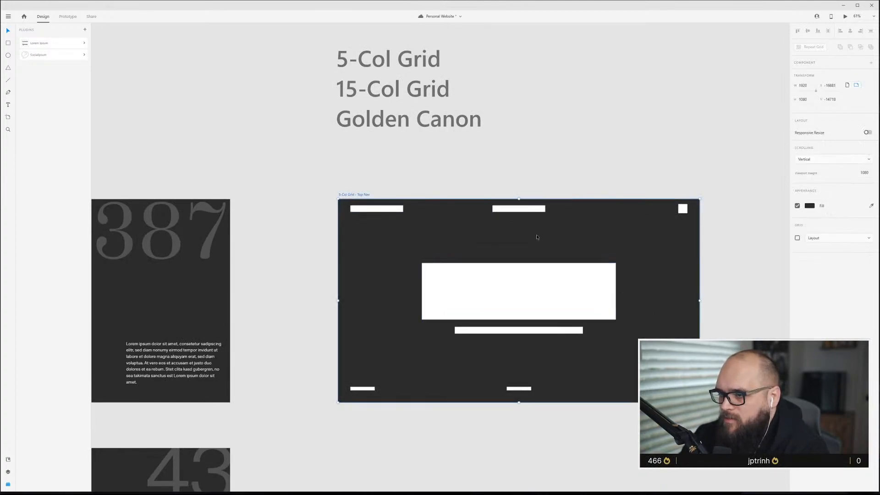
key("ctrl+shift+apostrophe")
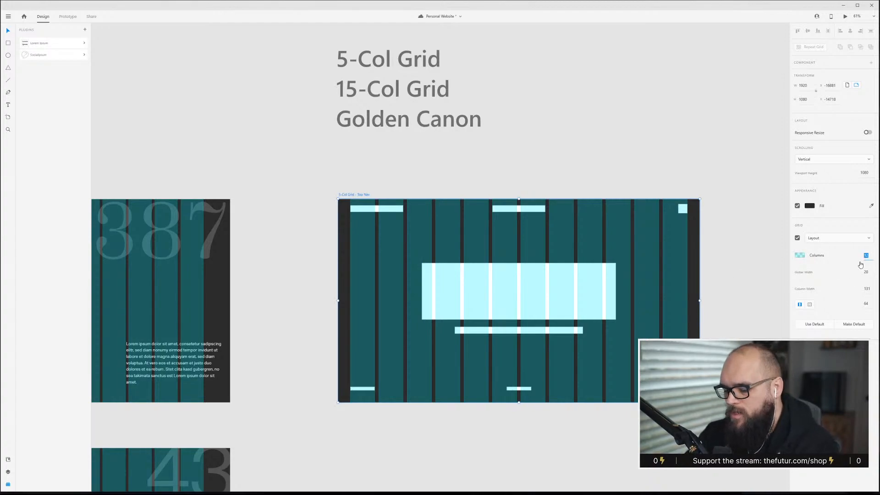
type("5")
key("Return")
left_click(609, 136)
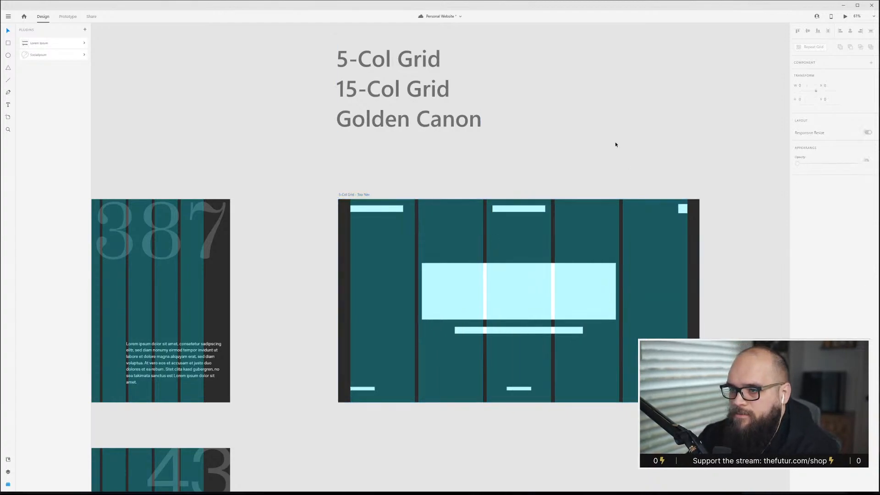
Move the top center bar and the bottom center bar into the second column.
scroll(418, 388, "up", 3)
left_click(366, 388)
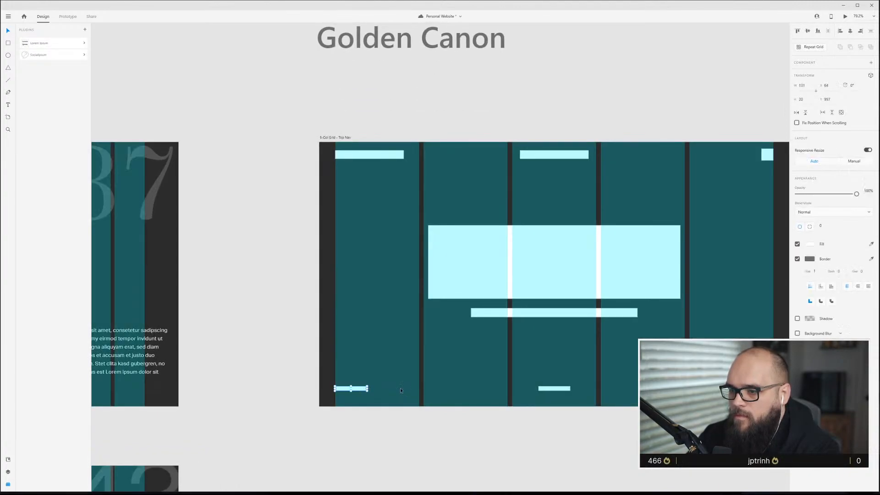
left_click(549, 157)
left_click_drag(549, 159, 453, 156)
left_click(607, 139)
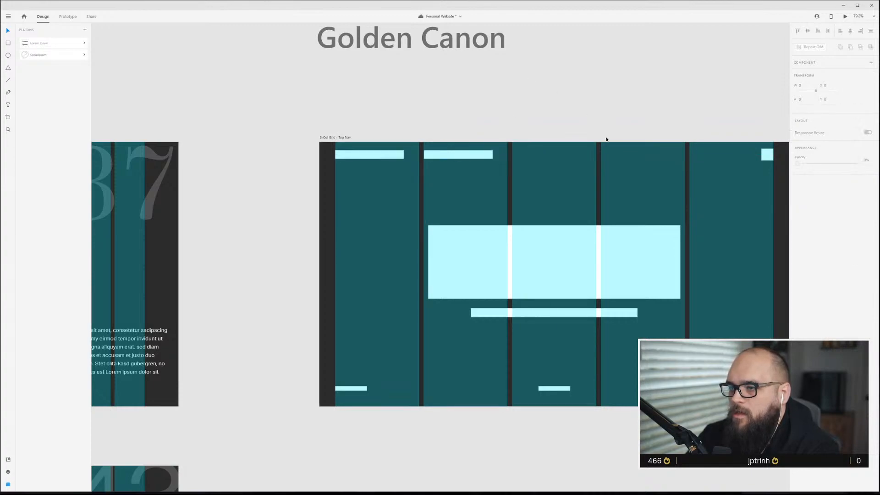
left_click_drag(564, 390, 449, 390)
left_click(638, 105)
Fit the top center bar to the third column and move the footer center bar back to the middle.
left_click(560, 273)
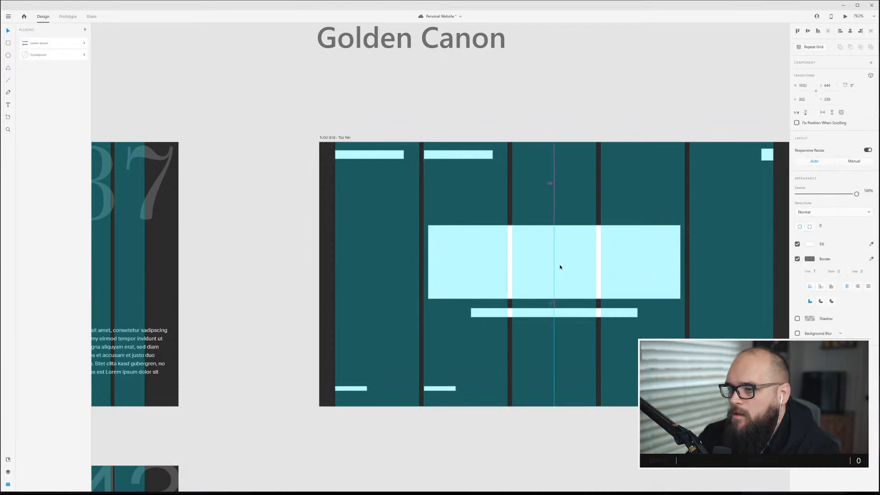
left_click(661, 86)
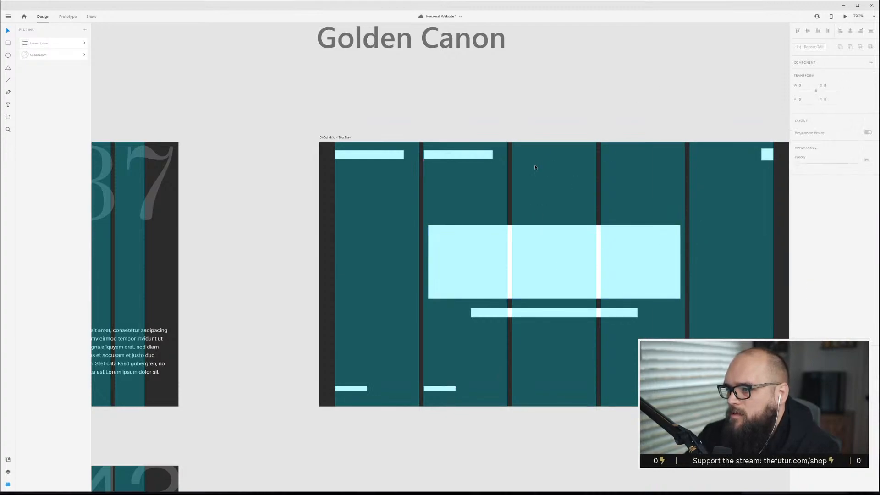
left_click(459, 155)
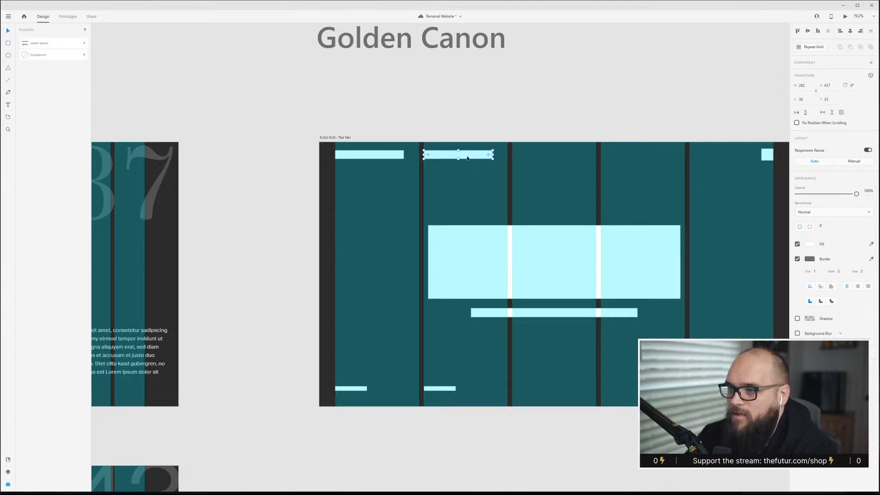
left_click(609, 76)
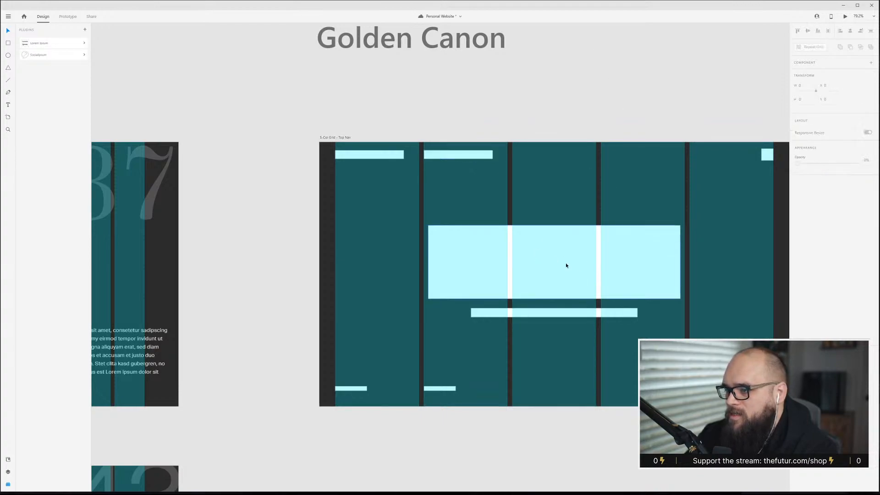
key("ctrl+shift+apostrophe")
key("ctrl+shift+apostrophe")
left_click_drag(471, 159, 596, 154)
left_click(460, 401)
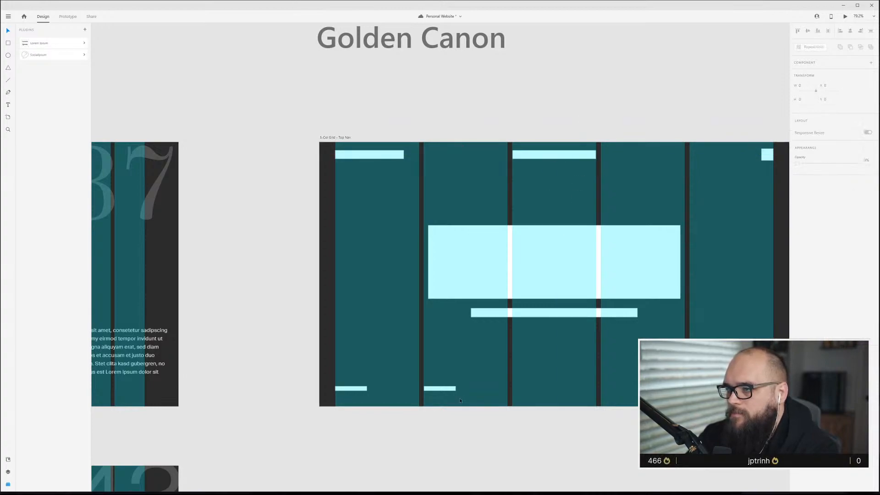
left_click_drag(449, 386, 563, 396)
left_click(664, 89)
Widen the hero rectangle to span the three middle columns.
left_click(679, 262)
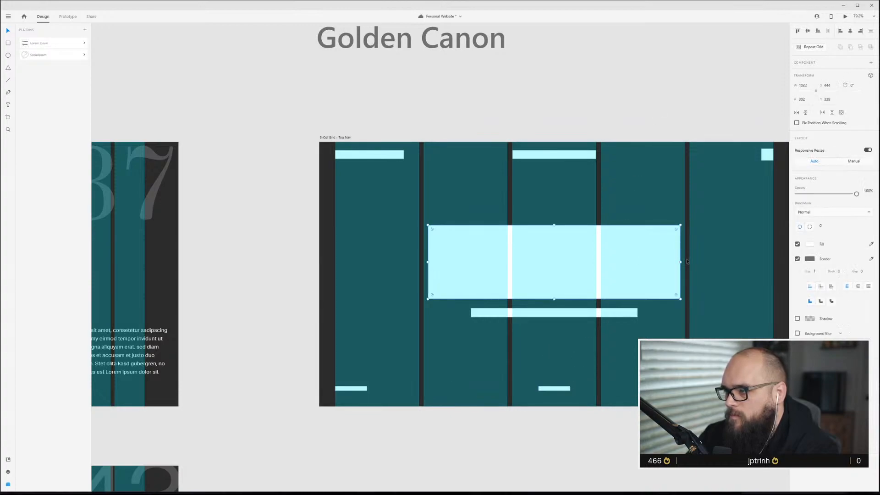
left_click_drag(682, 262, 685, 262)
left_click(685, 120)
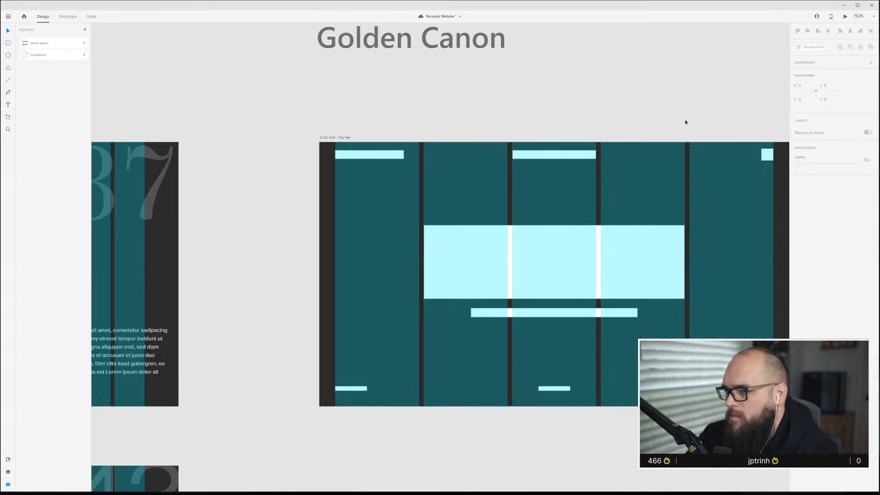
Narrow the subtitle bar slightly.
left_click(603, 316)
left_click_drag(638, 314, 636, 314)
left_click(660, 92)
Nudge the hero rectangle and subtitle bar down slightly.
scroll(568, 314, "down", 1)
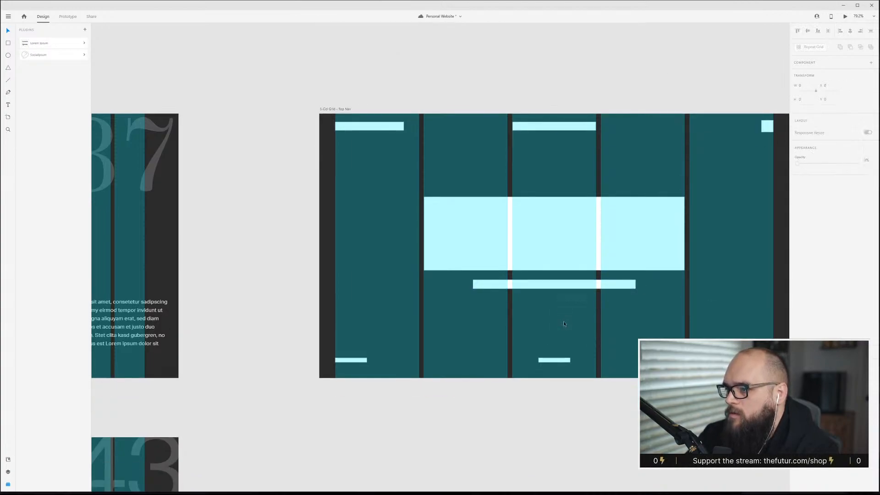
scroll(653, 274, "down", 2)
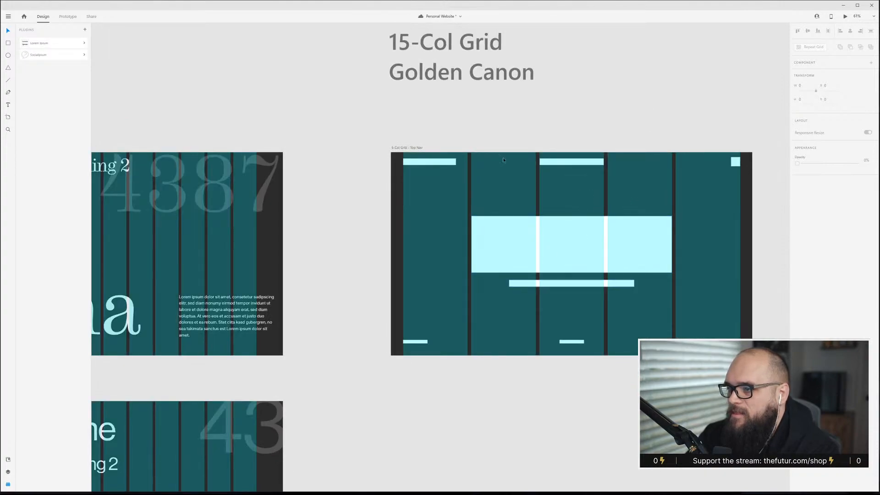
left_click(590, 256)
left_click_drag(589, 255, 601, 257)
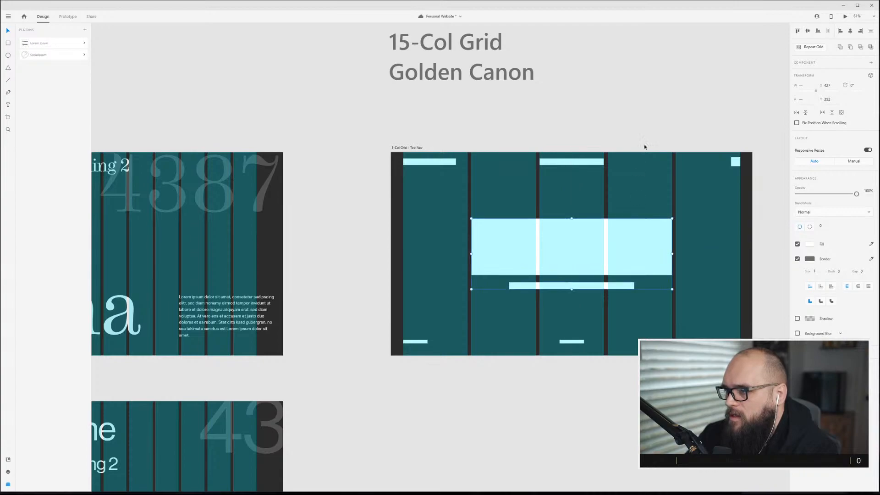
left_click(682, 140)
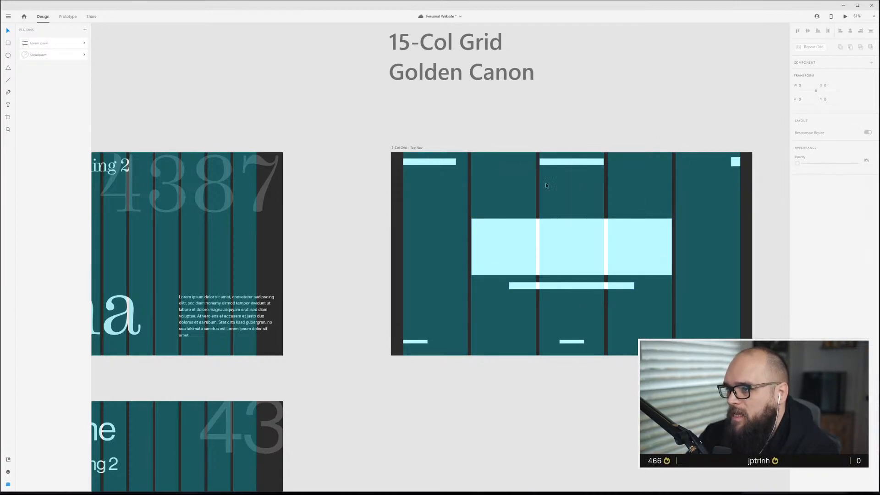
Review the wireframe with the layout grid shown and hidden, then save the file.
key("ctrl+shift+apostrophe")
scroll(546, 285, "up", 2)
left_click(612, 234)
left_click(683, 137)
scroll(630, 219, "right", 4)
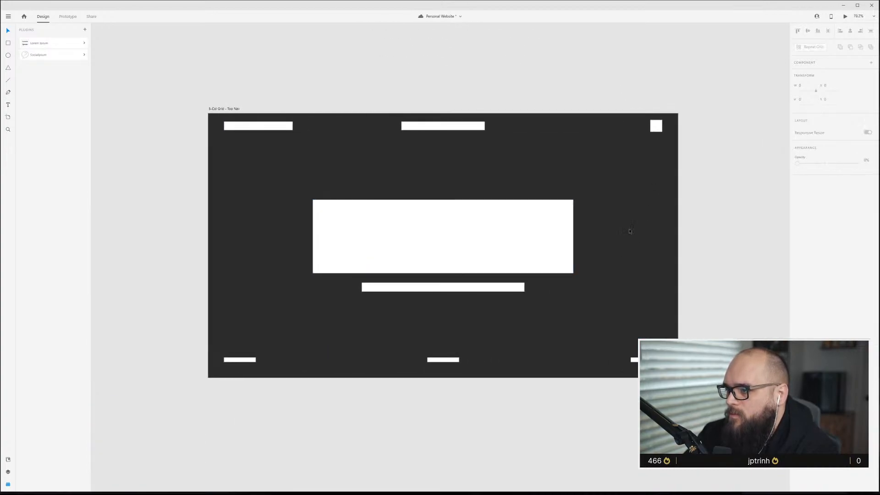
key("ctrl+shift+apostrophe")
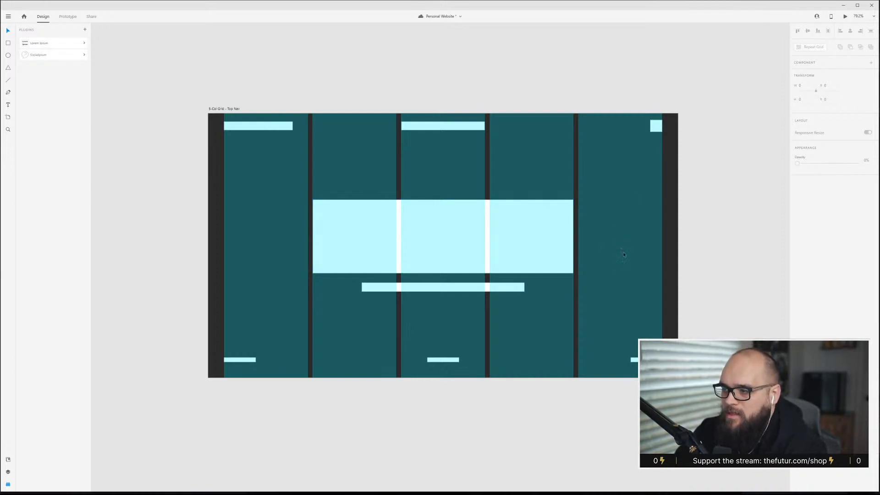
key("ctrl+shift+apostrophe")
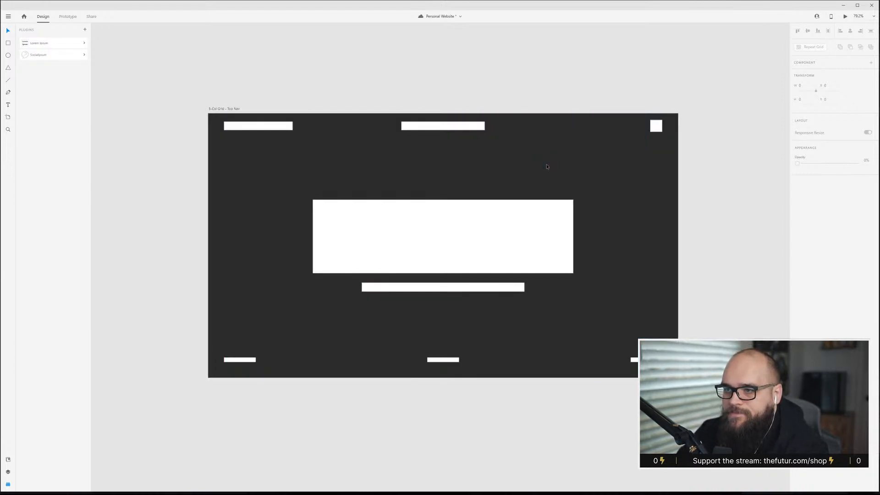
scroll(519, 258, "down", 2)
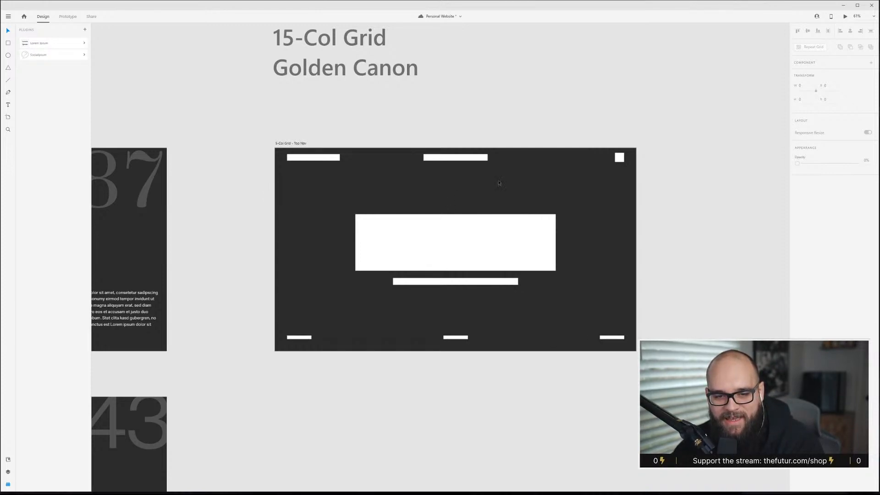
key("ctrl+s")
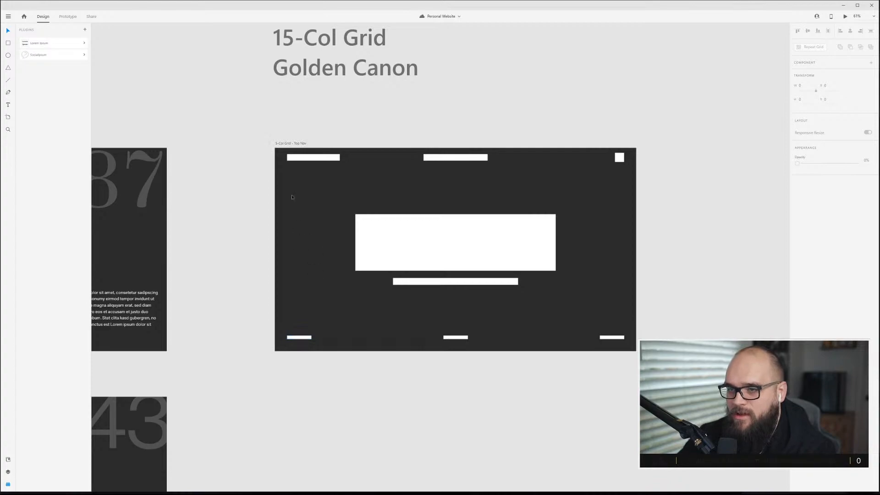
Duplicate the 5-Col Grid Top Nav artboard below the original.
left_click(291, 142)
left_click_drag(292, 145, 309, 392)
left_click(315, 375)
scroll(408, 419, "down", 4)
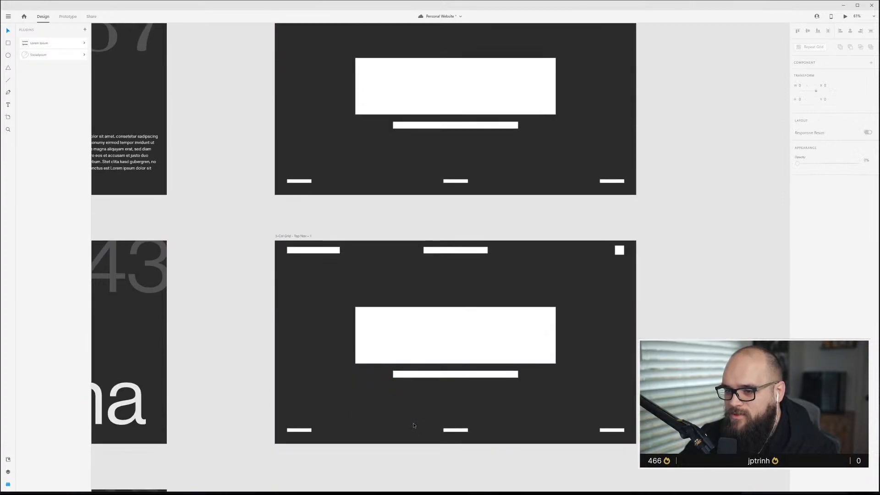
Rename the duplicated artboard to 5-Col Grid - Side Nav.
left_click(296, 235)
double_click(296, 235)
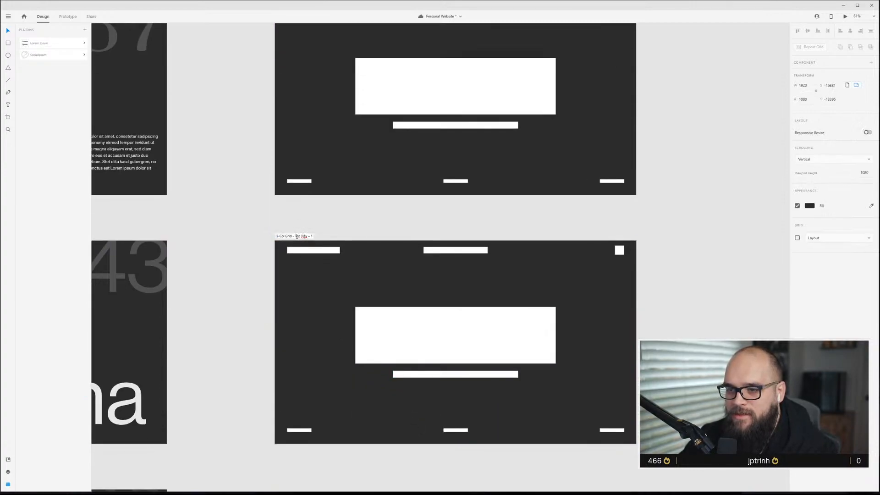
left_click_drag(296, 235, 312, 236)
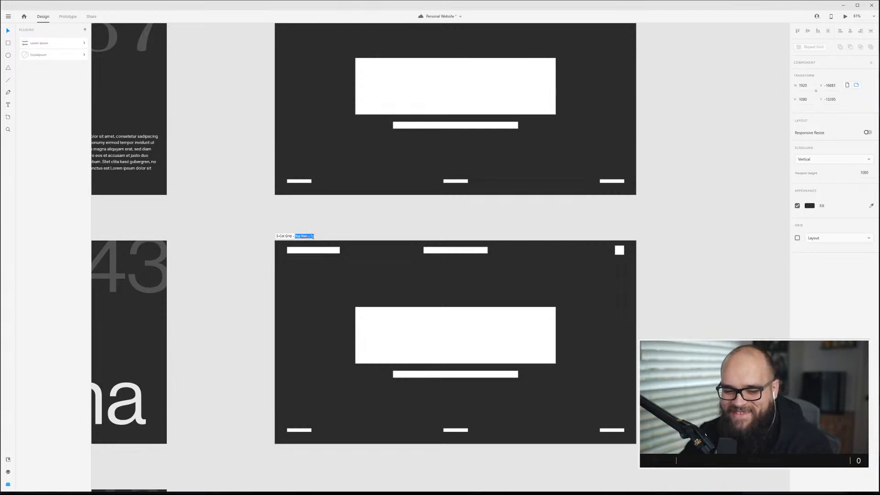
type("Side Nav")
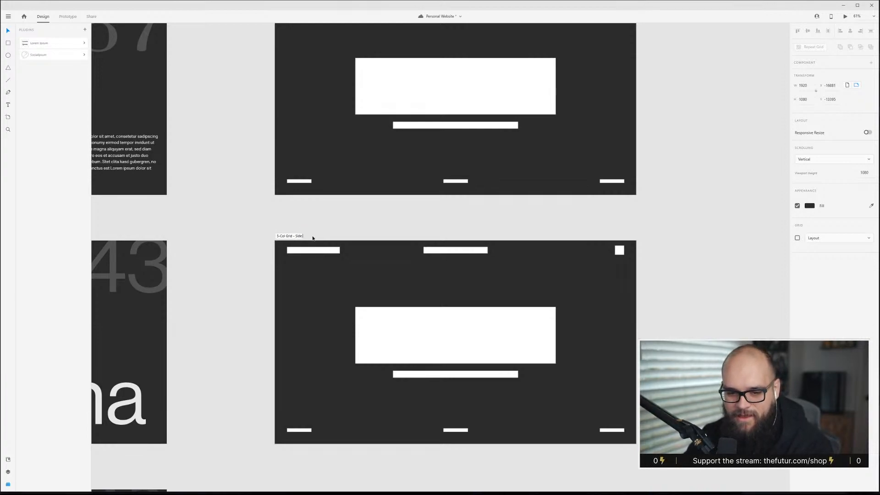
key("Return")
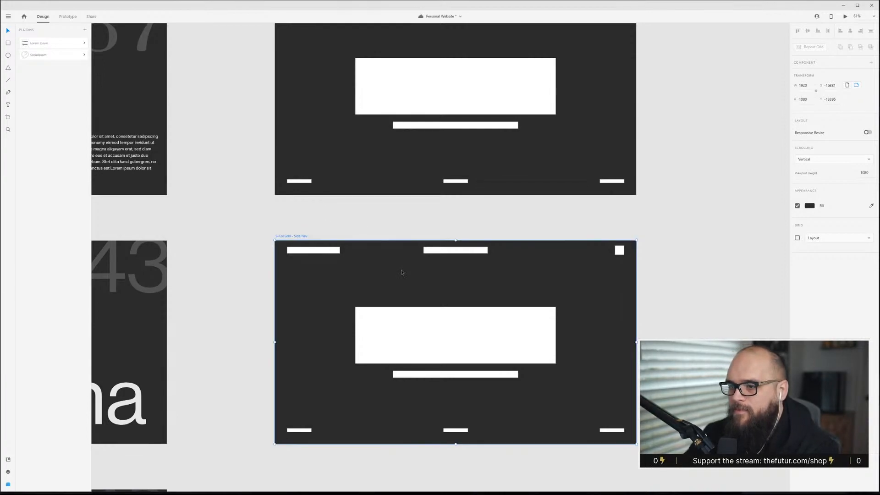
Show the layout grid on the Side Nav artboard and set its margins to 190 on the left and 40 on the right.
key("ctrl+shift+apostrophe")
left_click(352, 344)
key("ctrl+shift+apostrophe")
scroll(368, 331, "down", 2)
scroll(368, 331, "up", 3)
key("ctrl+shift+apostrophe")
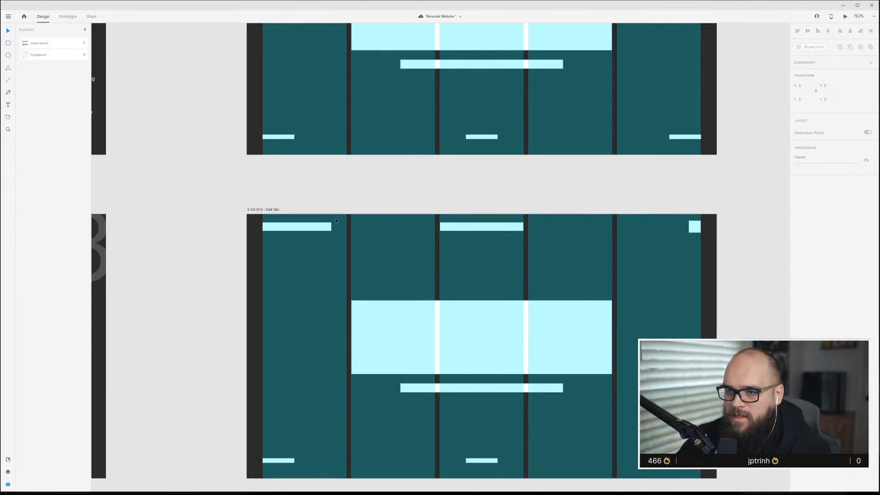
left_click(278, 210)
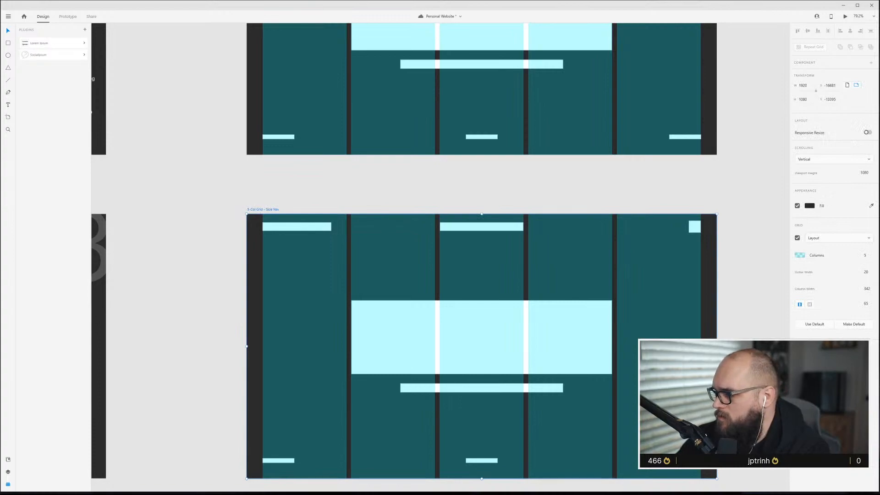
left_click(809, 303)
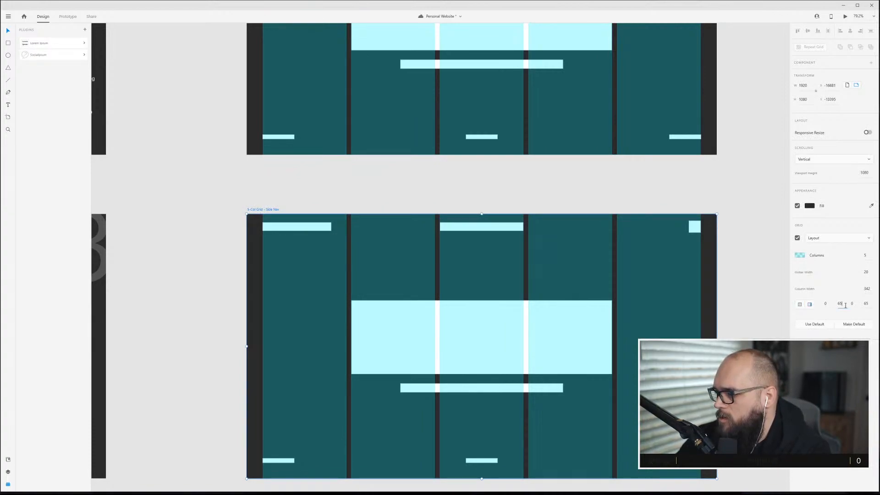
left_click(846, 306)
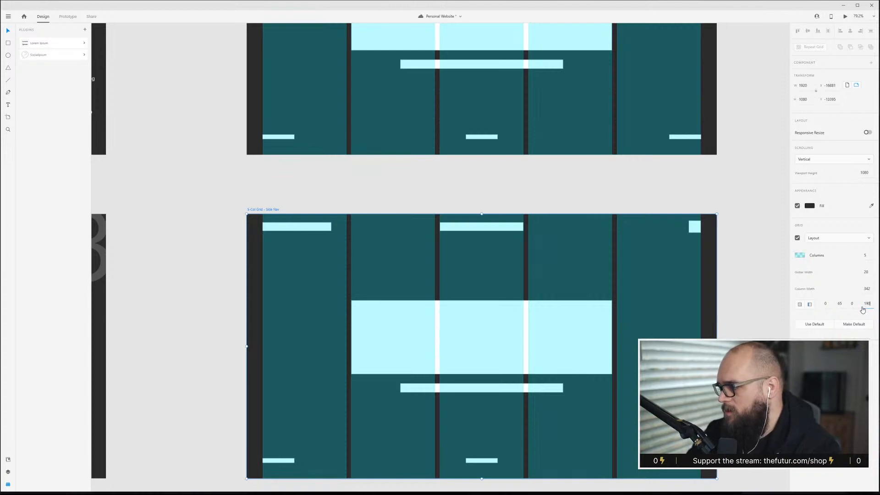
key("Tab")
left_click(840, 304)
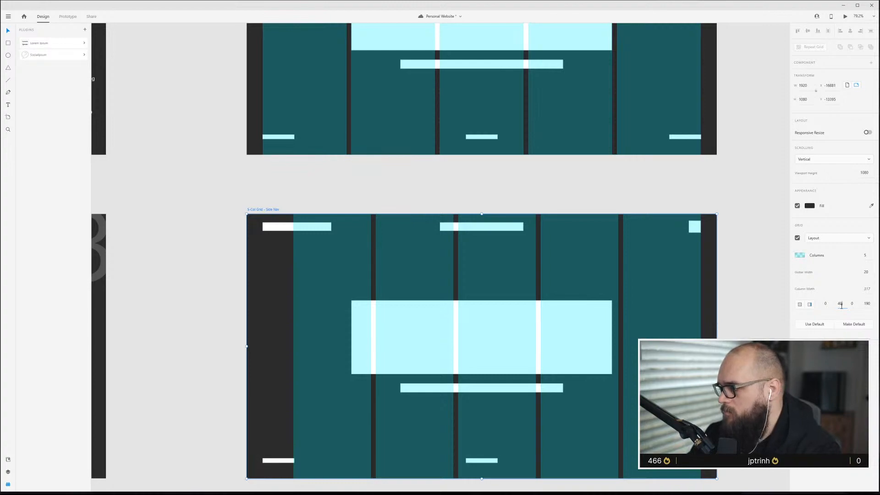
key("Return")
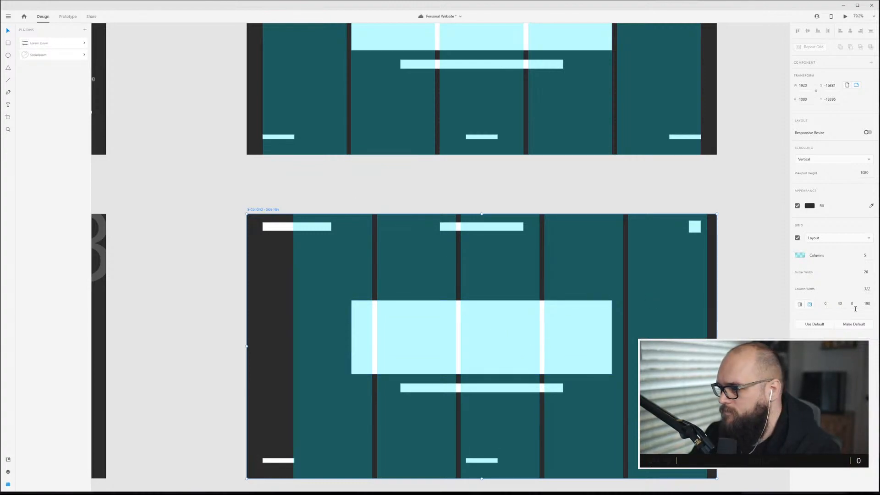
Rotate the top-left logo bar 90° and move it into the top of the left sidebar.
left_click(866, 273)
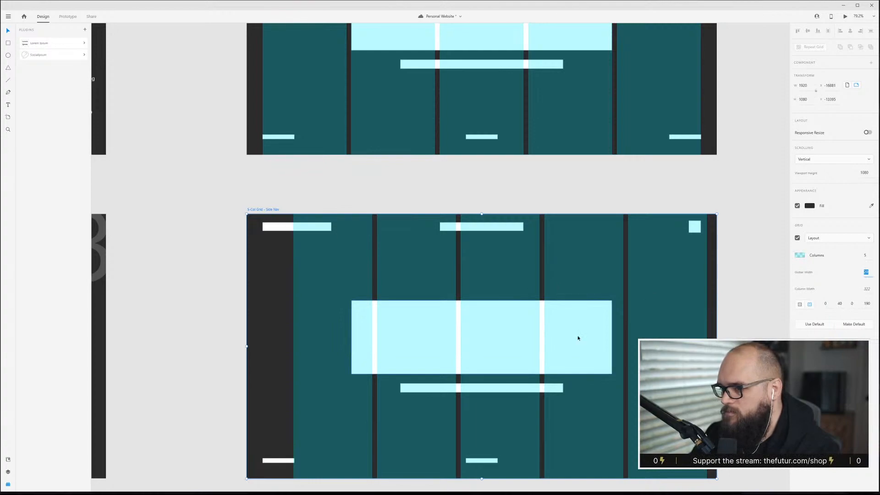
left_click(329, 176)
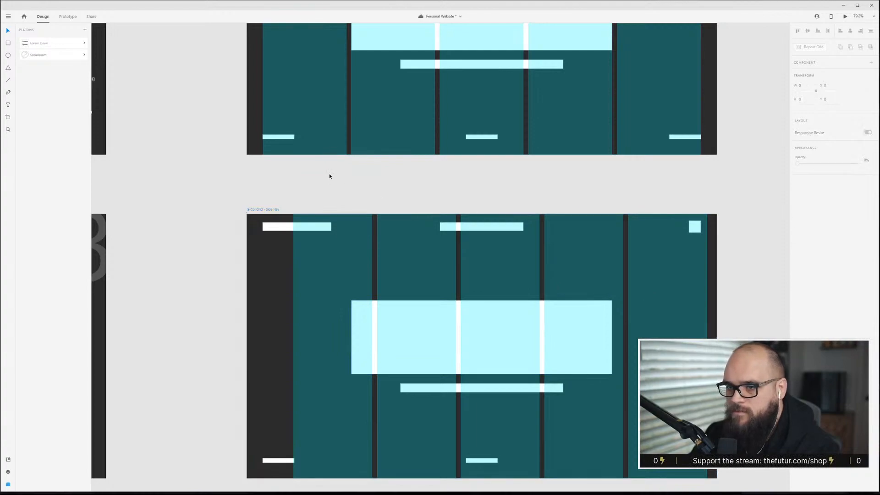
left_click(328, 226)
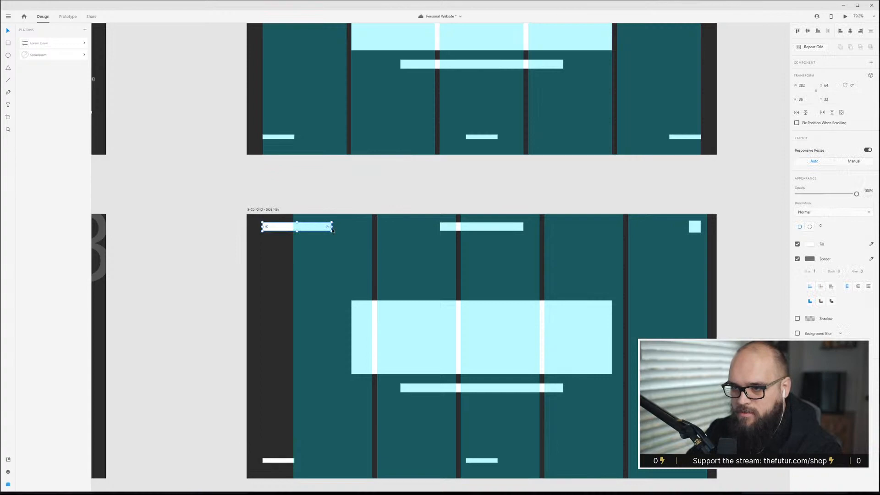
left_click_drag(334, 231, 281, 285)
left_click_drag(297, 242, 267, 267)
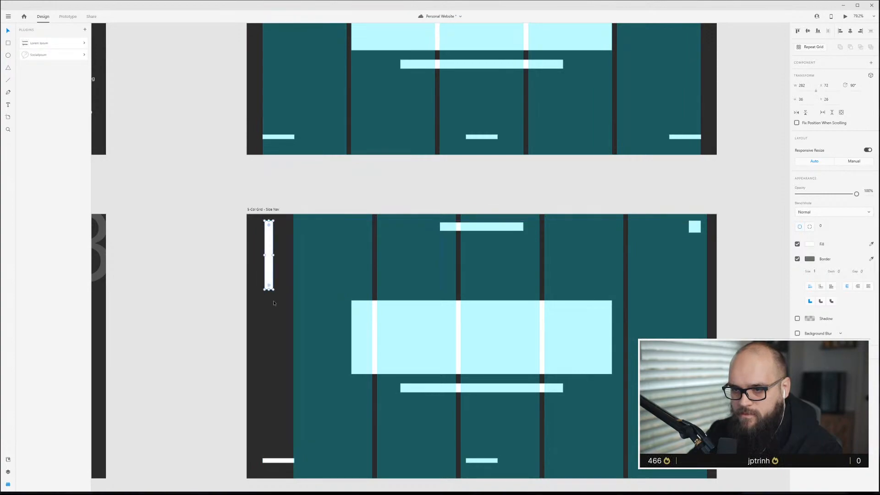
Rotate the bottom-left footer bar vertical so it sits at the bottom of the sidebar.
left_click(300, 340)
left_click(279, 460)
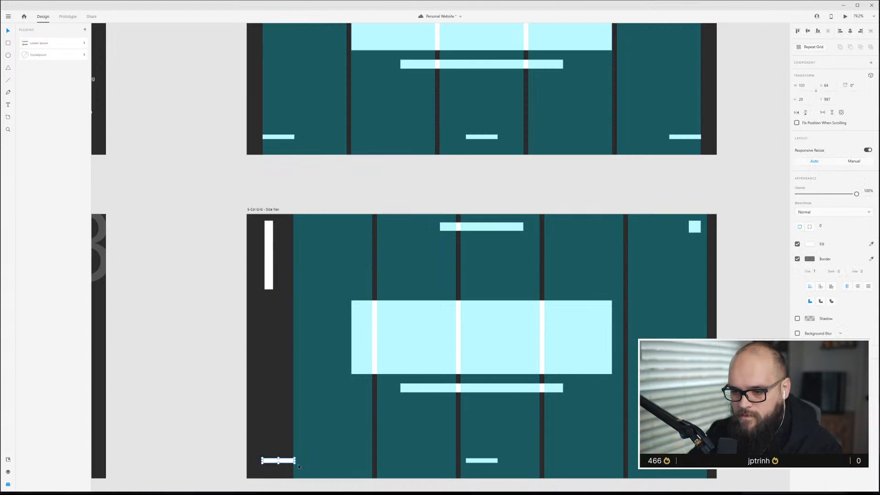
left_click_drag(298, 463, 269, 460)
key("Escape")
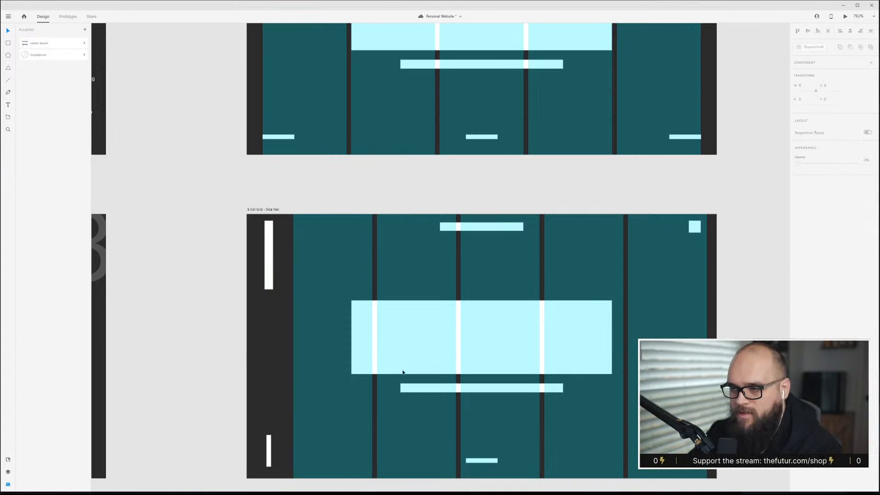
Move the square icon from the top-right corner into the middle of the sidebar.
left_click(695, 226)
left_click_drag(696, 228, 268, 350)
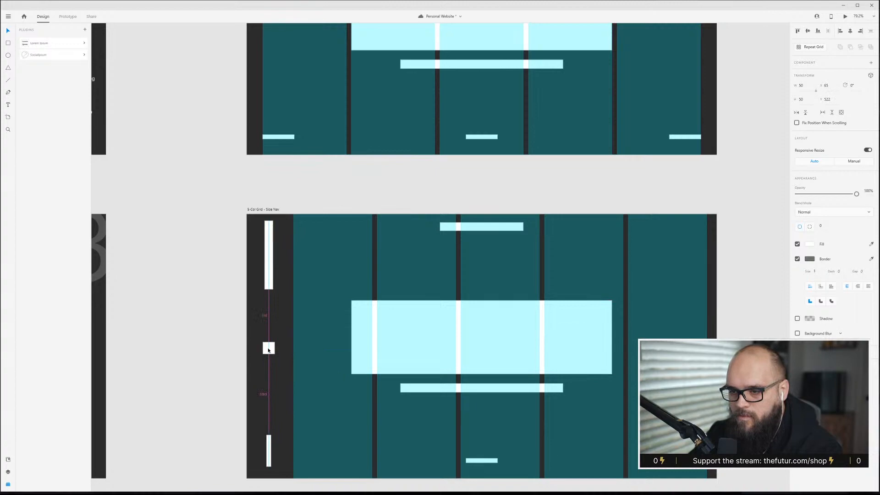
left_click(341, 185)
Move the top center nav bar one column to the right.
left_click(530, 330)
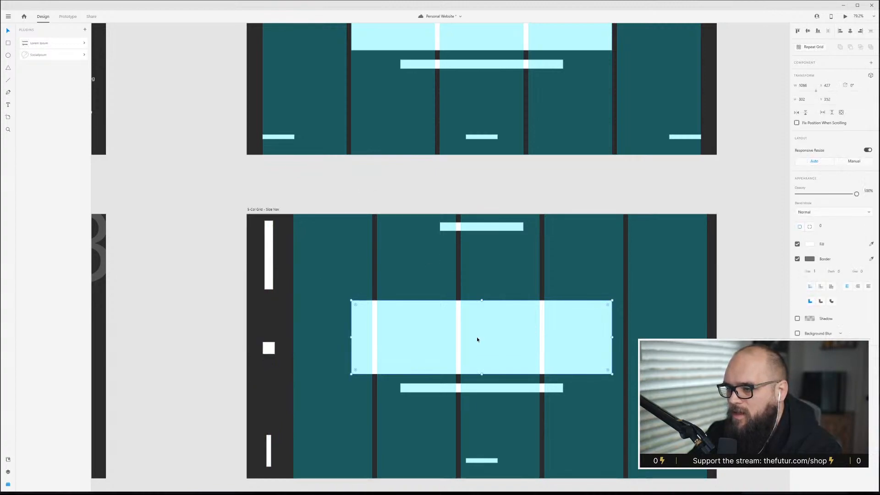
left_click_drag(493, 229, 539, 227)
Move the hero rectangle right and trim its edges to span the right three columns.
left_click(486, 378)
left_click_drag(484, 340, 504, 337)
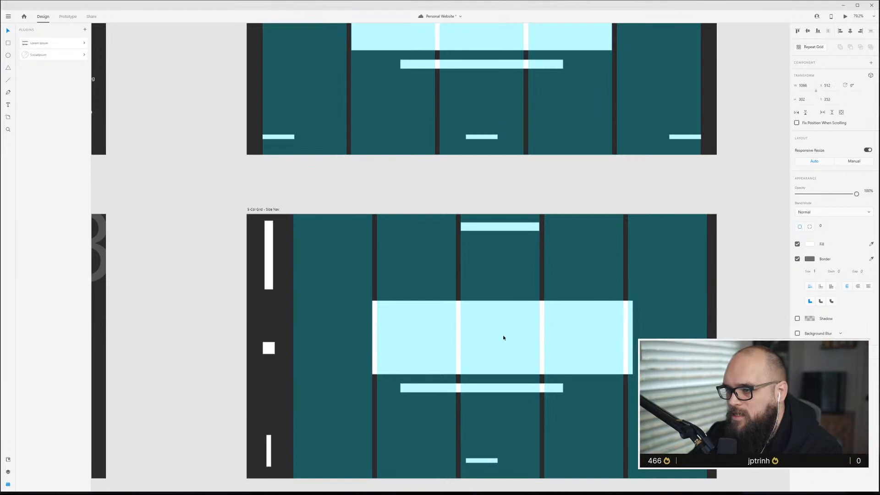
left_click_drag(633, 338, 622, 337)
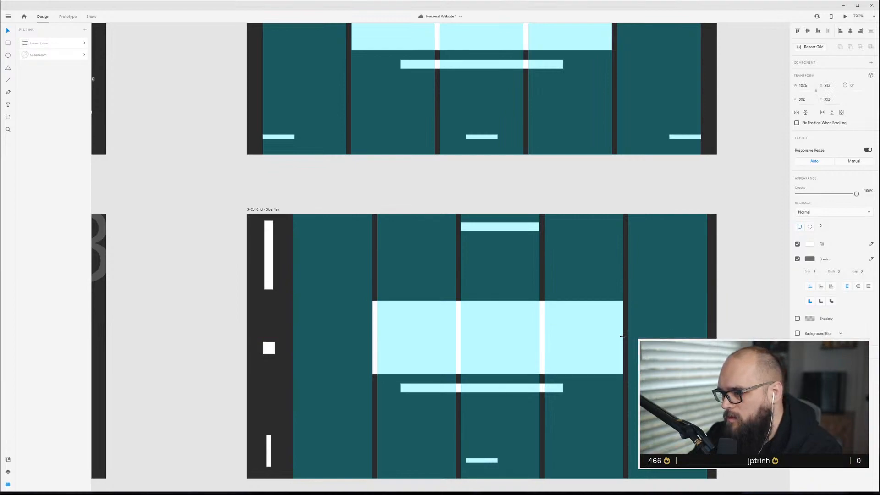
left_click_drag(372, 337, 378, 335)
Shift the subtitle bar and the bottom footer bars right to match the new layout.
mouse_move(496, 388)
left_mouse_down()
mouse_move(525, 391)
mouse_move(513, 391)
left_mouse_up()
left_click_drag(483, 461, 501, 462)
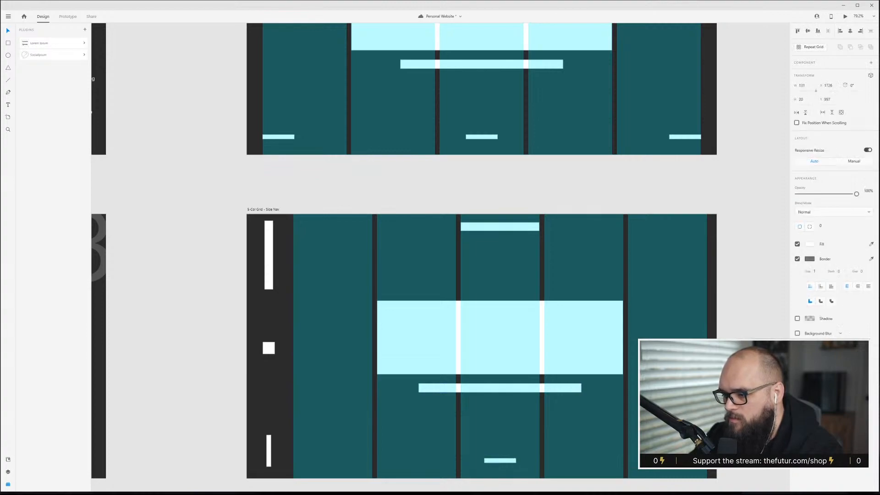
left_click_drag(685, 461, 691, 460)
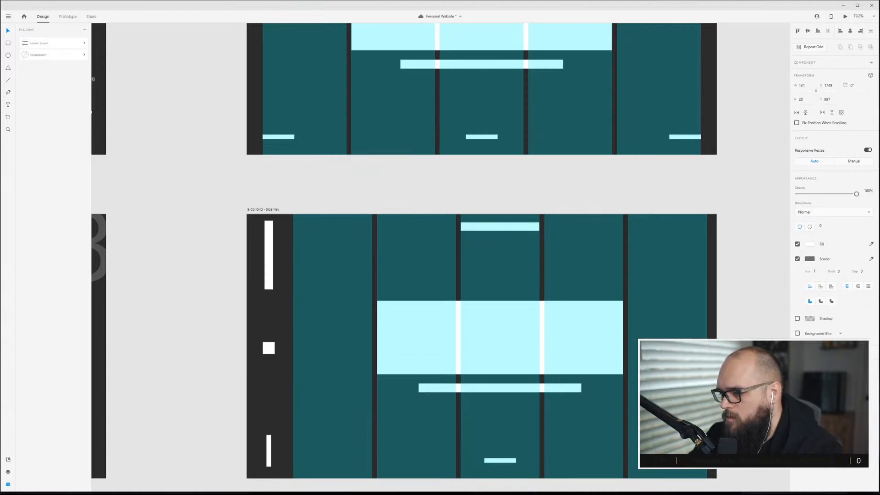
Move the bottom center footer bar into the top-right corner and hide the layout grid.
left_click(466, 209)
left_click(485, 228)
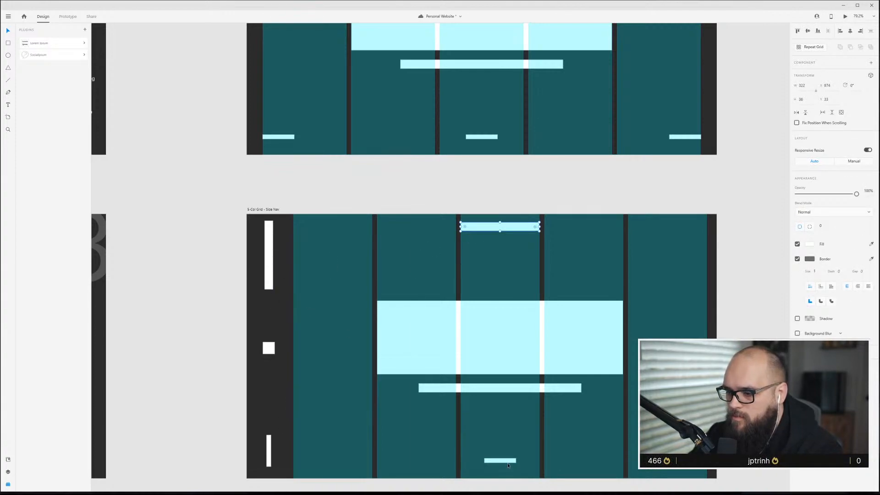
left_click_drag(505, 461, 697, 227)
key("ctrl+shift+'")
left_click(747, 261)
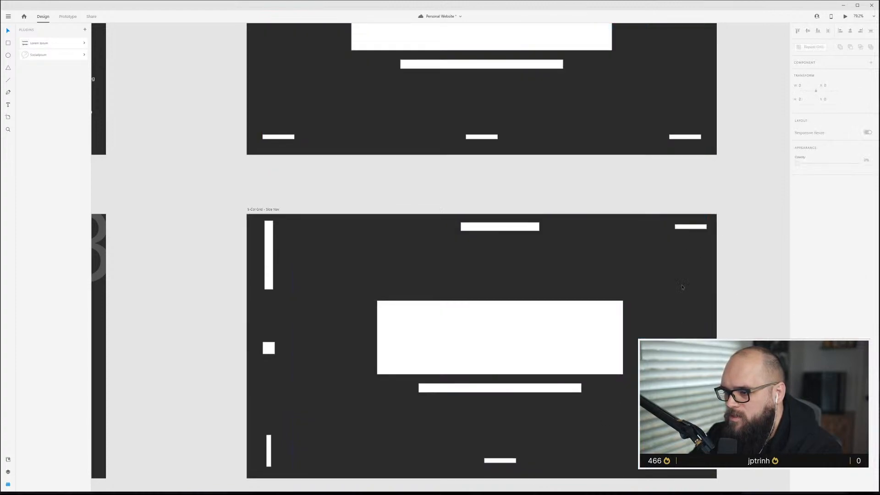
Duplicate the Side Nav artboard below it.
left_click(690, 227)
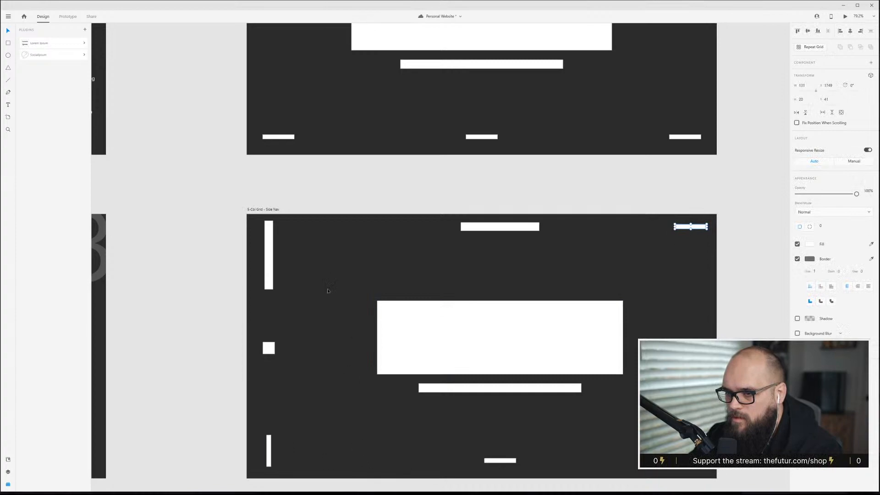
left_click(322, 251)
scroll(322, 255, "down", 4)
left_click(298, 227)
left_click_drag(298, 227, 293, 434)
Select all wireframe elements on the Top Nav artboard and set their opacity to 30%.
left_click(636, 105)
left_click_drag(598, 192, 281, 36)
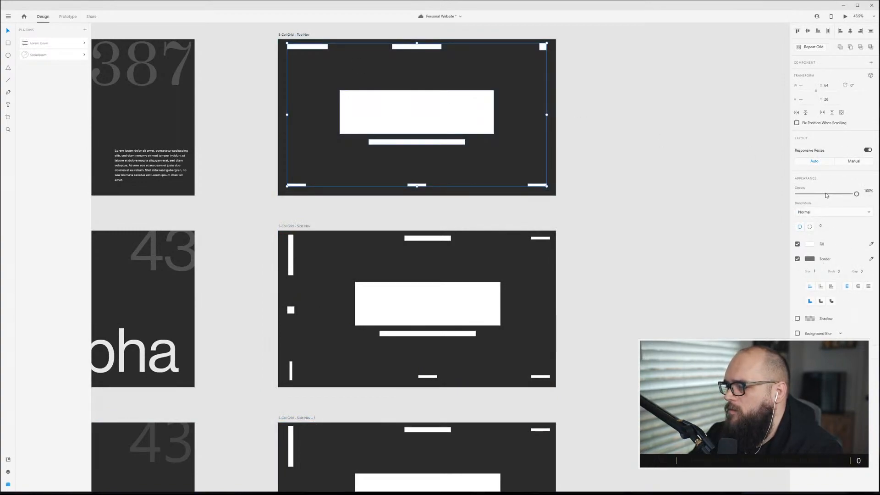
key("3")
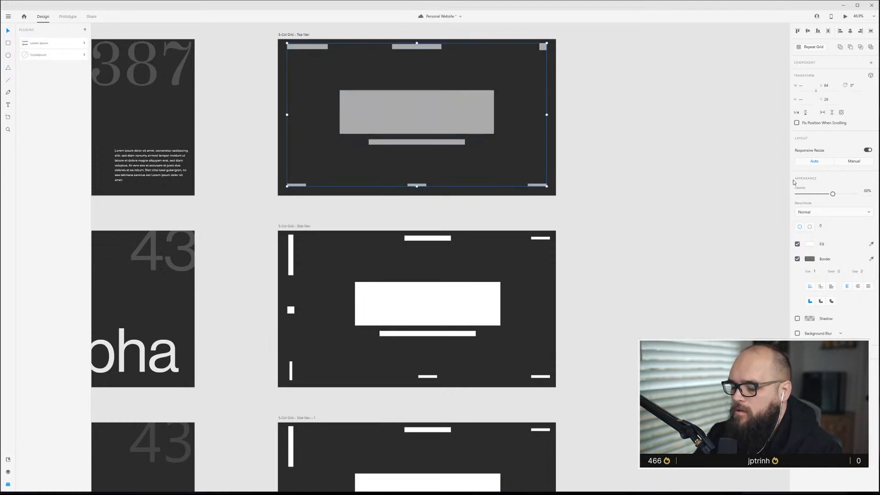
Set the opacity of all wireframe elements on both Side Nav artboards to 30%.
left_click_drag(589, 384, 258, 242)
key("3")
scroll(593, 447, "down", 4)
left_click(594, 447)
left_click_drag(593, 447, 292, 275)
left_click_drag(650, 481, 277, 272)
key("3")
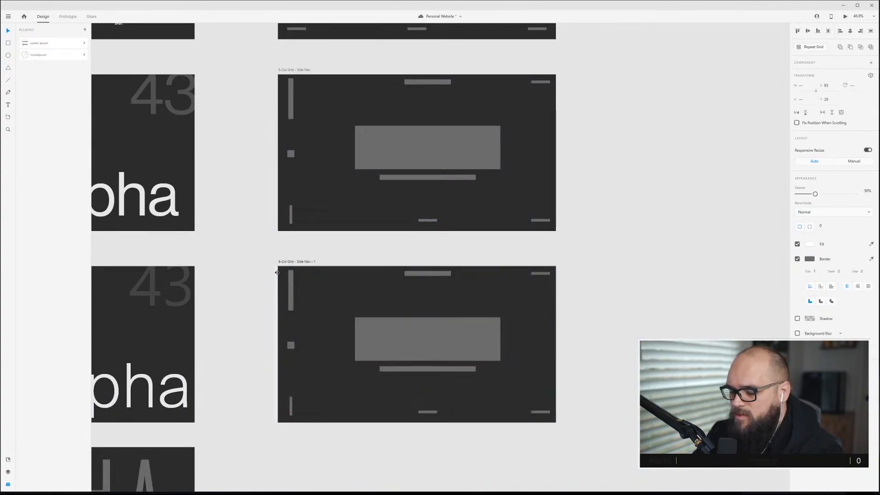
Save the document.
left_click(565, 297)
scroll(340, 348, "up", 3)
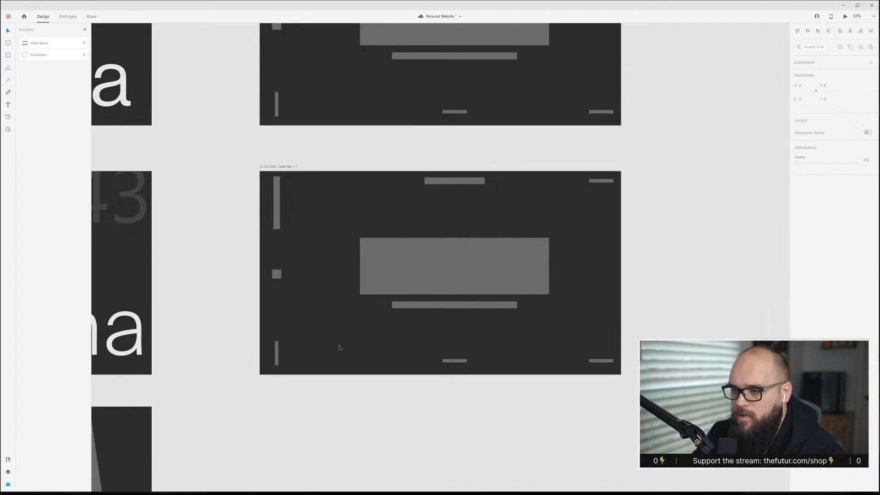
left_click(276, 167)
double_click(279, 167)
left_click(284, 167)
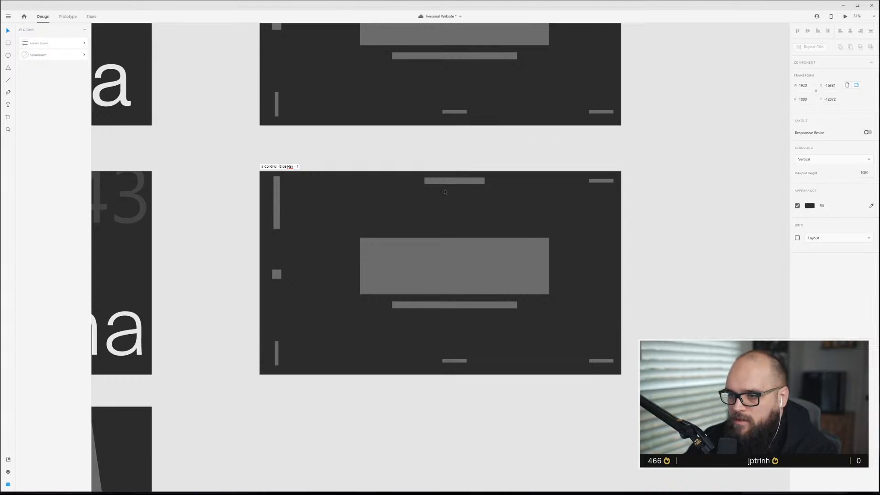
key("ctrl+s")
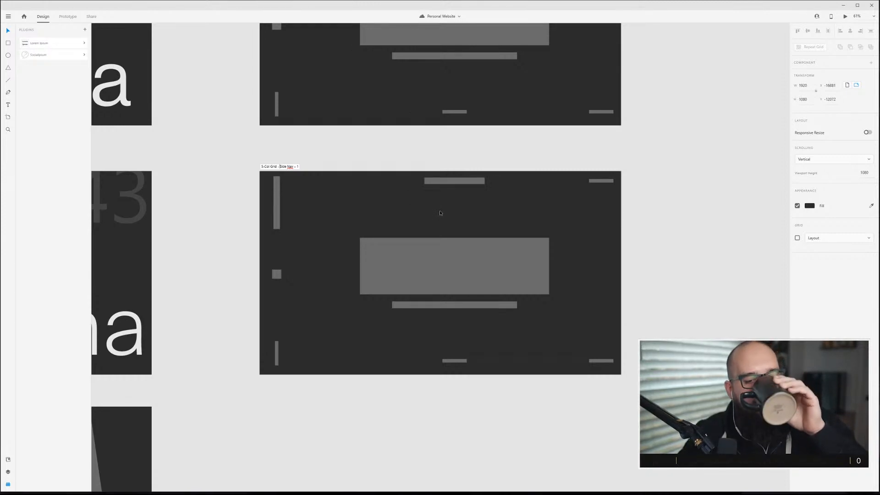
Rotate the sidebar logo bar on the Side Nav - 1 artboard back to horizontal at its top-left corner.
left_click(298, 166)
scroll(317, 260, "up", 5)
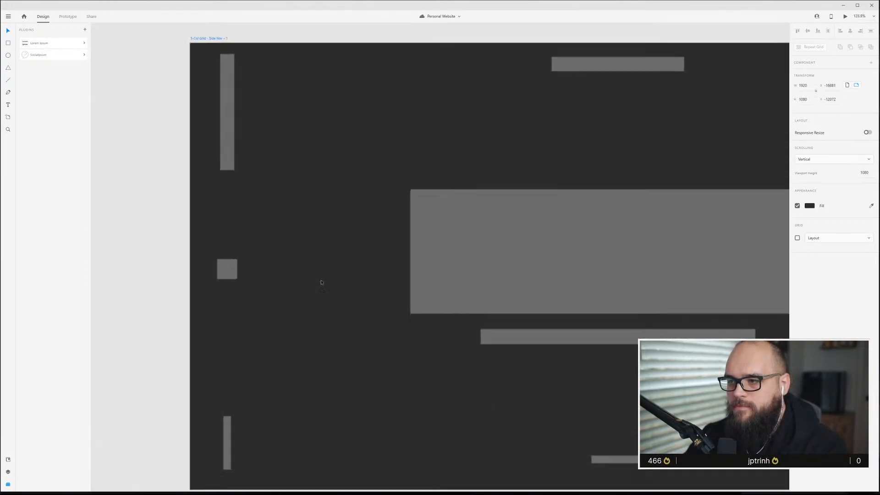
scroll(339, 282, "down", 2)
left_click(254, 160)
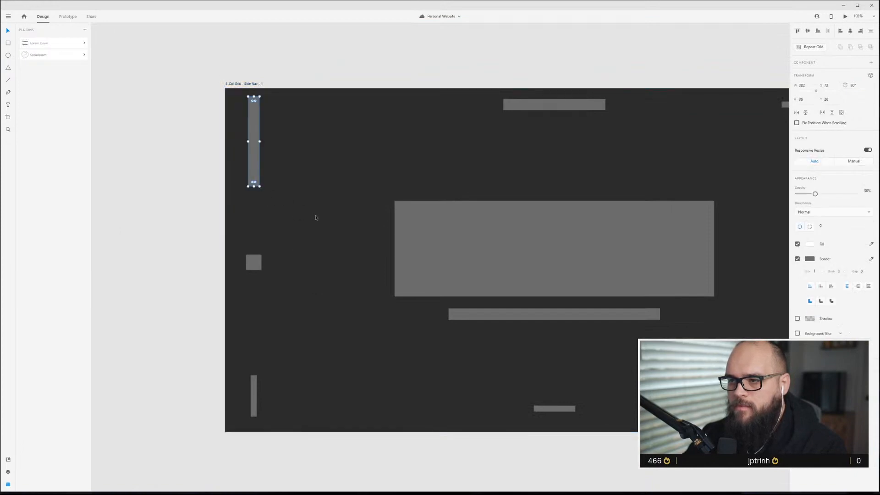
scroll(314, 218, "down", 2)
left_click_drag(275, 198, 305, 130)
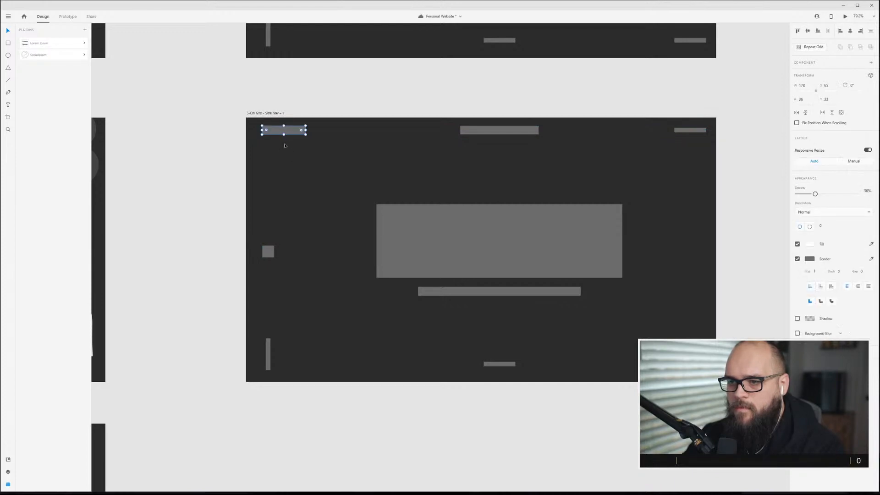
Rotate the bottom-left footer bar on the Side Nav - 1 artboard back to horizontal.
left_click(270, 345)
left_click_drag(272, 337, 285, 366)
left_click(312, 305)
key("ctrl+shift+apostrophe")
Align the logo bar, small square and footer bar on Side Nav - 1 to the artboard's left margin using the layout grid.
key("ctrl+shift+apostrophe")
left_click(288, 131)
key("ctrl+shift+apostrophe")
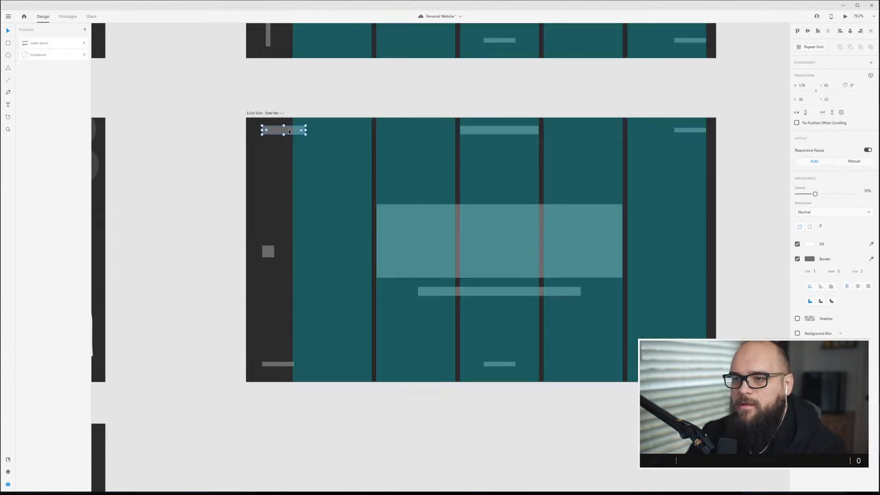
left_click_drag(256, 127, 277, 367)
left_click_drag(272, 138, 267, 131)
left_click(325, 172)
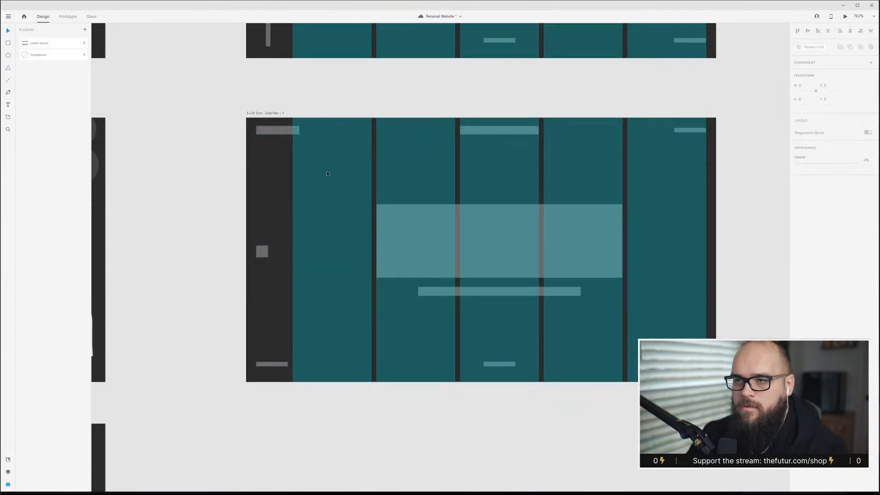
key("ctrl+shift+apostrophe")
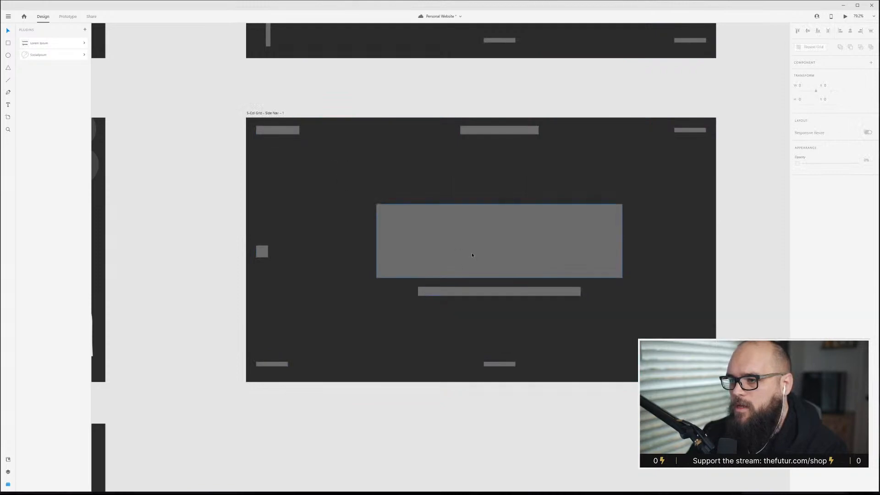
Nudge the logo bar on Side Nav - 1 up by 3 pixels.
left_click(507, 271)
scroll(507, 268, "up", 1)
scroll(508, 267, "up", 1)
scroll(505, 268, "down", 2)
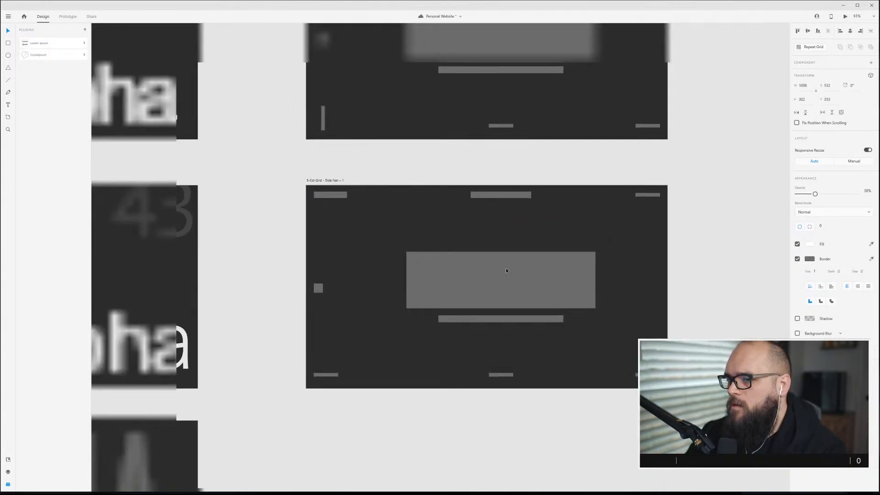
scroll(503, 270, "down", 2)
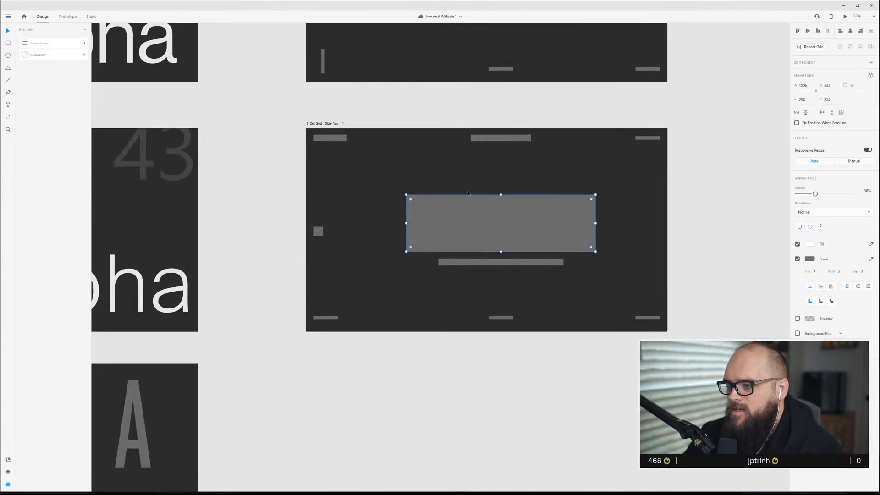
left_click(338, 138)
key("Up")
key("Up")
key("Up")
key("Up")
key("Up")
key("Up")
key("Up")
key("Up")
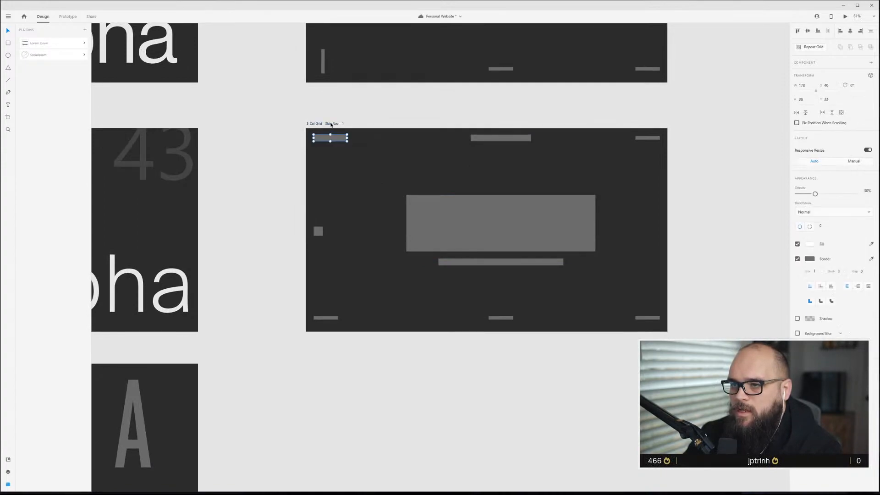
double_click(331, 123)
key("Return")
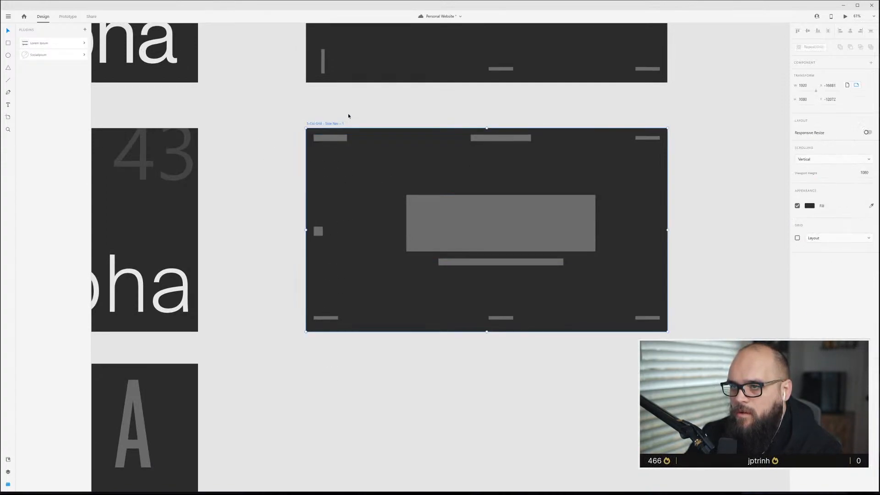
left_click_drag(337, 125, 338, 361)
scroll(503, 436, "down", 5)
scroll(493, 368, "up", 2)
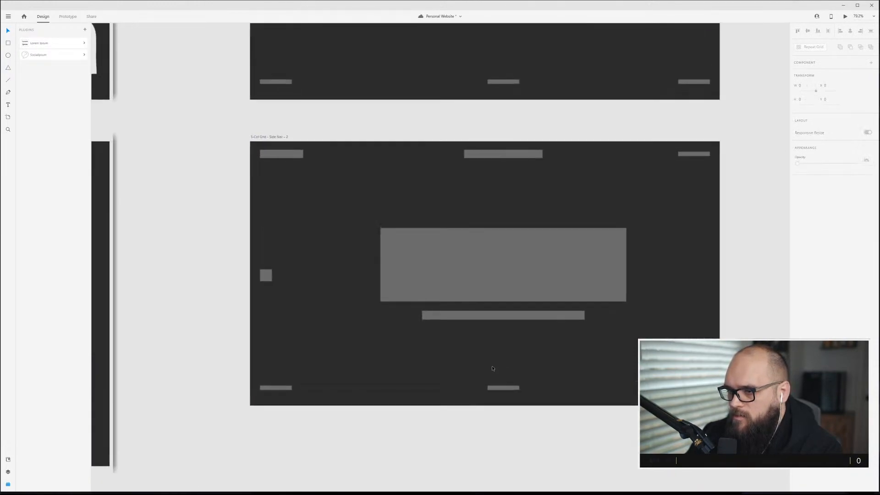
With the layout grid shown, move the hero block up and shift the caption bar left onto the grid columns on Side Nav - 2.
key("ctrl+shift+apostrophe")
left_click_drag(500, 281, 499, 260)
left_click_drag(499, 317, 454, 308)
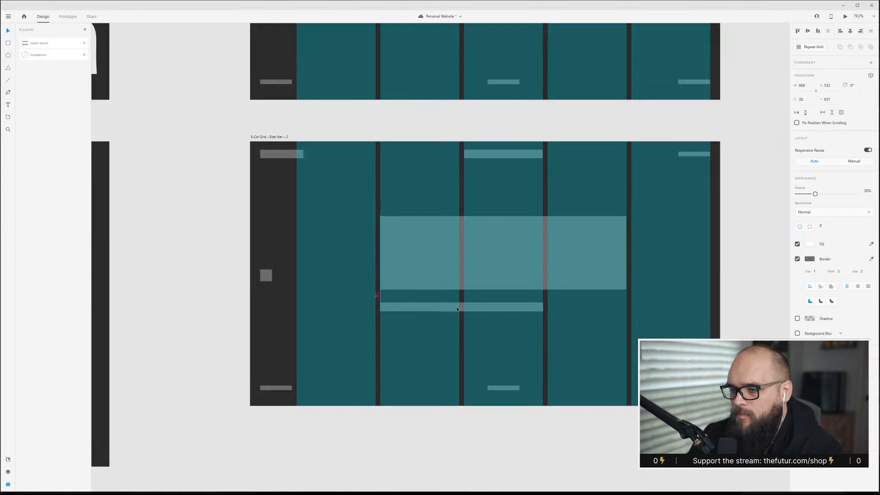
Move the bottom-center footer bar and top-center nav bar left to the first content column on Side Nav - 2.
left_click(512, 388)
left_click_drag(512, 388, 406, 390)
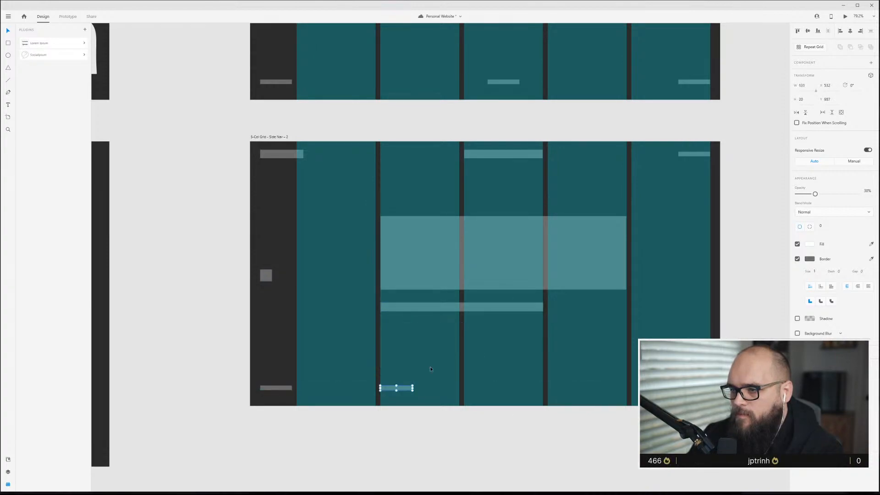
left_click_drag(509, 155, 423, 164)
left_click(671, 176)
left_click(703, 156)
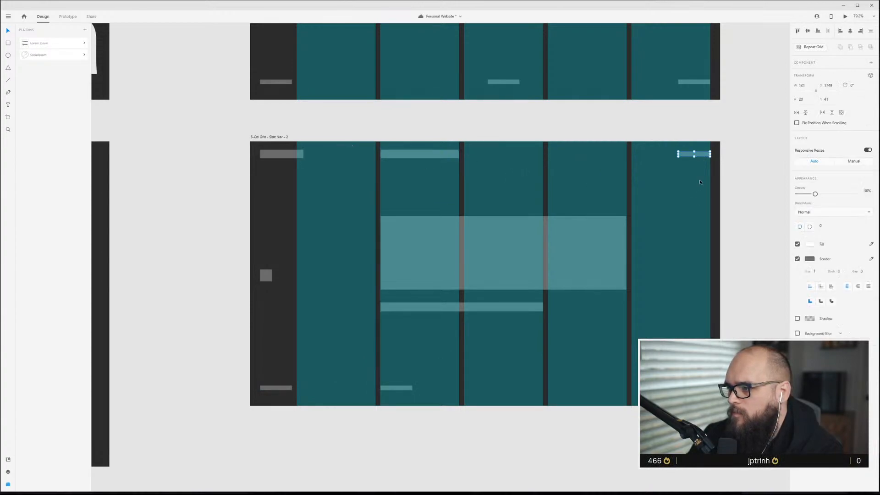
left_click(680, 230)
key("ctrl+shift+apostrophe")
Move the hero block on Side Nav - 2 down slightly.
scroll(455, 369, "down", 3)
scroll(456, 367, "up", 3)
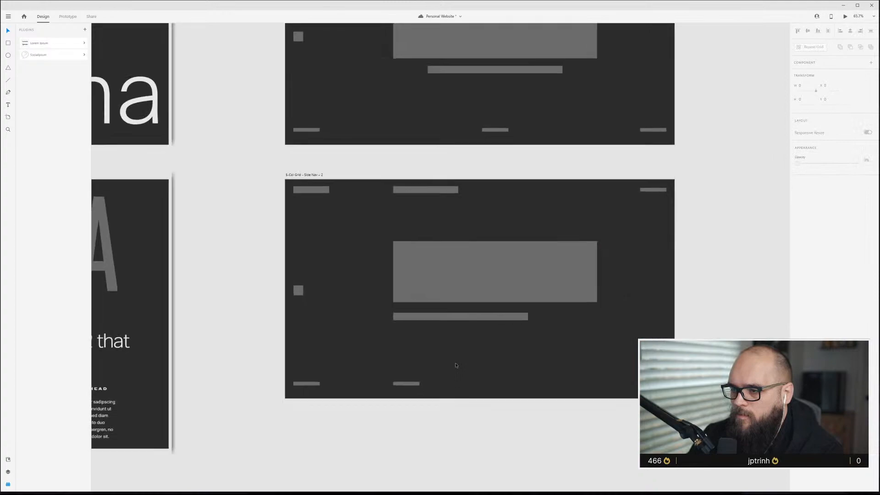
left_click(458, 308)
left_click(466, 256, "shift")
left_click_drag(471, 242, 472, 257)
left_click(501, 195)
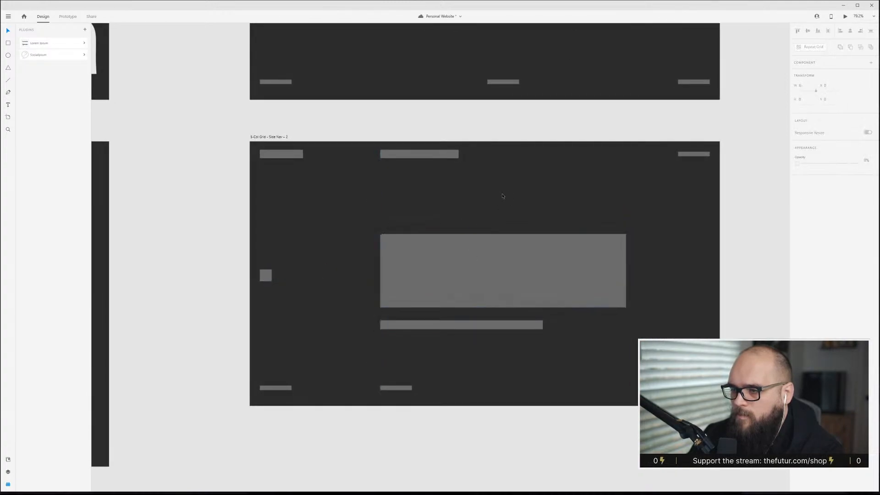
Save the document.
scroll(546, 370, "down", 3)
scroll(543, 372, "down", 1)
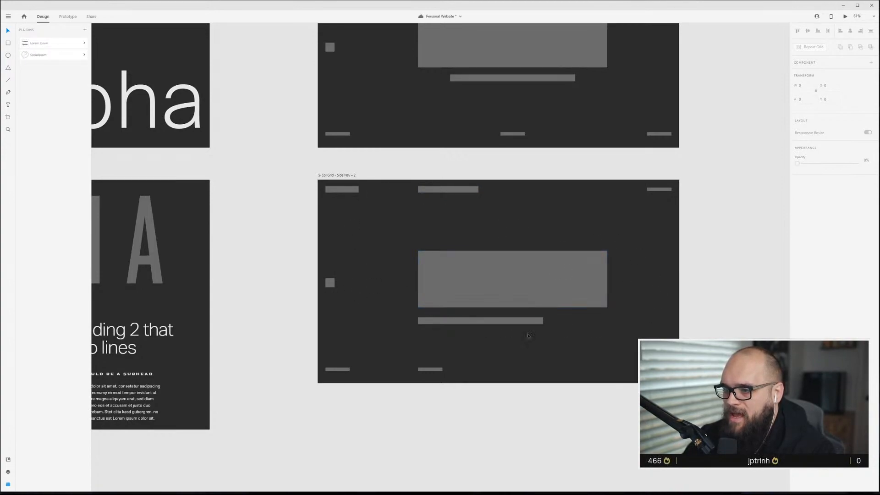
scroll(485, 302, "up", 3)
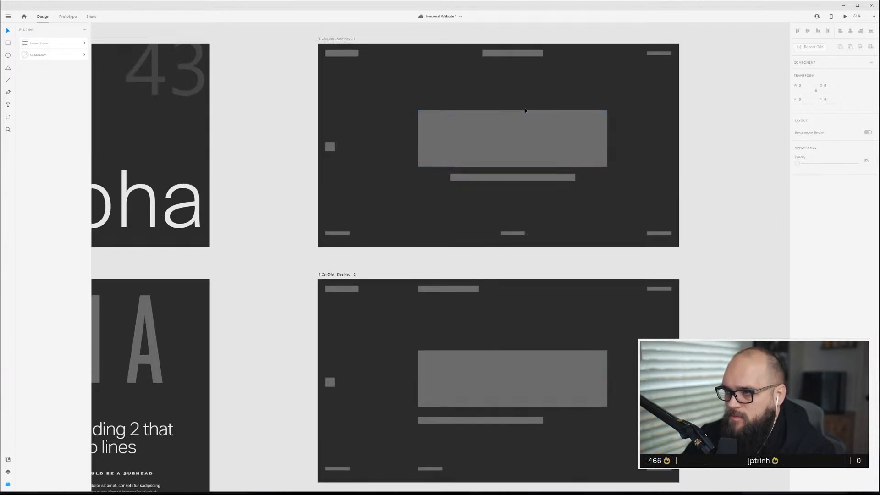
key("ctrl+s")
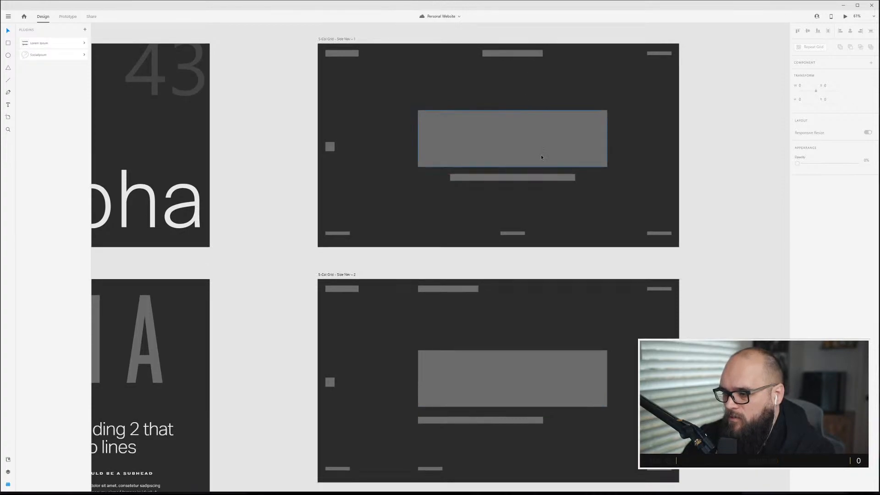
Inspect the positions of the logo and nav bars on Side Nav - 2.
scroll(542, 156, "down", 2)
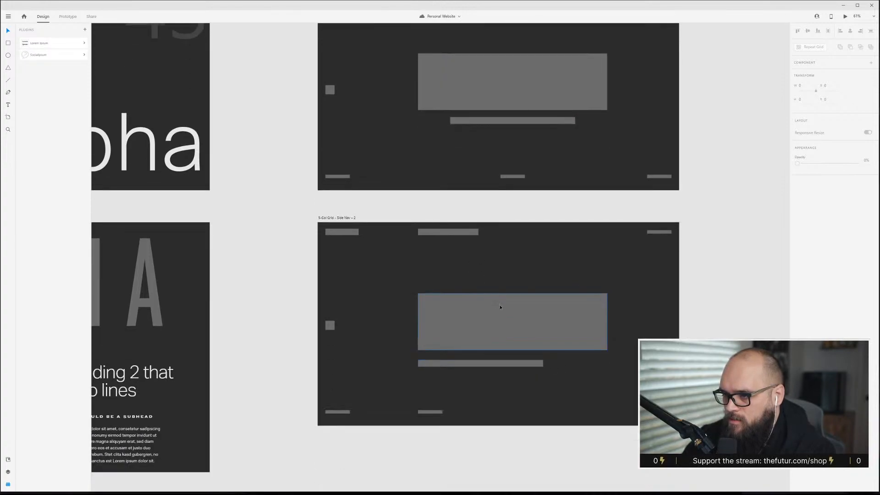
scroll(494, 330, "up", 2)
scroll(505, 330, "down", 1)
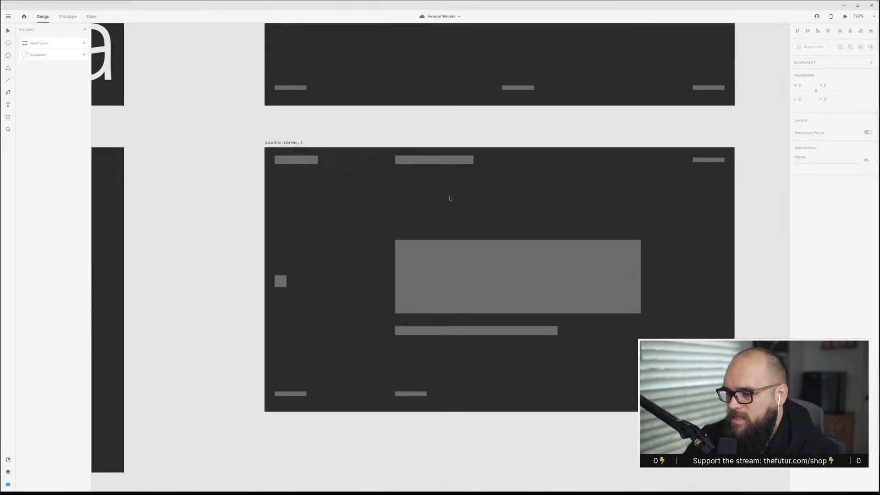
left_click(312, 162)
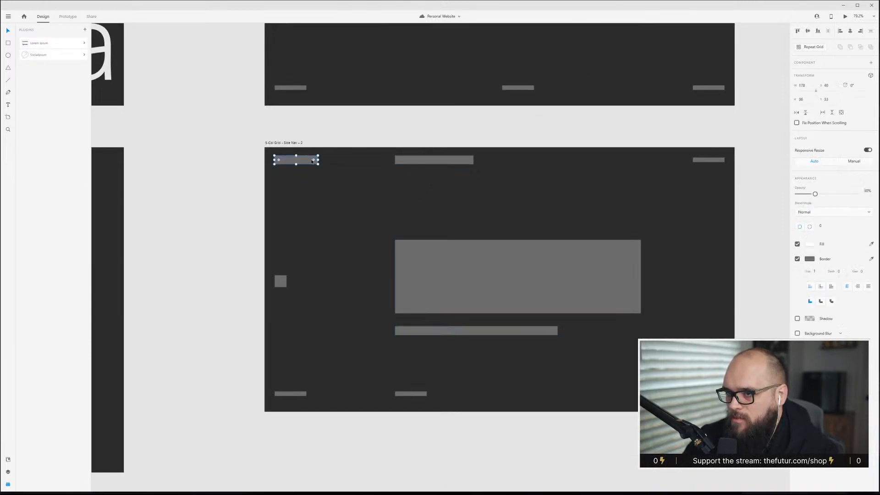
left_click(426, 161)
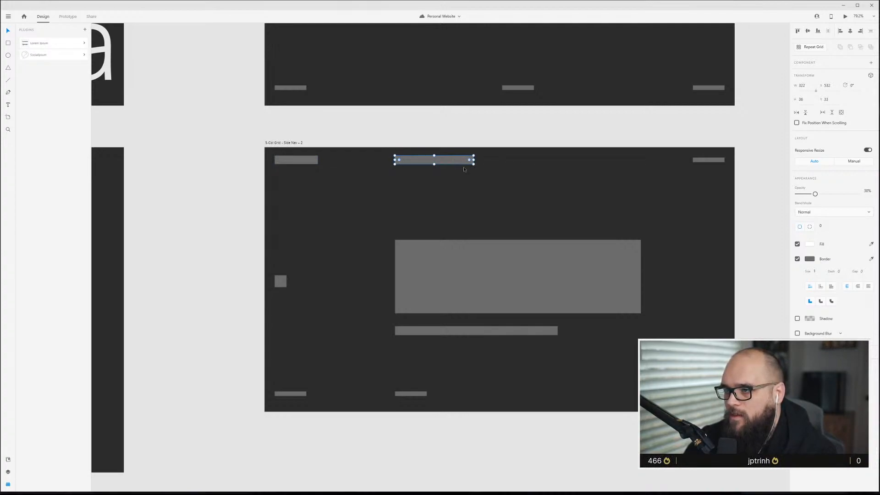
left_click(694, 206)
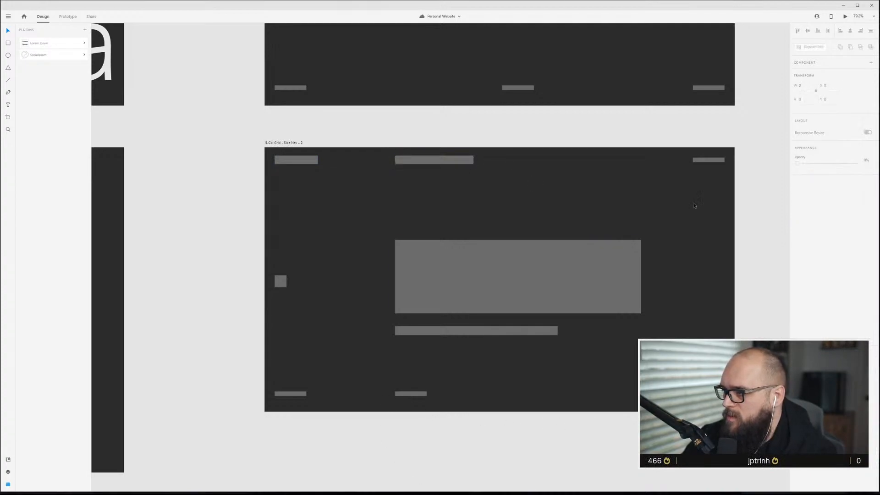
scroll(457, 356, "down", 3)
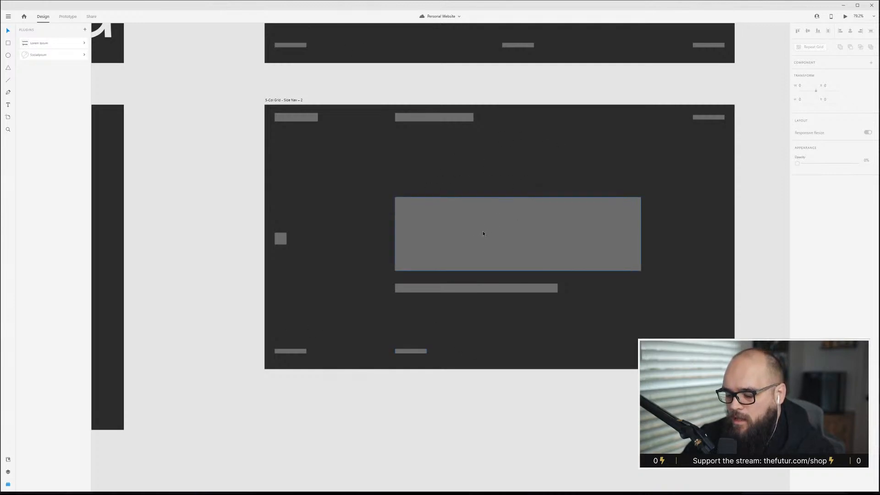
Shift the hero block on Side Nav - 2 to the left.
left_click(523, 257)
left_click_drag(595, 252, 565, 238)
left_click(454, 246)
scroll(456, 250, "up", 2)
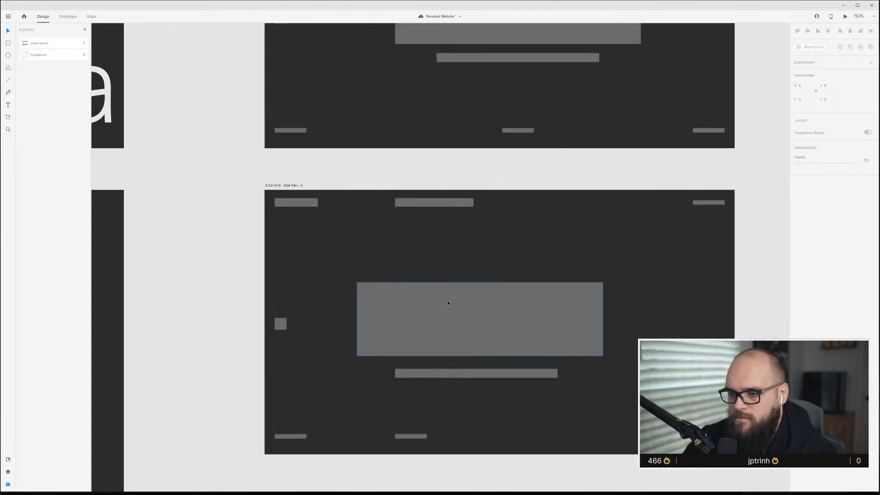
left_click(478, 326)
left_click_drag(478, 327, 485, 323)
left_click(529, 228)
scroll(571, 296, "down", 5)
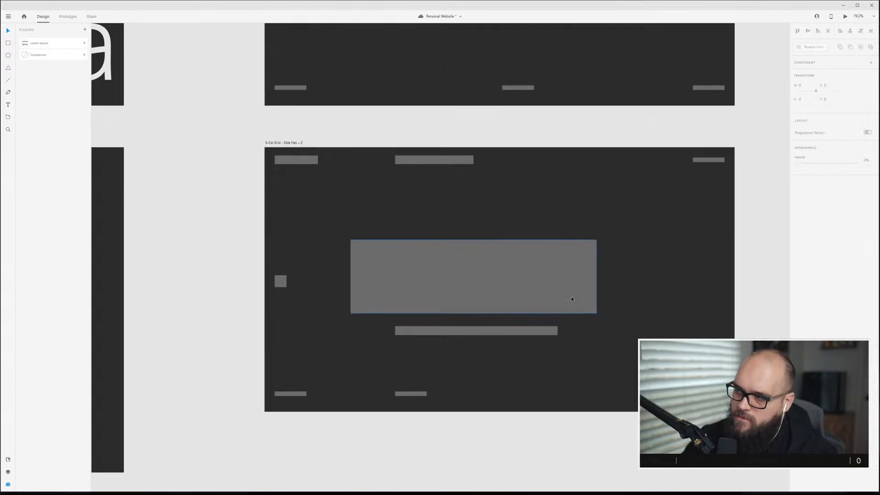
scroll(567, 298, "down", 3)
scroll(567, 298, "up", 2)
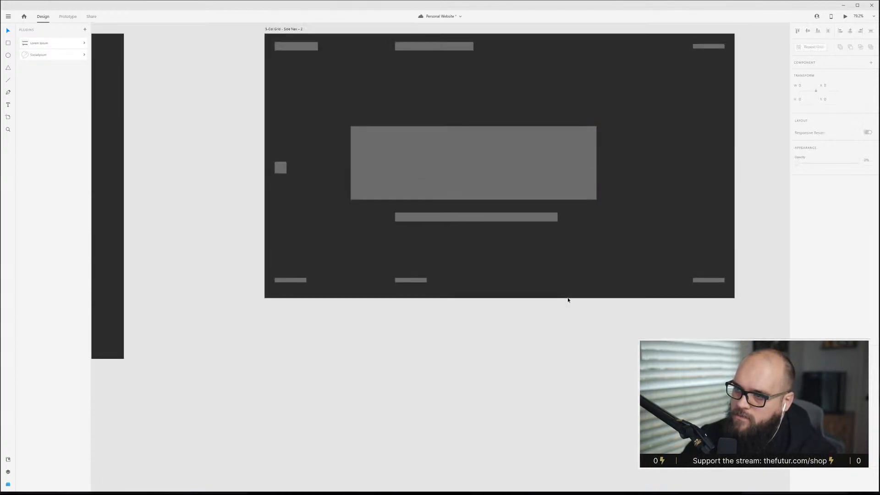
Survey the Top Nav and Side Nav artboards across the canvas.
scroll(566, 298, "down", 4)
scroll(472, 262, "up", 15)
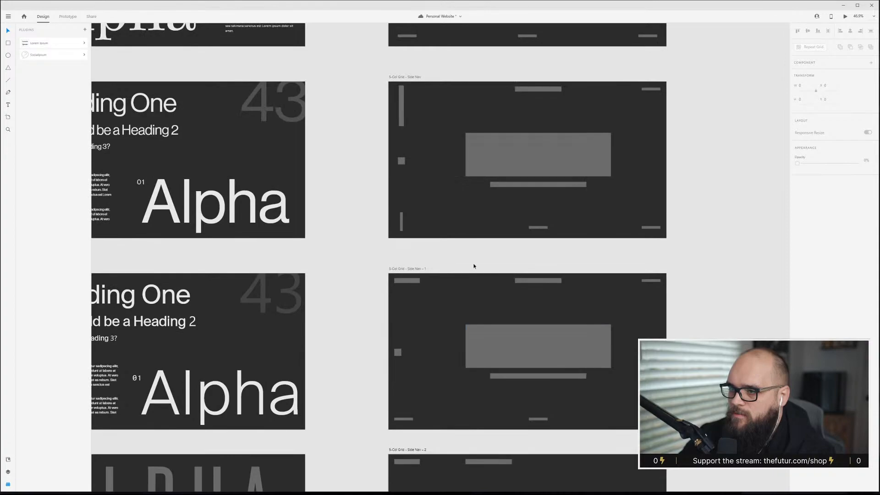
scroll(477, 266, "down", 18)
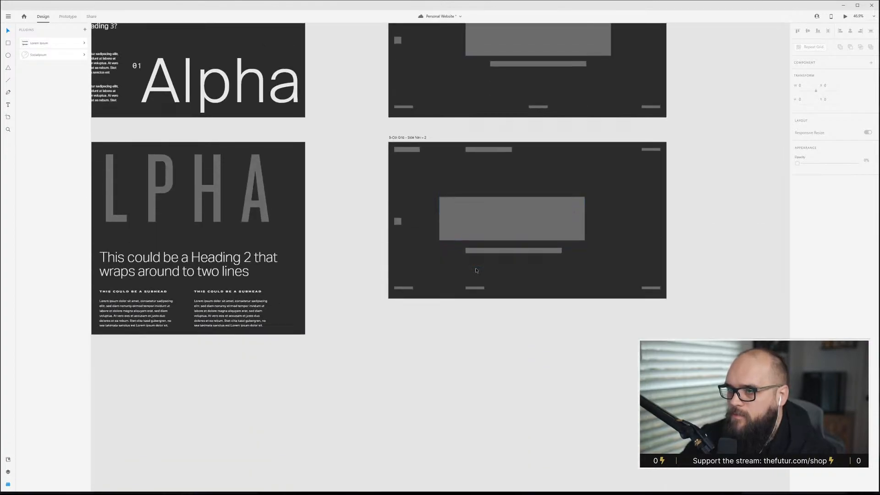
scroll(476, 270, "up", 2)
scroll(476, 270, "up", 5)
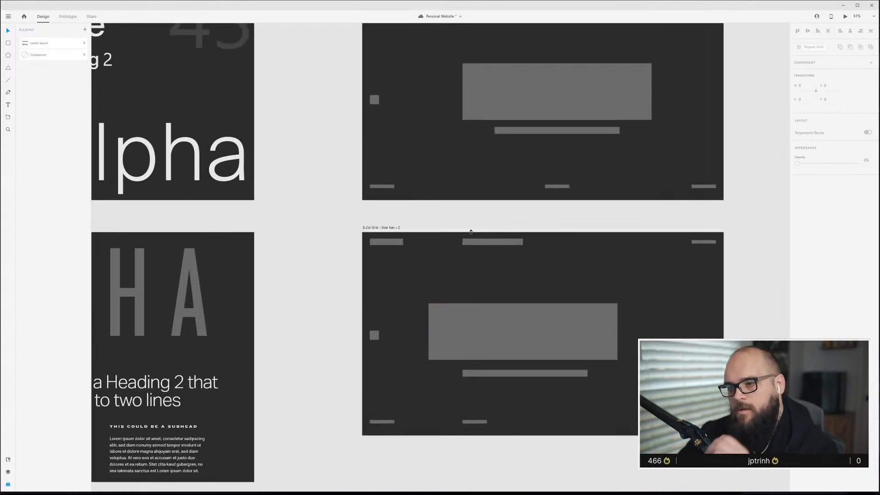
scroll(413, 329, "up", 10)
scroll(422, 334, "up", 3)
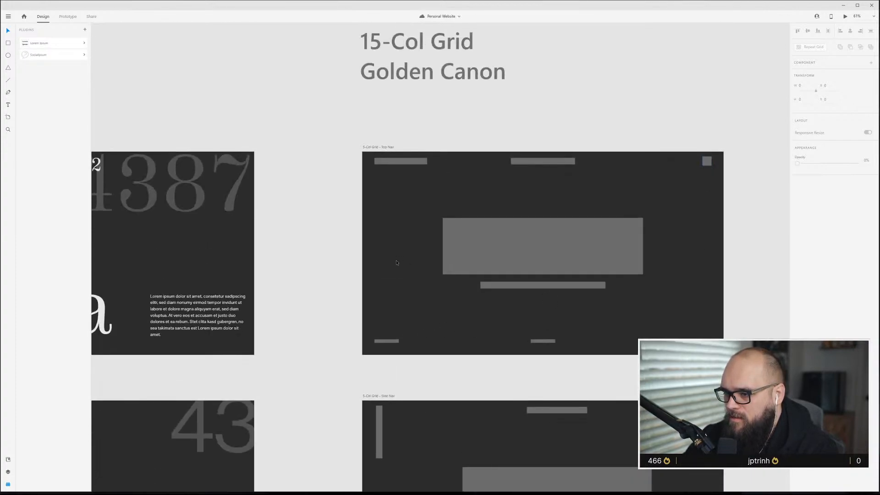
scroll(697, 155, "up", 5)
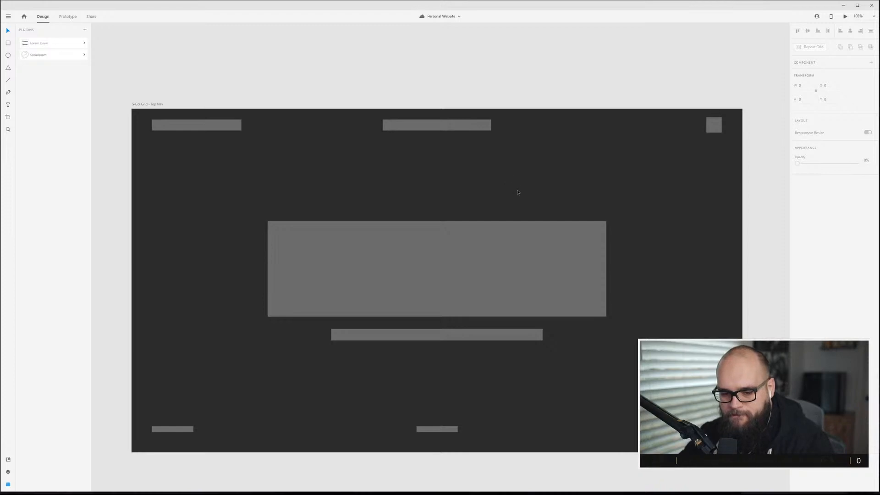
scroll(516, 192, "down", 6)
scroll(527, 284, "down", 5)
scroll(471, 275, "up", 1)
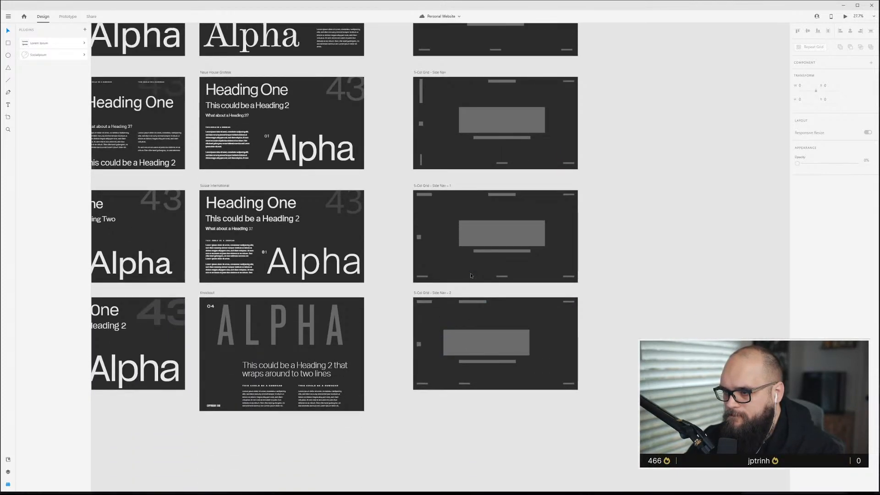
scroll(480, 356, "up", 6)
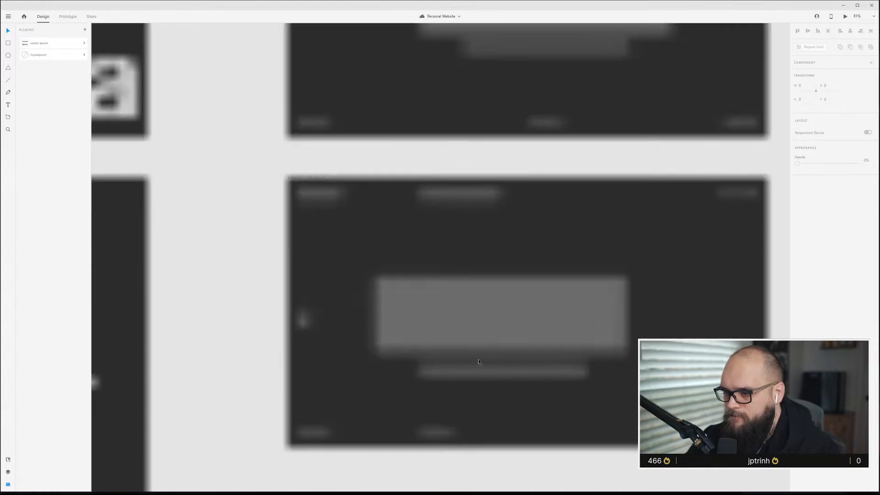
Align the hero block's left edge on Side Nav - 2 with the first content grid column.
left_click(461, 299)
left_click_drag(440, 313, 468, 313)
key("Escape")
scroll(507, 313, "down", 2)
scroll(508, 313, "down", 1)
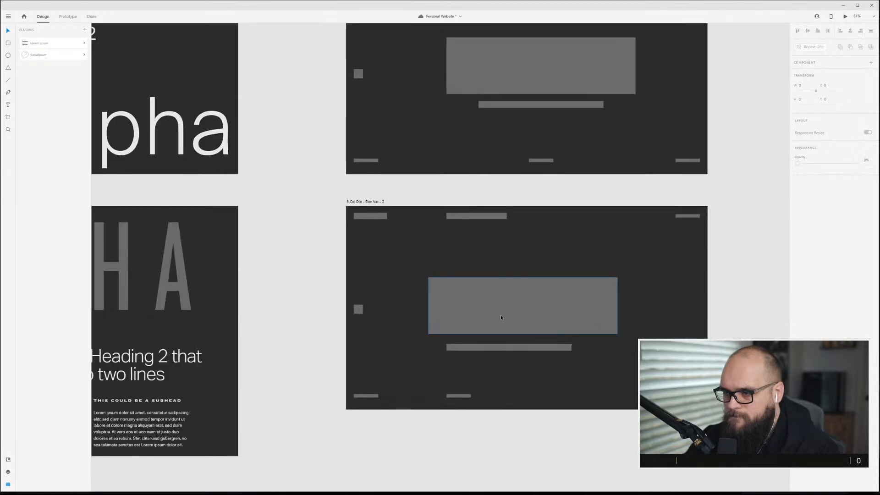
left_click(479, 302)
key("ctrl+shift+apostrophe")
left_click_drag(535, 304, 490, 306)
key("Escape")
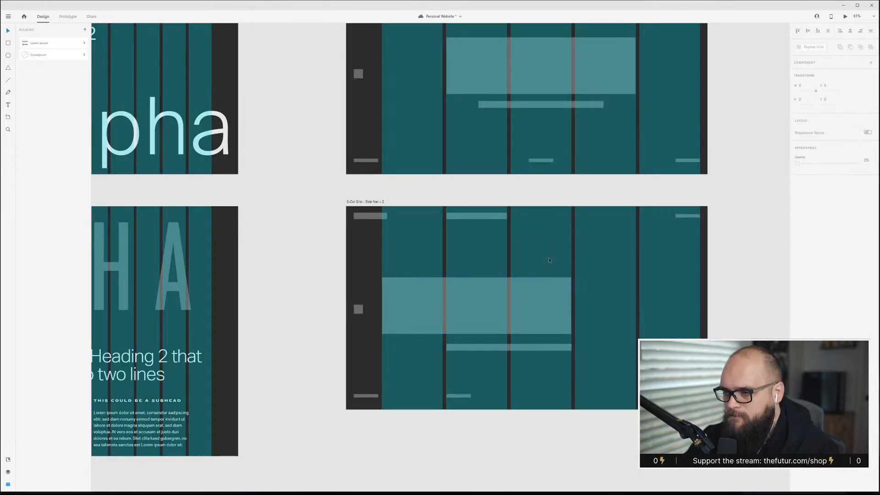
key("ctrl+shift+apostrophe")
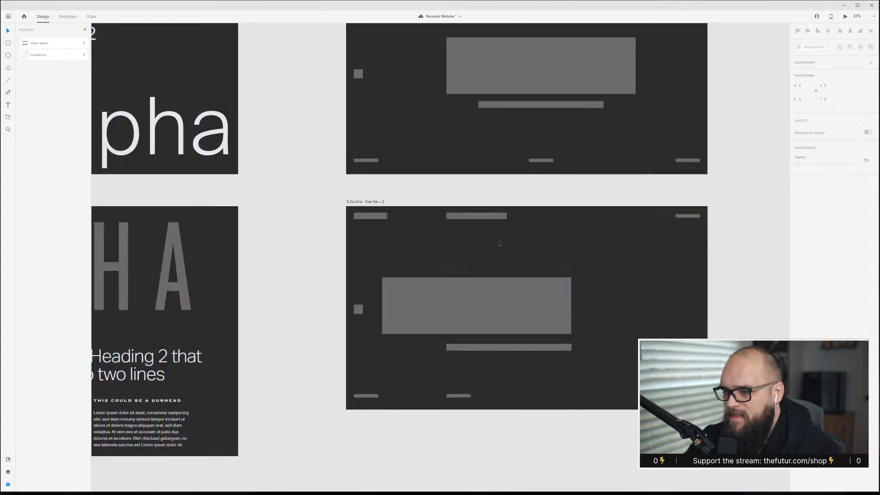
Shift the hero block on Side Nav - 2 to the right so it lines up with the layout grid columns.
key("ctrl+shift+apostrophe")
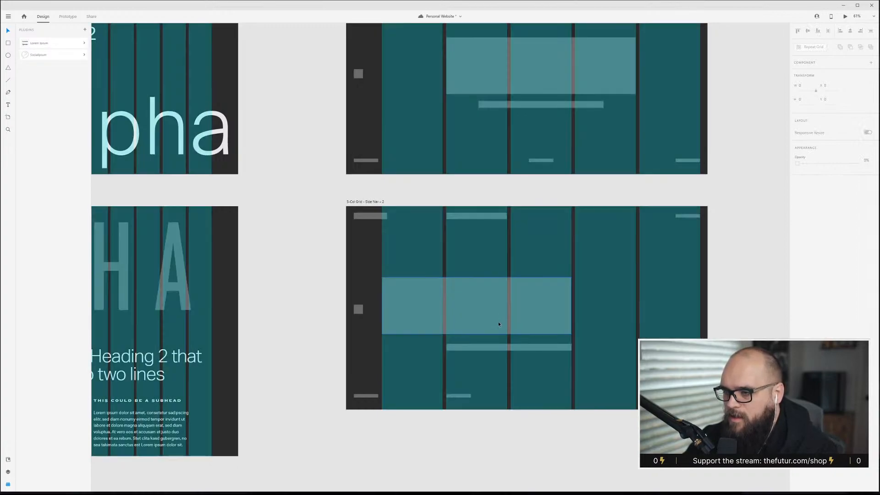
left_click_drag(499, 324, 546, 323)
left_click(504, 266)
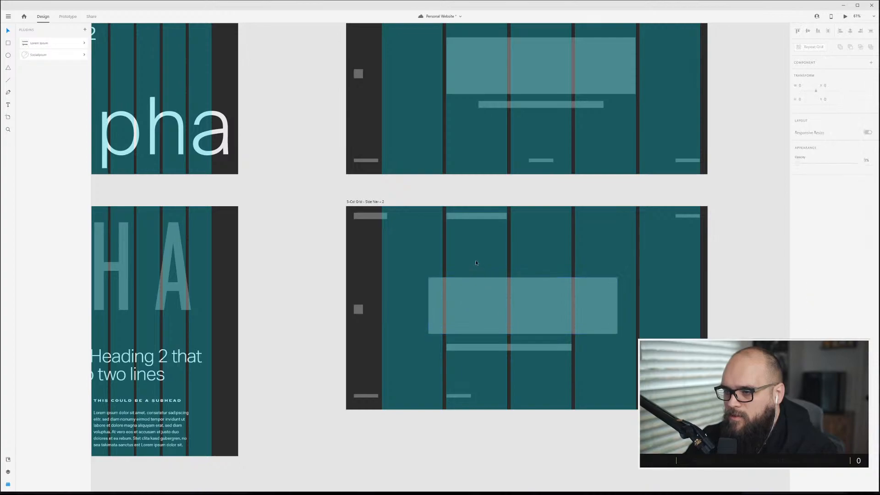
key("ctrl+shift+apostrophe")
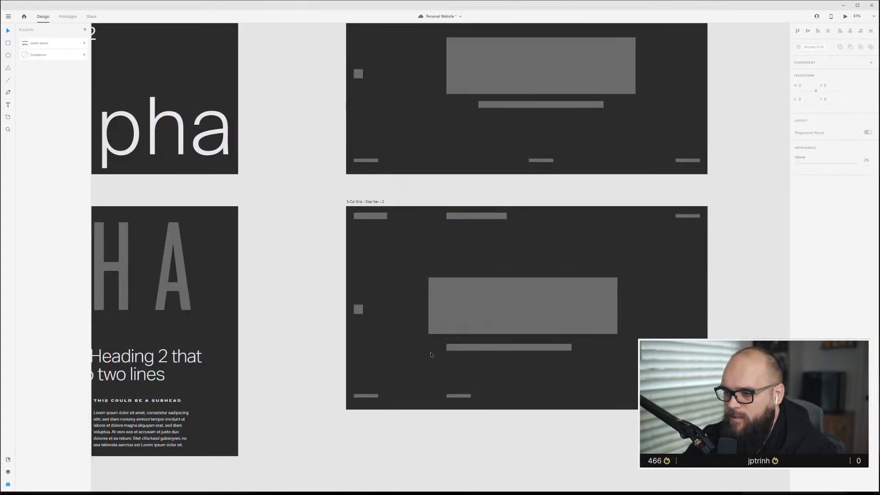
Move the small square marker on Side Nav - 2 up to line up with the hero block's top edge.
left_click(502, 309)
left_click_drag(501, 310, 500, 312)
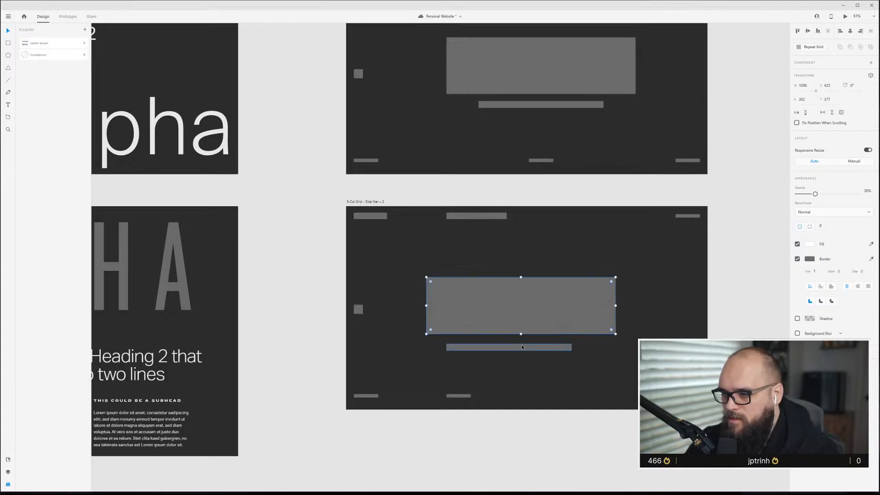
left_click_drag(364, 314, 364, 286)
left_click(488, 257)
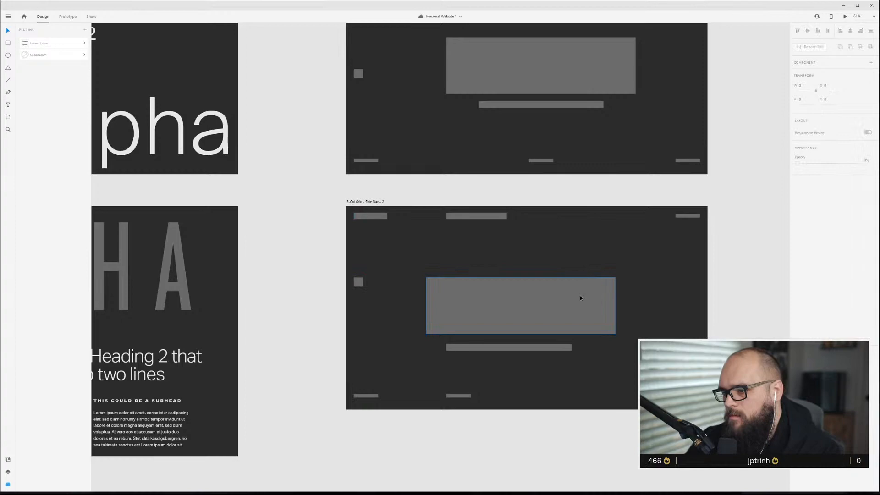
Duplicate the 5-Col Grid - Top Nav artboard and rename the copy 5-Col Grid - Top Nav - Blog.
scroll(580, 298, "down", 3)
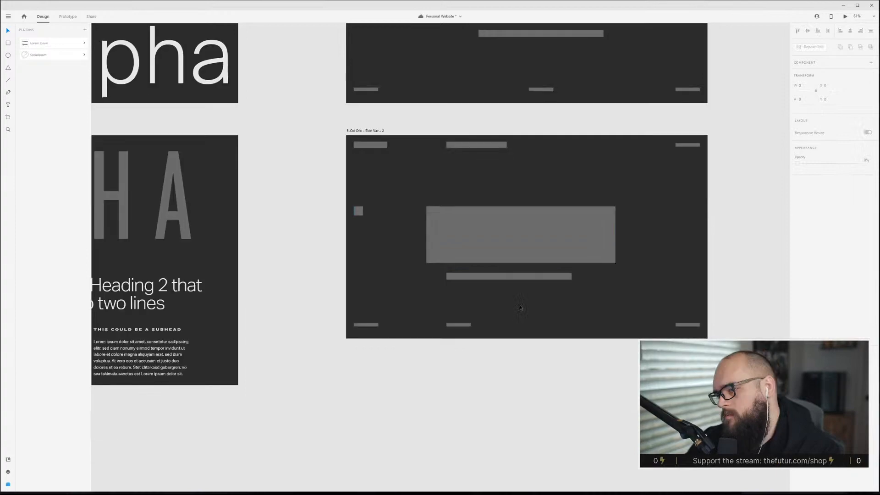
left_click(360, 215)
key("Escape")
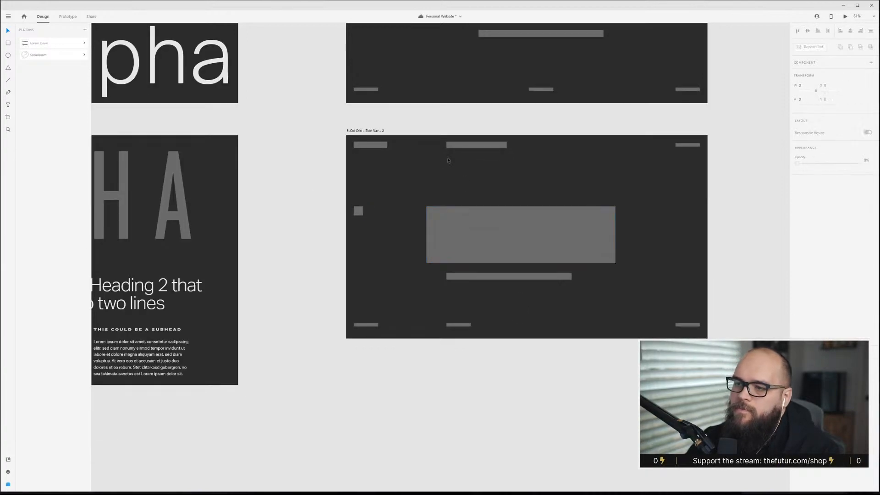
scroll(524, 327, "down", 10)
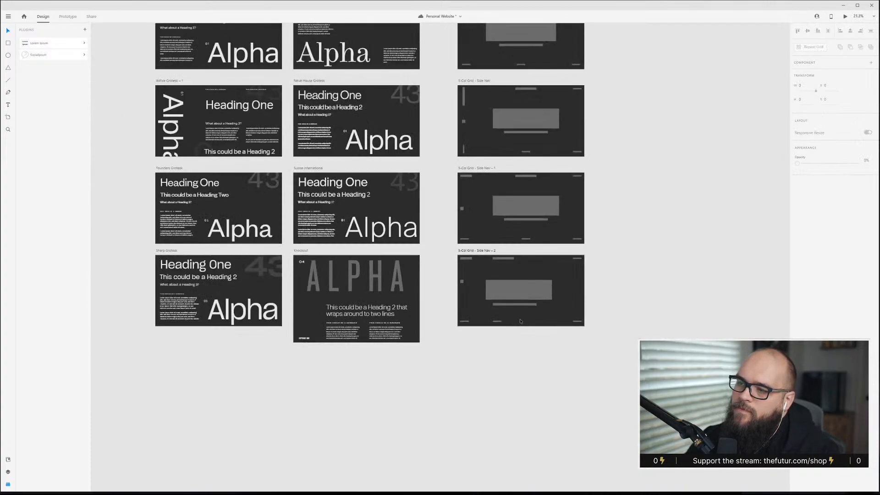
scroll(657, 144, "up", 3)
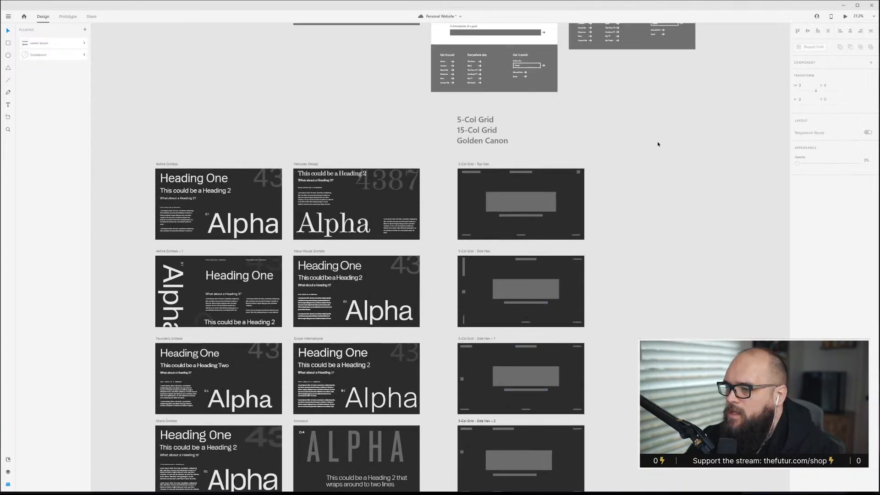
left_click(483, 168)
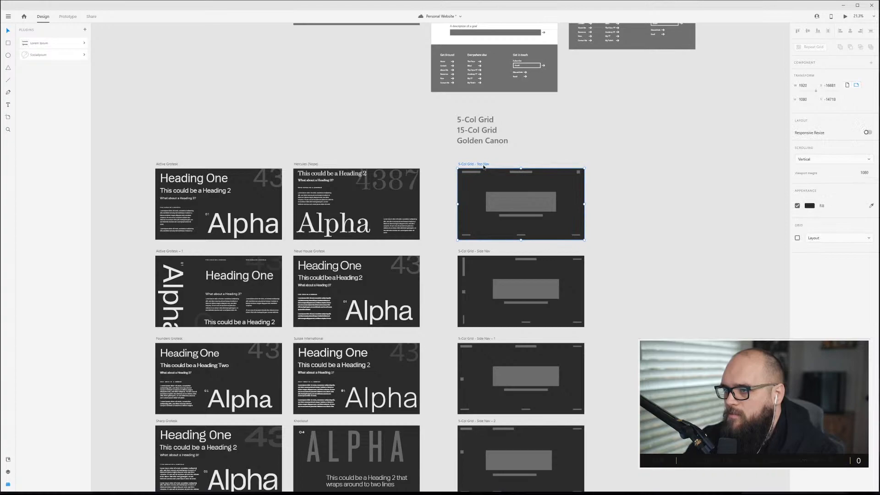
left_click_drag(480, 163, 636, 163)
left_click(660, 164)
scroll(660, 163, "up", 1)
double_click(556, 177)
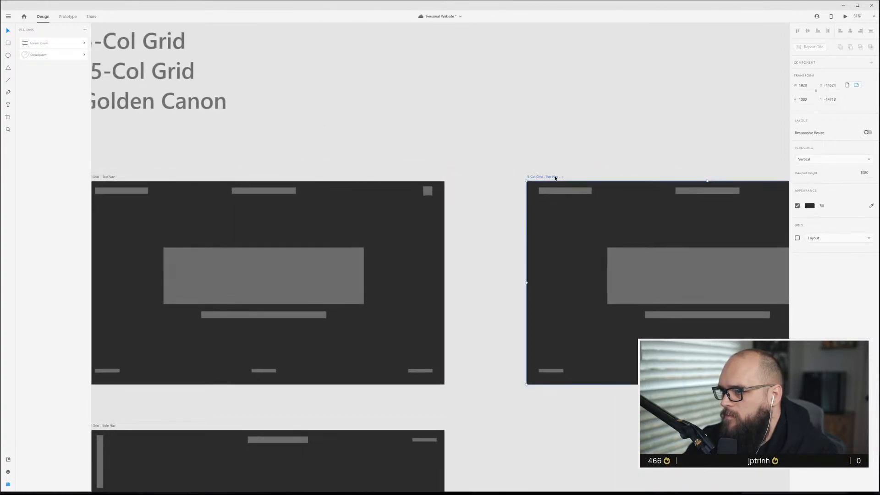
left_click(559, 177)
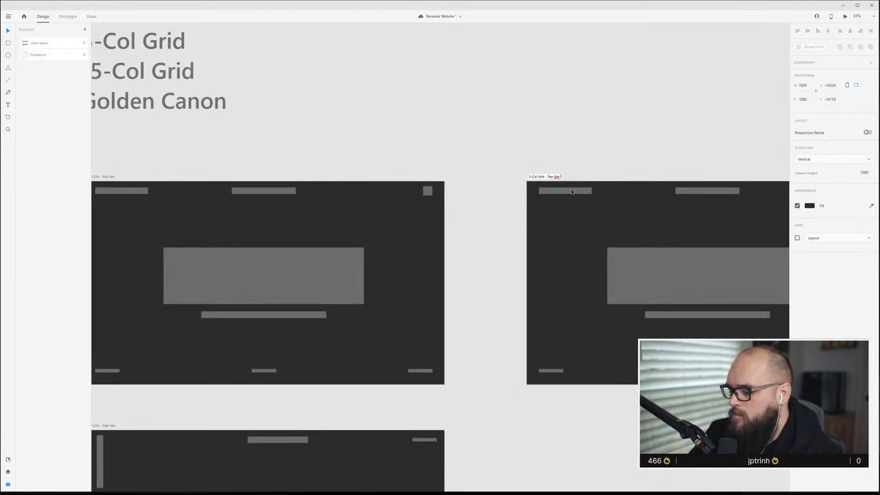
left_click(619, 129)
Move the hero block on the Blog artboard left so it starts at the first grid column.
scroll(685, 222, "down", 2)
scroll(683, 222, "right", 5)
left_click(423, 233)
key("ctrl+shift+apostrophe")
key("ctrl+shift+apostrophe")
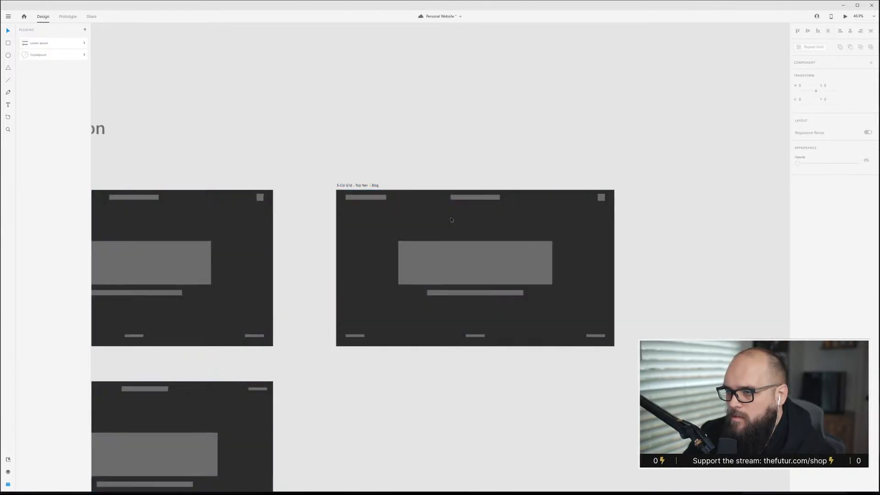
left_click(519, 282)
left_click(495, 292)
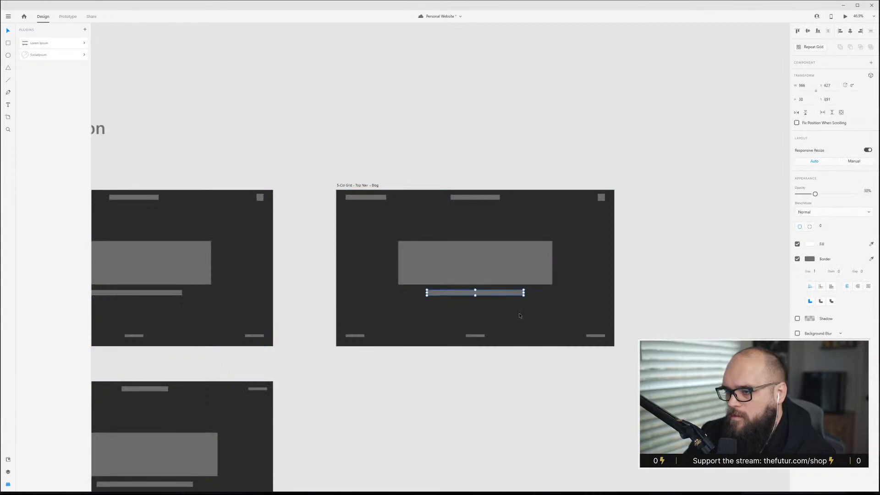
left_click(466, 229)
key("ctrl+shift+apostrophe")
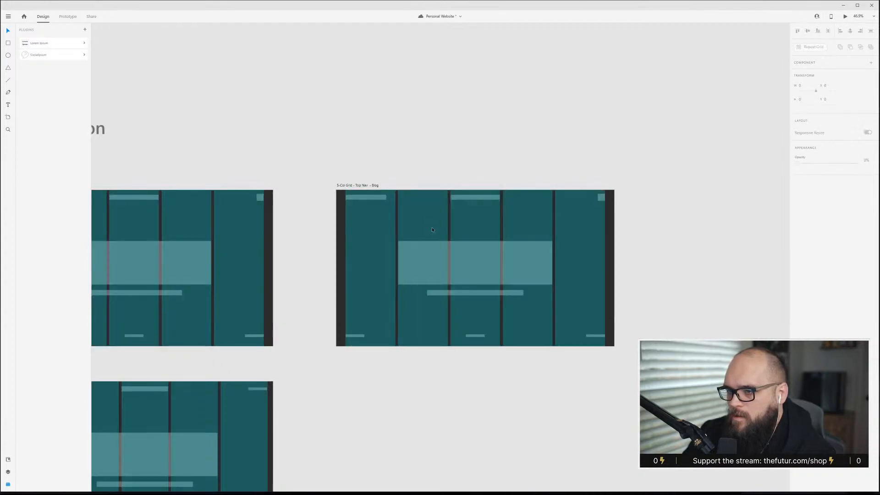
left_click(423, 259)
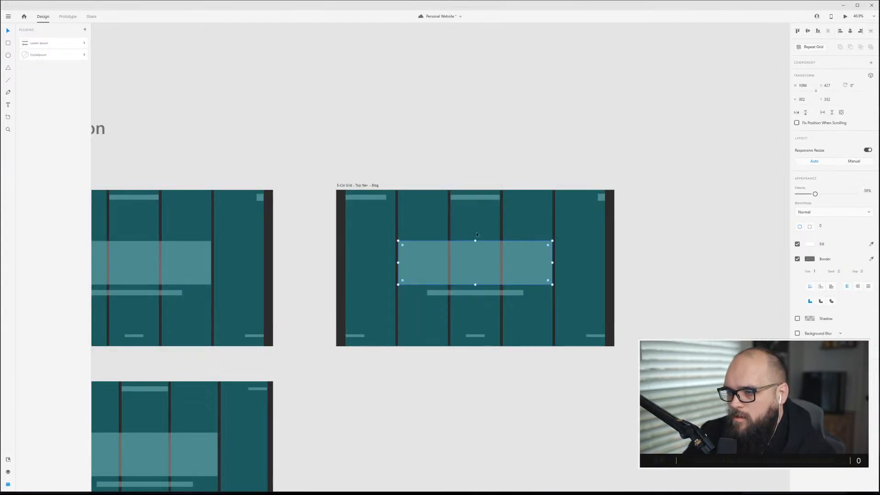
right_click(503, 234)
left_click(481, 271)
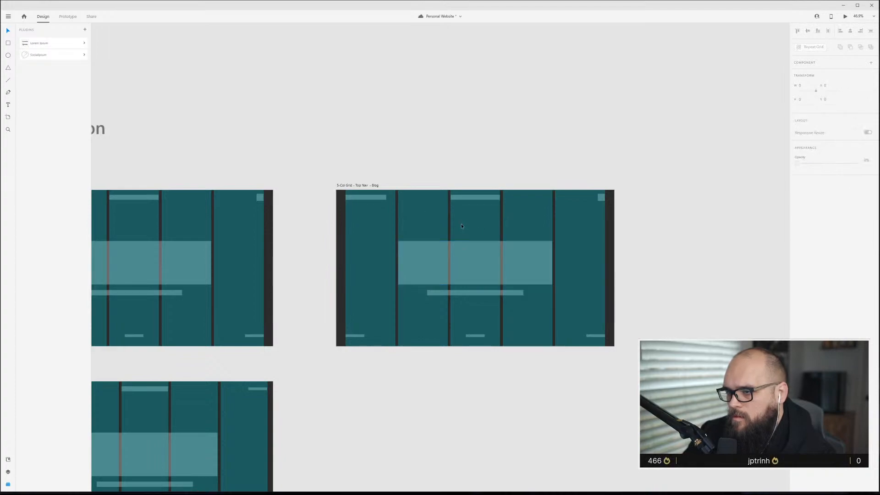
left_click(478, 273)
left_click_drag(478, 273, 431, 246)
Align the subhead bar and the second nav bar on the Blog artboard with the second grid column.
left_click(464, 295)
left_click_drag(463, 297, 425, 299)
mouse_move(433, 265)
left_mouse_down()
mouse_move(432, 273)
mouse_move(432, 266)
left_mouse_up()
left_click_drag(485, 195, 433, 199)
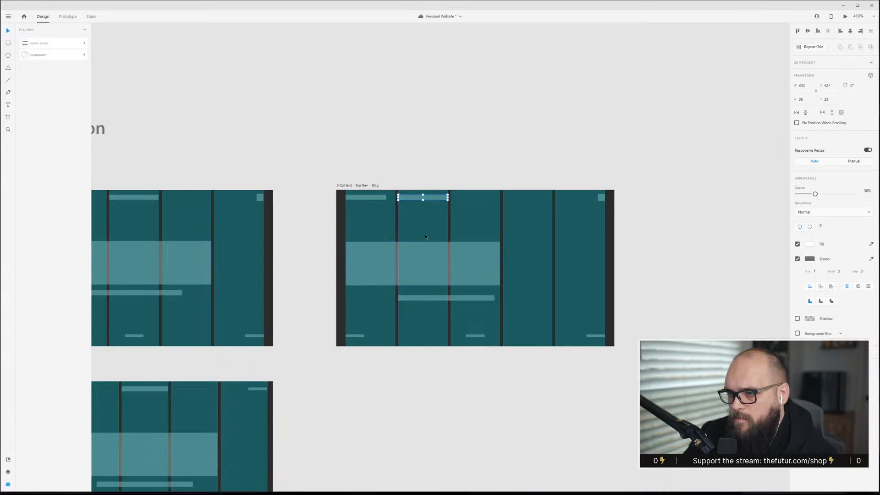
Select and delete the footer bars from the Blog artboard.
scroll(424, 235, "up", 3)
left_click_drag(515, 409, 412, 407)
left_click_drag(282, 394, 734, 429)
key("Delete")
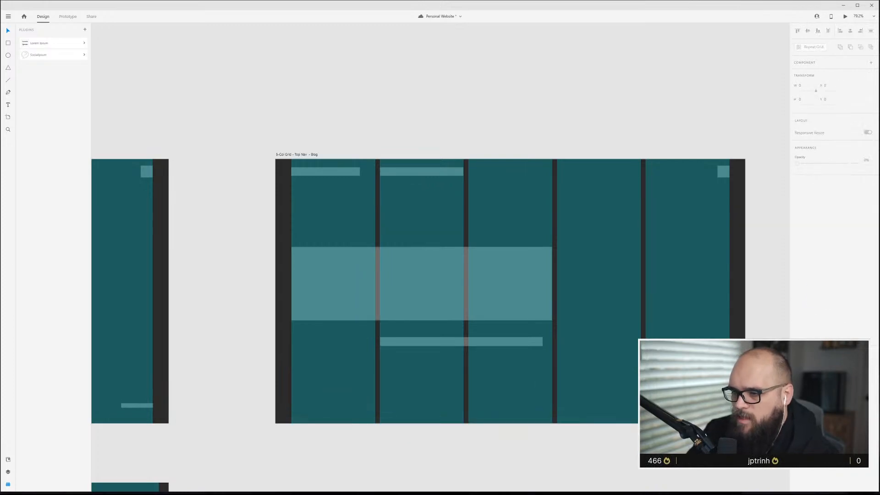
Extend the Blog artboard's height downward to make a longer page.
scroll(694, 378, "down", 3)
left_click(551, 318)
left_click(477, 245)
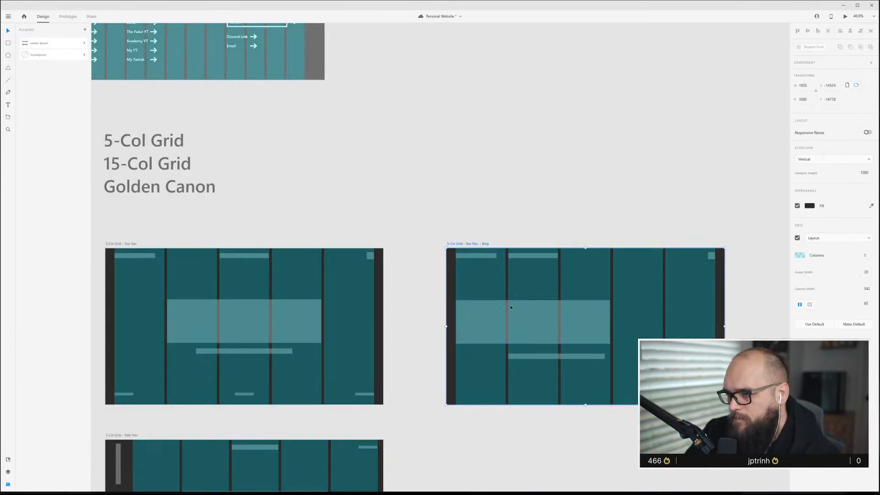
scroll(591, 407, "down", 3)
left_click_drag(585, 306, 601, 479)
scroll(588, 288, "up", 2)
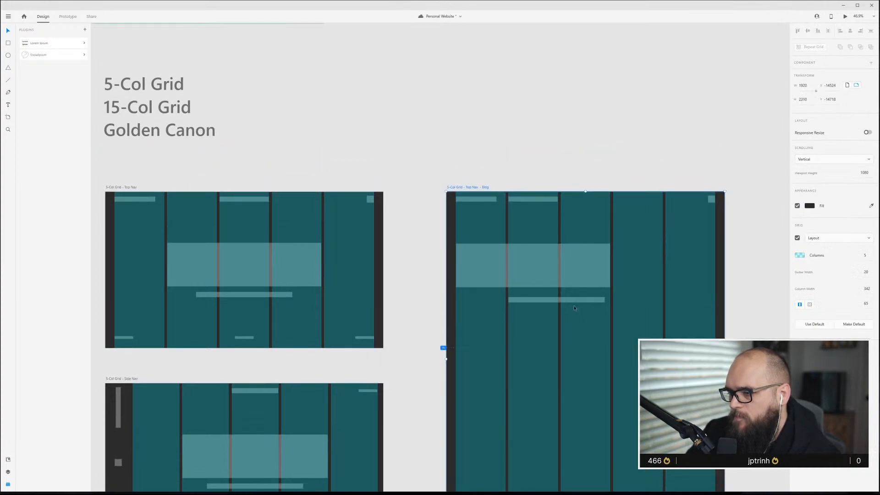
Stretch the subhead bar's right edge on the Blog artboard to the end of the third column.
scroll(591, 294, "up", 3)
left_click(574, 305)
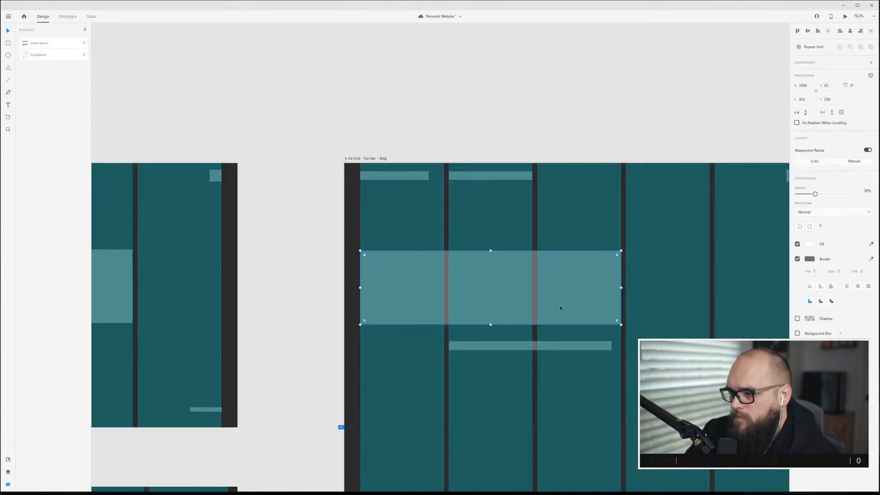
left_click(565, 348)
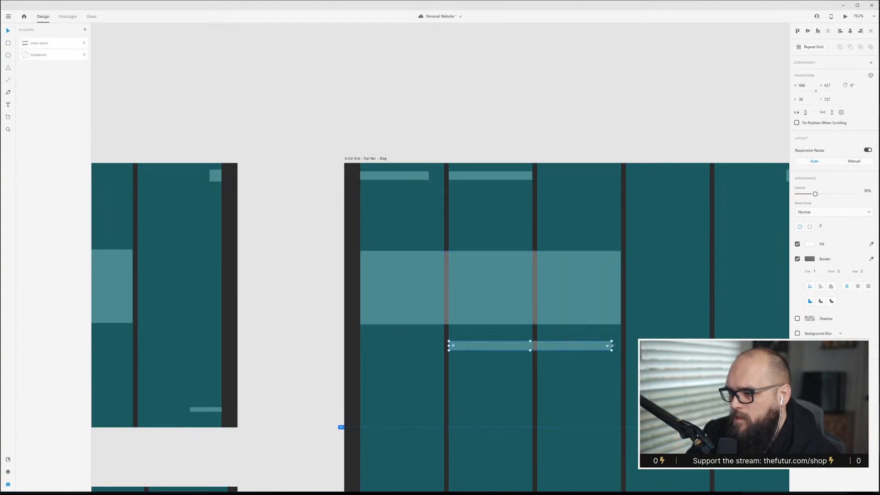
left_click_drag(616, 346, 621, 345)
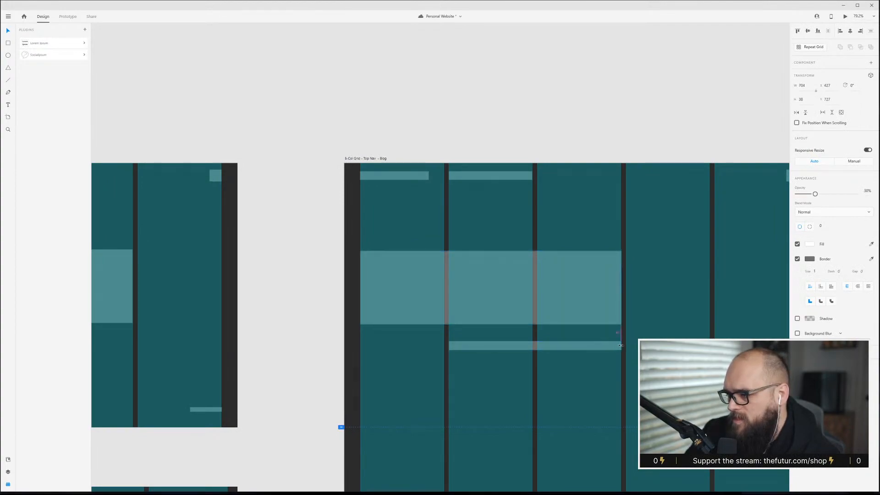
left_click(655, 142)
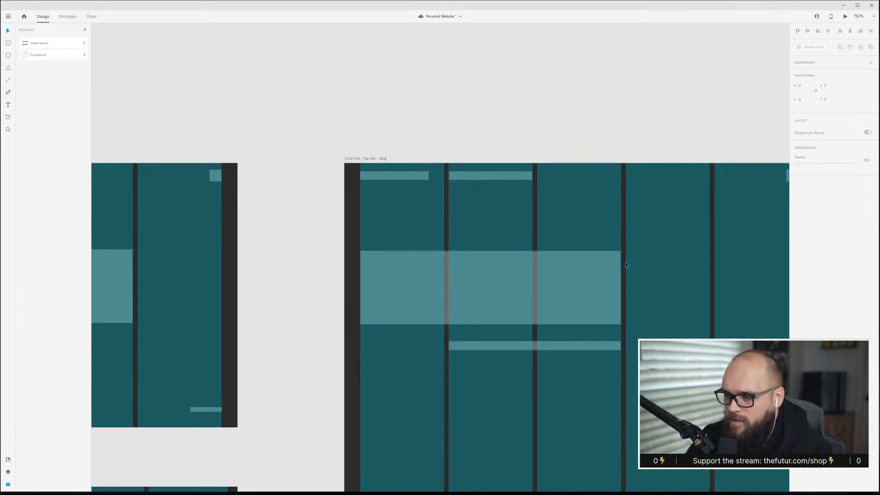
Rename the artboard 5-Col Grid - Top Nav - Content.
scroll(562, 337, "down", 3)
scroll(399, 217, "right", 2)
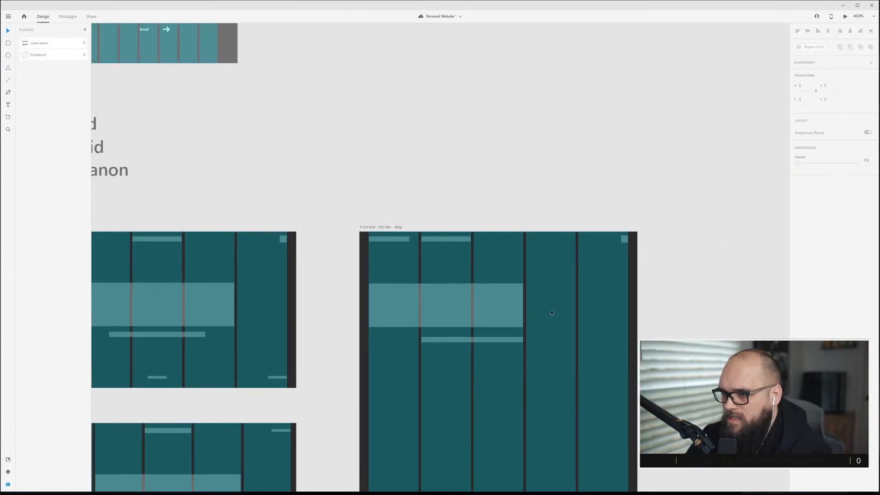
left_click(399, 227)
double_click(399, 227)
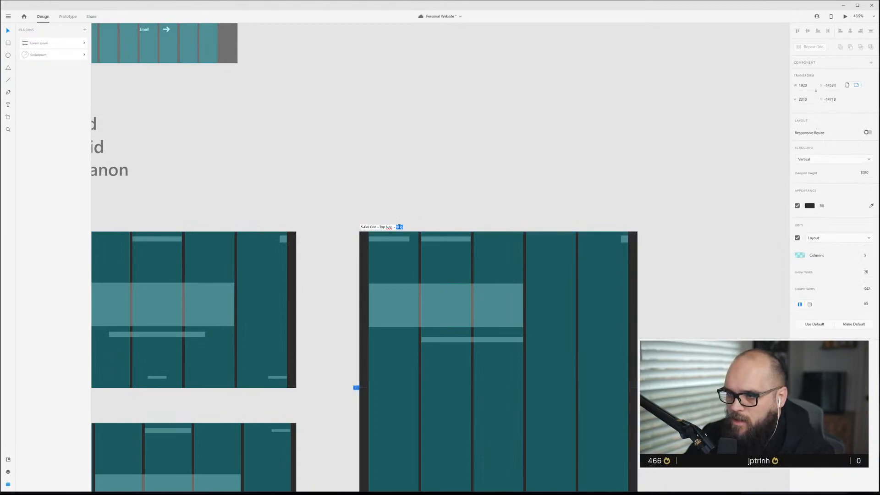
key("Return")
Add a narrower copy of the hero block directly beneath it on the Content artboard.
scroll(532, 353, "down", 1)
left_click(533, 347)
scroll(533, 346, "up", 2)
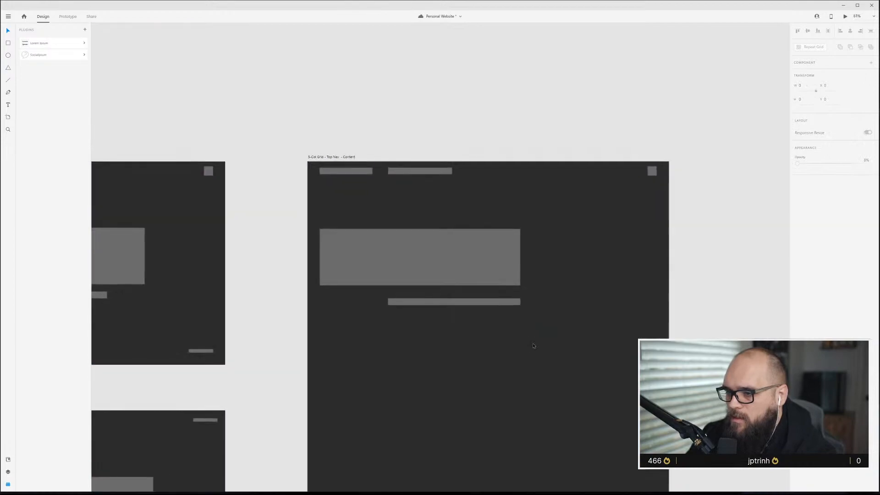
left_click(439, 260)
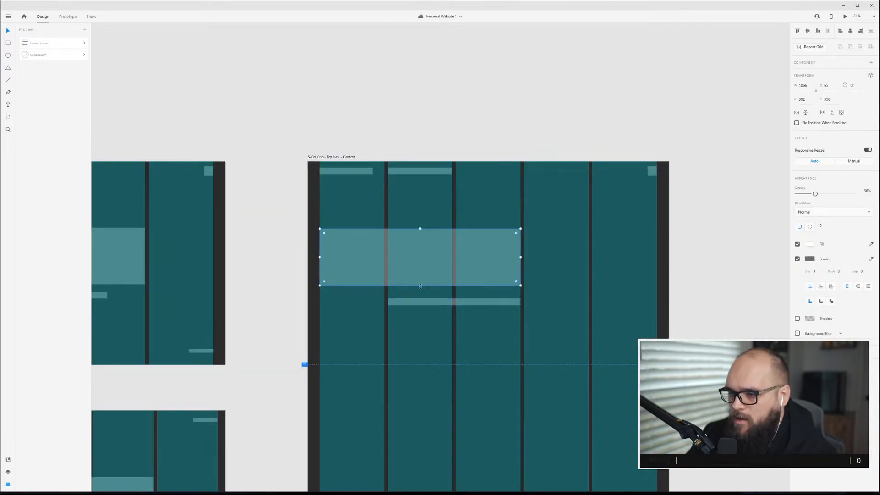
mouse_move(423, 286)
left_mouse_down()
mouse_move(420, 263)
mouse_move(433, 280)
left_mouse_up()
left_click_drag(519, 281, 506, 326)
key("ctrl+z")
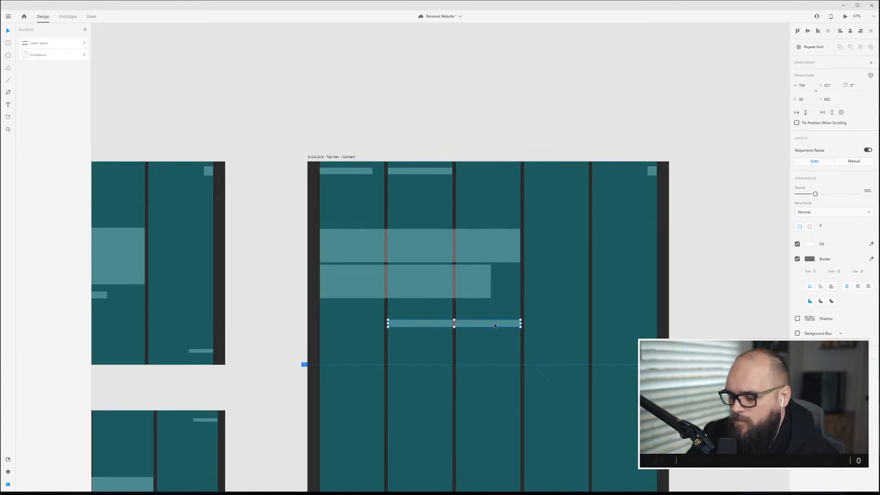
Turn the subhead bar into a Repeat Grid and extend it into three stacked lines.
key("r")
key("v")
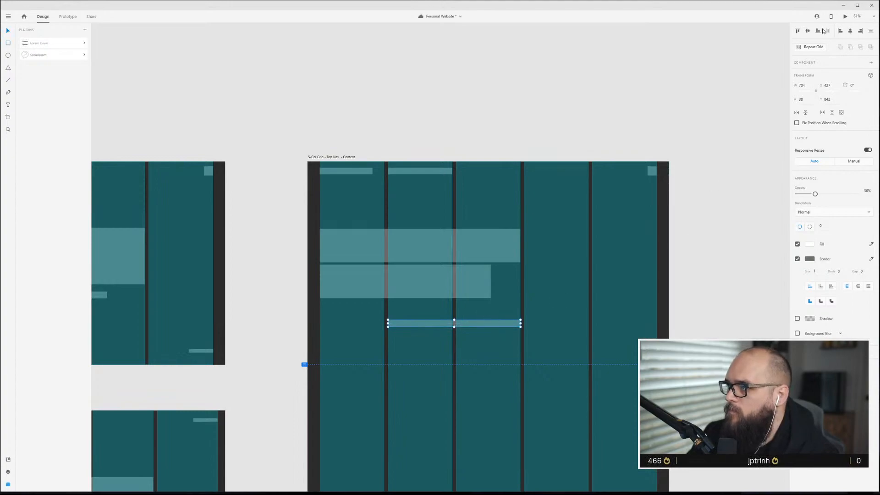
left_click(806, 47)
left_click_drag(456, 333, 479, 320)
left_click(506, 402)
scroll(476, 415, "up", 5)
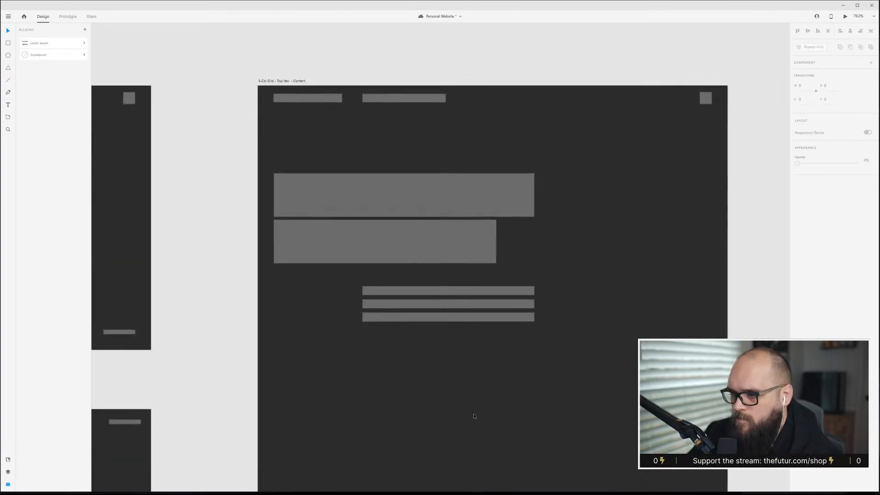
Move the two hero blocks up slightly on the Content artboard.
scroll(485, 409, "down", 5)
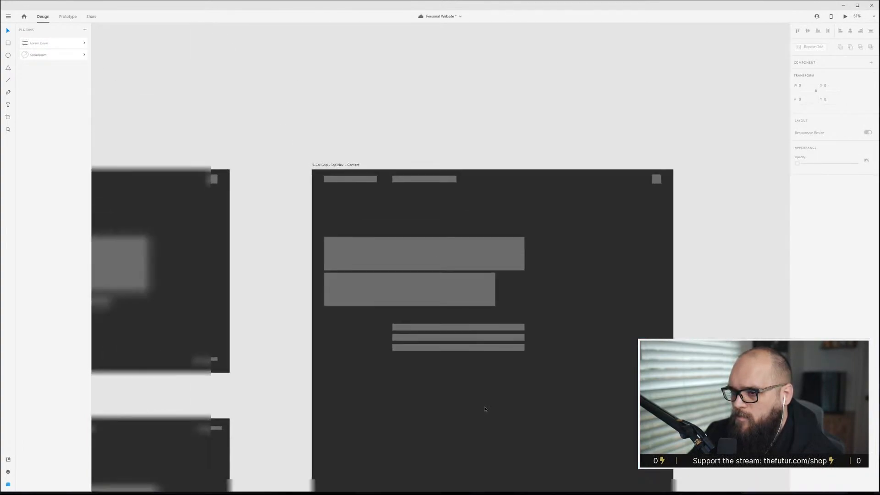
left_click(466, 280)
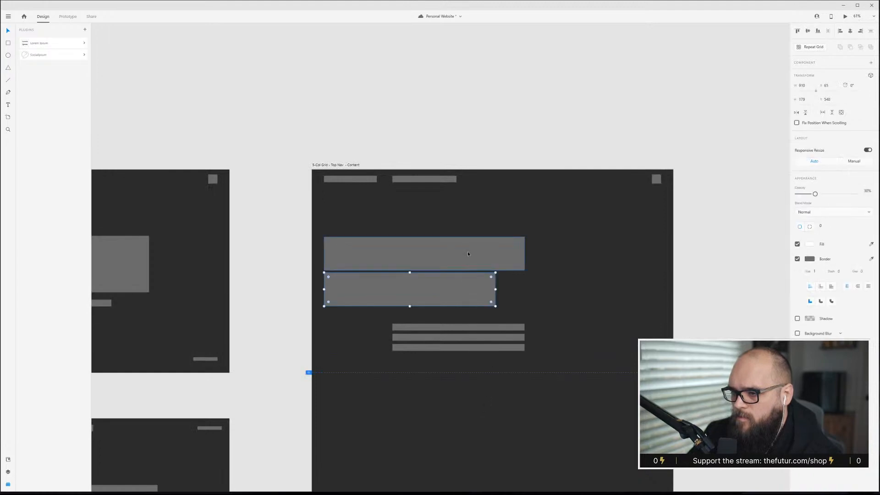
left_click(467, 251, "shift")
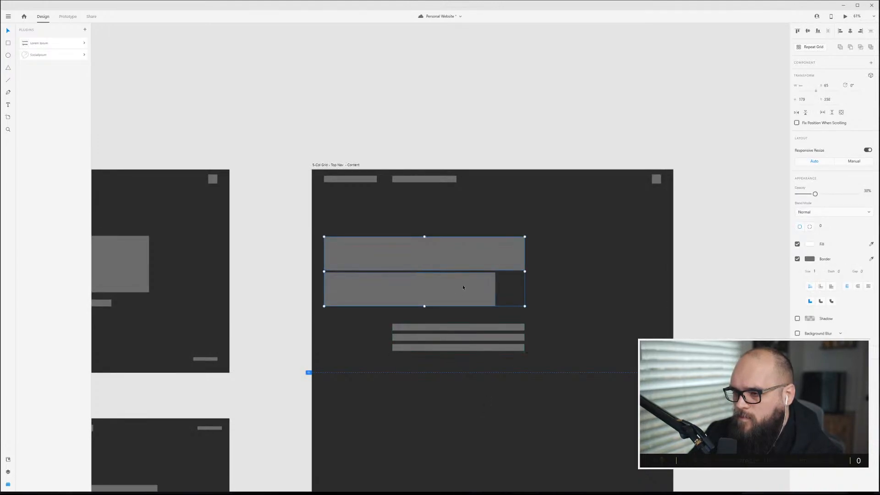
left_click(468, 329, "shift")
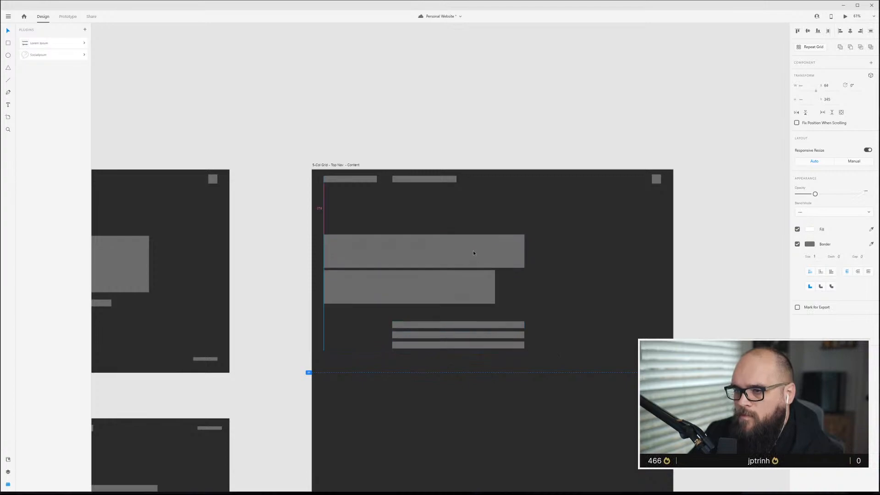
left_click_drag(473, 251, 473, 232)
left_click(592, 345)
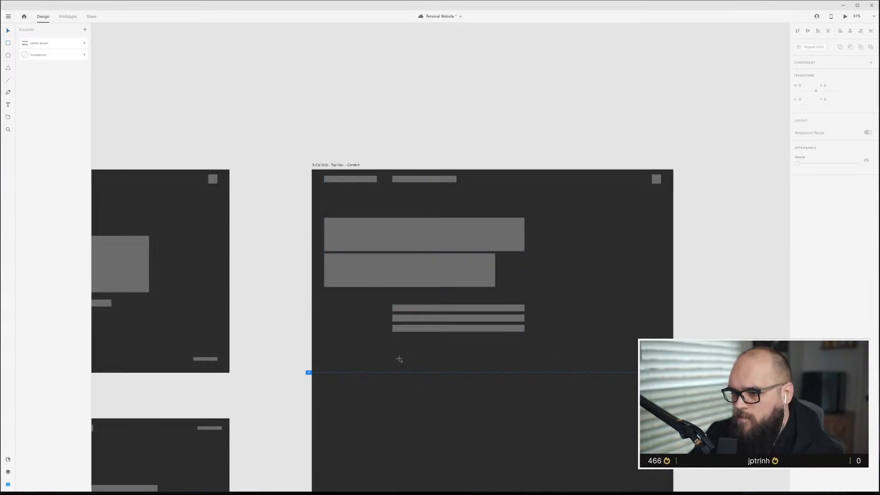
Draw a large image rectangle spanning columns two through five below the text lines.
key("ctrl+shift+apostrophe")
key("r")
left_click_drag(393, 356, 664, 493)
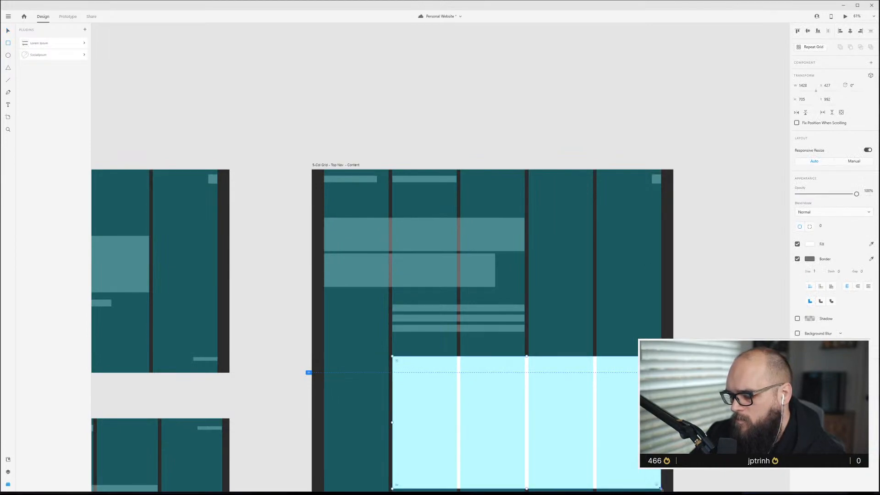
key("3")
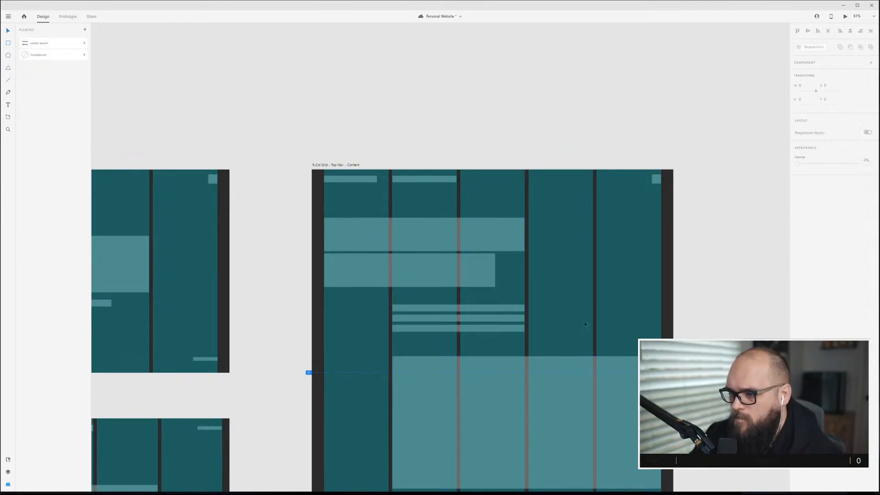
key("ctrl+shift+apostrophe")
scroll(577, 395, "down", 5)
left_click_drag(531, 328, 532, 323)
left_click(650, 221)
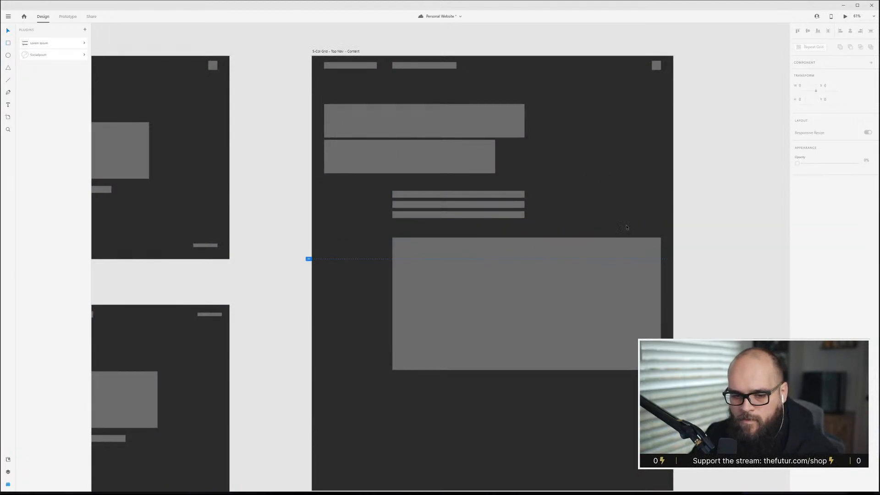
Try to extend the text-line Repeat Grid sideways into a second column.
left_click(518, 198)
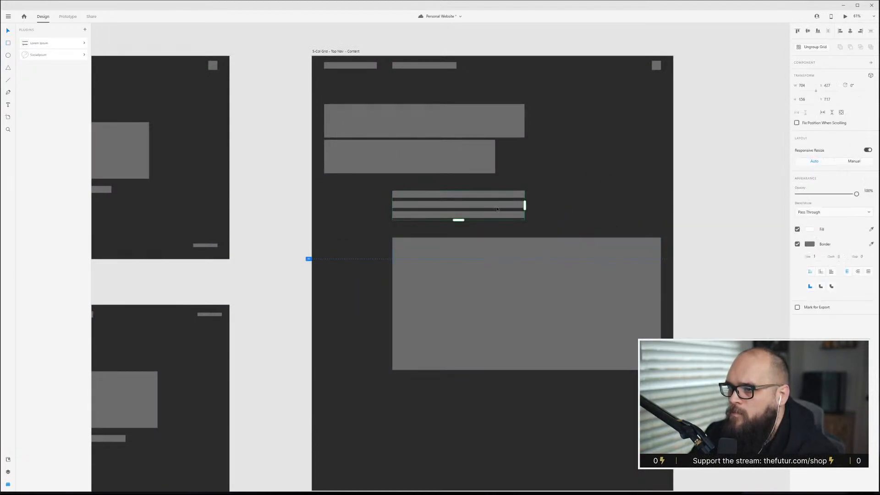
left_click_drag(525, 206, 662, 205)
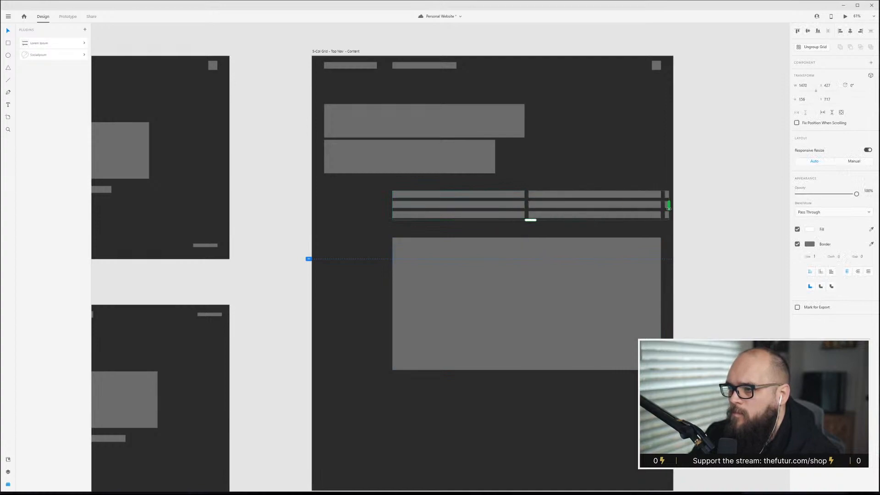
left_click(569, 187)
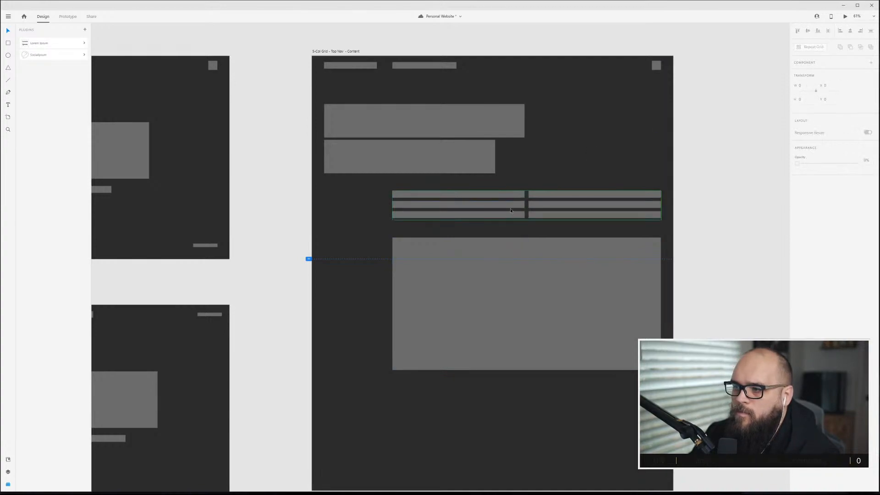
key("ctrl+z")
Duplicate a nav link bar into the fourth column of the top navigation.
left_click(637, 142)
left_click(451, 126)
left_click(449, 156)
left_click_drag(450, 157, 450, 159)
left_click(529, 175)
left_click(432, 121)
left_click(428, 65)
key("ctrl+shift+apostrophe")
left_click_drag(428, 65, 565, 70)
key("Escape")
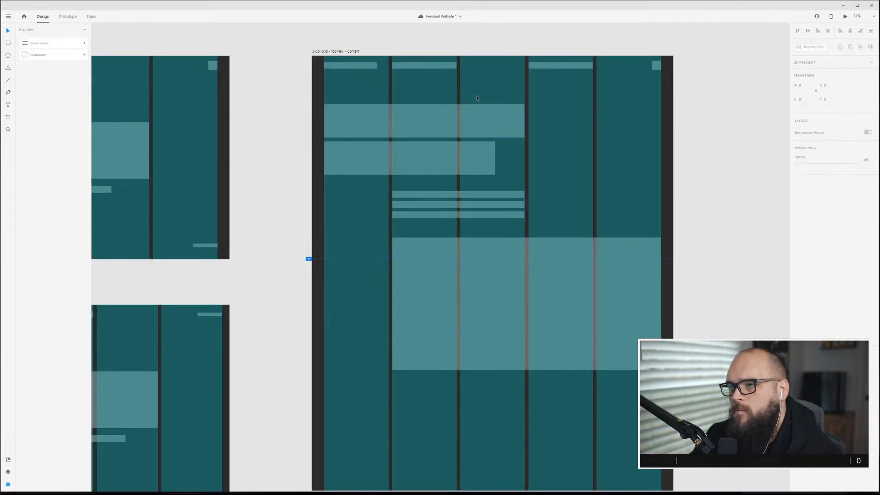
Move the text-line Repeat Grid below the image rectangle.
key("ctrl+shift+apostrophe")
scroll(572, 203, "down", 3)
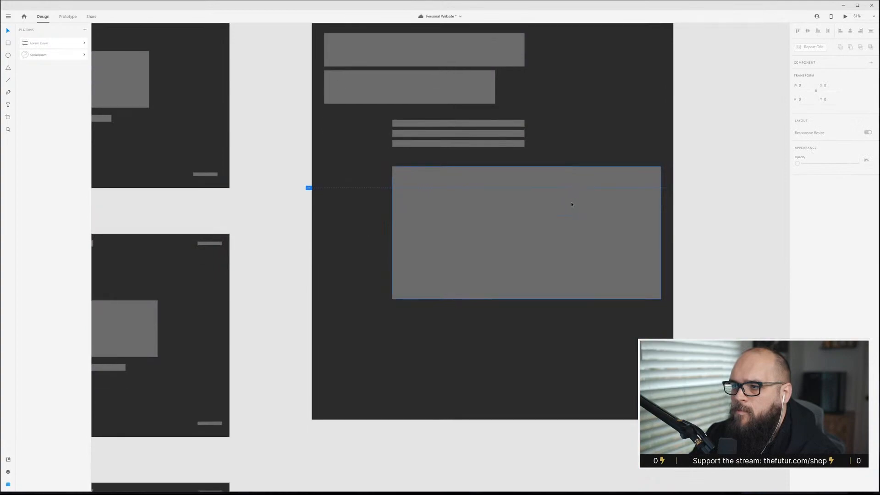
left_click(478, 291)
left_click(478, 139)
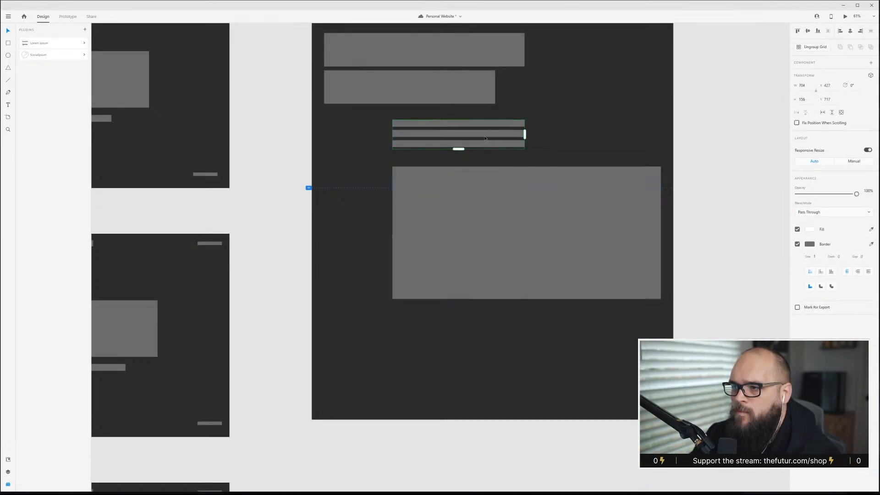
left_click_drag(487, 134, 491, 335, "alt")
Extend the Repeat Grid into two columns and many more rows of lines.
key("ctrl+shift+apostrophe")
scroll(533, 300, "down", 2)
left_click_drag(525, 292, 592, 291)
scroll(523, 312, "down", 3)
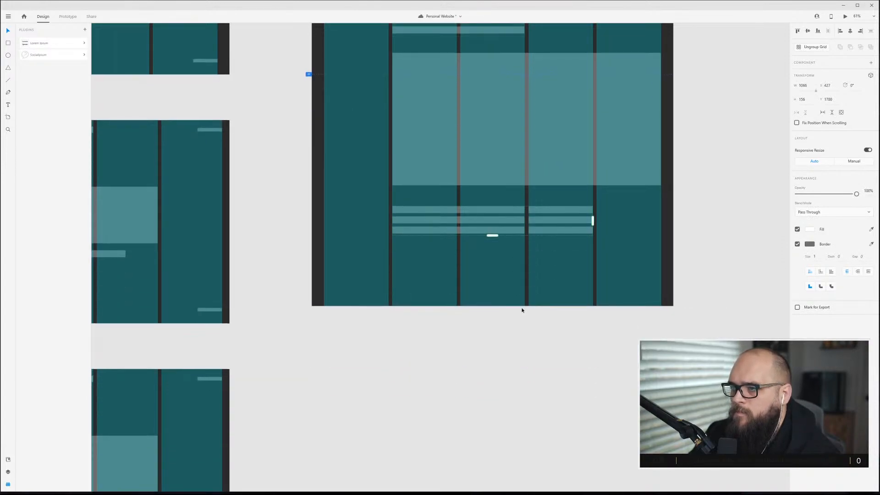
left_click_drag(492, 250, 501, 312)
scroll(507, 295, "up", 5)
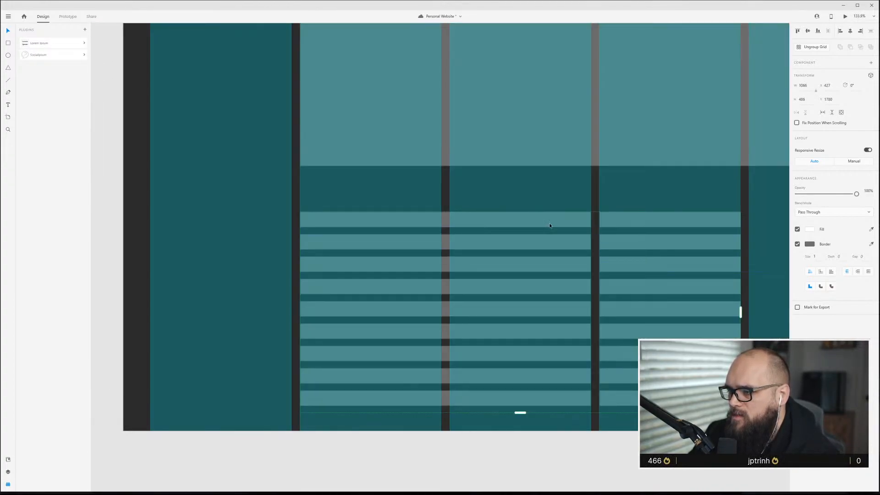
Try to widen a Repeat Grid cell across both columns and adjust its height.
double_click(555, 219)
left_click_drag(591, 219, 738, 223)
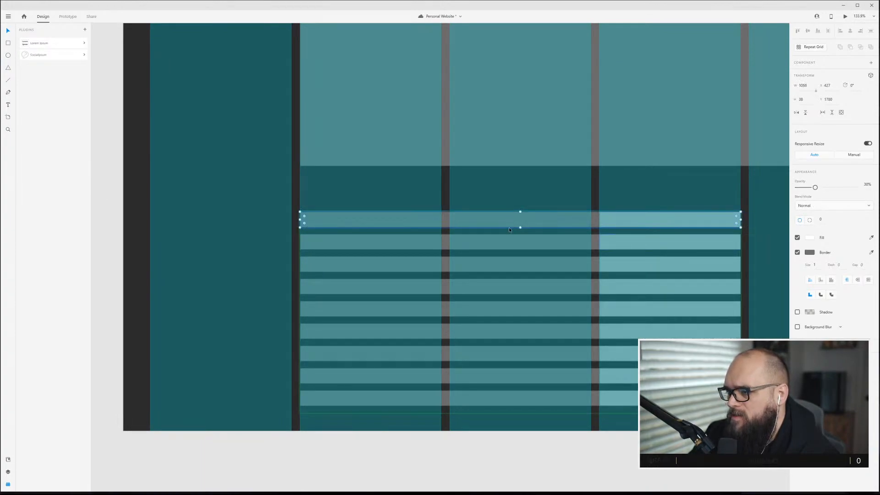
left_click_drag(520, 227, 521, 231)
key("Escape")
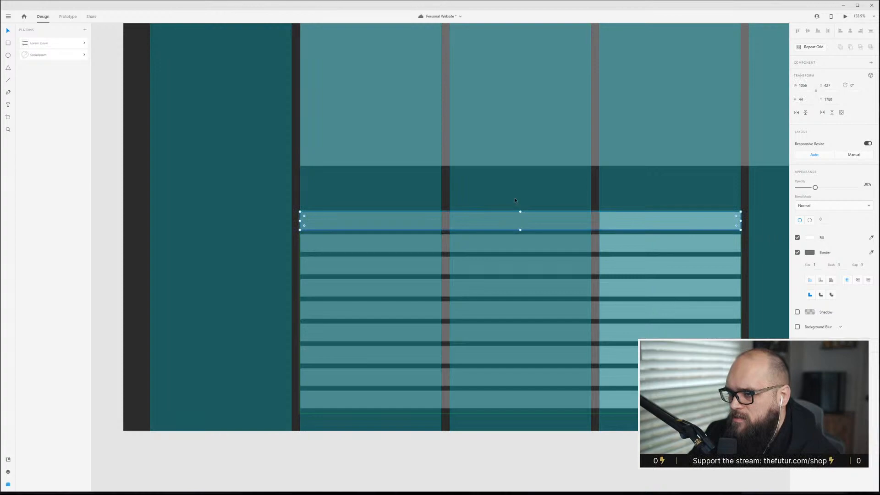
key("ctrl+shift+apostrophe")
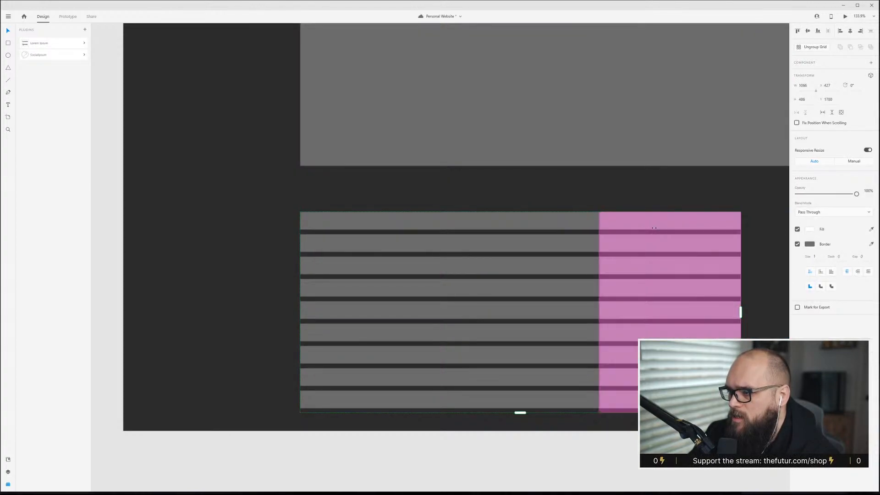
key("Delete")
key("ctrl+z")
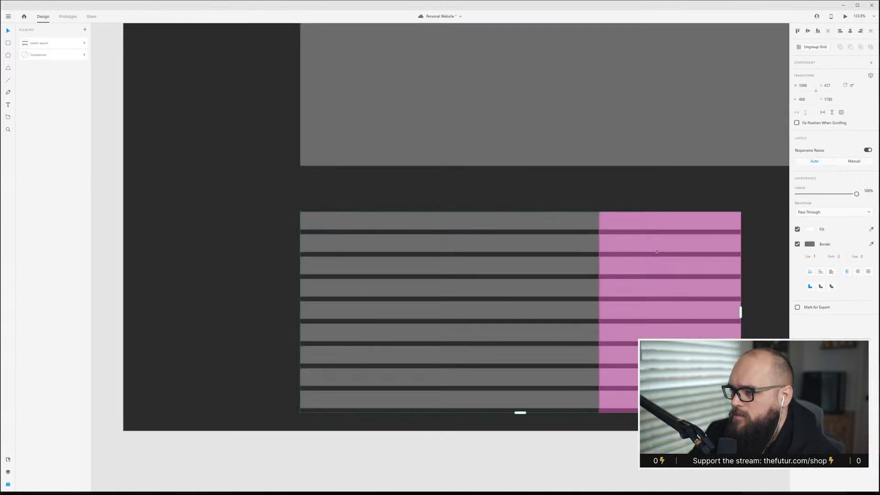
double_click(604, 287)
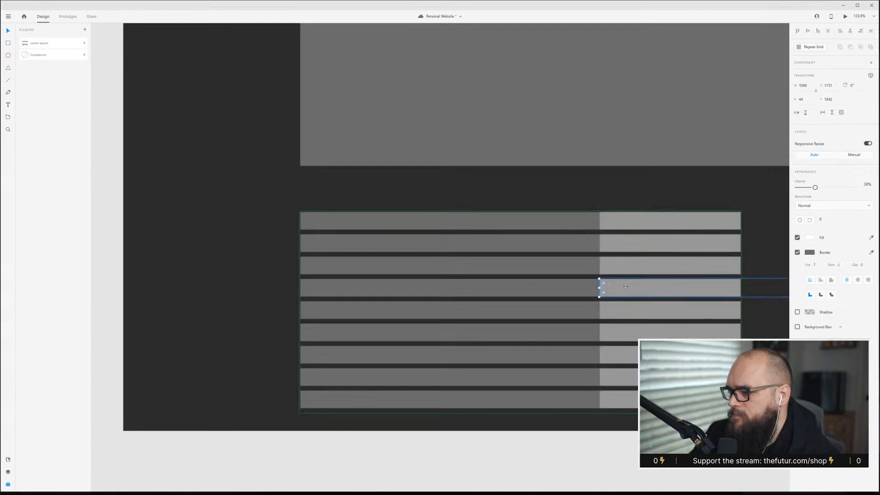
left_click_drag(599, 287, 424, 282)
key("ctrl+z")
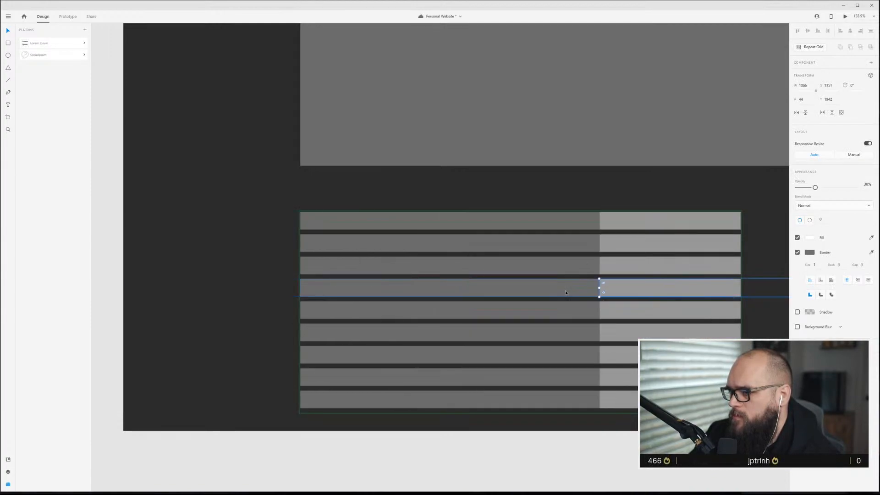
key("ctrl+shift+'")
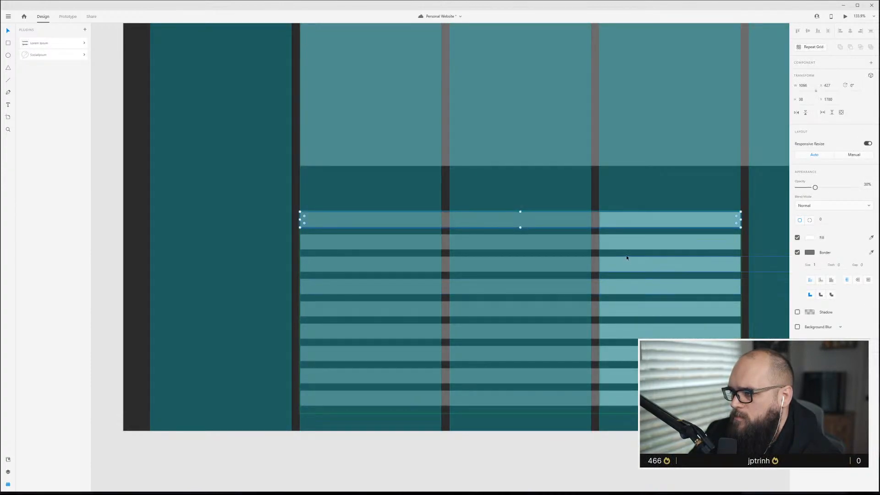
left_click_drag(605, 221, 608, 221)
left_click(623, 226)
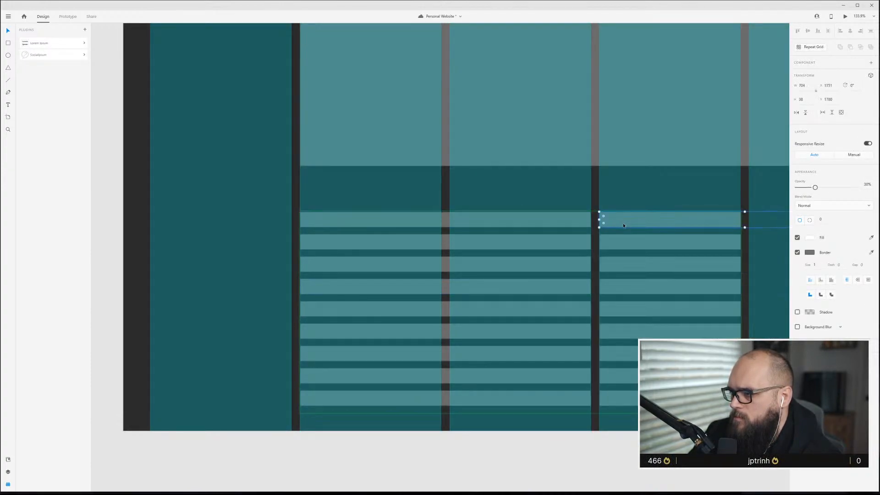
left_click(603, 243)
key("ctrl+shift+apostrophe")
key("Escape")
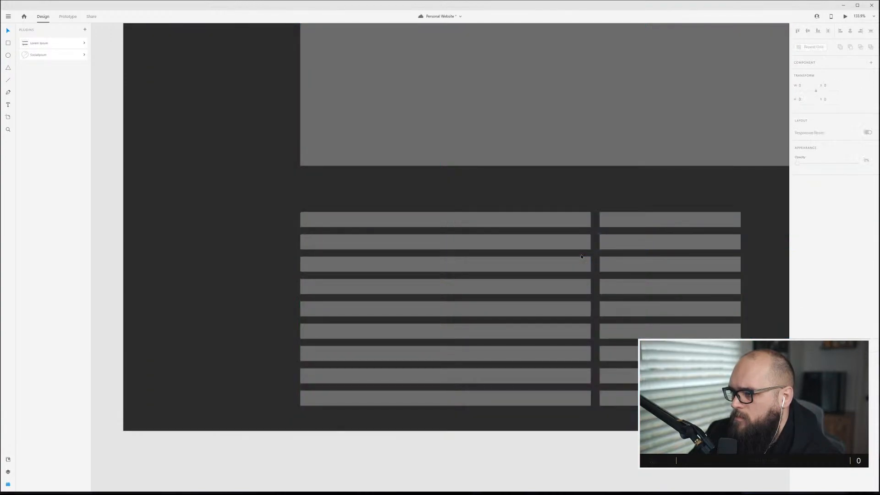
Widen the Repeat Grid's column gap and each text line to span three grid columns.
left_click_drag(595, 262, 747, 268)
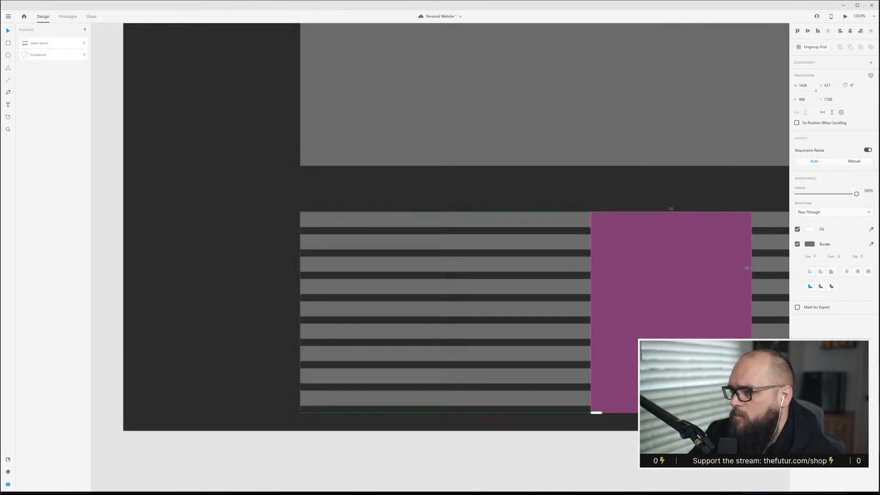
double_click(579, 243)
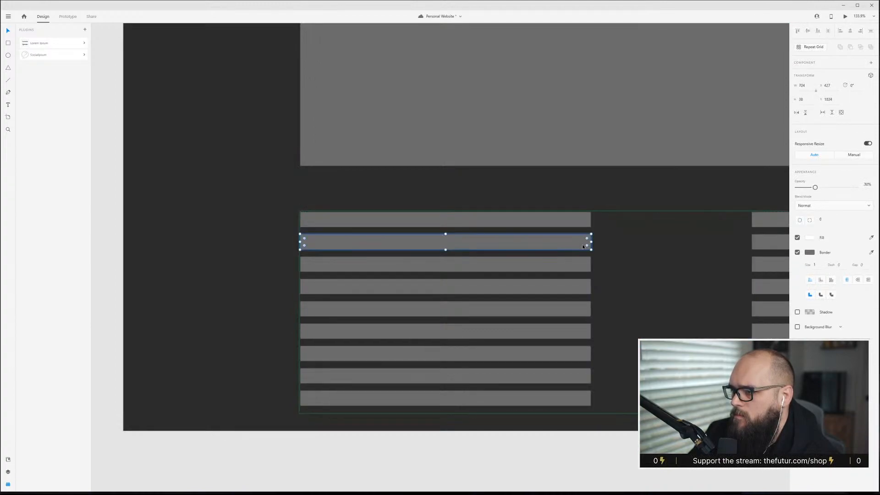
left_click_drag(591, 242, 738, 241)
key("ctrl+shift+apostrophe")
scroll(730, 248, "down", 3)
scroll(730, 248, "down", 2)
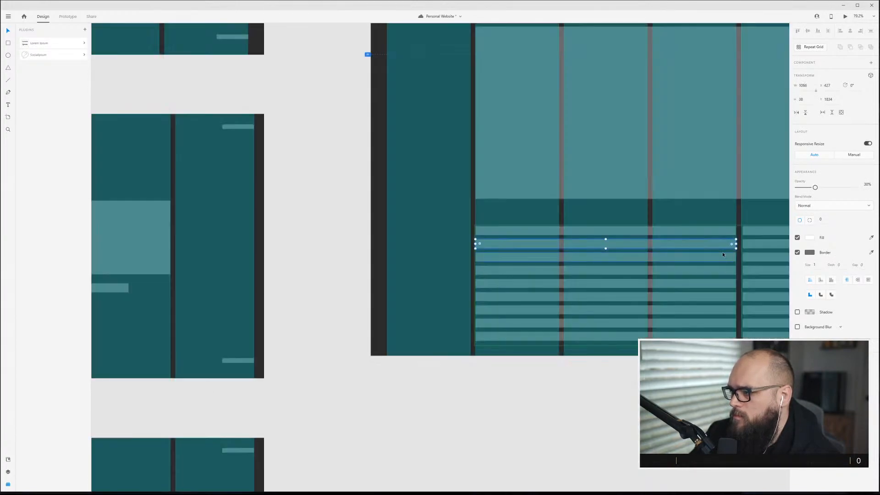
scroll(679, 266, "right", 3)
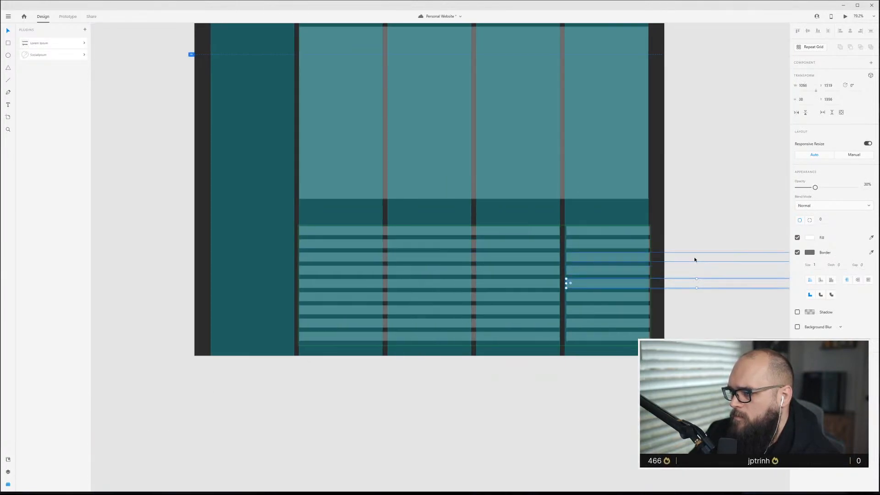
Shrink the Repeat Grid back to a single column of wide lines.
left_click(607, 221)
left_click(626, 242)
left_click_drag(649, 285, 558, 284)
key("Escape")
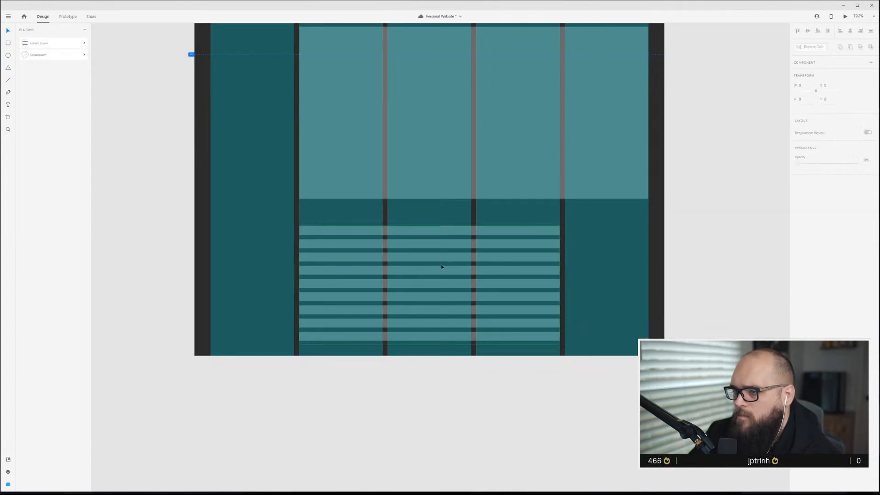
Copy a nav link bar into the first column beside the text lines.
key("ctrl+shift+apostrophe")
scroll(427, 263, "up", 4)
scroll(427, 263, "down", 8)
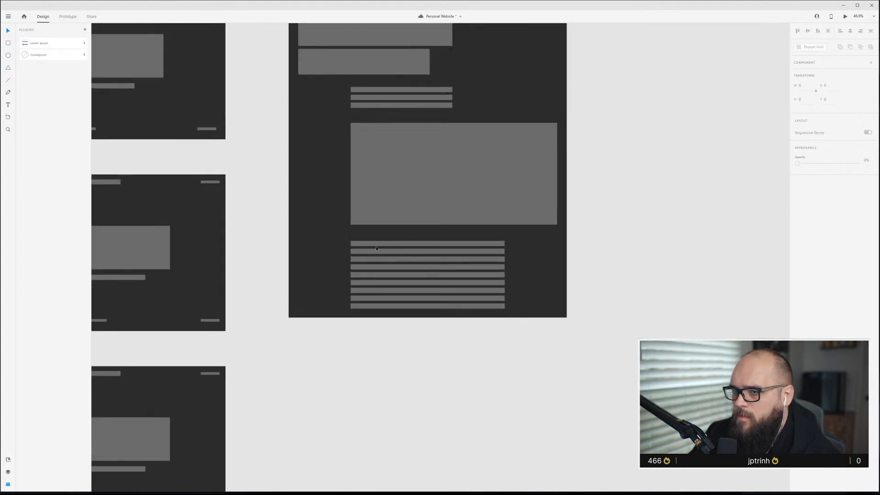
key("ctrl+shift+apostrophe")
scroll(375, 249, "up", 2)
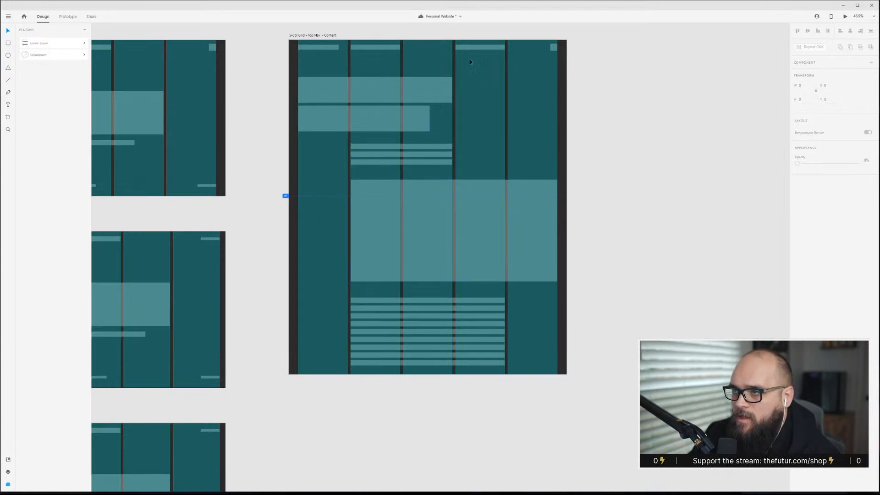
left_click(480, 47)
left_click_drag(480, 47, 322, 301)
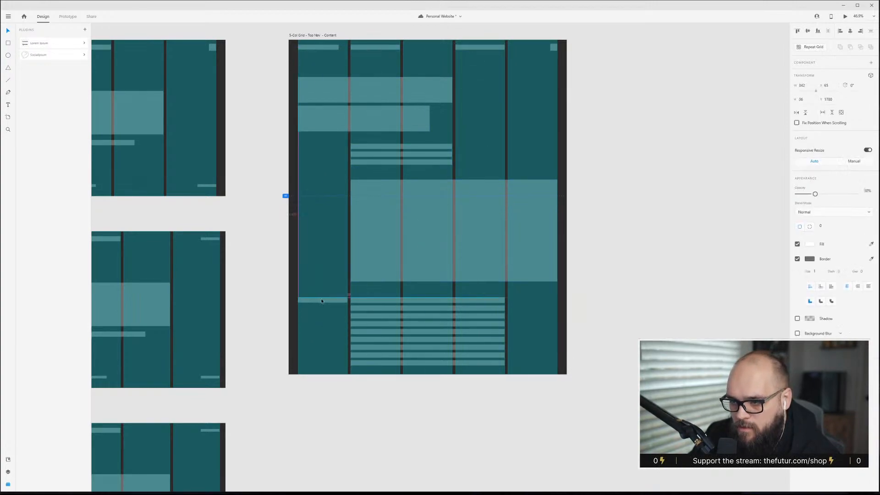
Shorten the copied bar to about half its width.
scroll(327, 311, "up", 5)
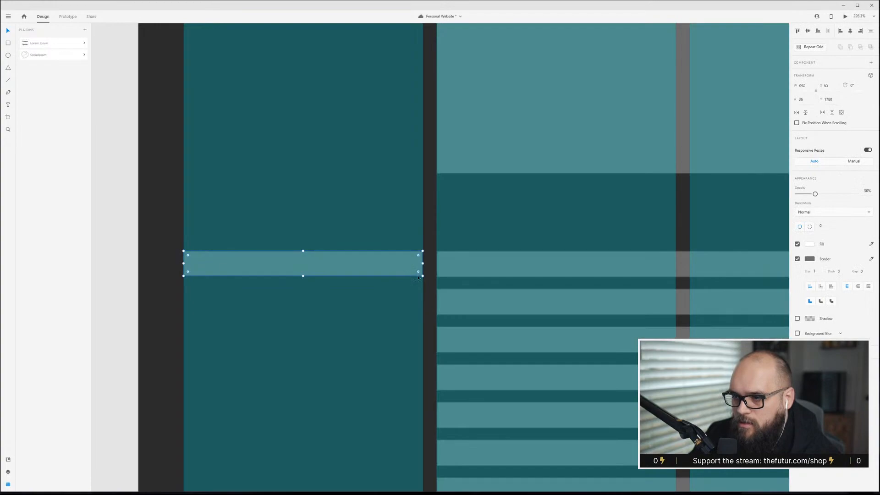
left_click_drag(423, 276, 308, 265)
left_click(327, 211)
scroll(426, 249, "down", 5)
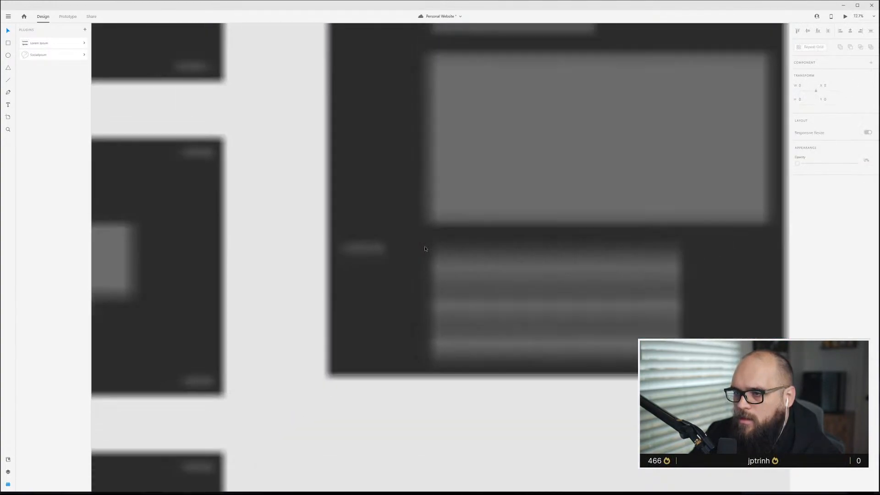
Move the side link bar and the text-line Repeat Grid further down the content artboard.
scroll(426, 249, "up", 2)
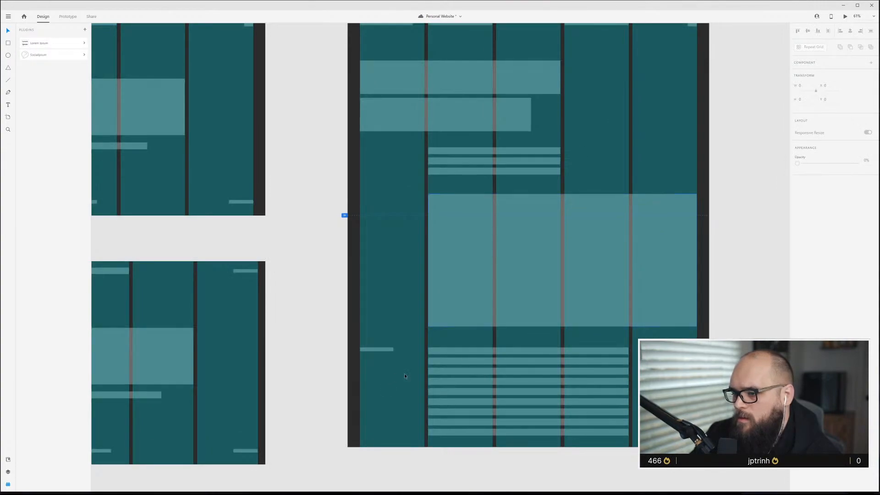
left_click(374, 348)
left_click(373, 327)
left_click(585, 320)
scroll(578, 342, "down", 3)
left_click_drag(377, 268, 538, 323)
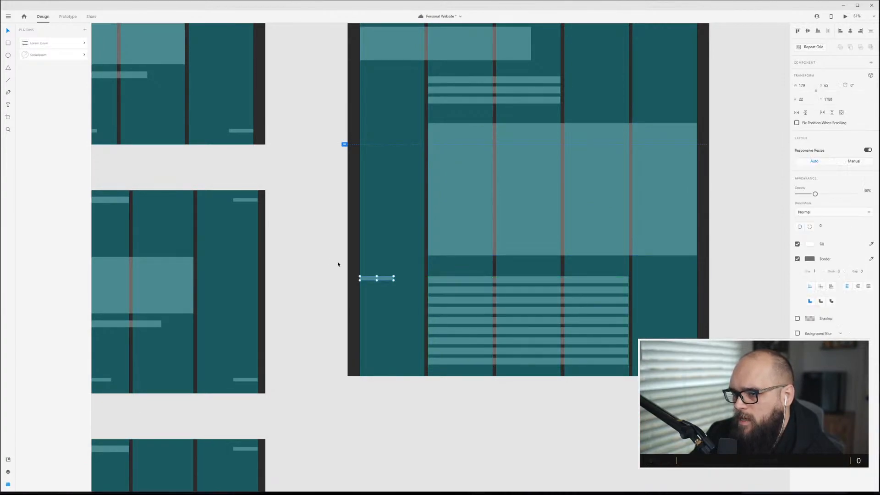
left_click(369, 270)
left_click_drag(368, 270, 520, 329)
left_click_drag(518, 278, 520, 303)
Extend the large image placeholder's bottom edge down toward the moved text lines.
left_click(527, 243)
left_click_drag(563, 255, 563, 279)
left_click(422, 252)
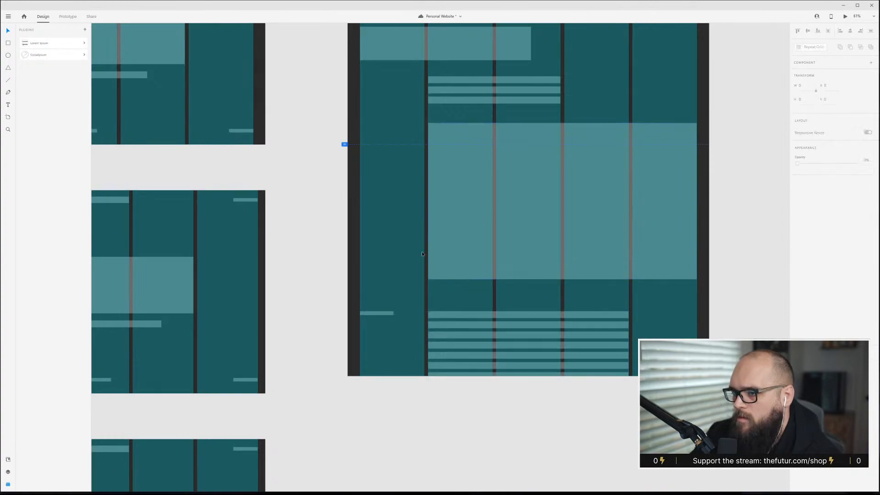
Hide the layout grid on the top-nav content artboard.
scroll(426, 261, "up", 5)
scroll(433, 271, "up", 3)
key("ctrl+shift+apostrophe")
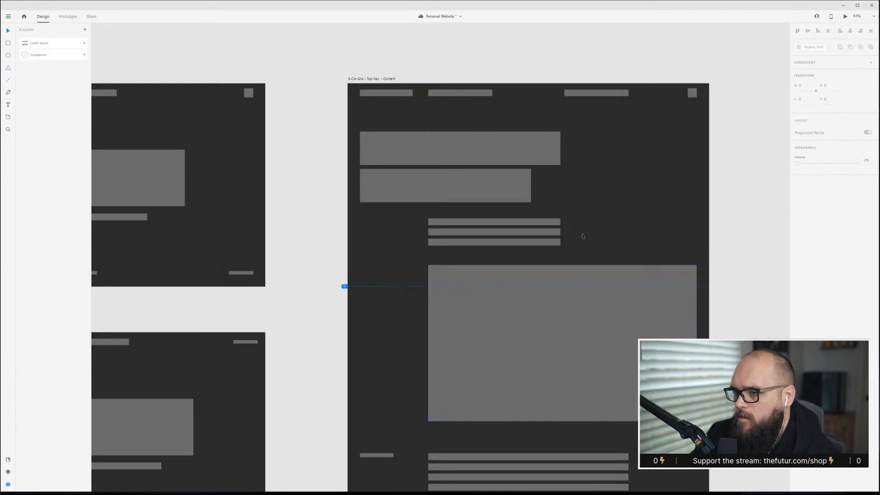
scroll(583, 238, "down", 4)
scroll(583, 238, "down", 5)
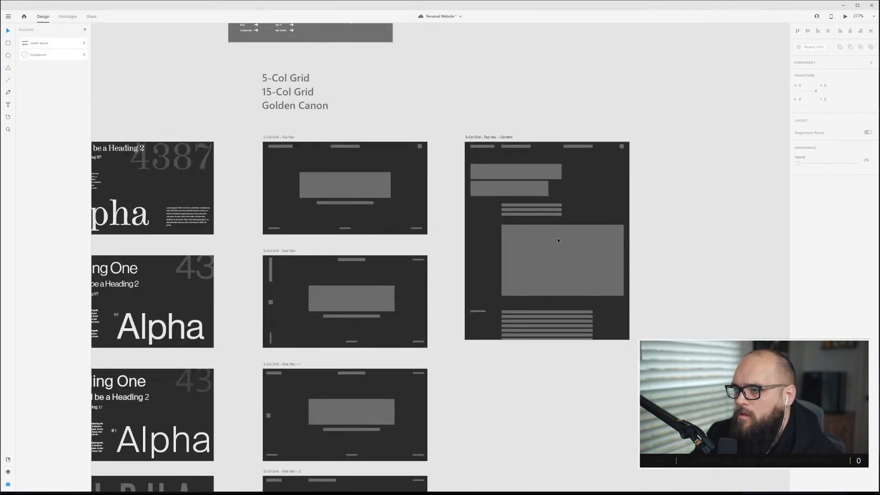
left_click(544, 207)
left_click_drag(544, 208, 551, 302)
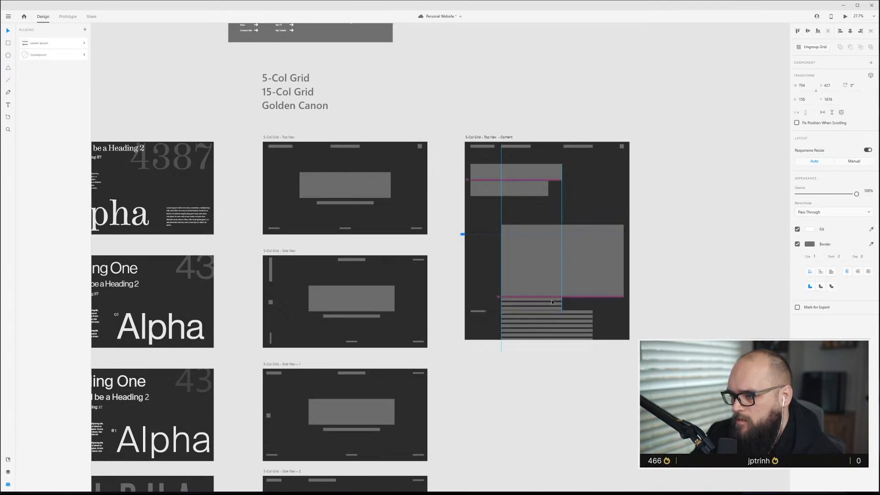
key("ctrl+z")
Shrink the first heading block on the content artboard to a shorter, narrower size.
scroll(590, 241, "up", 5)
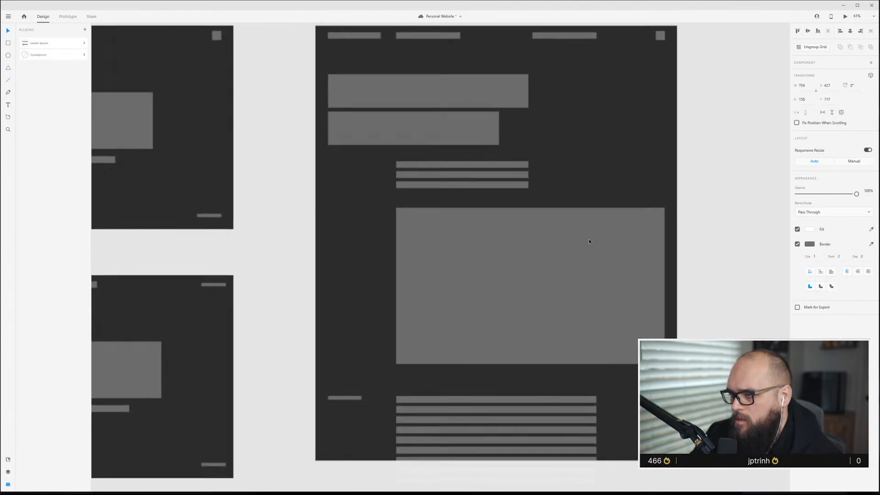
scroll(589, 241, "up", 2)
scroll(482, 175, "up", 4)
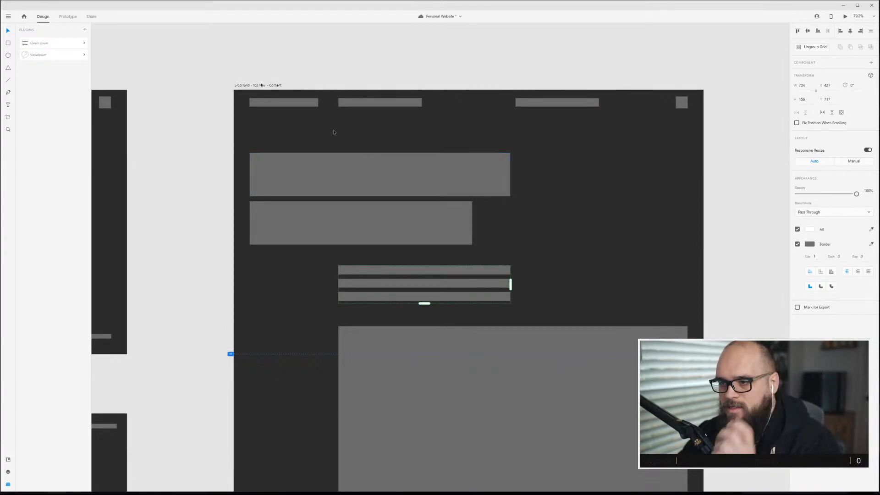
scroll(364, 203, "up", 1)
scroll(363, 204, "down", 1)
scroll(363, 204, "up", 2)
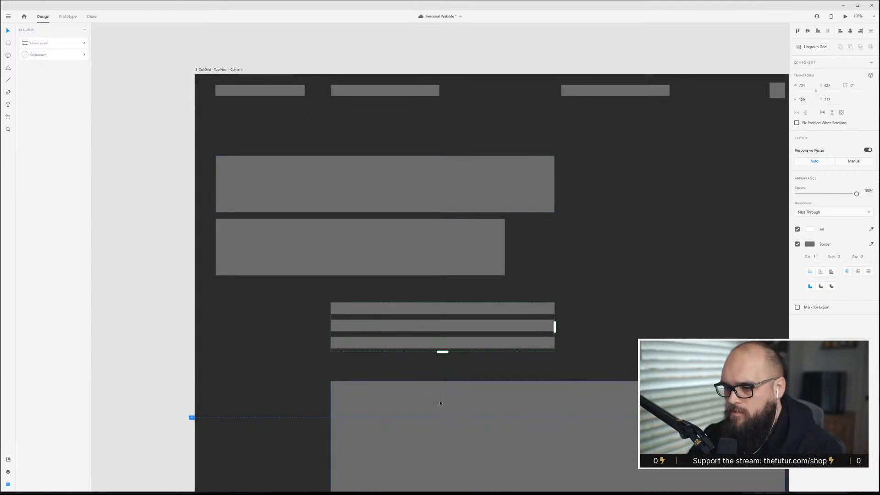
scroll(440, 403, "down", 1)
left_click(416, 161)
left_click(423, 220)
left_click(548, 152)
left_click_drag(555, 199, 525, 186)
Shrink the second heading block and save the document.
left_click(461, 236)
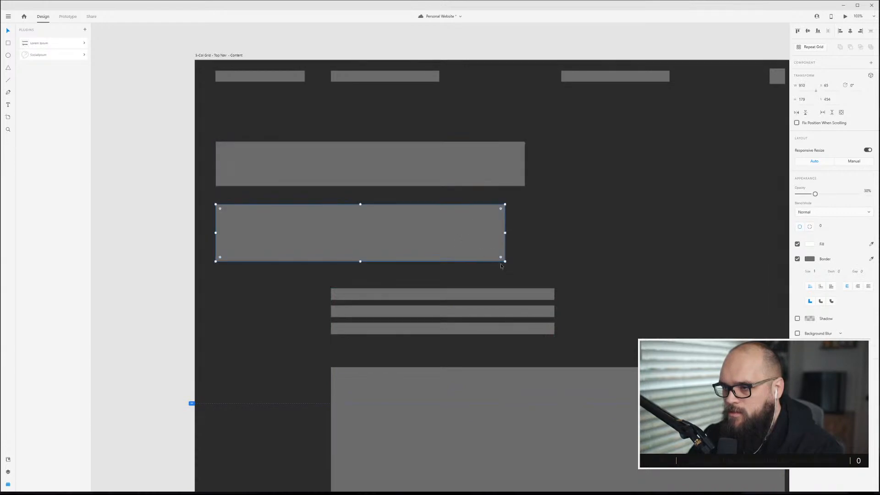
left_click_drag(505, 260, 458, 224)
left_click_drag(417, 327, 436, 321)
left_click(444, 285)
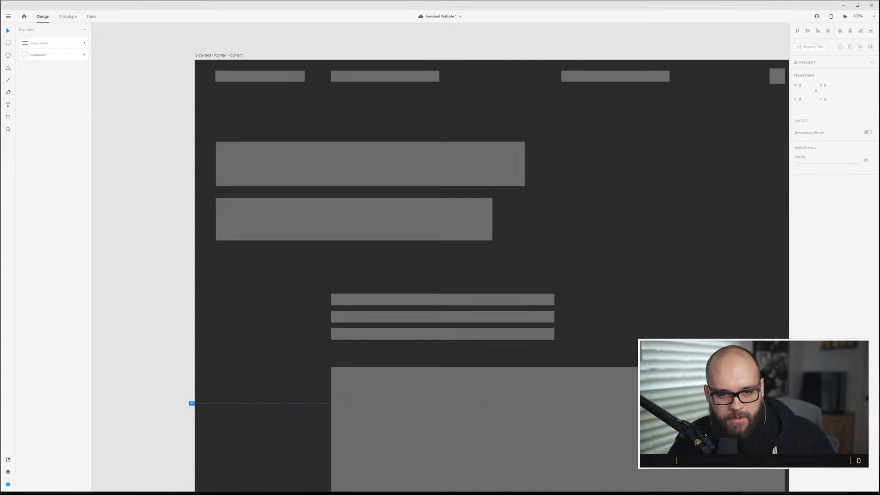
key("ctrl+s")
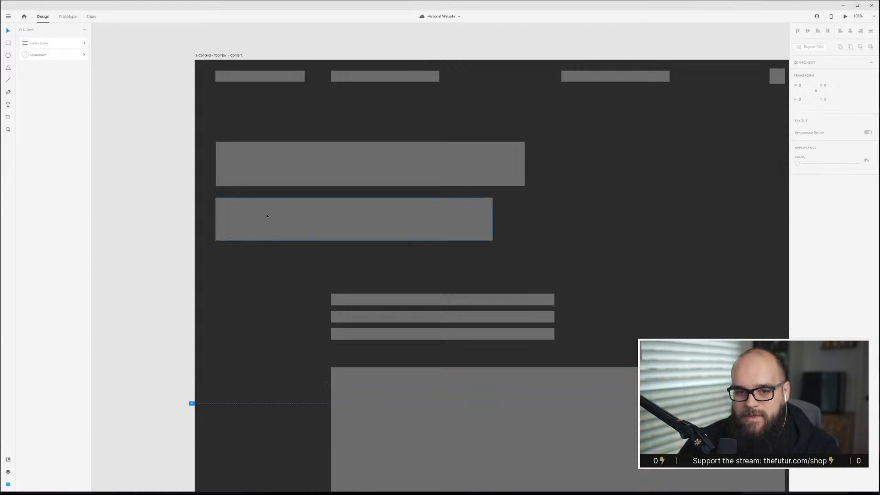
Make the second heading block slightly taller and save the document.
left_click(354, 238)
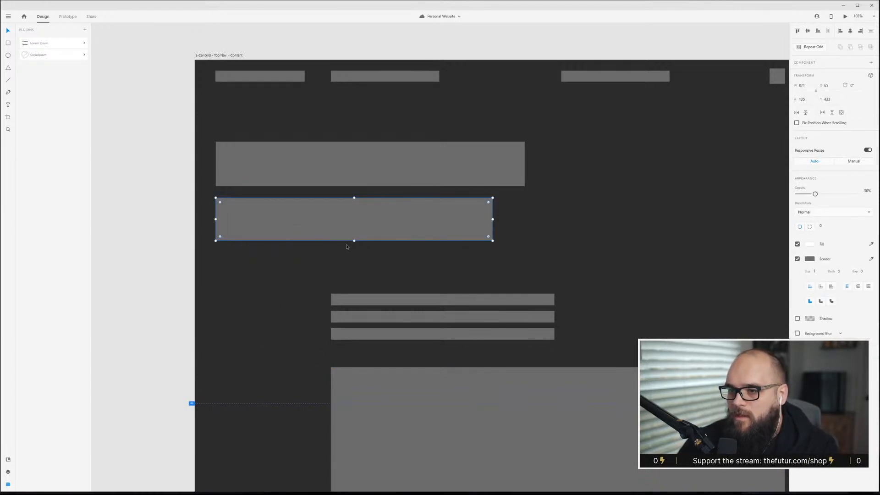
left_click_drag(355, 241, 355, 244)
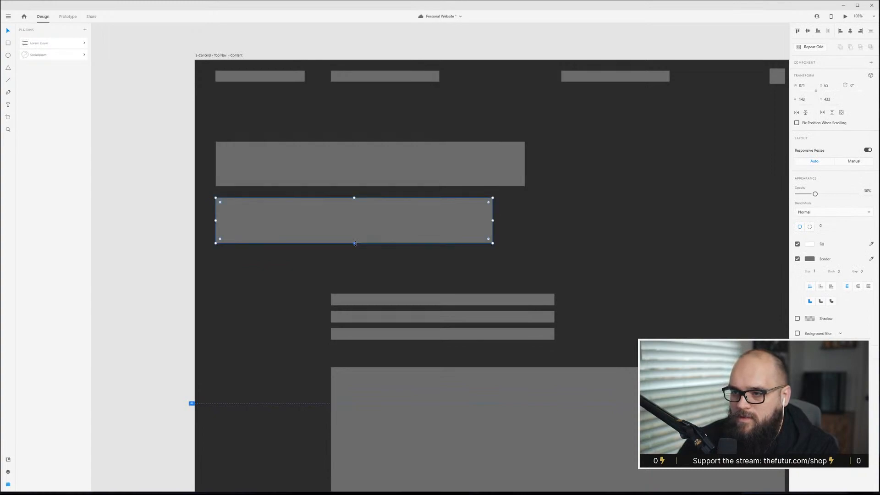
left_click(402, 259)
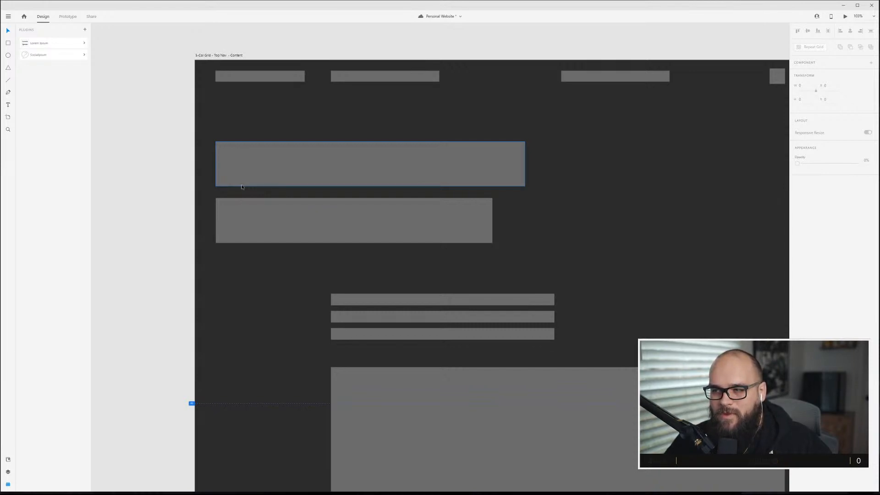
key("ctrl+s")
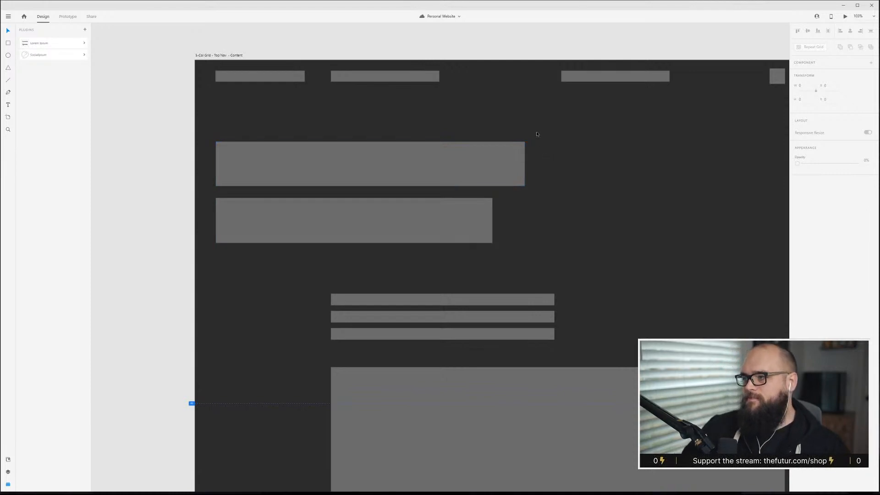
Move the heading blocks, text lines and image block down together, leaving more space below the top nav.
scroll(537, 136, "down", 5)
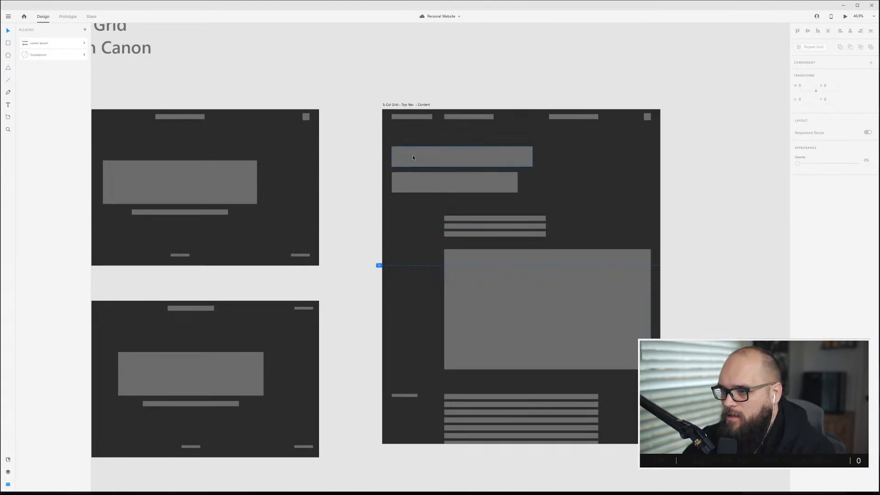
left_click_drag(395, 134, 576, 425)
left_click_drag(497, 157, 500, 209)
left_click(739, 225)
Delete the three-line text Repeat Grid between the heading blocks and the image block.
left_click(546, 280)
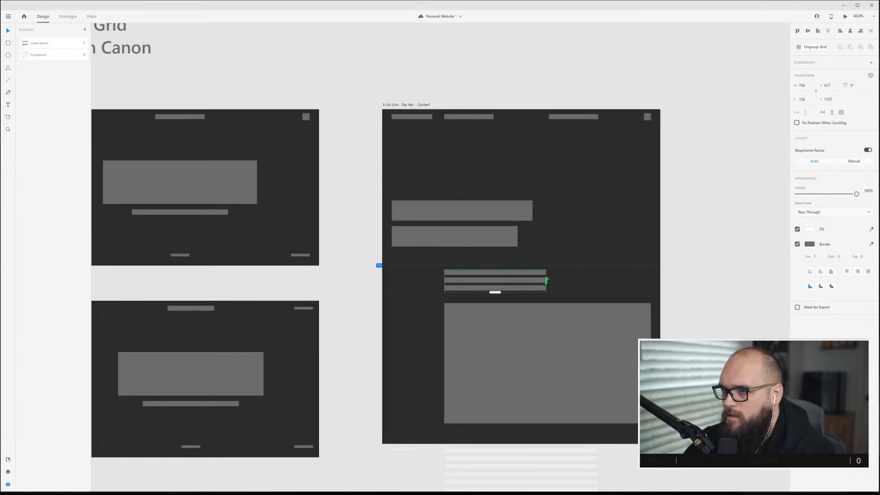
left_click(494, 190)
left_click(432, 204)
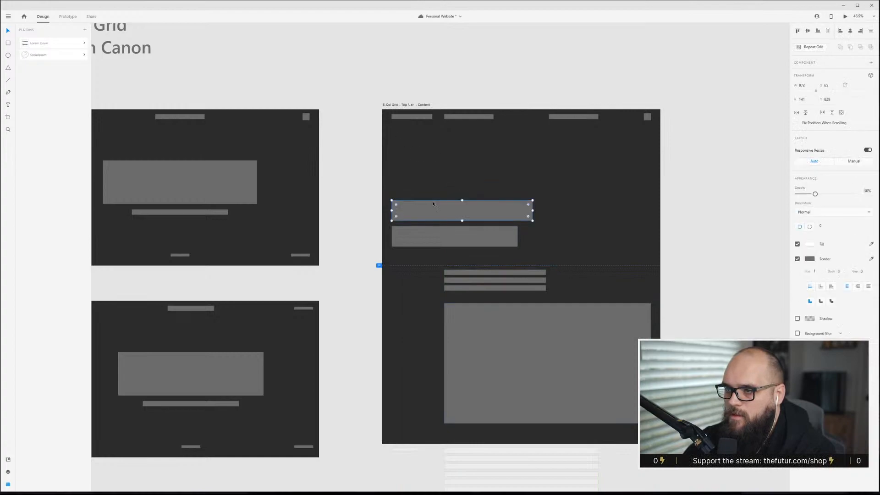
left_click(442, 233)
left_click(457, 177)
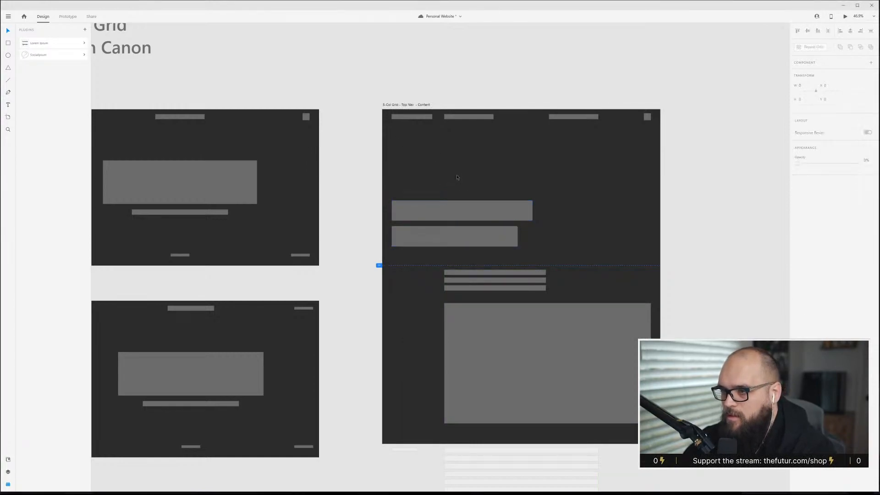
scroll(442, 288, "down", 3)
left_click(498, 191)
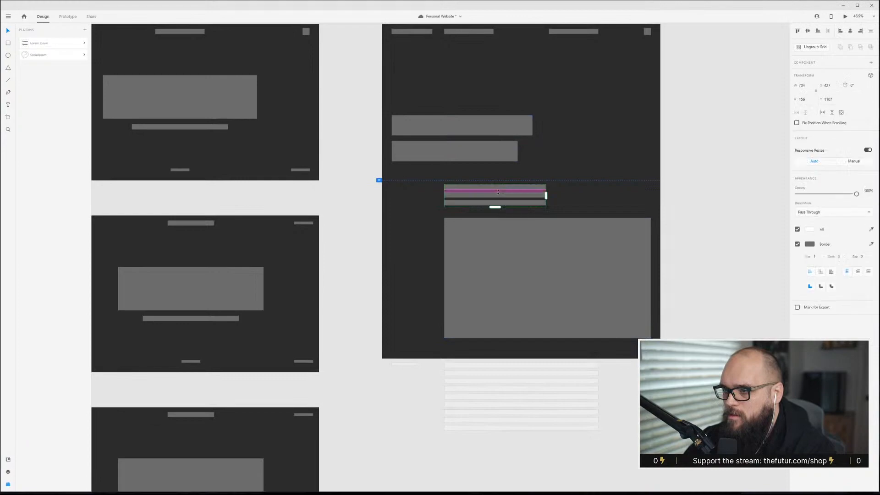
key("Delete")
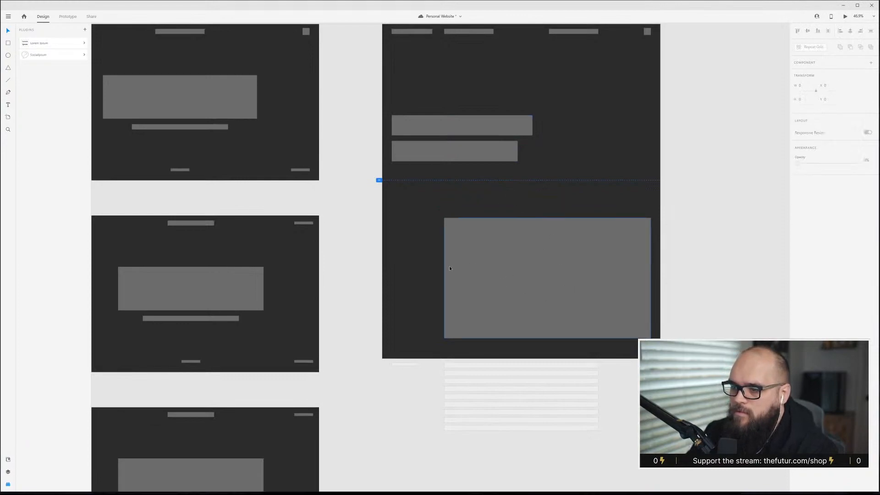
Move the image block, side link bar and bottom text lines up closer under the heading blocks.
left_click_drag(391, 257, 564, 419)
left_click_drag(561, 254, 560, 215)
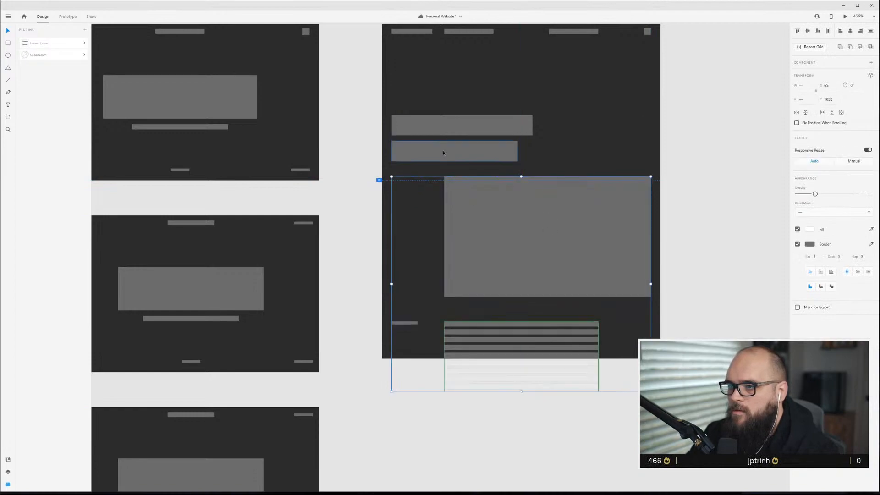
left_click_drag(480, 208, 481, 200)
Raise the first heading block slightly and widen both heading blocks.
left_click(477, 152)
left_click(479, 125, "shift")
left_click_drag(478, 125, 478, 117)
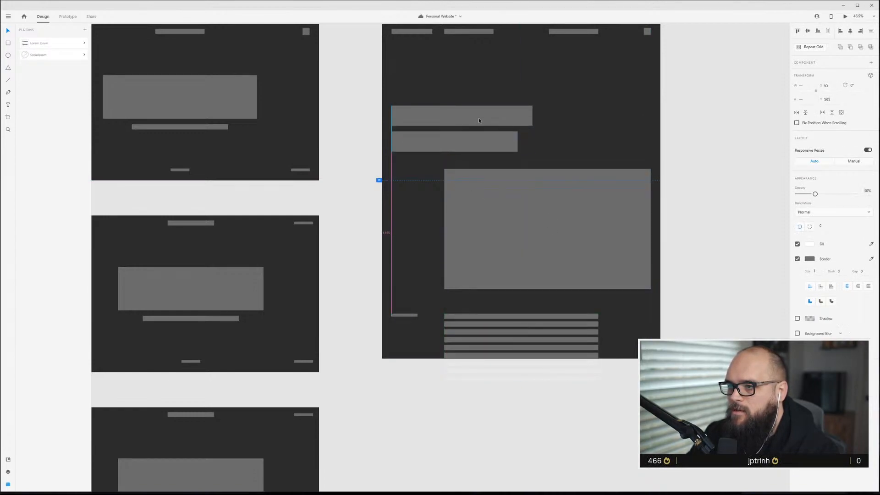
left_click_drag(535, 128, 550, 126)
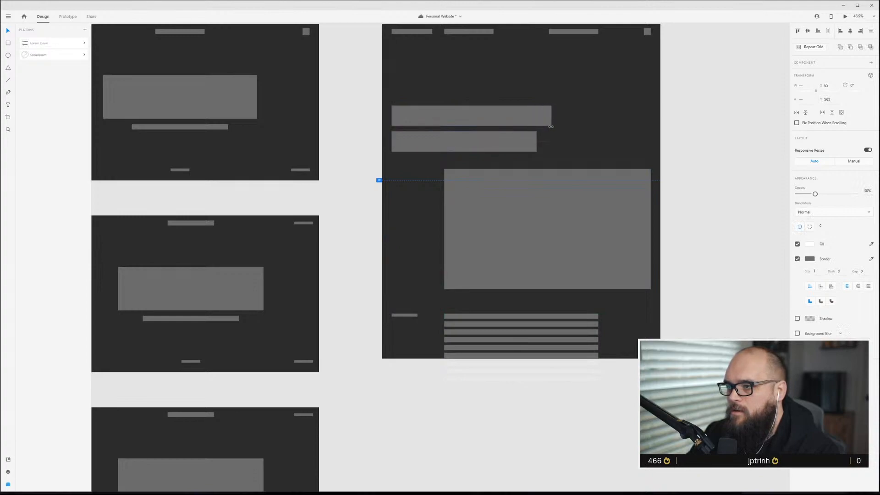
left_click(584, 122)
Make the heading blocks taller by extending the first block's top edge and the second block's bottom edge.
left_click(502, 124)
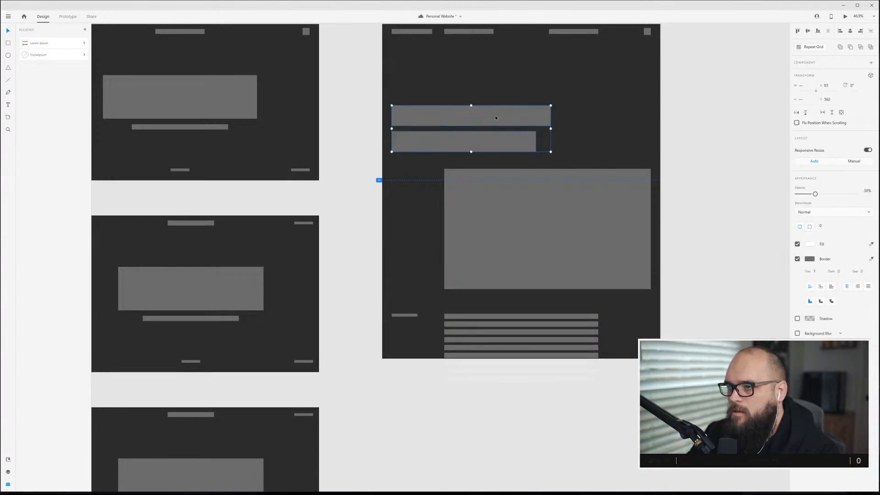
left_click_drag(472, 105, 471, 98)
key("ctrl+z")
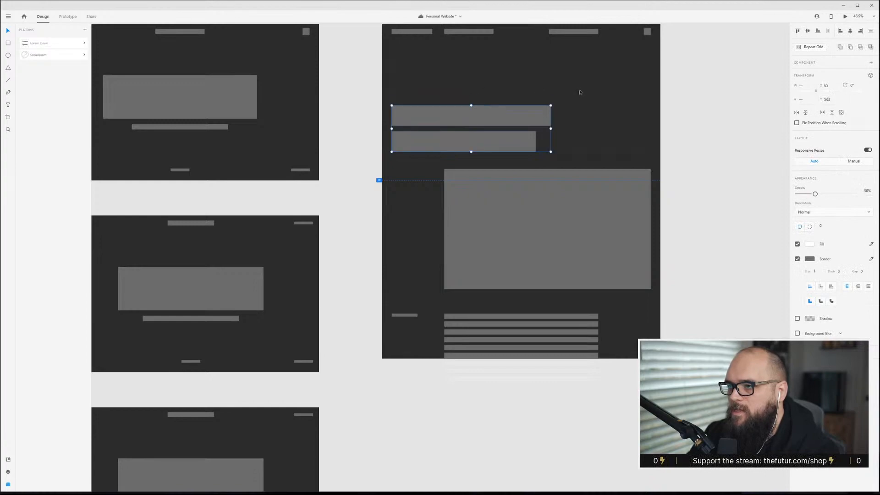
left_click_drag(471, 105, 471, 98)
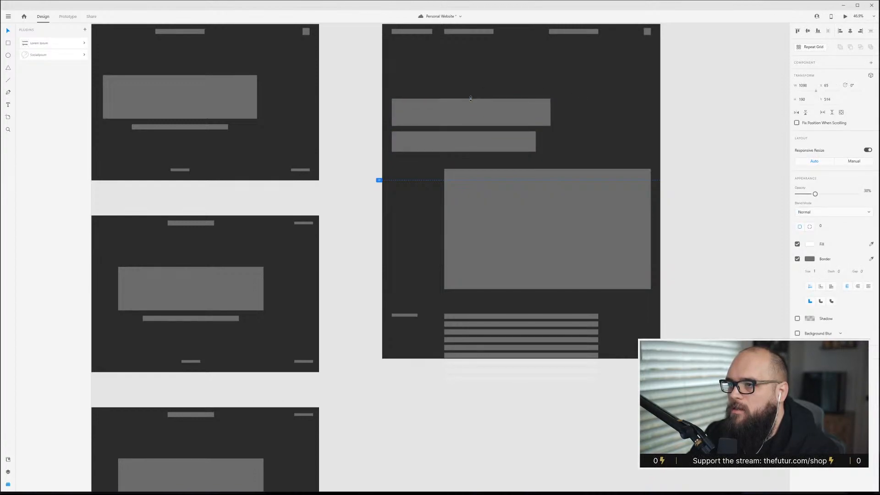
left_click_drag(464, 153, 465, 158)
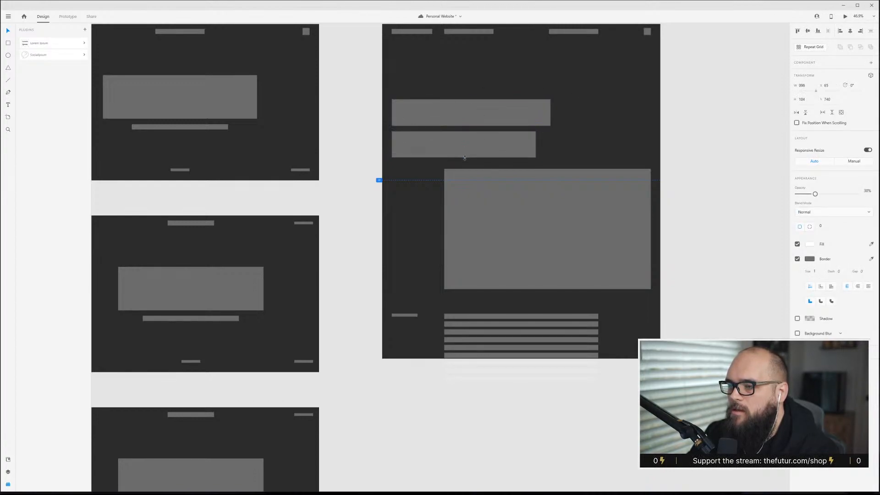
left_click(583, 141)
Show the layout grid to check the blocks' column alignment, and hide it again.
key("ctrl+shift+apostrophe")
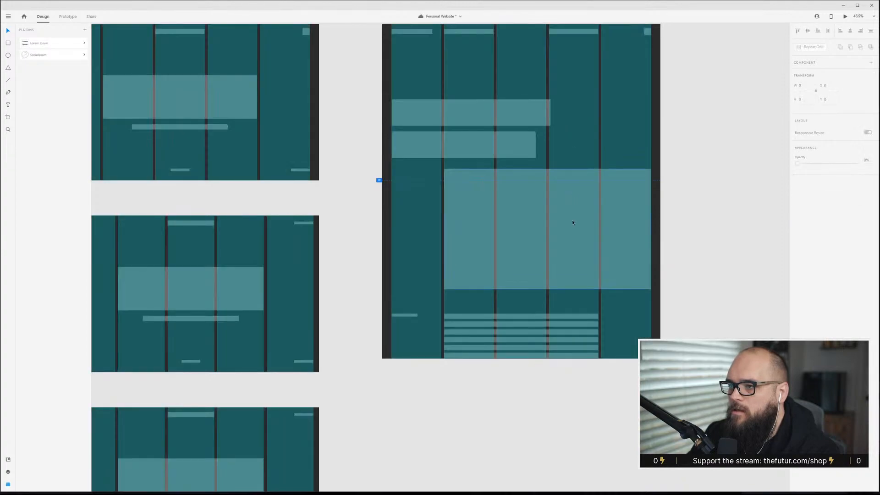
scroll(570, 228, "up", 3)
left_click(538, 214)
left_click(461, 194)
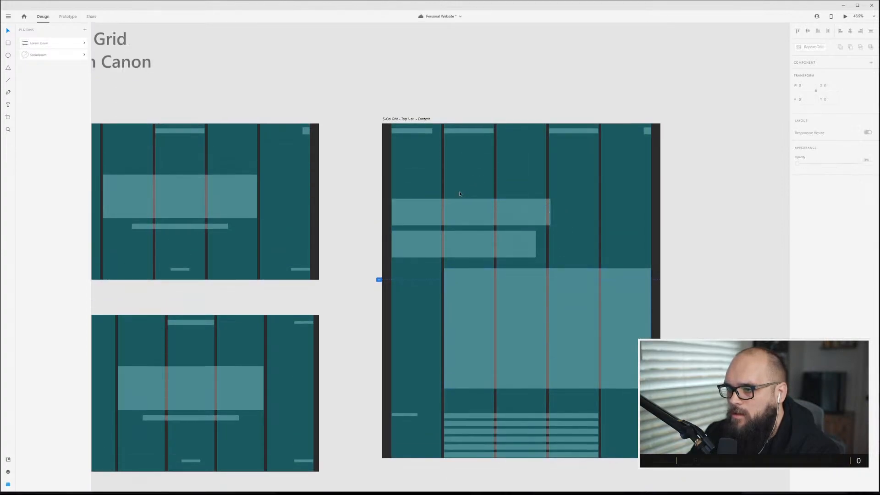
key("ctrl+shift+apostrophe")
scroll(504, 275, "down", 3)
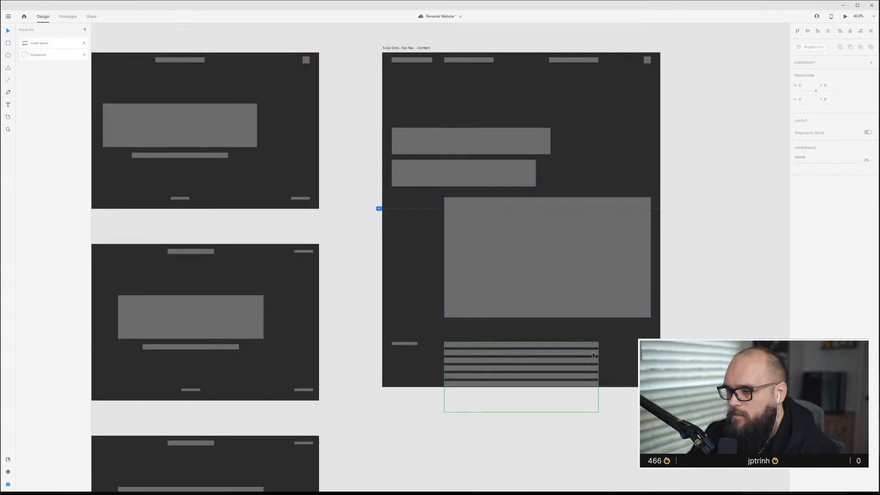
left_click(583, 393)
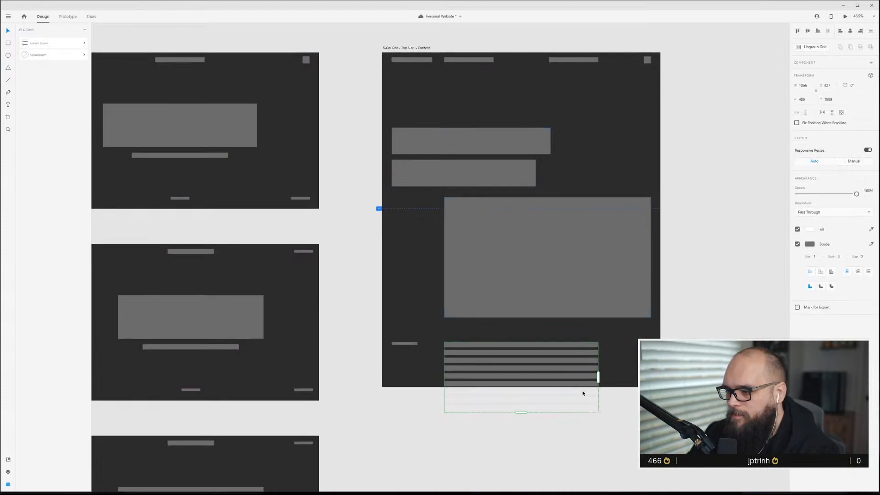
left_click(418, 47)
left_click(609, 192)
scroll(591, 227, "up", 3)
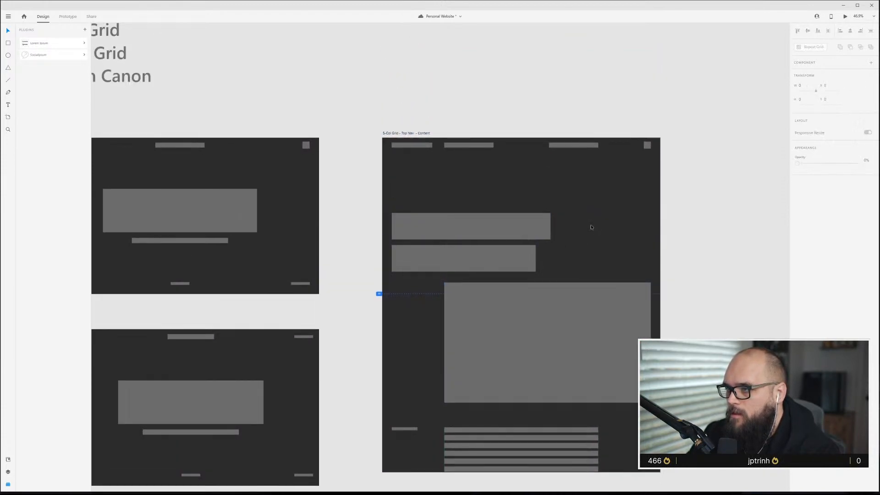
scroll(529, 216, "up", 5)
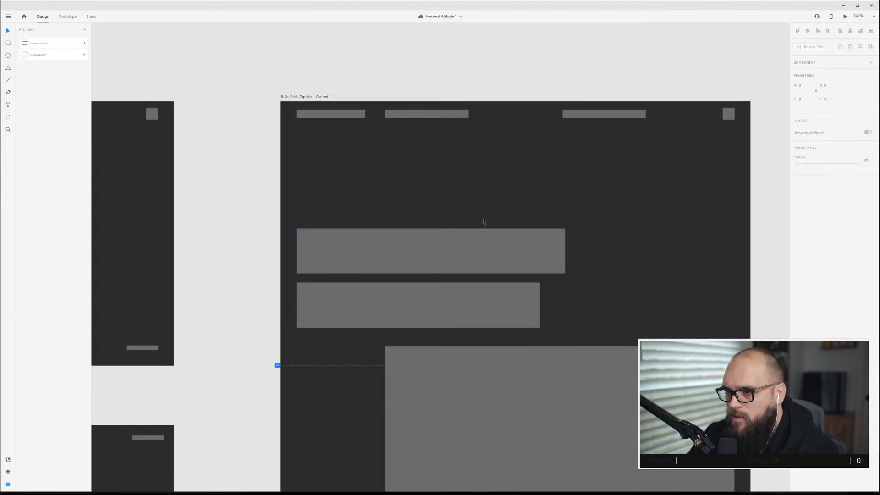
Lengthen the top-nav content artboard by extending its bottom edge downward.
scroll(384, 342, "down", 1)
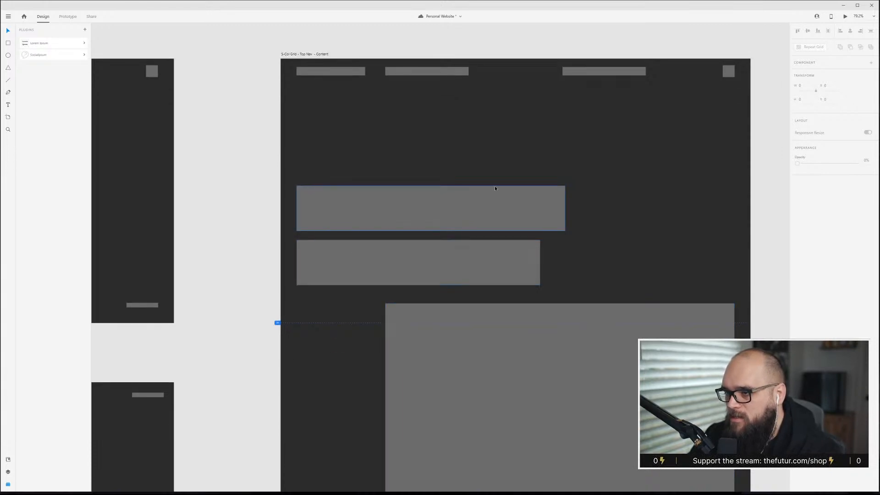
scroll(557, 318, "down", 2)
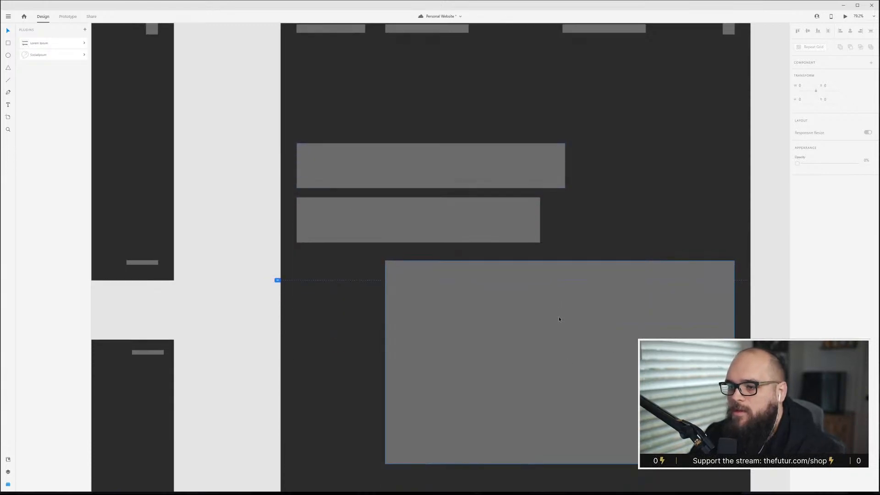
scroll(735, 309, "up", 2)
scroll(723, 232, "down", 4)
scroll(463, 379, "down", 3)
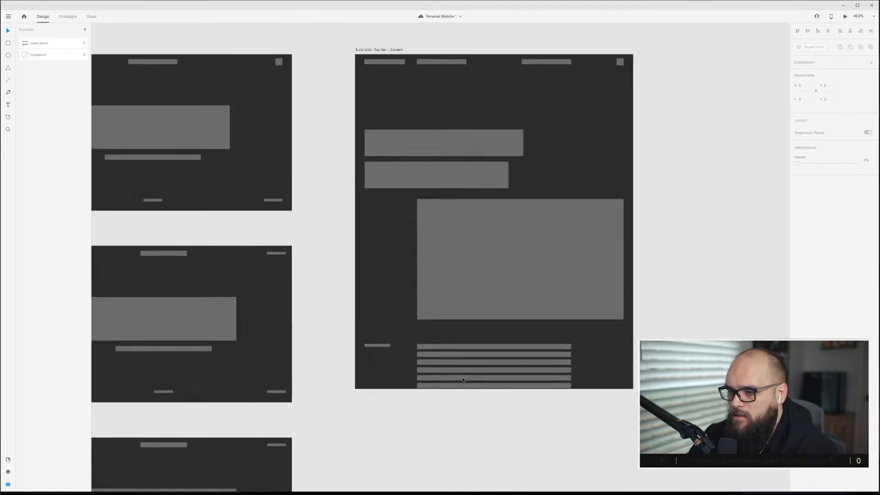
left_click(374, 118)
scroll(493, 356, "down", 3)
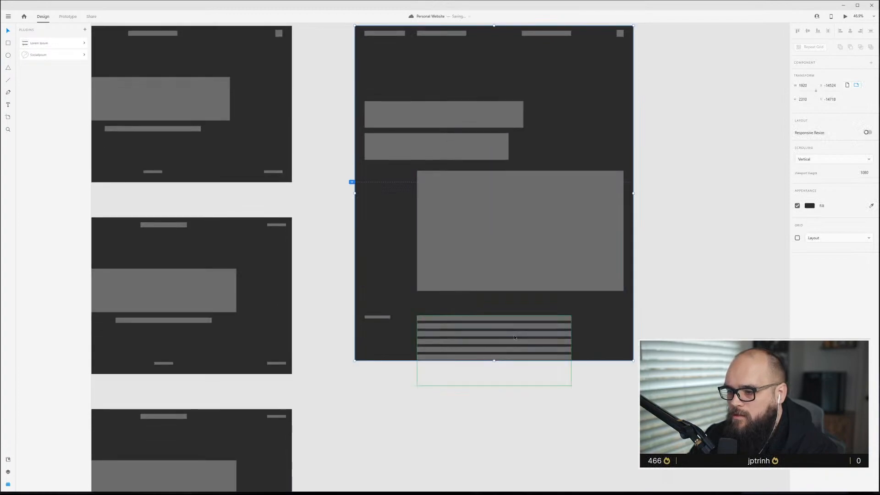
left_click_drag(492, 305, 493, 484)
Duplicate the block of text lines and place the copy below the original.
left_click(515, 158)
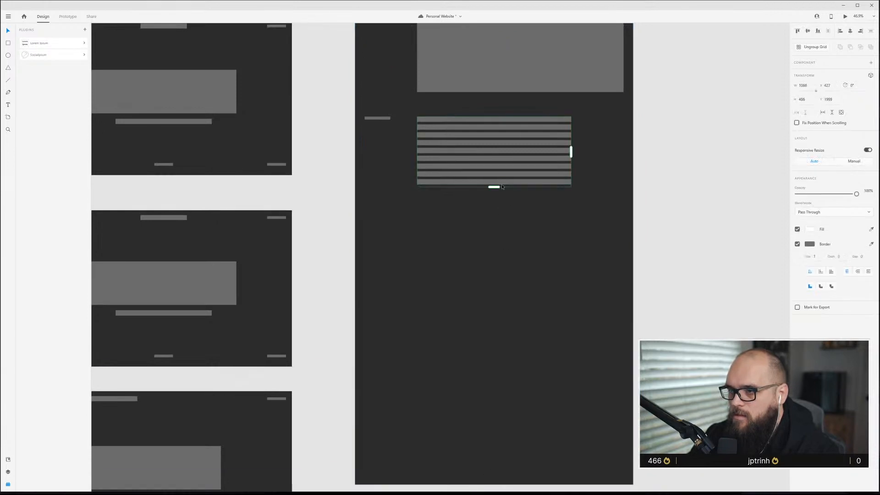
left_click_drag(518, 154, 518, 285)
key("ctrl+z")
key("Escape")
left_click_drag(542, 160, 541, 249)
left_click(504, 301)
Duplicate both heading blocks and place the copies below the second text-line block.
scroll(504, 301, "up", 5)
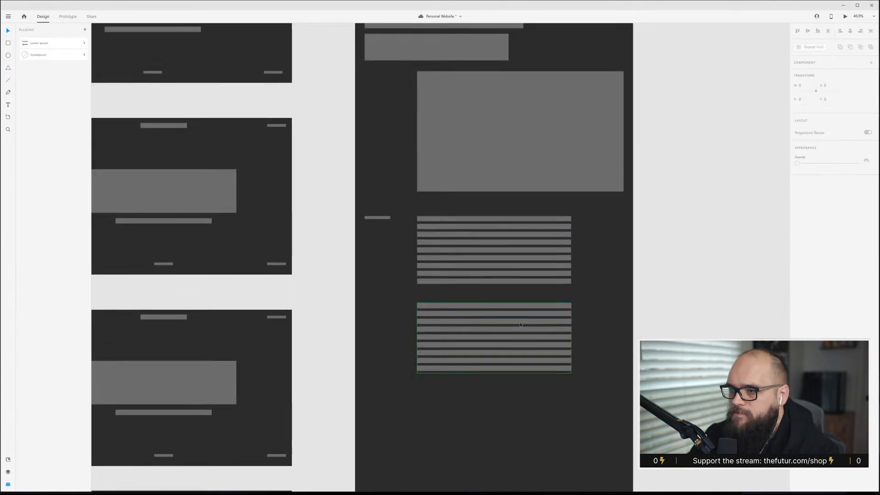
left_click(463, 120)
left_click(466, 99, "shift")
left_click_drag(465, 95, 504, 459)
Make the first heading copy shorter and narrower, and delete the second heading copy.
scroll(517, 416, "down", 5)
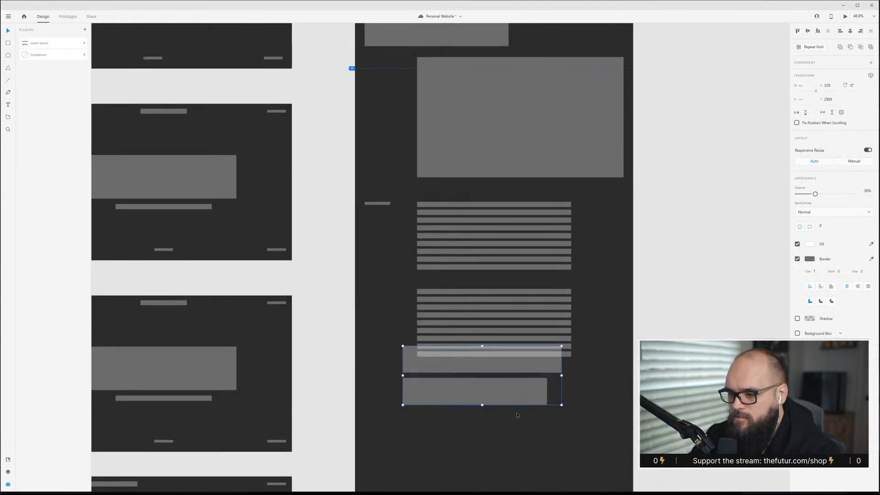
scroll(515, 360, "up", 3)
scroll(514, 360, "up", 2)
left_click(566, 221)
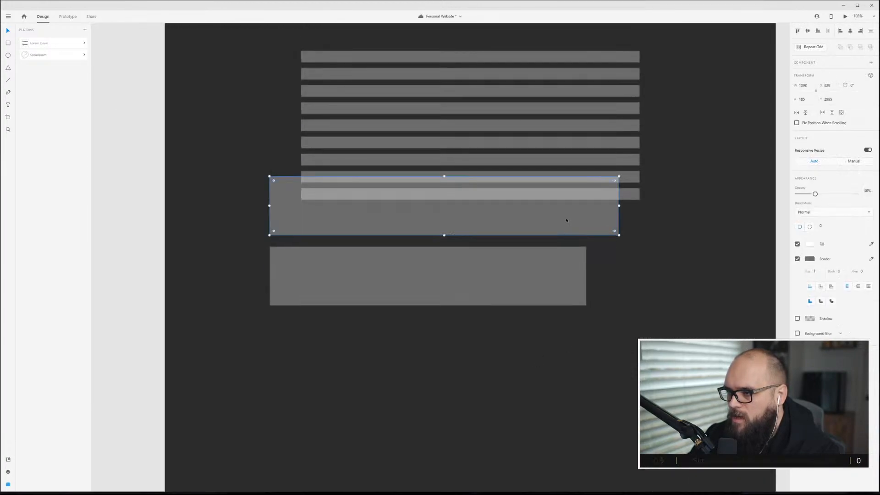
left_click_drag(443, 235, 444, 210)
left_click_drag(618, 194, 466, 200)
left_click(508, 293)
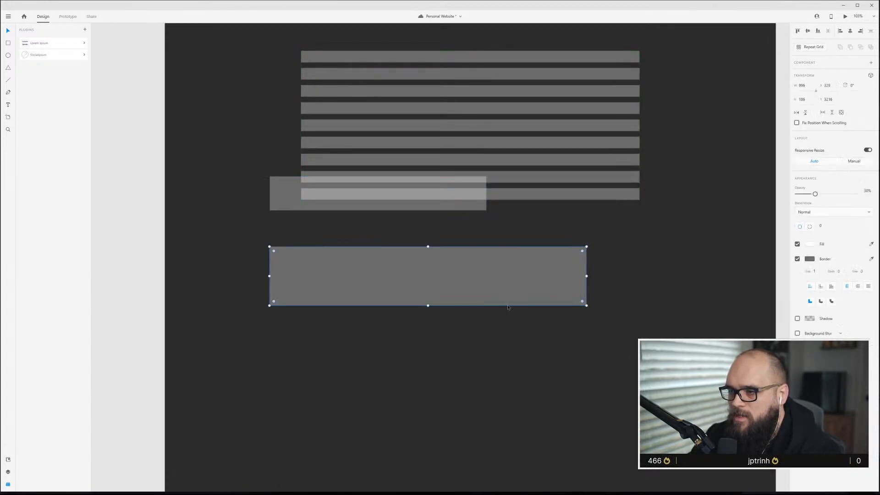
key("Delete")
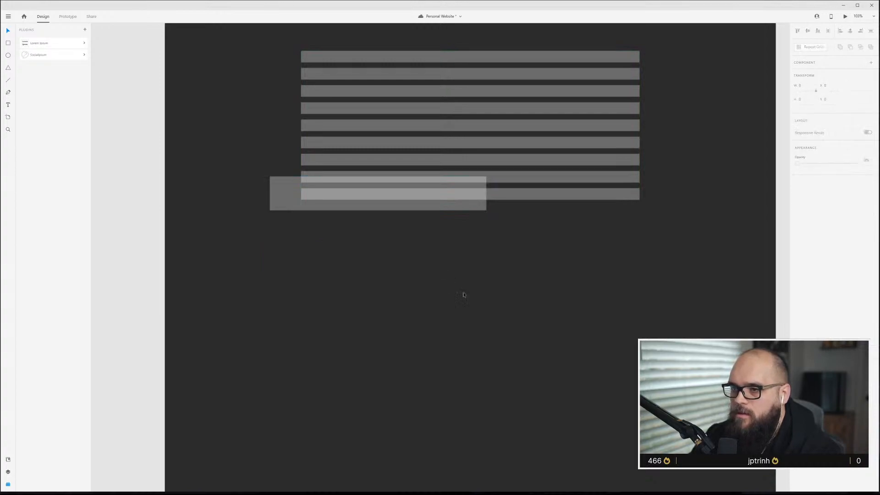
Arrange two heading blocks between the two text-line blocks, with a wider second block under the first.
scroll(449, 278, "up", 2)
scroll(353, 275, "down", 3)
left_click_drag(353, 275, 377, 189)
key("ctrl+z")
left_click_drag(317, 265, 331, 185)
left_click_drag(497, 253, 497, 285)
left_click_drag(418, 188, 418, 197)
left_click(478, 243)
left_click_drag(478, 243, 478, 268)
left_click(438, 194)
left_click_drag(438, 194, 476, 225, "alt")
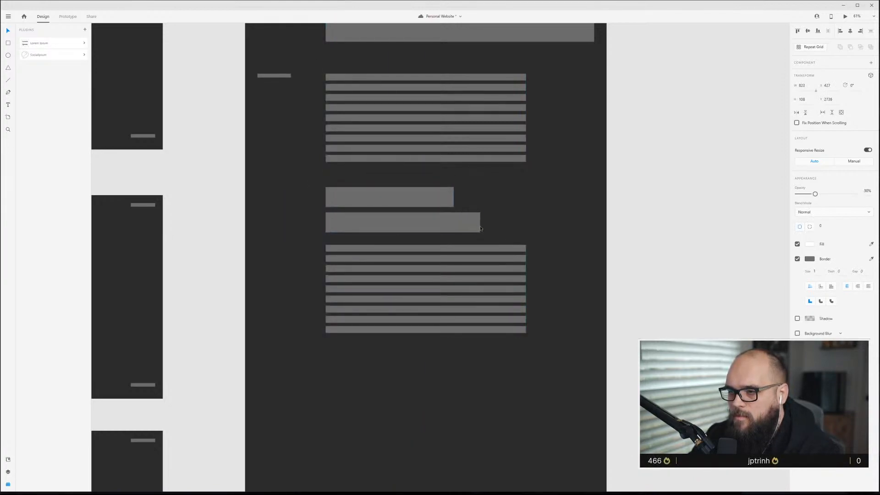
scroll(525, 336, "up", 3)
left_click(525, 336)
left_click(543, 418)
left_click_drag(537, 420, 386, 255)
left_click(541, 301)
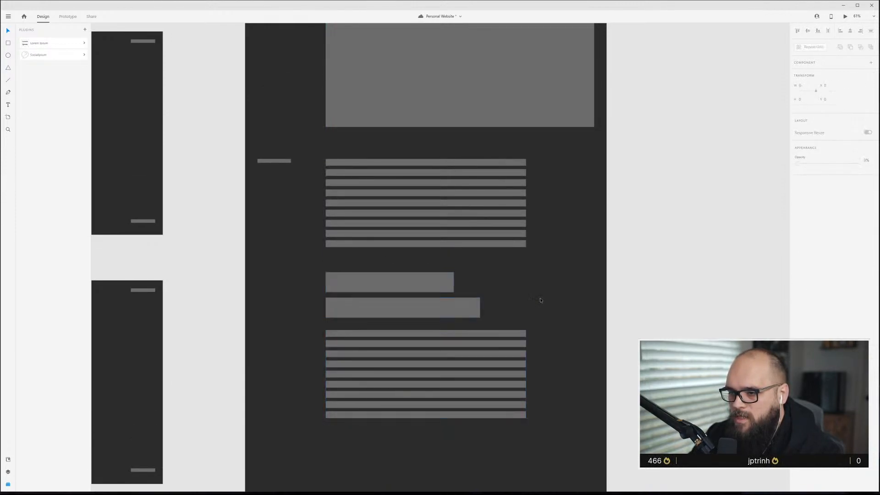
left_click(292, 161)
scroll(390, 245, "down", 5)
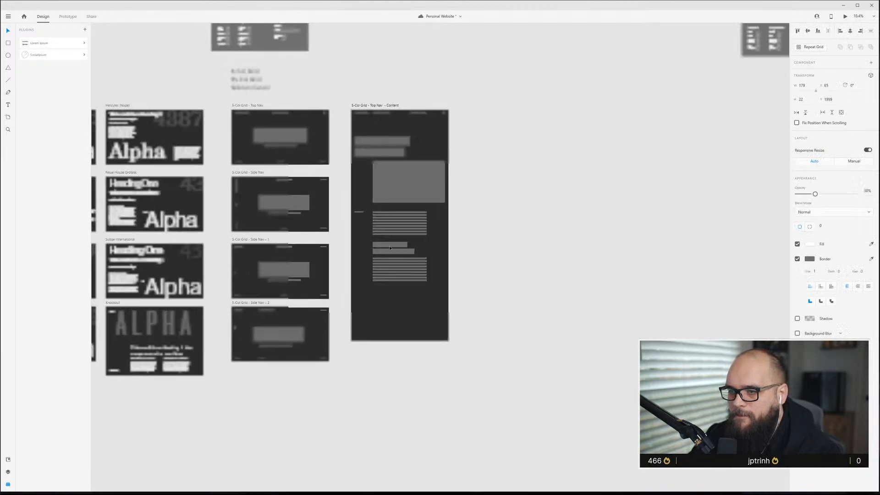
scroll(389, 246, "up", 3)
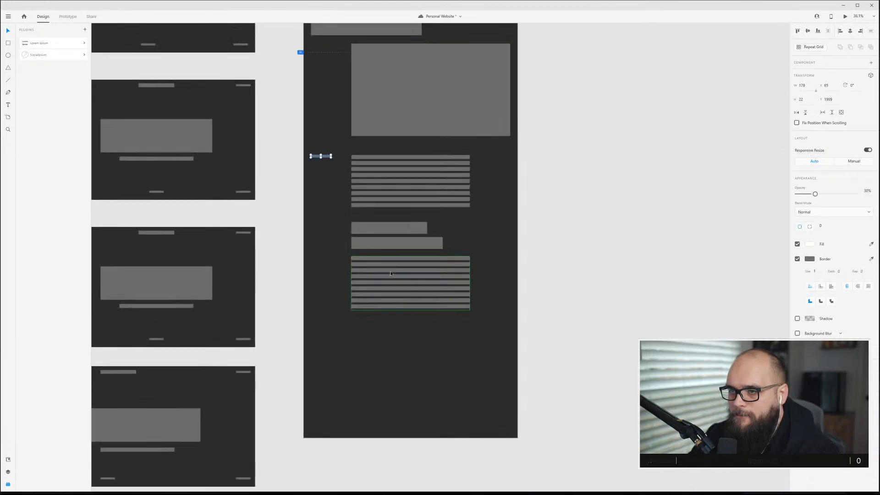
scroll(390, 273, "up", 3)
scroll(391, 273, "down", 3)
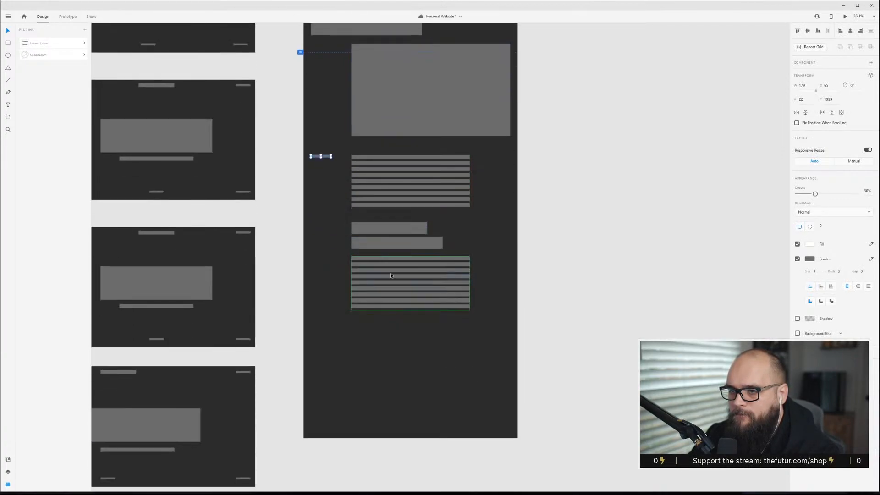
scroll(391, 275, "up", 2)
scroll(383, 313, "down", 2)
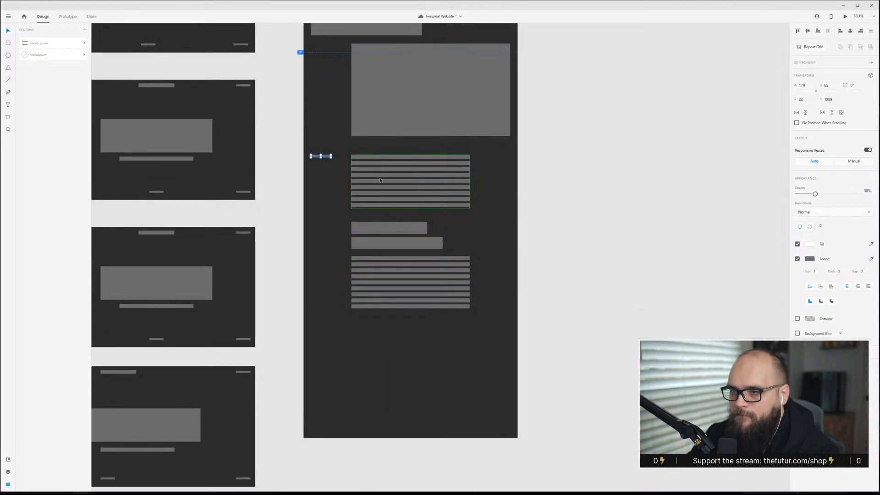
Show the layout grid and duplicate the image block below the second text-line block.
key("ctrl+shift+apostrophe")
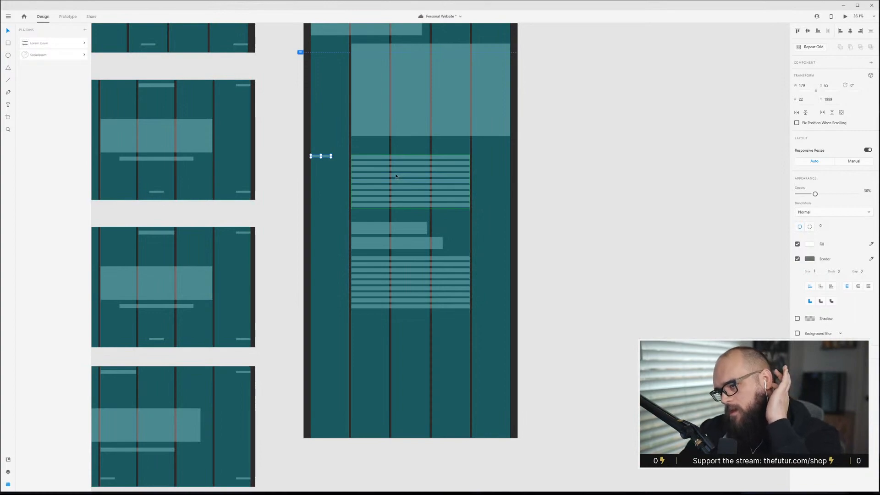
scroll(394, 171, "up", 1)
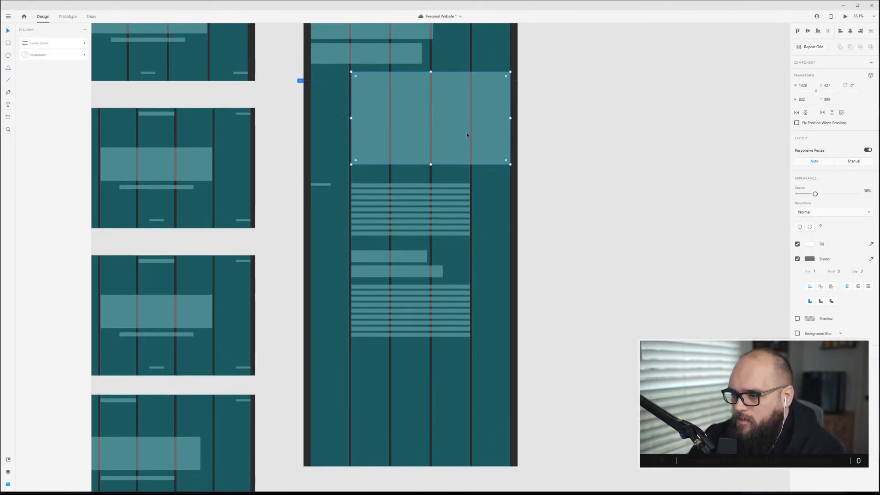
left_click_drag(445, 110, 437, 397)
key("ctrl+shift+apostrophe")
scroll(424, 414, "up", 1)
scroll(424, 413, "up", 3)
scroll(419, 392, "down", 2)
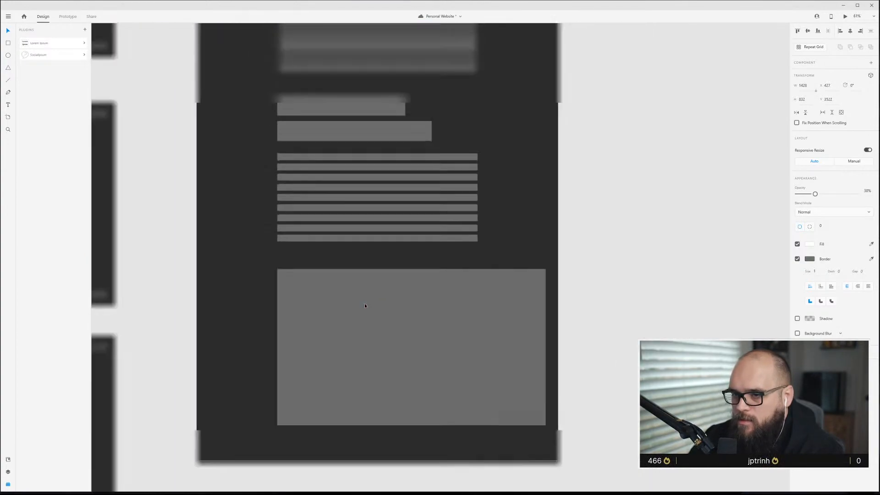
Move the image copy to the artboard's first column and resize it to span two columns.
left_click_drag(397, 347, 382, 329)
key("ctrl+shift+apostrophe")
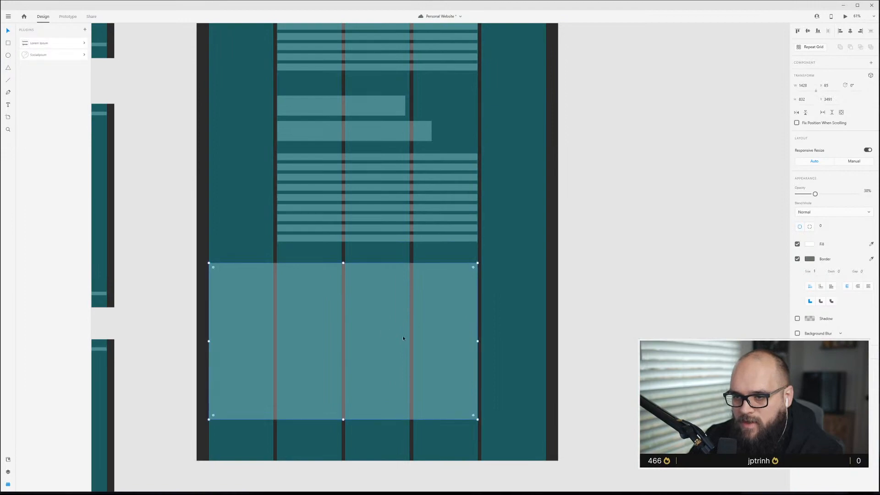
left_click_drag(474, 340, 341, 333)
left_click_drag(274, 419, 276, 390)
scroll(312, 229, "up", 2)
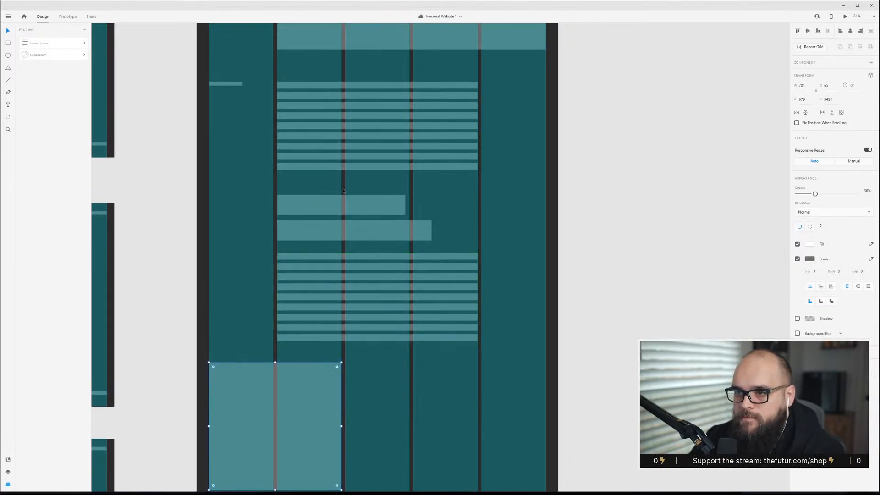
Duplicate the heading blocks and move the copies beneath the image copy.
scroll(321, 192, "down", 1)
left_click_drag(321, 212, 406, 436)
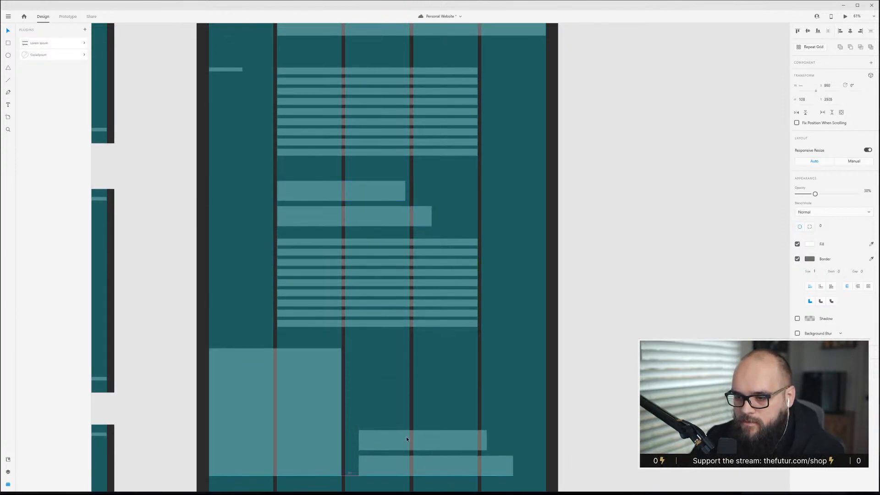
scroll(406, 427, "down", 2)
left_click_drag(407, 338, 258, 391)
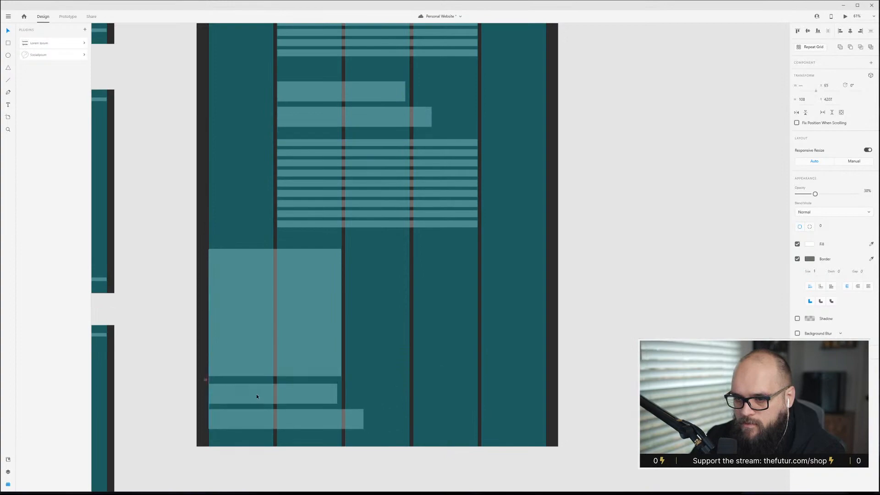
left_click_drag(364, 429, 316, 415)
key("ctrl+z")
Delete the second heading copy and shorten the remaining one into a caption bar under the image.
left_click(456, 371)
left_click(321, 394)
left_click(327, 419)
key("Delete")
left_click(327, 402)
left_click_drag(338, 404, 265, 393)
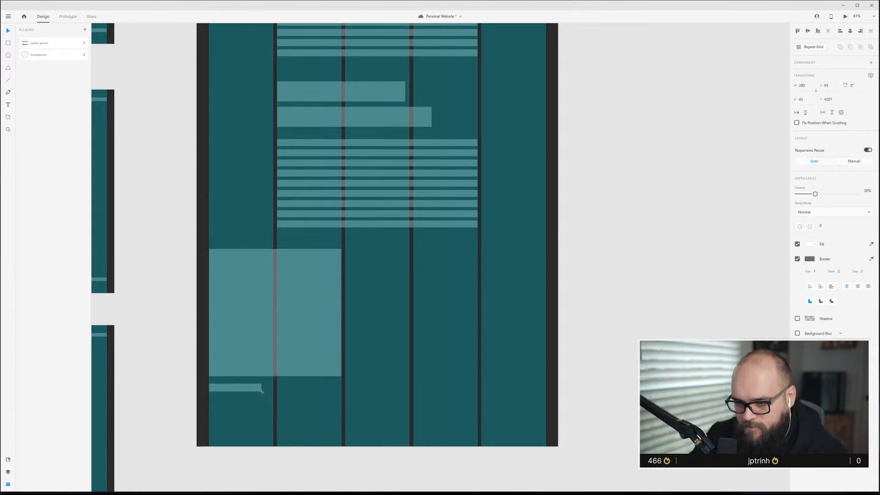
Turn the image and caption into a repeat grid and extend it into a row of cards across the artboard.
left_click_drag(266, 413, 238, 345)
left_click_drag(249, 315, 540, 319)
key("Escape")
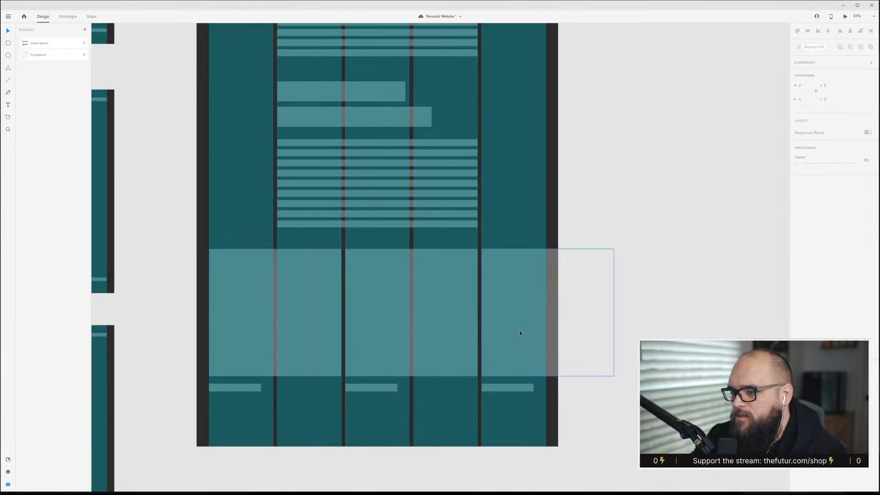
Hide the layout grid and duplicate the heading and text-line group below the card row.
key("ctrl+shift+apostrophe")
scroll(468, 353, "up", 15)
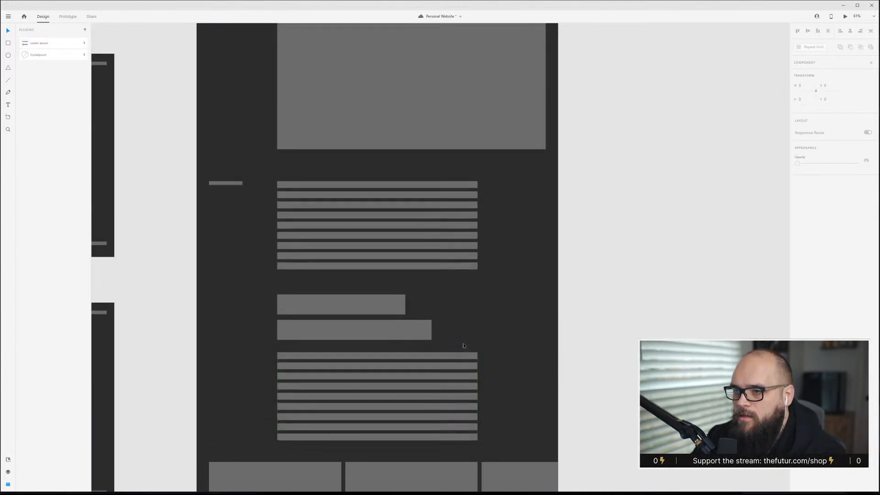
scroll(463, 347, "down", 8)
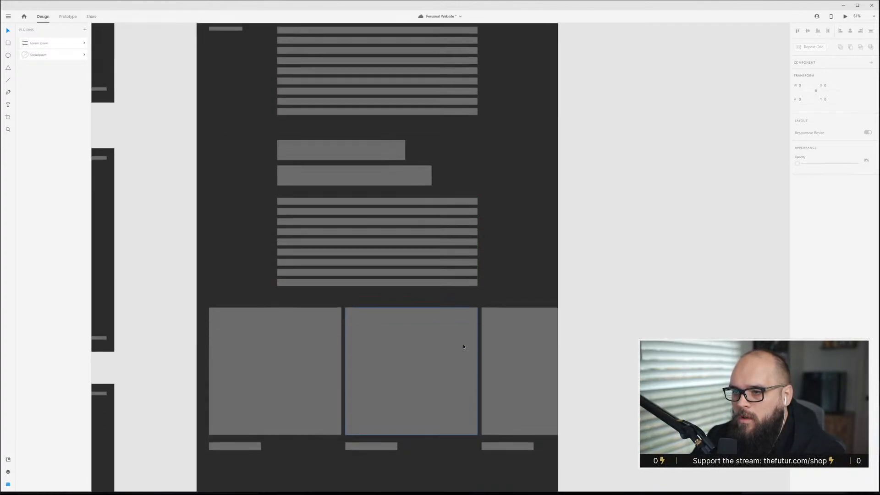
left_click_drag(412, 225, 411, 220)
left_click(510, 216)
mouse_move(536, 249)
left_mouse_down()
mouse_move(312, 142)
mouse_move(334, 408)
mouse_move(363, 351)
mouse_move(360, 360)
left_mouse_up()
scroll(359, 286, "down", 3)
scroll(358, 272, "down", 3, "ctrl")
scroll(361, 362, "up", 10)
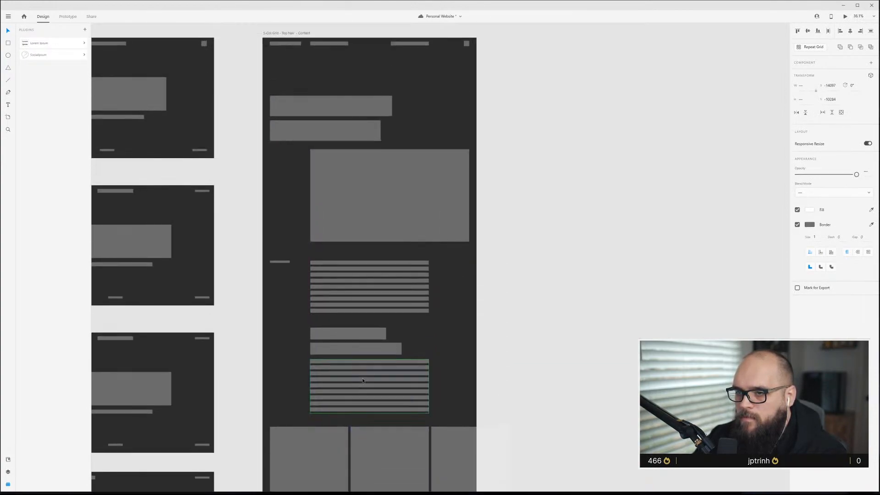
Extend the artboard's bottom edge to enclose the new heading and text-line group.
left_click(317, 92)
scroll(380, 397, "down", 9)
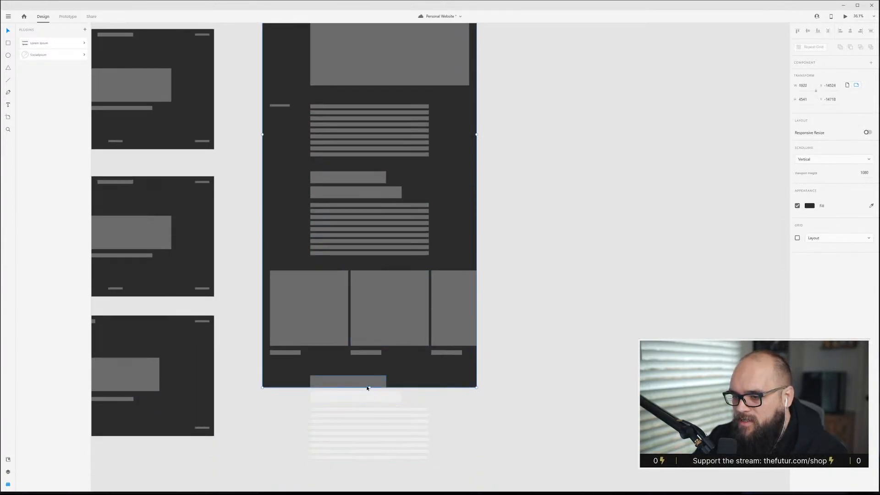
left_click_drag(369, 387, 369, 468)
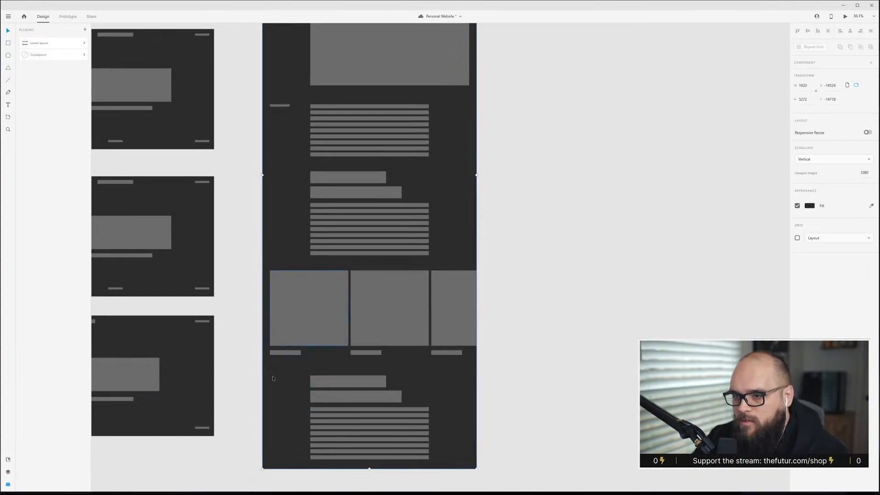
scroll(290, 398, "down", 3)
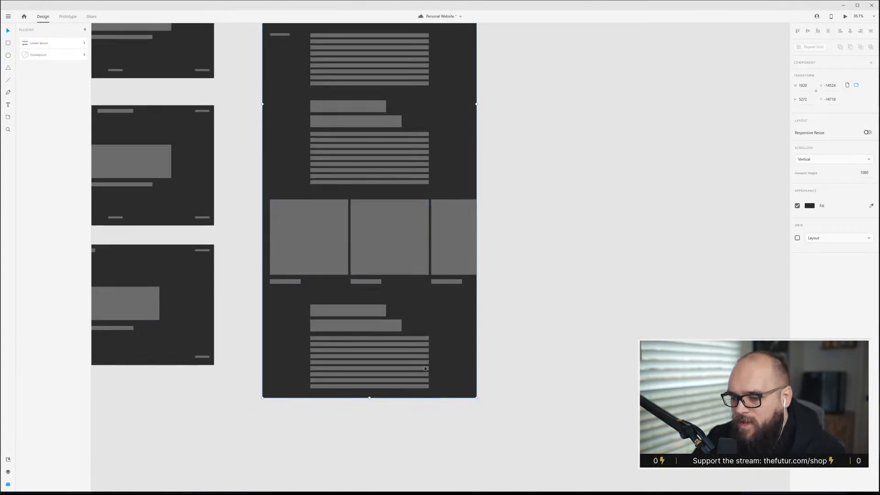
scroll(327, 324, "up", 1)
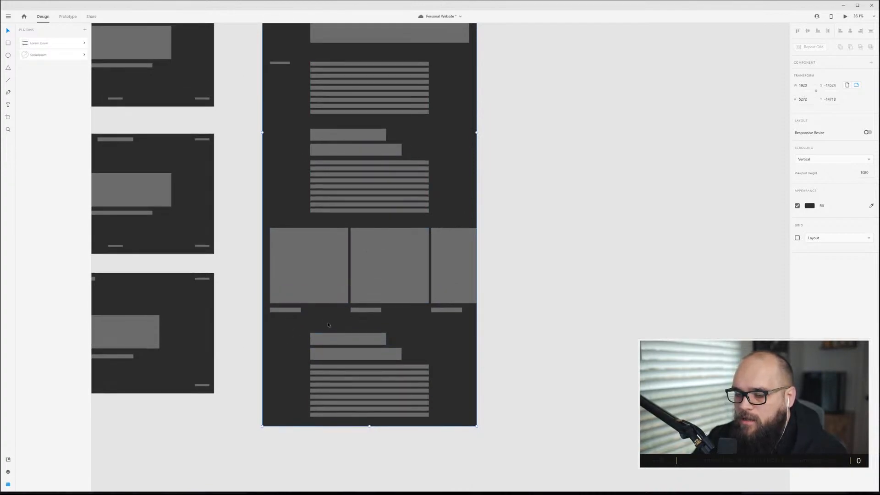
Shift the lower pair of heading blocks slightly to the left.
left_click(347, 340)
left_click_drag(352, 341, 340, 342)
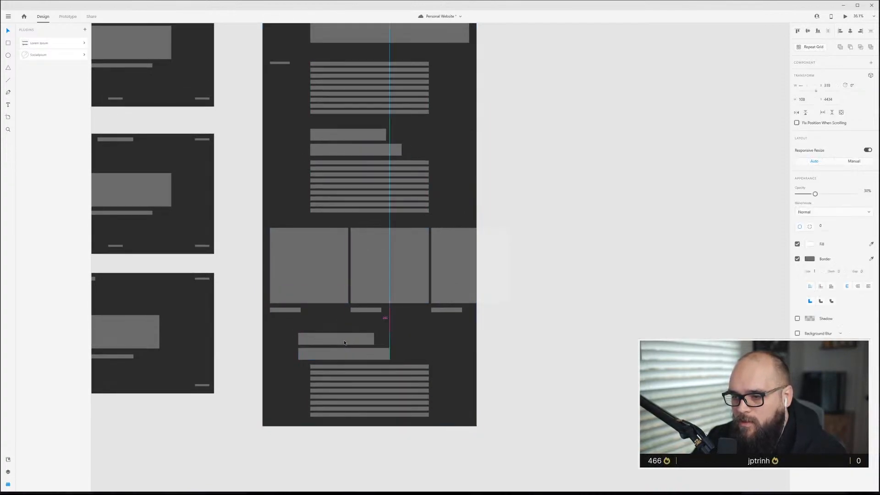
left_click(427, 356)
scroll(324, 371, "up", 5)
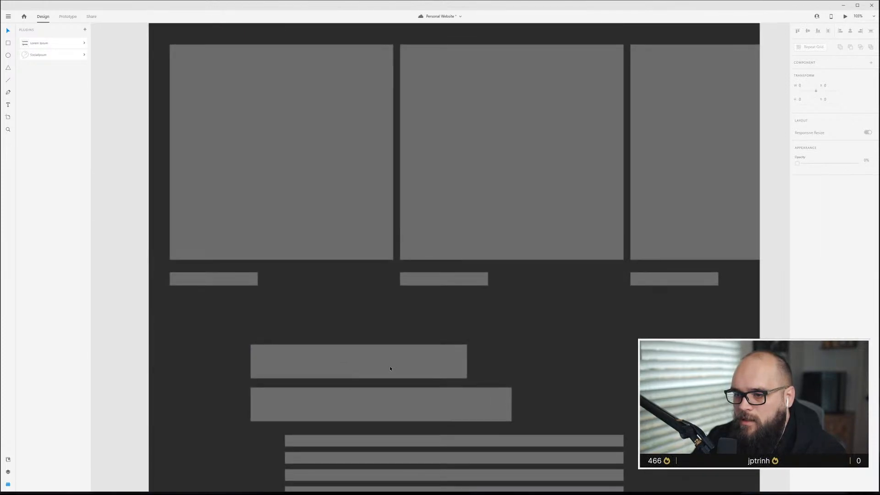
scroll(316, 329, "down", 3)
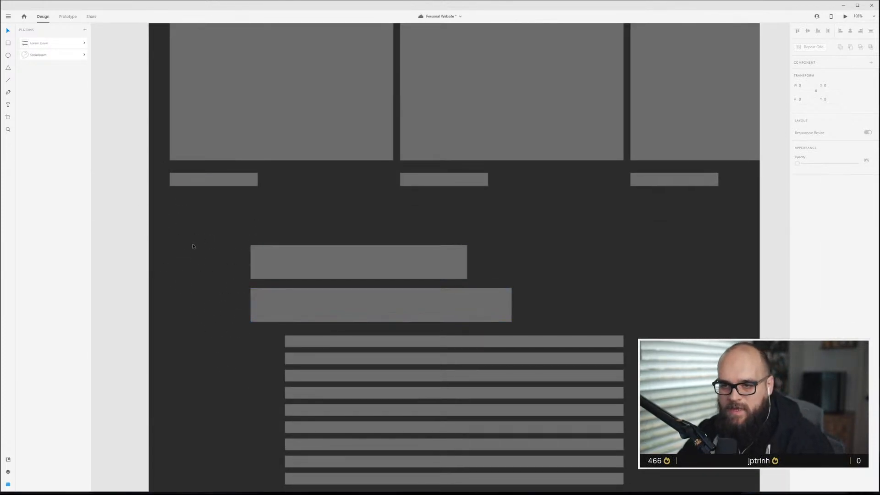
Shift the lower pair of heading blocks right to line up with the left edge of the text lines.
left_click(392, 261)
left_click(394, 298, "shift")
left_click_drag(393, 265, 428, 263)
left_click(587, 271)
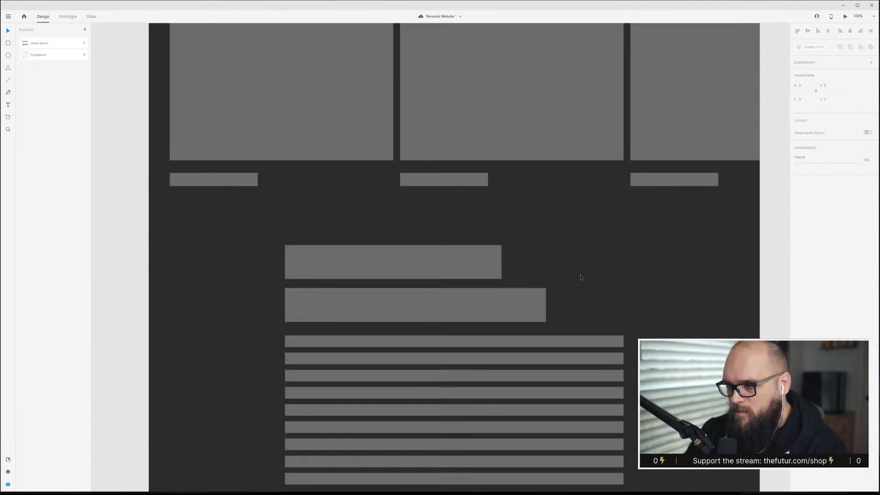
Extend the content artboard's bottom edge further to make room below the lower text block.
scroll(586, 271, "down", 2)
scroll(583, 339, "down", 2)
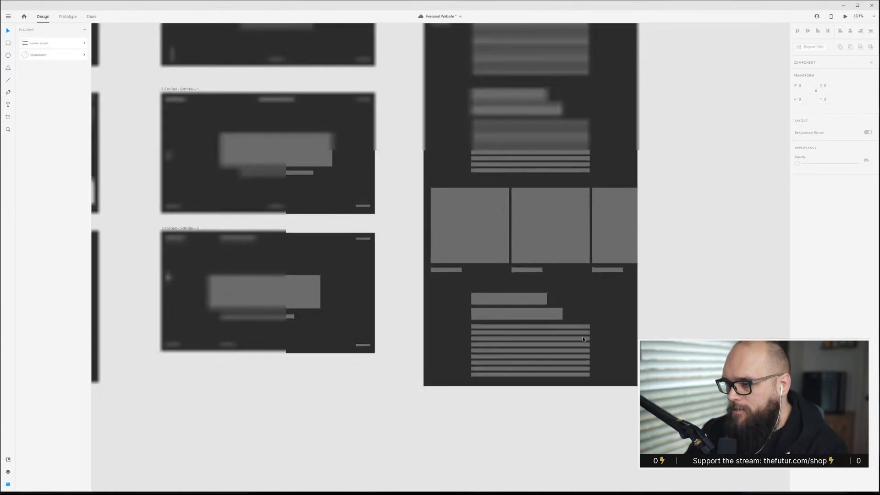
scroll(583, 339, "up", 6)
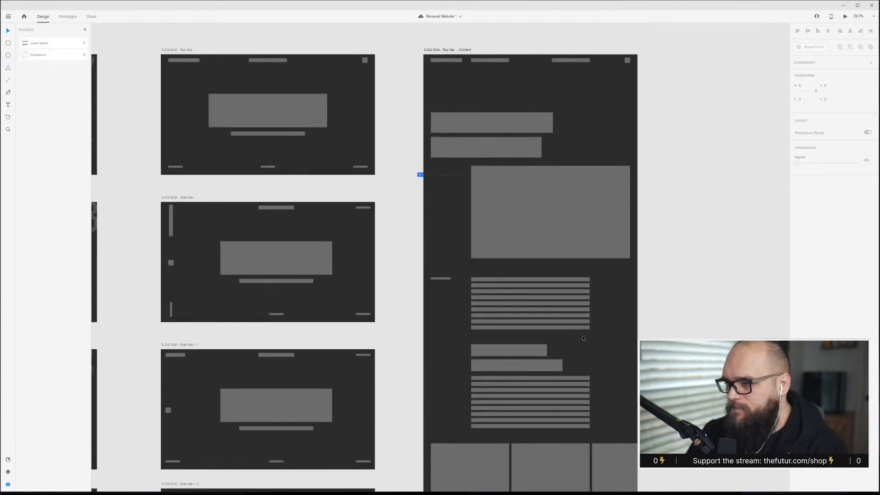
left_click(461, 52)
scroll(488, 325, "down", 3)
left_click(562, 71)
scroll(576, 279, "down", 2)
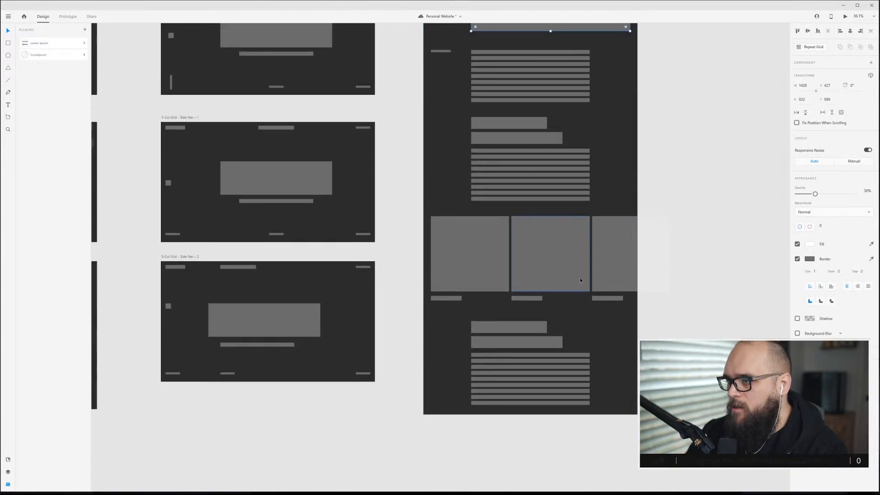
scroll(611, 354, "down", 4)
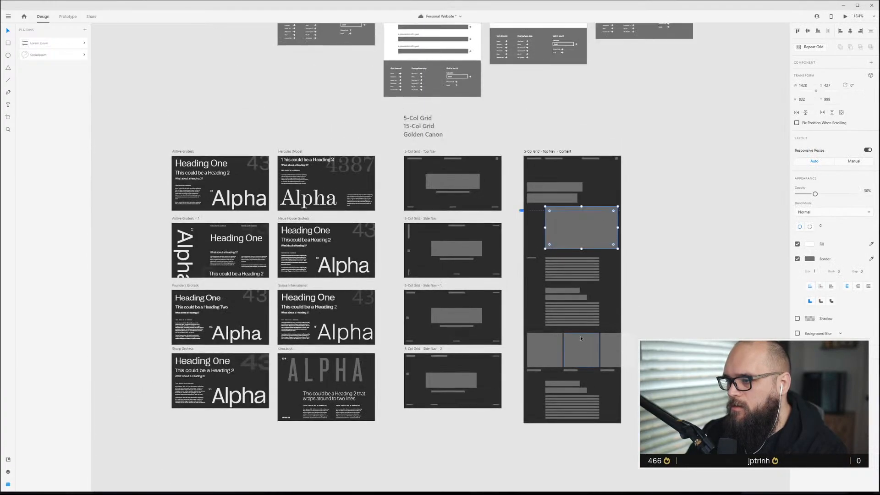
left_click(549, 152)
scroll(603, 289, "down", 2)
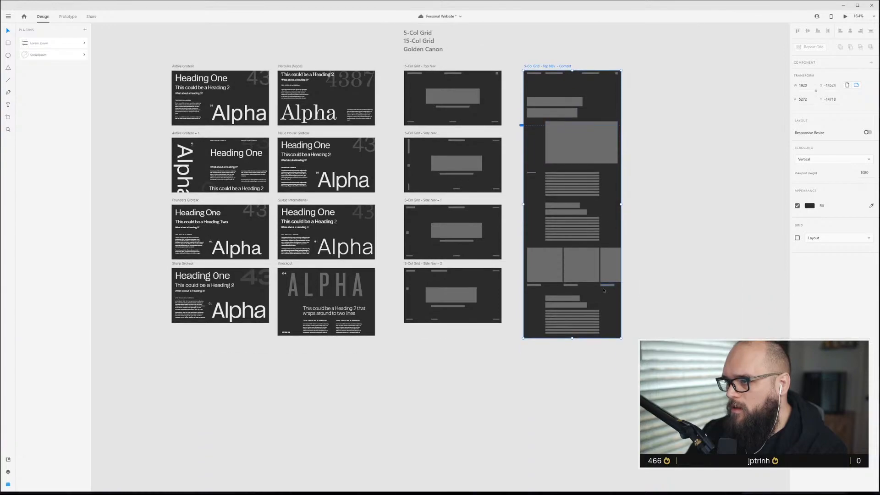
left_click_drag(572, 338, 572, 427)
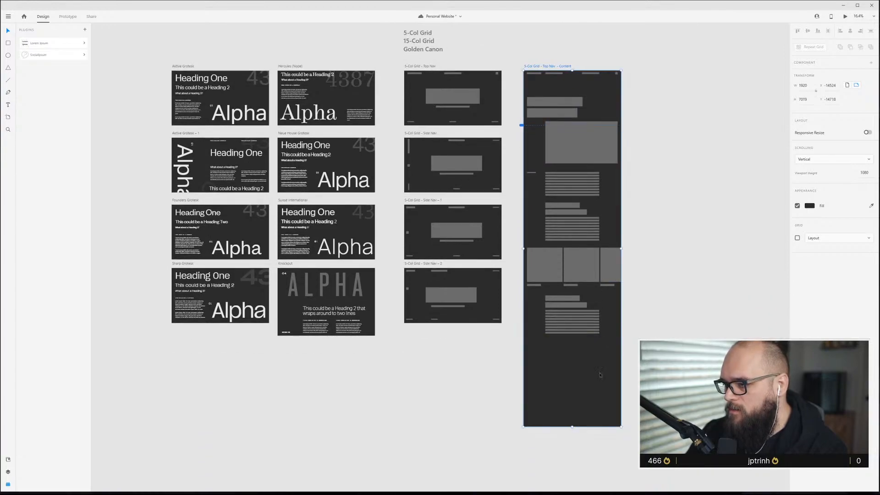
Duplicate the large hero image and place the copy below the lower text block.
left_click(589, 139)
left_click_drag(617, 203, 591, 376)
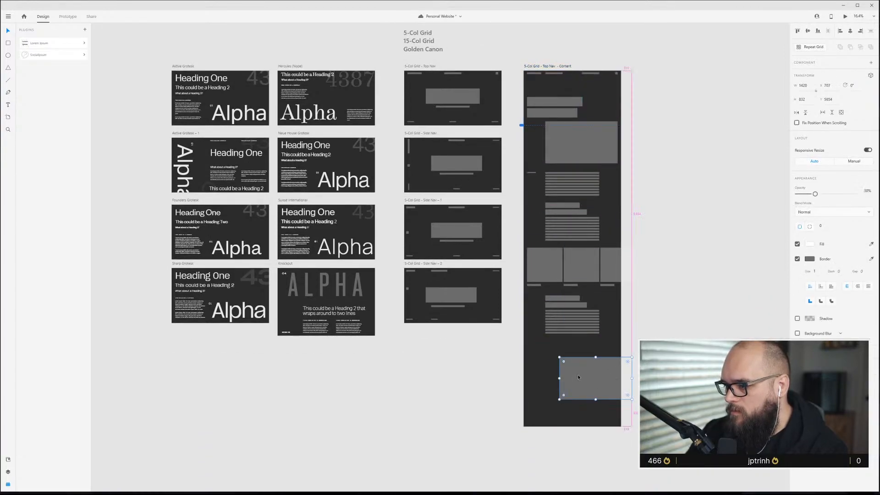
scroll(579, 376, "up", 4)
left_click_drag(620, 416, 622, 353)
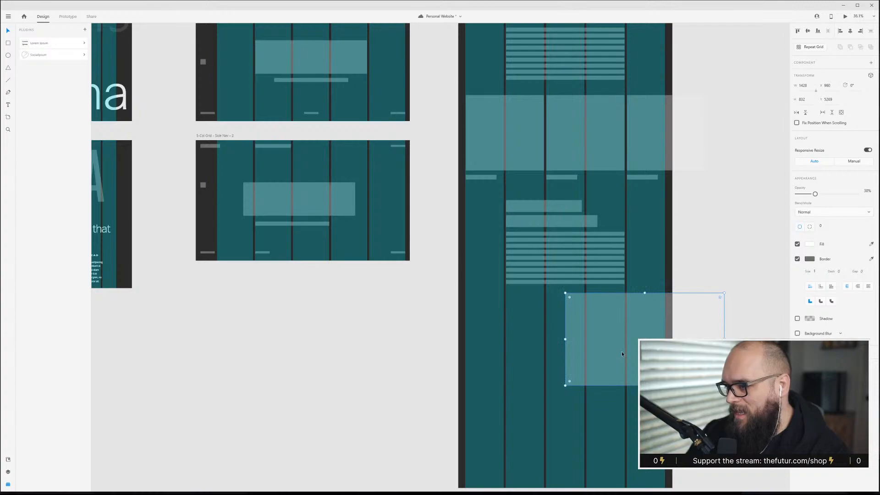
scroll(622, 353, "up", 3)
left_click_drag(629, 320, 690, 330)
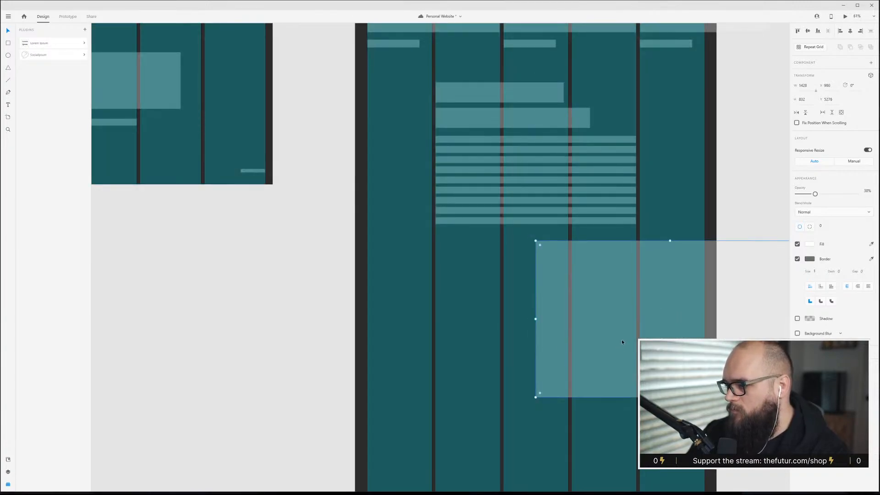
Resize and arrange the copied image into two side-by-side images spanning the columns of the lower section.
scroll(622, 340, "right", 3)
left_click_drag(681, 319, 580, 320)
left_click_drag(523, 322, 414, 319)
left_click(367, 324, "shift")
left_click_drag(474, 283, 366, 201)
scroll(536, 321, "up", 3)
left_click(516, 199)
scroll(508, 252, "up", 5)
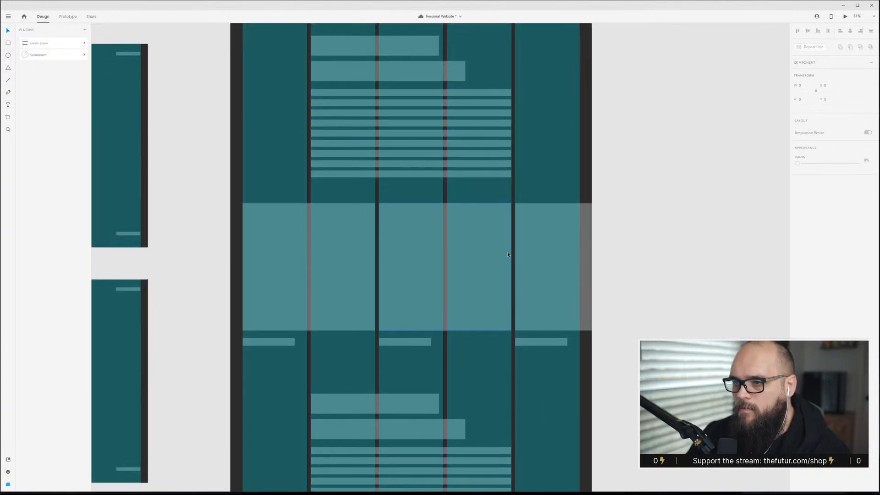
Hide the layout grid and review the lower section of the content artboard.
key("ctrl+shift+apostrophe")
scroll(496, 250, "down", 3)
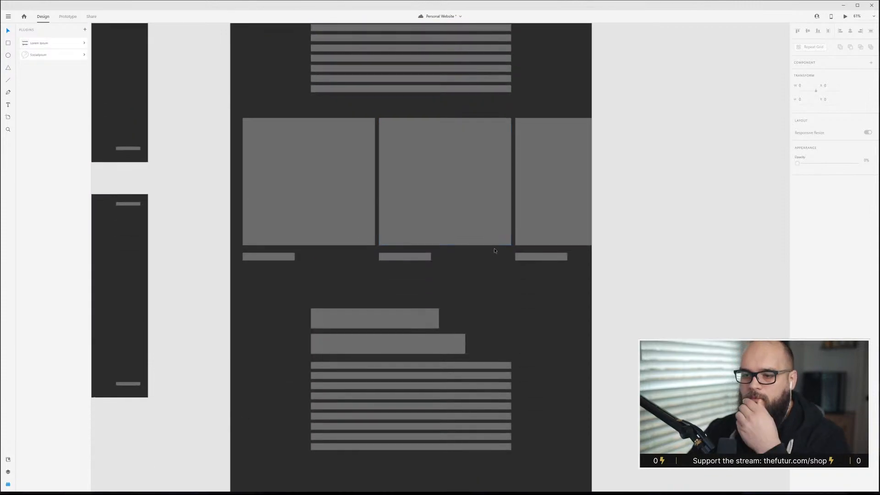
scroll(489, 239, "down", 5)
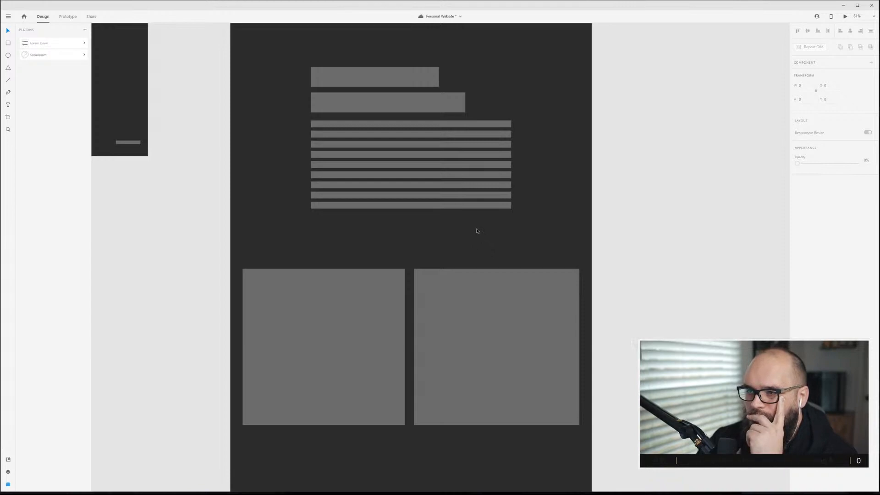
scroll(477, 230, "up", 2)
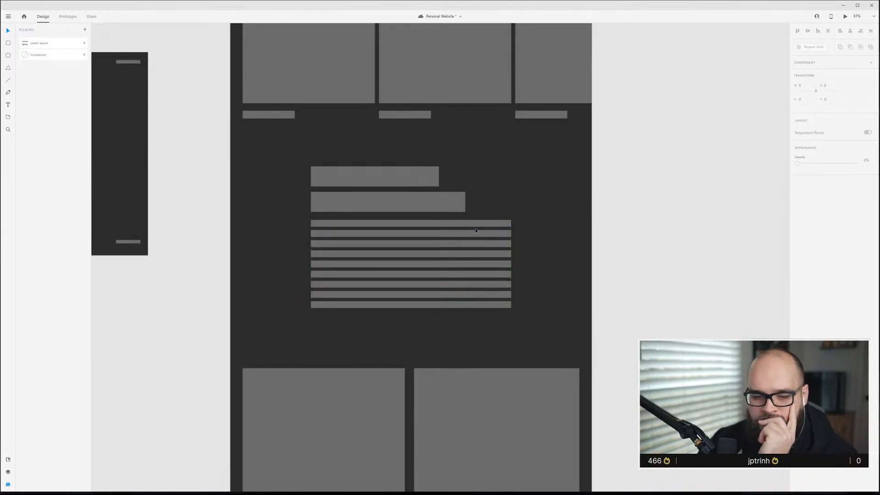
scroll(476, 230, "up", 1)
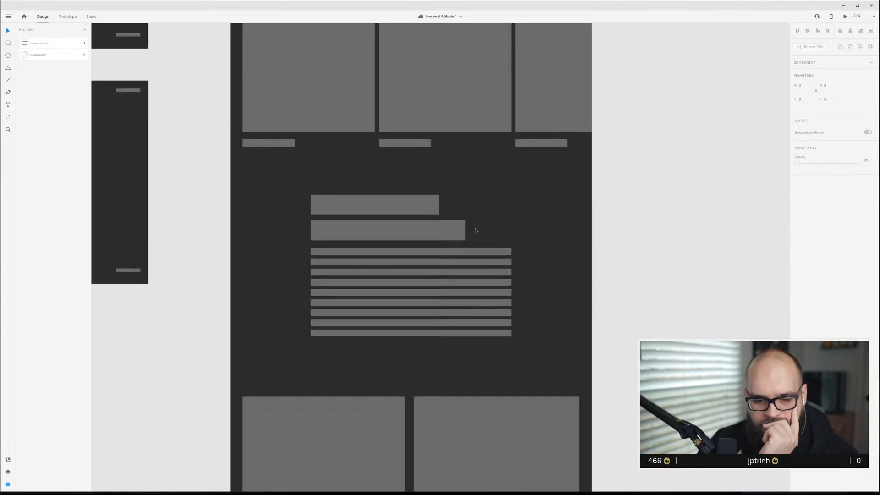
scroll(476, 231, "down", 1)
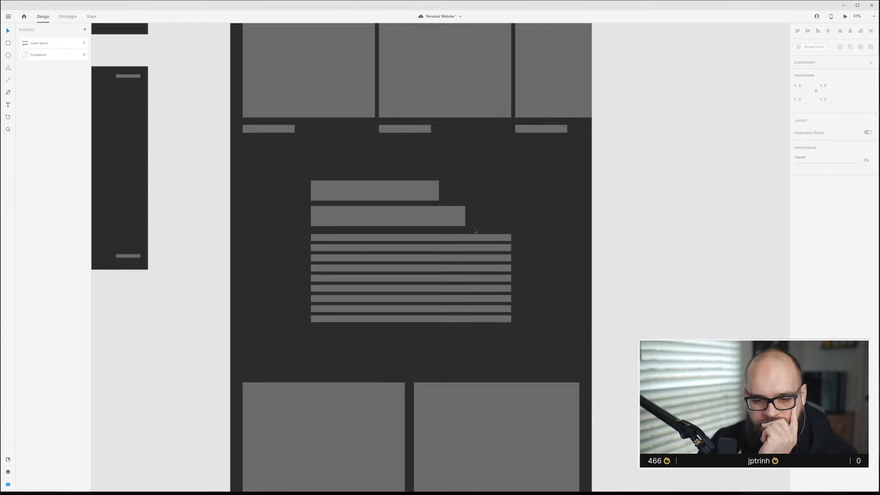
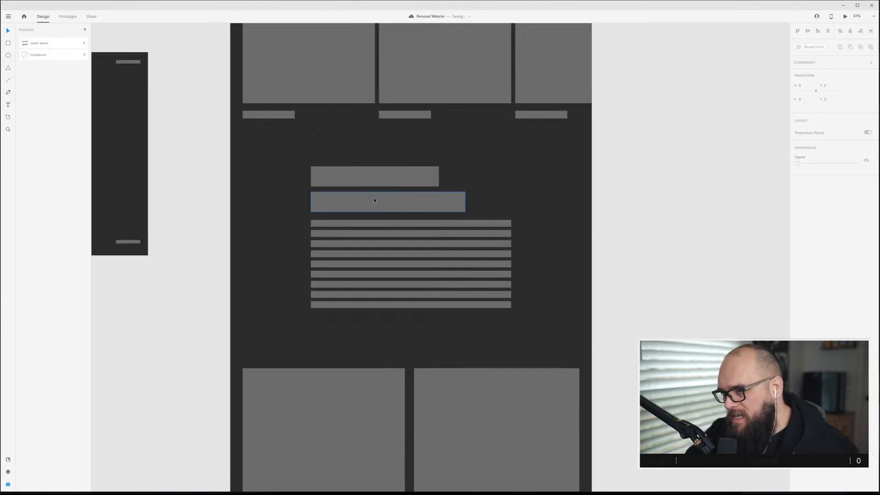
Copy a caption bar below the right lower image, aligning it to the image's right edge.
scroll(376, 207, "down", 4)
scroll(379, 219, "down", 1)
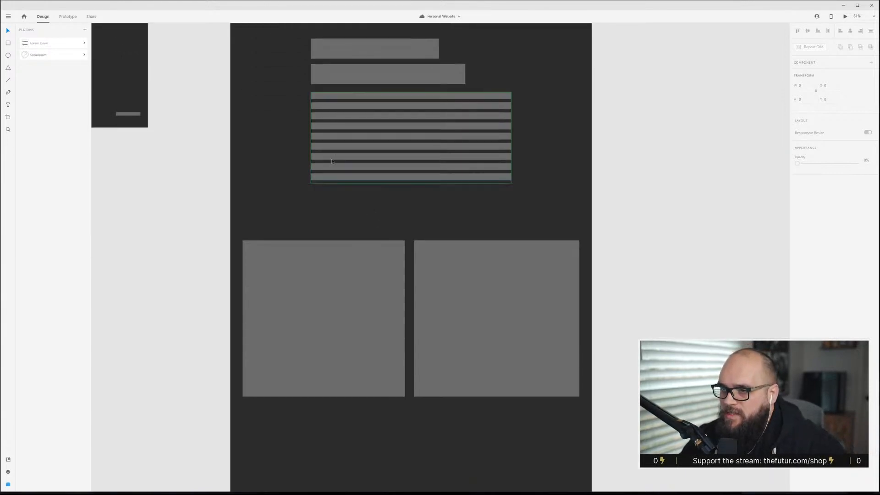
scroll(284, 134, "down", 3)
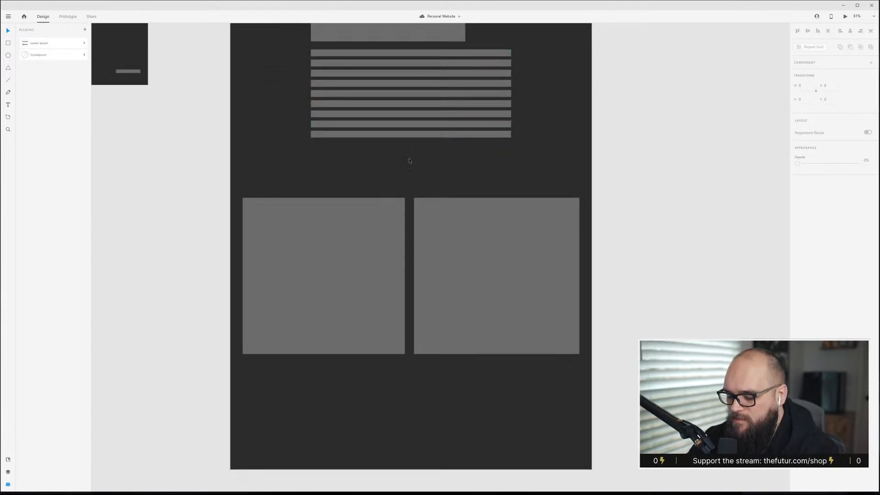
scroll(425, 230, "down", 2)
scroll(425, 231, "down", 2)
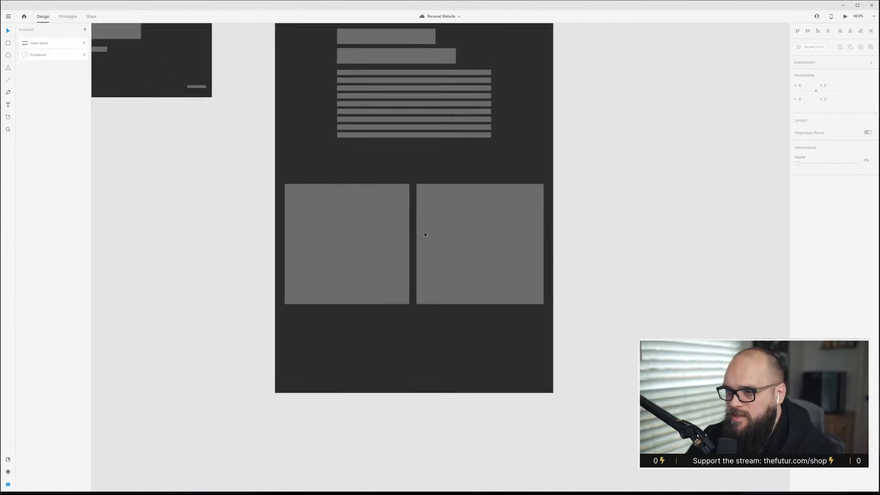
scroll(424, 233, "up", 5)
scroll(425, 233, "up", 3)
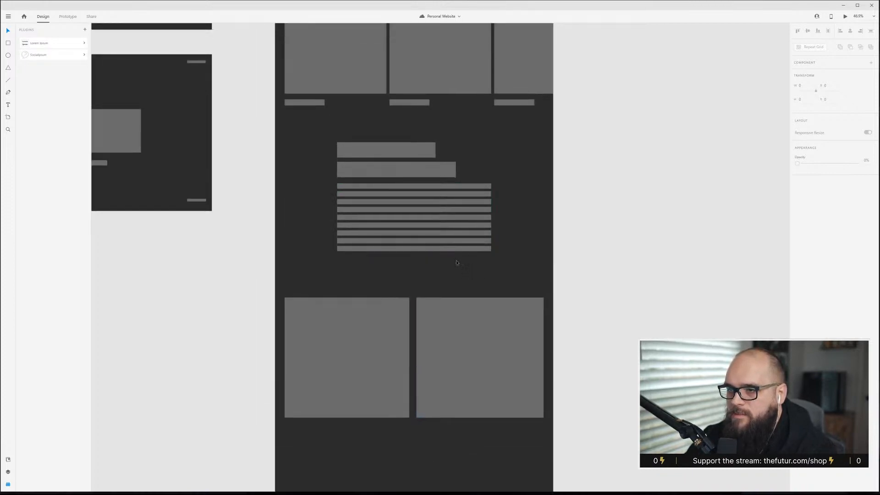
left_click_drag(321, 99, 527, 434)
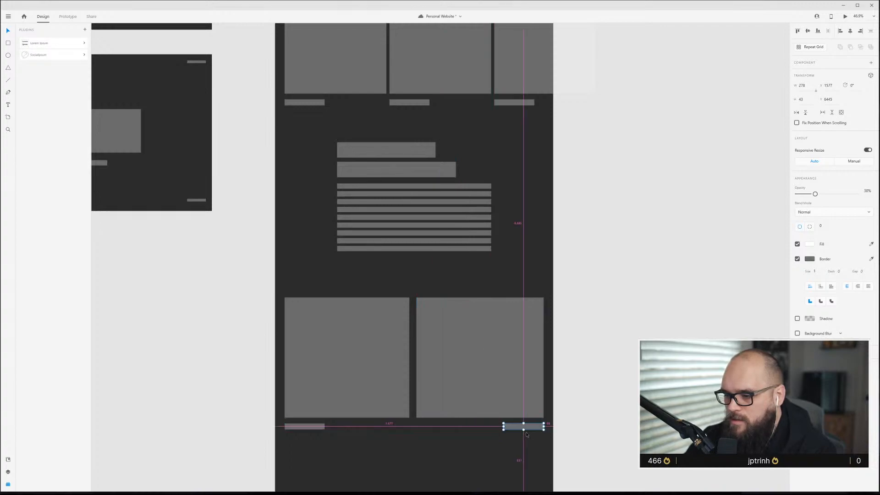
left_click(609, 407)
key("ctrl+shift+'")
key("ctrl+shift+'")
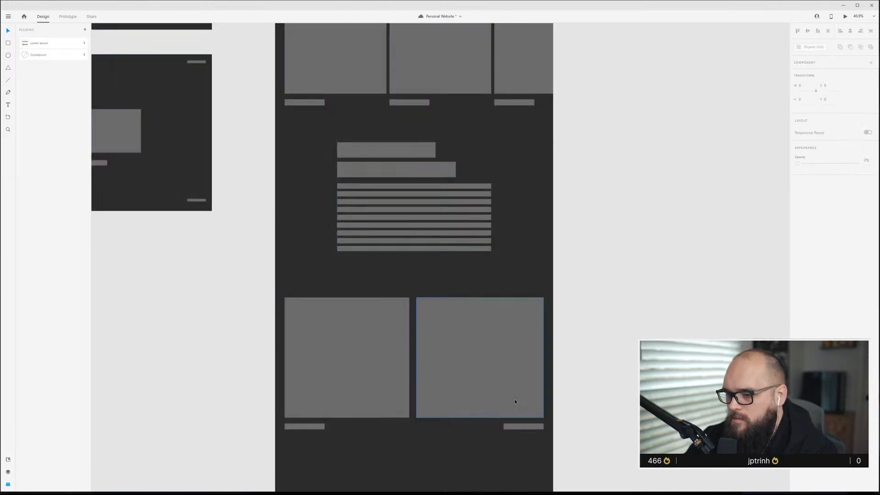
Widen the left lower image slightly so its edge meets the gap beside the right image.
left_click(375, 358)
left_click_drag(409, 357, 414, 357)
left_click(438, 358)
key("Escape")
Select the footer items at the bottom of the content artboard and realign them to the grid columns.
scroll(408, 411, "up", 3)
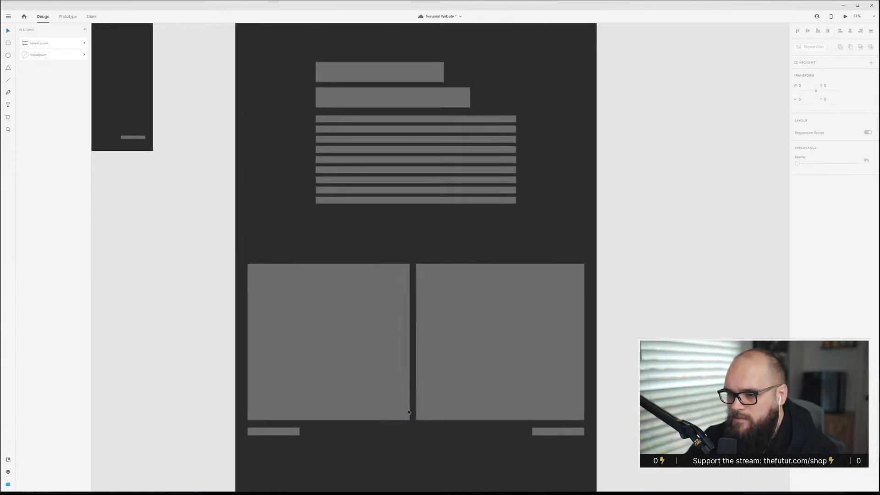
scroll(449, 453, "down", 5)
scroll(448, 450, "up", 3)
scroll(447, 446, "down", 3)
scroll(446, 445, "down", 2)
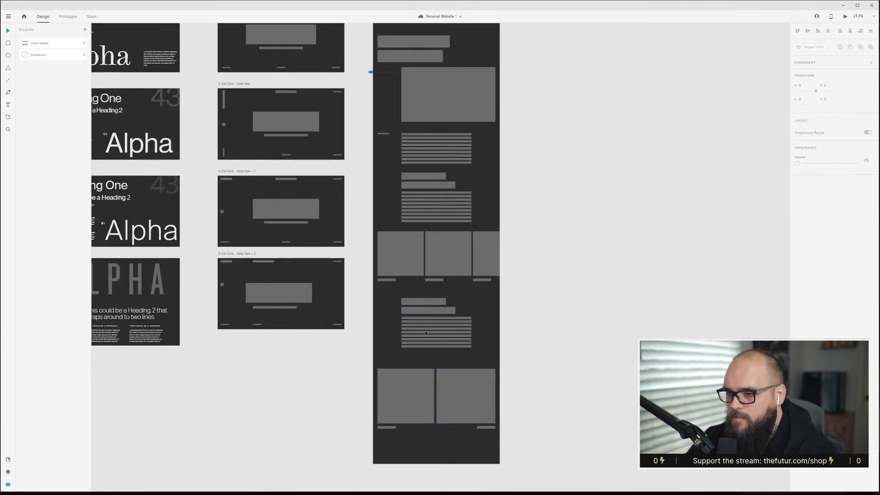
left_click_drag(351, 340, 400, 468)
scroll(400, 467, "up", 5)
scroll(370, 368, "down", 2)
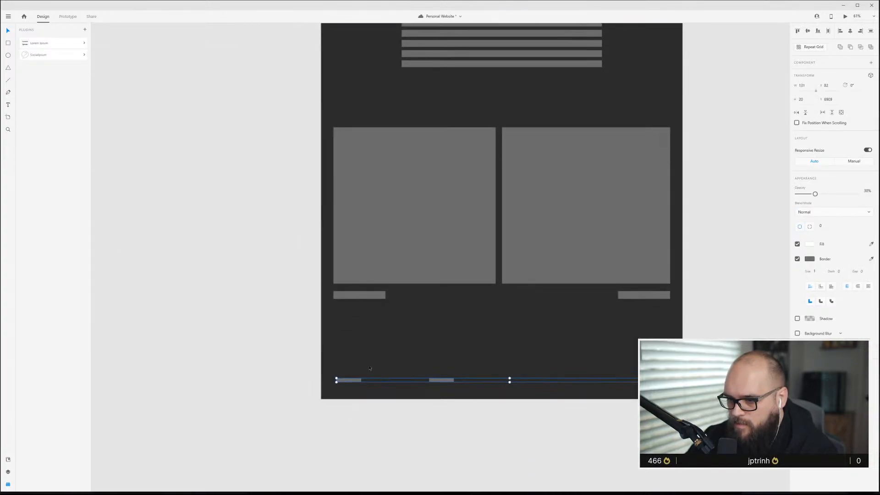
key("ctrl+shift+apostrophe")
left_click_drag(346, 381, 345, 387)
left_click(419, 375)
left_click_drag(430, 387, 406, 386)
left_click(423, 368)
left_click_drag(653, 386, 659, 387)
left_click(620, 373)
left_click_drag(638, 417, 415, 382)
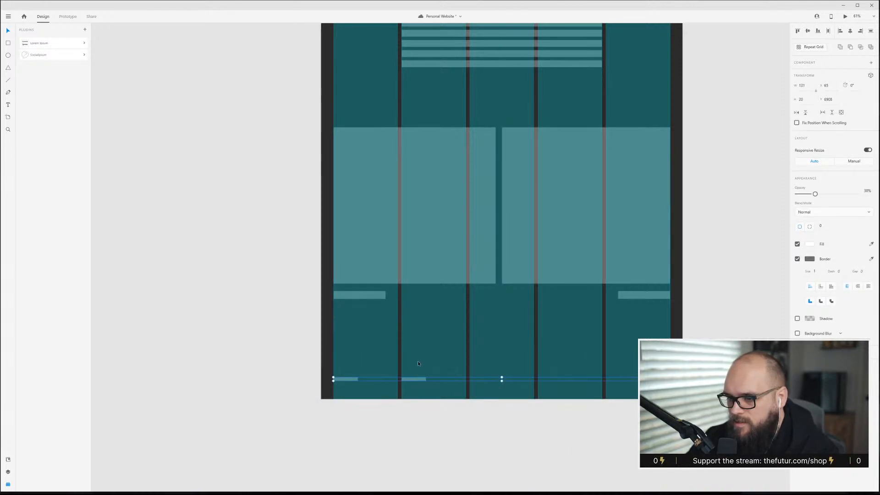
left_click(417, 361)
Duplicate the content artboard and place the copy beside the original.
scroll(521, 425, "down", 3)
scroll(514, 415, "up", 5)
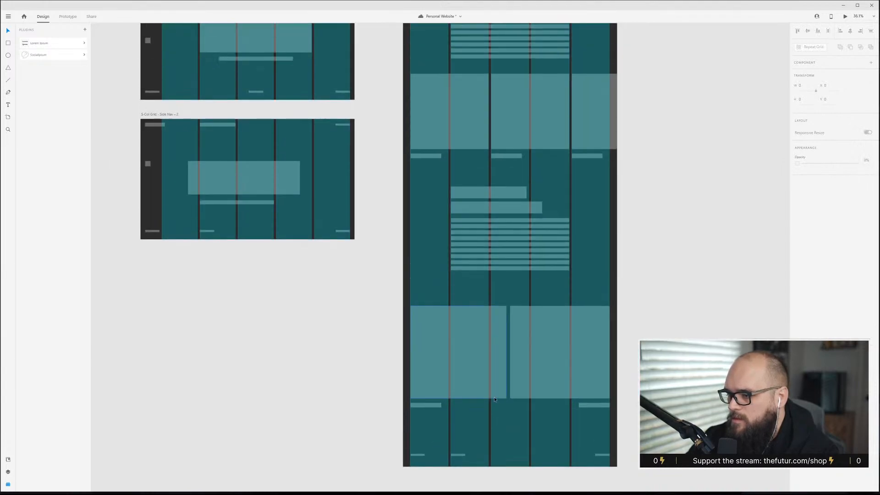
scroll(499, 401, "up", 5)
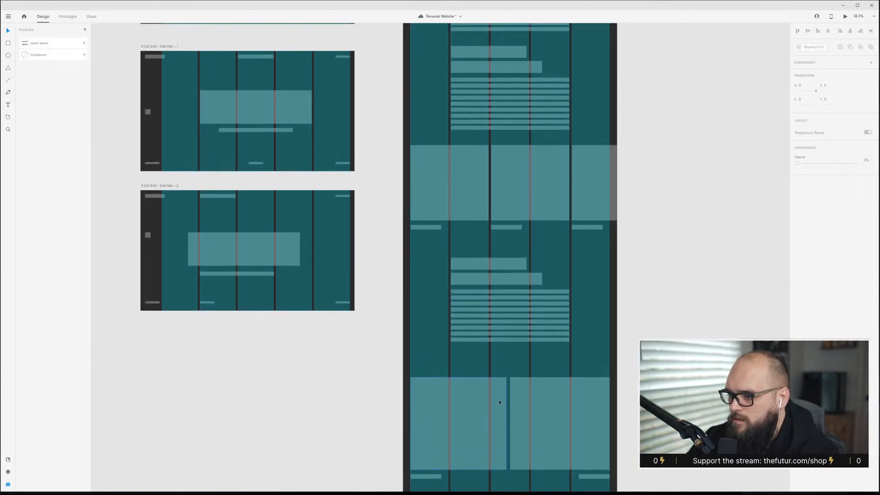
scroll(498, 405, "up", 1)
key("ctrl+shift+apostrophe")
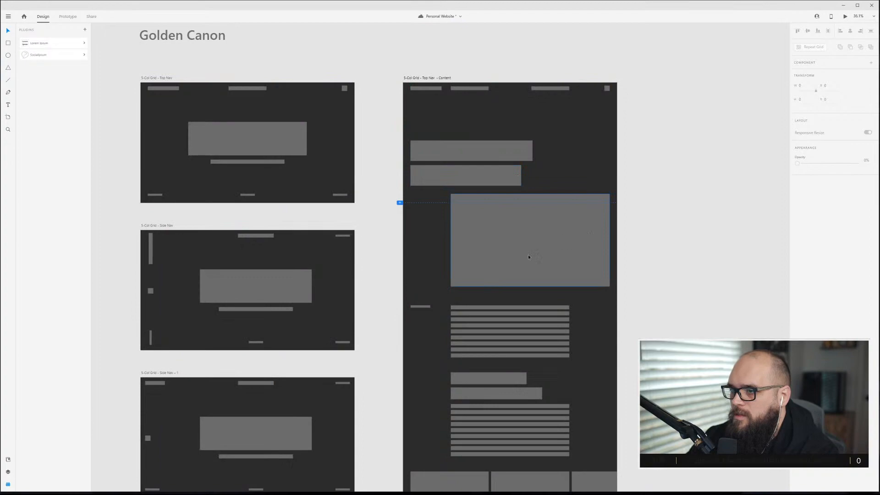
left_click(444, 79)
left_click_drag(429, 79, 661, 79)
left_click(675, 66)
scroll(680, 168, "right", 4)
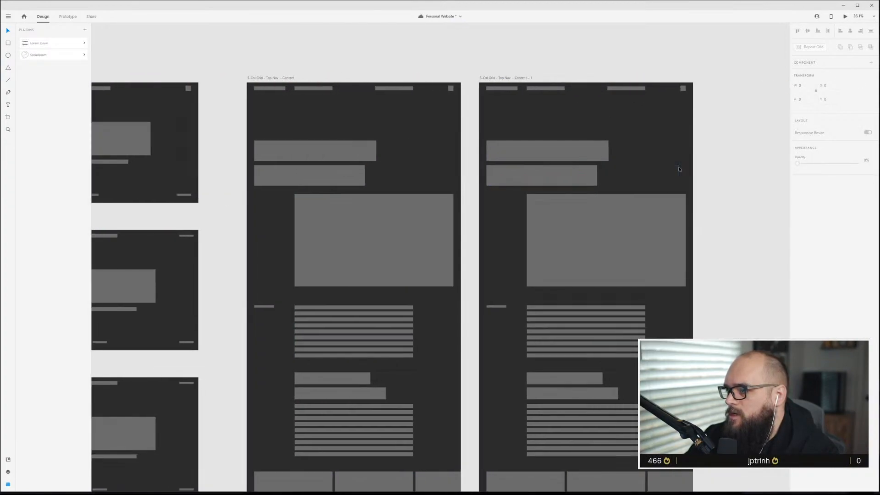
Delete all body content below the nav from the duplicated artboard.
scroll(649, 272, "down", 5)
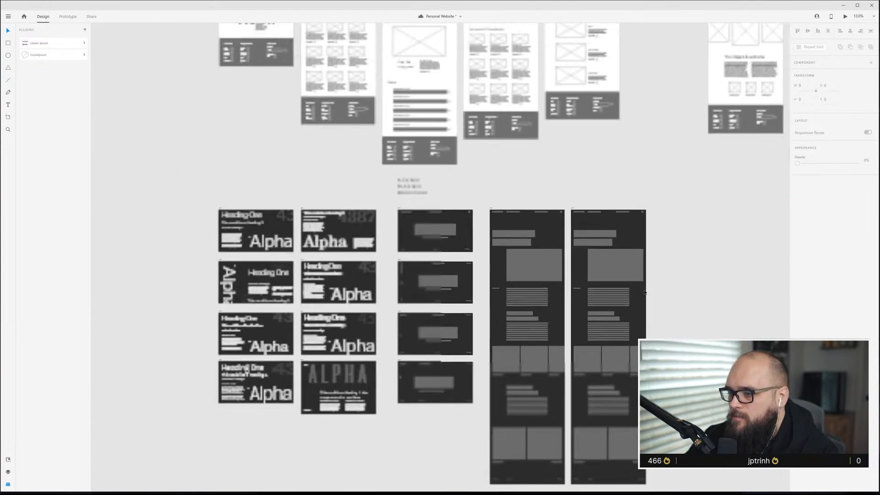
left_click_drag(660, 468, 576, 224)
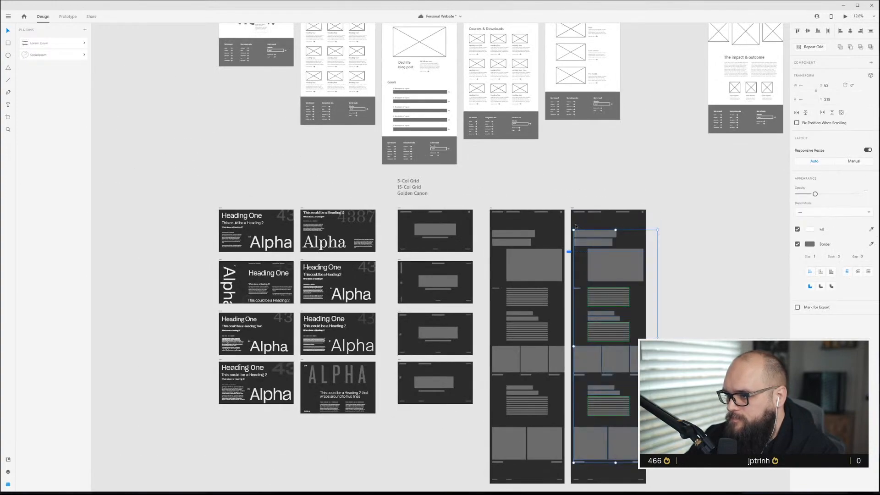
key("Delete")
Rework the original content artboard's top nav: delete the third link bar and enlarge the logo block.
scroll(577, 226, "up", 10)
scroll(592, 228, "right", 3)
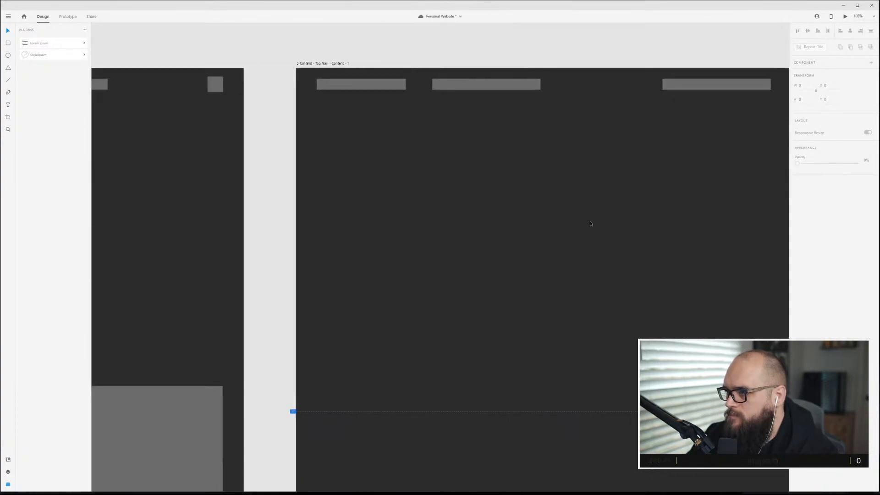
scroll(590, 222, "down", 3)
left_click(667, 145)
left_click(615, 252)
scroll(524, 150, "left", 5)
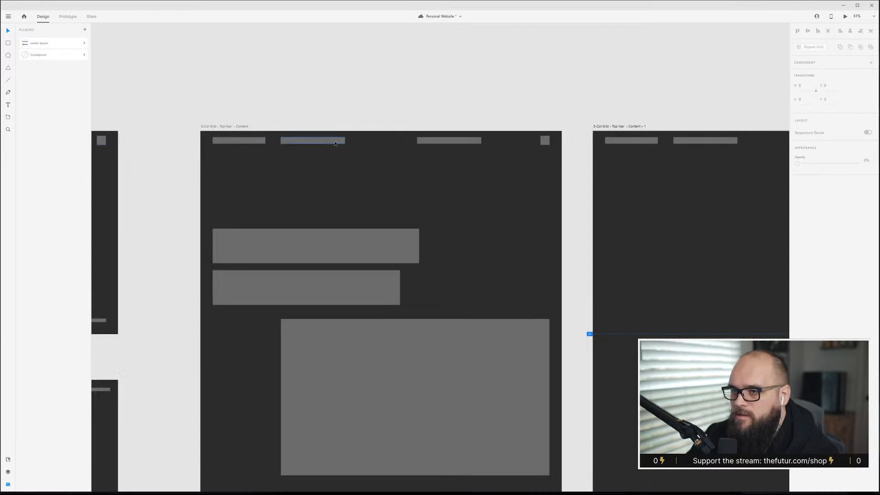
left_click(441, 140)
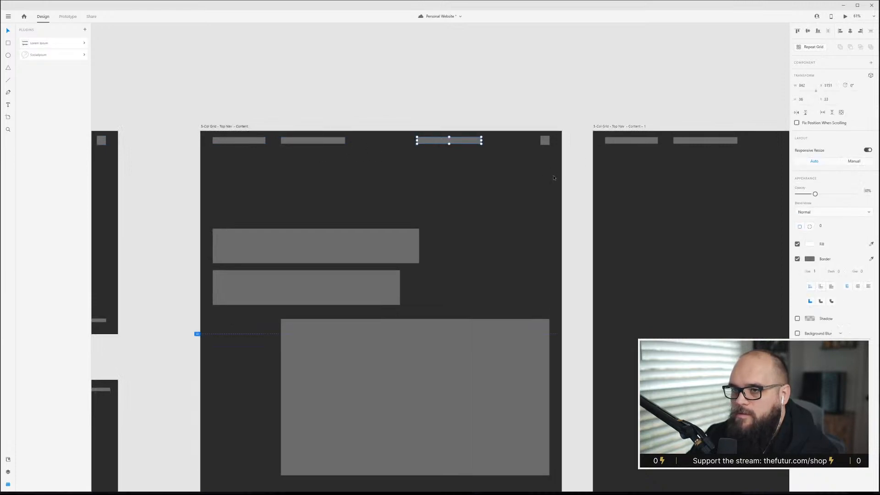
key("Delete")
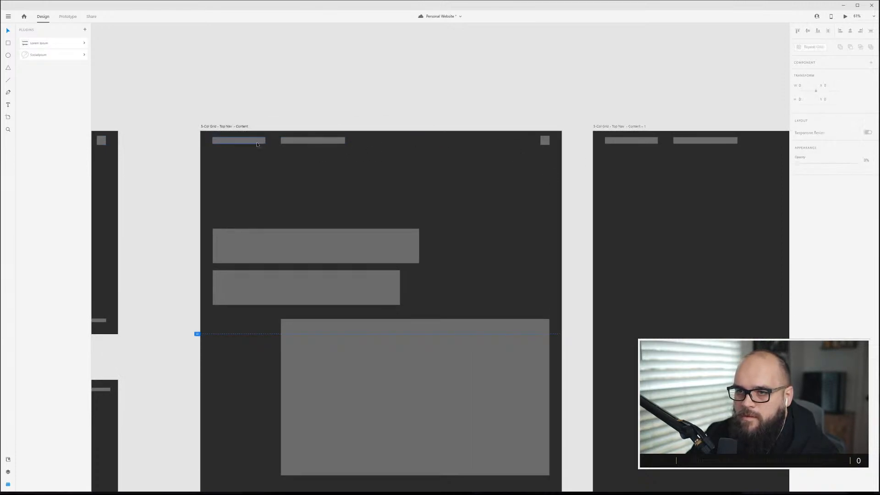
left_click(251, 139)
left_click_drag(238, 137, 249, 145)
left_click_drag(321, 140, 321, 141)
left_click_drag(543, 141, 543, 142)
left_click(530, 167)
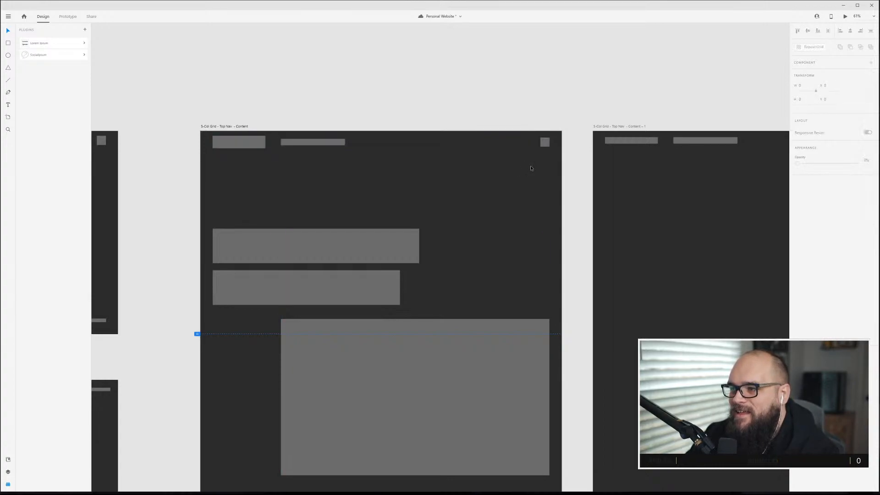
Delete the remaining nav bars from the duplicated artboard.
scroll(530, 168, "right", 5)
left_click_drag(613, 160, 273, 134)
key("Delete")
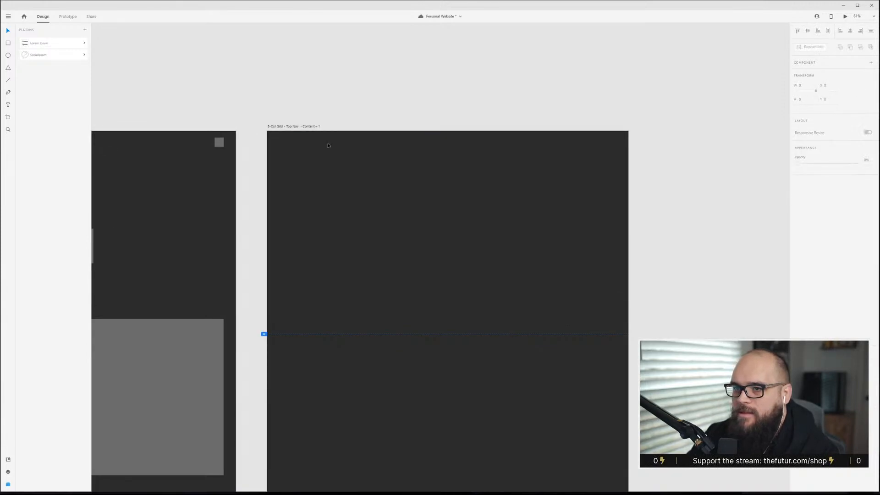
Copy the original content artboard's updated nav and paste it into the duplicated artboard.
scroll(327, 146, "down", 3)
scroll(297, 145, "left", 4)
left_click_drag(428, 148, 233, 136)
left_click(501, 152)
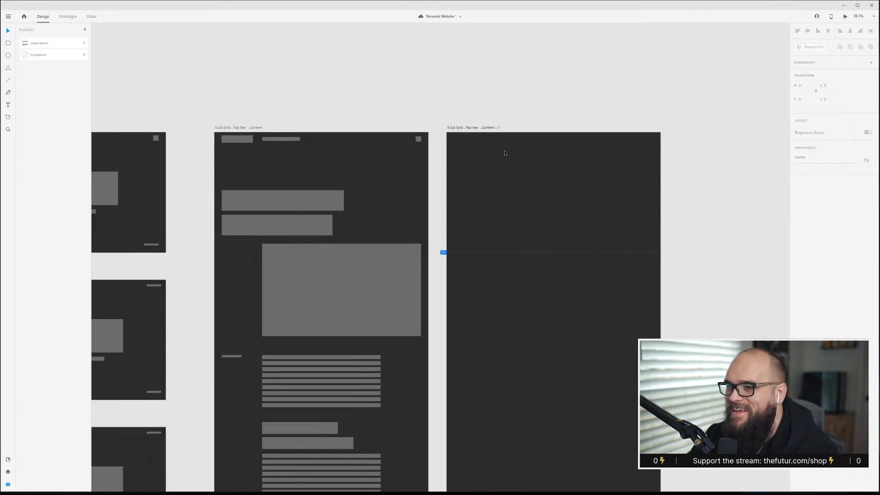
key("ctrl+v")
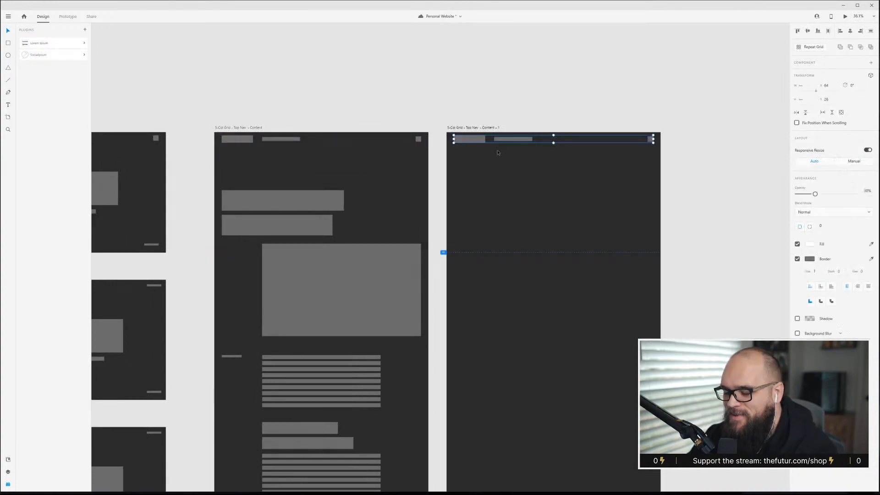
Copy the hero image into the duplicated artboard and stretch it across all five columns below the header.
left_click(558, 171)
left_click(393, 273)
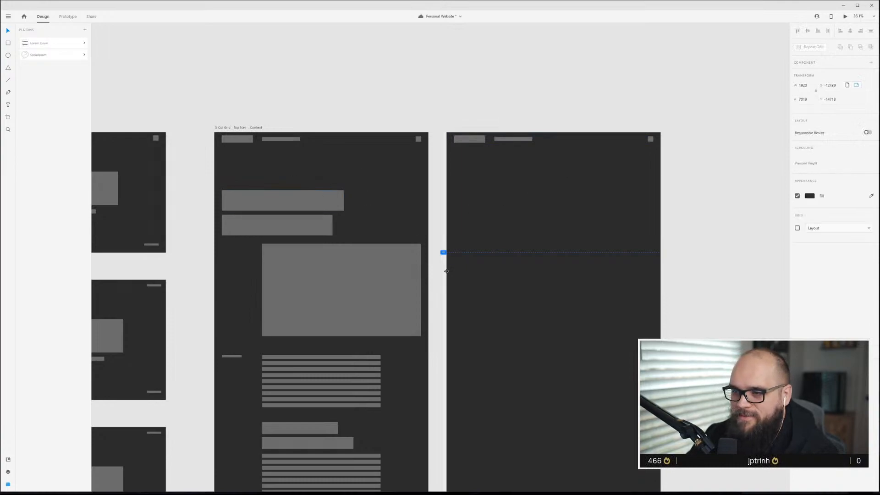
left_click_drag(303, 291, 503, 210)
key("ctrl+shift+apostrophe")
scroll(583, 223, "up", 5)
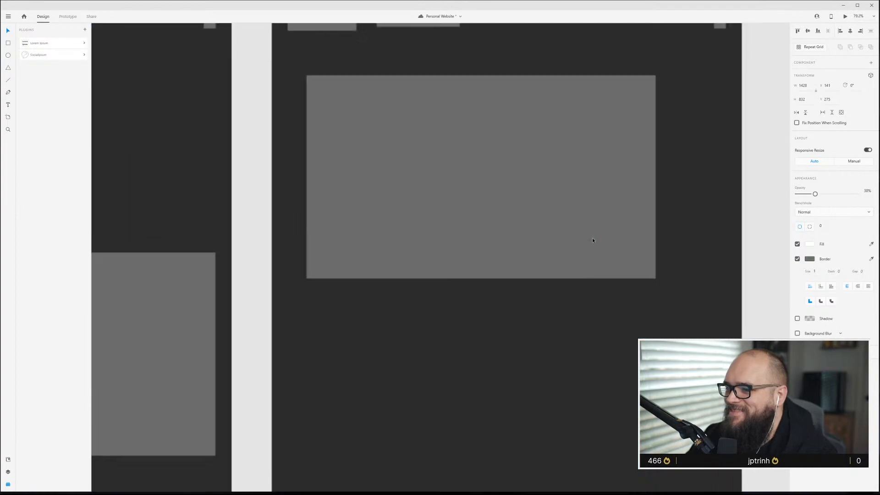
left_click_drag(416, 224, 395, 183)
scroll(459, 269, "right", 3)
left_click_drag(480, 269, 601, 330)
left_click_drag(601, 65, 585, 73)
left_click_drag(509, 151, 504, 273)
left_click(426, 183)
Copy the nav link bar into a row of three link bars above the hero image.
left_click(285, 80)
left_click_drag(285, 81, 454, 201)
key("Escape")
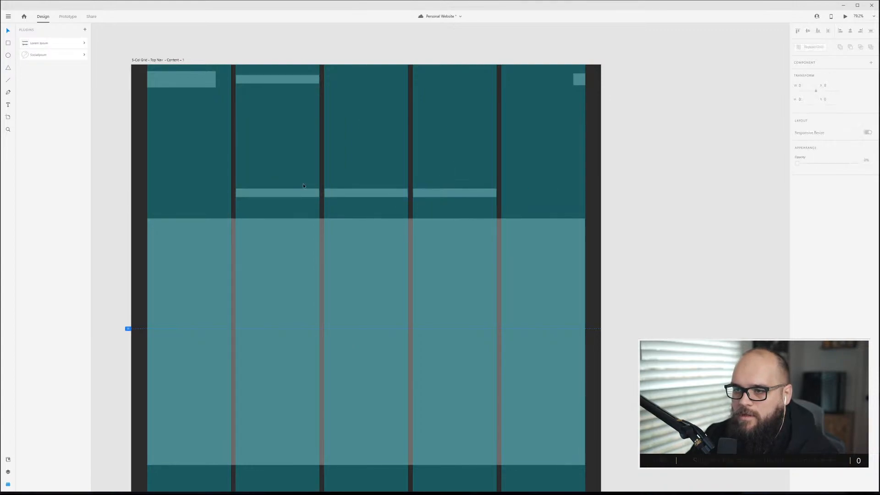
Set the duplicated artboard's layout grid gutter width to 60.
key("ctrl+shift+apostrophe")
scroll(304, 186, "down", 3)
scroll(307, 183, "up", 5)
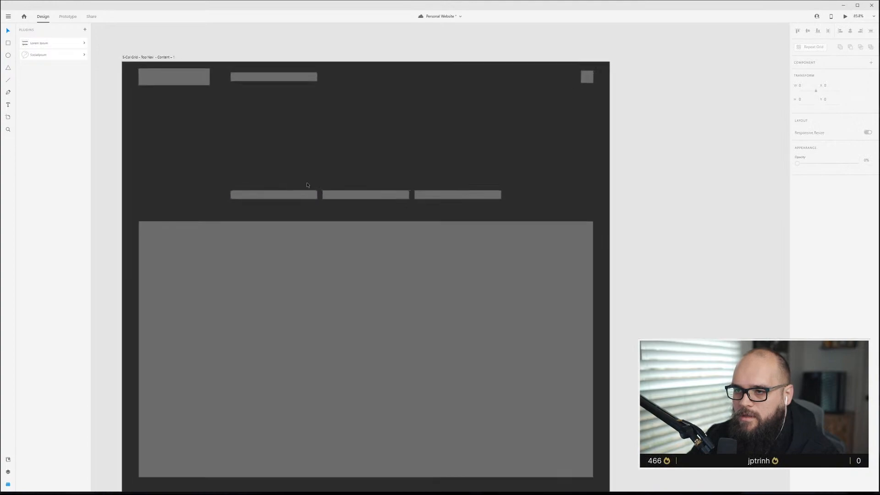
key("ctrl+shift+apostrophe")
scroll(288, 140, "down", 3)
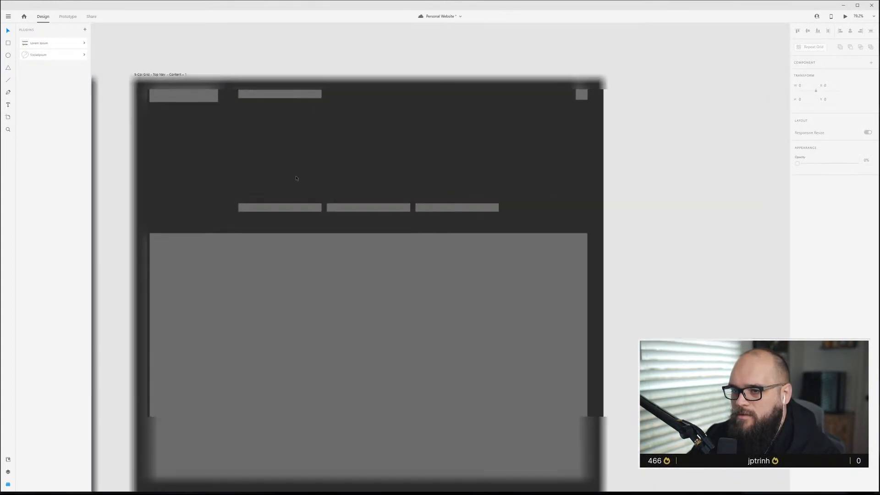
left_click(182, 74)
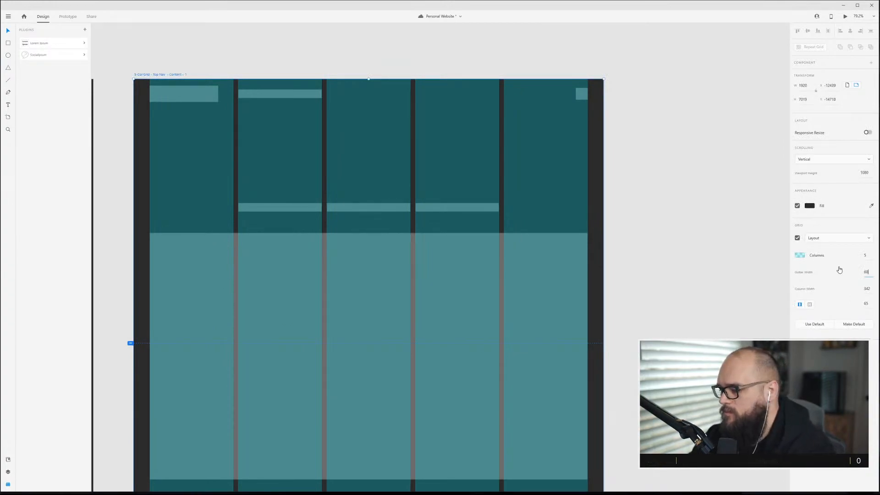
type("60")
key("Return")
left_click(396, 187)
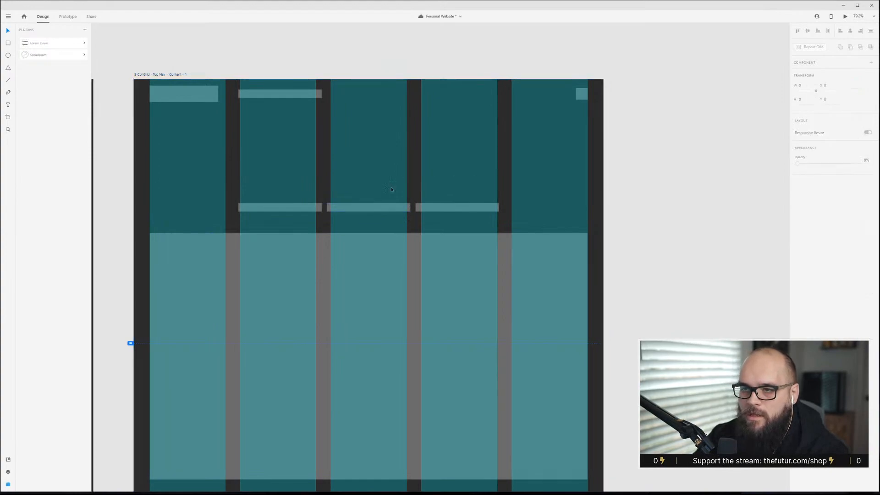
Realign the nav link and the three link bars to the wider grid columns.
left_click_drag(248, 95, 250, 94)
left_click(284, 146)
left_click_drag(315, 208, 351, 210)
left_click_drag(414, 207, 499, 208)
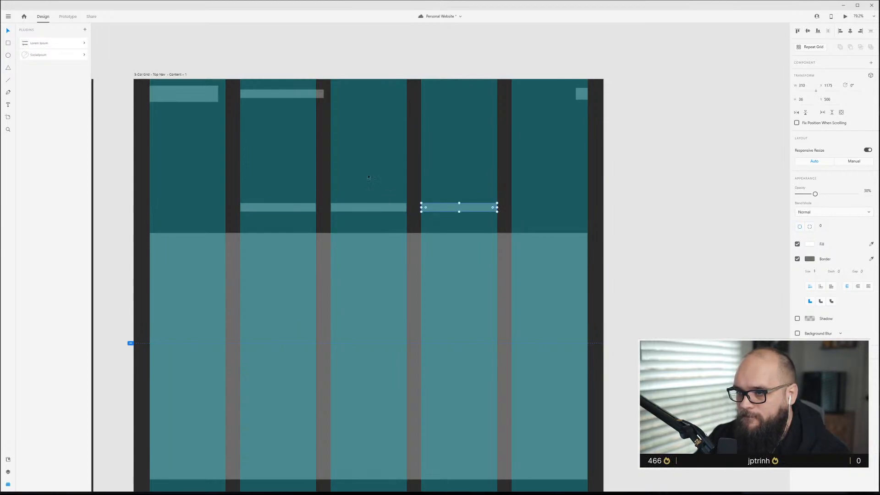
left_click(376, 182)
key("ctrl+shift+apostrophe")
Shorten the three link bars to varied widths within their grid columns.
left_click(286, 207)
left_click(293, 181)
left_click(293, 208)
left_click(359, 204, "shift")
left_click(433, 206, "shift")
left_click_drag(369, 212, 369, 209)
left_click(362, 180)
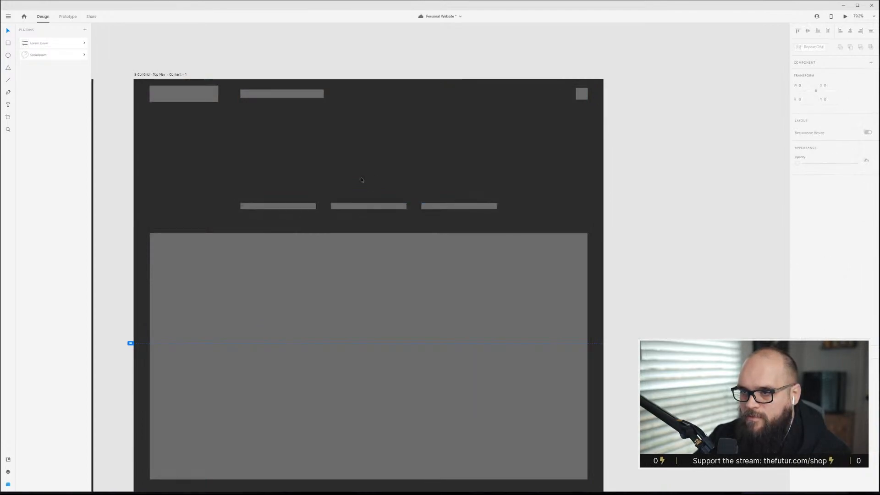
left_click(306, 203)
left_click_drag(316, 206, 303, 205)
left_click(399, 205)
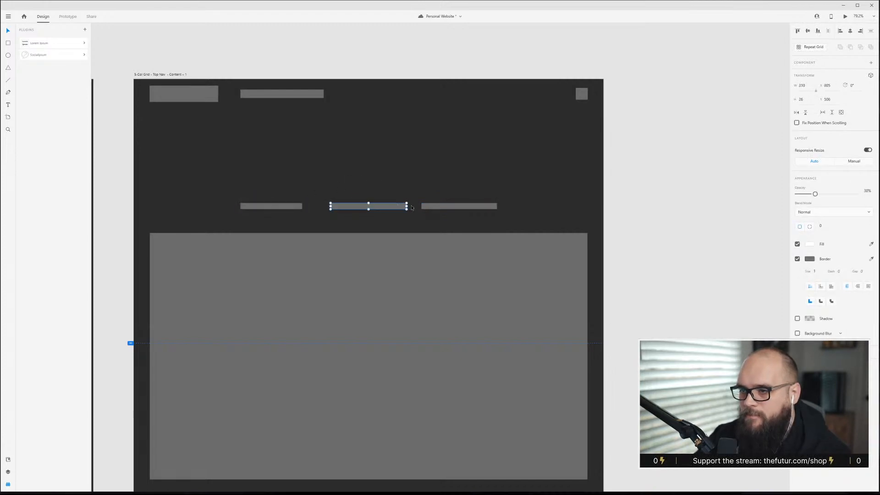
left_click_drag(405, 208, 385, 206)
left_click(456, 208)
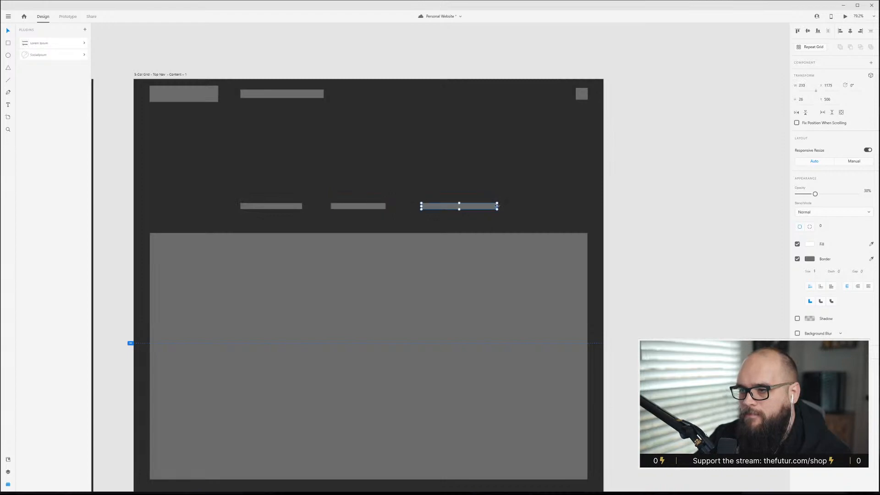
left_click_drag(497, 206, 451, 207)
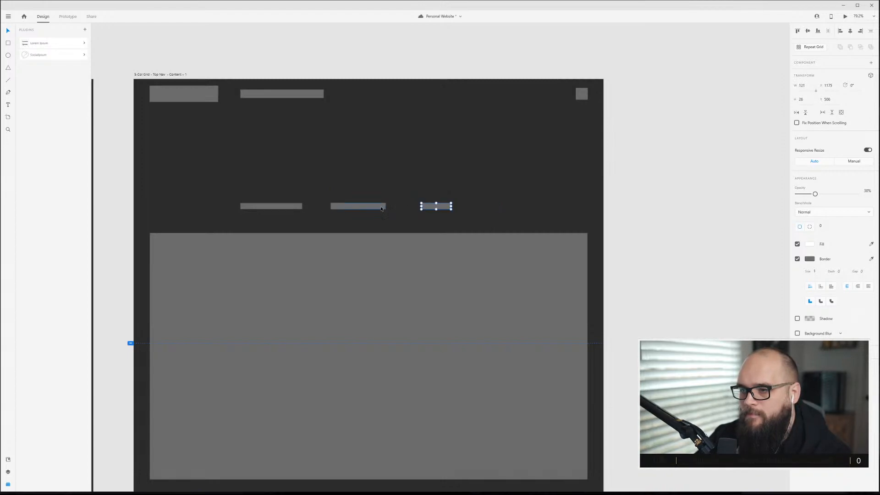
left_click(385, 207)
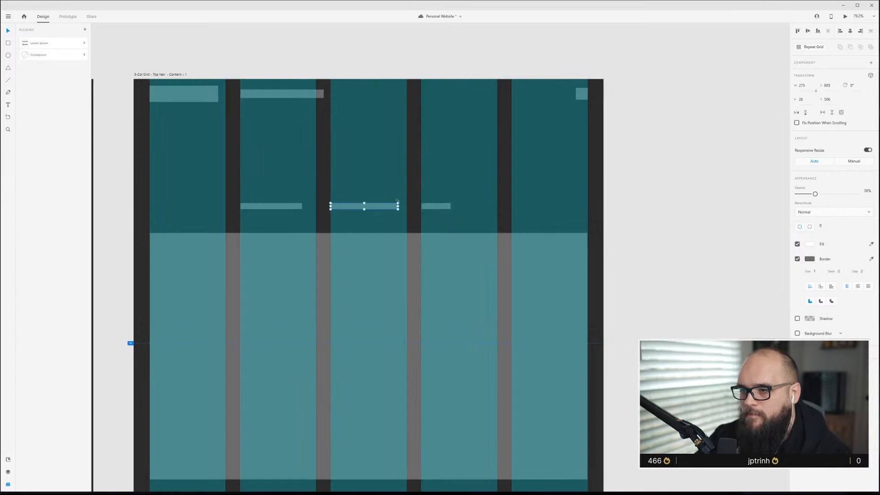
key("Escape")
Move the hero image down on the duplicated artboard to open space above it.
scroll(395, 343, "down", 3)
scroll(394, 343, "down", 3)
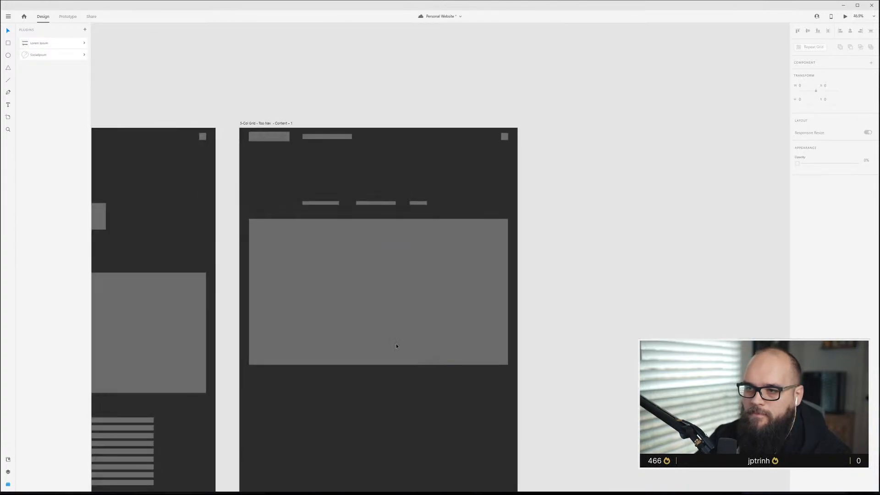
scroll(394, 345, "down", 1)
left_click(326, 348)
scroll(323, 350, "down", 3)
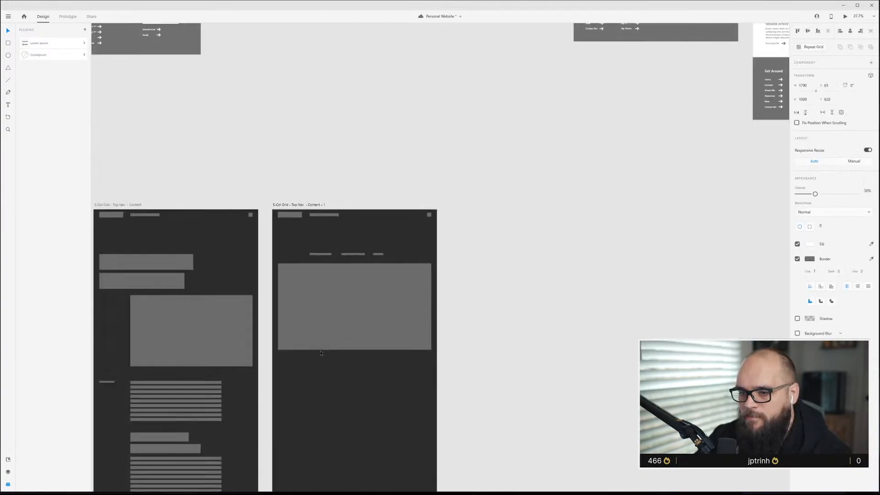
scroll(321, 353, "left", 4)
scroll(449, 351, "up", 4)
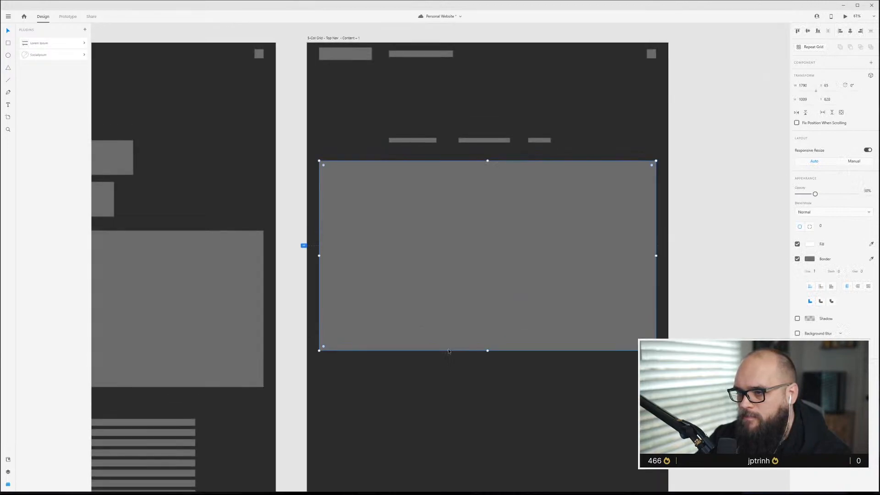
scroll(448, 351, "up", 3)
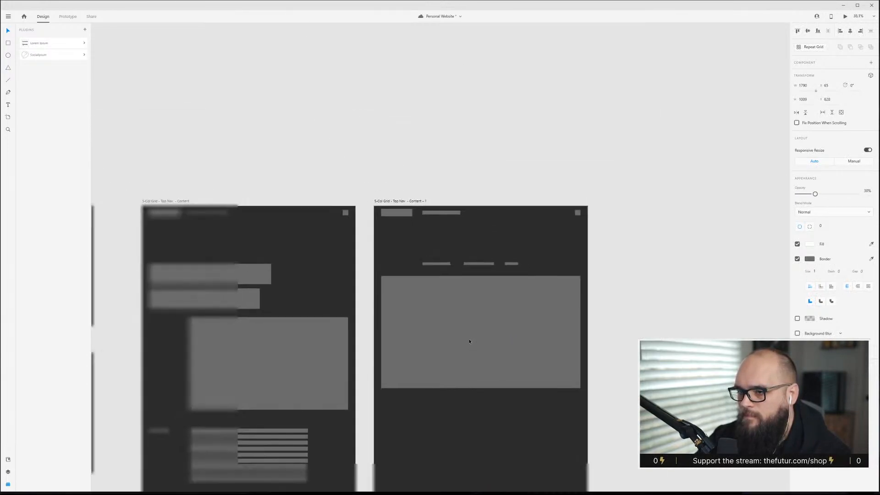
scroll(471, 340, "down", 3)
left_click(481, 248)
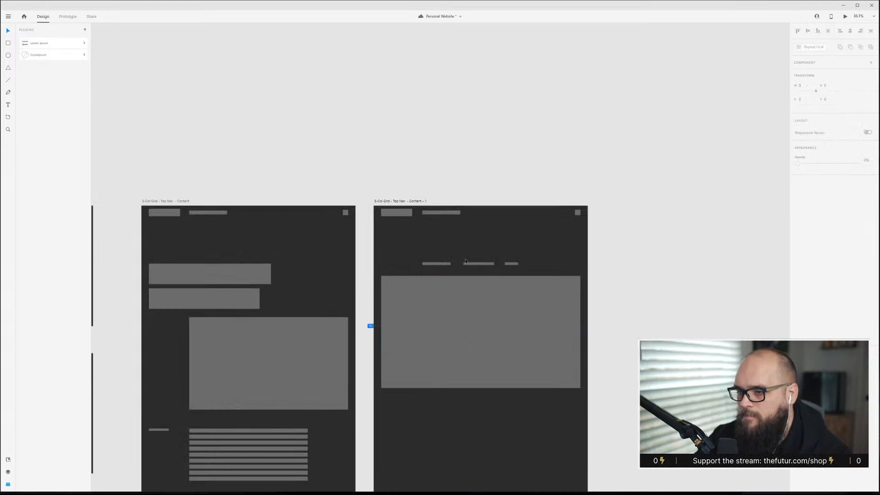
scroll(454, 272, "up", 4)
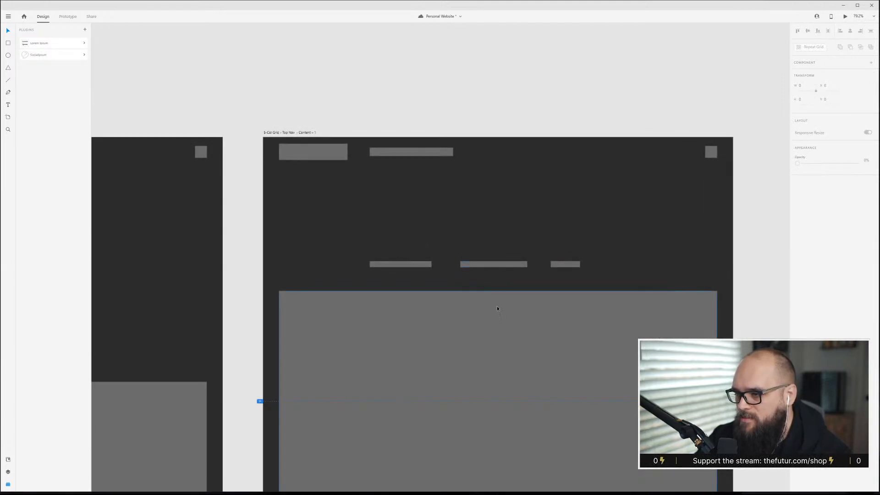
scroll(494, 304, "down", 3)
left_click(484, 297)
left_click_drag(485, 297, 484, 346)
Move the link bars down and copy the two title blocks from the neighbouring content artboard above them.
left_click(420, 234)
left_click(498, 247)
left_click_drag(504, 251, 504, 299)
left_click(460, 282)
left_click(176, 268)
left_click(167, 285, "shift")
left_click_drag(166, 260, 521, 238)
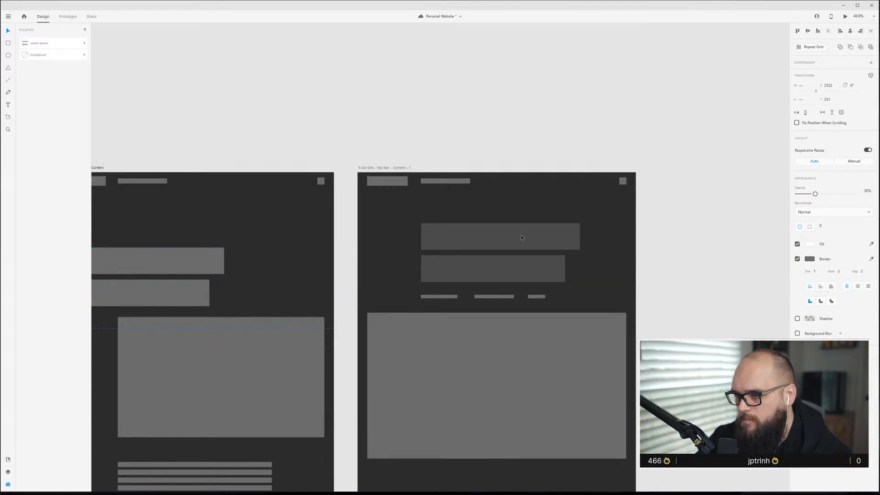
Move the row of link bars above the two title blocks.
left_click(523, 304)
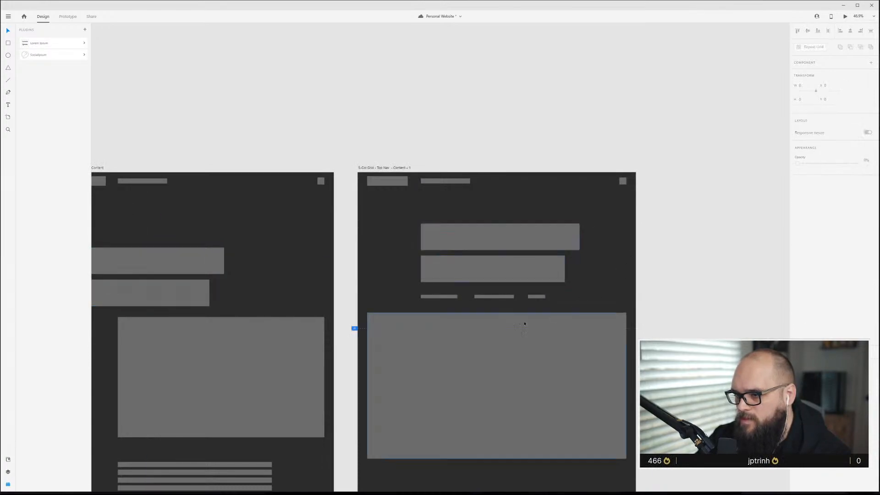
left_click(438, 297)
left_click(494, 297, "shift")
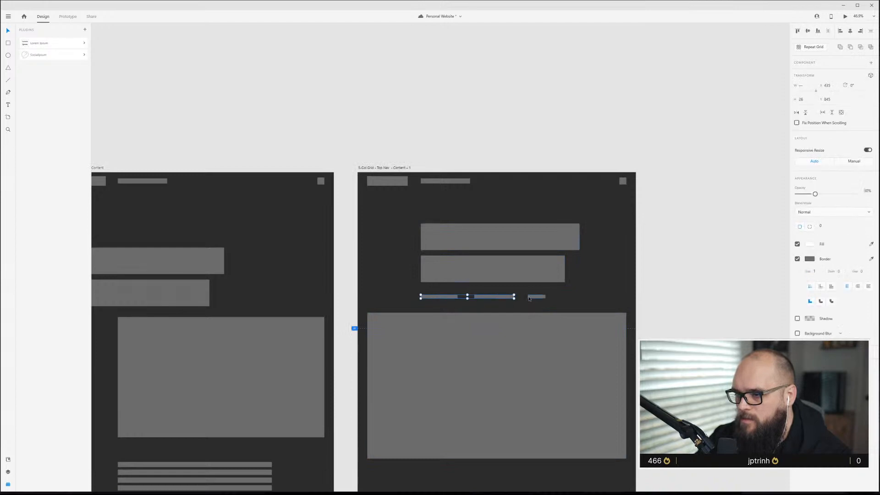
left_click_drag(531, 299, 532, 216)
left_click_drag(402, 209, 518, 265)
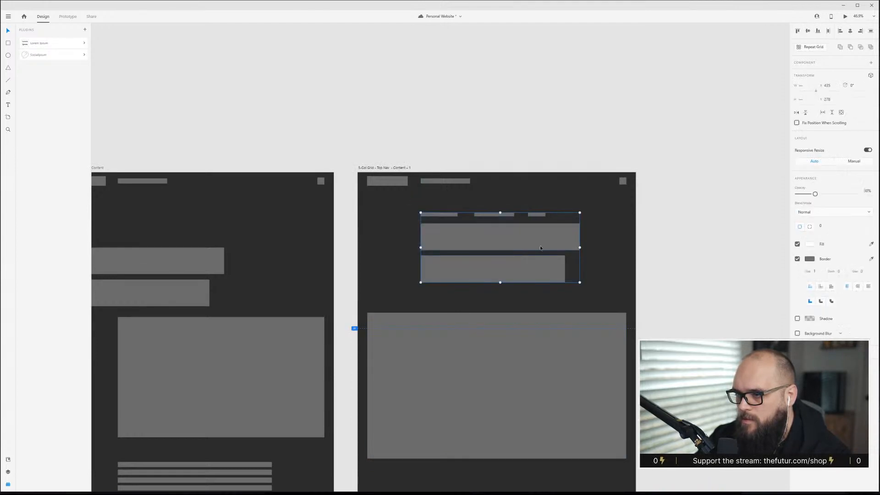
left_click(566, 259)
left_click_drag(427, 207, 546, 285)
left_click(547, 216)
scroll(510, 276, "up", 4)
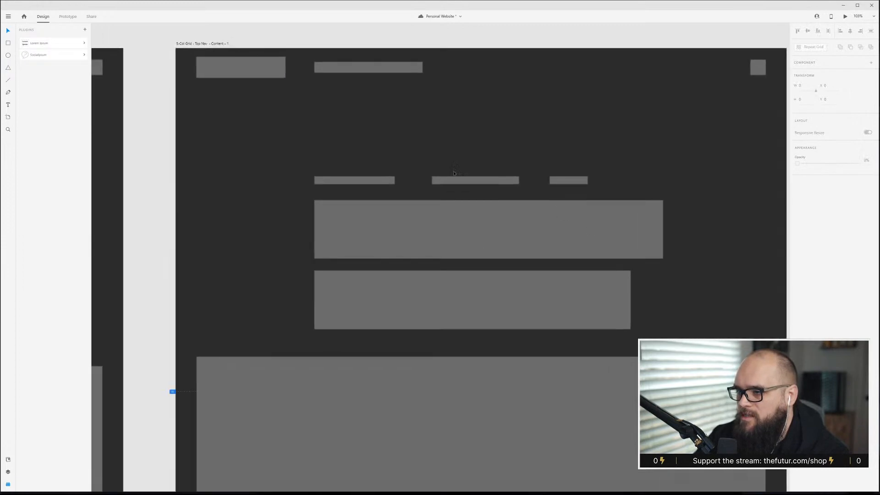
Nudge the hero image and shift the title blocks up closer to the link bars.
scroll(437, 285, "down", 2)
key("ctrl+shift+apostrophe")
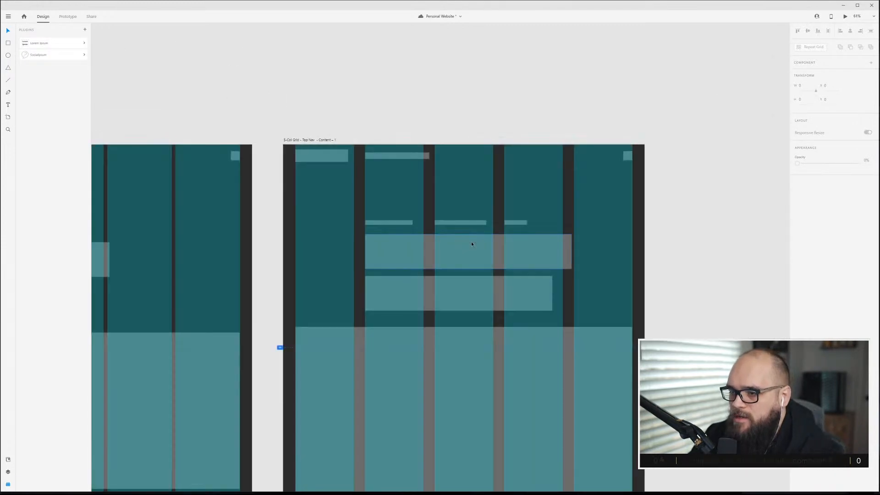
key("ctrl+shift+apostrophe")
scroll(486, 259, "down", 3)
scroll(486, 259, "down", 3)
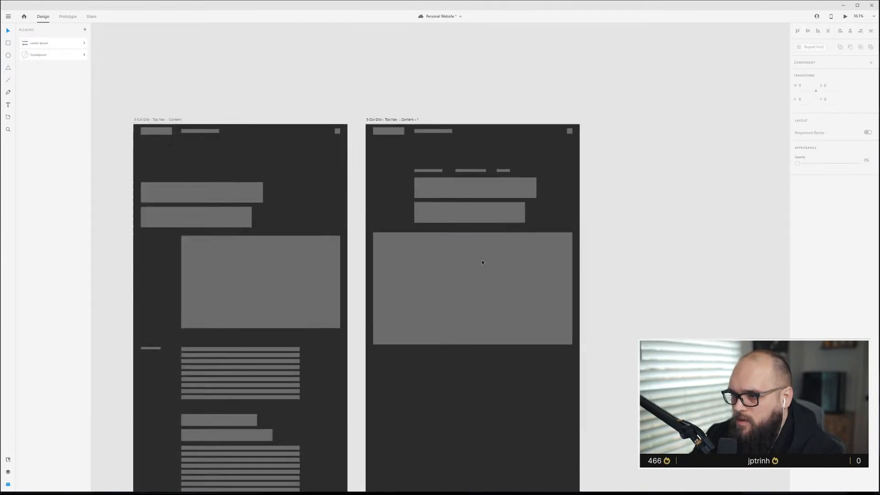
left_click(477, 283)
left_click_drag(478, 284, 478, 286)
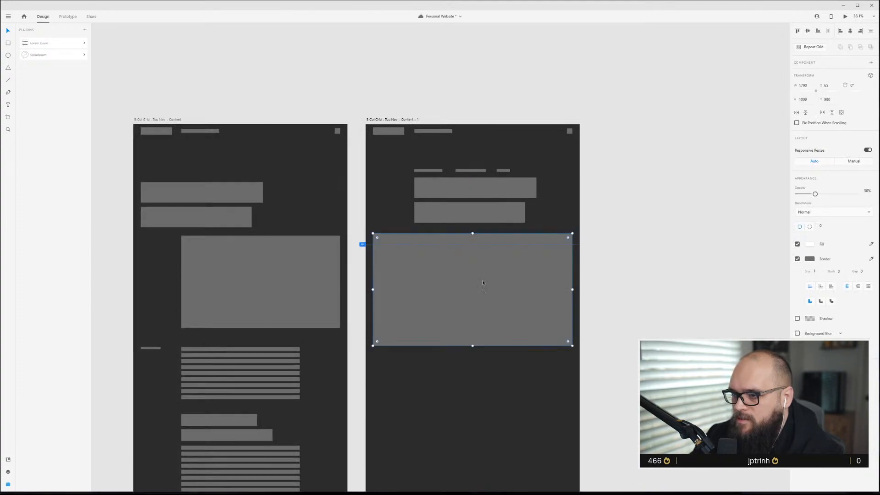
left_click(472, 229)
left_click(435, 186)
mouse_move(476, 197)
left_mouse_down()
mouse_move(470, 218)
mouse_move(489, 203)
left_mouse_up()
left_click(473, 221)
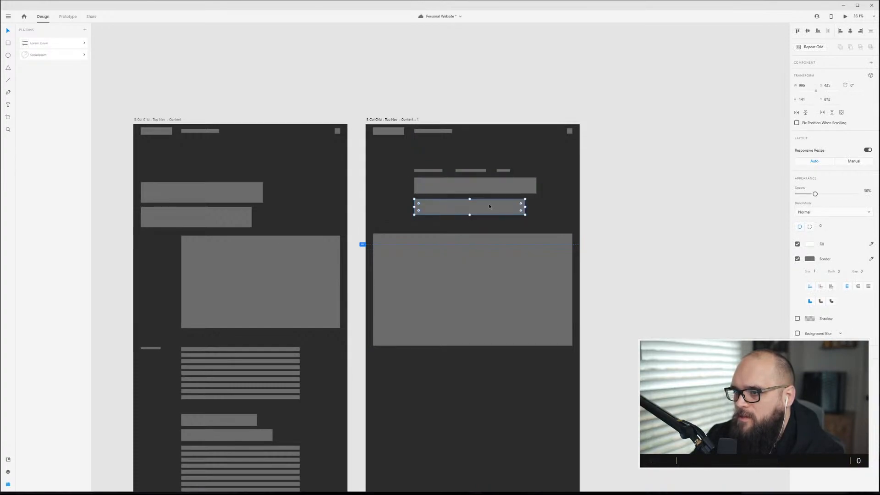
left_click_drag(560, 217, 441, 191)
left_click(488, 149)
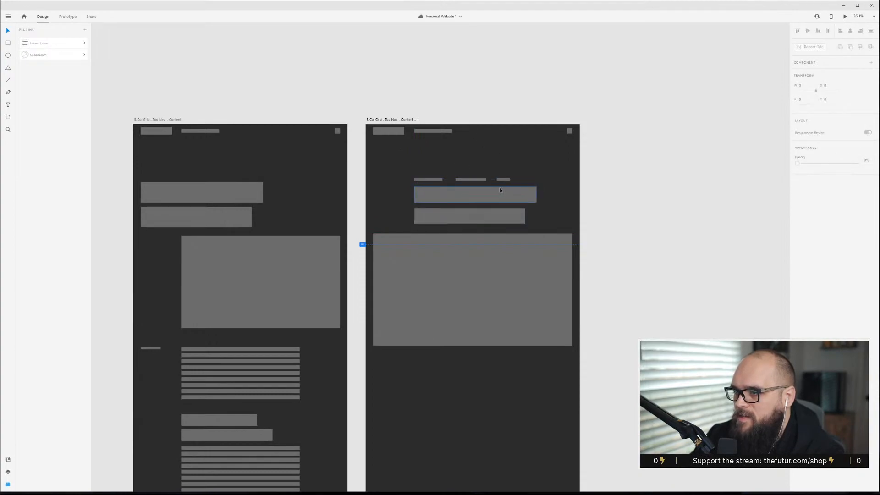
Move the link bars and title blocks up 20 px together.
scroll(500, 189, "up", 4)
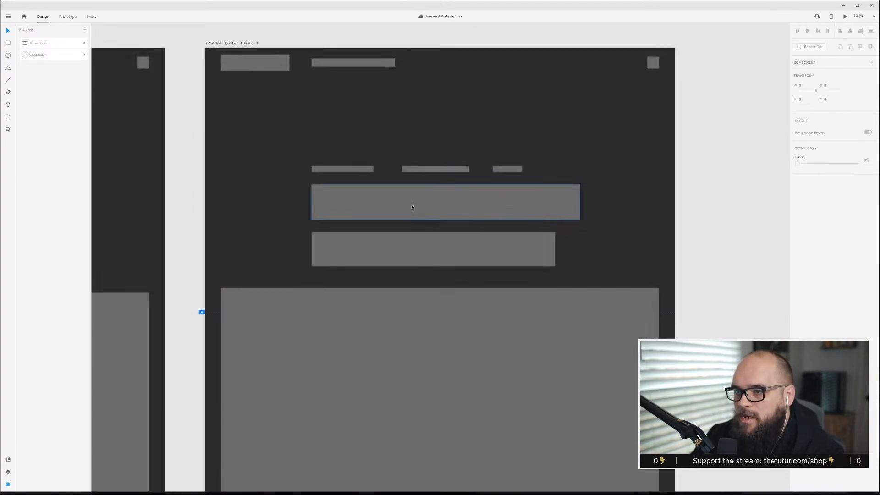
scroll(412, 207, "down", 1)
left_click(431, 327)
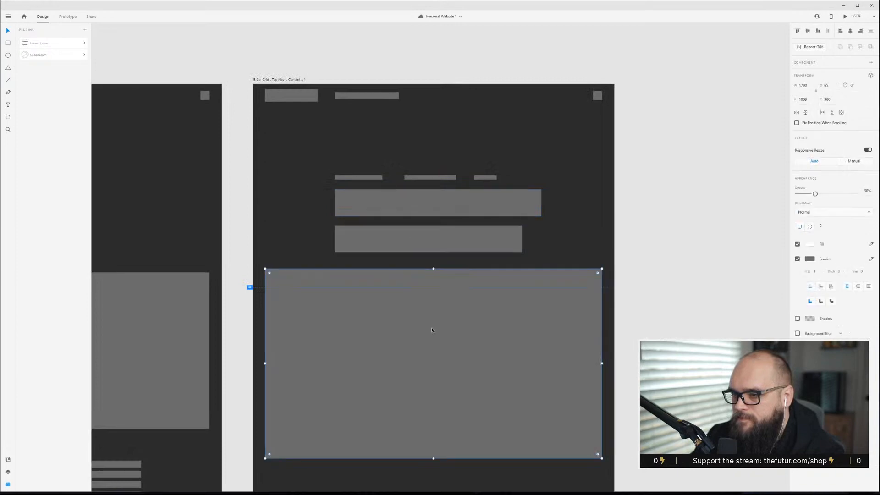
left_click(344, 157)
left_click_drag(338, 153, 500, 232)
key("shift+Up")
key("shift+Up")
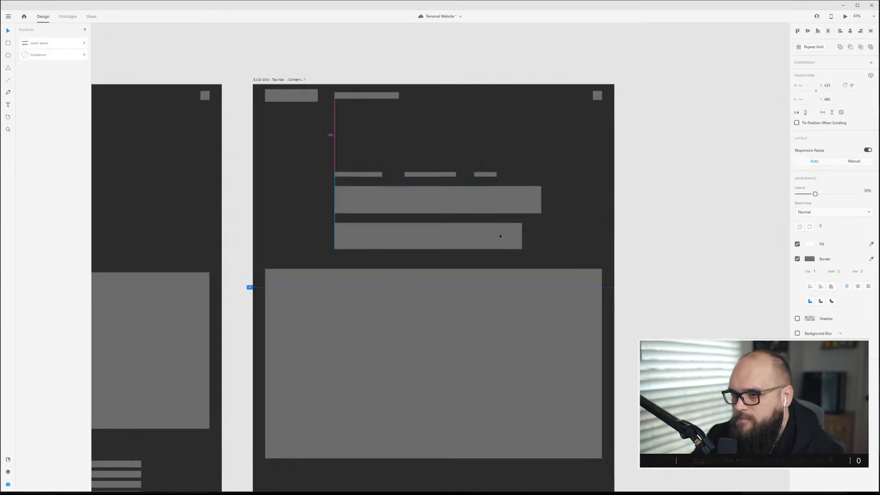
left_click(463, 138)
left_click_drag(324, 143, 508, 232)
key("Escape")
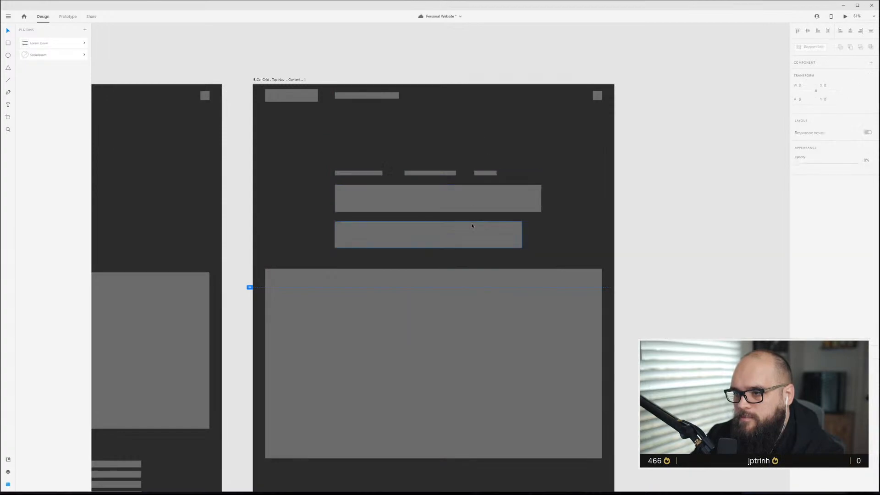
Move one link bar into the first column beside the title and delete the other two link bars.
scroll(472, 226, "down", 3)
scroll(245, 403, "down", 3)
scroll(245, 404, "down", 1)
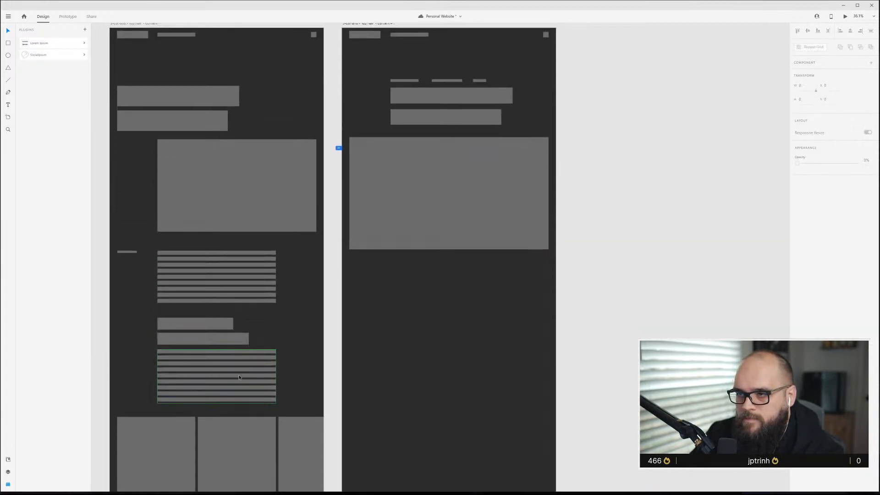
scroll(532, 61, "left", 3)
scroll(533, 87, "up", 5)
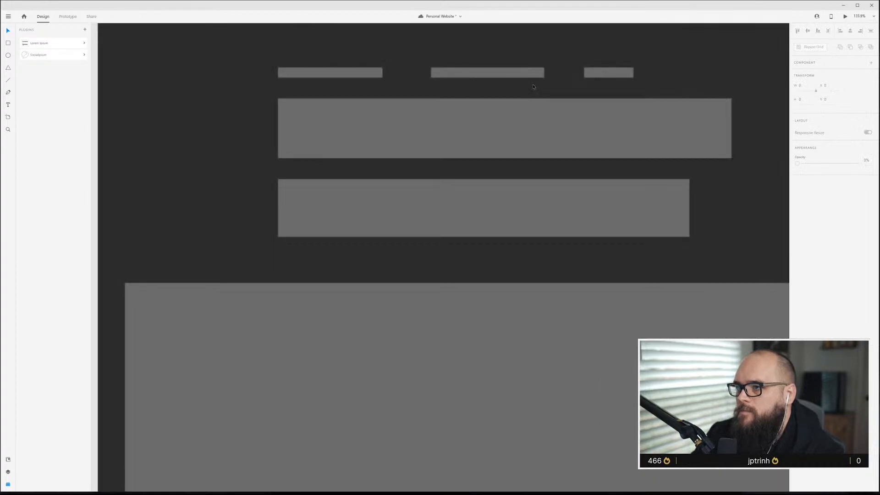
scroll(533, 87, "down", 3)
left_click(431, 176)
left_click_drag(431, 177, 342, 197)
left_click_drag(375, 149, 618, 192)
key("Delete")
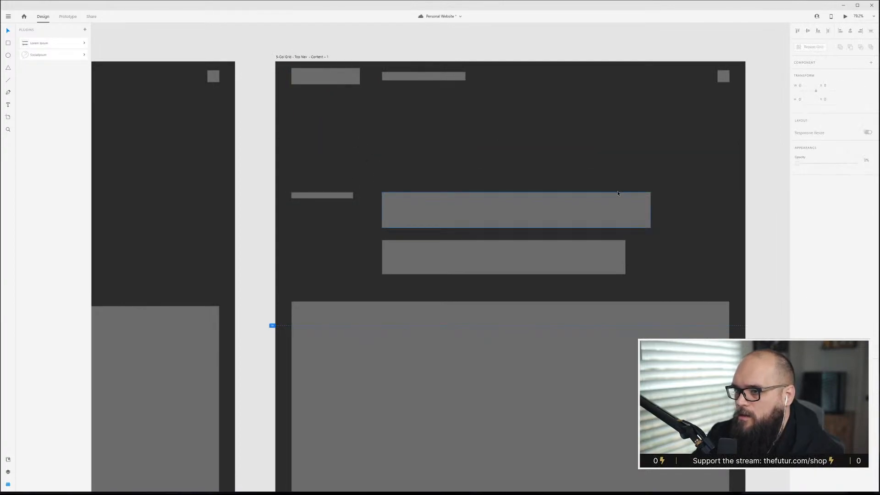
Shorten the side link bar to fit within the first grid column.
left_click_drag(446, 173, 407, 249)
key("ctrl+shift+apostrophe")
left_click(340, 196)
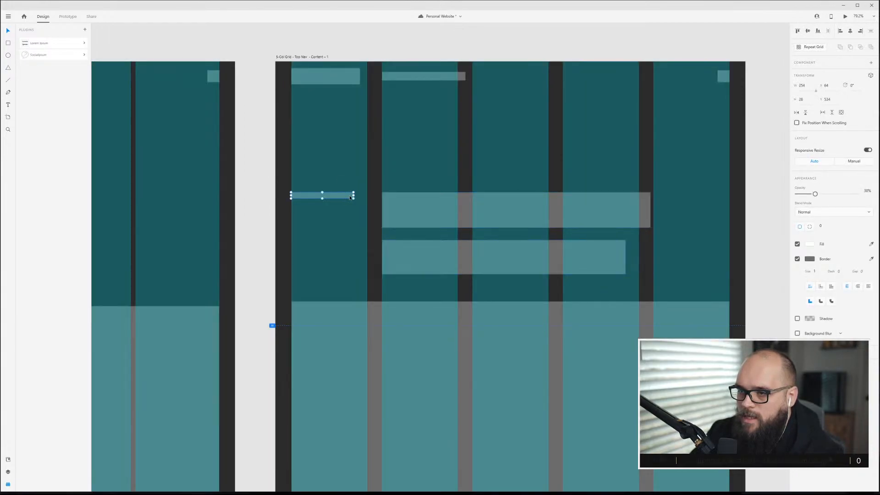
left_click_drag(353, 196, 344, 197)
left_click(363, 171)
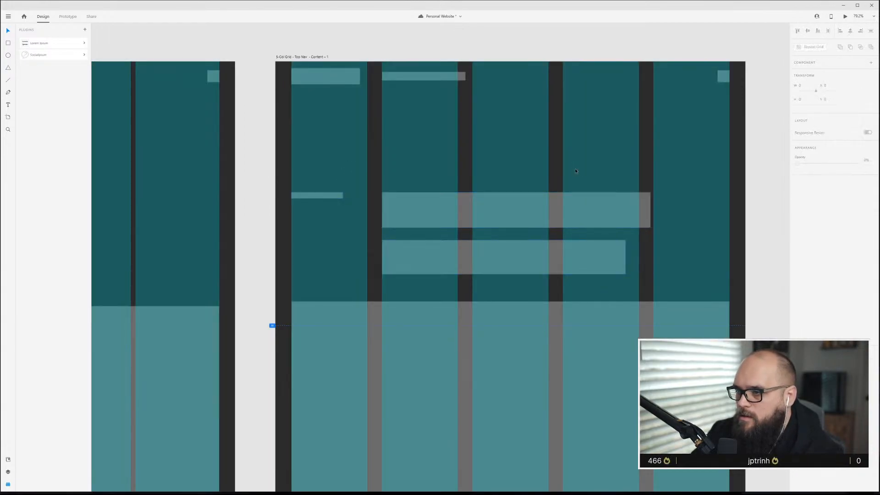
key("ctrl+shift+apostrophe")
scroll(340, 177, "down", 1)
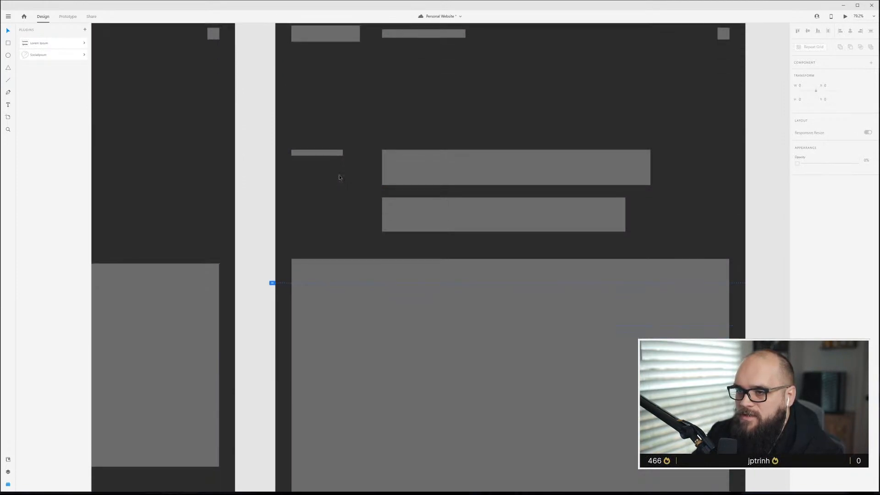
scroll(341, 177, "down", 7)
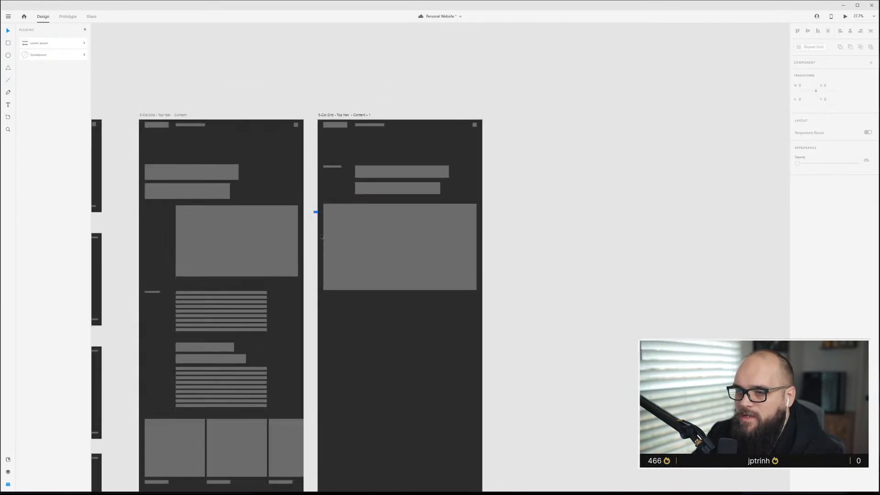
Copy the text section from the content artboard below the hero image and align it to the grid columns.
left_click_drag(145, 288, 224, 373)
left_click_drag(197, 310, 378, 319)
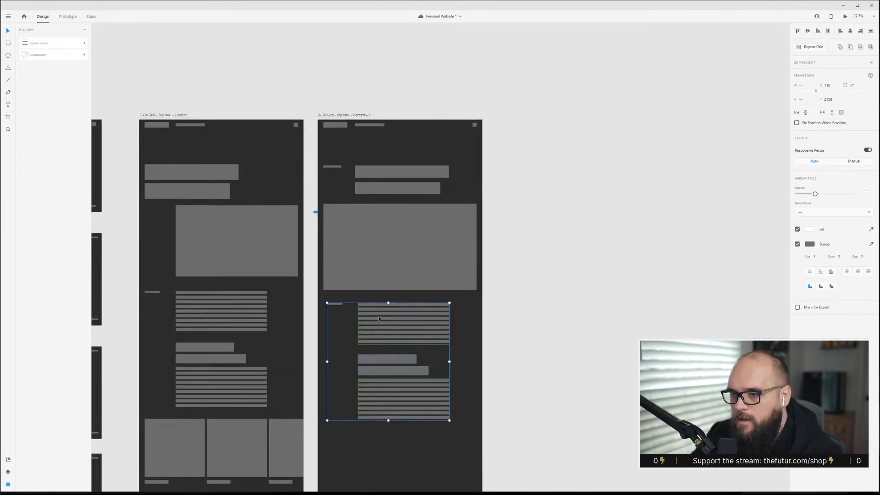
key("ctrl+shift+apostrophe")
scroll(380, 319, "up", 5)
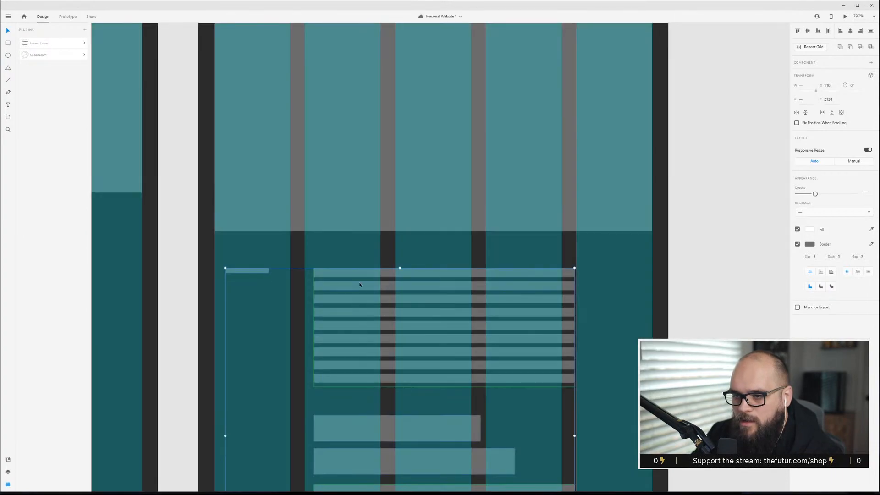
left_click_drag(349, 272, 340, 274)
scroll(331, 324, "down", 3)
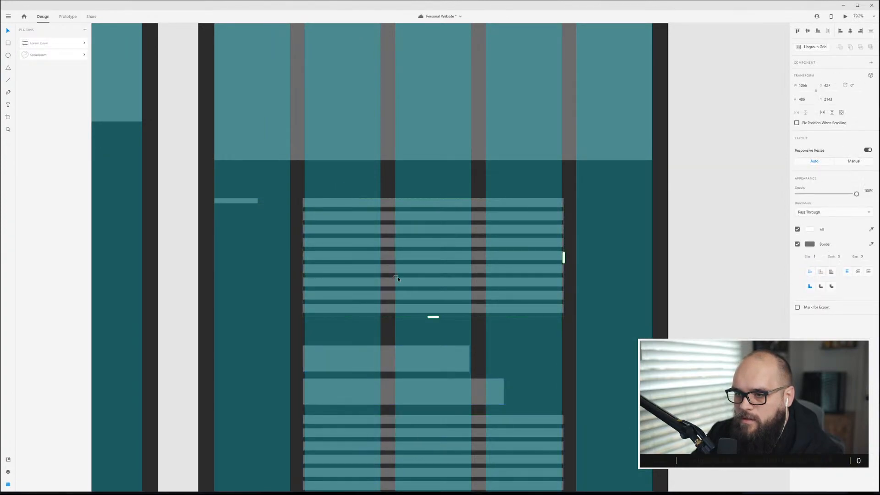
Resize the upper paragraph block so its edges fit grid columns two to four.
left_click_drag(364, 204, 367, 205)
left_click_drag(566, 256, 561, 256)
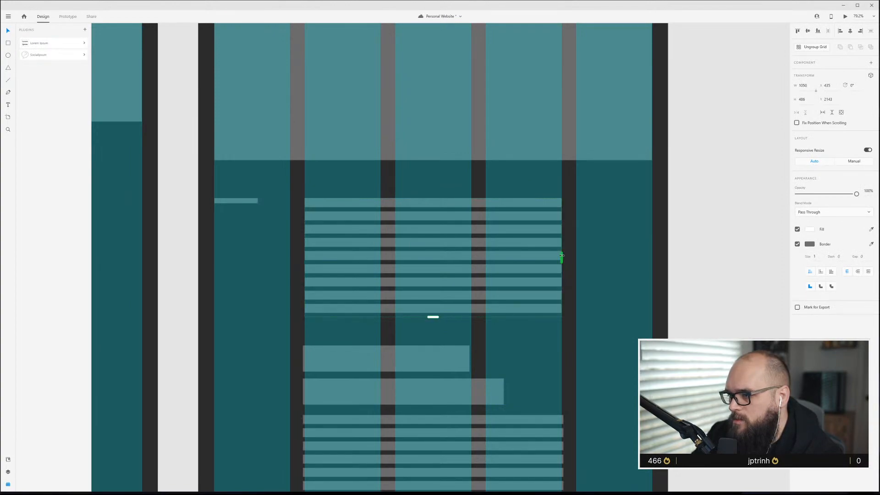
Move the lower heading and paragraph section to align with the grid columns, then hide the layout grid.
left_click_drag(329, 333, 370, 362)
left_click(584, 420)
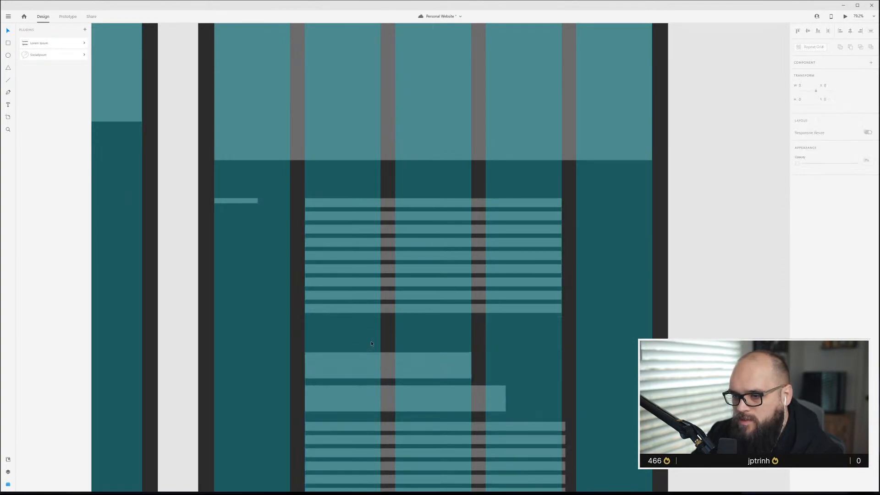
scroll(584, 421, "down", 1)
scroll(584, 421, "down", 3)
left_click(546, 392)
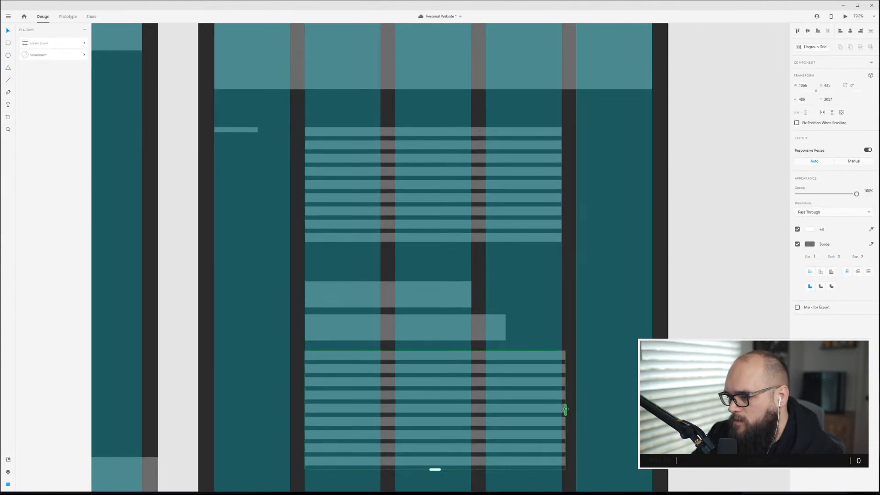
left_click(588, 390)
key("ctrl+shift+apostrophe")
Save the document.
scroll(522, 439, "down", 5)
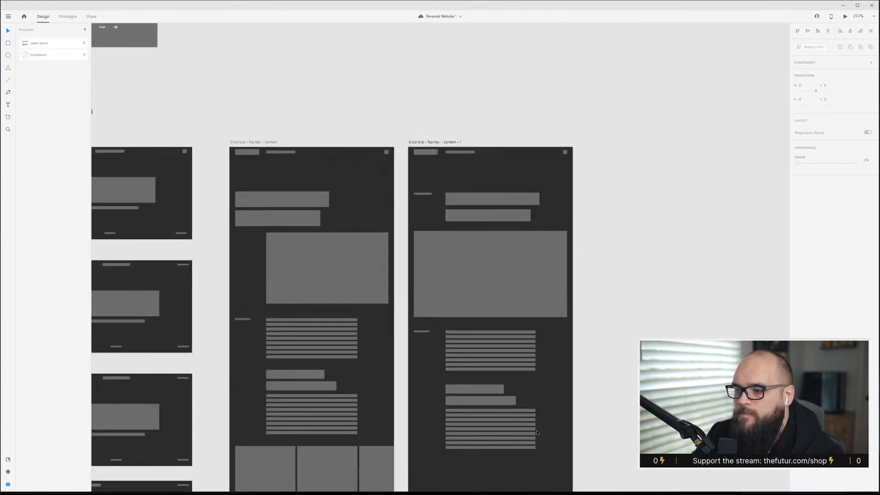
scroll(430, 408, "down", 6)
scroll(454, 393, "up", 4)
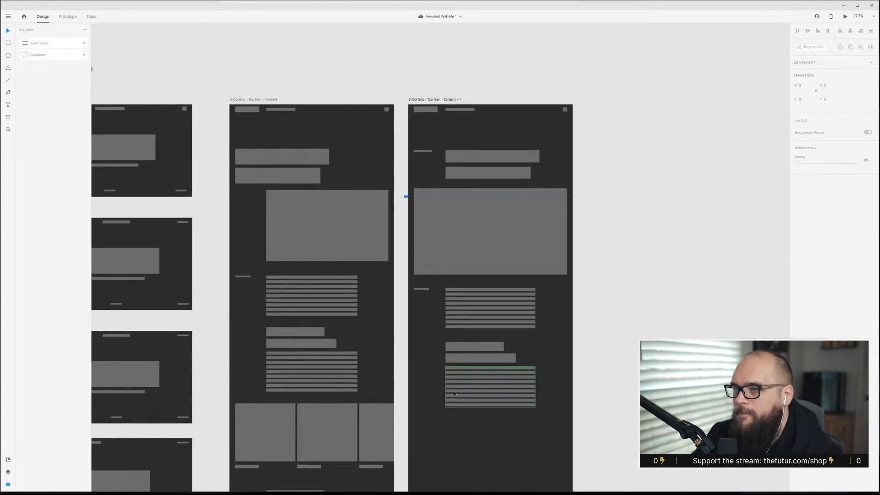
scroll(447, 394, "down", 7)
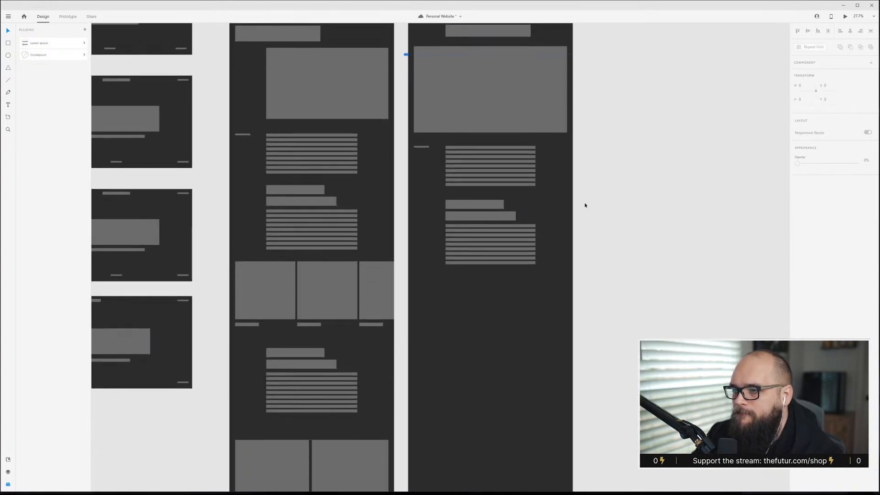
key("ctrl+shift+apostrophe")
key("ctrl+shift+apostrophe")
scroll(548, 261, "up", 8)
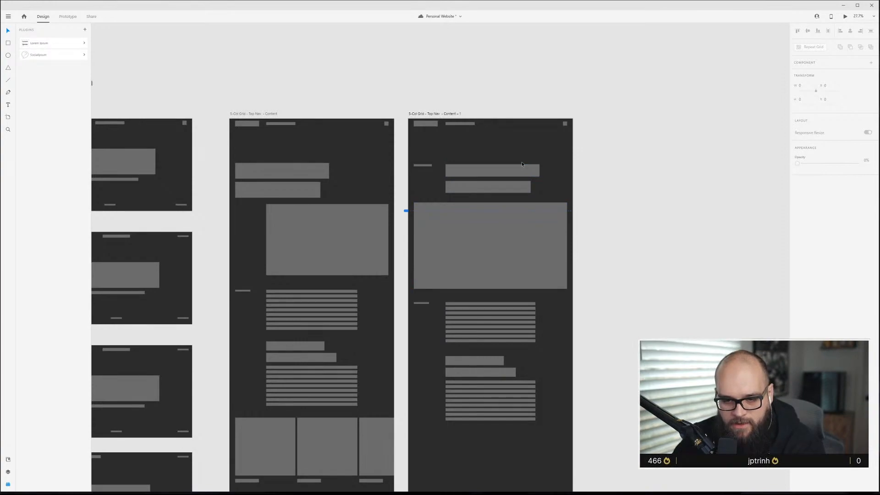
key("ctrl+s")
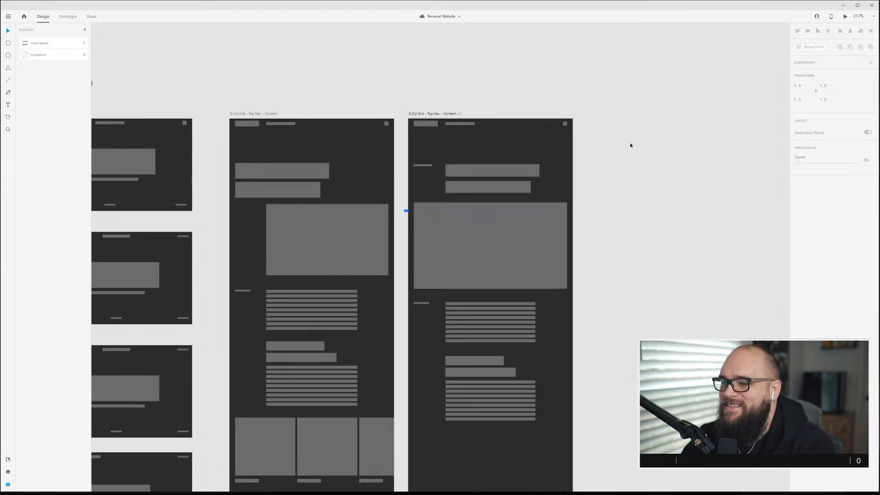
Move the lower heading pair up above the first paragraph block on the right content artboard.
scroll(508, 348, "down", 3)
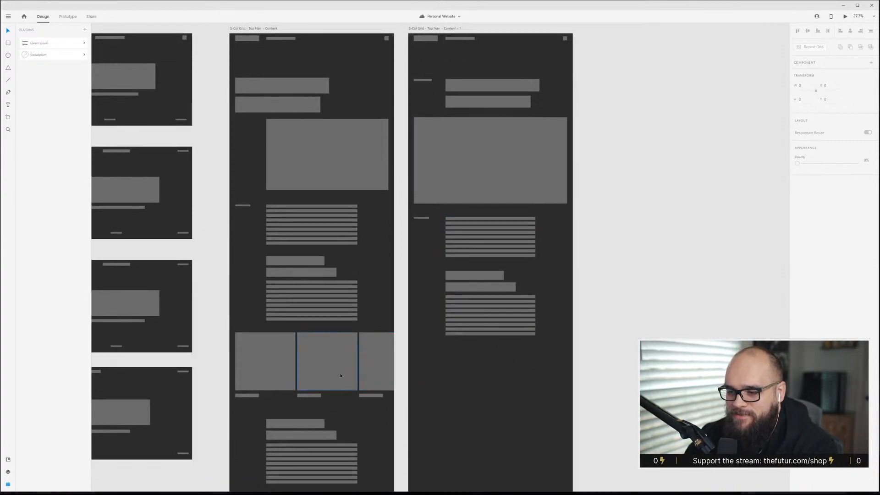
scroll(341, 373, "up", 2)
scroll(312, 386, "down", 4)
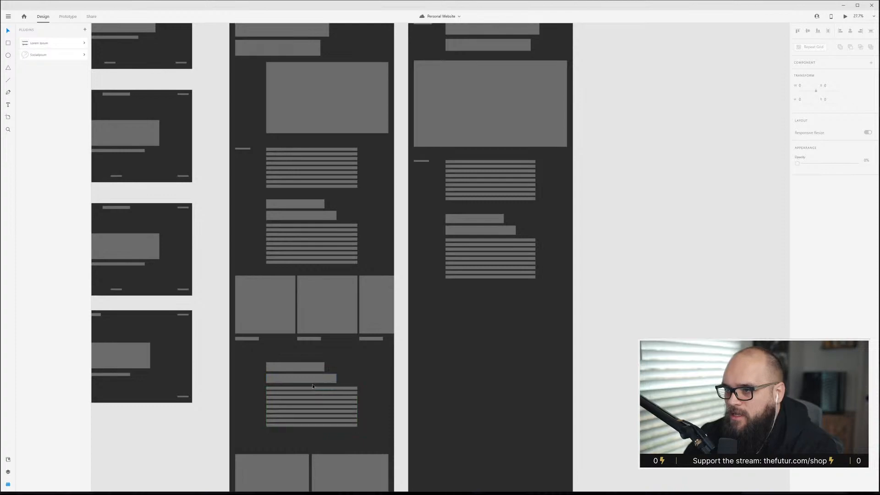
scroll(500, 270, "up", 2)
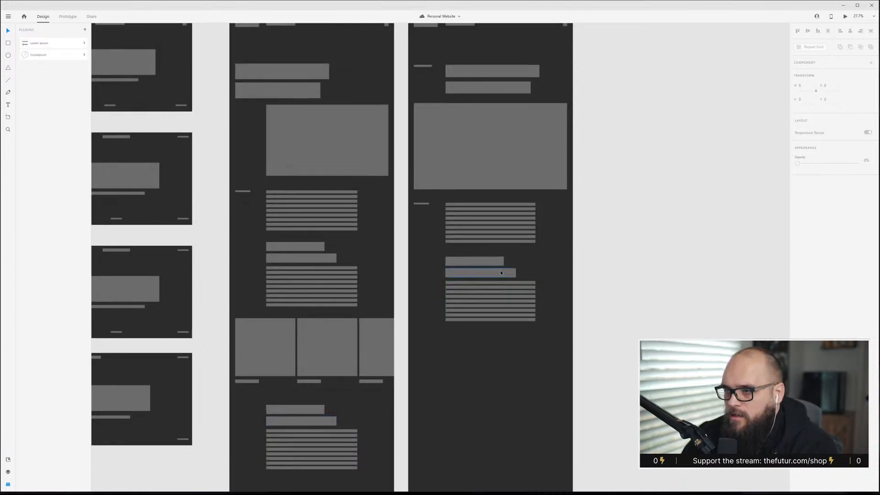
left_click(478, 259)
left_click(480, 272, "shift")
left_click_drag(480, 273, 535, 239)
left_click(591, 275)
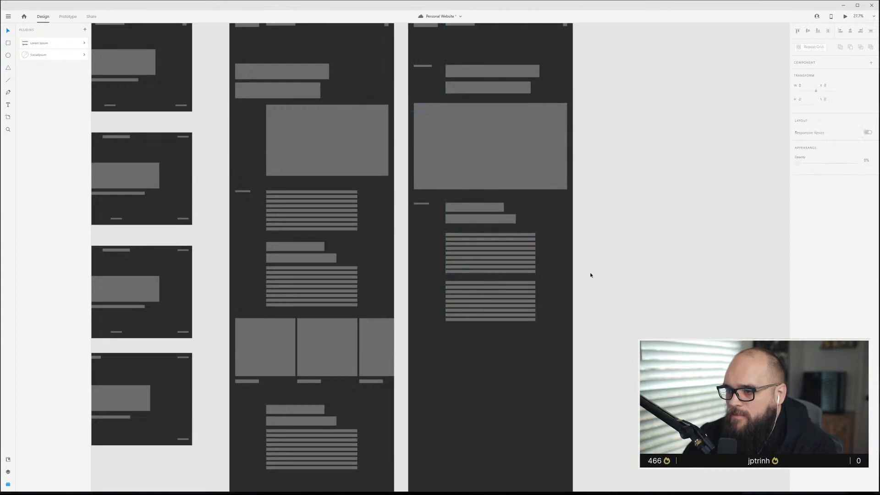
Delete the extra paragraph block directly below the moved heading pair.
scroll(474, 353, "up", 3)
left_click_drag(506, 238, 507, 261)
key("ctrl+z")
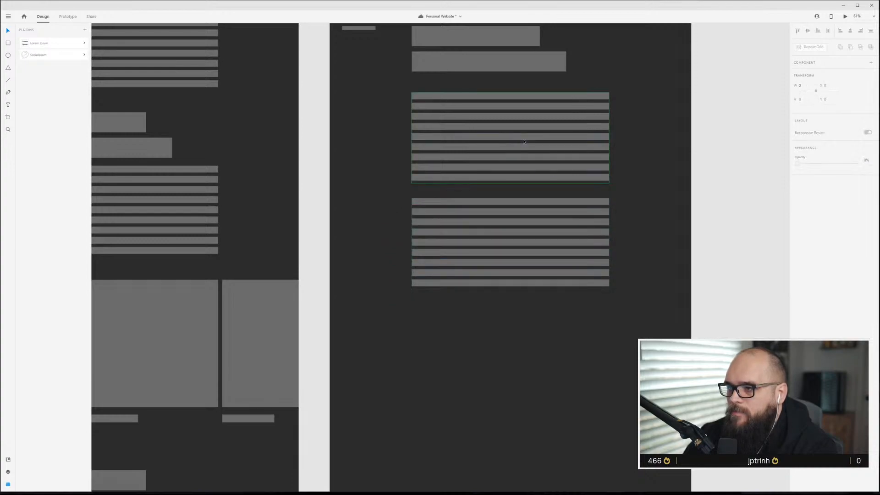
scroll(520, 143, "up", 5)
key("Delete")
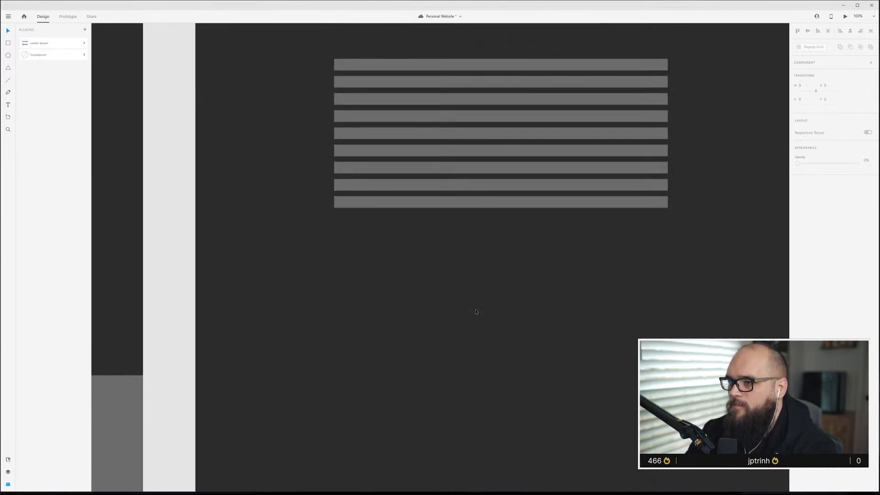
Nudge the remaining paragraph block to adjust its spacing beneath the heading pair.
scroll(475, 294, "up", 3)
double_click(511, 169)
left_click_drag(503, 171, 504, 167)
left_click(593, 224)
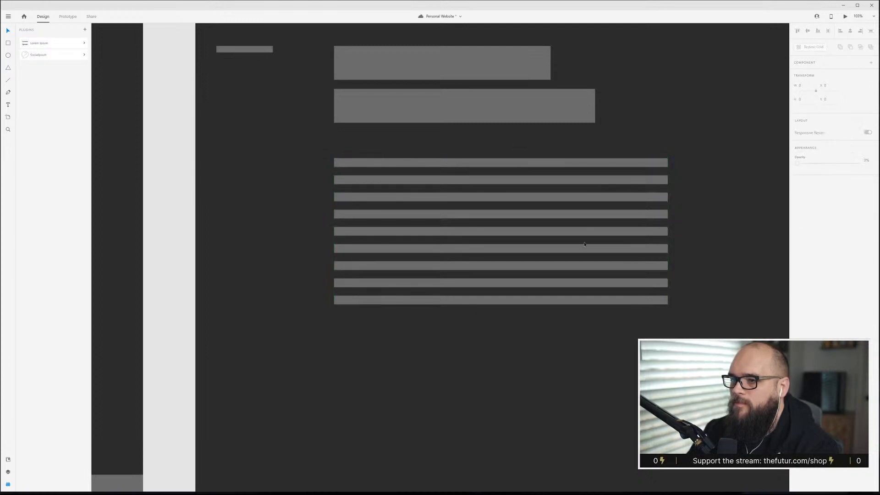
scroll(547, 269, "down", 4)
left_click(537, 228)
key("Escape")
scroll(536, 216, "up", 5)
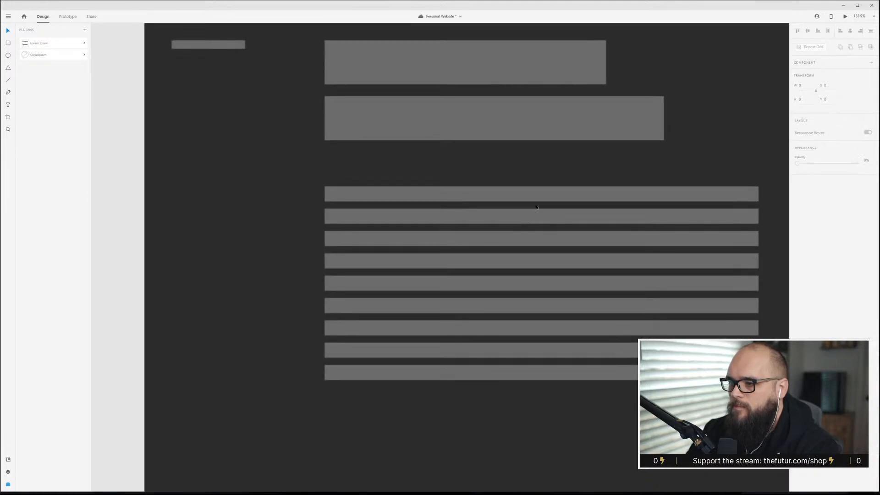
double_click(539, 199)
left_click(536, 207)
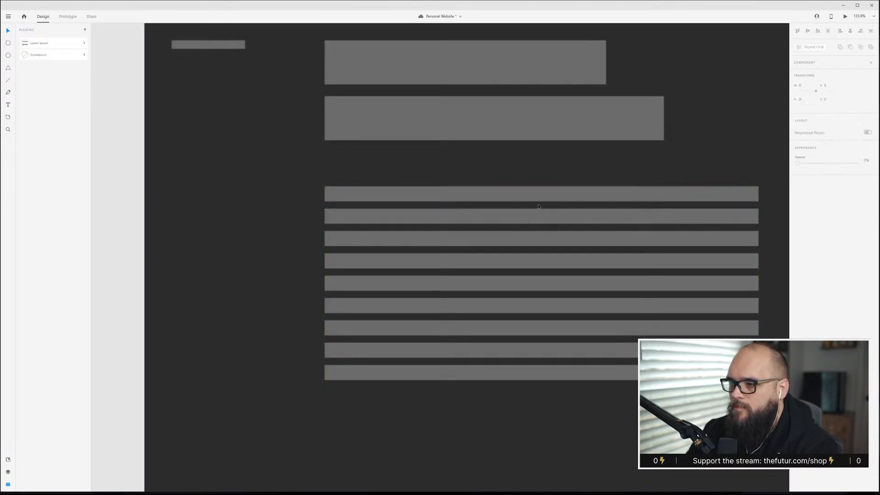
left_click_drag(537, 207, 540, 212)
left_click(572, 174)
scroll(556, 258, "down", 5)
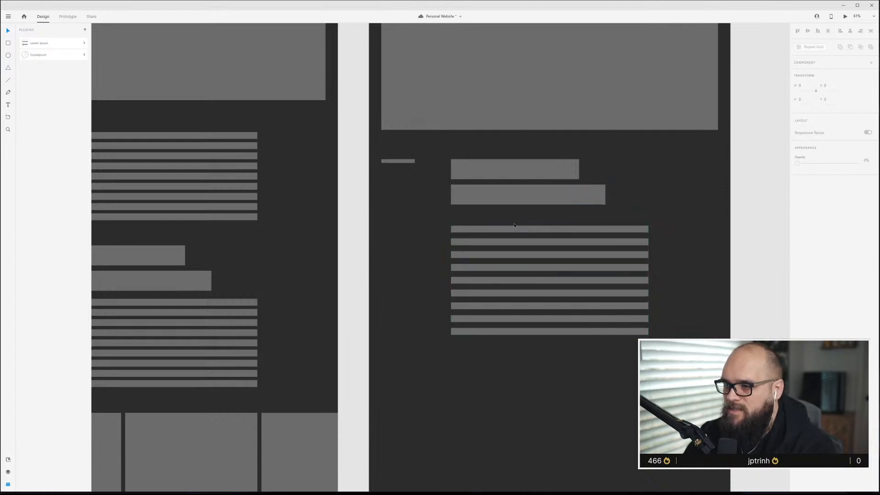
left_click_drag(494, 259, 495, 258)
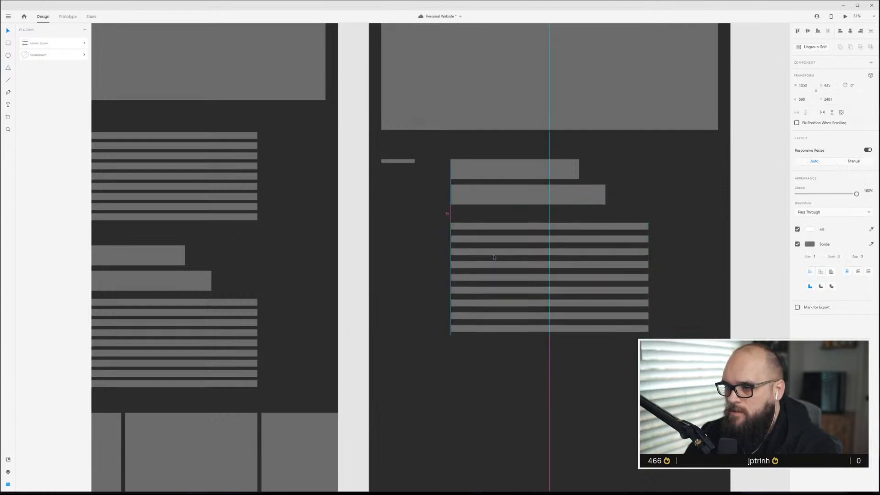
Duplicate the paragraph block and a heading bar to form a second text section below.
left_click_drag(494, 258, 525, 356)
left_click(436, 246)
scroll(474, 245, "down", 3)
left_click(512, 198)
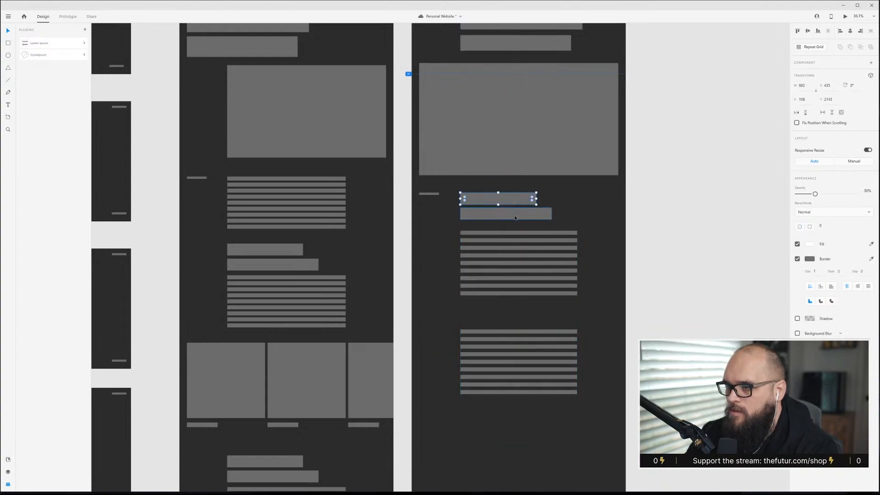
left_click_drag(499, 198, 499, 318)
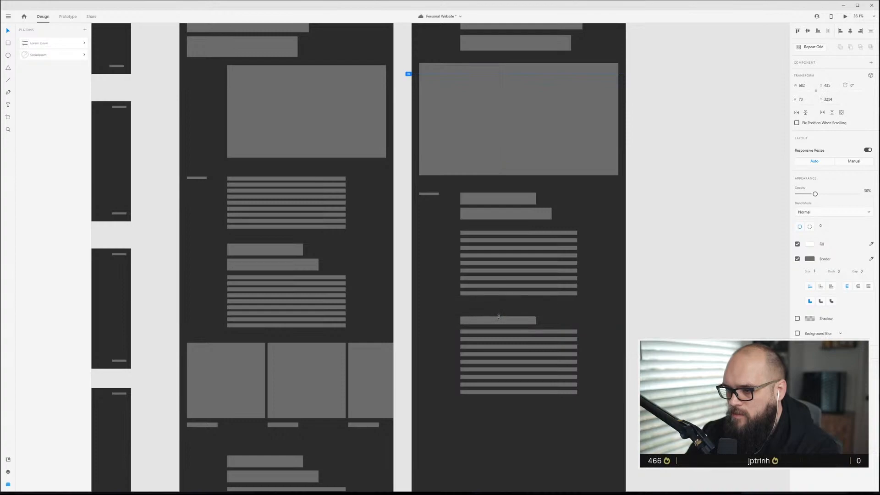
left_click_drag(447, 312, 562, 423)
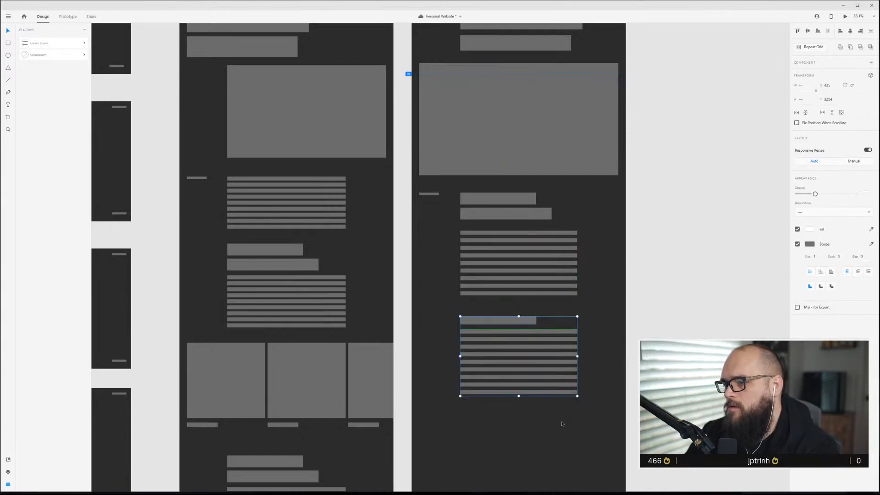
left_click(562, 424)
Duplicate the hero image below the second text section.
scroll(536, 401, "down", 3)
scroll(536, 401, "up", 5)
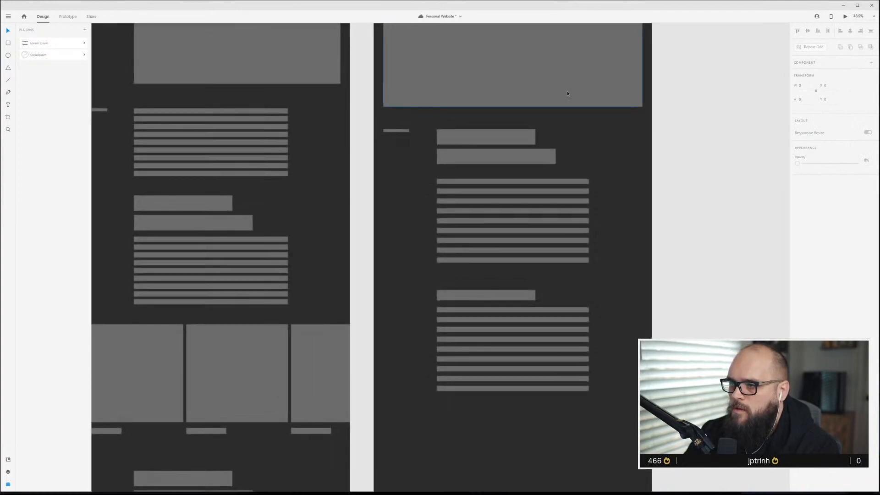
left_click(567, 95)
scroll(576, 109, "down", 3)
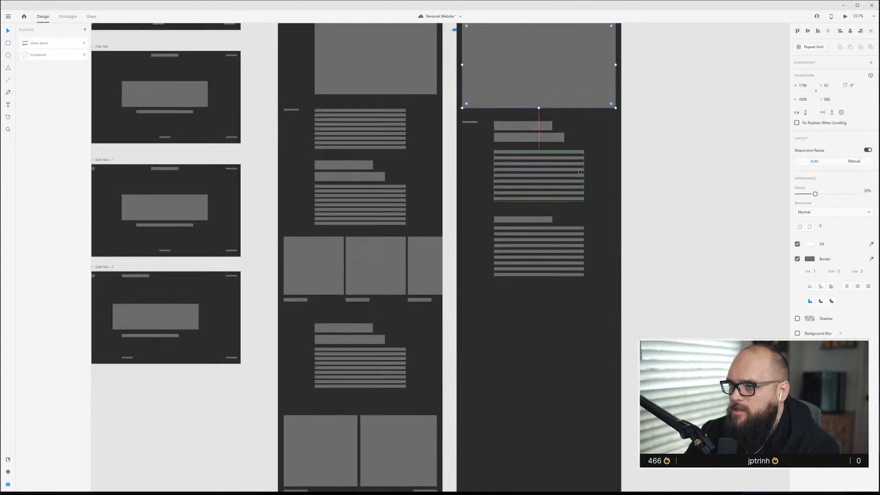
scroll(579, 172, "down", 2)
left_click_drag(584, 129, 591, 305)
scroll(553, 254, "up", 2)
scroll(554, 254, "up", 3)
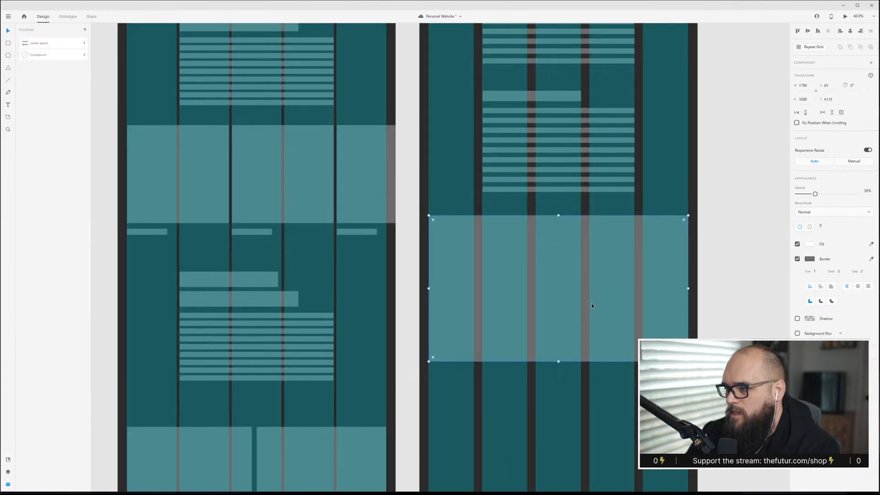
Resize and reposition the duplicated image to fit the text columns, then hide the layout grid.
left_click_drag(687, 288, 653, 281)
left_click(600, 372)
left_click(565, 360)
key("ctrl+z")
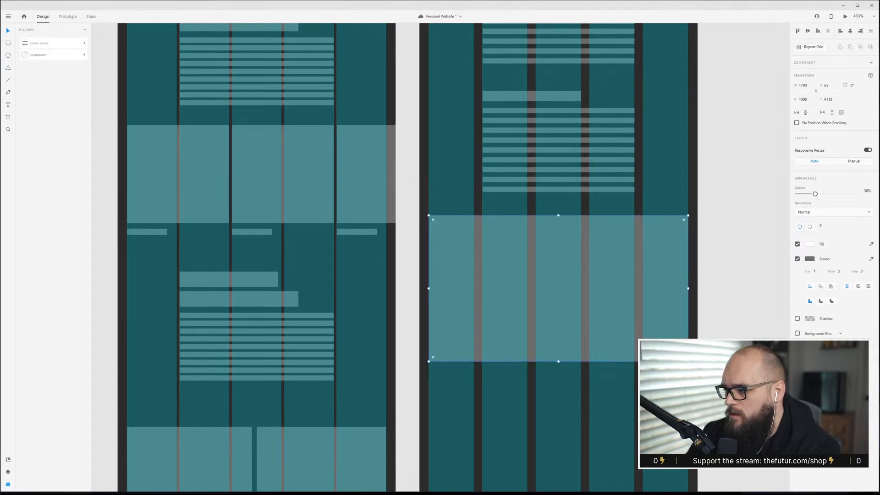
left_click_drag(559, 361, 559, 336)
left_click_drag(604, 304, 601, 279)
left_click_drag(642, 312, 649, 315)
left_click(675, 300)
left_click(609, 285)
key("ctrl+shift+apostrophe")
Duplicate the second heading and paragraph section below the new image.
scroll(579, 305, "up", 2)
scroll(579, 306, "up", 7)
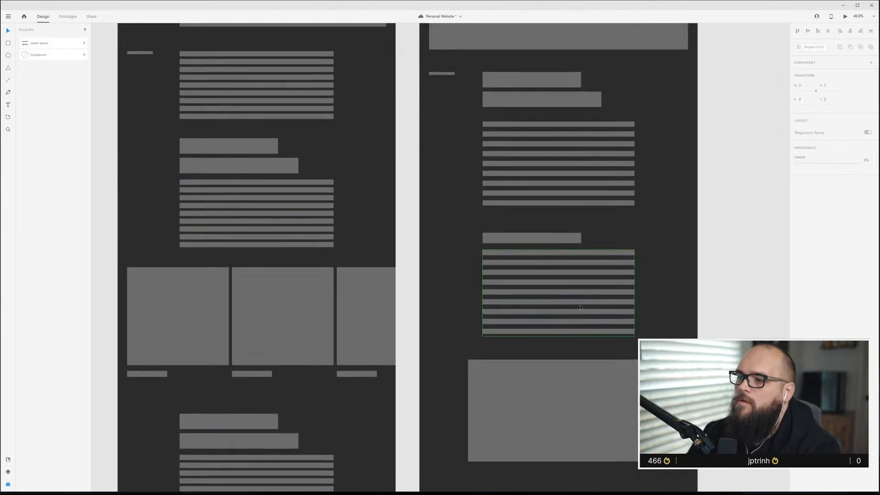
scroll(581, 308, "down", 6)
scroll(581, 309, "down", 4)
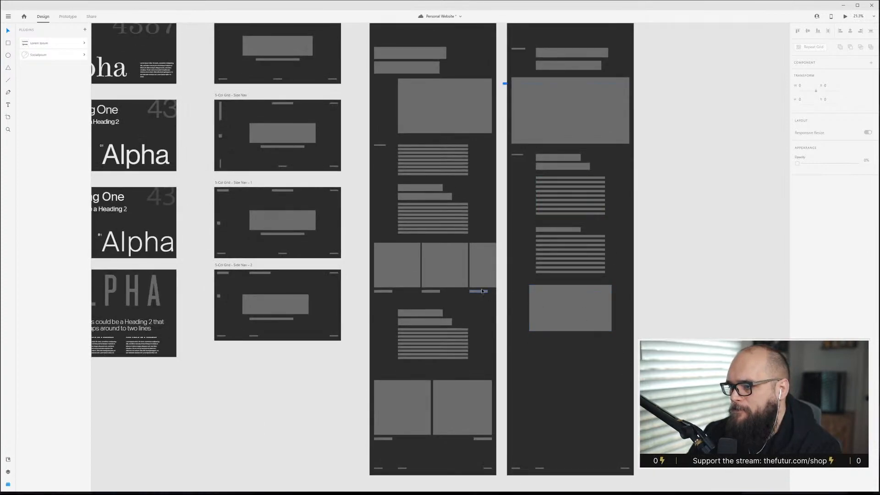
left_click(568, 309)
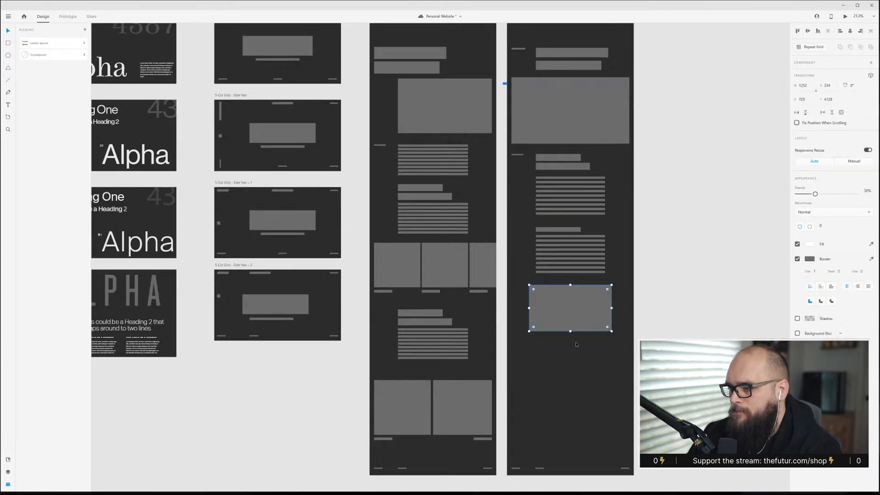
key("ctrl+shift+apostrophe")
scroll(584, 367, "up", 3)
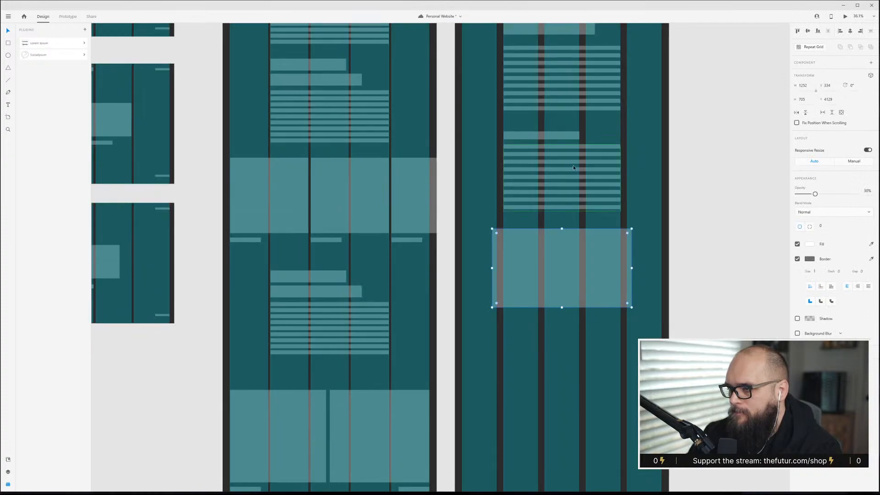
left_click_drag(491, 123, 576, 363)
key("Escape")
key("ctrl+shift+apostrophe")
scroll(577, 361, "up", 4)
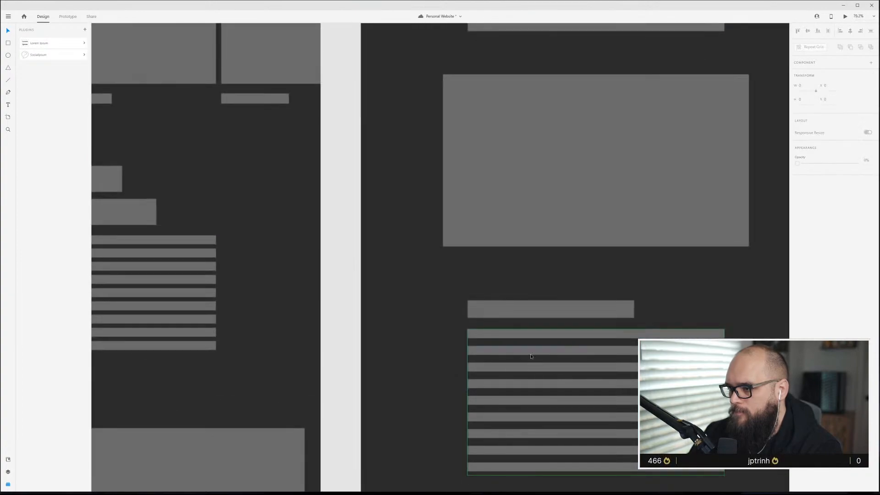
Show the layout grid and duplicate the content artboard's hero image down below the second text section.
scroll(531, 356, "down", 6)
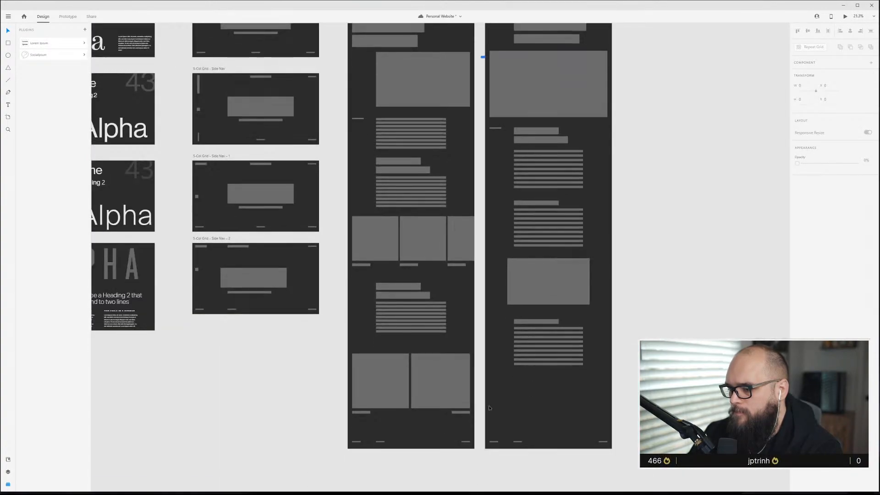
scroll(518, 385, "down", 1)
scroll(550, 359, "up", 2)
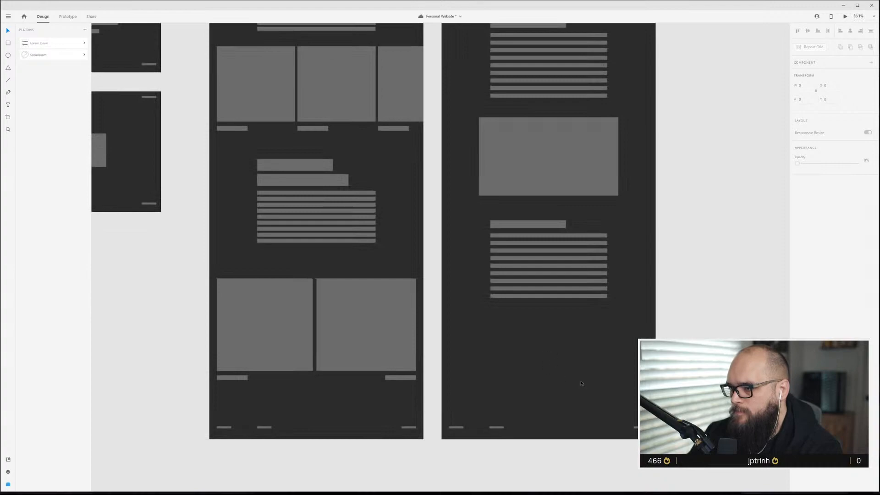
left_click(577, 165)
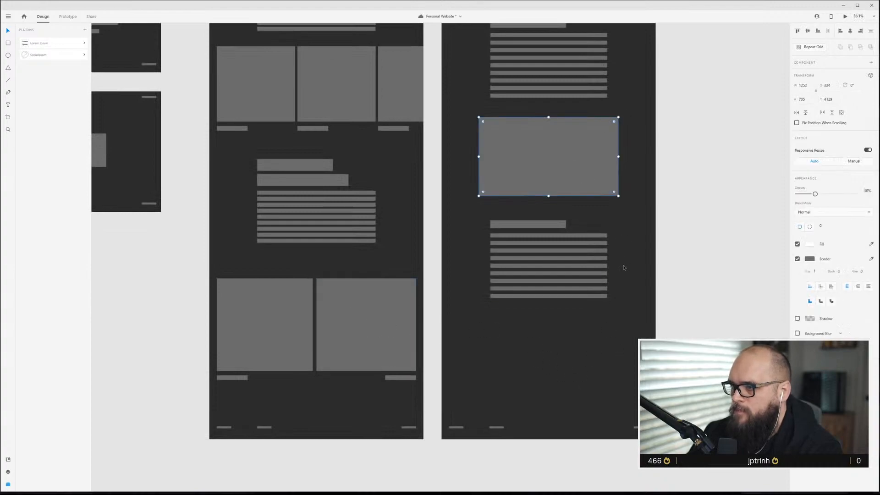
key("ctrl+shift+apostrophe")
key("alt")
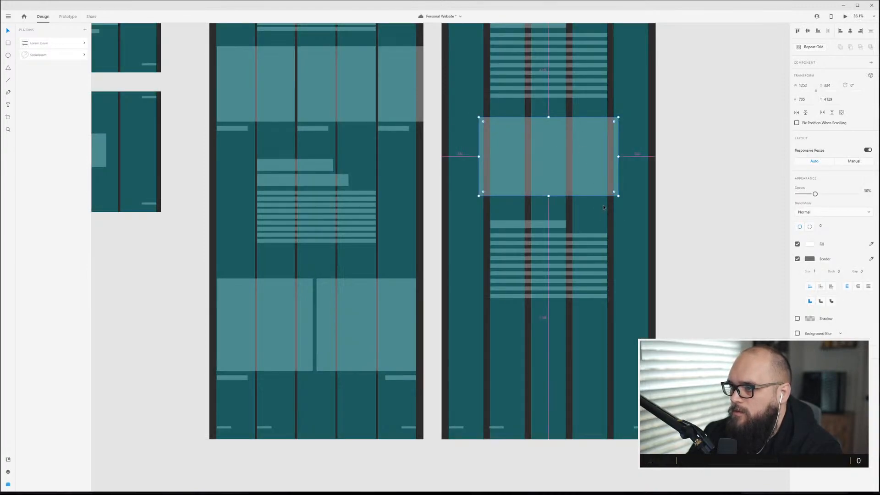
left_click_drag(581, 148, 609, 362)
Resize the duplicated image into a tall block spanning the two rightmost grid columns.
scroll(608, 362, "down", 4)
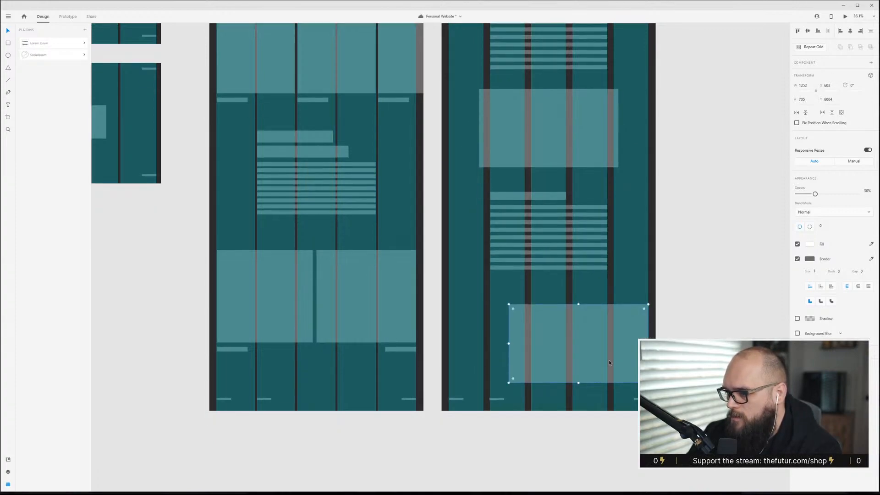
left_click_drag(508, 326, 573, 397)
left_click(605, 368)
left_click_drag(612, 281, 609, 286)
left_click(560, 318)
key("ctrl+shift+apostrophe")
scroll(504, 229, "down", 2)
key("ctrl+shift+apostrophe")
scroll(504, 229, "up", 10)
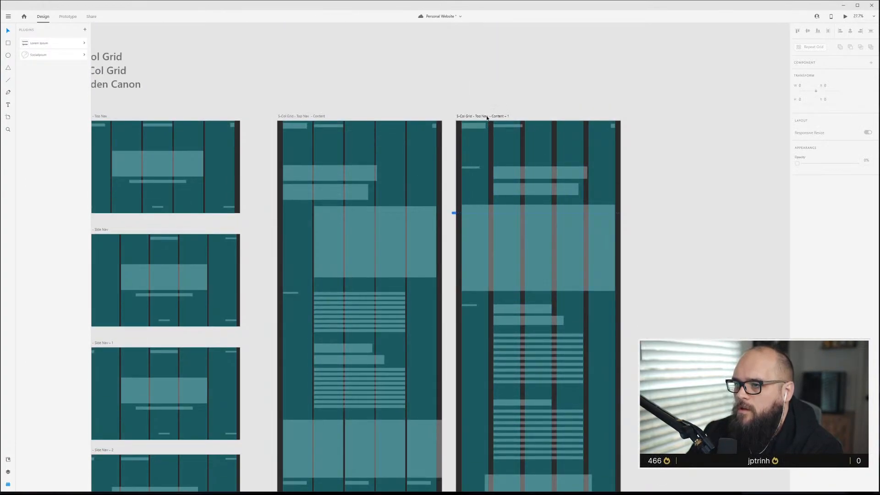
Extend the Top Nav – Content – 1 artboard's height downward and hide the layout grid.
left_click(487, 118)
scroll(541, 307, "down", 10)
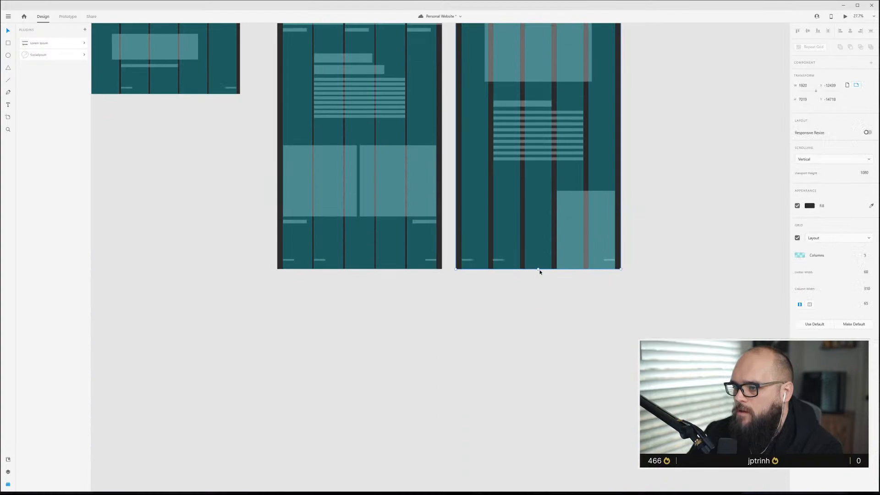
left_click_drag(539, 274, 527, 481)
scroll(526, 482, "down", 3)
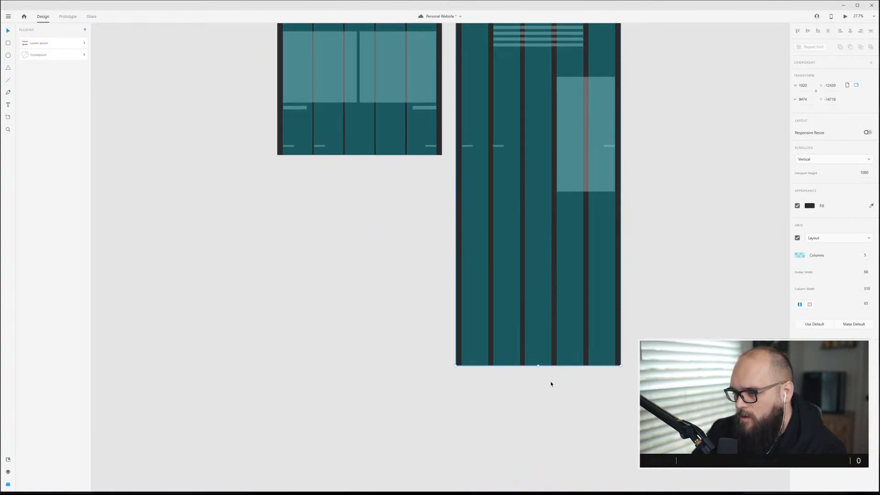
left_click_drag(539, 369, 552, 447)
scroll(538, 353, "up", 4)
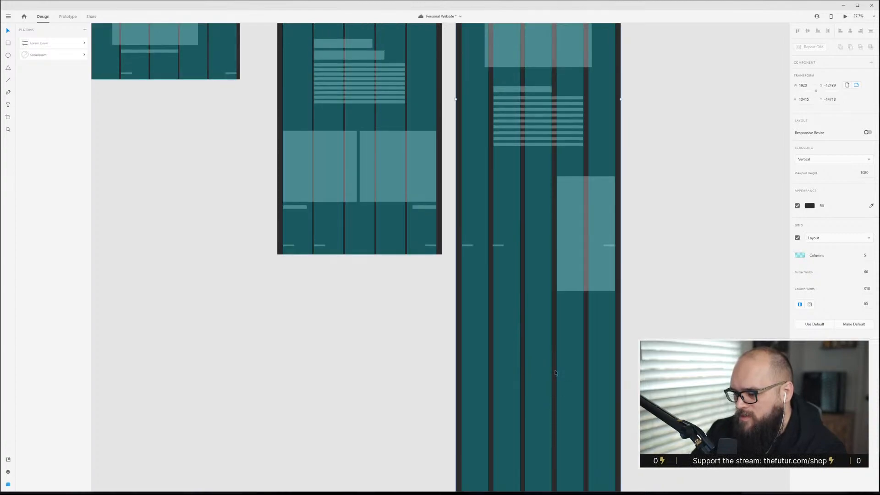
left_click(471, 316)
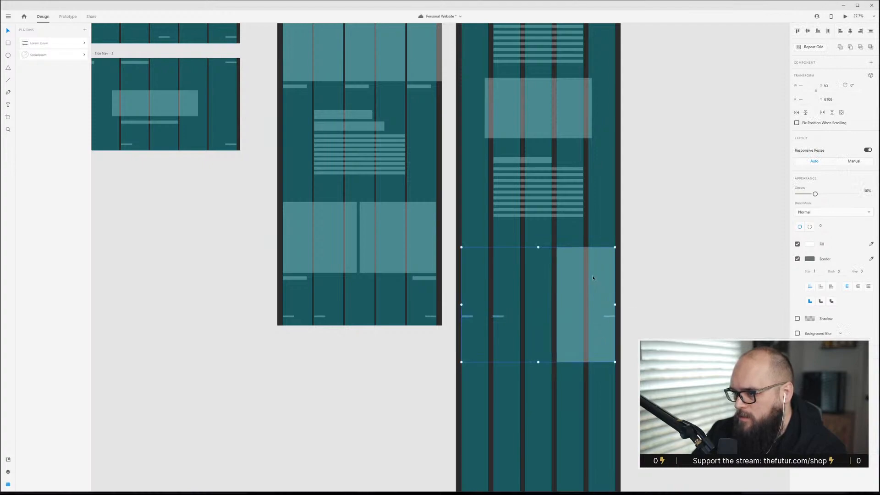
key("Escape")
key("ctrl+shift+apostrophe")
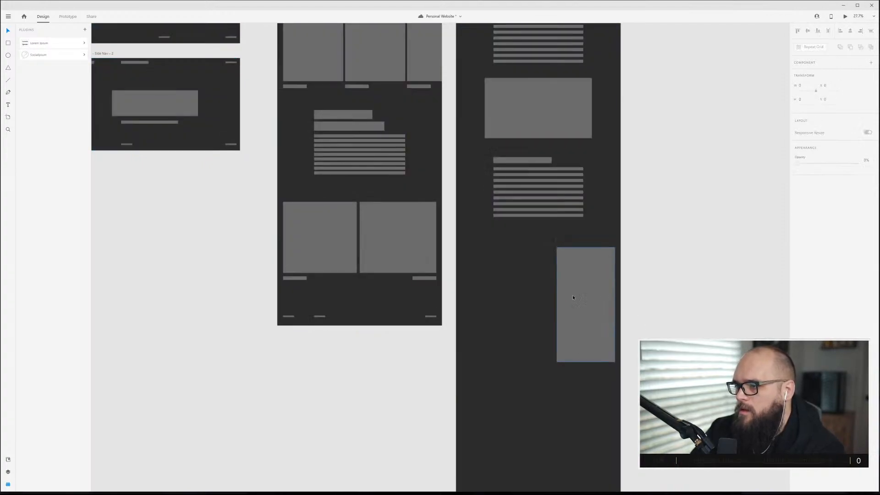
Duplicate the tall image to the lower left and resize it into a landscape block spanning three columns.
scroll(540, 297, "up", 5)
left_click(614, 322)
scroll(617, 352, "down", 3)
left_click_drag(612, 282, 462, 420)
key("ctrl+shift+apostrophe")
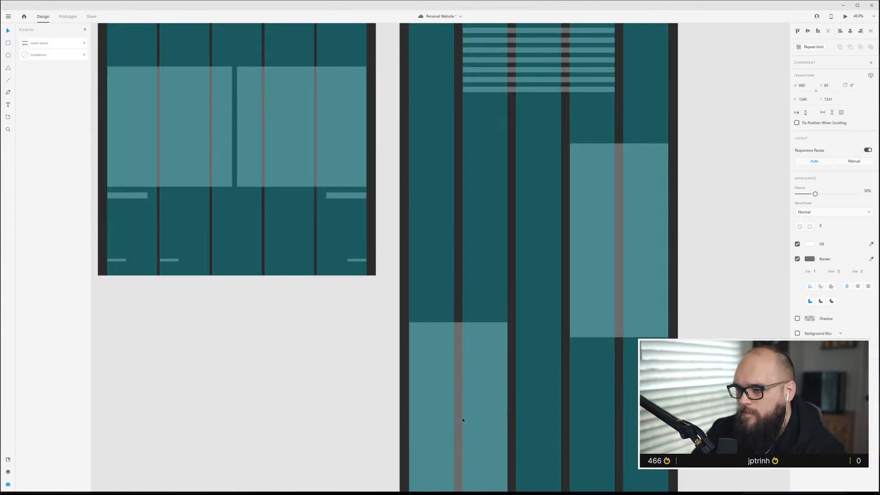
key("ctrl+shift+apostrophe")
scroll(504, 385, "down", 2)
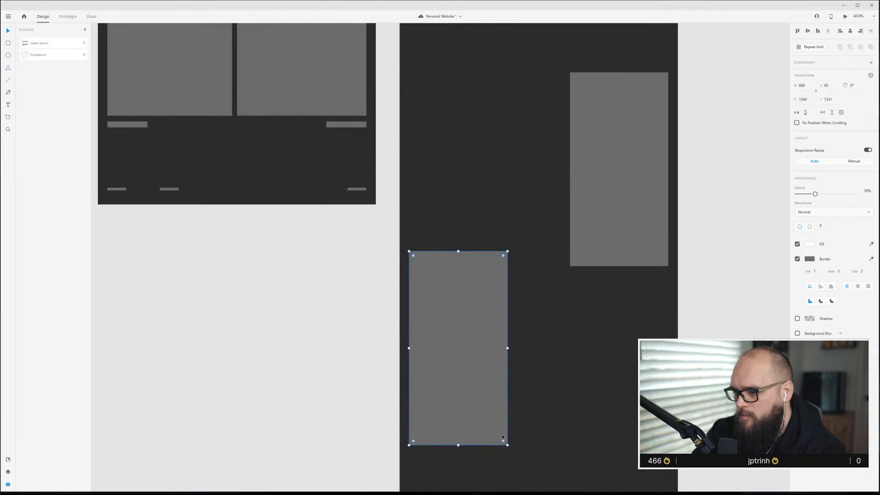
left_click_drag(508, 445, 543, 375)
key("ctrl+shift+apostrophe")
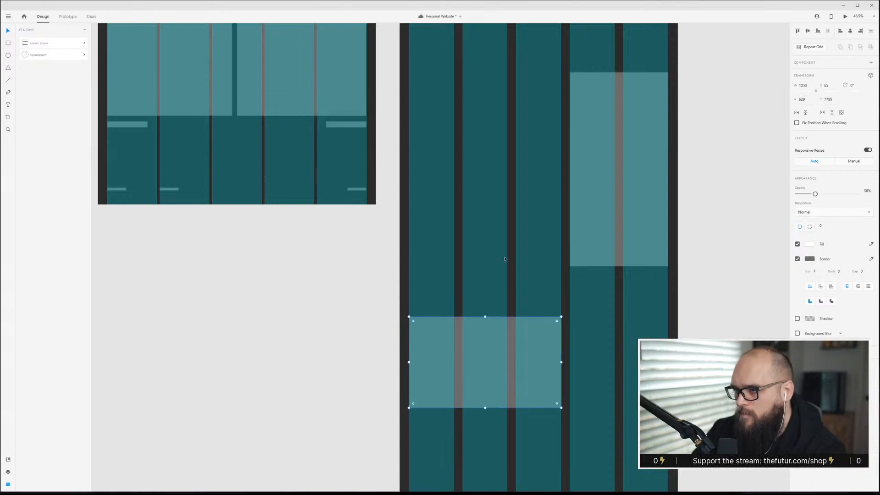
key("Escape")
Duplicate the paragraph repeat grid beside the tall image, narrowing it to two columns and five lines.
scroll(527, 321, "up", 2)
key("ctrl+shift+apostrophe")
scroll(518, 280, "up", 3)
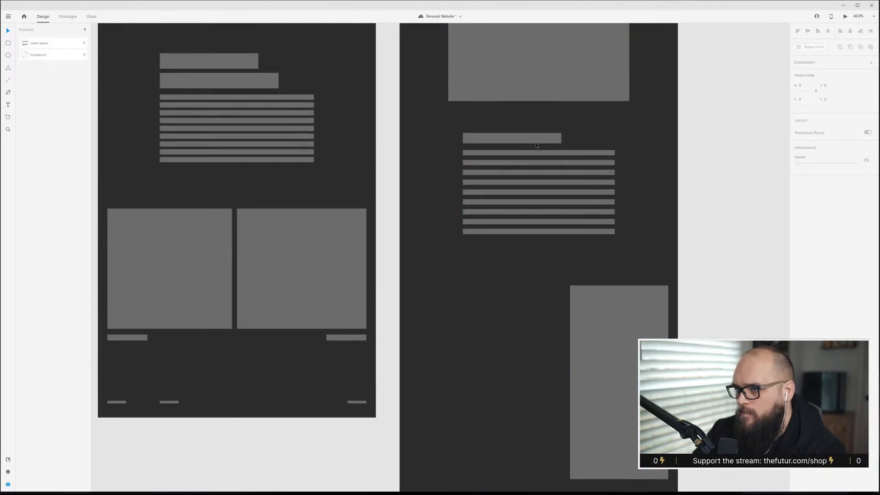
left_click(550, 163)
left_click_drag(555, 171, 492, 354)
key("ctrl+shift+apostrophe")
scroll(499, 372, "down", 2)
left_click_drag(560, 292, 523, 291)
left_click_drag(467, 334, 466, 297)
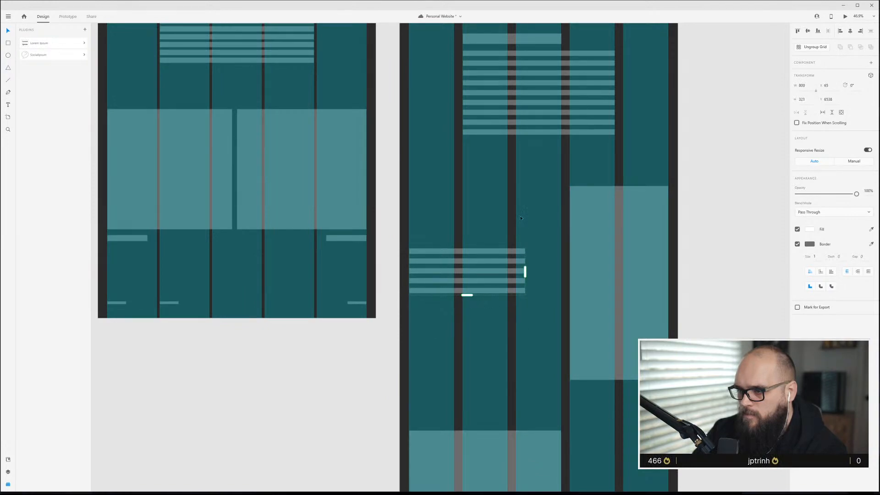
key("Escape")
left_click_drag(486, 263, 486, 274)
left_click(486, 197)
Move the small text block down so its bottom aligns with the tall image.
scroll(539, 429, "down", 3)
scroll(539, 428, "down", 3)
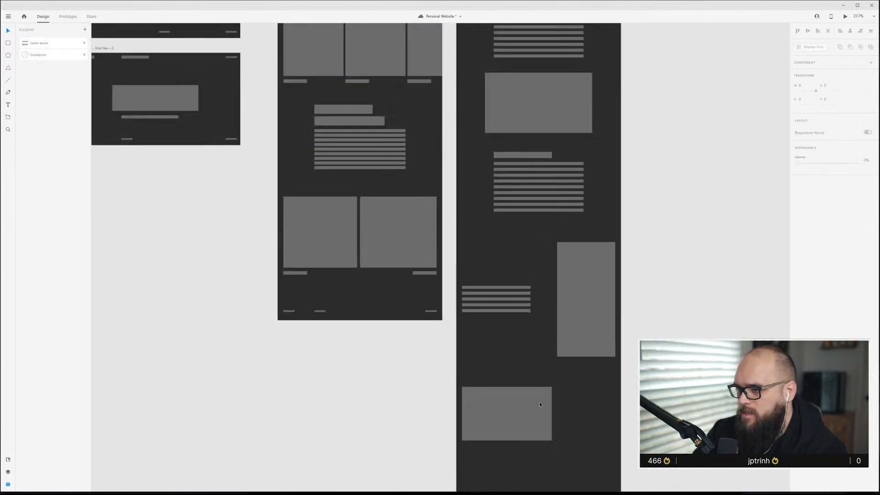
scroll(576, 387, "up", 3)
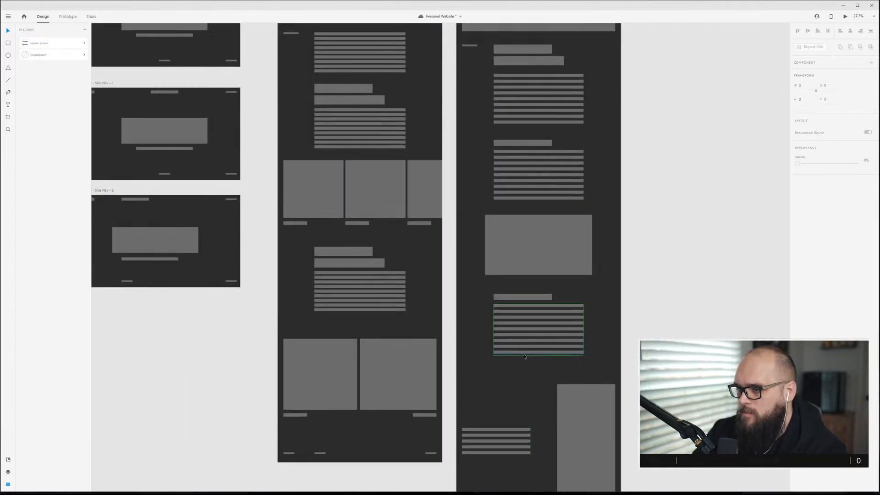
scroll(525, 357, "down", 6)
left_click_drag(515, 226, 513, 277)
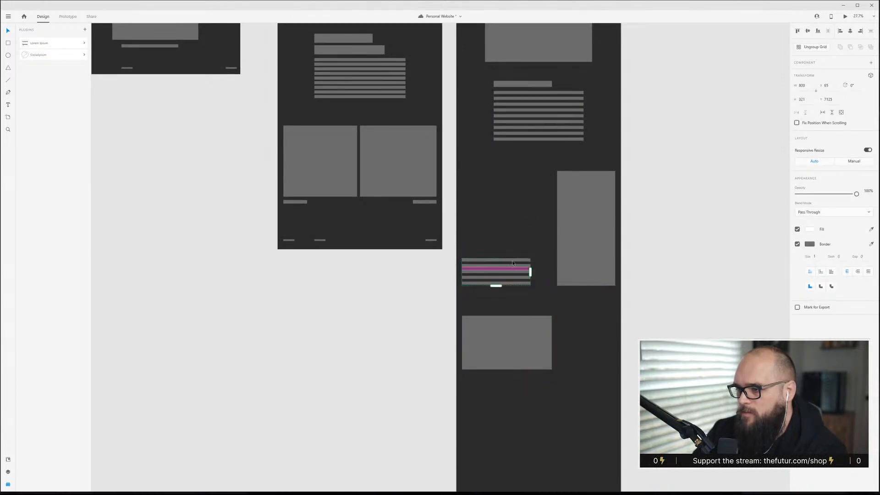
Enlarge the landscape image and nudge the small text block into position on the grid.
left_click(545, 265)
left_click(527, 350)
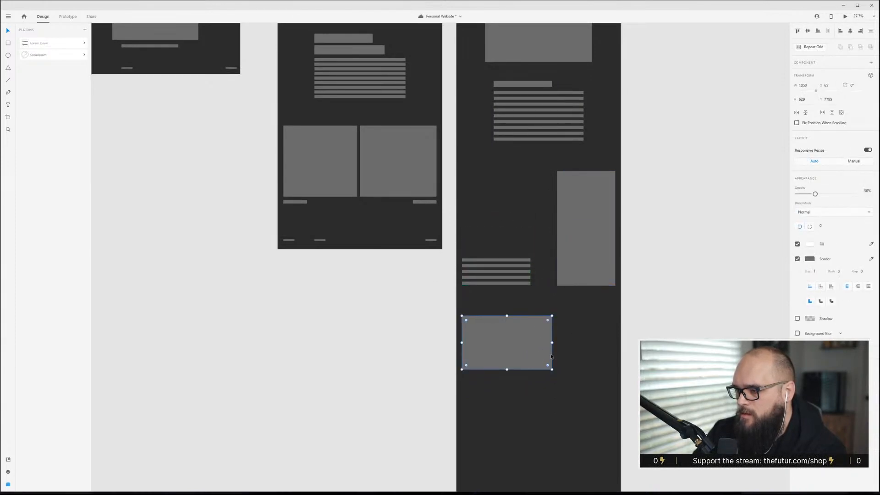
key("ctrl+shift+apostrophe")
left_click_drag(552, 369, 586, 399)
left_click_drag(569, 365, 568, 374)
left_click(540, 278)
left_click_drag(514, 261, 513, 254)
key("Escape")
key("ctrl+shift+apostrophe")
left_click_drag(541, 369, 540, 365)
key("Escape")
scroll(495, 346, "up", 3)
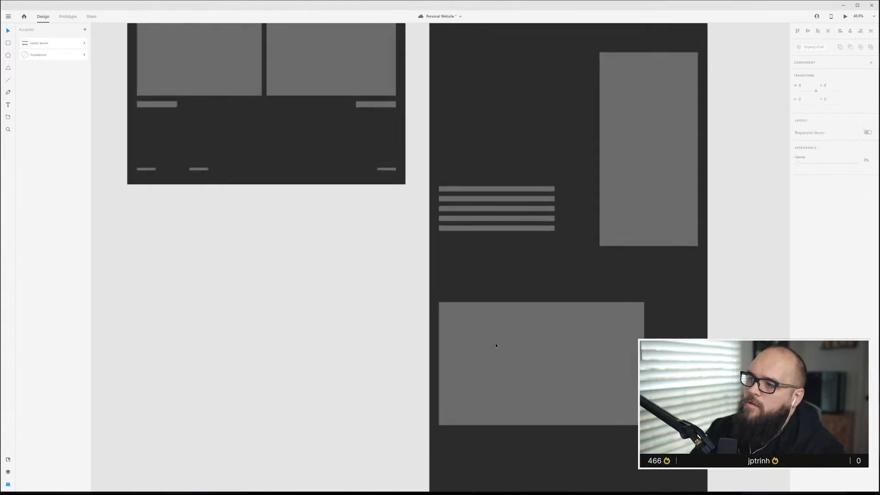
scroll(566, 356, "up", 1)
scroll(566, 356, "right", 3)
scroll(566, 356, "up", 3)
scroll(567, 355, "up", 3)
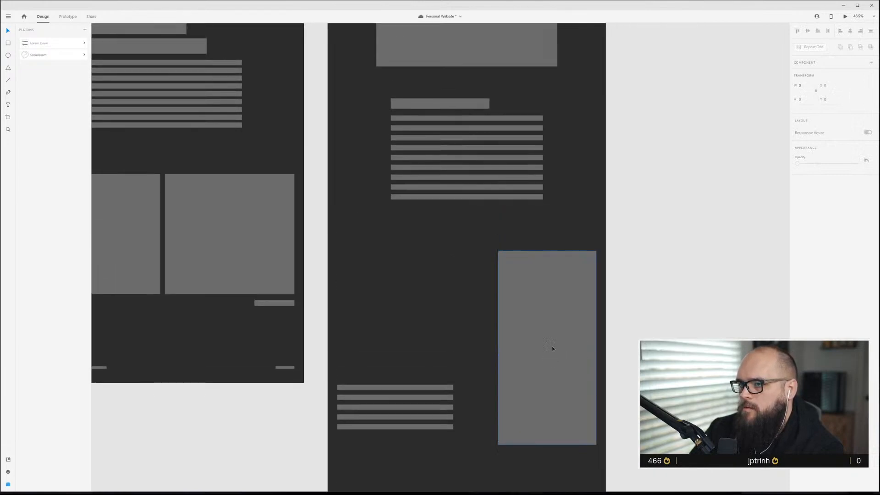
left_click(558, 349)
left_click_drag(559, 348, 422, 280)
left_click_drag(411, 408, 426, 303)
key("Delete")
left_click_drag(391, 236, 442, 304)
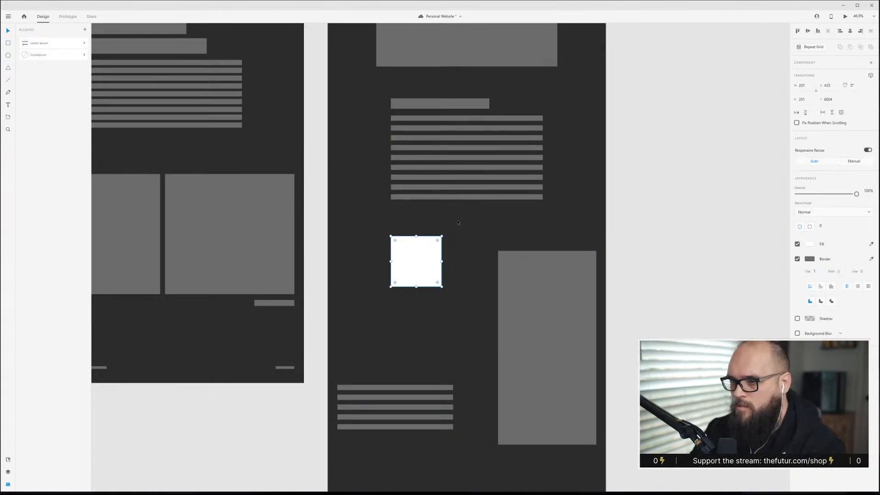
key("Delete")
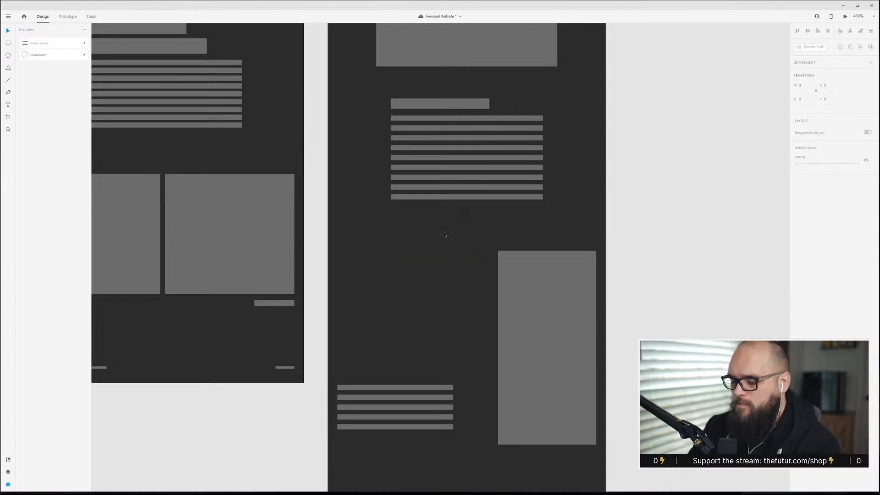
Draw a circle placeholder above the small text block and set its opacity to 30%.
left_click_drag(386, 240, 411, 285)
key("3")
left_click_drag(399, 245, 400, 251)
Shift the lower placeholders slightly down and enlarge the circle.
scroll(424, 356, "down", 4)
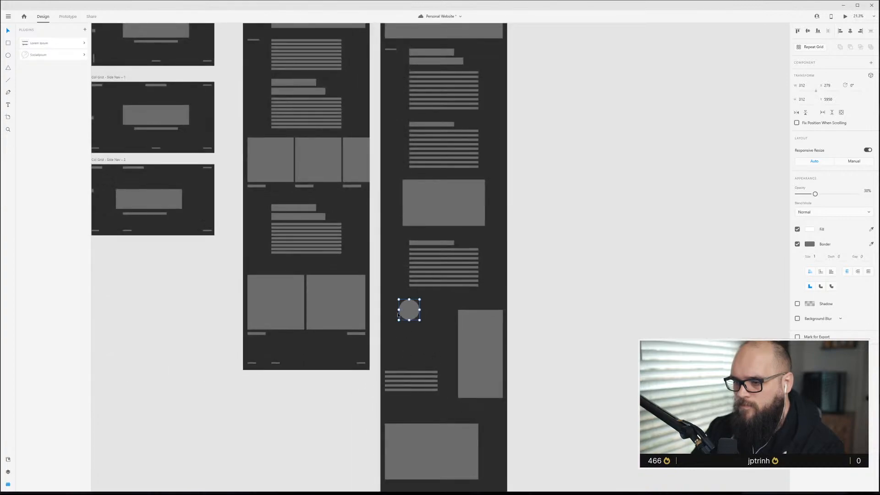
left_click_drag(388, 304, 485, 452)
left_click_drag(485, 381, 483, 389)
scroll(400, 354, "up", 4)
left_click(431, 301)
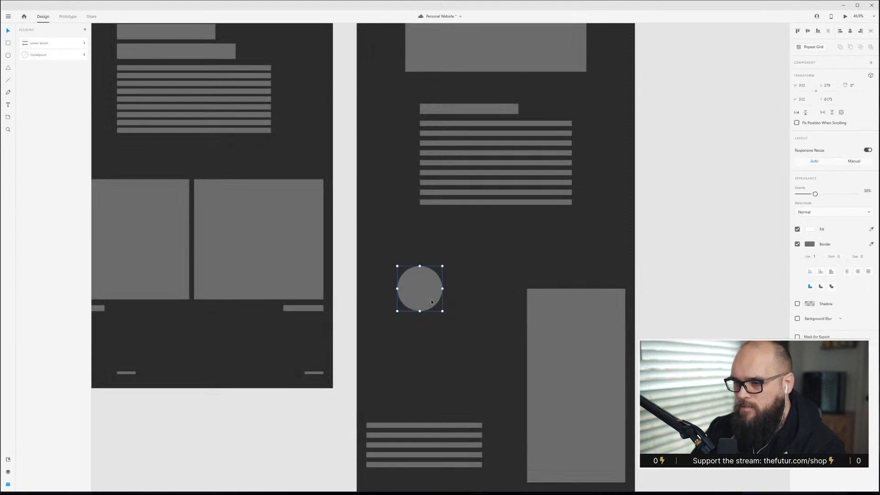
left_click_drag(397, 266, 390, 259)
left_click(413, 325)
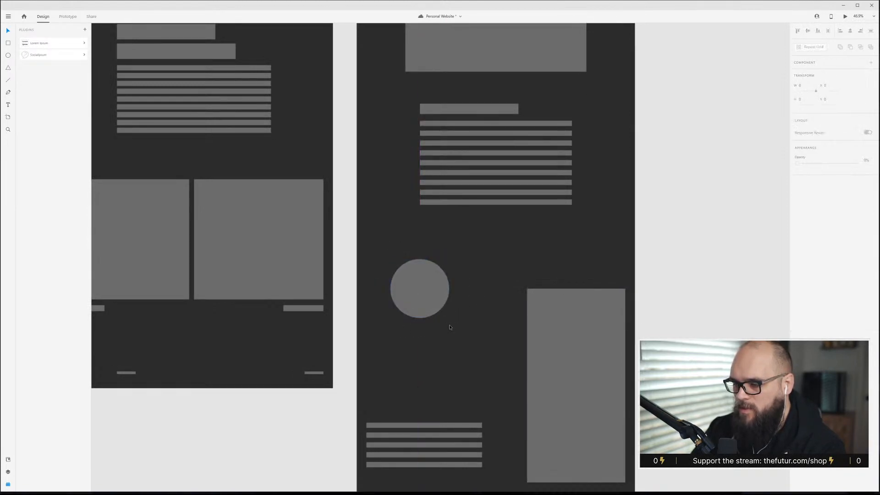
Move the small text block up closer to the circle.
scroll(467, 409, "down", 3)
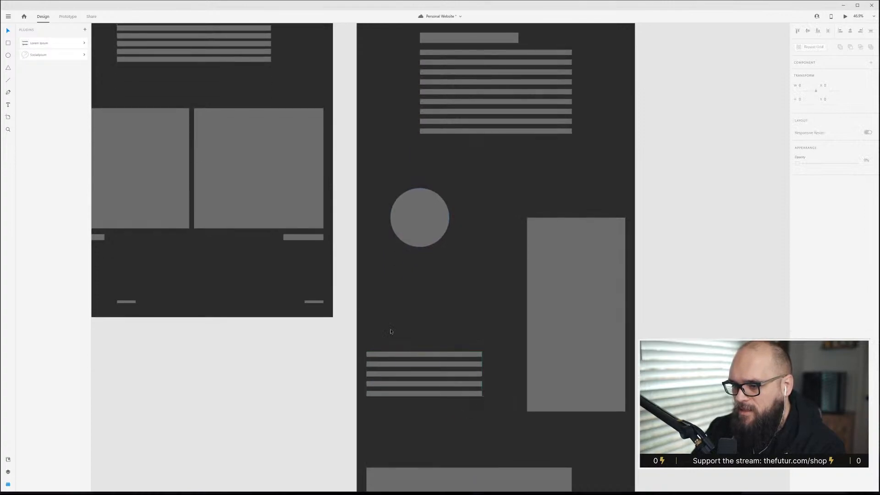
left_click(413, 383)
left_click_drag(418, 375, 418, 358)
Increase the line spacing in the small text block's repeat grid.
scroll(452, 394, "up", 4)
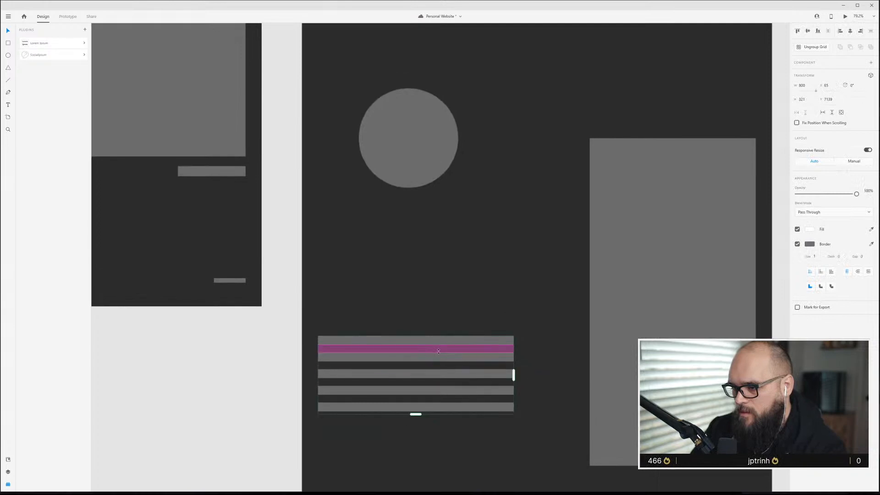
double_click(436, 360)
left_click_drag(449, 361, 448, 364)
left_click(505, 311)
left_click(488, 342)
left_click_drag(460, 350, 459, 356)
left_click_drag(414, 439, 411, 419)
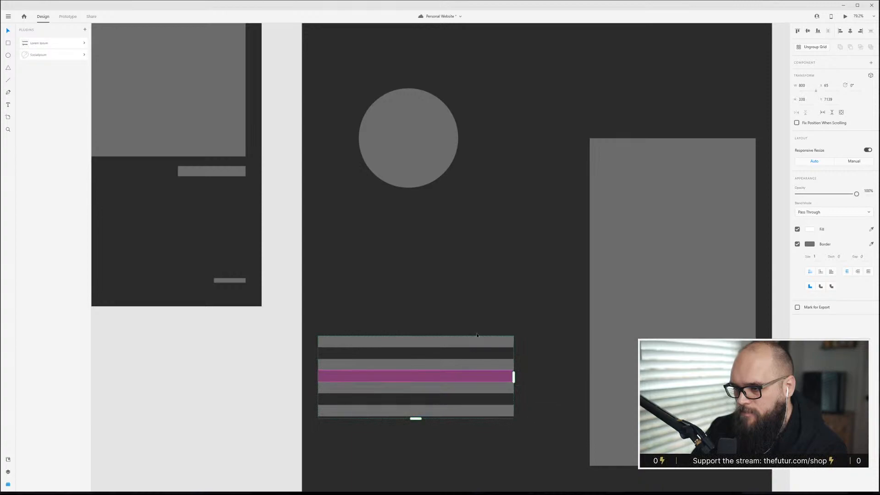
left_click(531, 366)
Shorten the tall image symmetrically from its top and bottom edges.
scroll(503, 347, "down", 5)
scroll(509, 424, "down", 3)
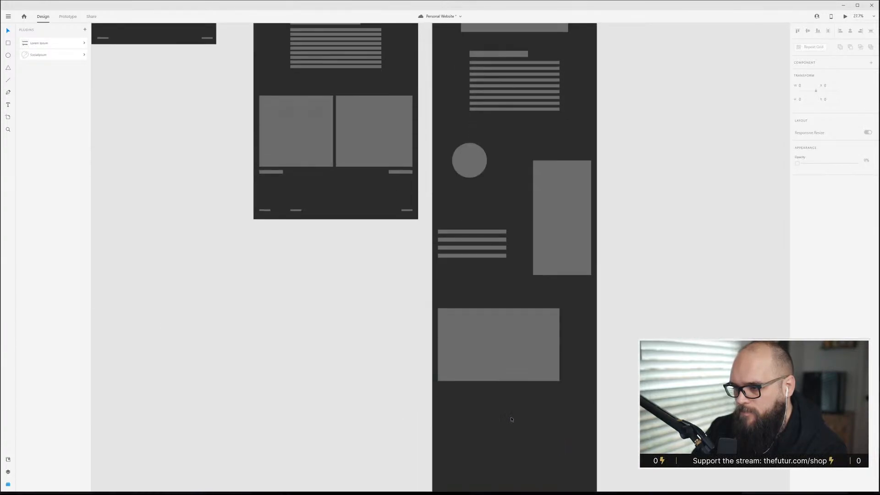
scroll(591, 339, "up", 5)
scroll(424, 319, "up", 5)
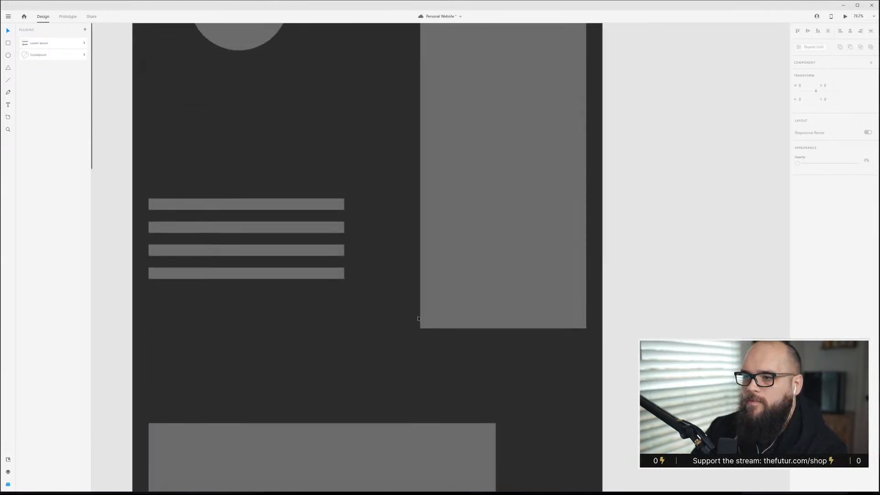
scroll(418, 318, "left", 2)
scroll(417, 318, "up", 1)
left_click(625, 219)
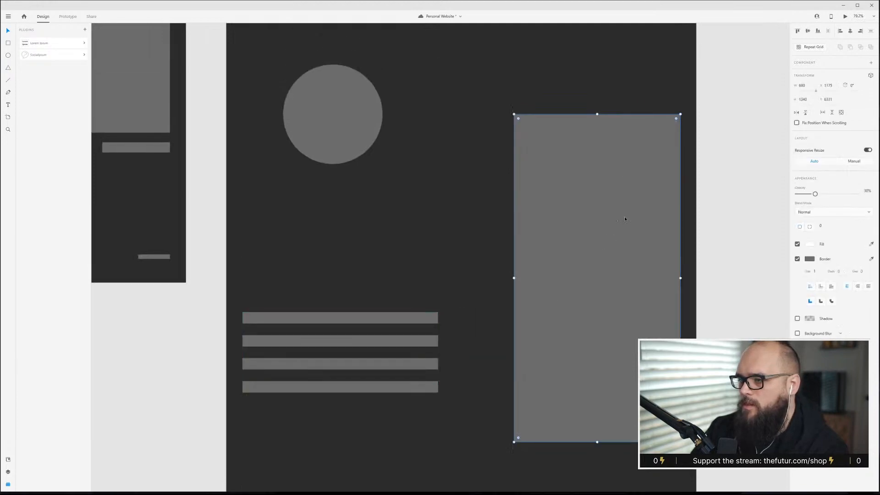
key("alt")
left_click_drag(597, 113, 597, 133)
left_click(491, 114)
Preview the page and scroll through it to check the new circle, image and text layout.
scroll(484, 181, "up", 2)
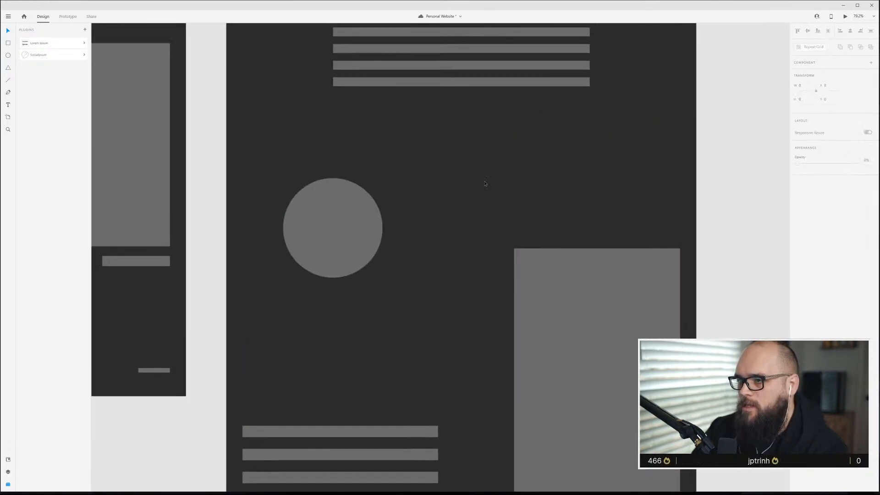
left_click(538, 321)
scroll(488, 317, "down", 2)
scroll(485, 314, "down", 3)
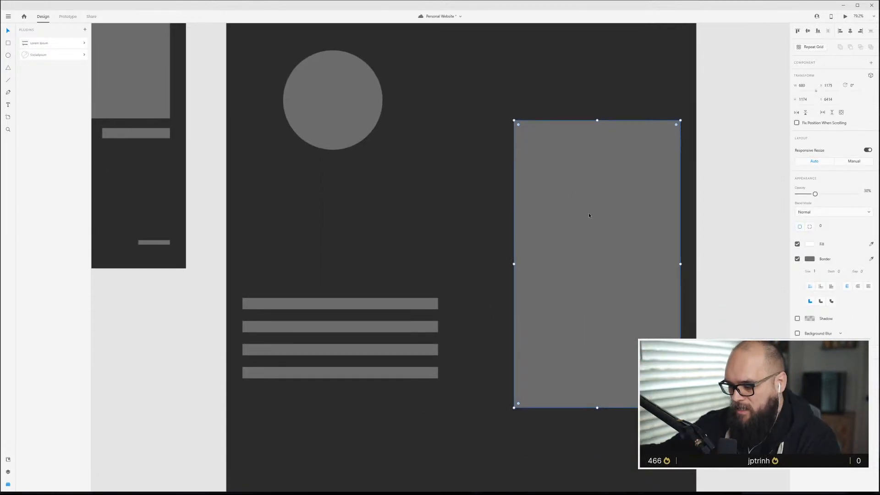
key("ctrl+Return")
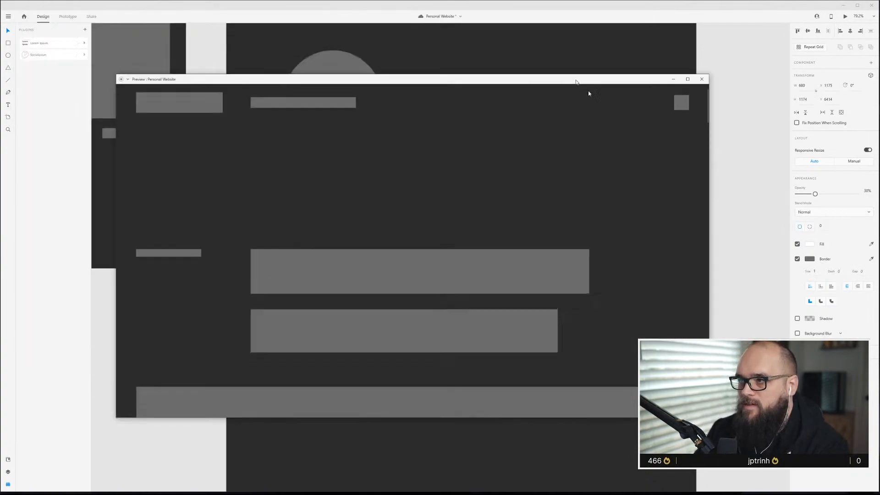
scroll(637, 290, "down", 5)
scroll(635, 289, "up", 5)
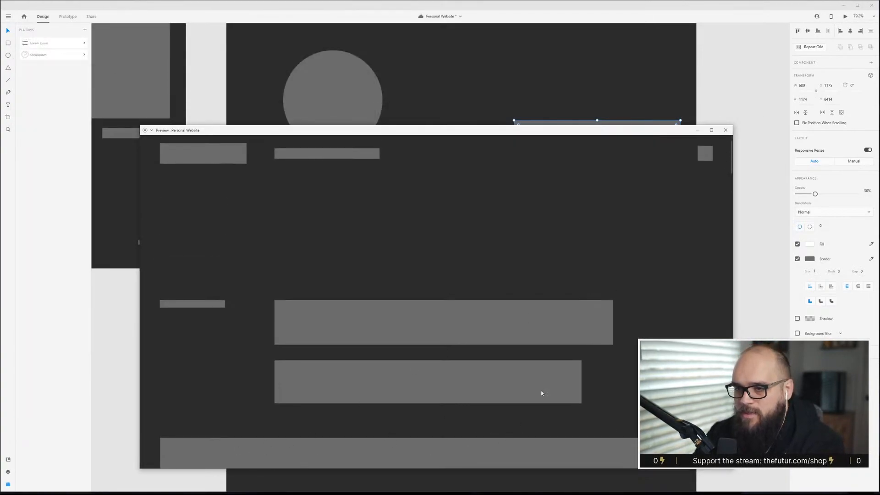
scroll(470, 407, "down", 3)
scroll(474, 427, "up", 3)
scroll(474, 427, "down", 5)
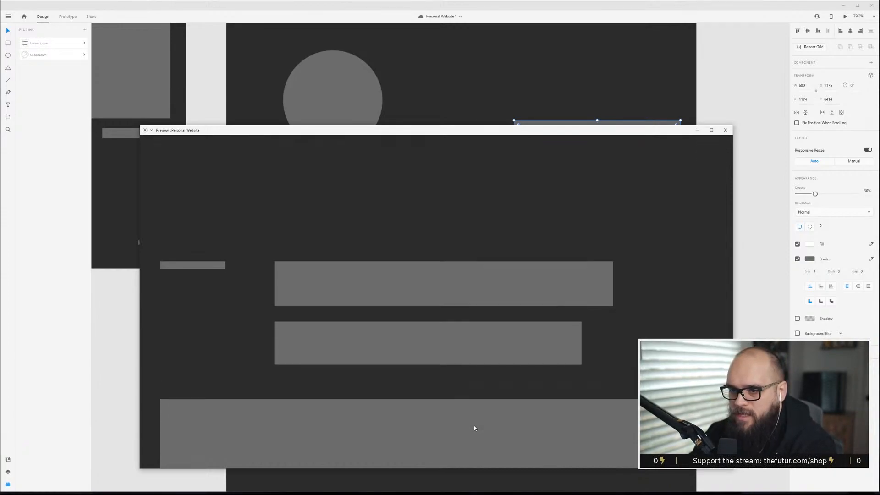
scroll(475, 428, "down", 8)
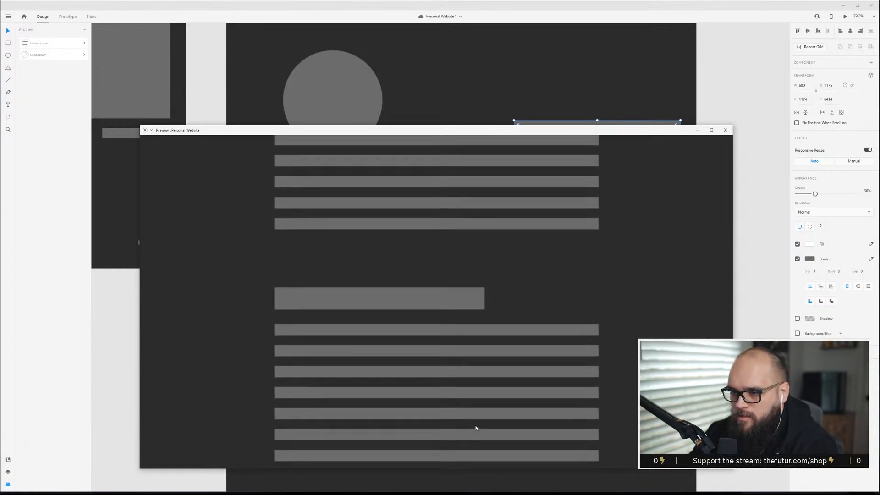
scroll(477, 428, "down", 8)
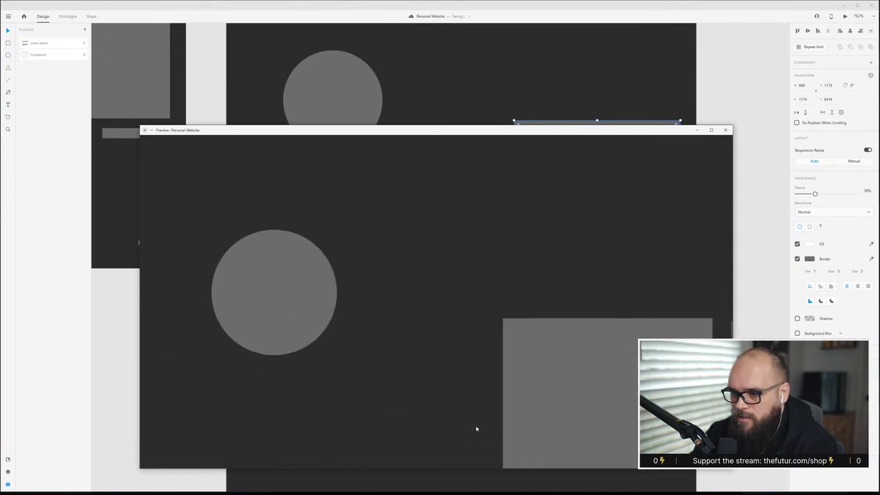
scroll(476, 431, "down", 8)
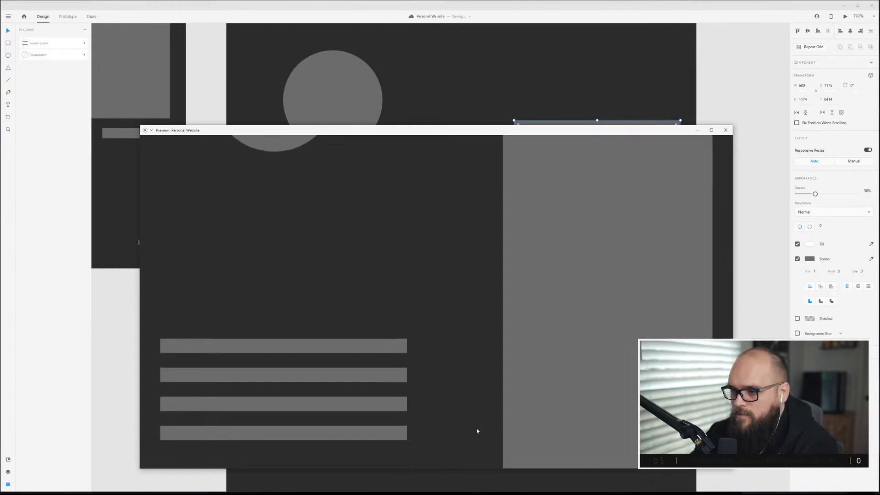
scroll(476, 433, "down", 8)
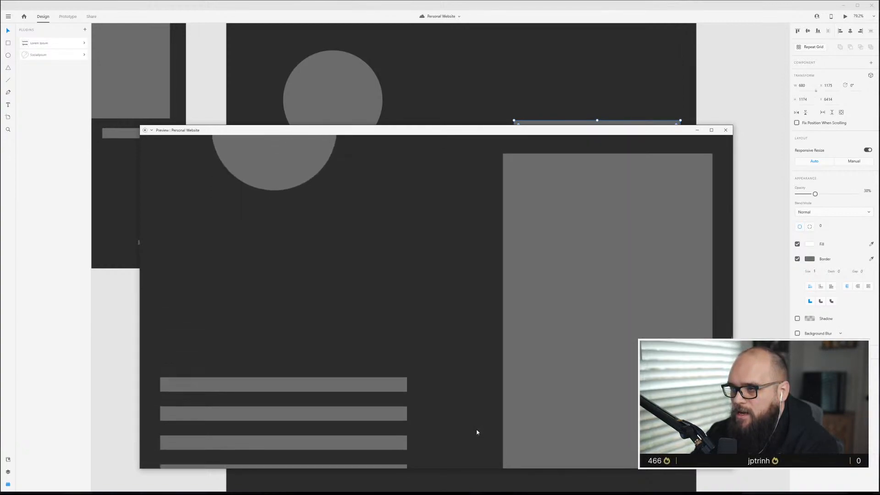
scroll(477, 432, "up", 1)
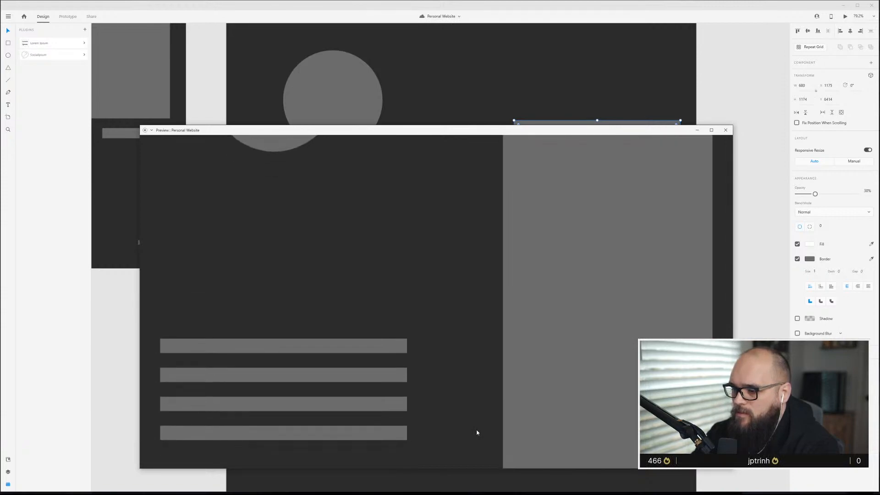
scroll(477, 433, "up", 1)
scroll(476, 432, "down", 1)
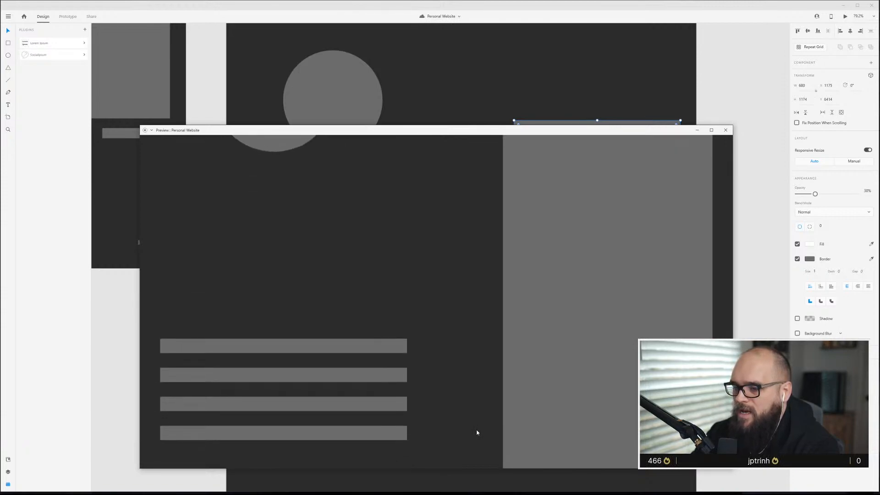
scroll(476, 432, "down", 1)
scroll(476, 432, "up", 5)
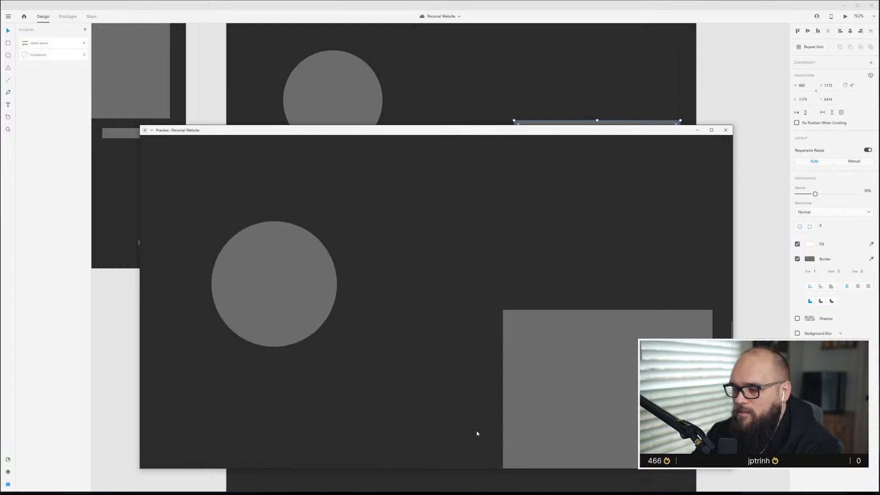
scroll(477, 432, "down", 3)
left_click(726, 130)
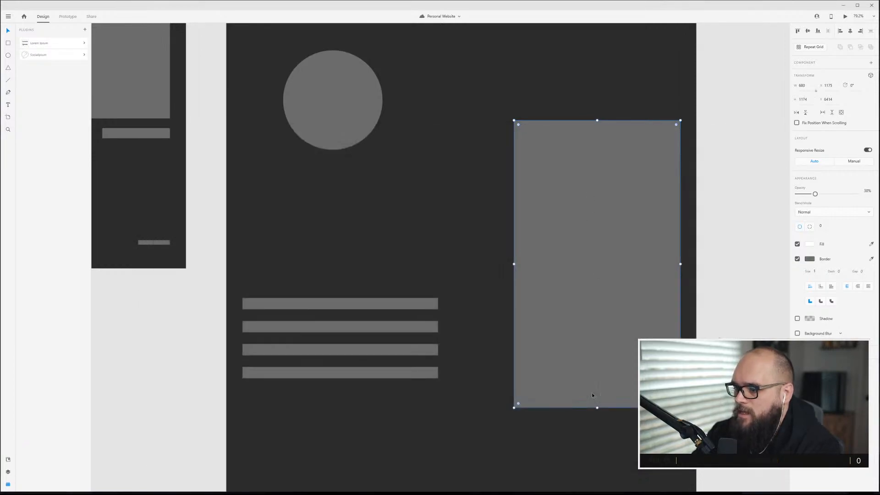
Shorten the tall image slightly more from both ends, then preview the page again to check it.
left_click_drag(597, 407, 596, 393)
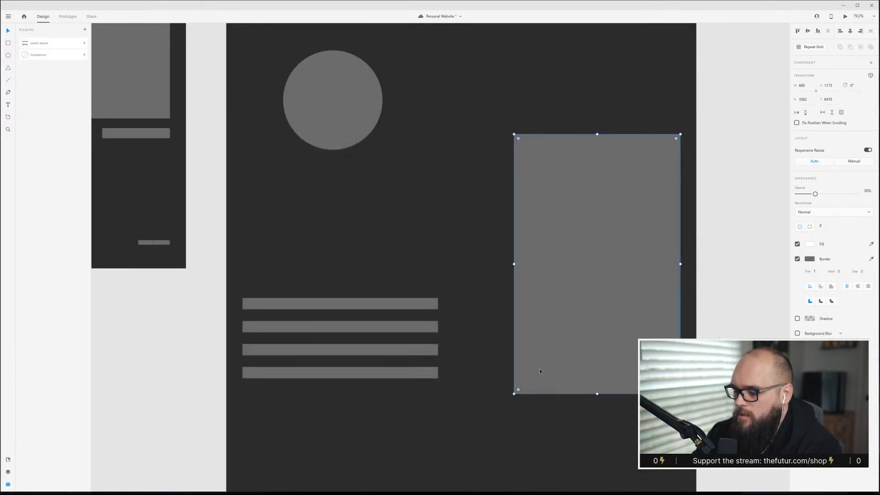
key("ctrl+Return")
left_click_drag(505, 6, 624, 80)
scroll(557, 274, "down", 15)
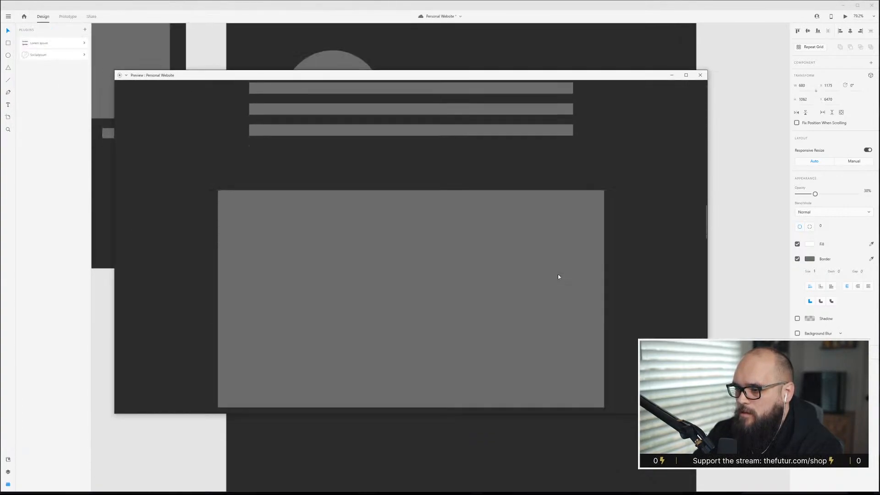
scroll(558, 276, "down", 10)
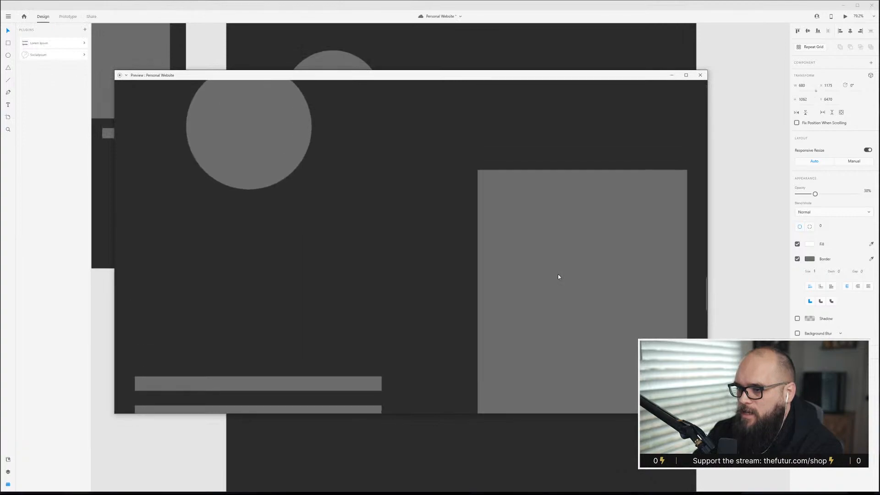
scroll(558, 276, "down", 10)
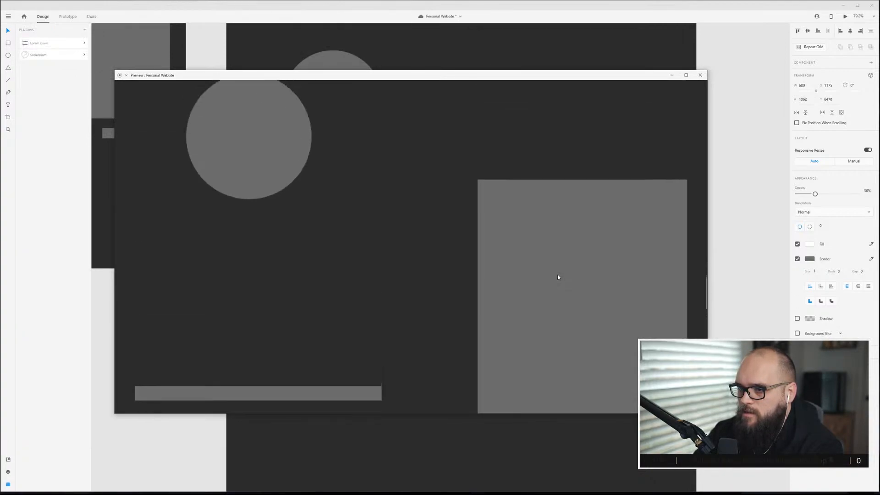
scroll(558, 278, "down", 2)
scroll(558, 278, "up", 6)
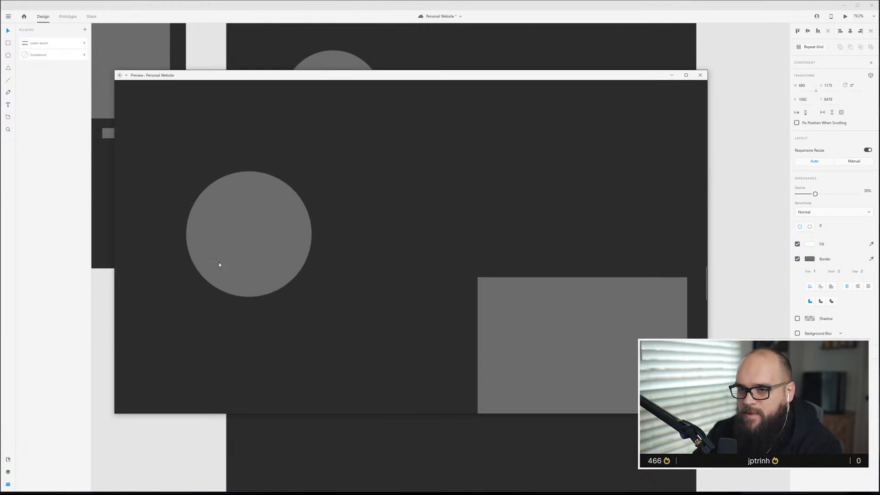
scroll(310, 273, "down", 3)
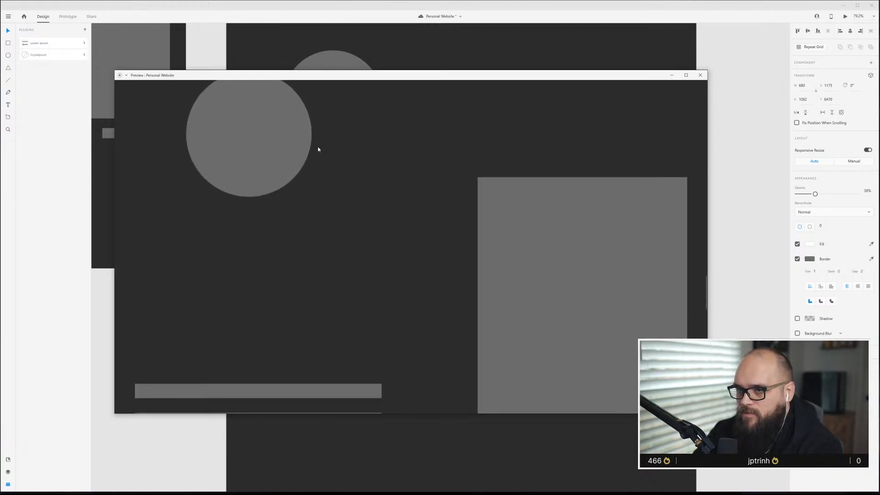
scroll(367, 326, "down", 10)
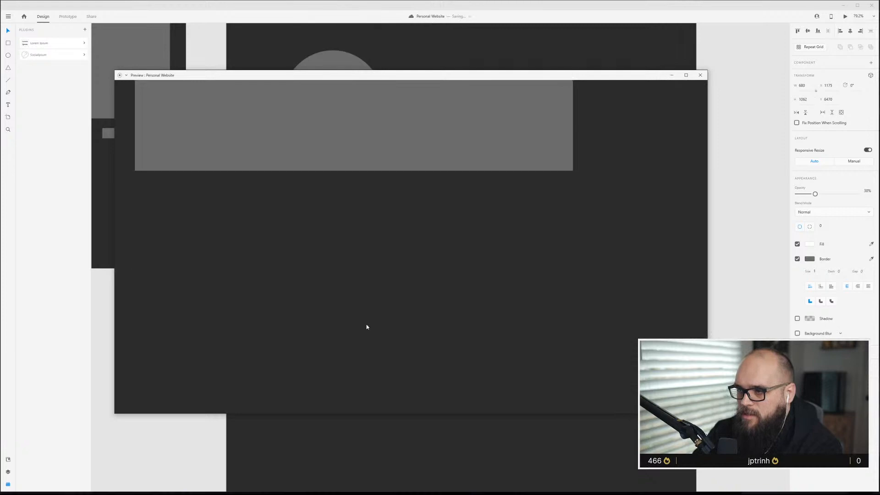
scroll(367, 327, "up", 15)
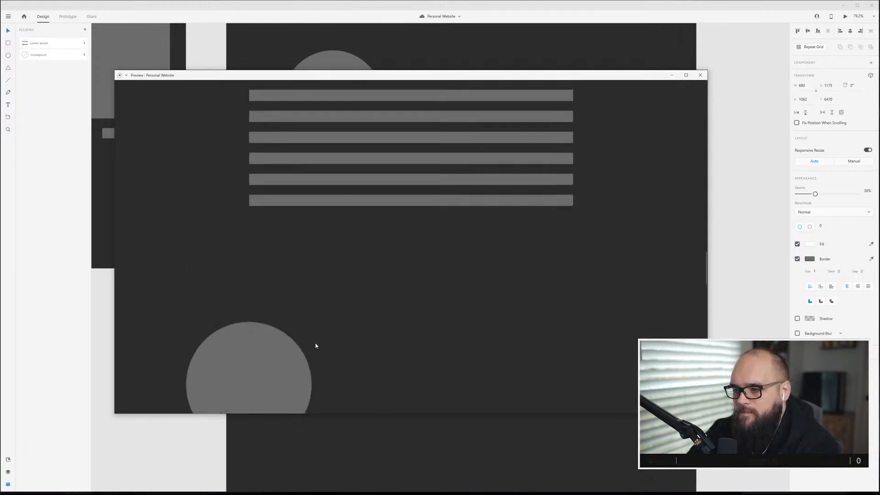
scroll(315, 346, "up", 15)
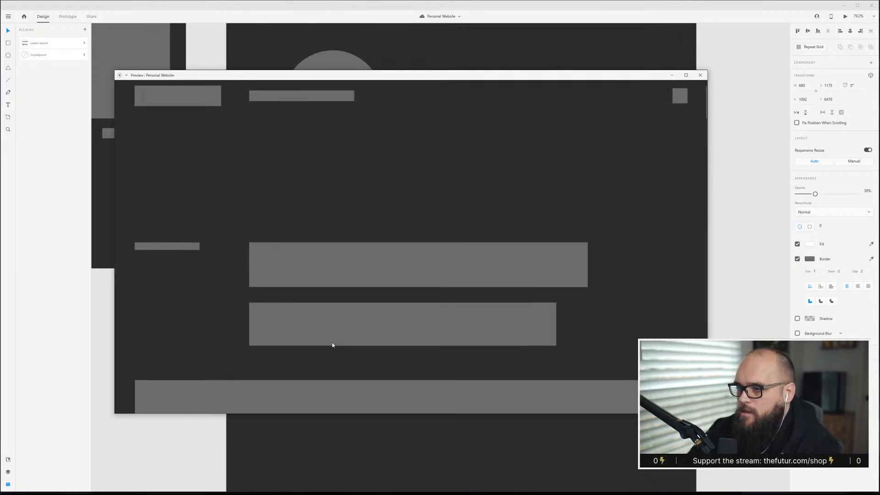
left_click(704, 77)
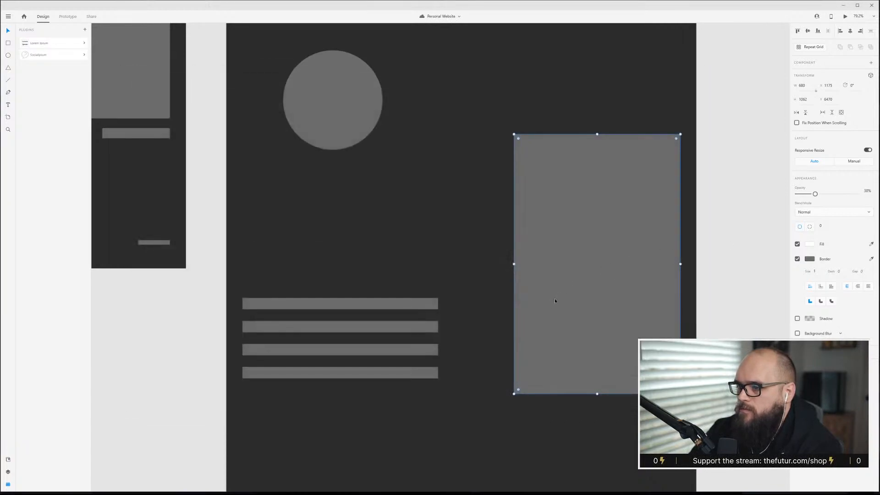
Nudge the paragraph block slightly into place beside the tall image.
scroll(555, 299, "down", 1)
left_click(402, 266)
left_click_drag(383, 299, 384, 281)
left_click(407, 195)
scroll(407, 195, "down", 2)
left_click_drag(460, 460, 463, 463)
left_click(443, 359)
scroll(457, 398, "down", 3)
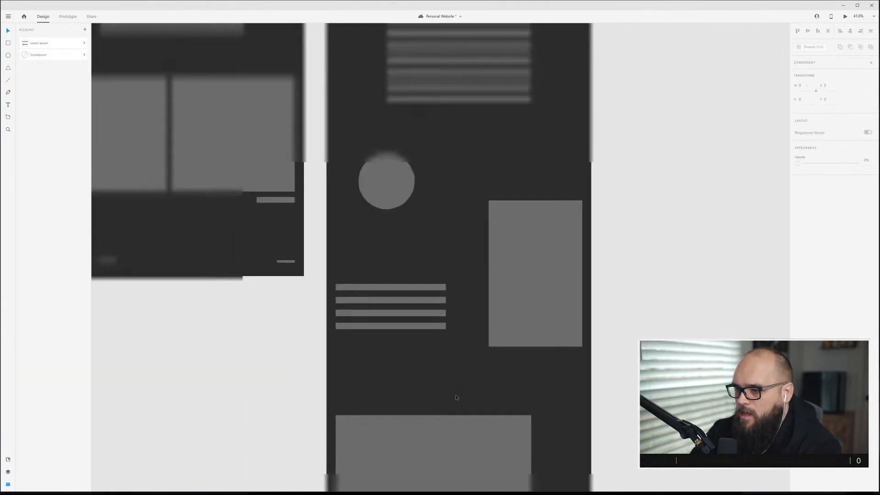
Zoom out to the whole canvas and browse the research boards for typography, colour, navigation and layout.
scroll(464, 383, "up", 8)
scroll(464, 383, "down", 3)
scroll(464, 381, "down", 2)
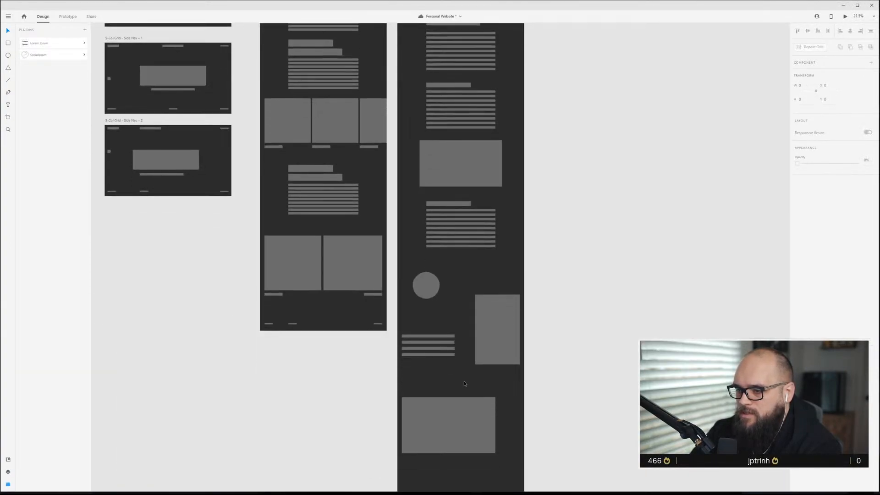
scroll(464, 378, "down", 6)
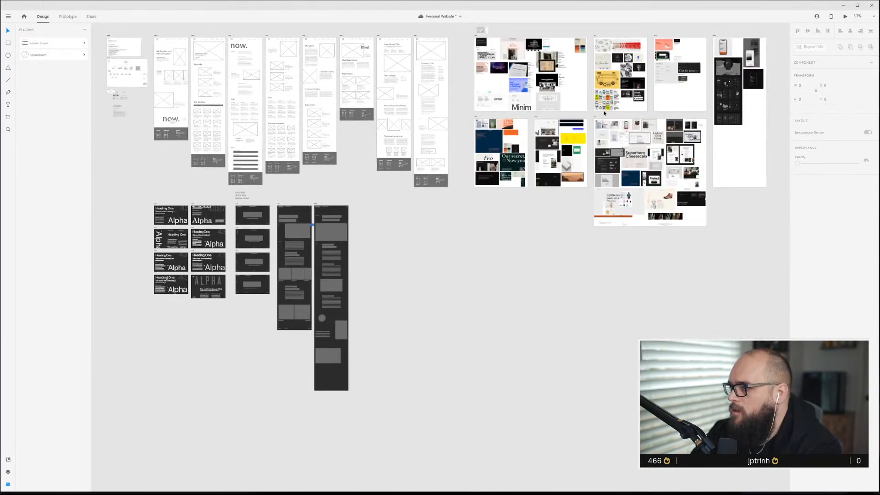
scroll(648, 171, "up", 6)
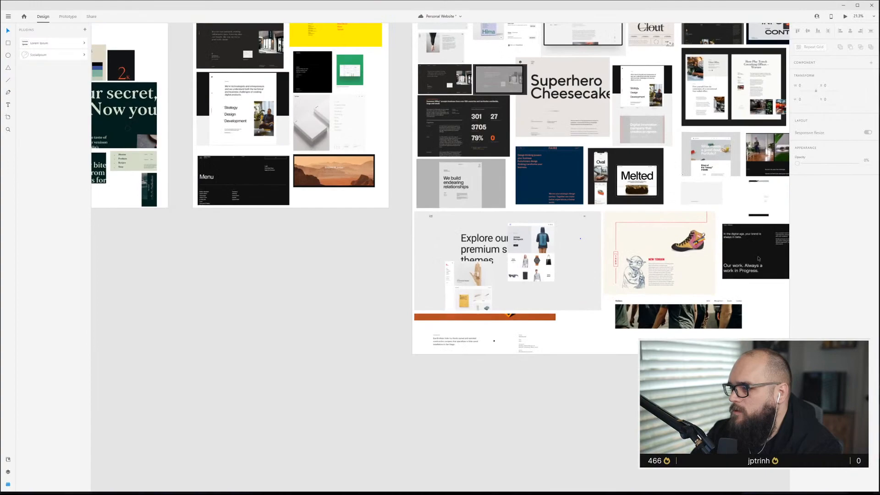
scroll(459, 204, "up", 5)
scroll(451, 215, "left", 5)
scroll(595, 230, "right", 10)
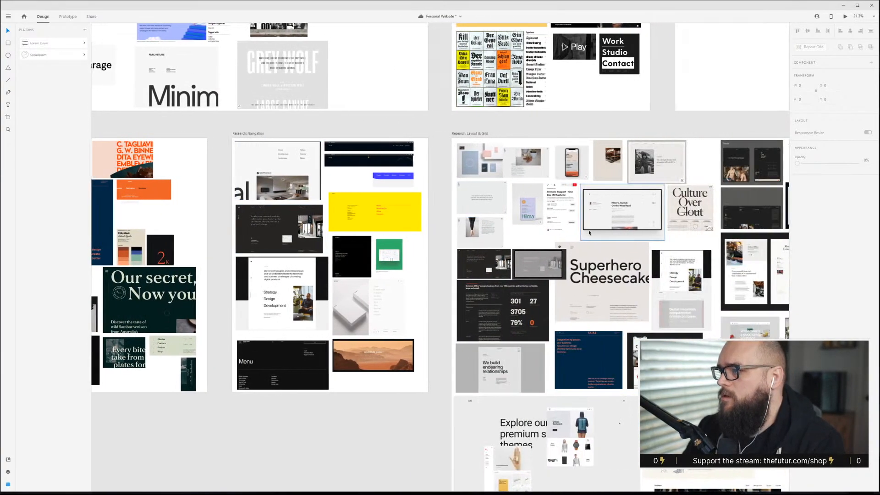
scroll(594, 248, "down", 3)
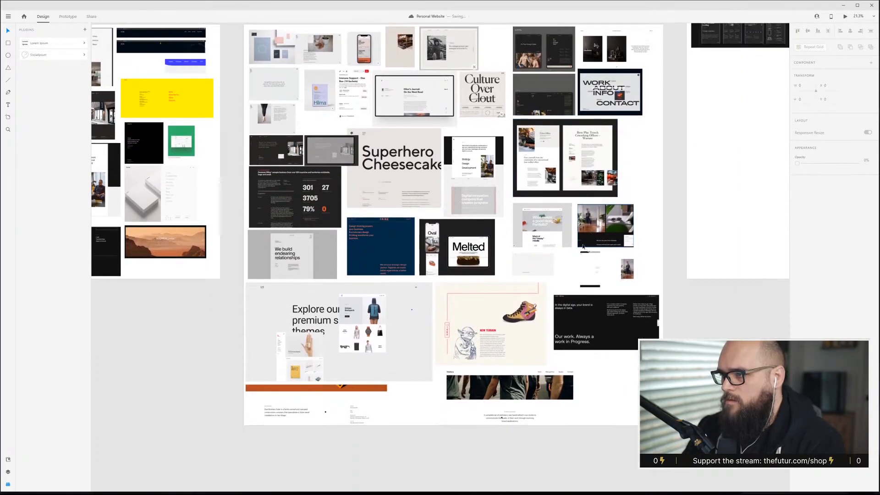
scroll(583, 246, "up", 10)
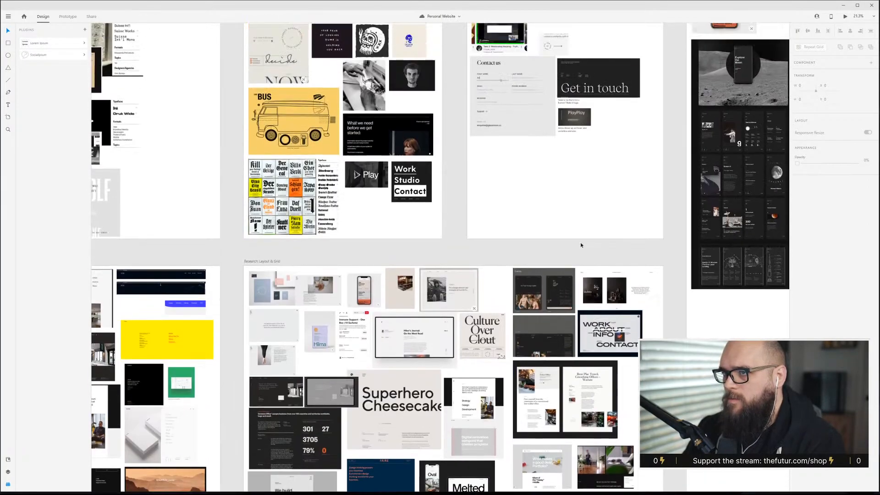
scroll(569, 238, "left", 10)
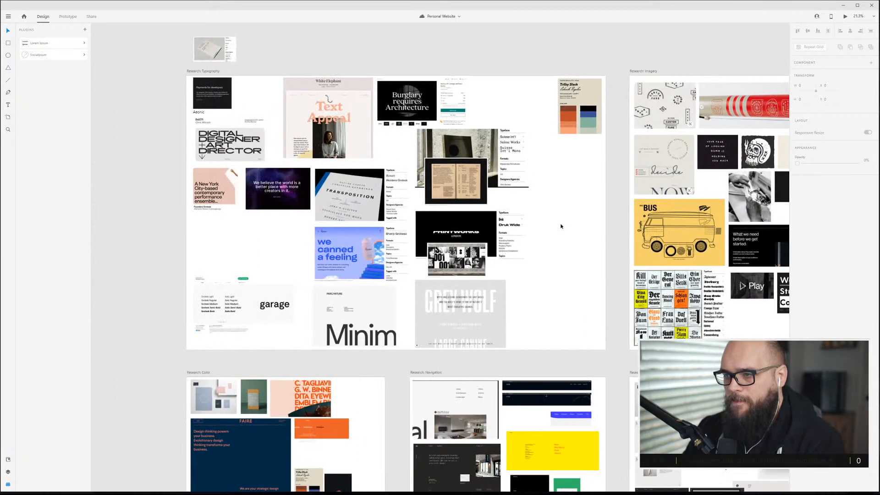
scroll(560, 226, "down", 5)
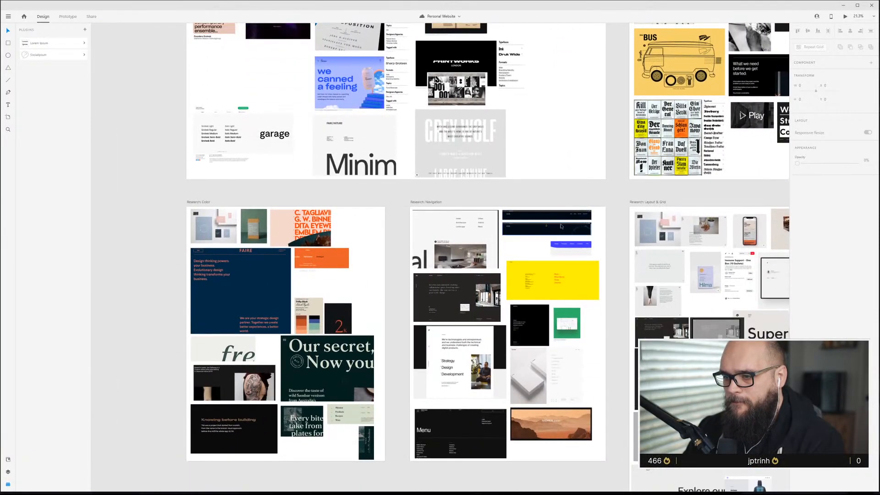
scroll(561, 226, "down", 1)
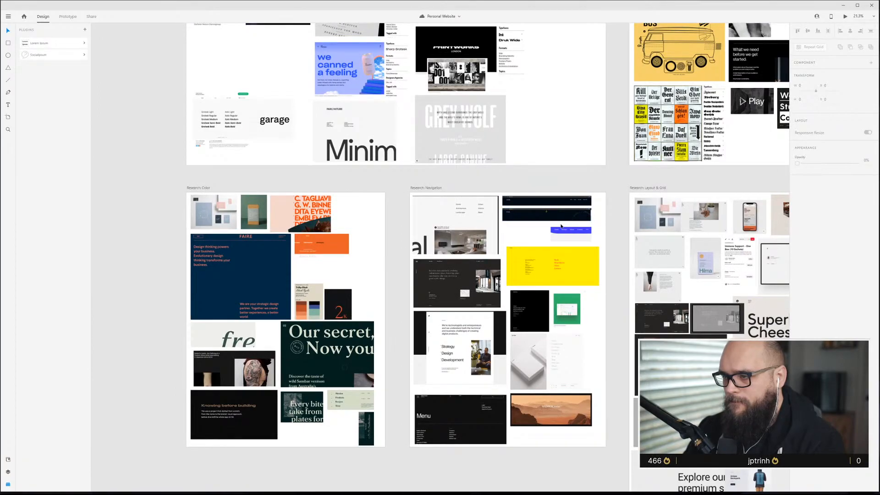
scroll(560, 225, "right", 8)
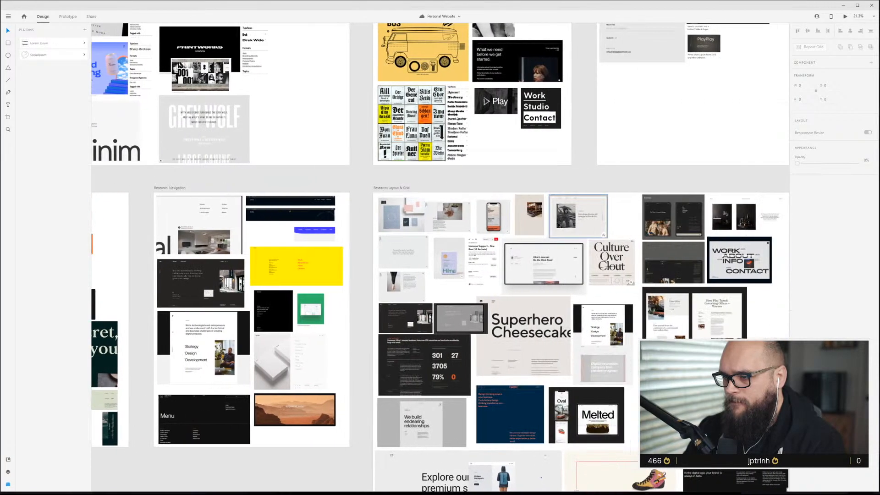
scroll(559, 224, "right", 3)
scroll(559, 224, "down", 3)
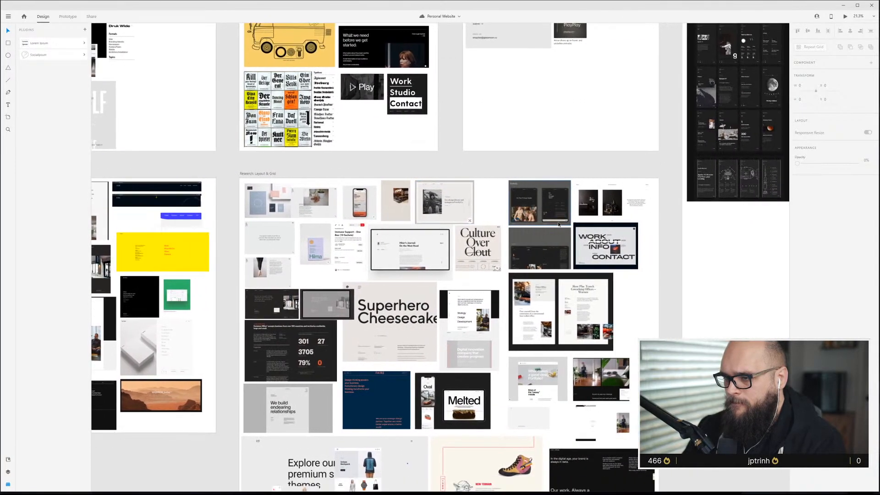
Browse the layout research board and zoom in on individual reference site screenshots.
scroll(558, 225, "down", 3)
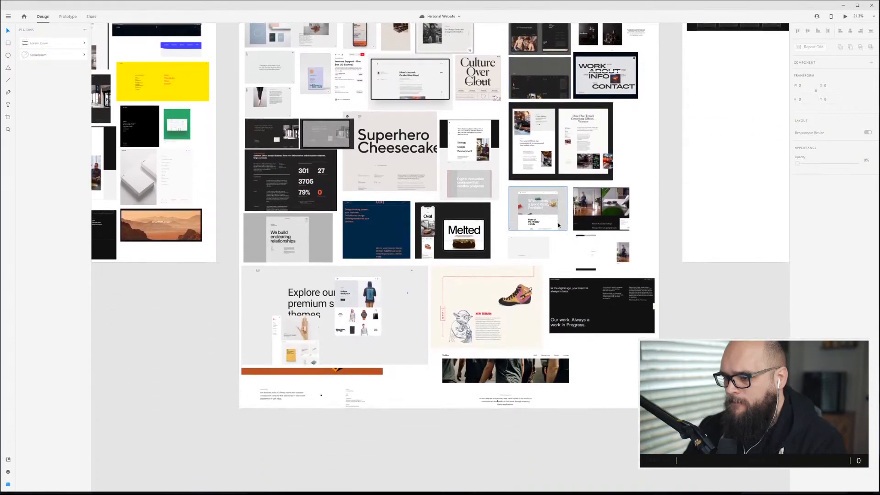
scroll(559, 226, "up", 7)
scroll(559, 227, "up", 3)
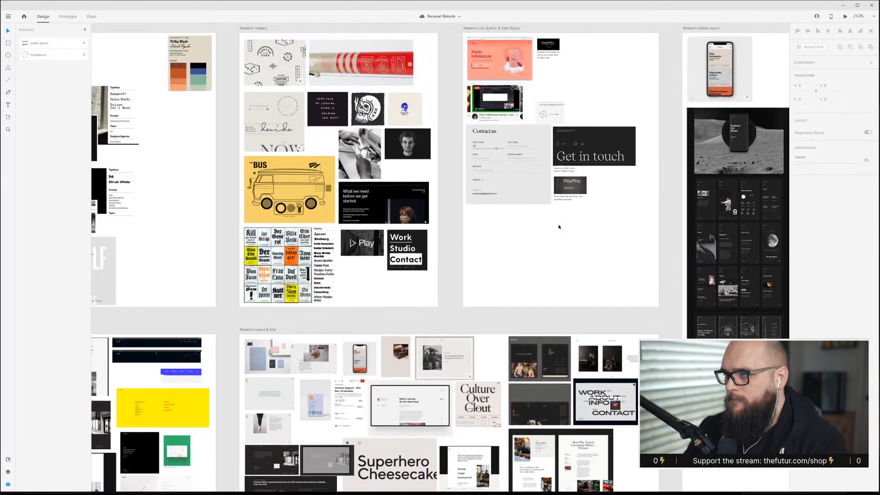
scroll(559, 226, "right", 6)
scroll(558, 225, "down", 5)
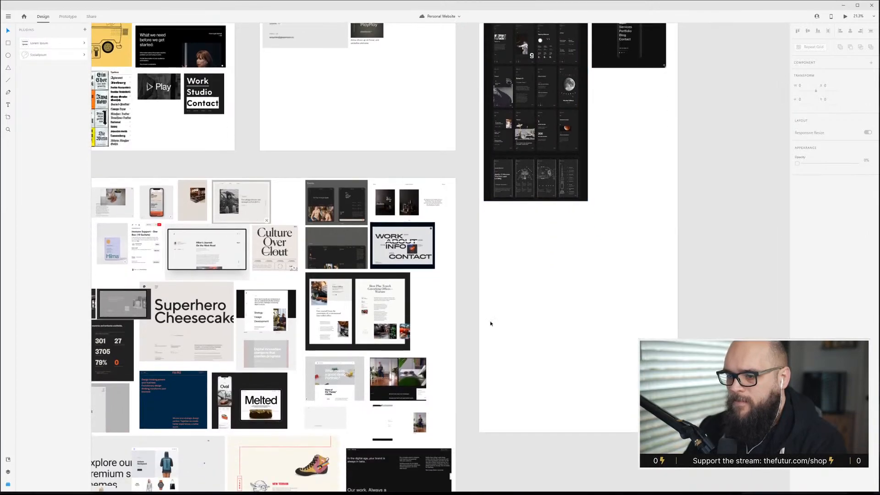
scroll(440, 402, "up", 3)
scroll(440, 402, "up", 3)
scroll(392, 350, "down", 1)
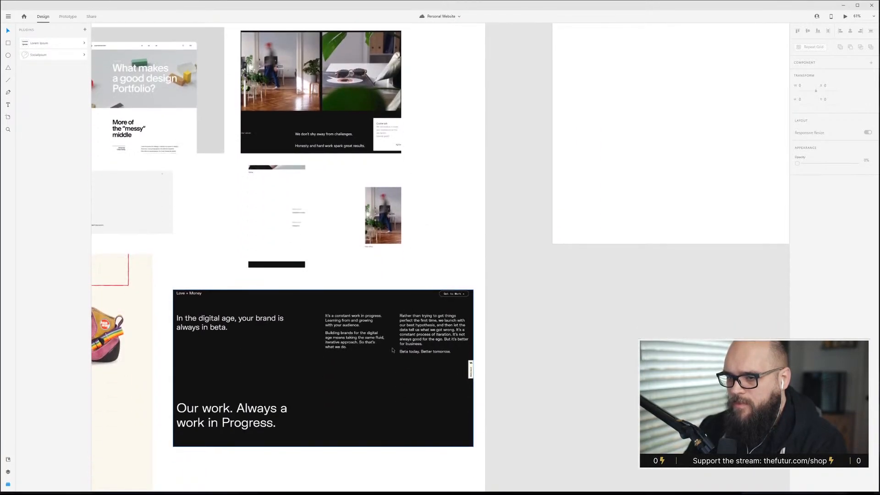
scroll(291, 235, "up", 1)
scroll(309, 222, "up", 5)
left_click(495, 228)
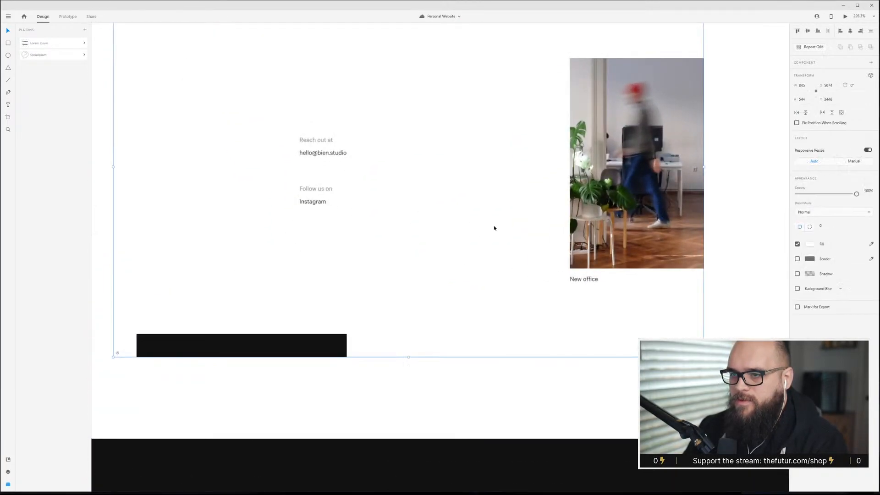
scroll(452, 344, "down", 6)
scroll(434, 304, "up", 2)
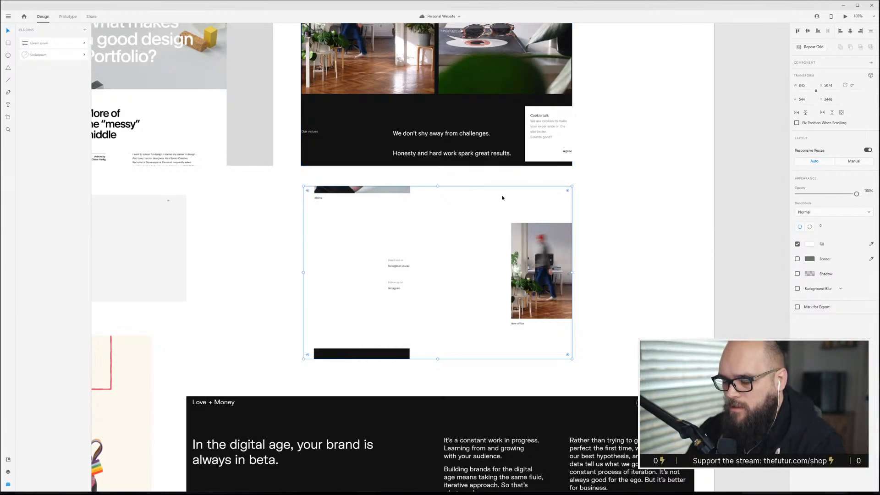
Turn the circle into an outline: set its opacity to 10%, remove its fill and make its border ffffff.
scroll(454, 324, "down", 10)
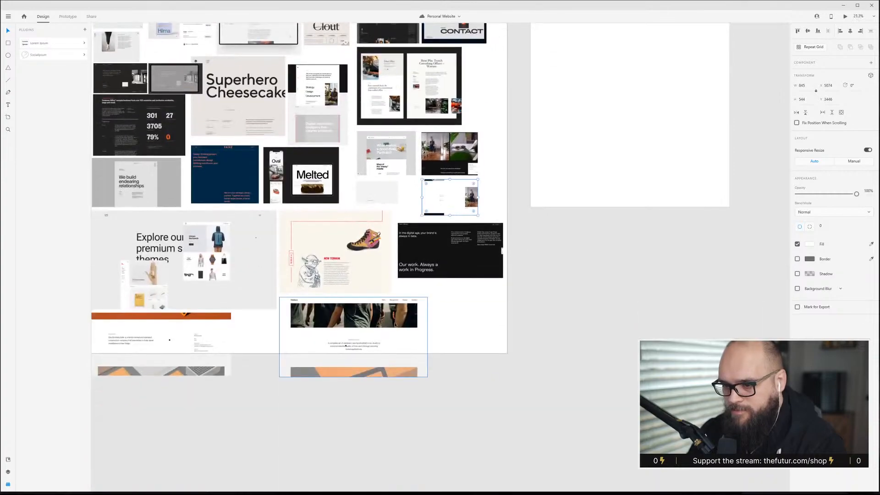
scroll(349, 324, "down", 3)
scroll(176, 319, "up", 10)
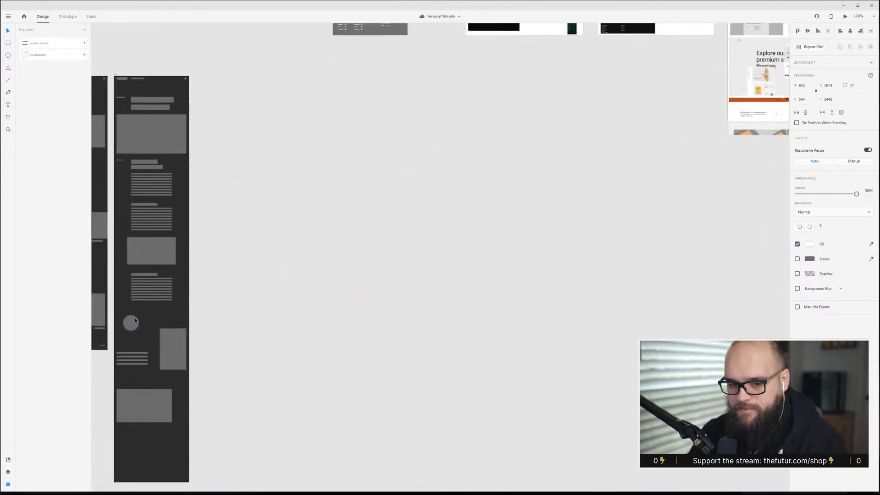
scroll(184, 298, "left", 5)
scroll(289, 301, "up", 3)
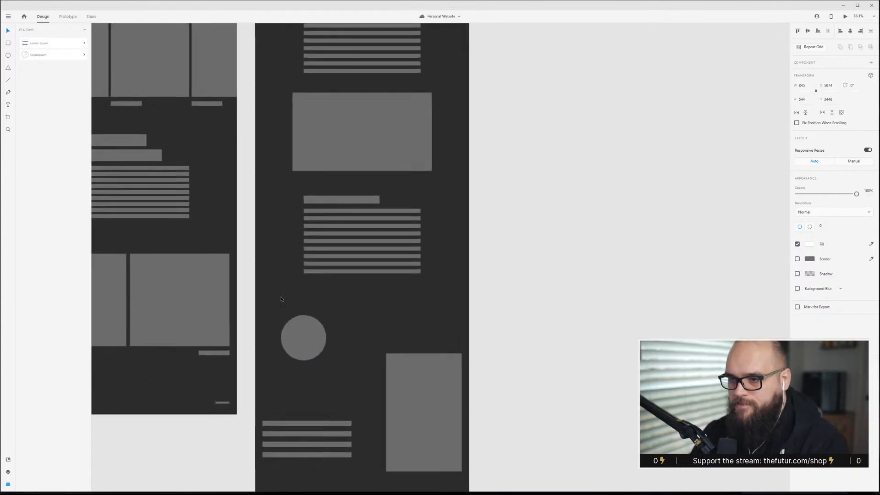
scroll(289, 301, "down", 2)
left_click(330, 263)
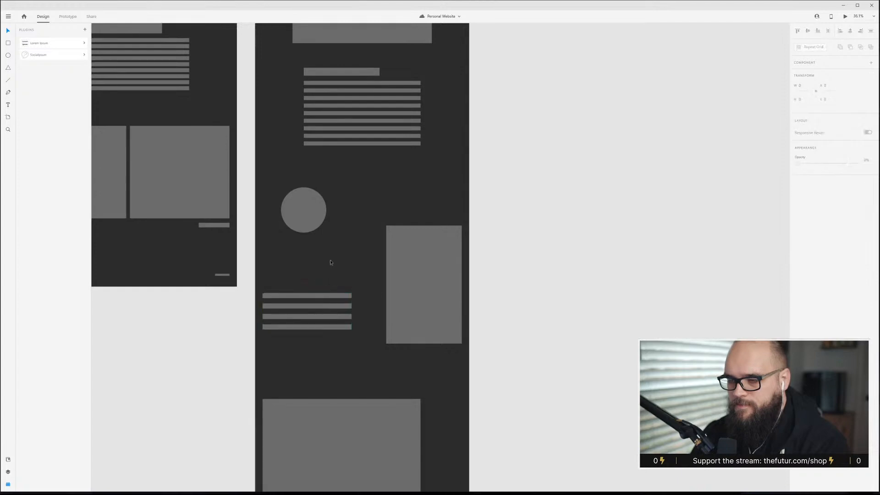
left_click(298, 213)
key("1")
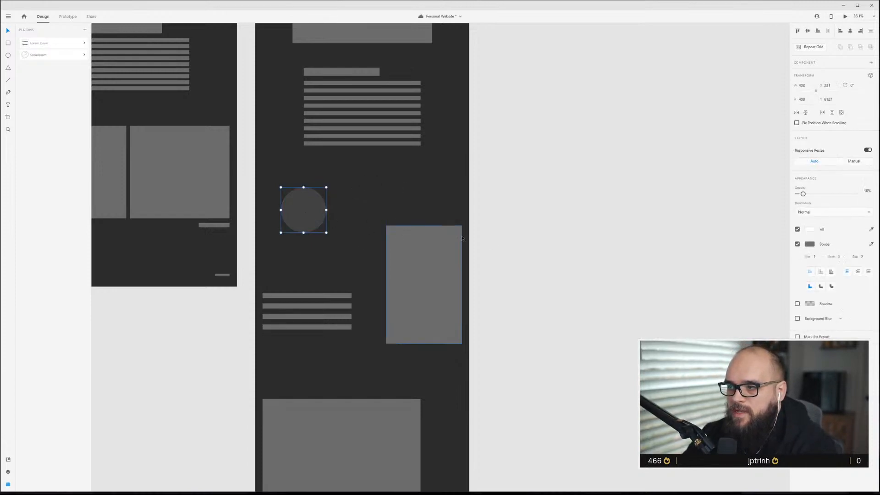
left_click(798, 229)
left_click(810, 244)
type("ffffff")
key("Return")
left_click(814, 256)
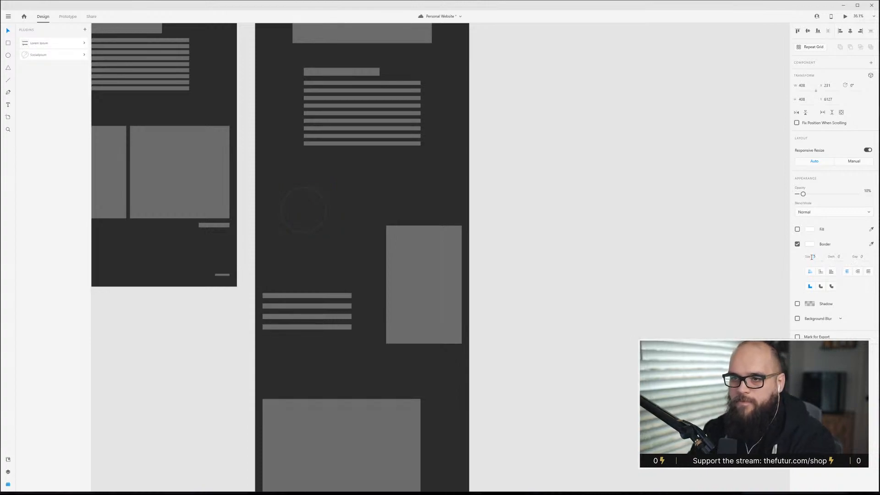
Zoom in and out over the second content wireframe to review the outlined circle and surrounding blocks.
left_click(387, 198)
scroll(342, 281, "up", 5)
scroll(343, 282, "down", 10)
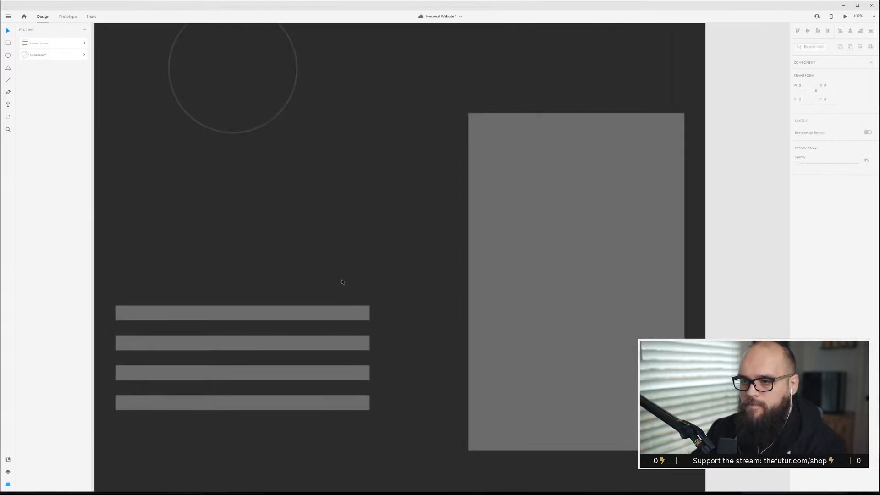
scroll(340, 291, "down", 3)
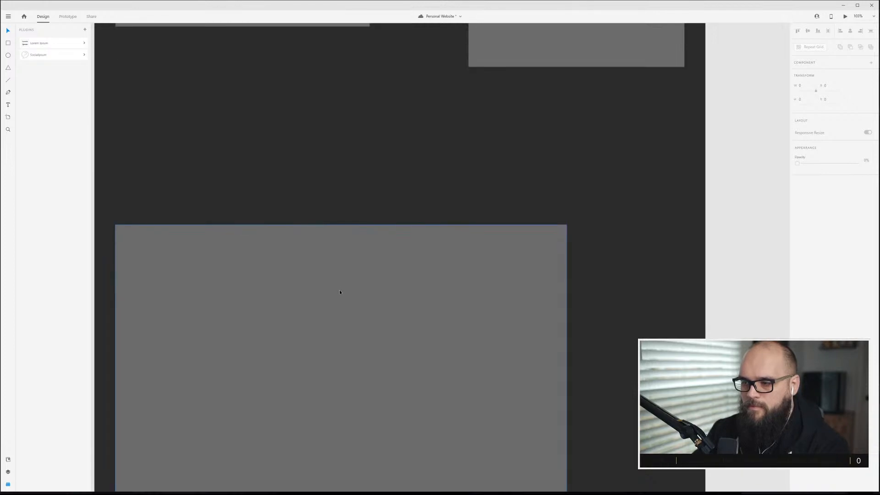
scroll(340, 291, "down", 5)
scroll(339, 291, "up", 5)
scroll(344, 292, "up", 2)
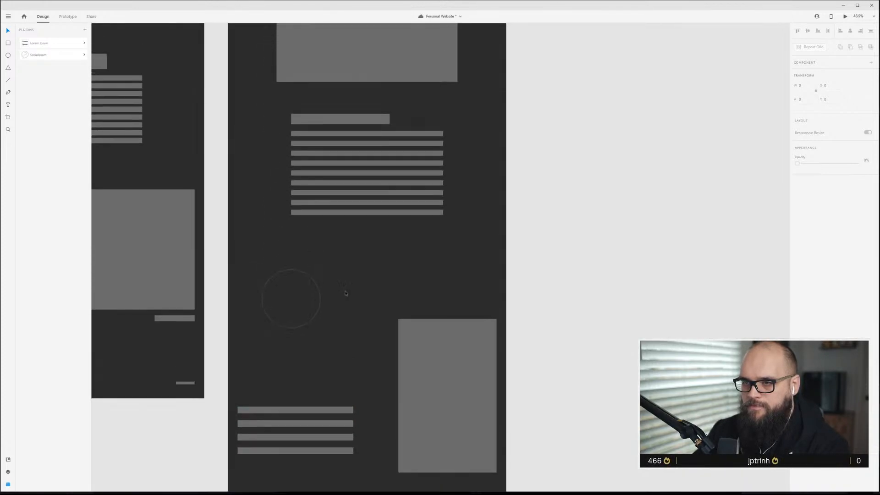
scroll(344, 293, "down", 10)
scroll(345, 293, "down", 2)
scroll(345, 295, "down", 2)
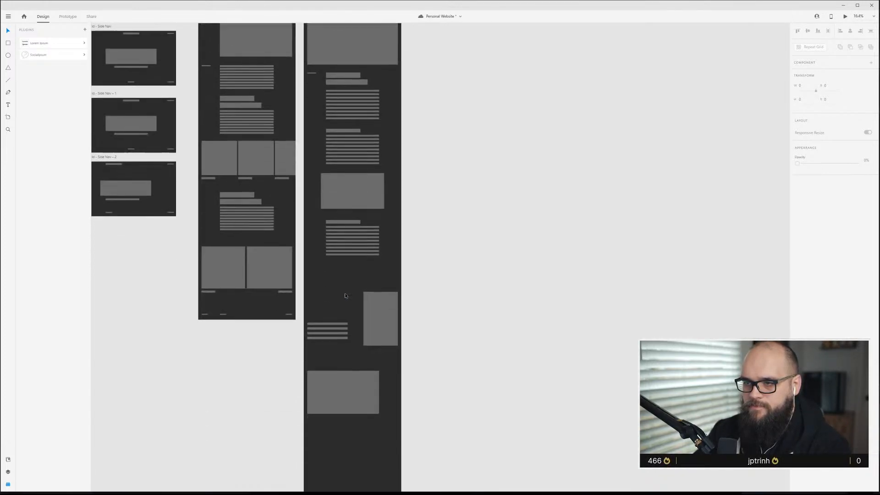
scroll(346, 293, "up", 2)
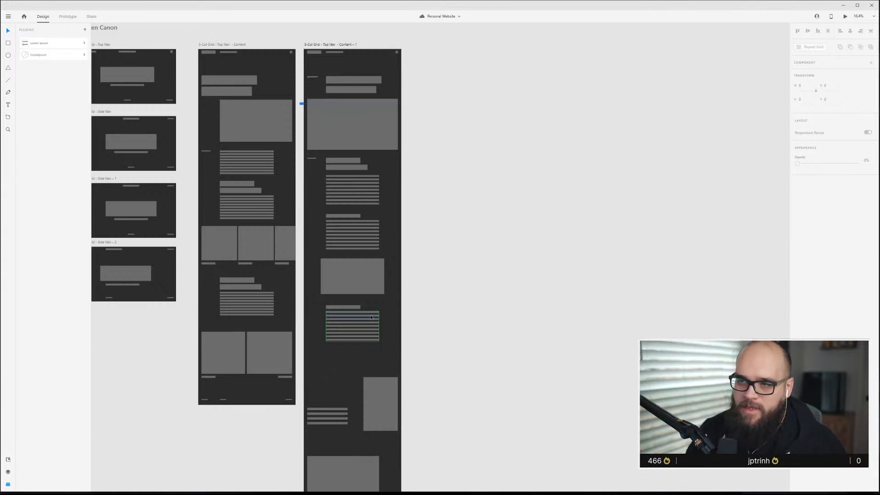
Shorten the second top-nav content artboard by raising its bottom edge.
scroll(412, 358, "down", 5)
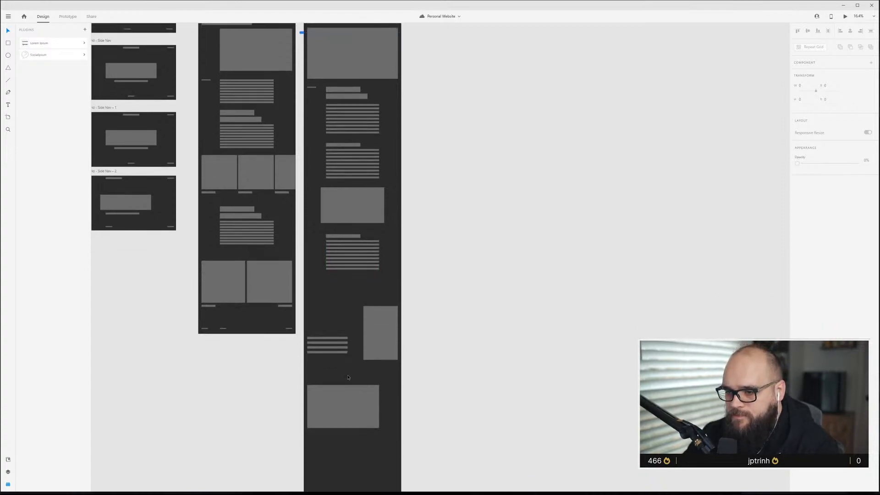
scroll(350, 411, "up", 7)
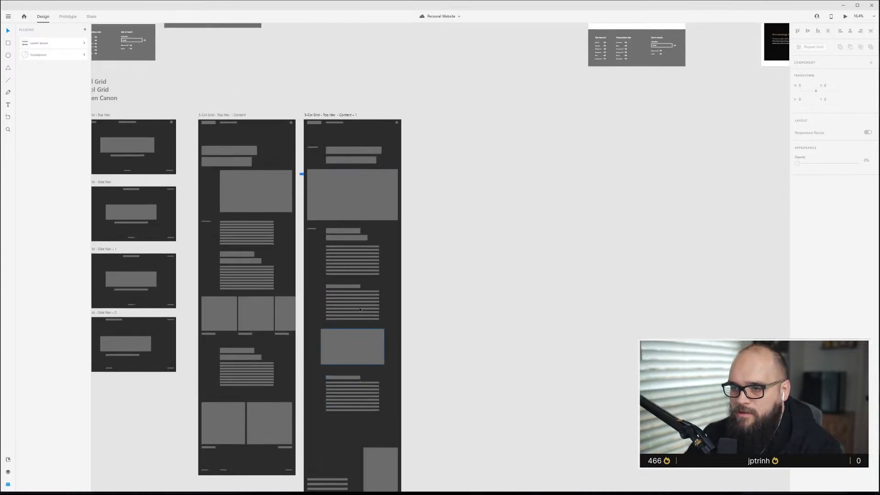
left_click(323, 115)
scroll(338, 378, "down", 8)
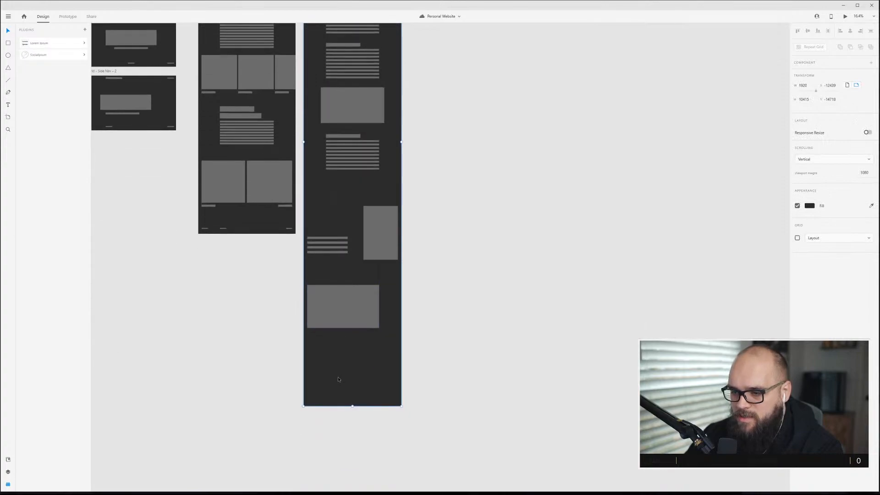
left_click_drag(353, 406, 353, 339)
Copy the footer row from the first content artboard onto the bottom of the second content artboard and align it.
left_click(227, 253)
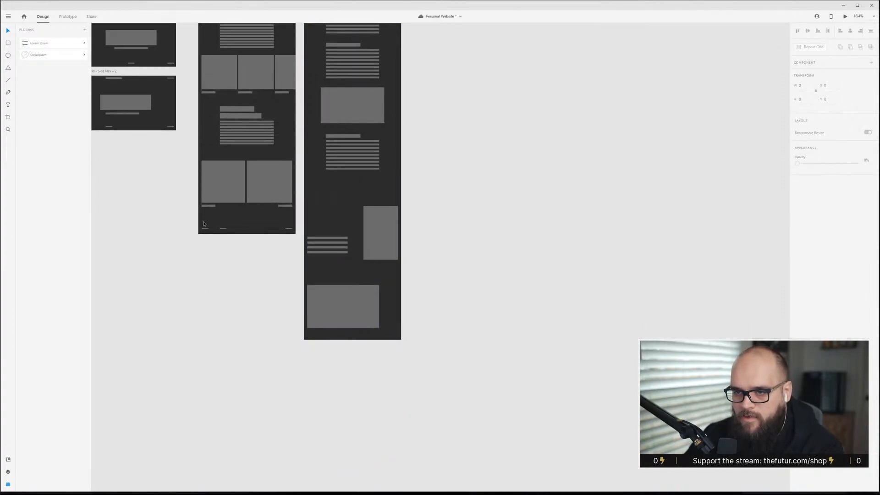
left_click_drag(203, 222, 374, 338)
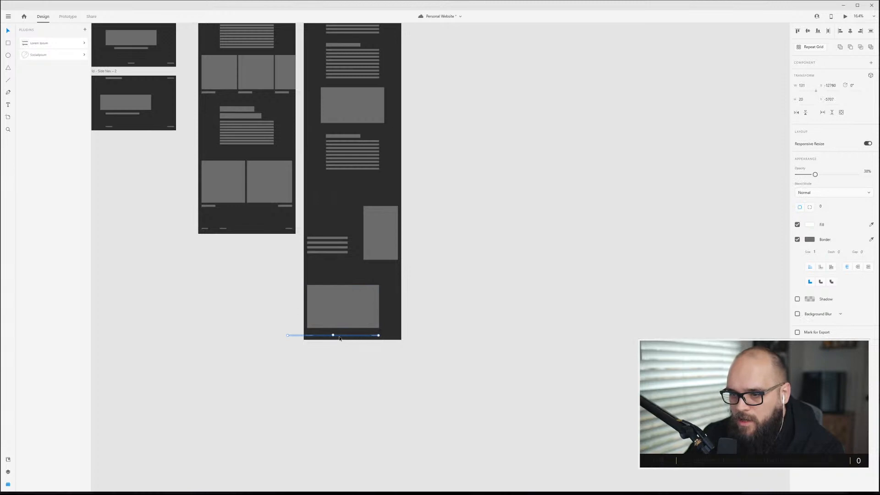
scroll(340, 338, "up", 5)
left_click_drag(245, 314, 301, 304)
left_click_drag(300, 307, 300, 307)
left_click(410, 321)
Duplicate the third side-nav home artboard and place it to the right of the top-nav content artboards.
scroll(410, 321, "down", 6)
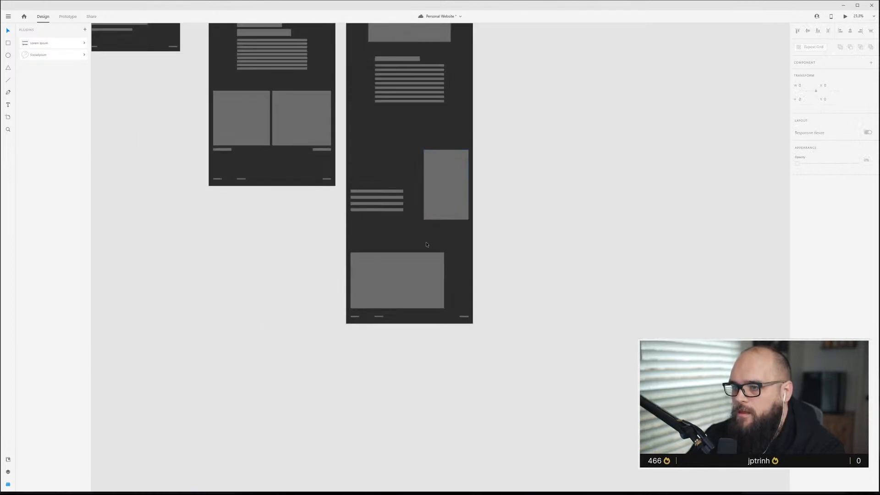
scroll(426, 243, "up", 2)
scroll(425, 245, "down", 4)
scroll(423, 247, "up", 2)
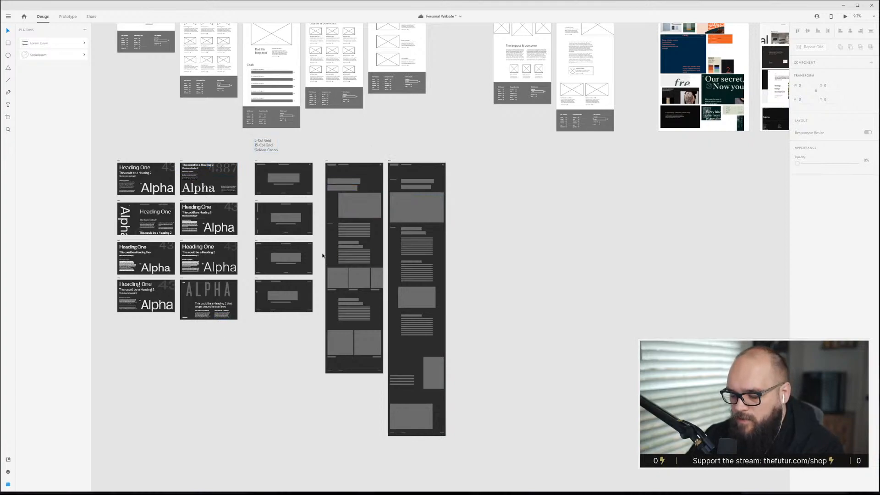
scroll(325, 270, "up", 2)
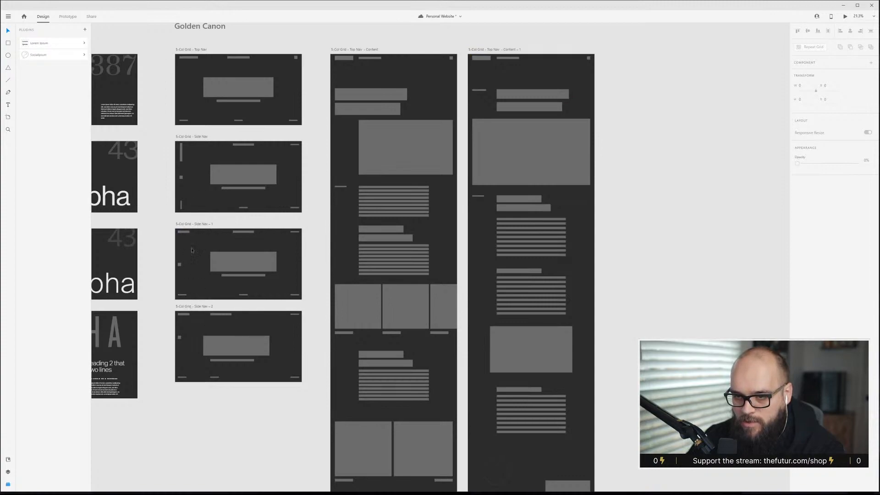
left_click(218, 257)
left_click(196, 225)
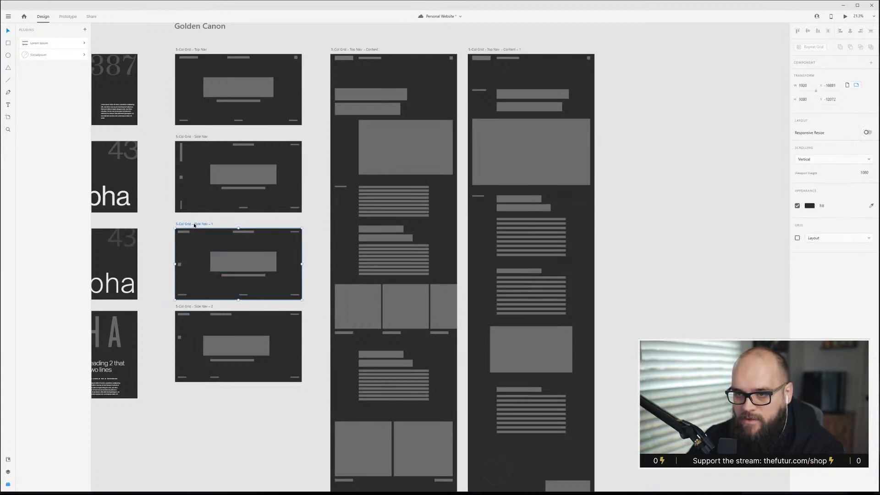
left_click_drag(197, 225, 627, 50)
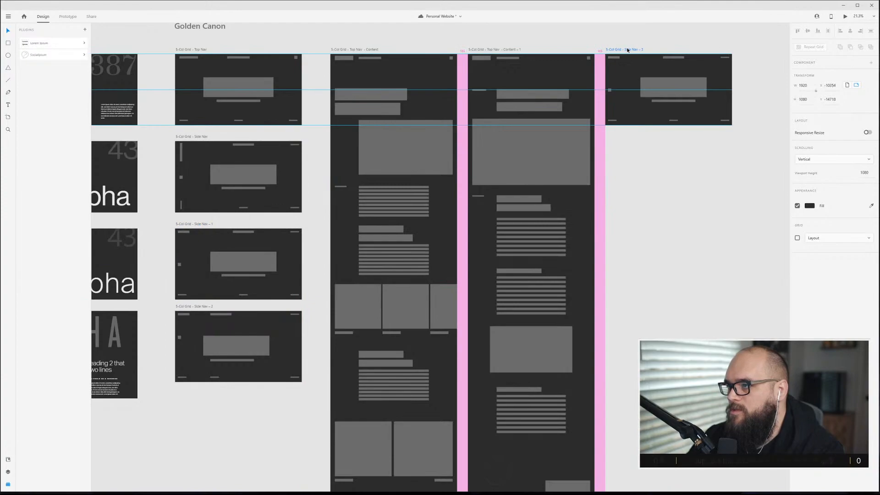
Rename the duplicated artboard to 5-Col Grid – Side Nav – Content.
scroll(627, 50, "up", 2)
scroll(562, 72, "up", 2)
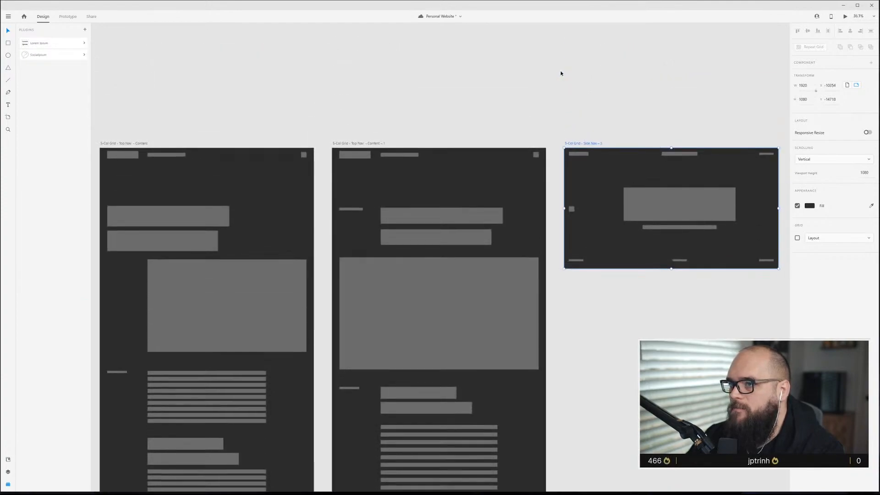
double_click(588, 143)
key("Right")
key("BackSpace")
type("Content")
key("Return")
left_click(660, 79)
scroll(651, 239, "up", 3)
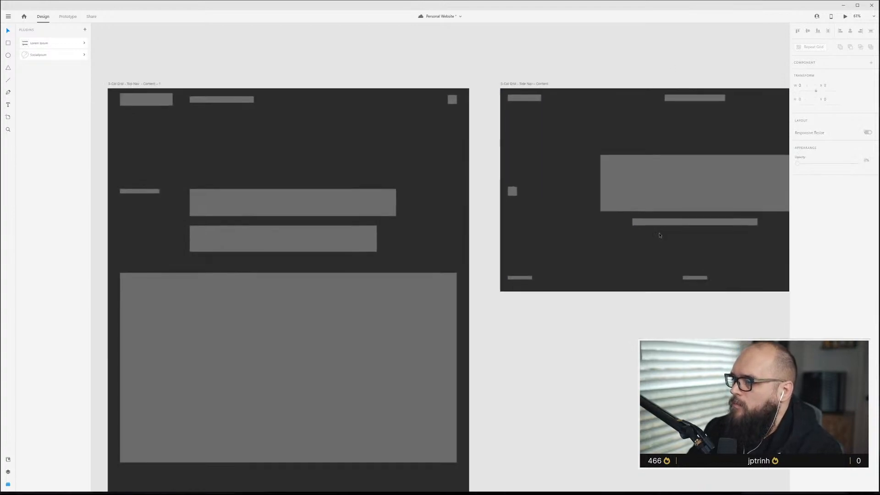
Show the layout grids and set the side-nav content artboard's gutter width to 60.
key("ctrl+shift+'")
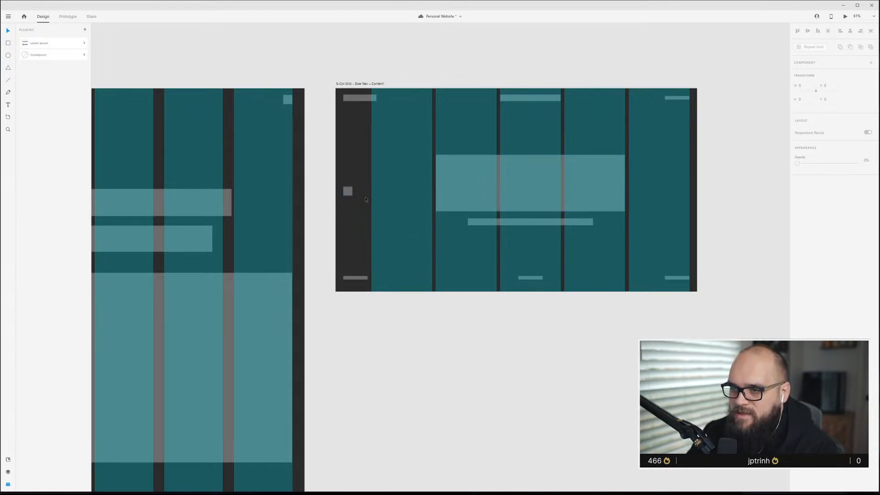
left_click(347, 191)
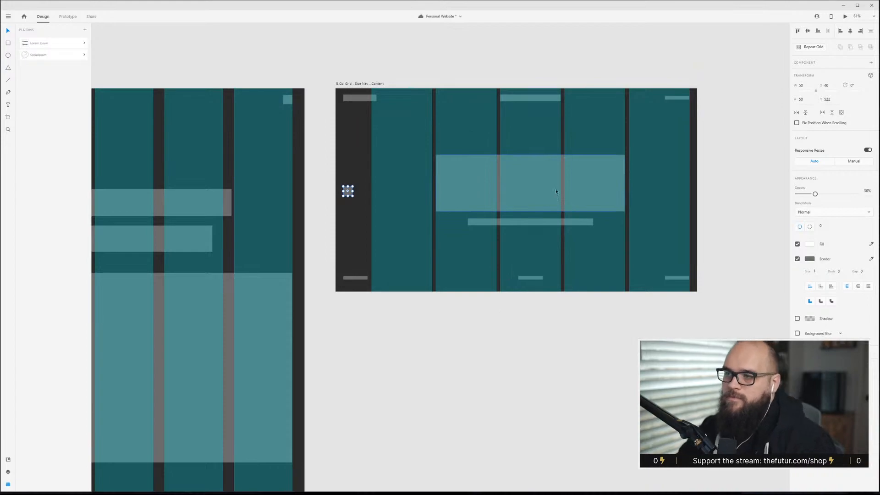
left_click(601, 204)
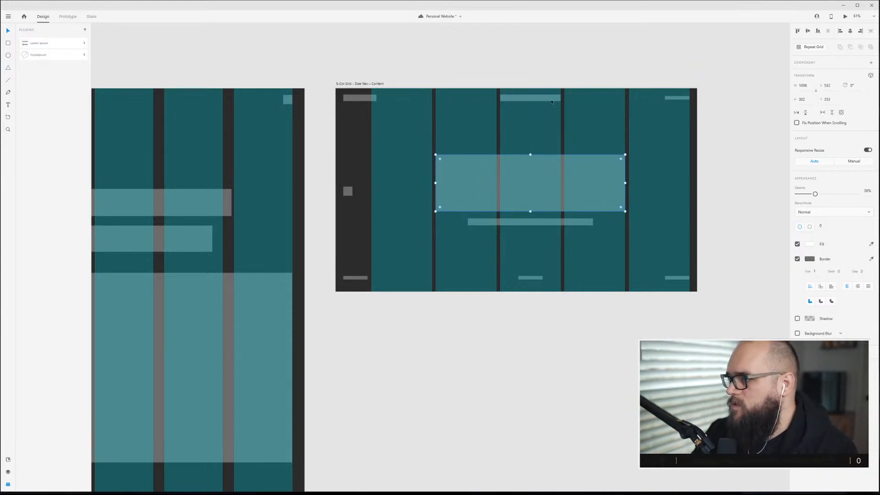
left_click(367, 85)
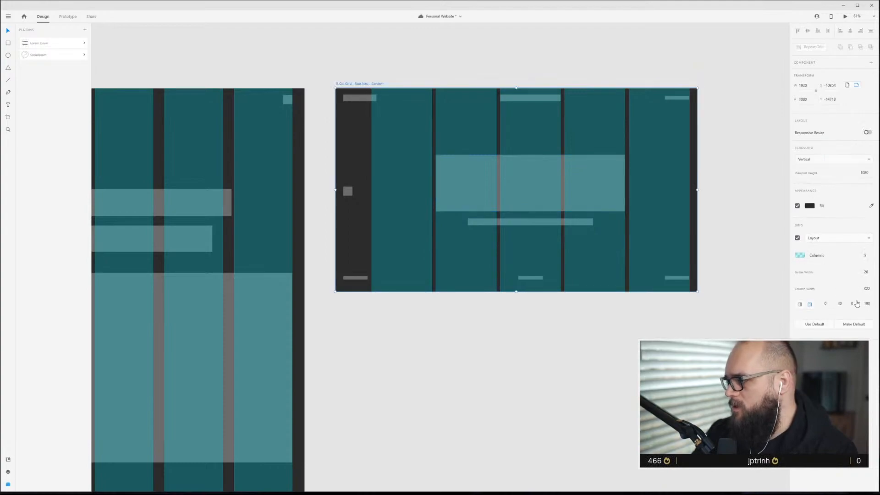
left_click(872, 274)
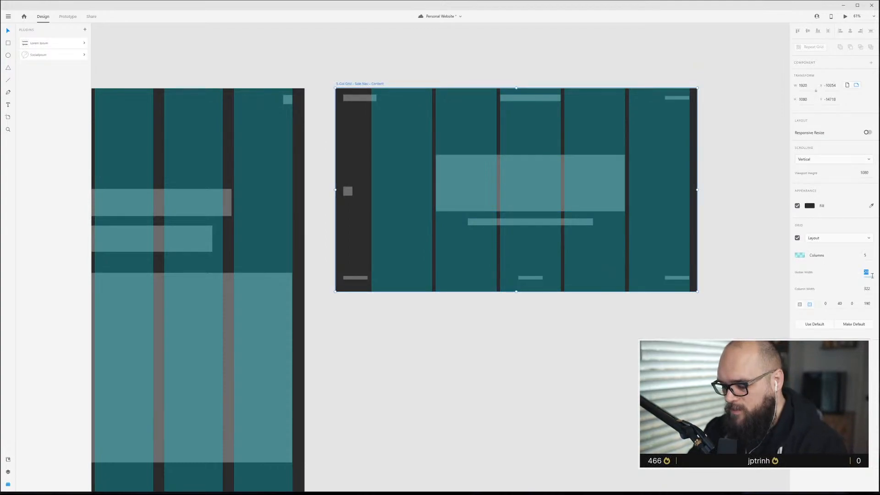
type("60")
key("Return")
Delete the hero block and the subtitle bar from the side-nav content artboard.
left_click(482, 41)
scroll(541, 131, "up", 3)
left_click(548, 75)
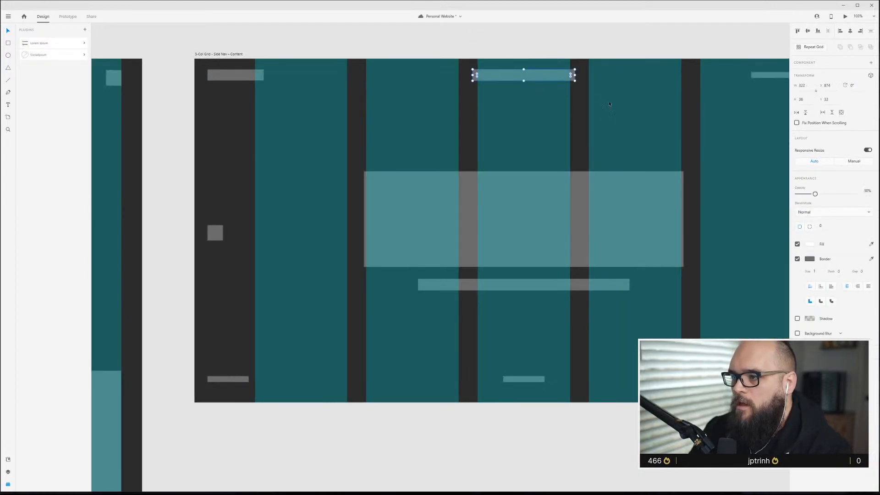
left_click(487, 240)
left_click(525, 288, "shift")
key("Delete")
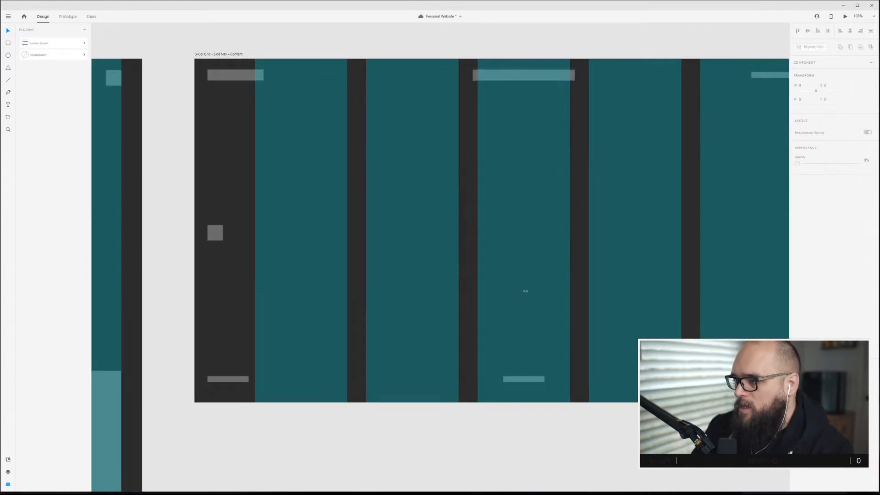
Delete the footer row from the bottom of the side-nav content artboard.
scroll(489, 175, "down", 3)
left_click_drag(335, 276, 651, 302)
key("Delete")
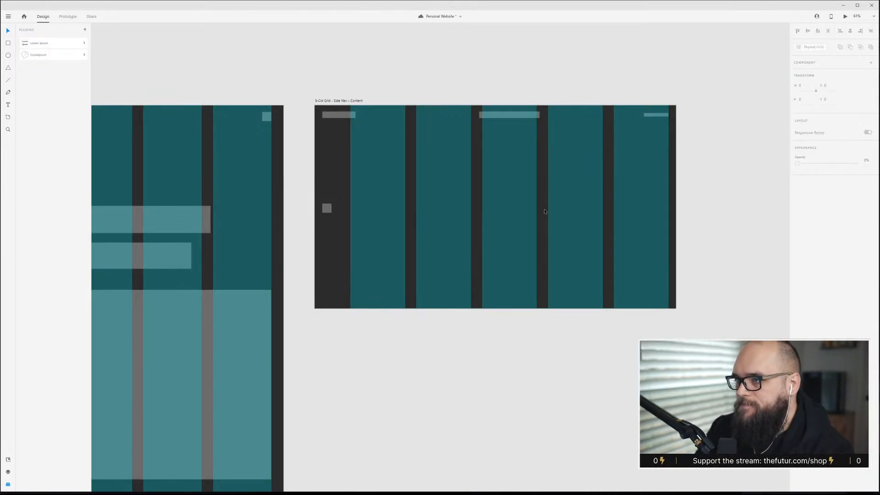
Move the top navigation bar left onto the second grid column of the side-nav content artboard.
left_click(491, 125)
left_click_drag(490, 124, 428, 124)
left_click(454, 146)
left_click(449, 115)
Save the Personal Website document.
scroll(431, 222, "down", 3)
scroll(257, 225, "left", 1)
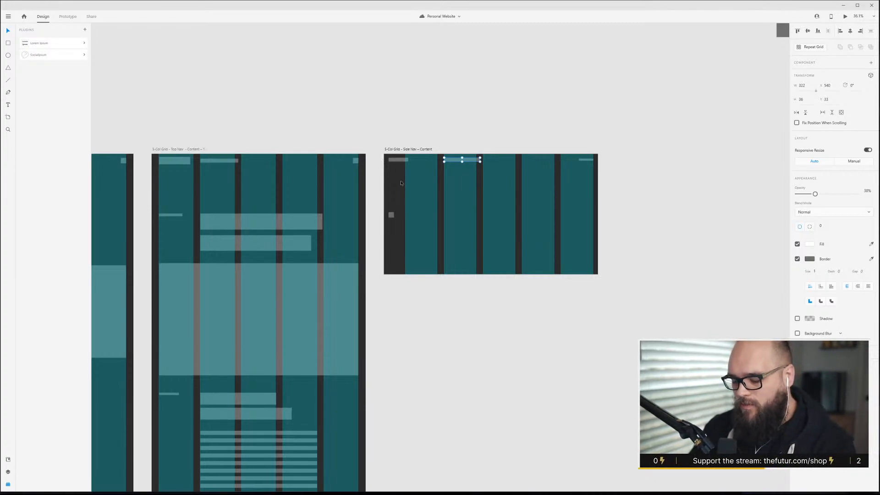
scroll(381, 157, "down", 5)
scroll(420, 209, "up", 5)
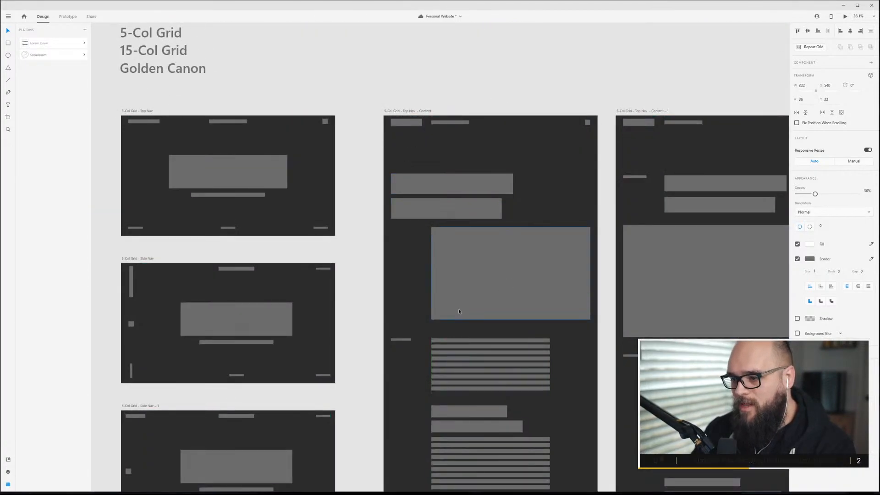
scroll(458, 308, "down", 2)
scroll(458, 309, "up", 2)
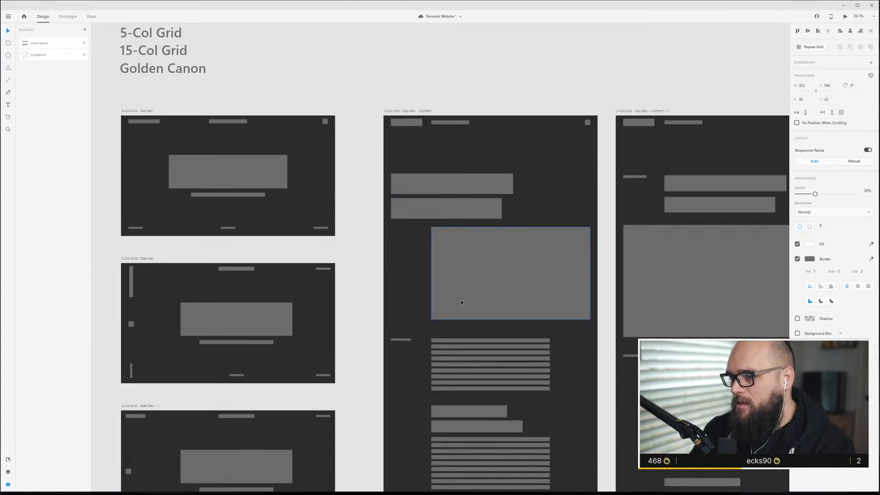
scroll(461, 301, "right", 3)
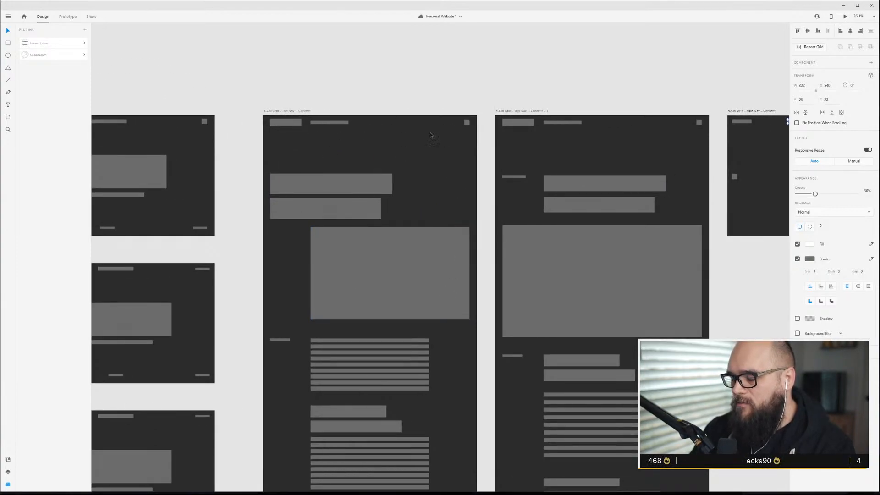
scroll(614, 185, "right", 3)
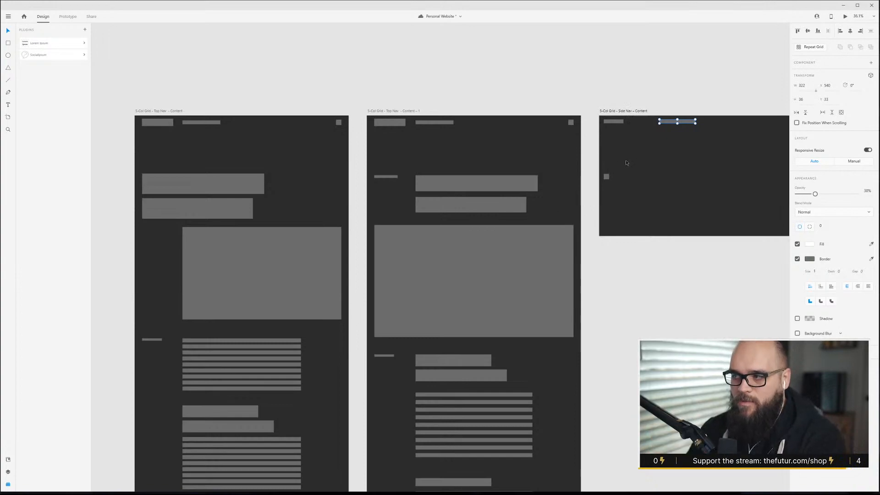
key("ctrl+s")
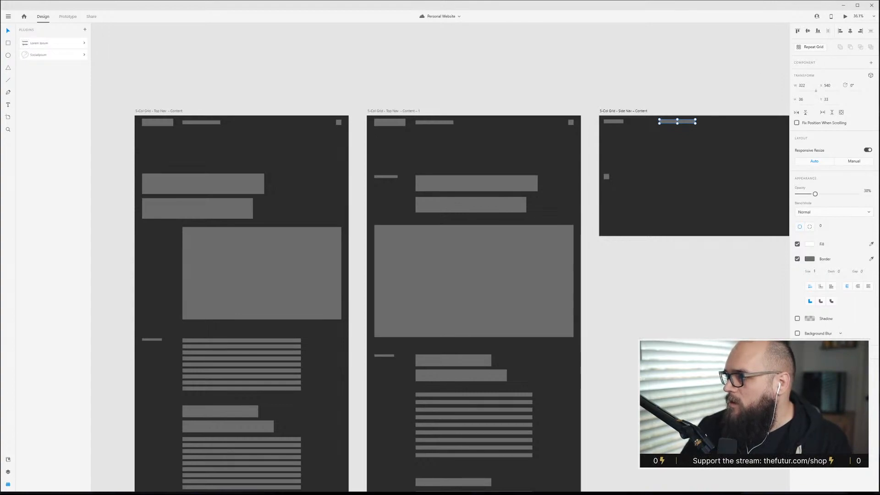
Switch to Discord and read through the posts in the critique-requests channel.
left_click_drag(879, 52, 301, 58)
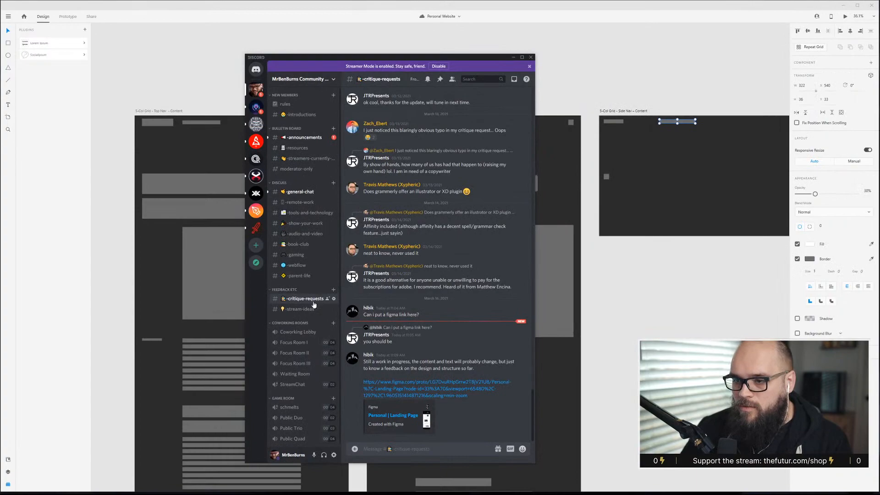
scroll(477, 319, "up", 10)
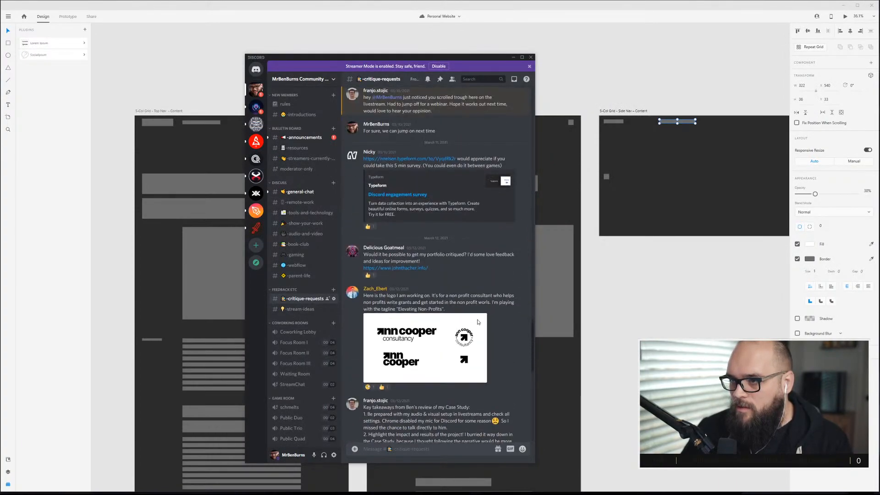
scroll(477, 322, "up", 10)
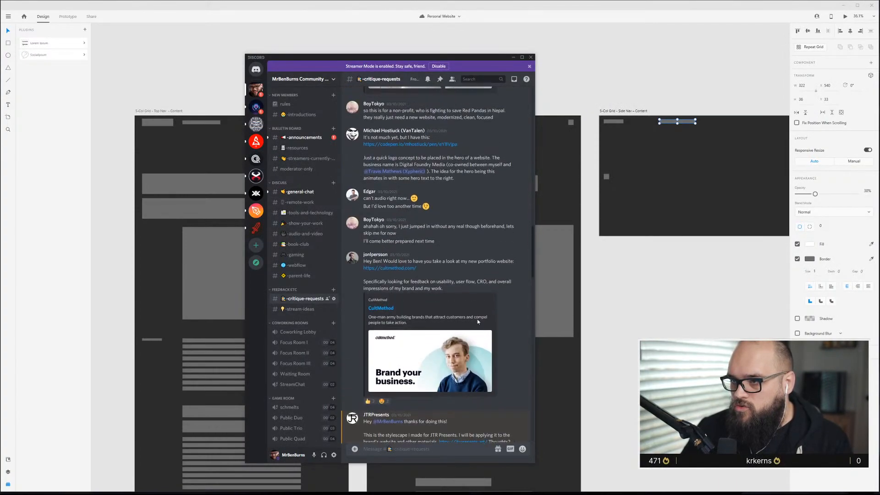
scroll(477, 319, "up", 10)
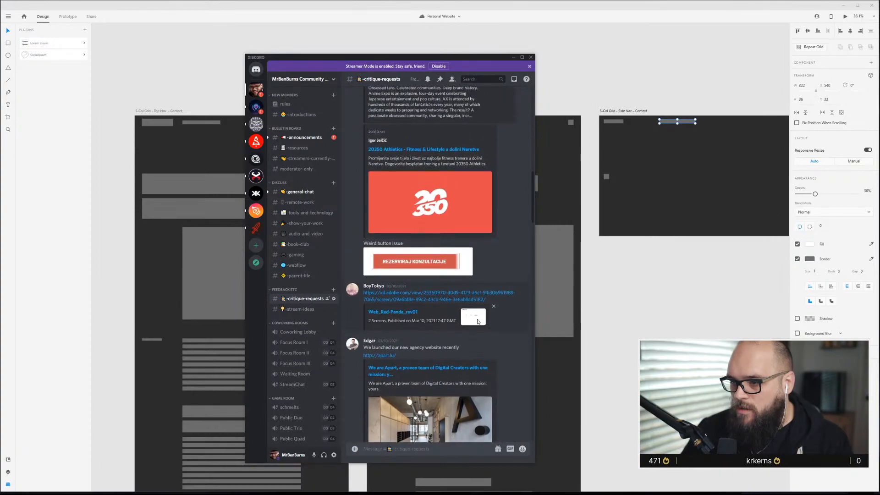
scroll(477, 318, "down", 5)
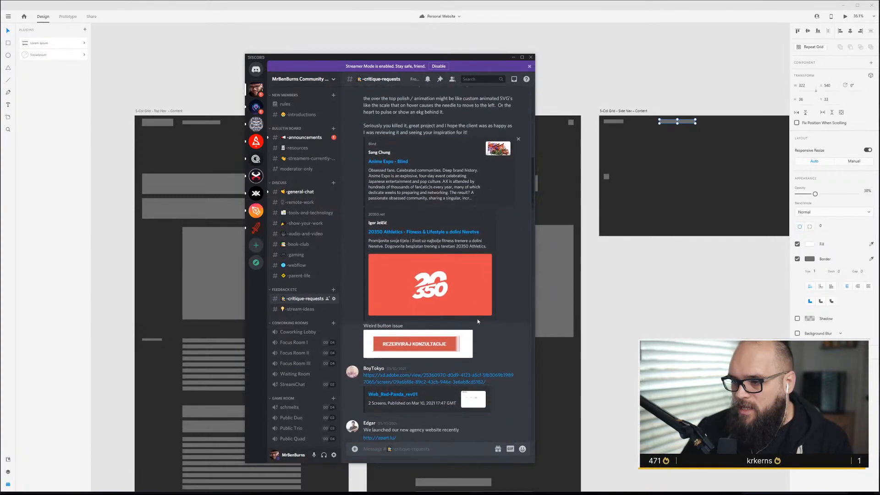
scroll(477, 318, "down", 1)
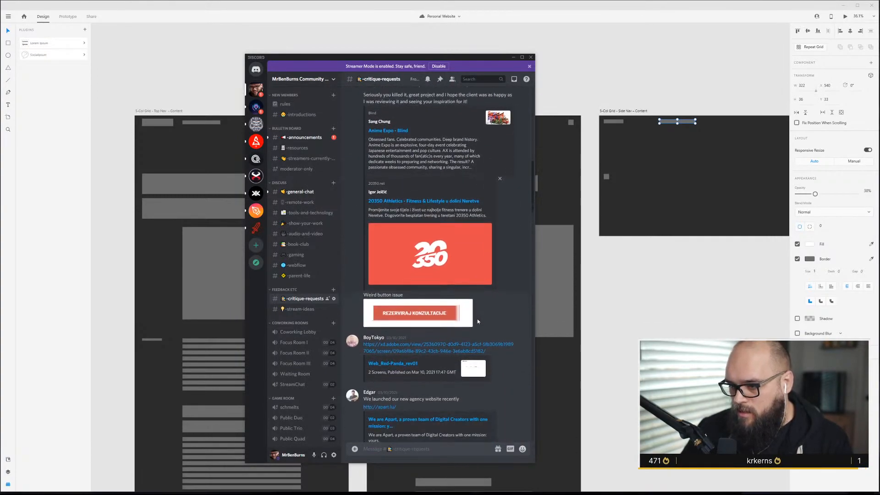
scroll(477, 318, "down", 4)
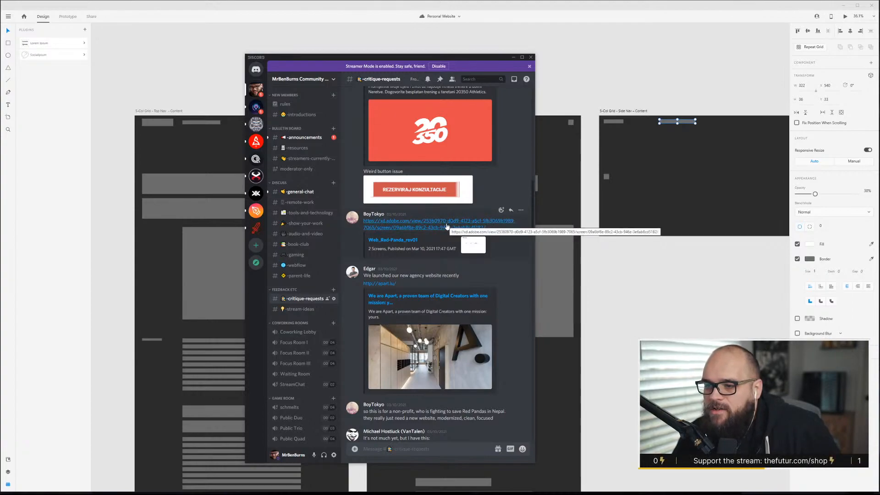
scroll(427, 246, "down", 3)
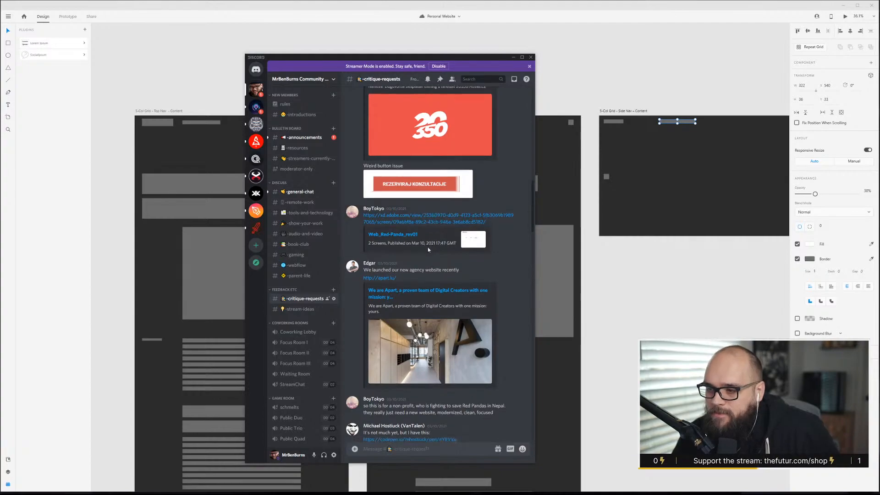
scroll(466, 365, "down", 3)
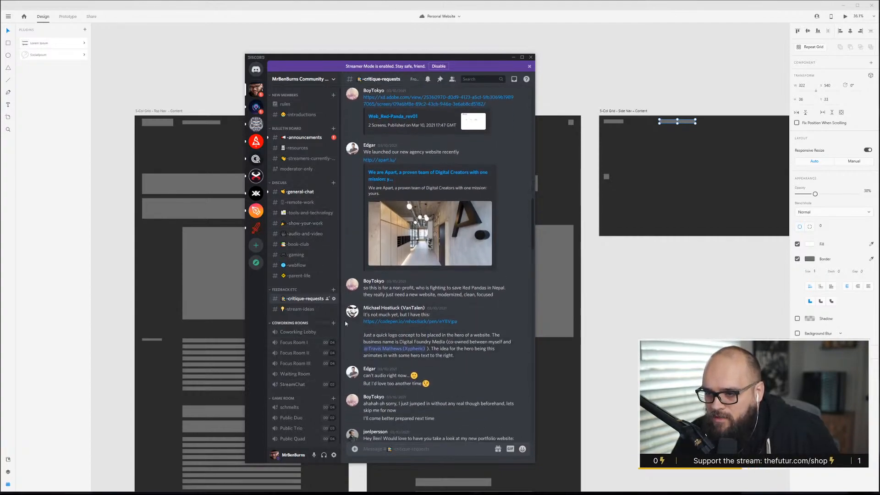
scroll(359, 289, "down", 8)
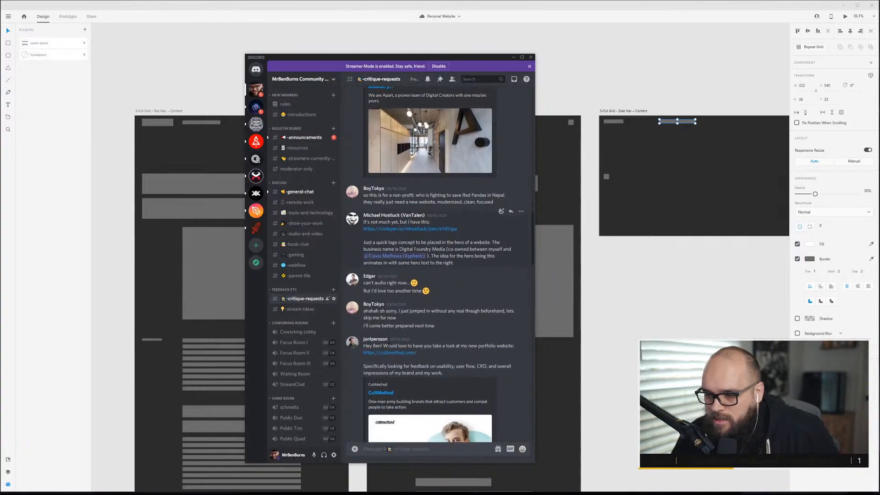
scroll(351, 308, "down", 8)
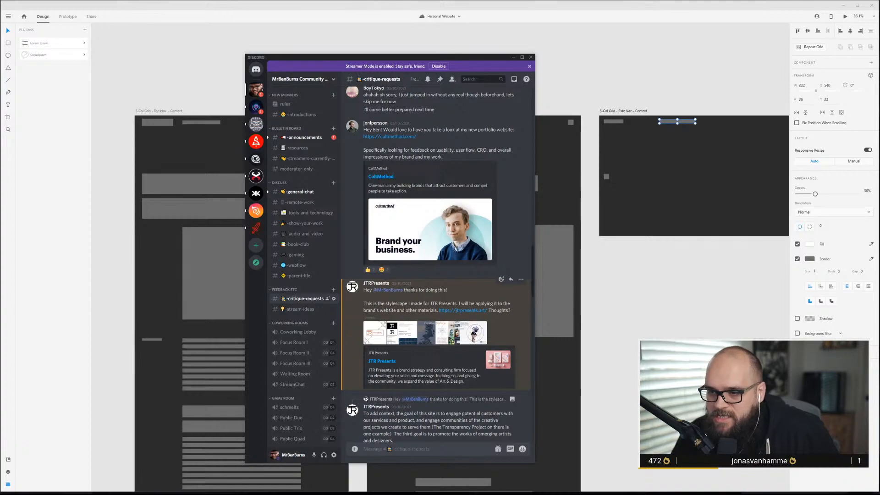
scroll(414, 305, "up", 8)
scroll(414, 305, "down", 10)
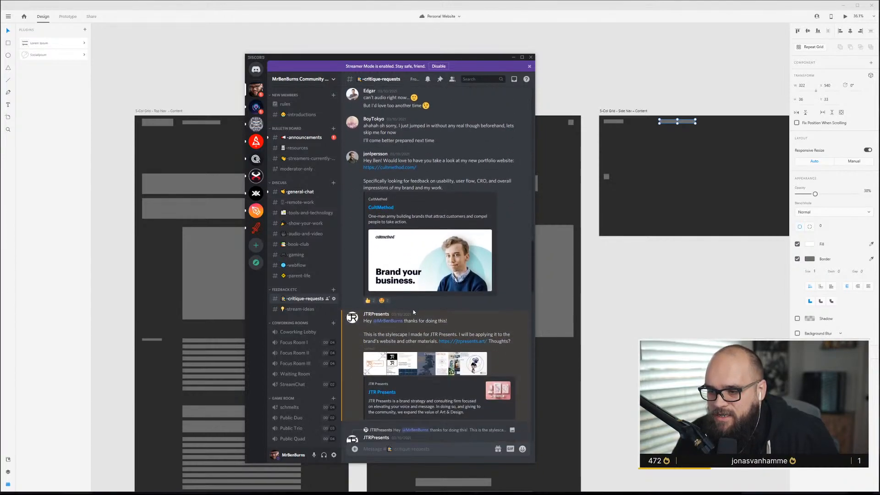
scroll(412, 314, "down", 8)
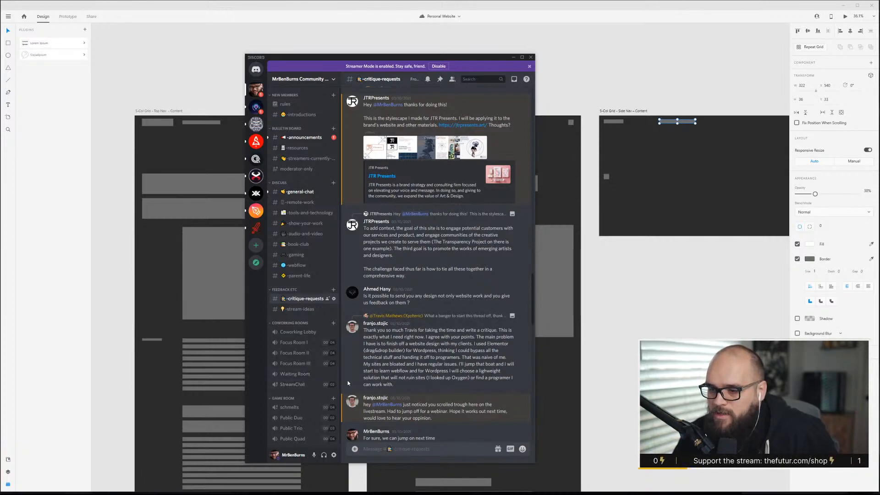
Join the StreamChat voice channel and move the member waiting in the Waiting Room into StreamChat.
left_click(294, 385)
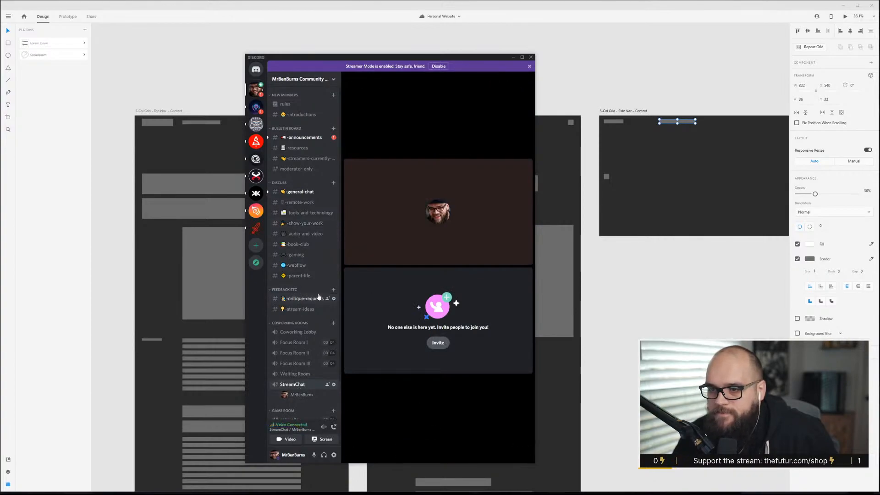
left_click(306, 302)
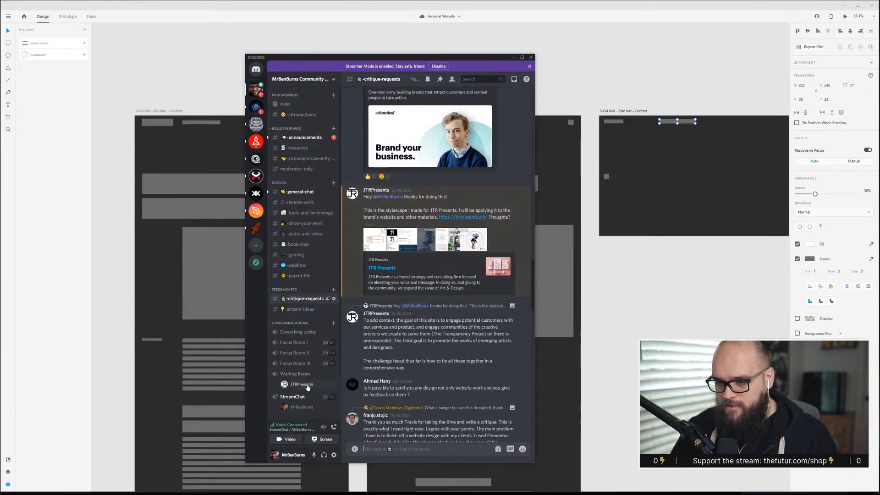
left_click_drag(308, 388, 301, 399)
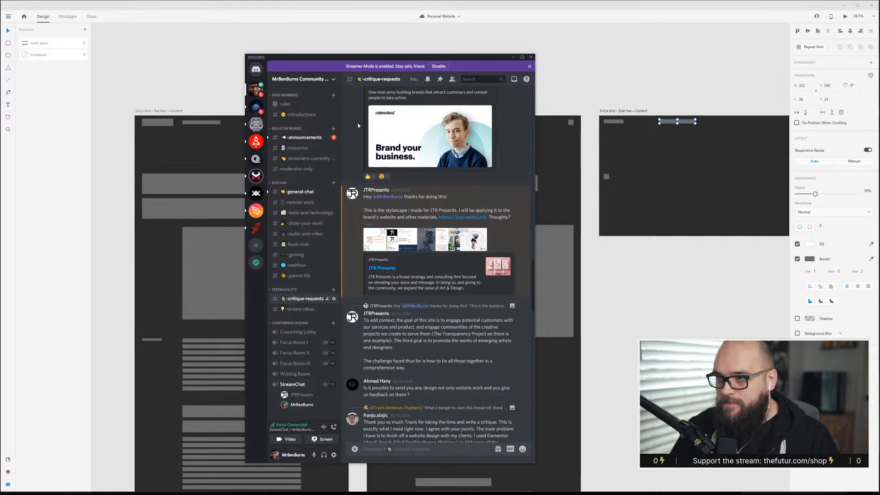
left_click(293, 385)
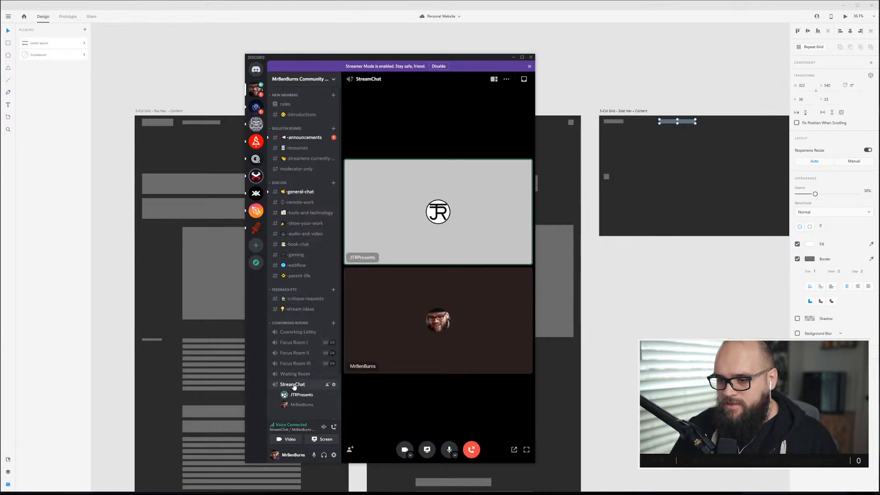
left_click(427, 449)
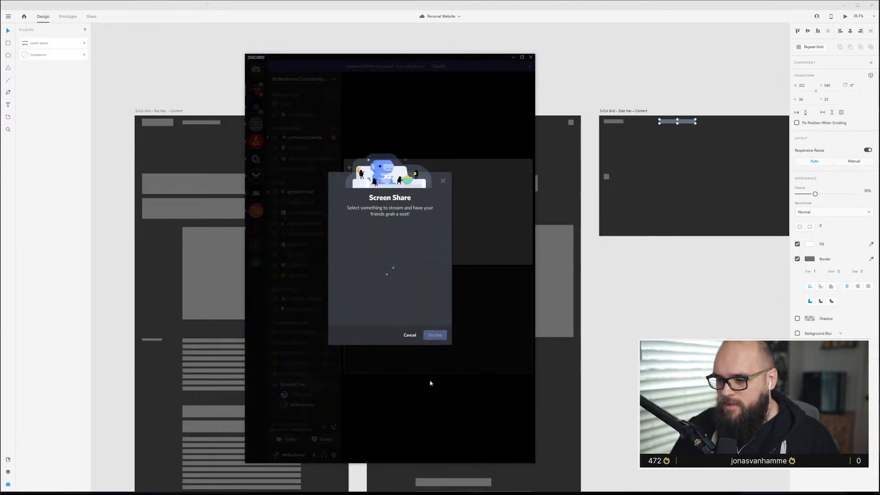
left_click(452, 87)
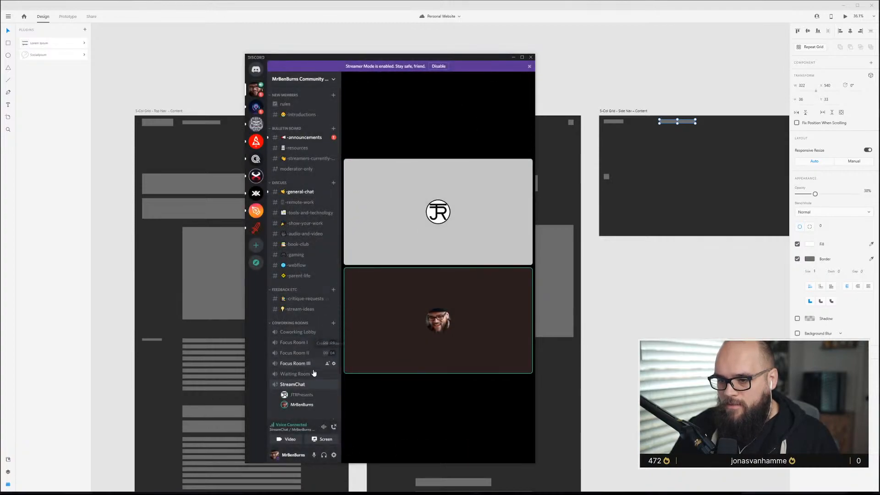
Open the stylescape image posted in critique-requests at its original size in the browser.
left_click(304, 299)
scroll(384, 303, "up", 3)
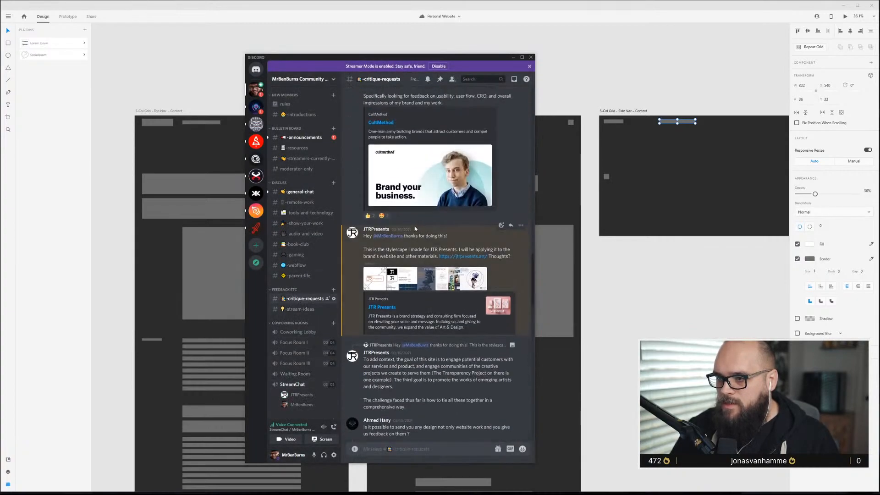
scroll(410, 247, "down", 1)
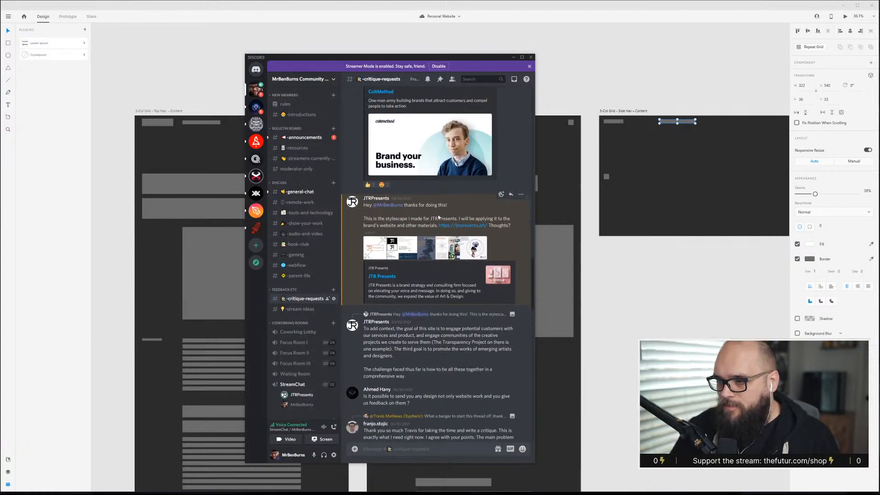
left_click(424, 244)
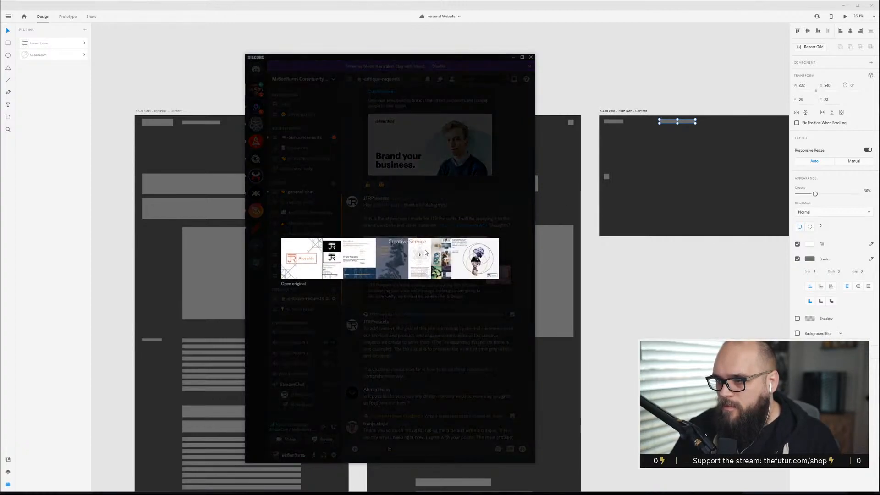
left_click(290, 283)
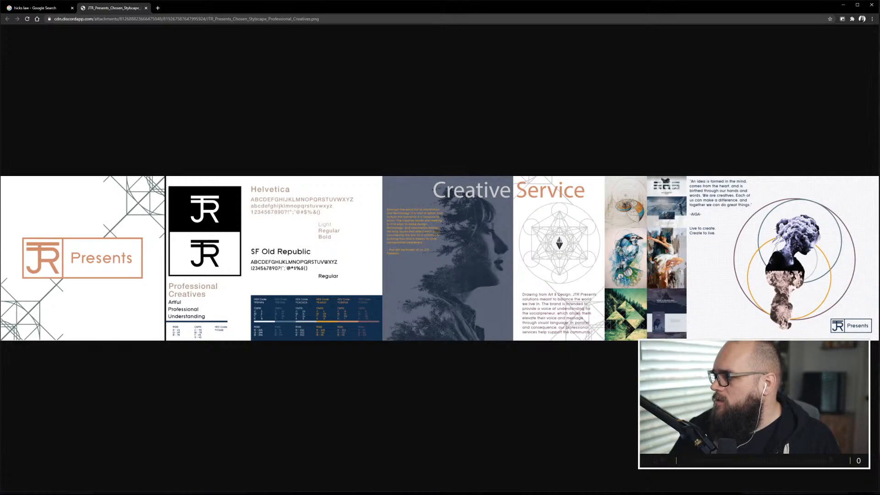
Share the browser window showing the stylescape to the StreamChat voice channel and go live.
key("alt+Tab")
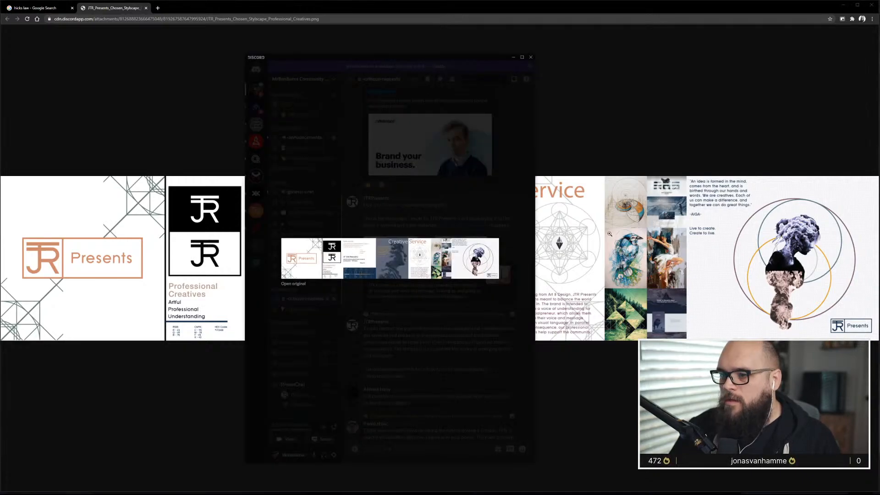
left_click(391, 196)
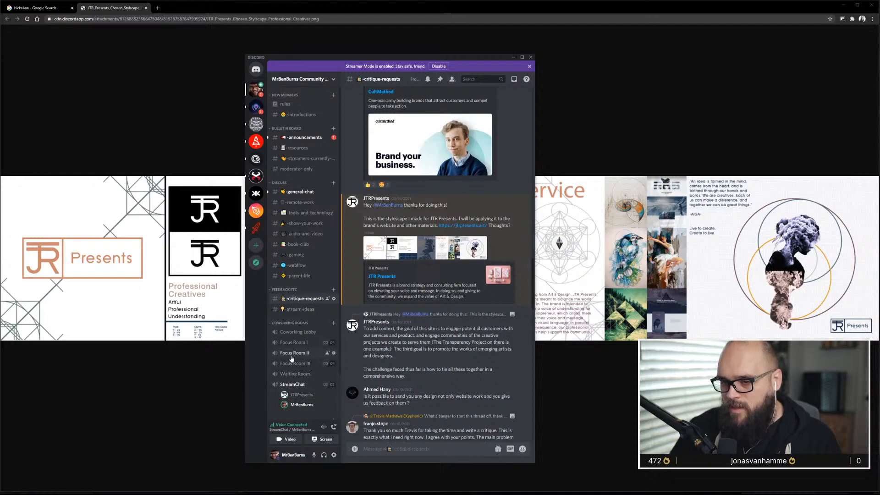
left_click(294, 384)
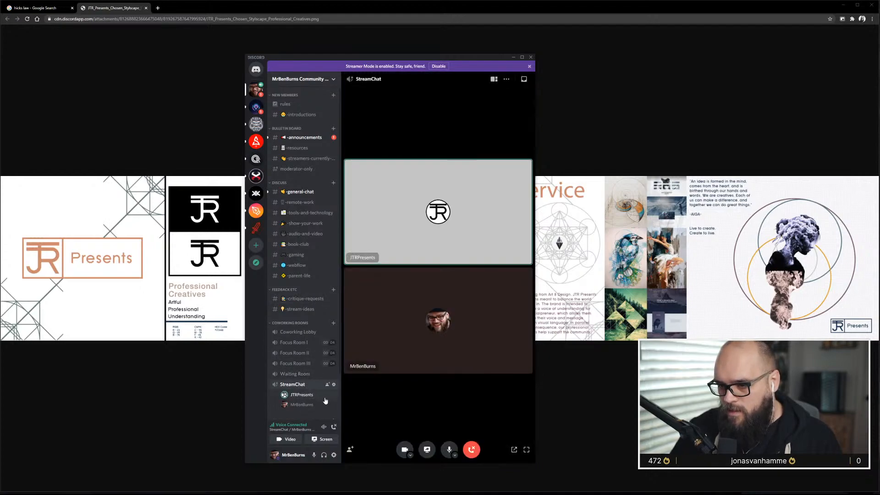
left_click(427, 449)
left_click(406, 266)
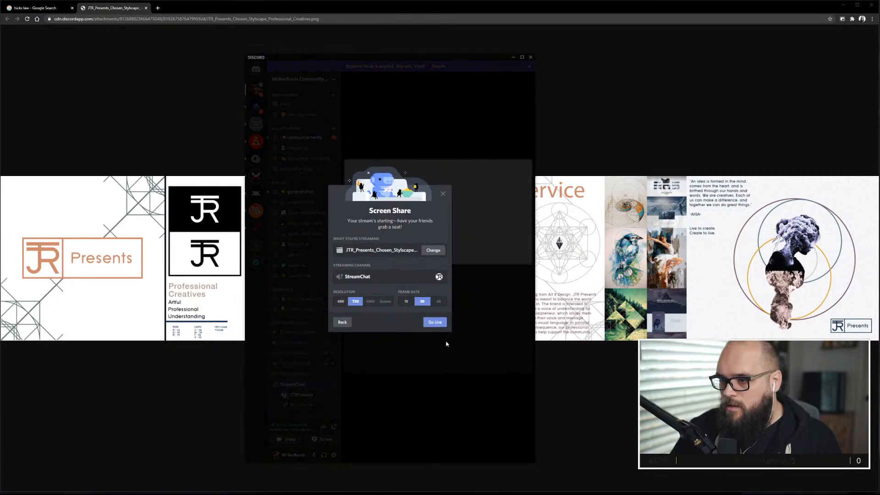
left_click(438, 322)
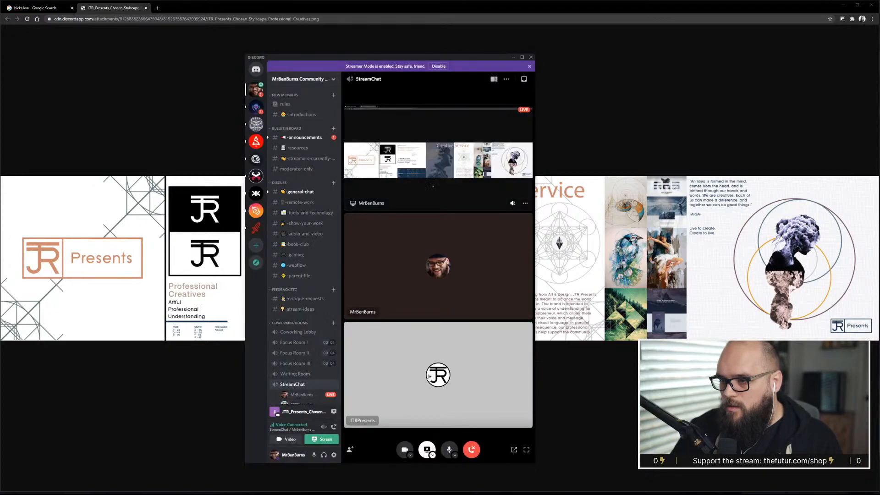
Move the Discord window off screen so the stylescape fills the view.
left_click_drag(455, 59, 879, 92)
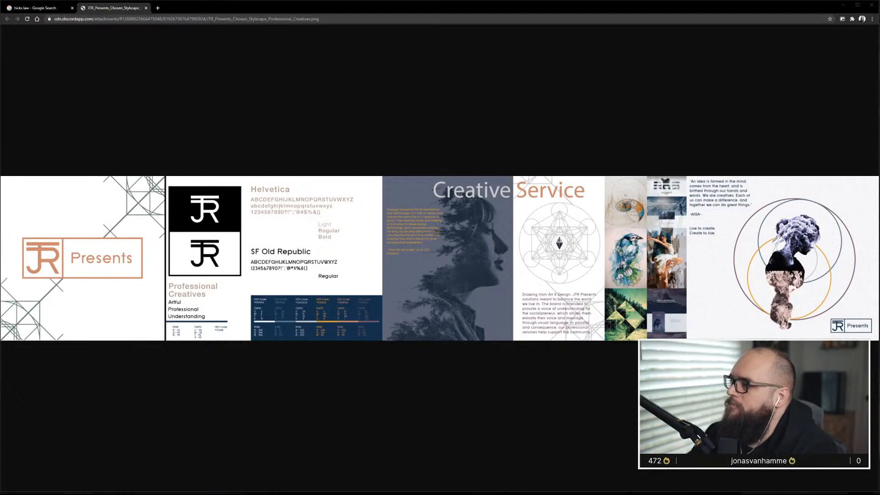
left_click_drag(879, 20, 866, 21)
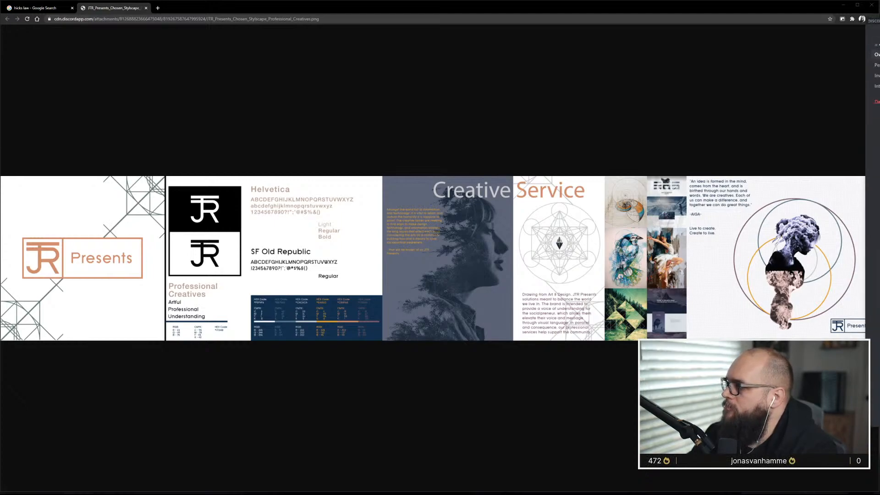
key("Escape")
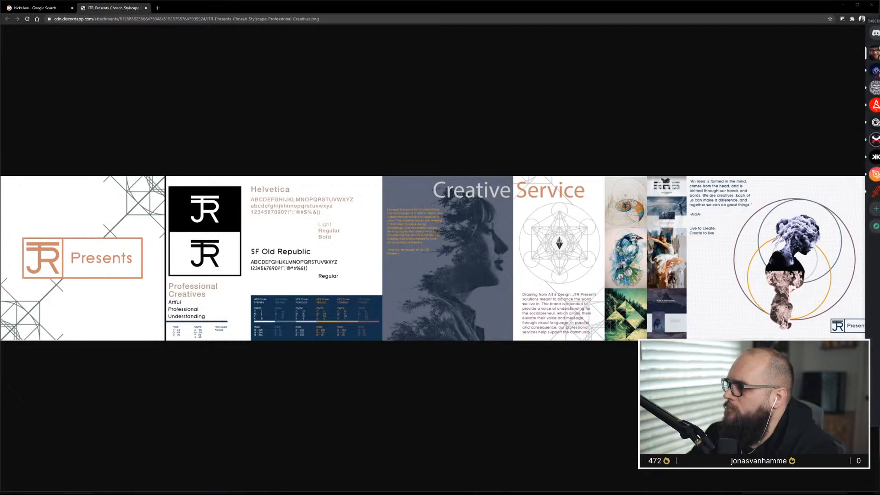
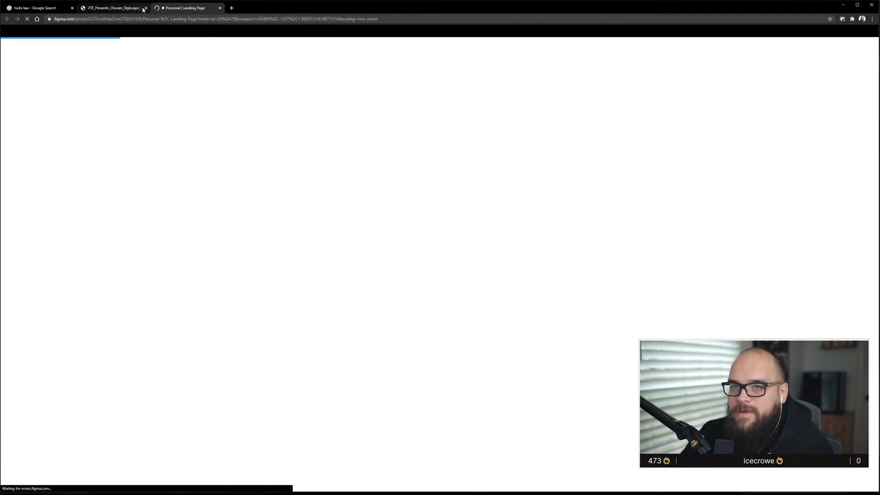
Close the stylescape tab and scroll through the Personal | Landing Page prototype from the hero to the footer.
left_click(146, 8)
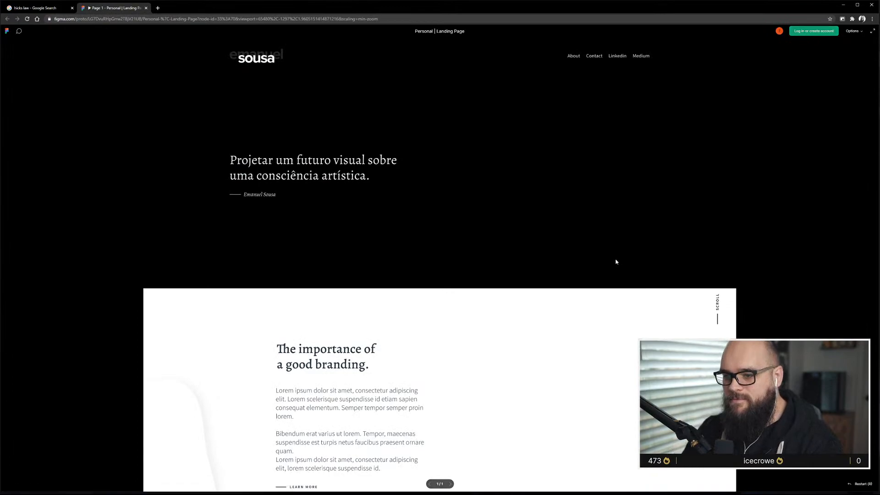
scroll(611, 265, "down", 2)
scroll(615, 262, "up", 2)
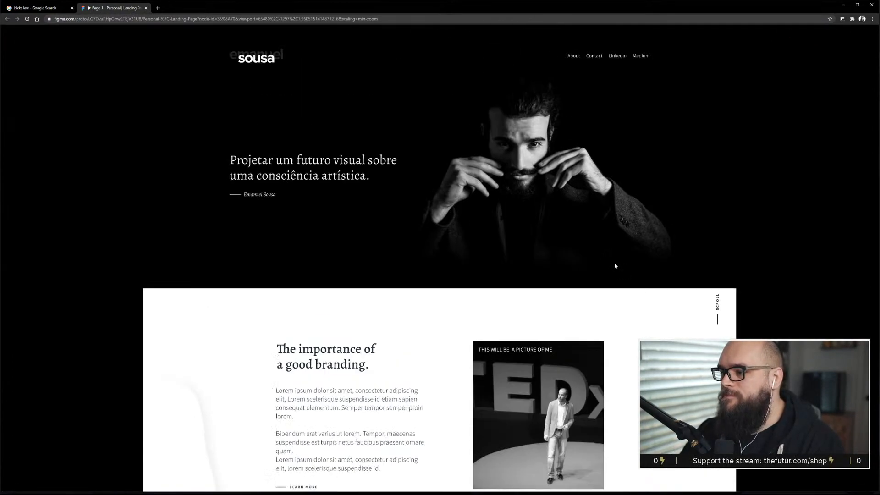
scroll(609, 267, "down", 3)
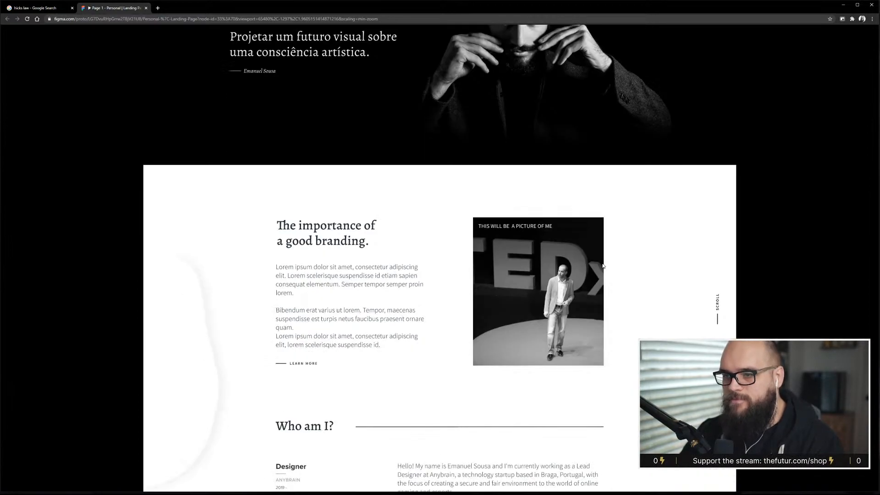
scroll(603, 266, "down", 3)
scroll(604, 266, "down", 5)
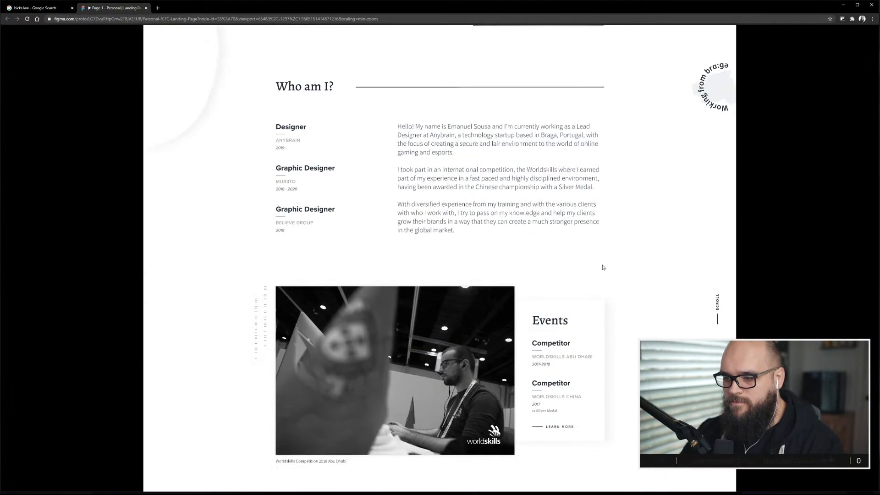
scroll(603, 267, "down", 1)
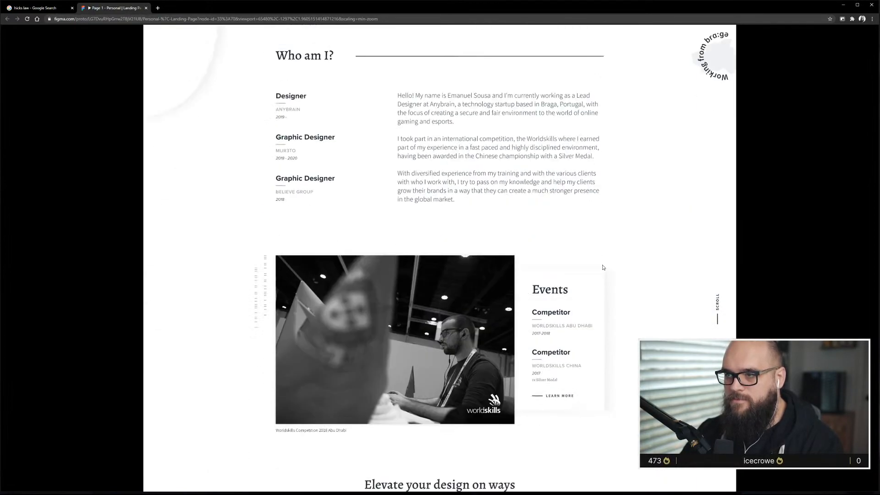
scroll(603, 267, "down", 1)
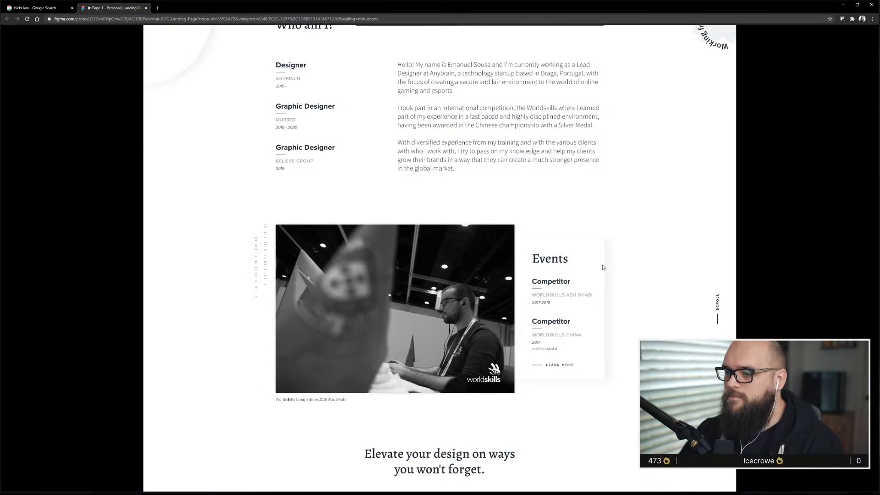
scroll(603, 267, "down", 6)
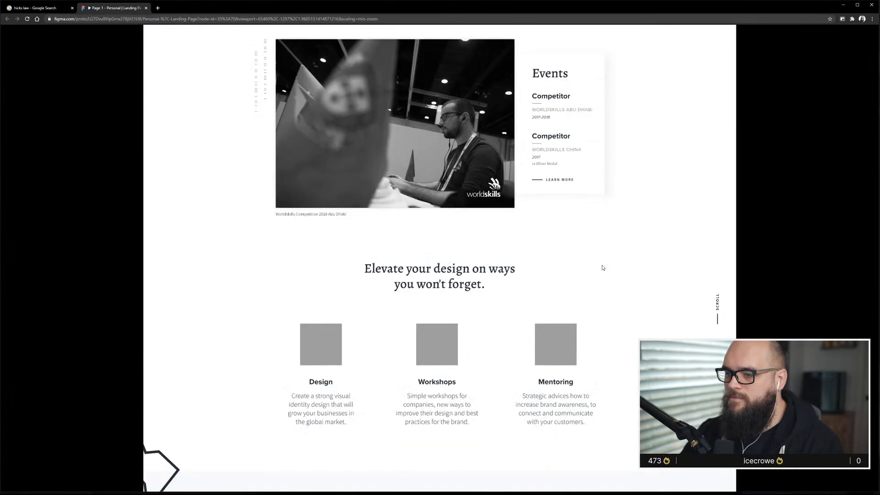
scroll(603, 268, "down", 4)
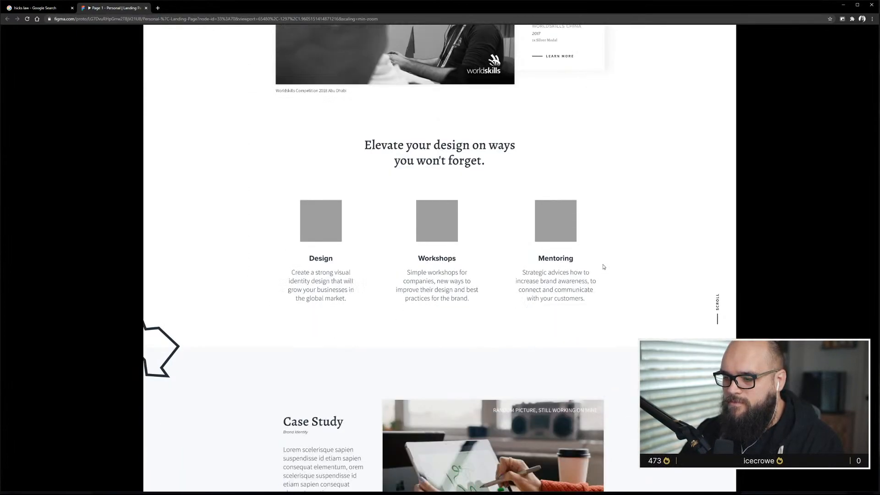
scroll(603, 267, "down", 2)
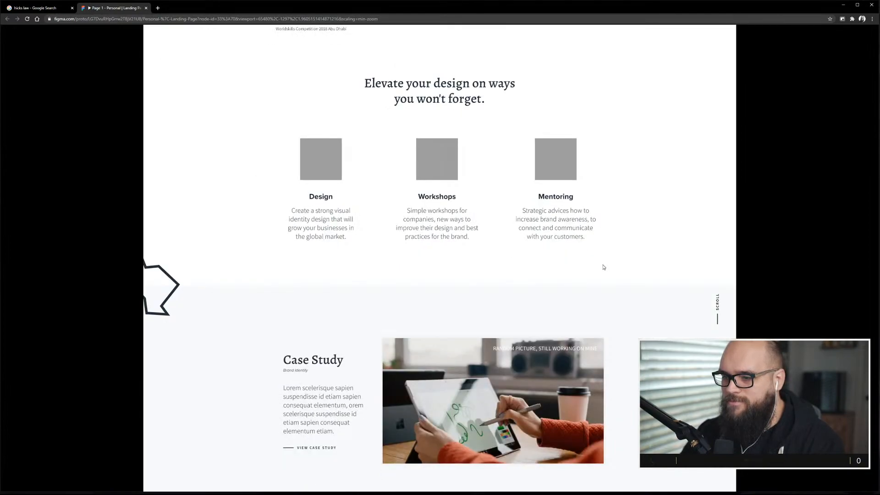
scroll(603, 267, "down", 5)
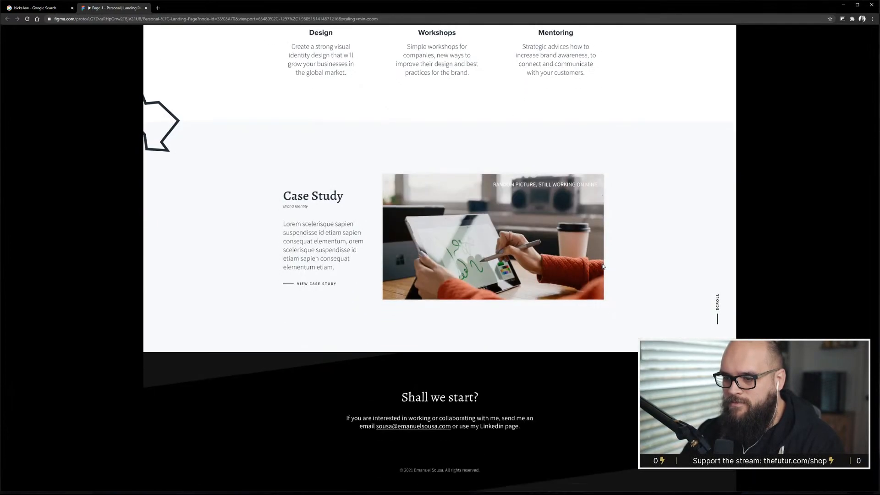
scroll(603, 267, "up", 3)
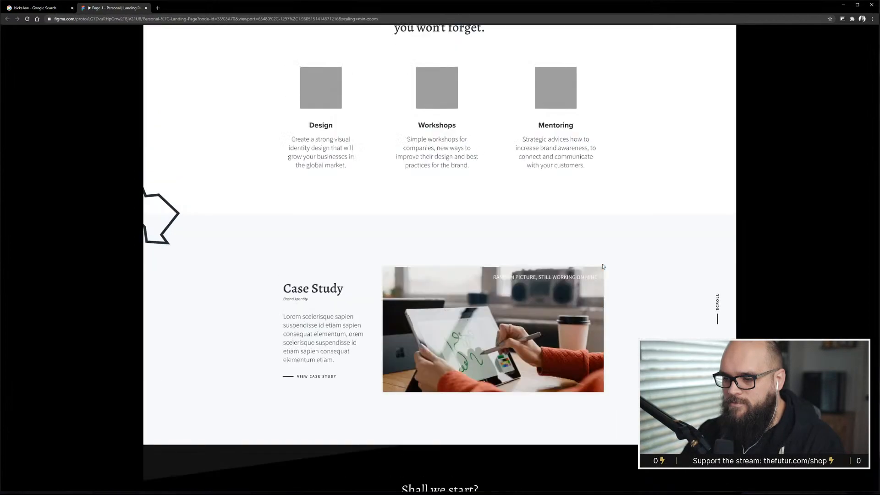
scroll(603, 267, "up", 6)
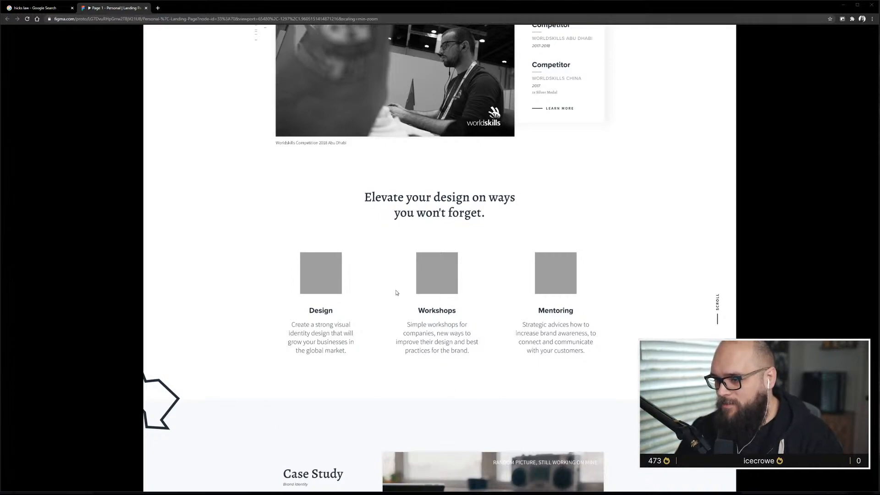
scroll(428, 257, "down", 5)
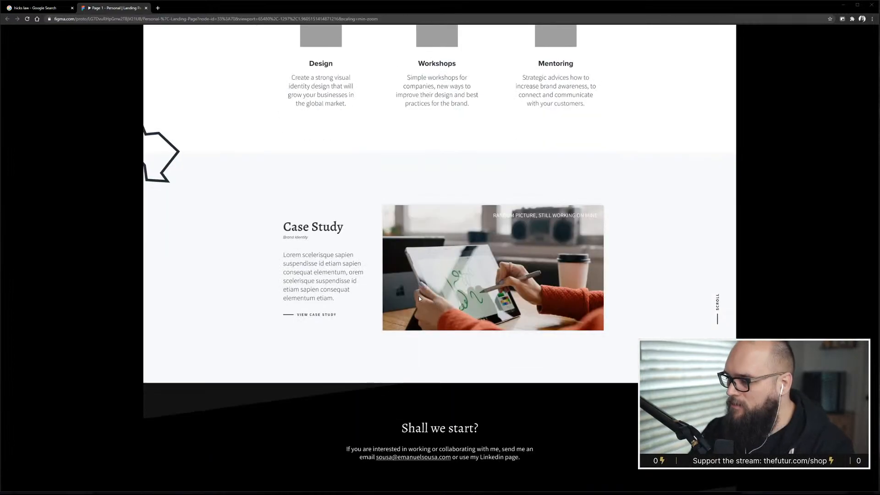
scroll(419, 296, "up", 15)
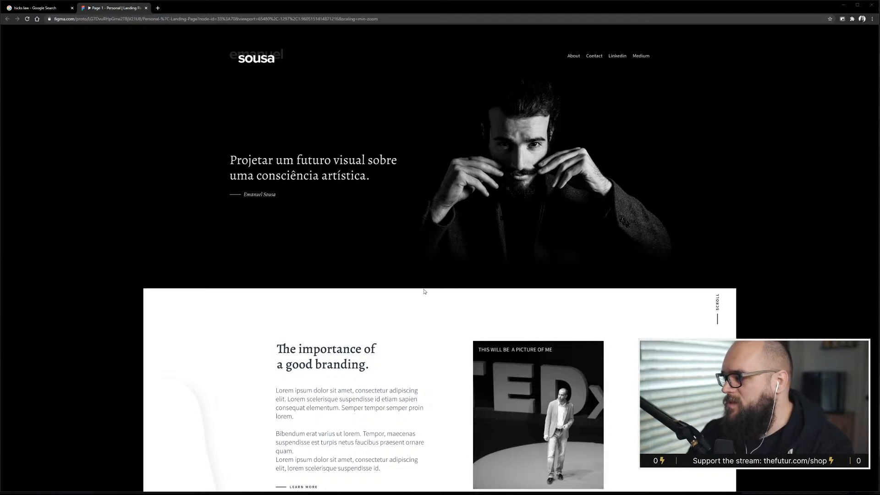
scroll(425, 291, "down", 1)
scroll(424, 291, "up", 1)
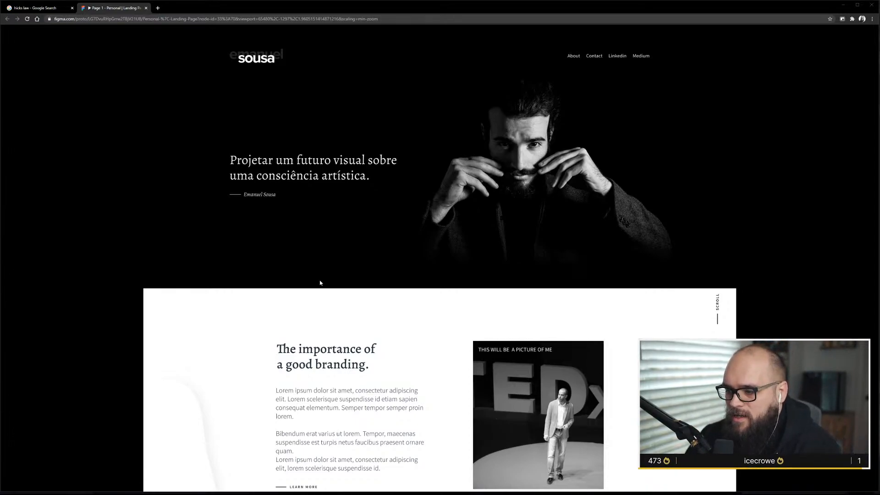
Re-examine the branding, Who am I, Events, services and Case Study sections of the landing page prototype.
scroll(319, 284, "down", 3)
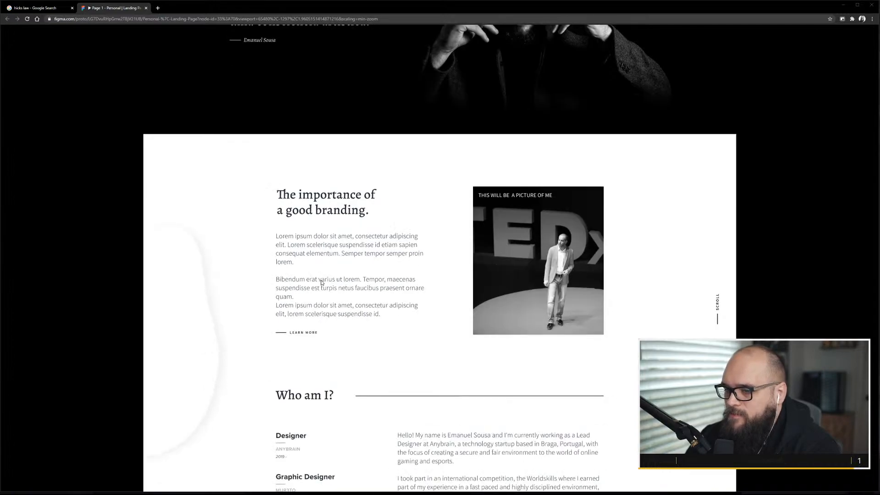
scroll(322, 283, "down", 1)
scroll(321, 284, "down", 1)
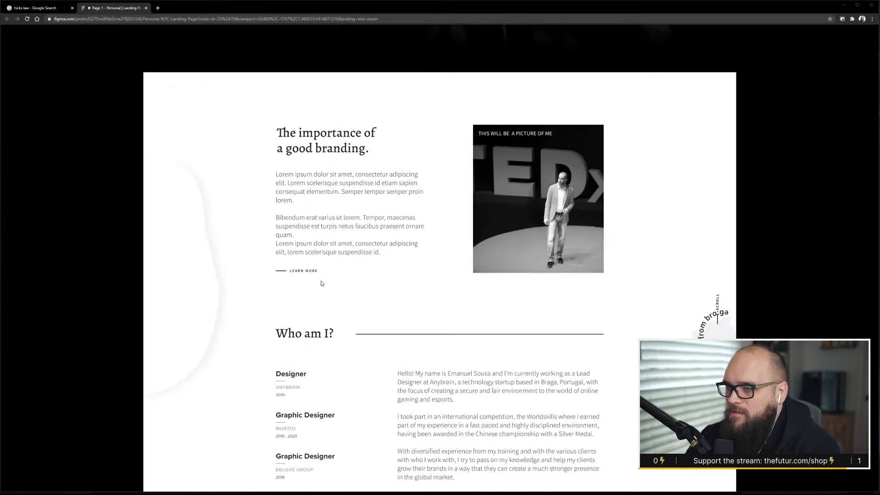
scroll(321, 283, "down", 8)
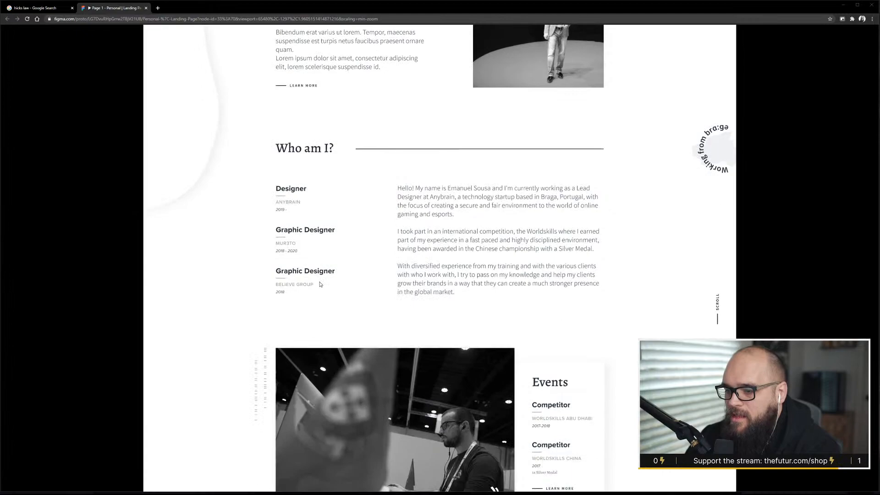
scroll(320, 278, "down", 1)
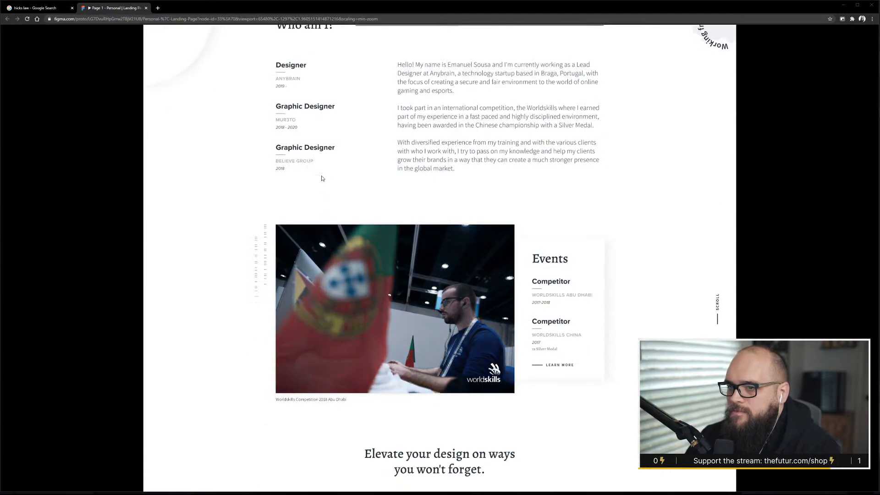
scroll(323, 177, "up", 3)
scroll(307, 212, "up", 4)
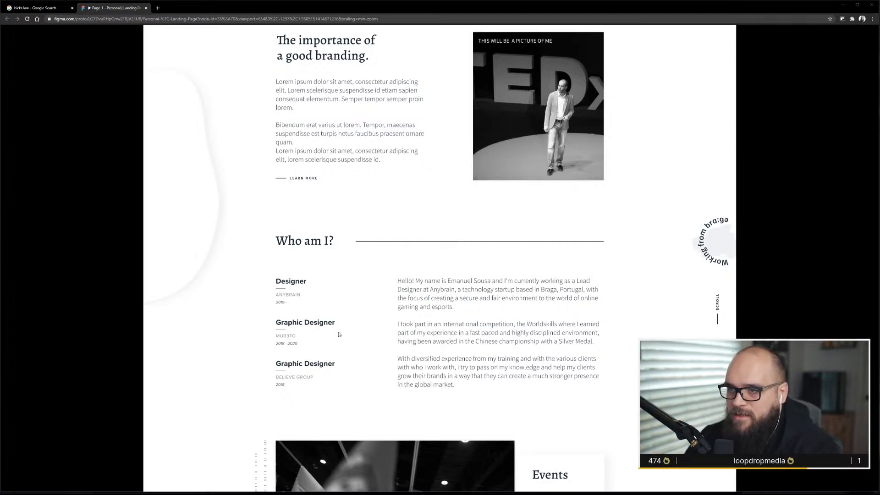
scroll(346, 240, "up", 1)
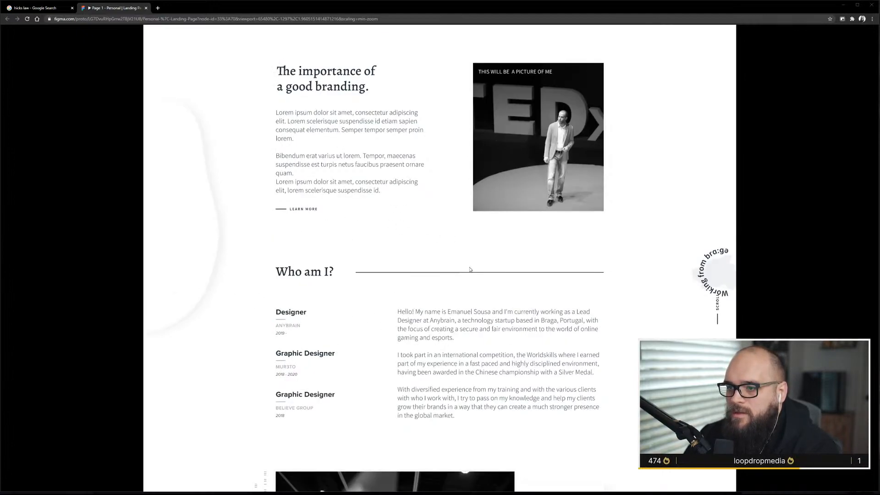
scroll(386, 349, "down", 4)
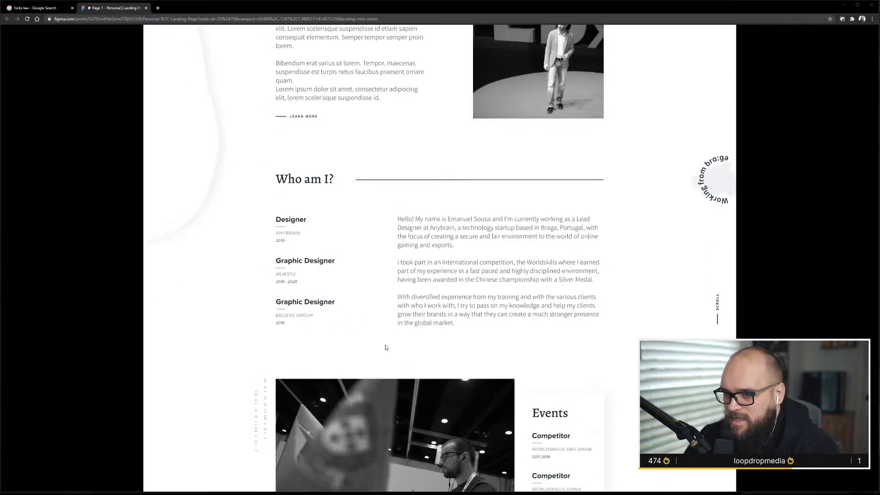
scroll(628, 268, "down", 6)
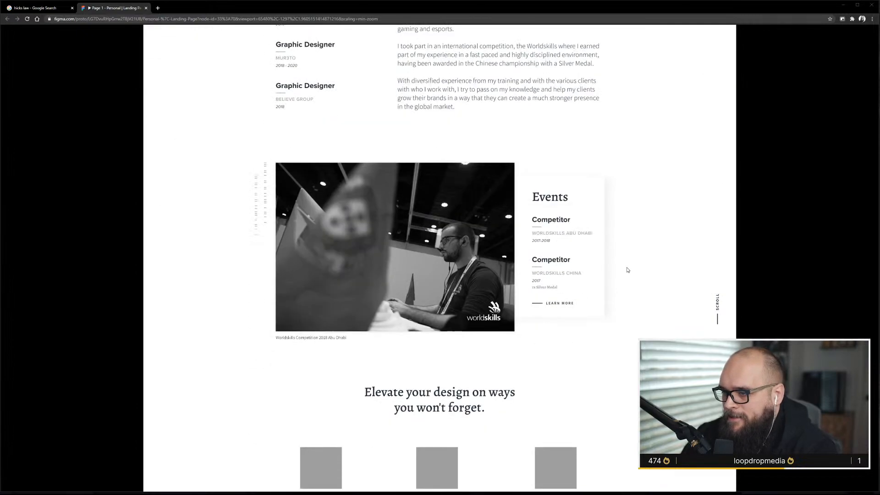
scroll(616, 294, "down", 8)
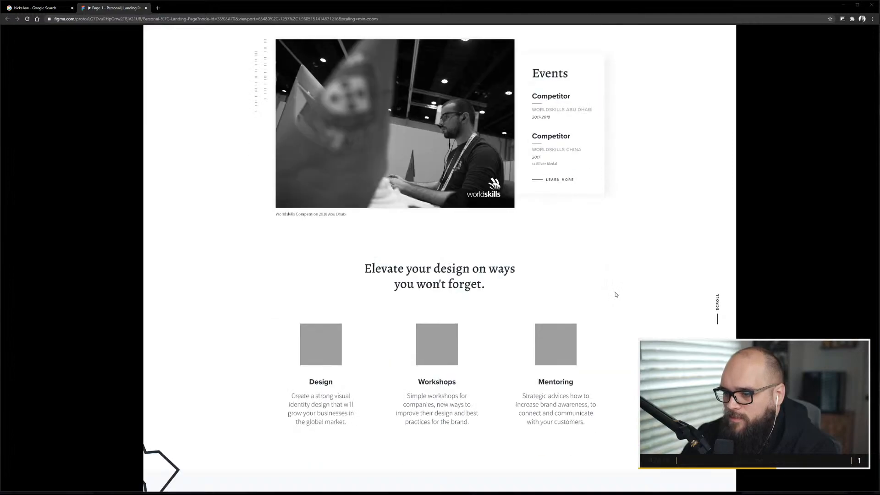
scroll(615, 295, "down", 6)
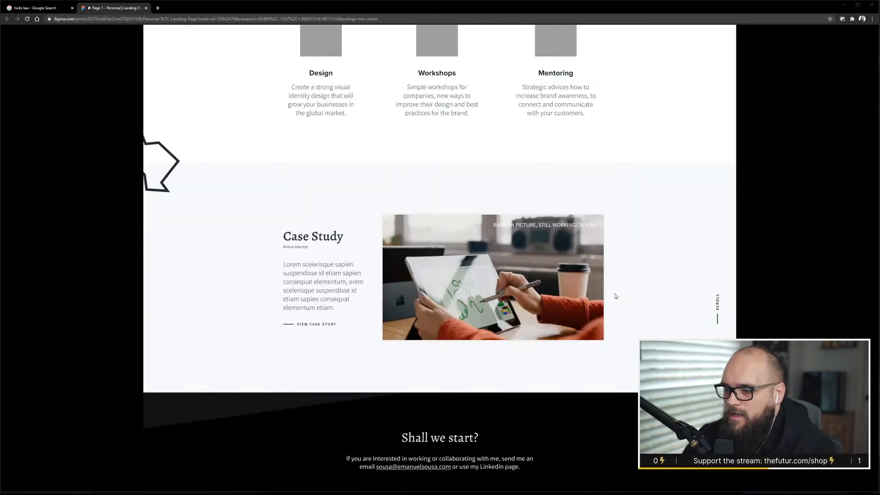
scroll(615, 296, "down", 2)
scroll(616, 296, "up", 5)
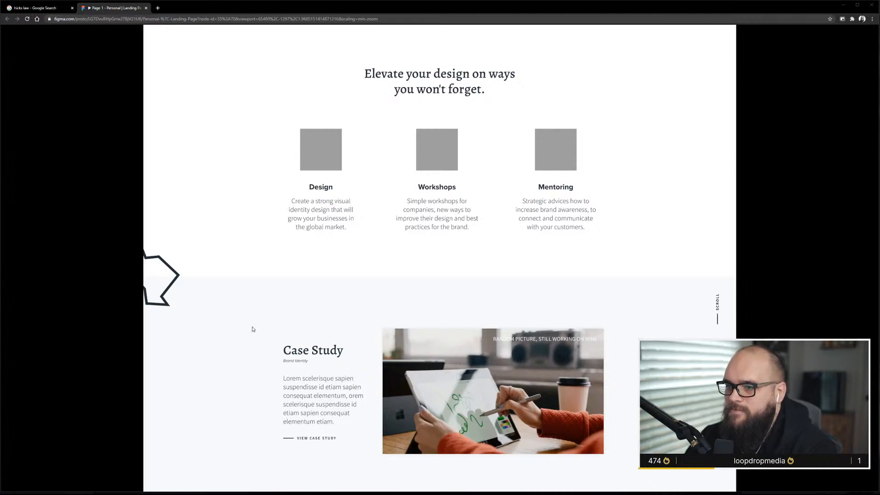
scroll(253, 329, "down", 2)
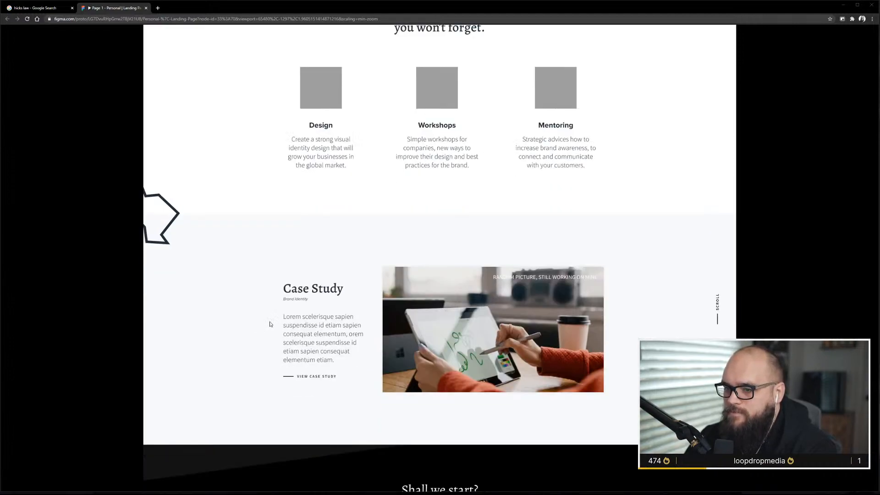
scroll(270, 324, "down", 1)
scroll(270, 324, "down", 2)
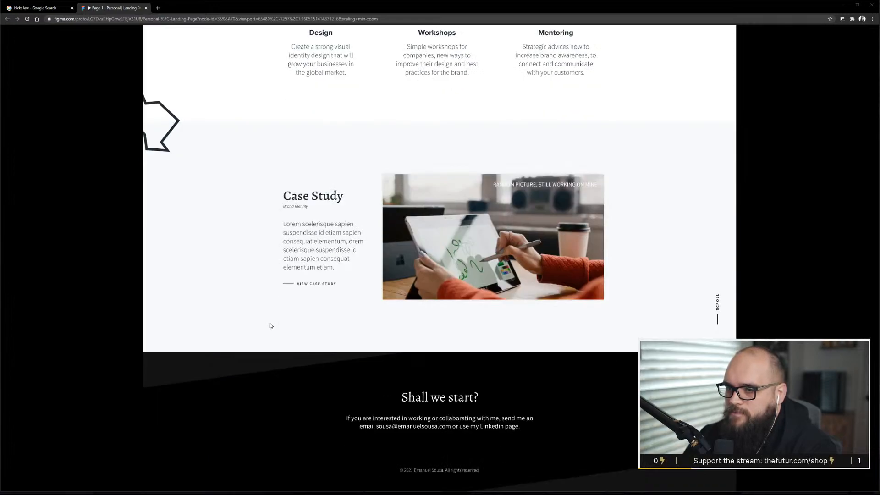
scroll(270, 326, "up", 13)
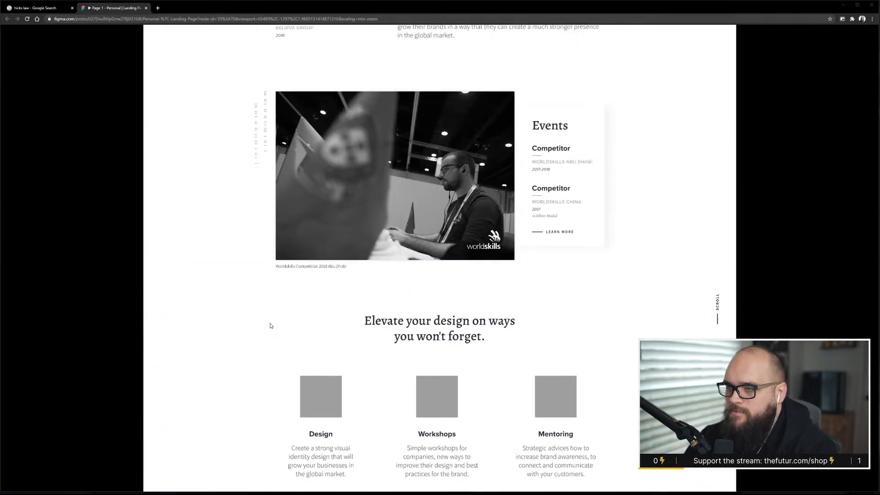
scroll(270, 326, "up", 1)
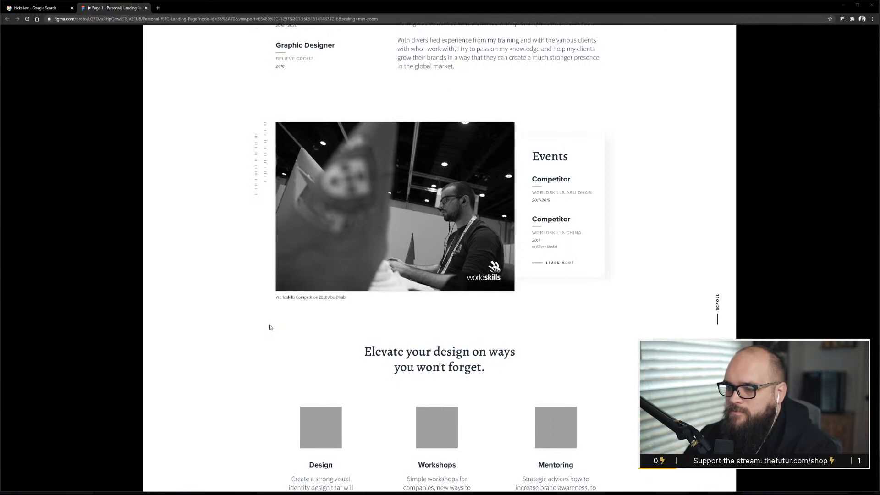
scroll(270, 328, "up", 8)
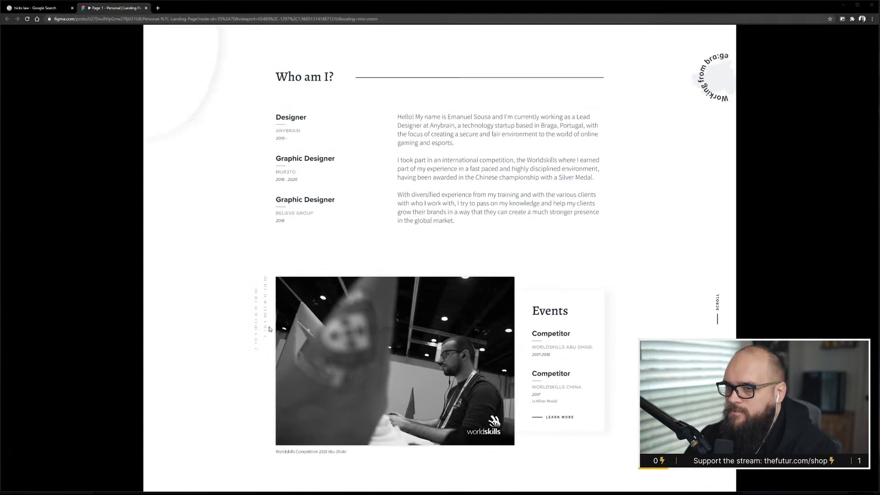
scroll(270, 329, "up", 1)
scroll(269, 329, "up", 4)
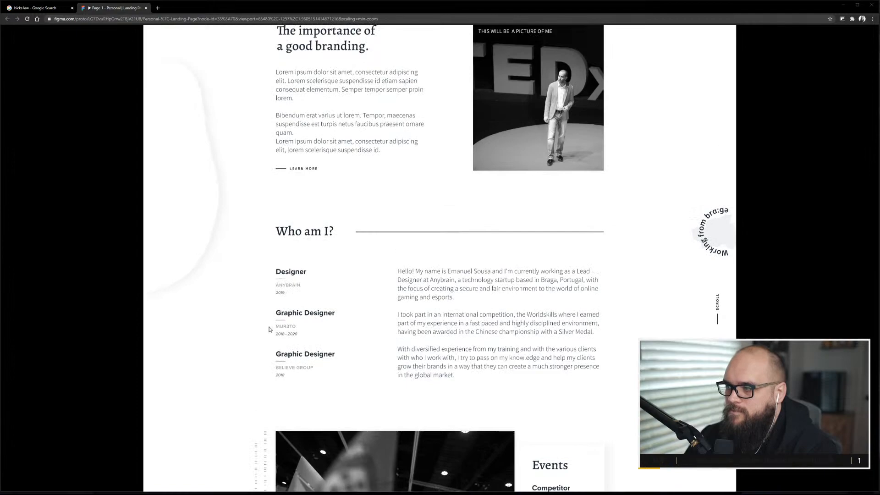
scroll(269, 329, "up", 7)
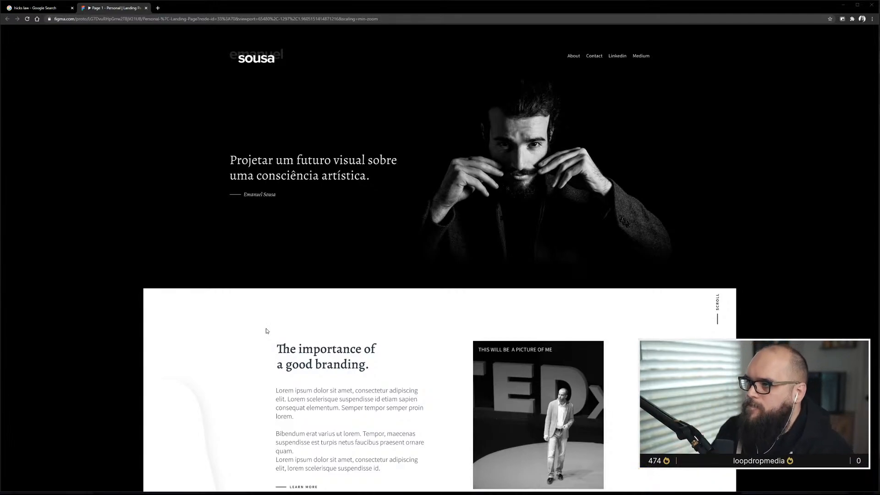
Open the prototype's Linkedin navigation link in a new tab.
left_click(562, 165)
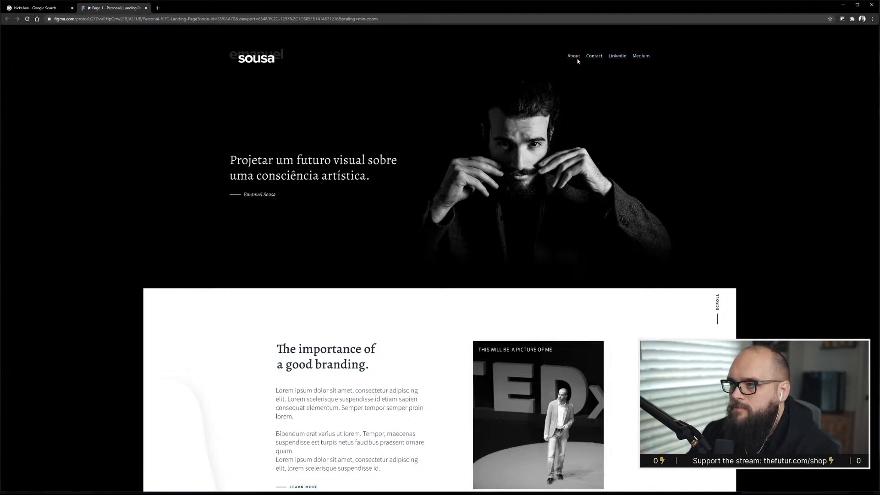
left_click(618, 58)
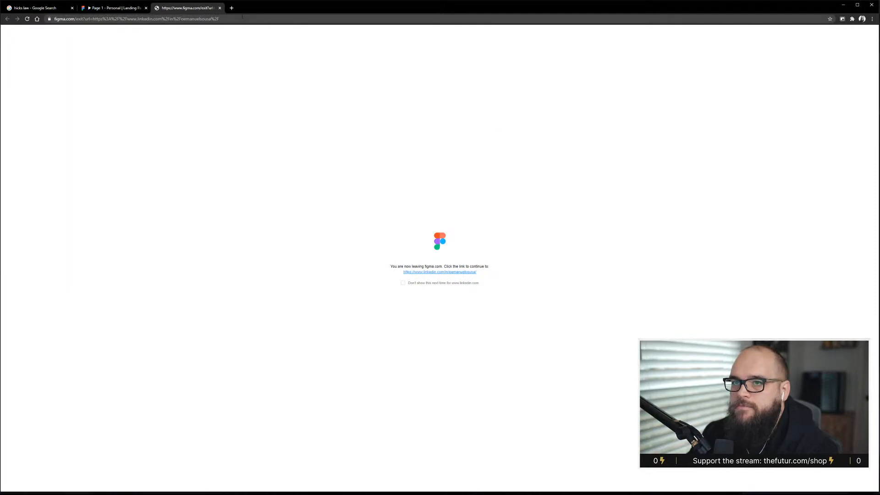
Close the LinkedIn redirect tab and scroll the landing page prototype down to the Case Study section.
left_click(220, 8)
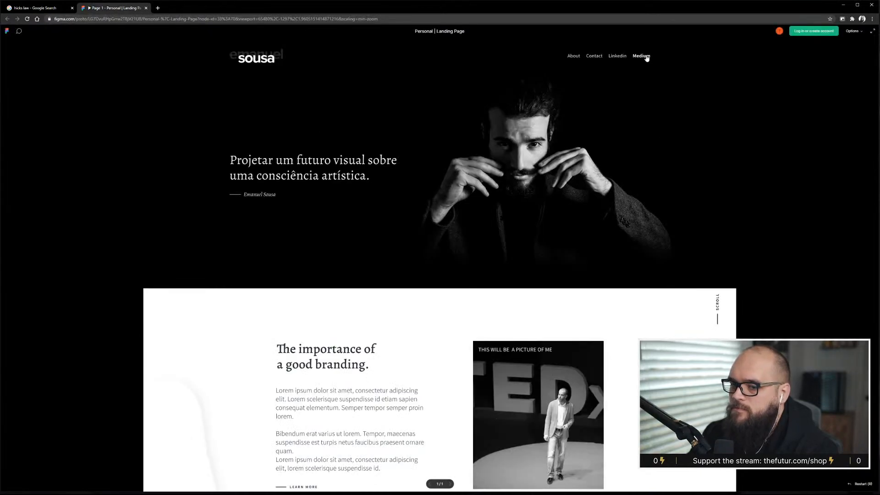
left_click(441, 251)
scroll(467, 280, "down", 1)
scroll(467, 280, "down", 2)
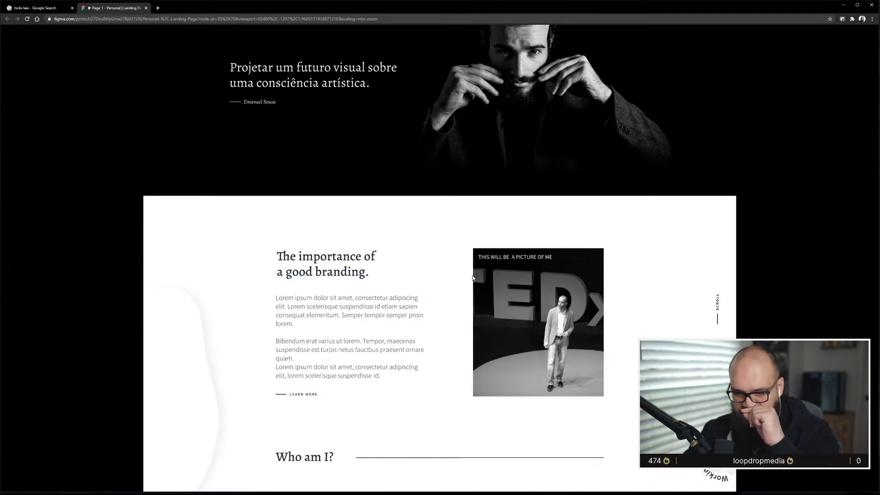
scroll(471, 270, "down", 2)
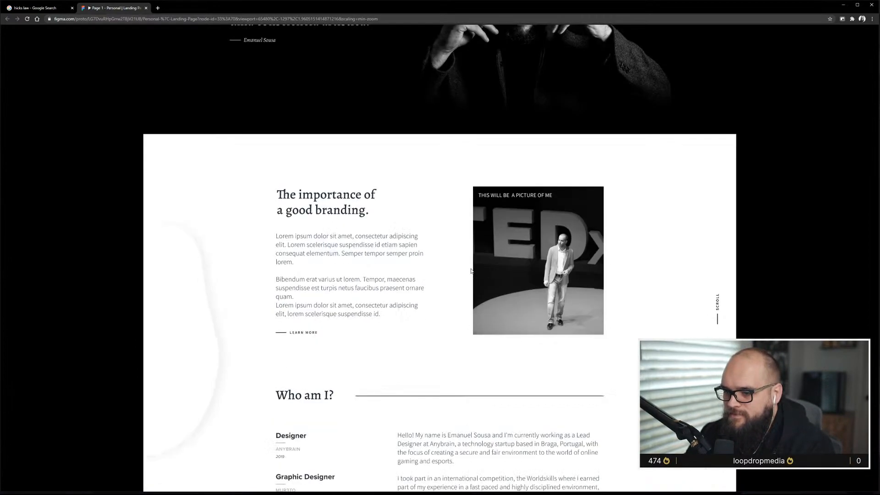
scroll(470, 271, "down", 4)
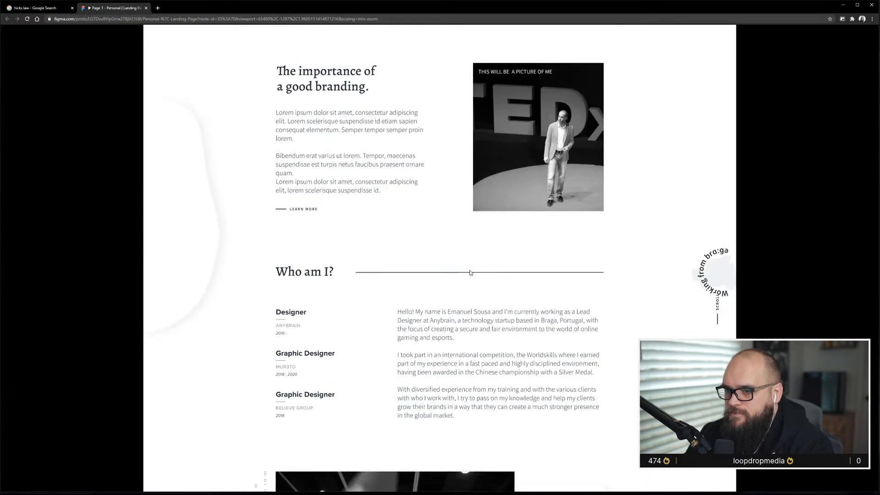
scroll(469, 275, "down", 1)
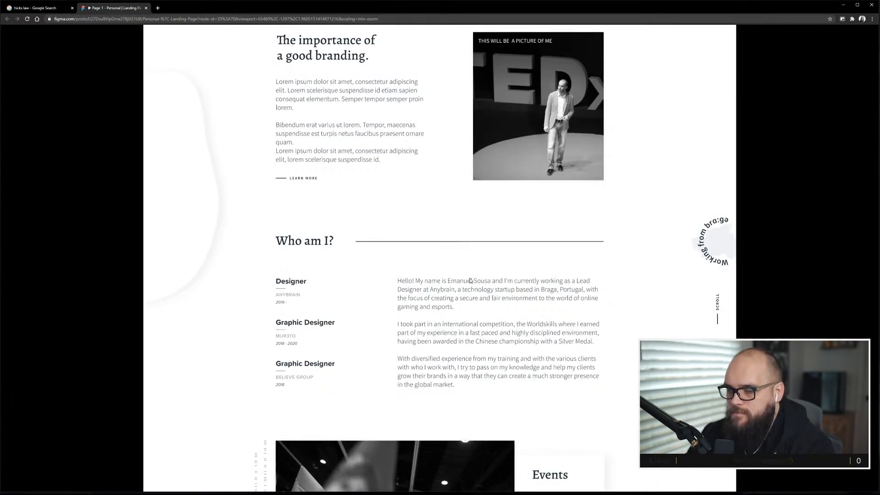
scroll(471, 280, "down", 7)
scroll(470, 285, "down", 8)
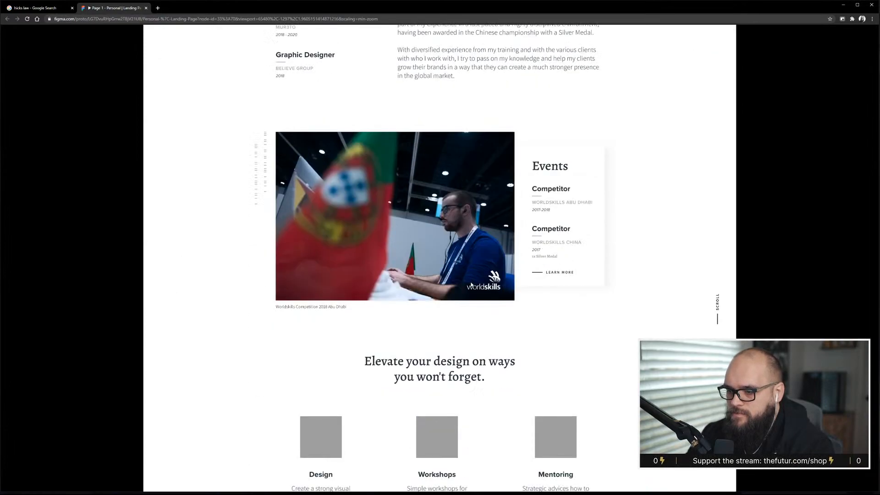
scroll(472, 286, "down", 5)
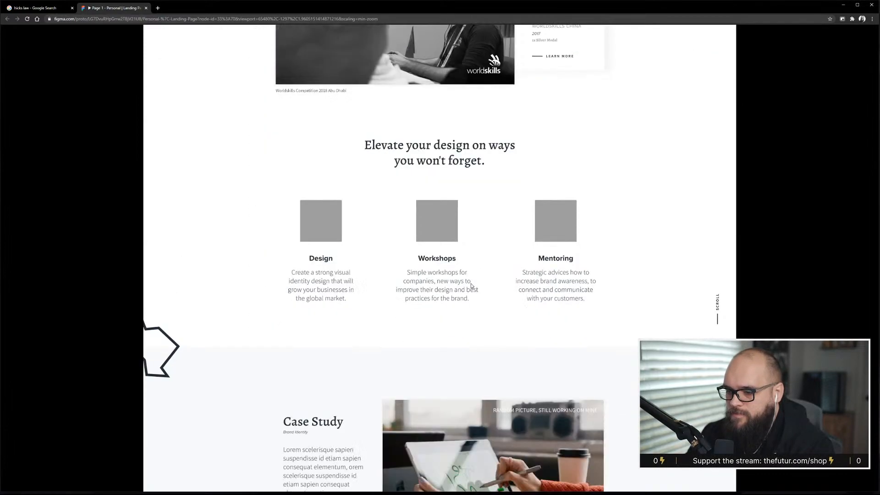
scroll(472, 286, "down", 1)
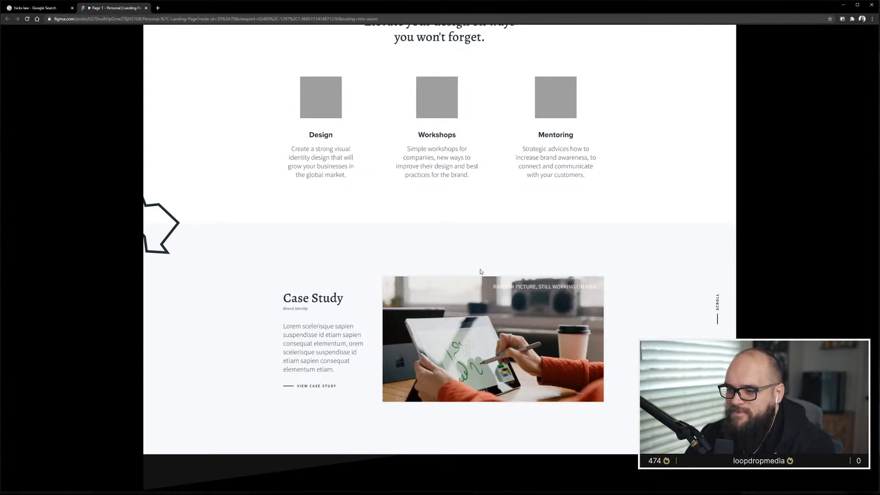
Scroll back up through the services, Events and Who am I sections to the hero.
scroll(480, 273, "up", 1)
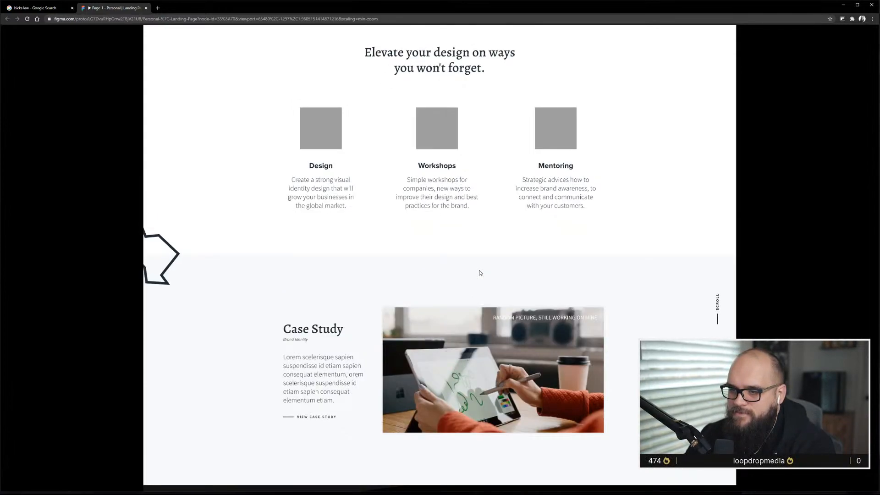
scroll(480, 272, "up", 3)
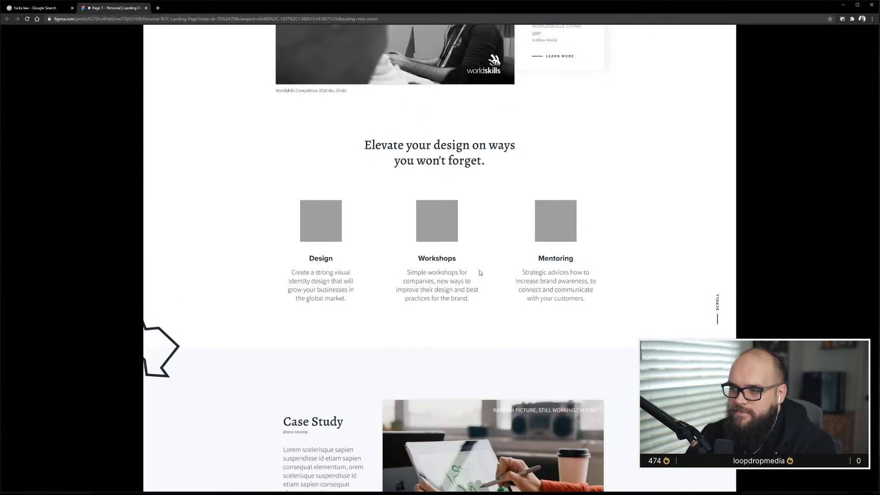
scroll(480, 273, "up", 10)
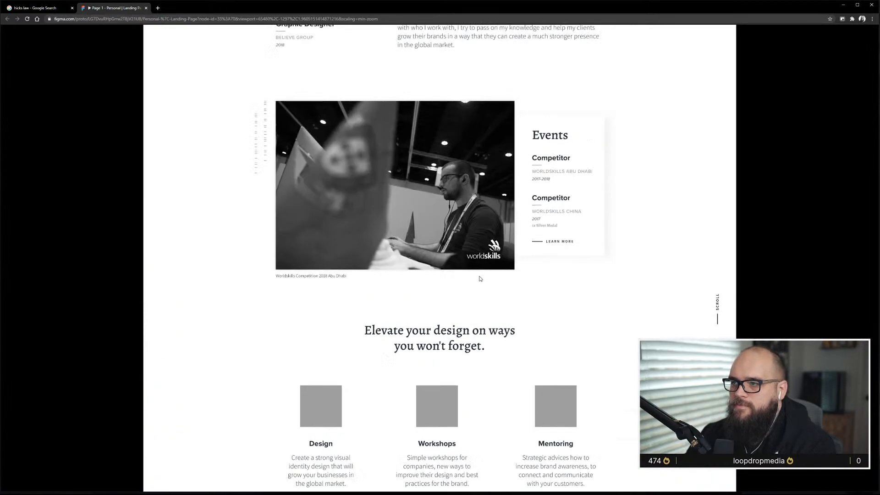
scroll(480, 278, "up", 5)
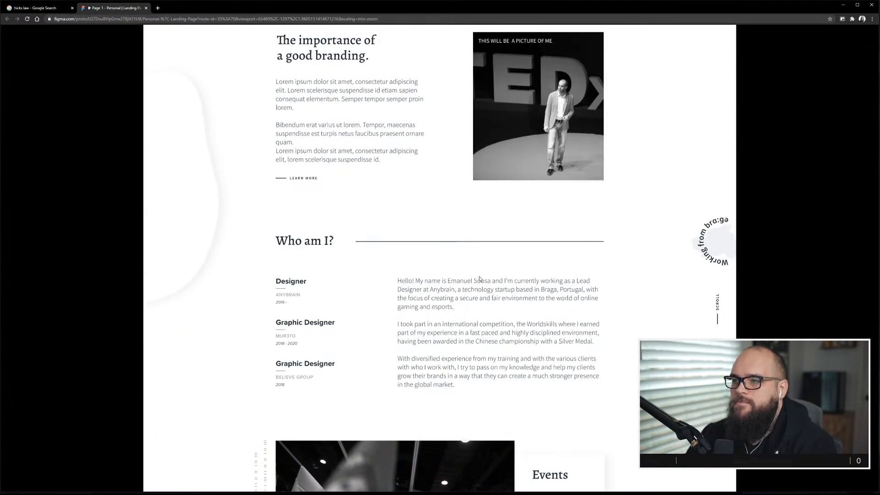
scroll(480, 278, "up", 2)
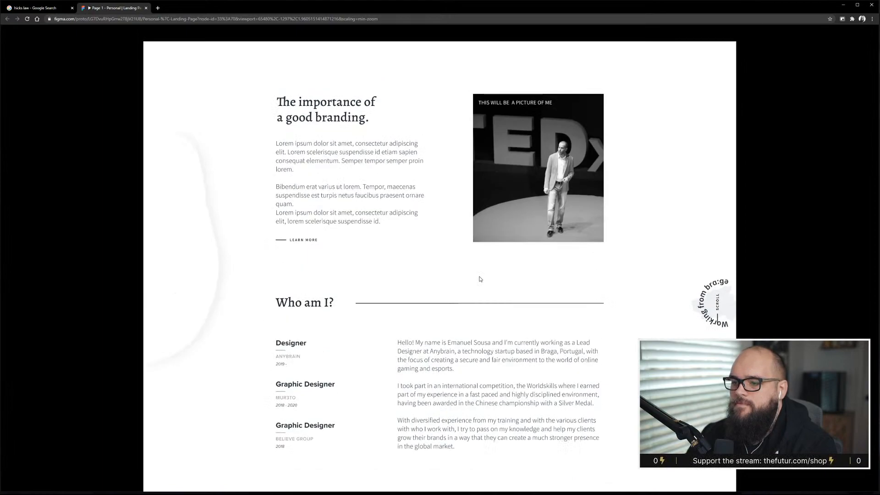
scroll(480, 279, "up", 6)
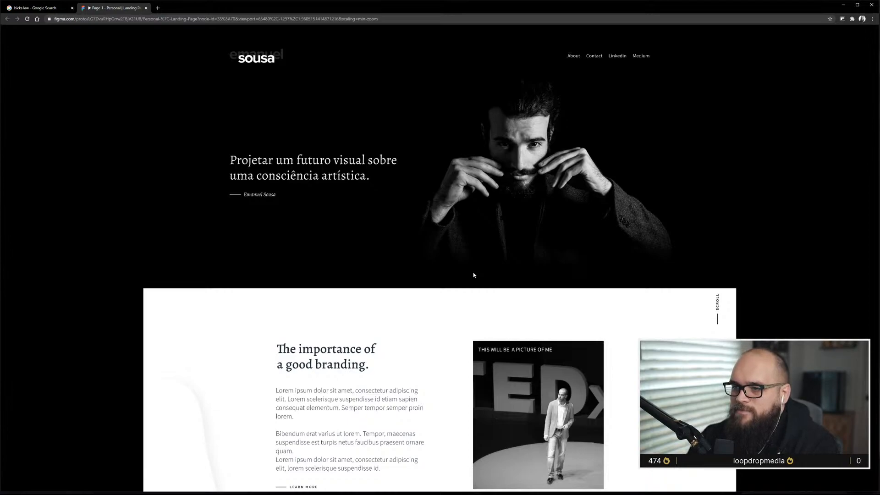
Examine the layout and spacing of the branding and Who am I sections of the prototype.
scroll(473, 274, "down", 5)
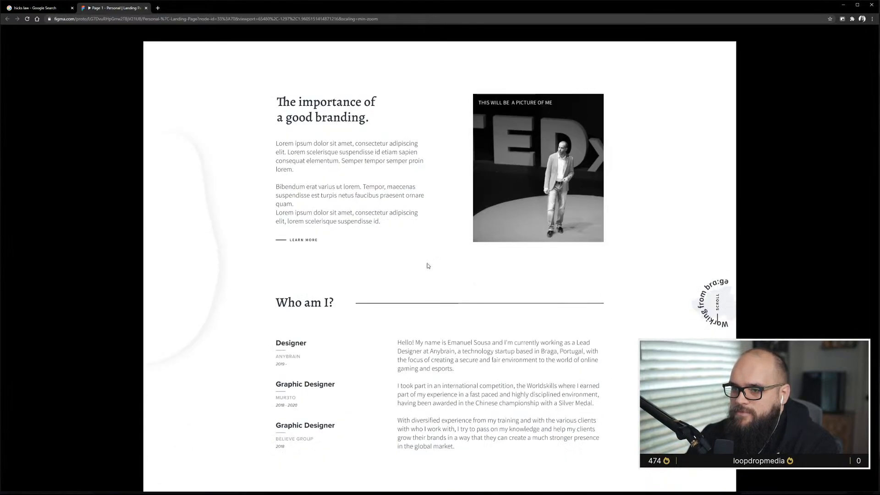
scroll(396, 264, "down", 1)
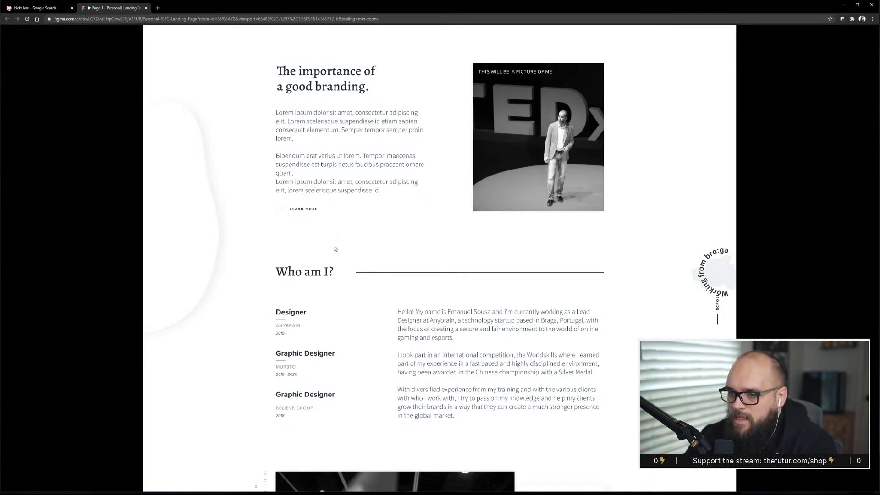
scroll(335, 247, "down", 1)
scroll(342, 259, "down", 1)
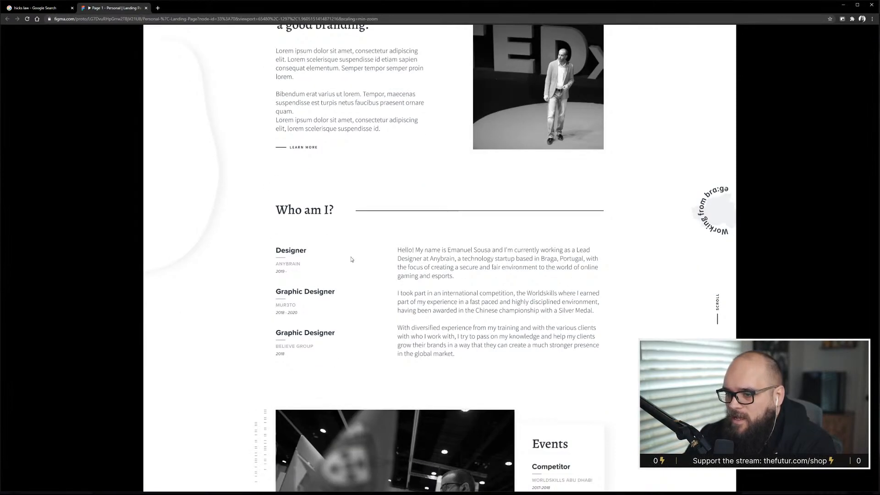
scroll(318, 231, "down", 2)
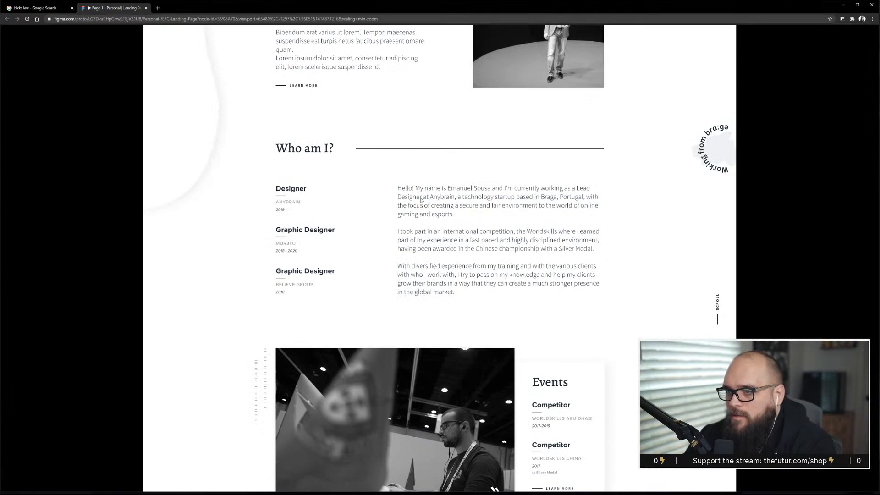
scroll(333, 170, "up", 5)
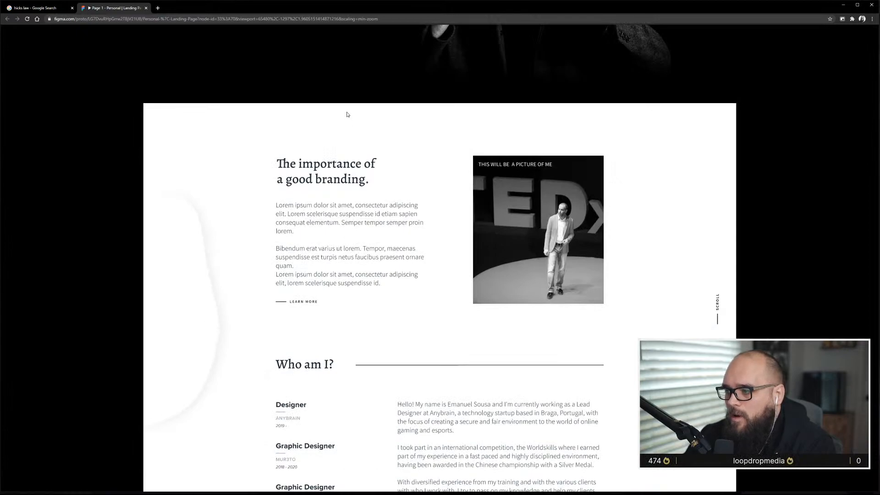
scroll(384, 261, "up", 1)
scroll(385, 263, "down", 3)
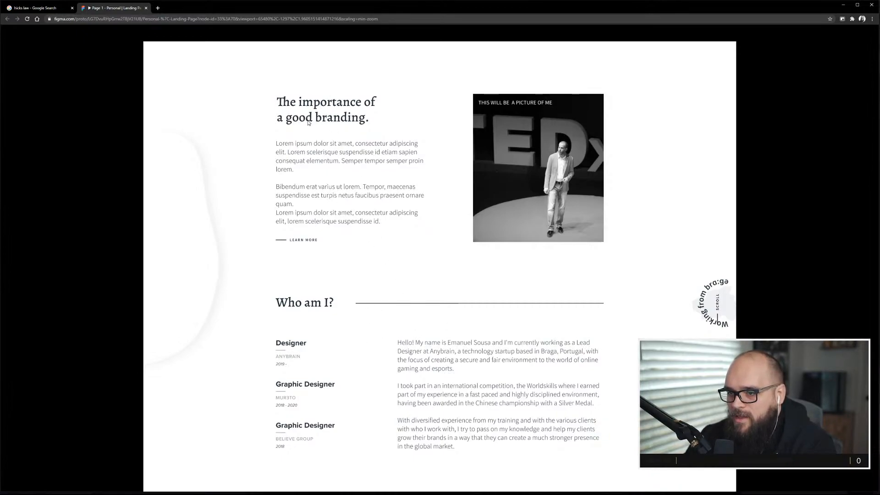
scroll(339, 303, "down", 3)
scroll(346, 307, "down", 2)
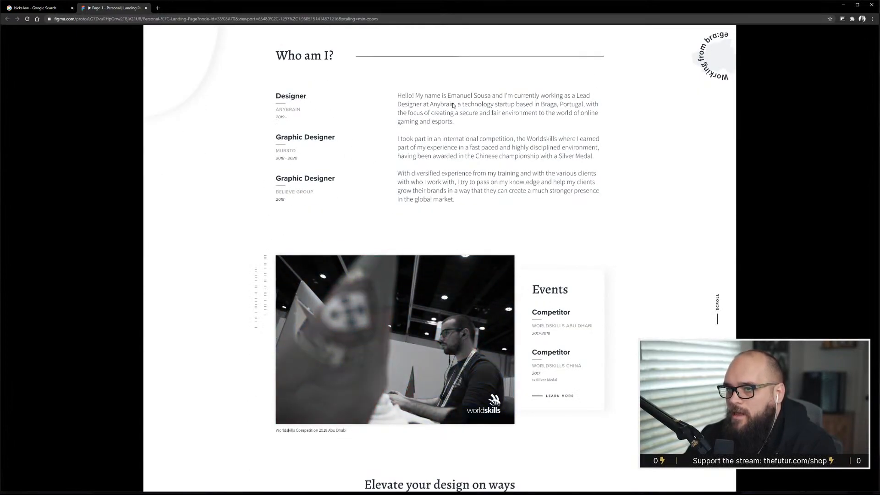
scroll(417, 187, "up", 9)
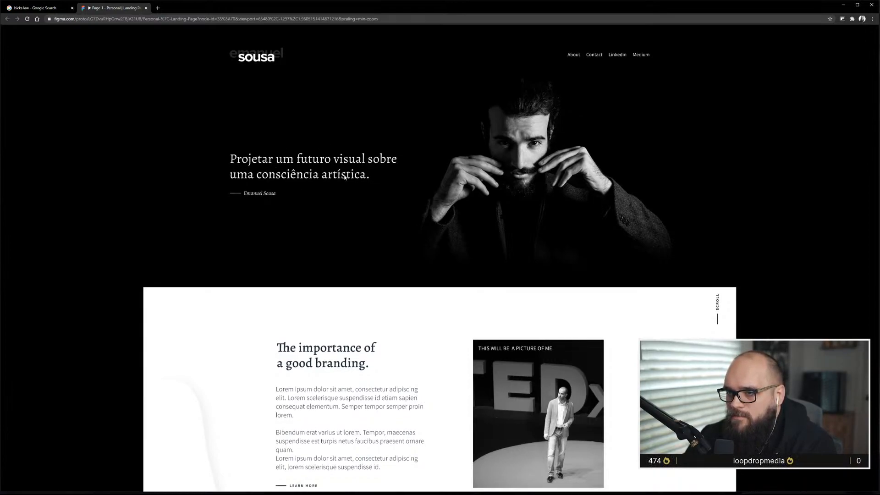
Scroll from the hero through the branding, Who am I and Events sections once more.
scroll(298, 162, "down", 1)
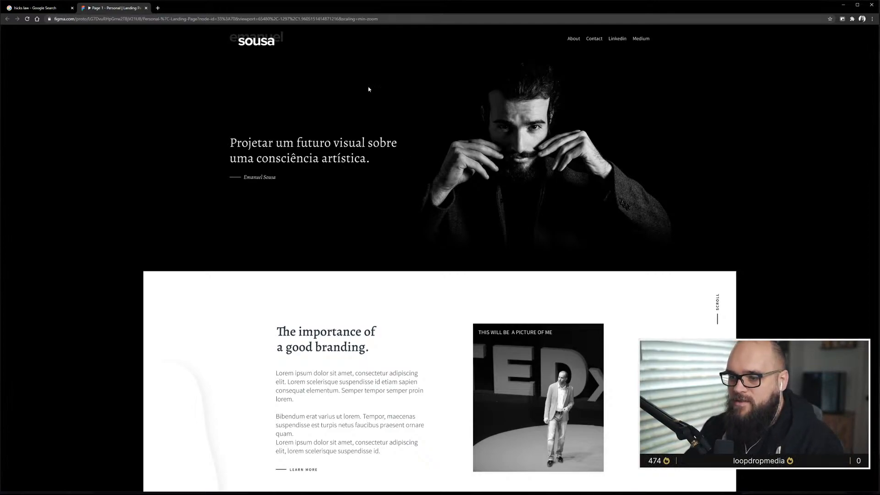
scroll(422, 276, "down", 5)
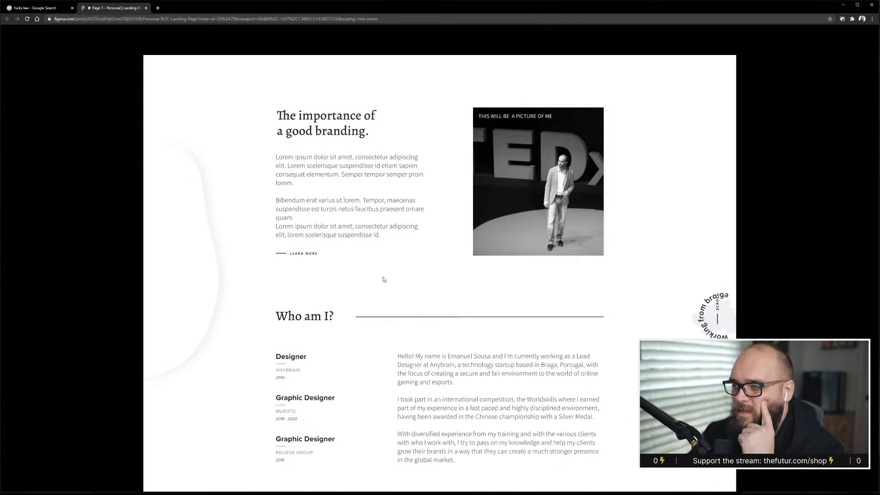
scroll(442, 274, "down", 1)
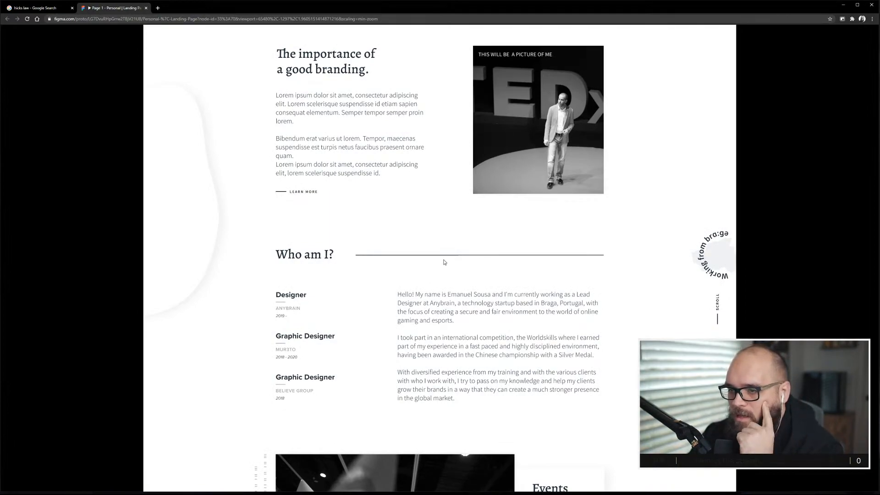
scroll(444, 262, "down", 1)
scroll(442, 264, "up", 5)
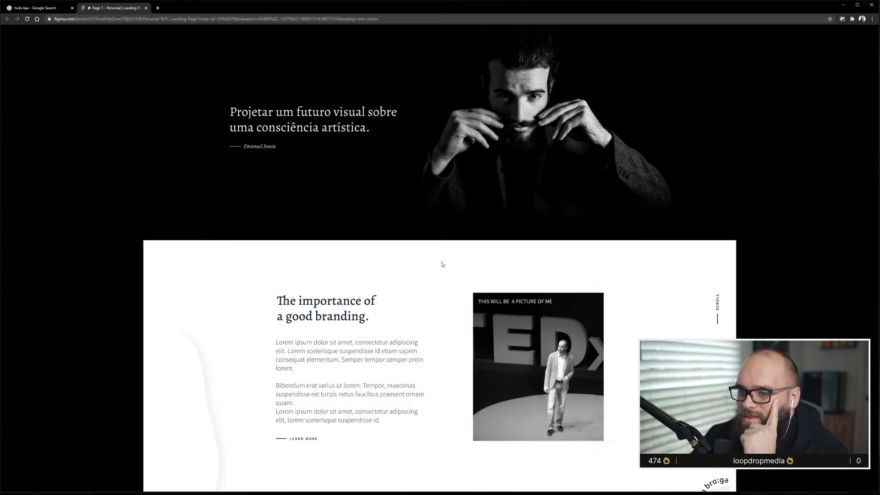
scroll(442, 264, "up", 1)
scroll(320, 211, "down", 2)
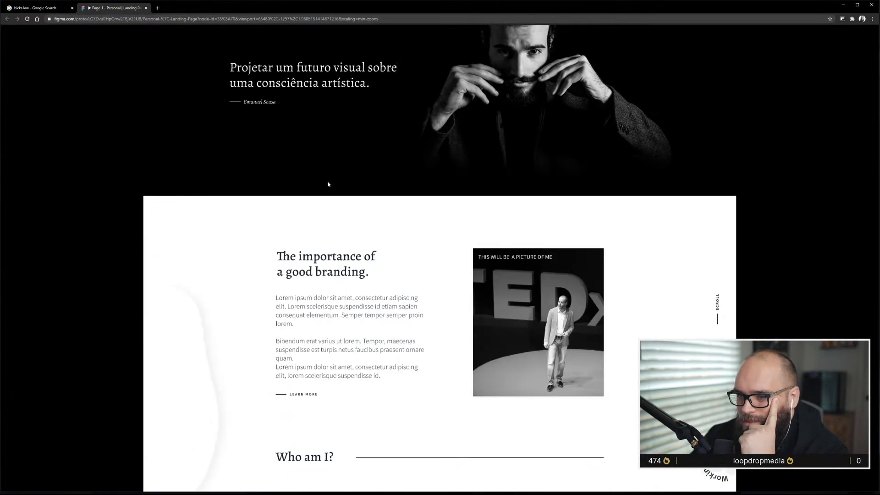
scroll(323, 160, "up", 1)
scroll(367, 338, "down", 1)
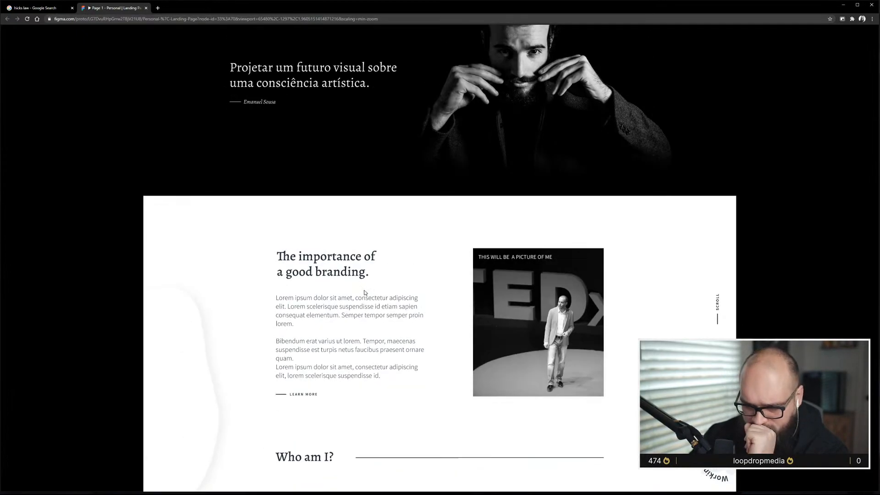
scroll(365, 293, "down", 4)
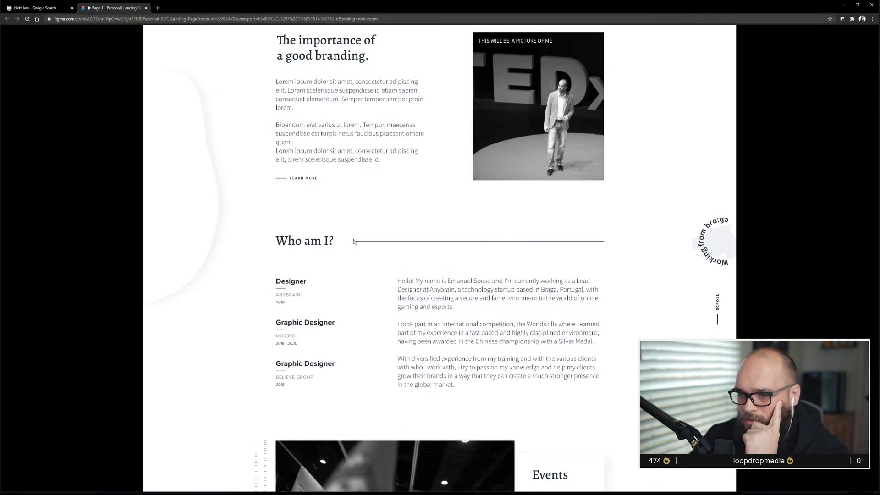
scroll(550, 261, "down", 8)
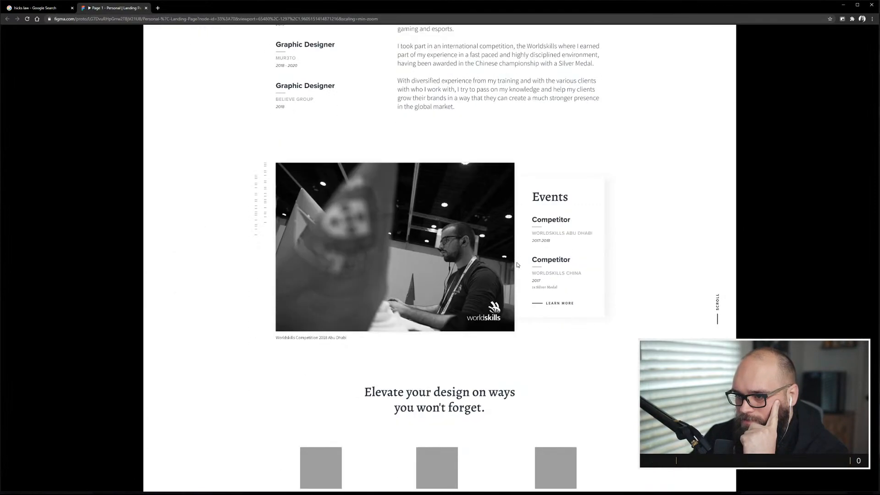
Review the services, Case Study and footer sections, then return to the branding section.
scroll(516, 262, "down", 5)
scroll(515, 262, "up", 1)
scroll(516, 260, "down", 4)
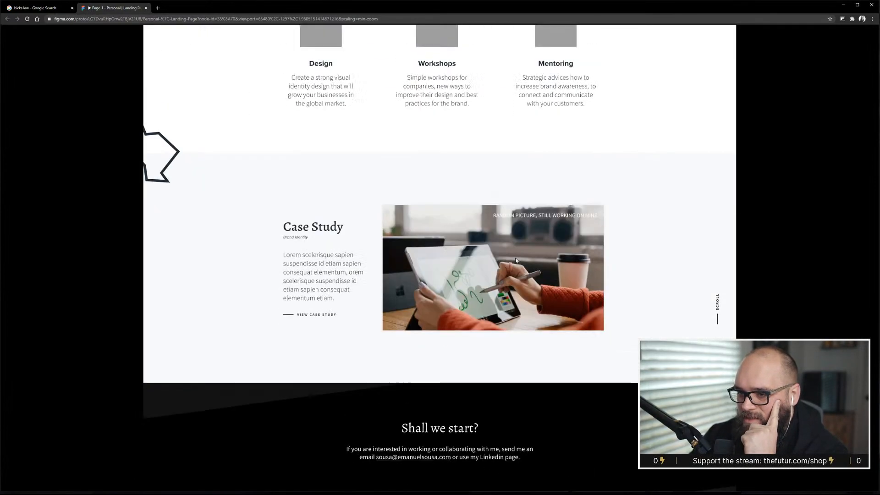
scroll(515, 260, "up", 15)
scroll(399, 158, "down", 4)
scroll(400, 158, "up", 4)
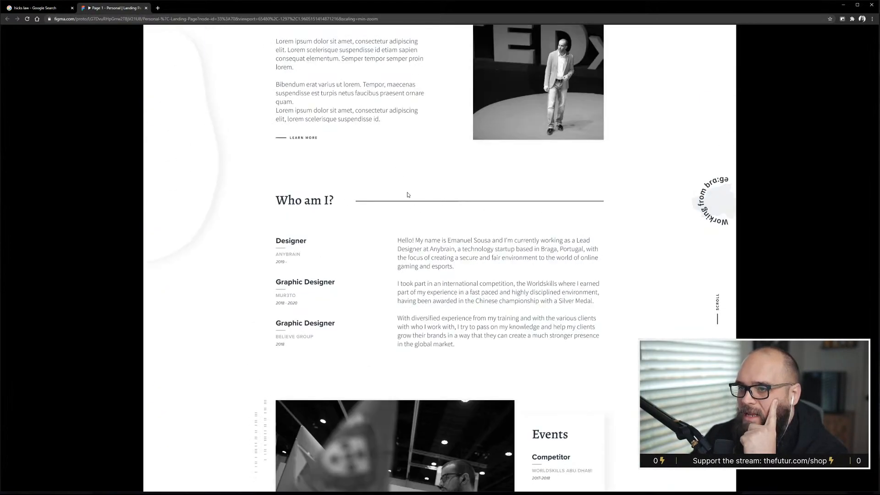
scroll(407, 194, "up", 3)
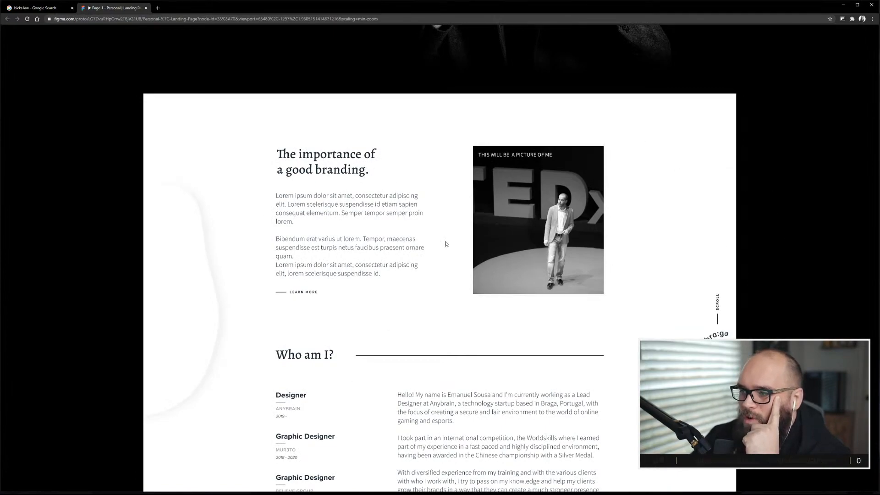
scroll(426, 232, "down", 1)
scroll(437, 232, "up", 1)
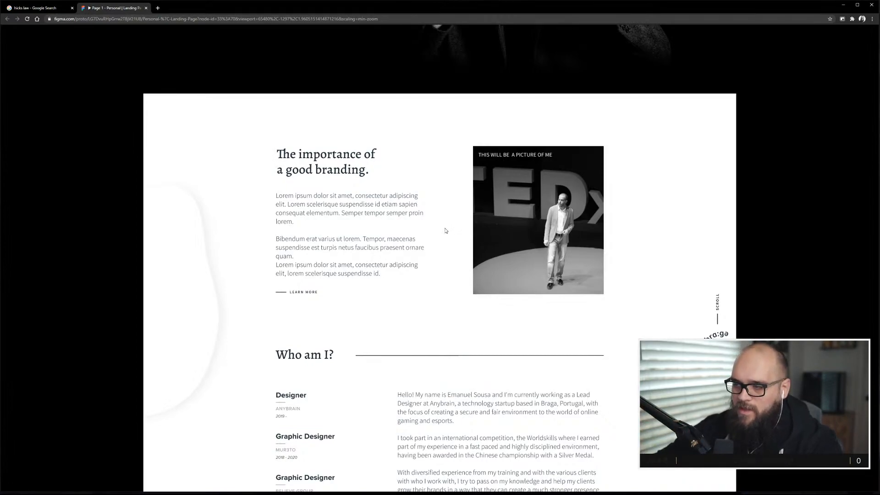
scroll(440, 211, "up", 1)
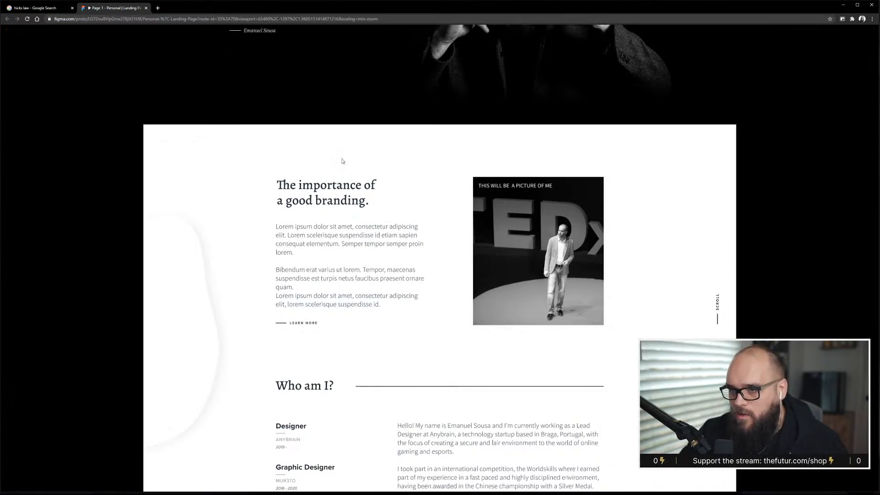
Scroll through the prototype's branding, Who am I, Events and services sections to compare their spacing.
scroll(360, 197, "down", 6)
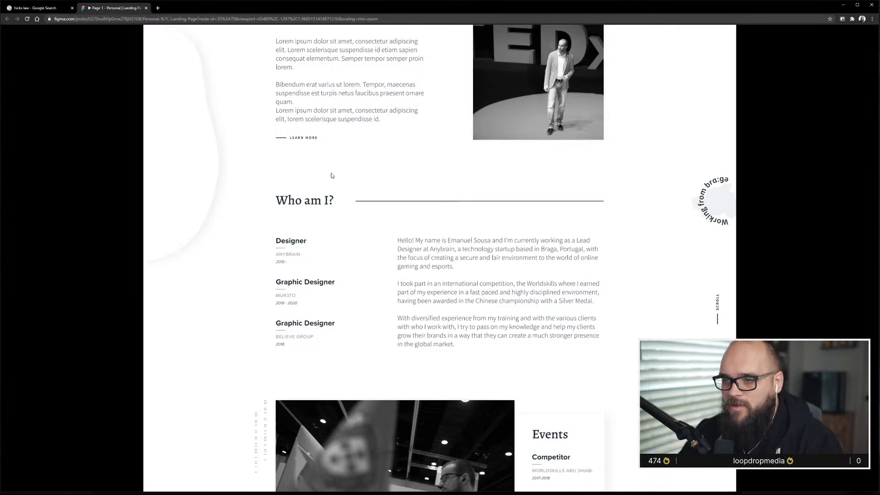
scroll(351, 232, "up", 2)
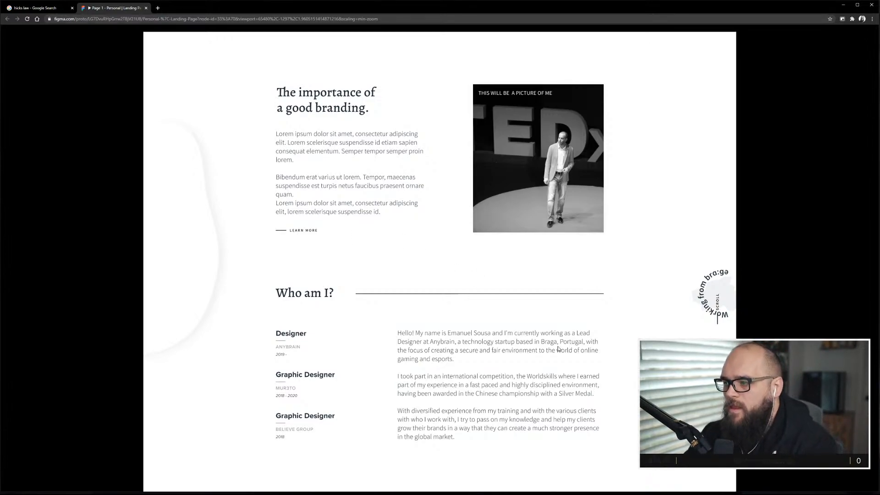
scroll(365, 354, "up", 5)
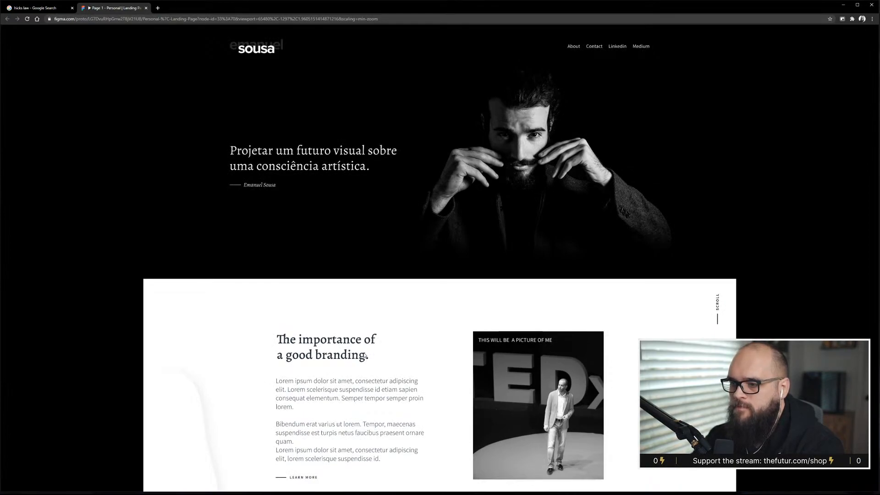
scroll(366, 355, "down", 2)
scroll(364, 355, "down", 4)
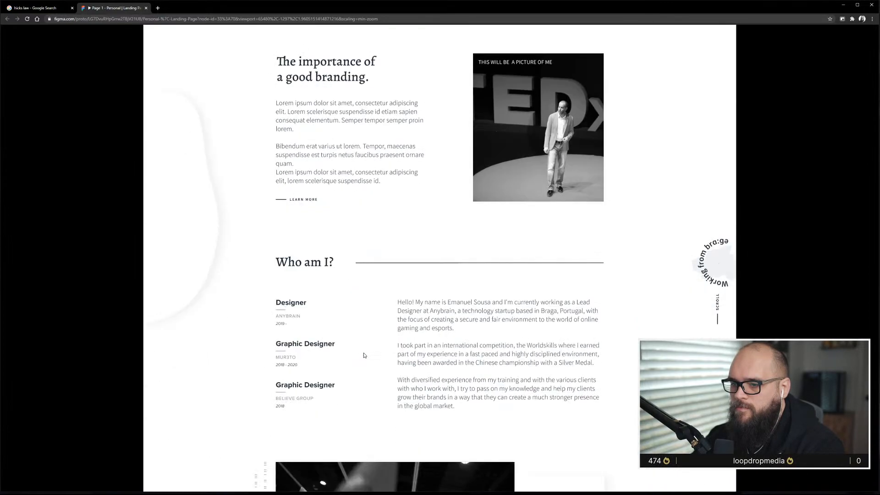
scroll(364, 356, "down", 3)
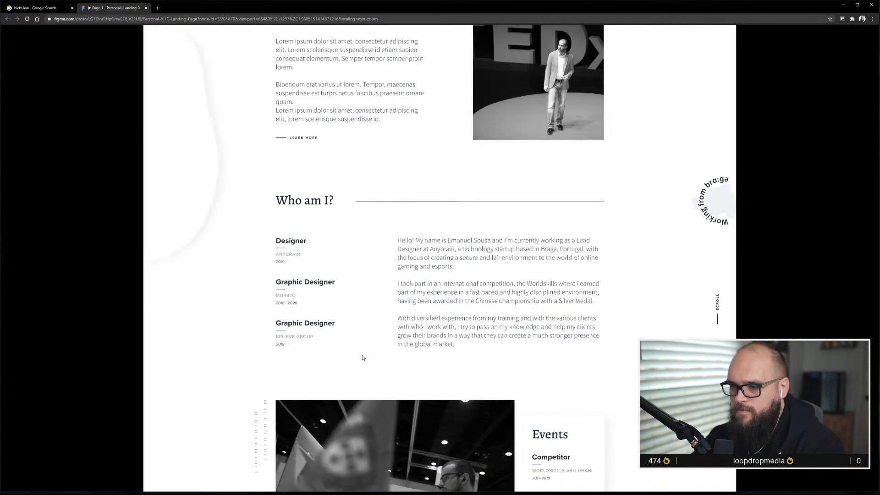
scroll(362, 358, "down", 3)
scroll(363, 357, "down", 2)
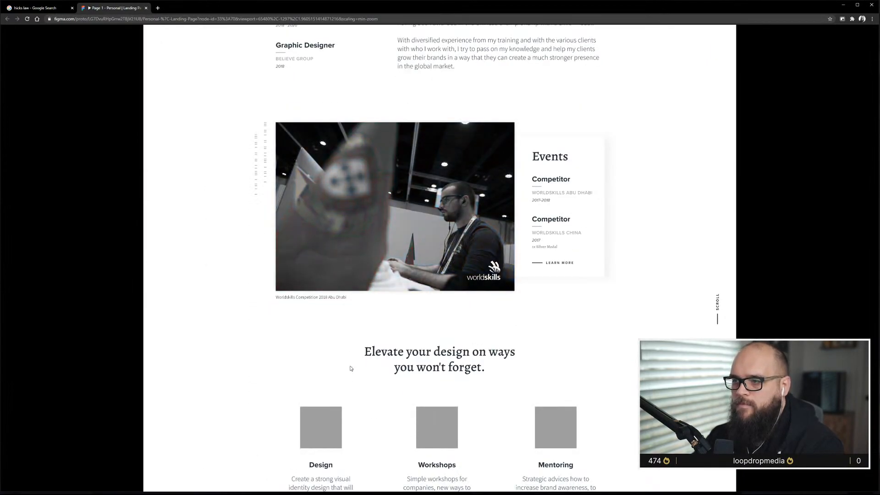
scroll(349, 369, "down", 1)
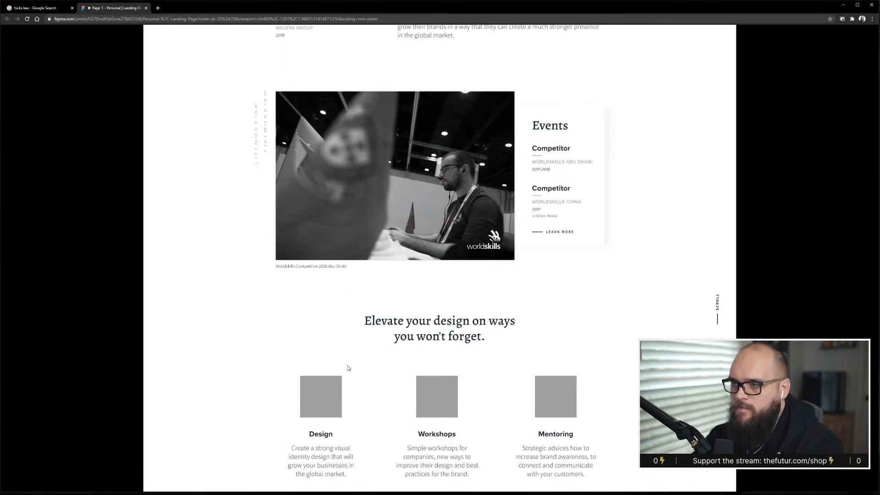
scroll(347, 367, "up", 18)
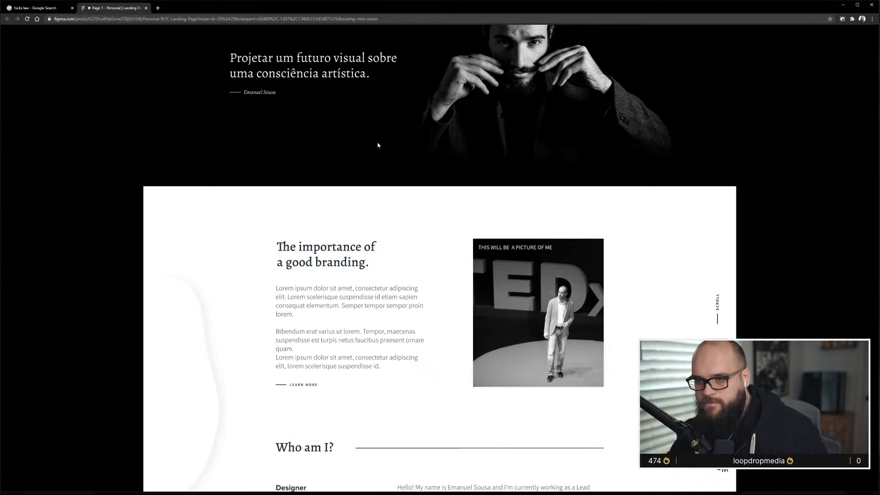
Examine the branding and Who am I sections again, scrolling down to the Events block and back.
scroll(315, 223, "down", 1)
scroll(316, 223, "down", 1)
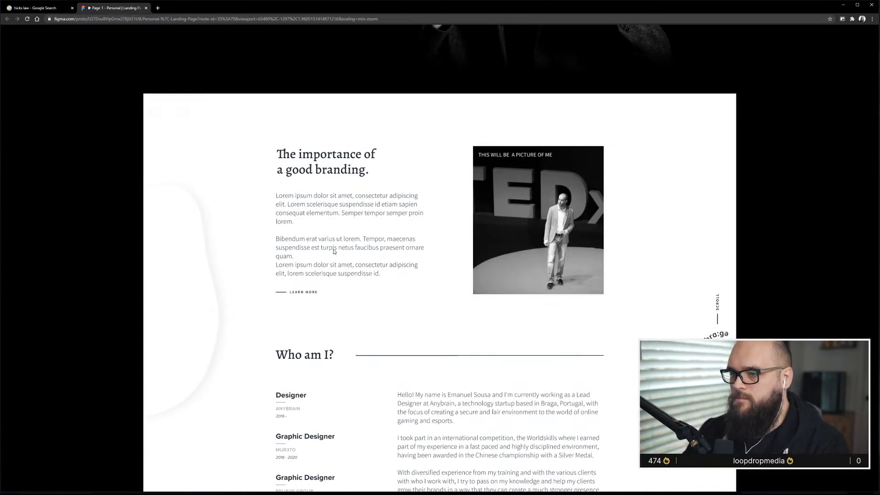
scroll(334, 251, "down", 1)
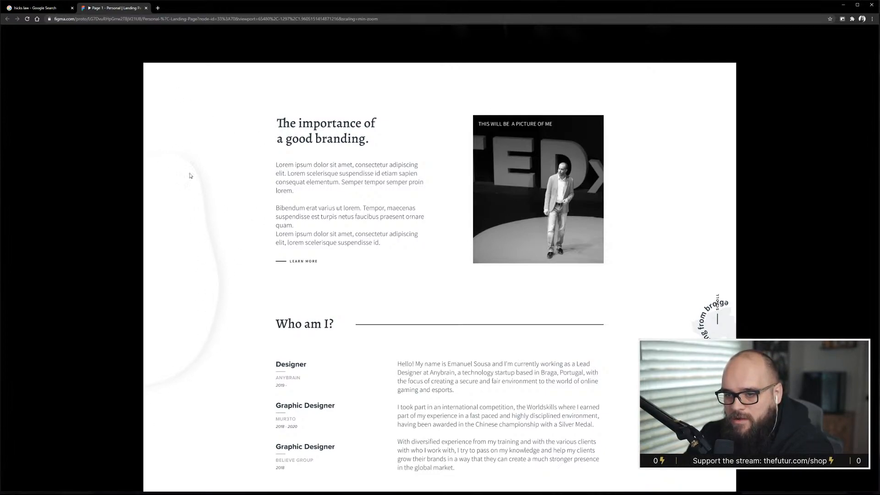
scroll(248, 196, "up", 3)
scroll(247, 196, "down", 3)
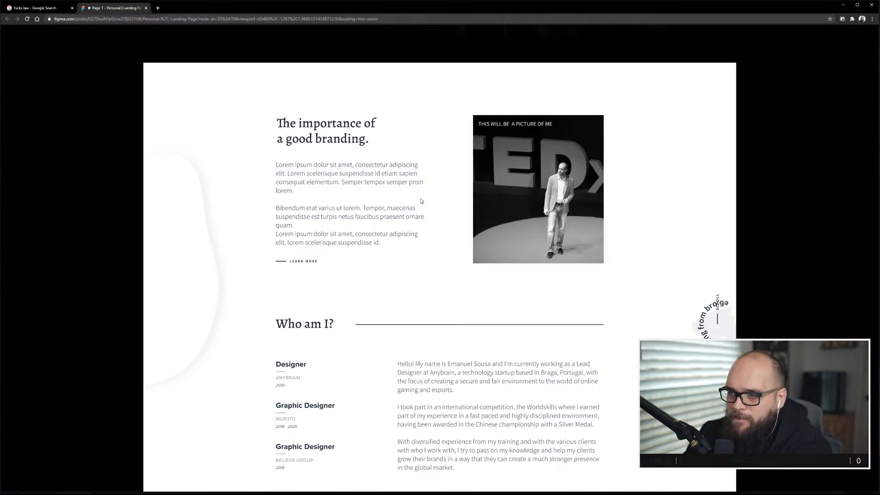
scroll(421, 198, "down", 3)
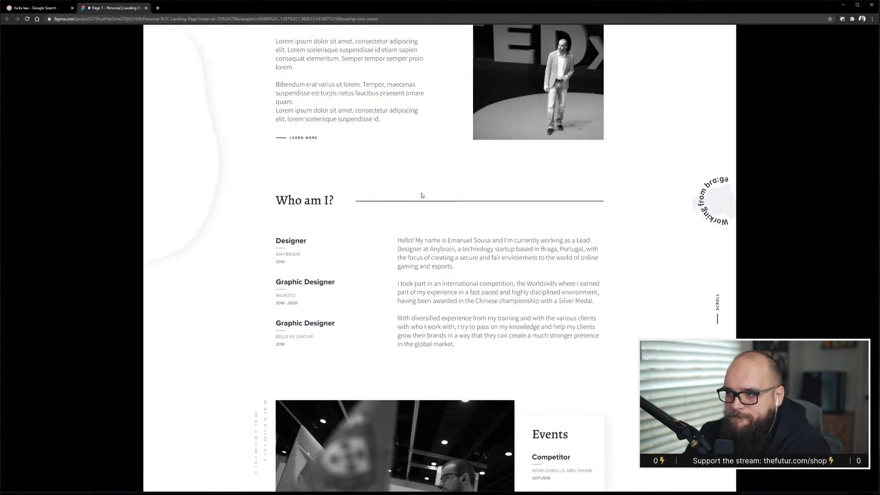
scroll(422, 195, "down", 5)
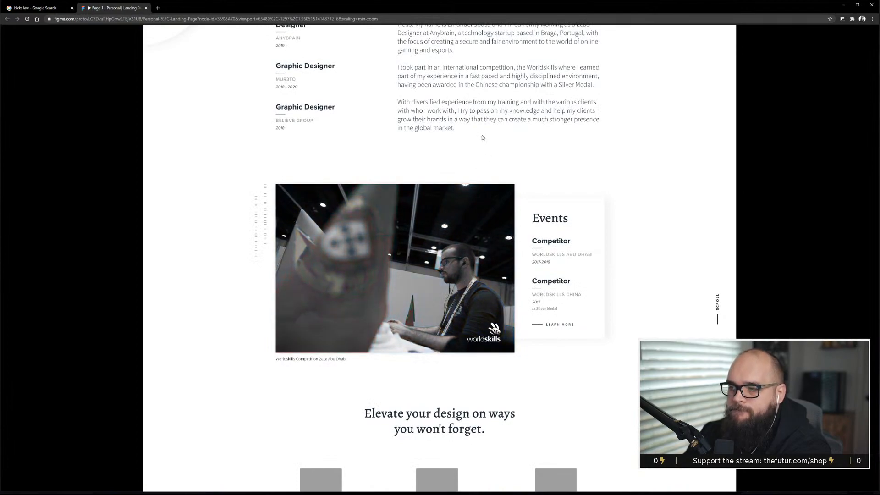
scroll(494, 146, "up", 3)
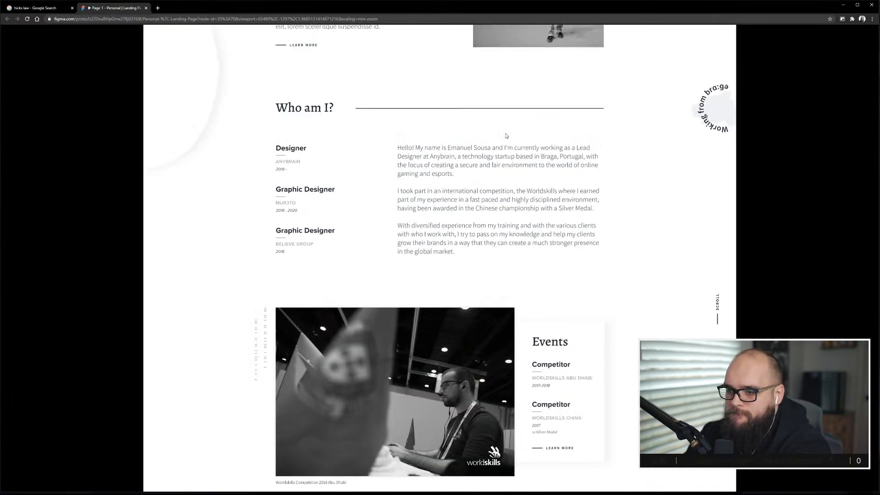
scroll(522, 176, "down", 1)
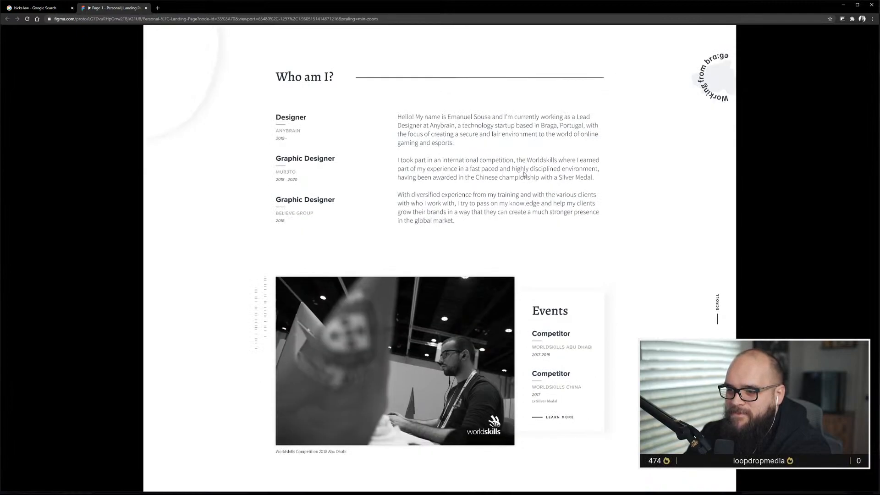
scroll(524, 174, "down", 1)
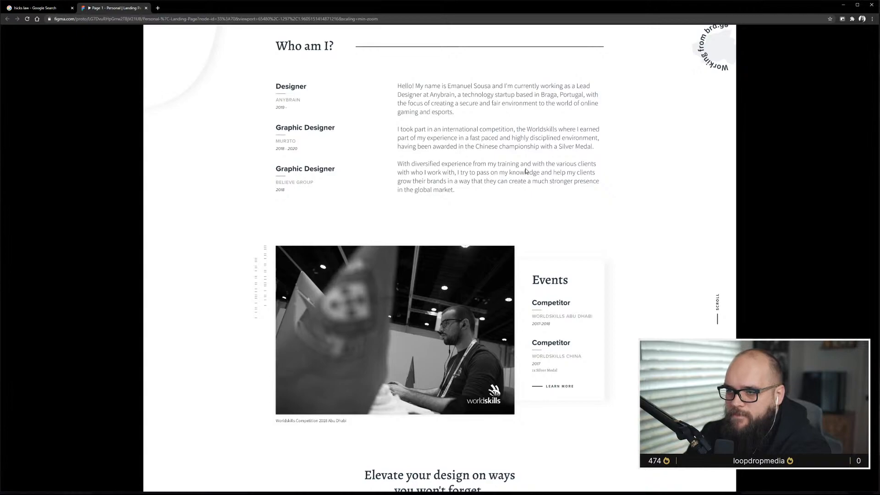
scroll(526, 171, "up", 6)
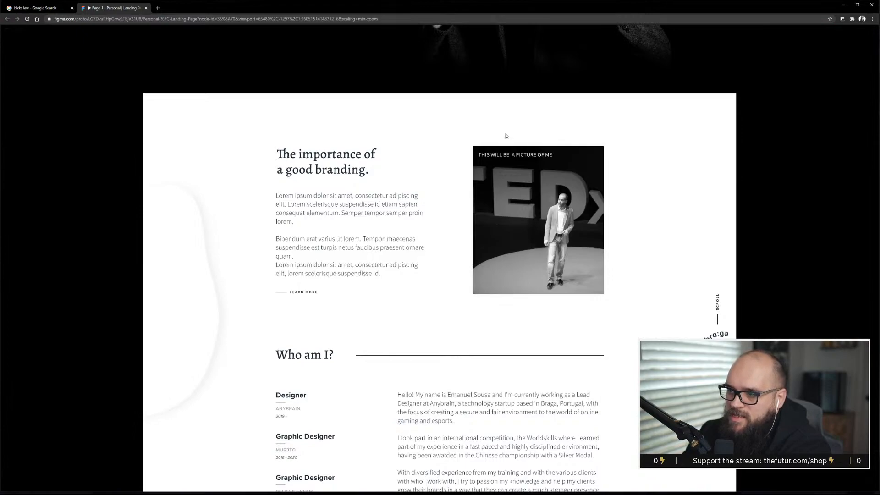
Scroll from the hero down past the Events section to the services heading and back to the branding section.
scroll(294, 195, "up", 3)
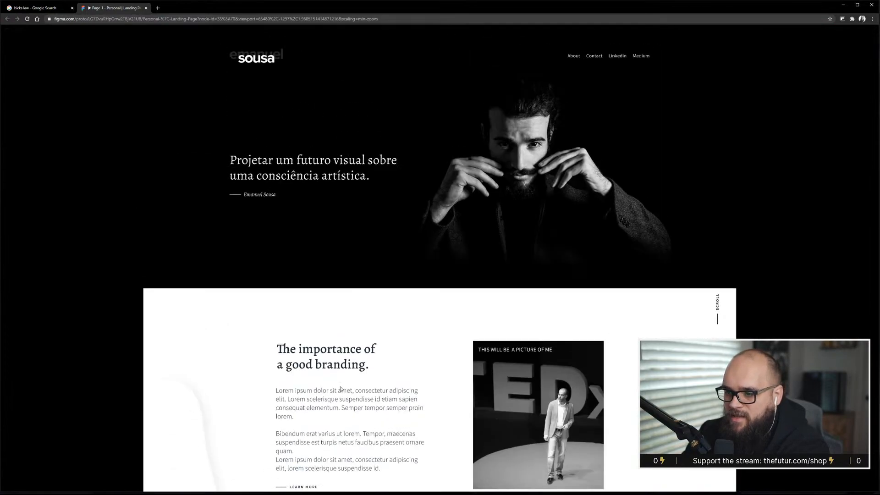
scroll(324, 341, "down", 1)
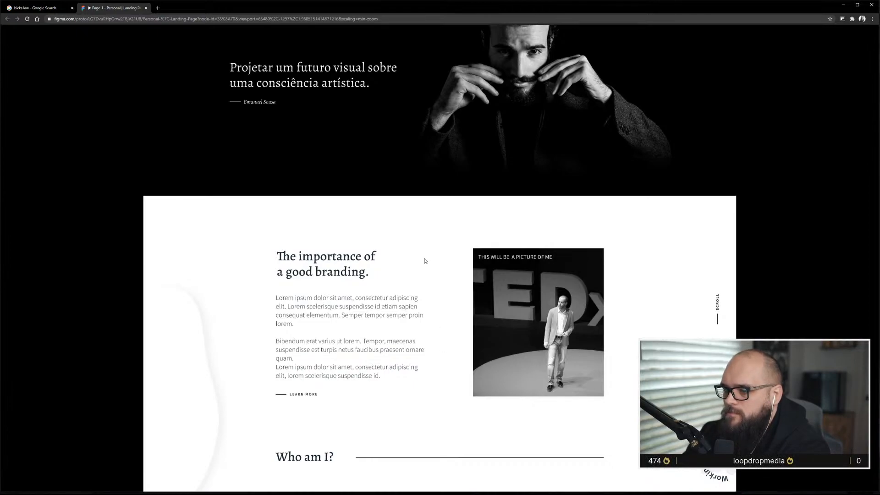
scroll(426, 259, "down", 8)
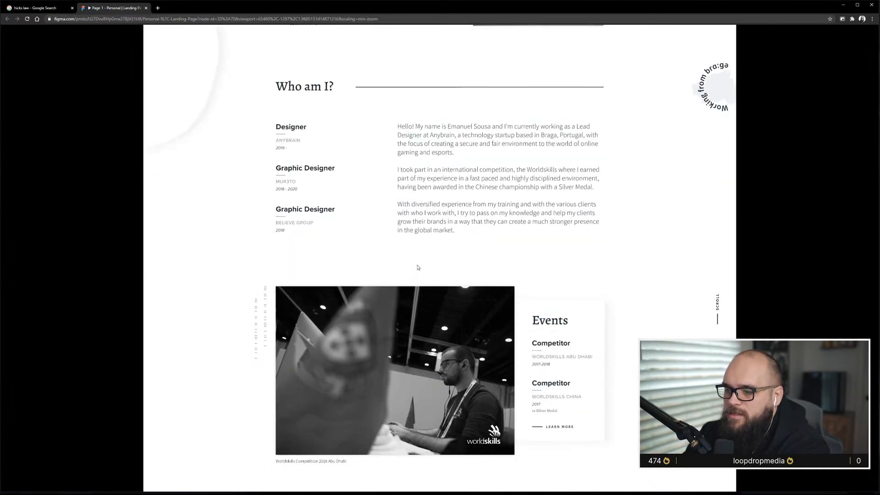
scroll(418, 268, "down", 3)
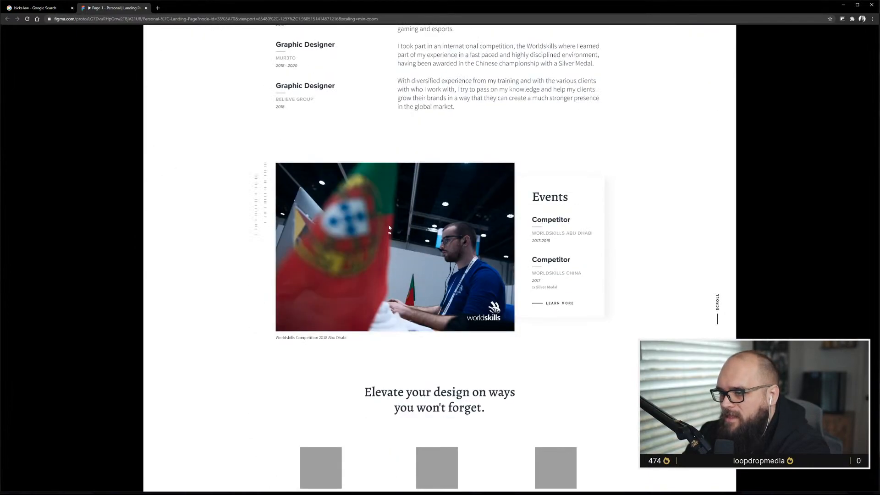
scroll(389, 228, "down", 1)
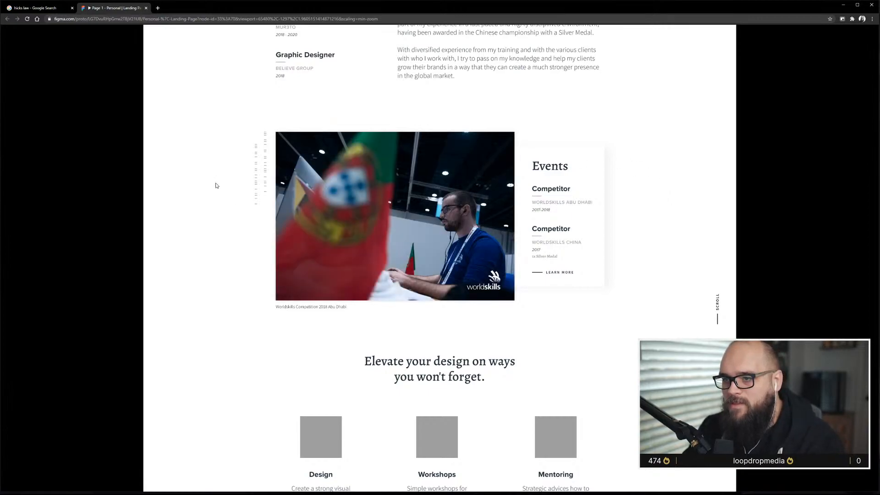
scroll(405, 371, "down", 1)
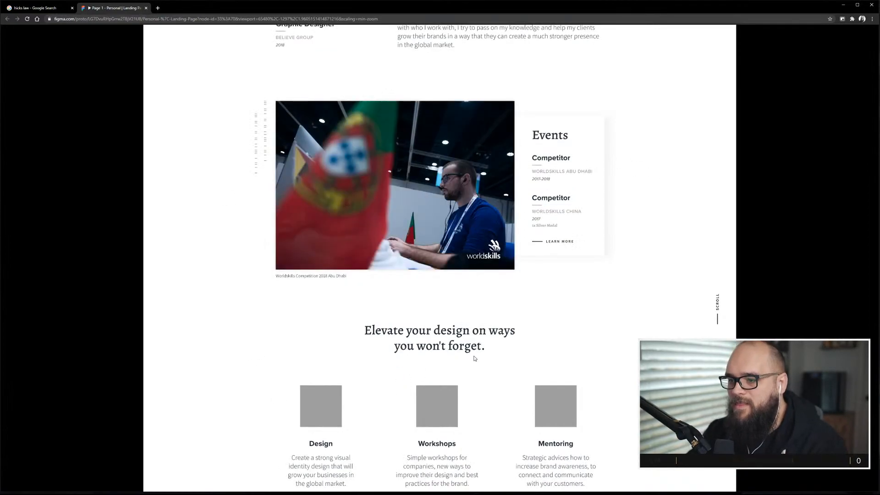
scroll(474, 357, "up", 5)
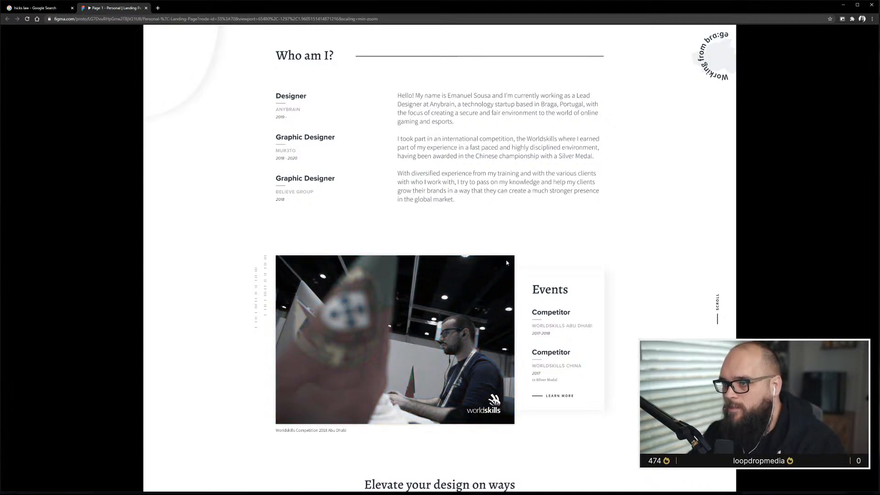
scroll(495, 206, "up", 4)
scroll(495, 207, "up", 2)
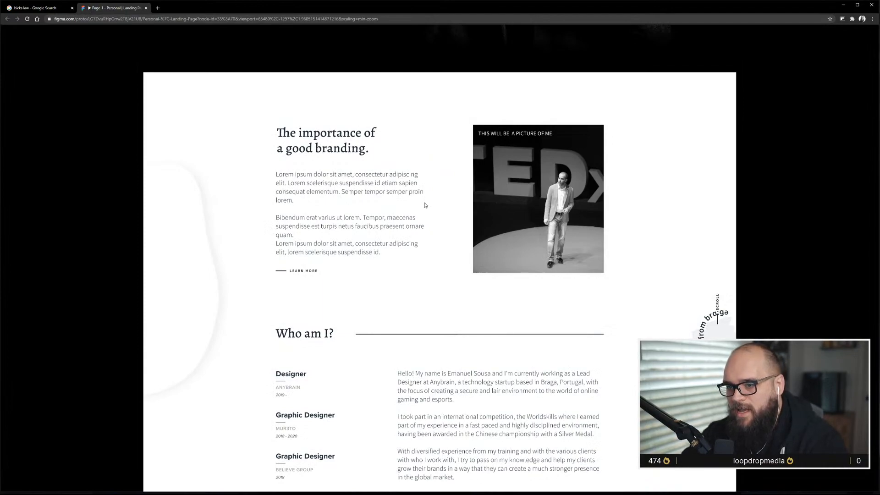
scroll(426, 205, "down", 6)
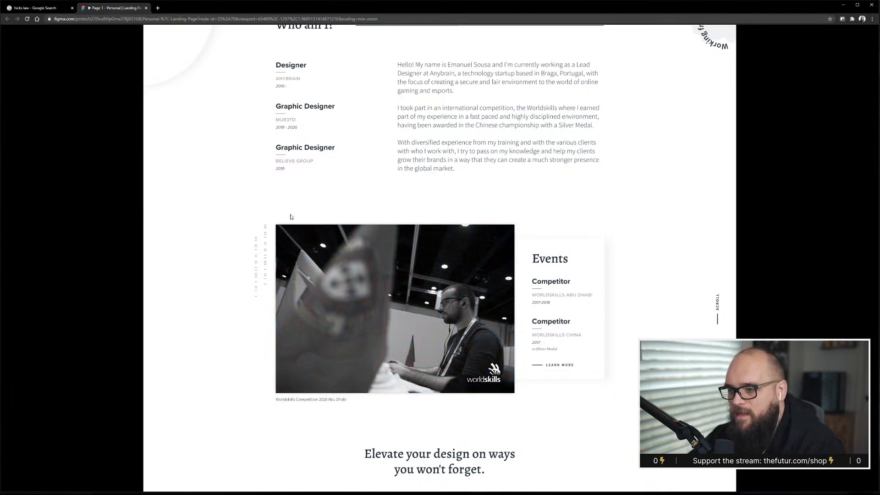
Open thefutur.com in a new tab and go to the Learn page's Logo Design topic.
left_click(160, 8)
type("thefutu")
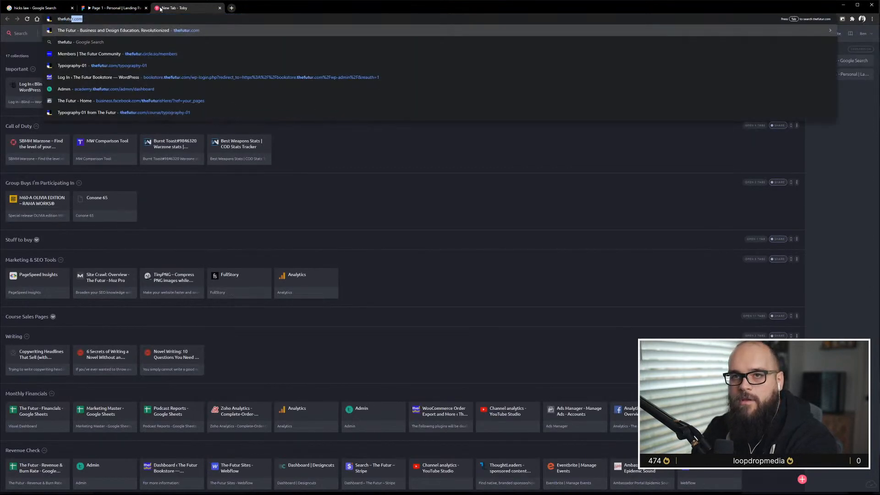
key("Return")
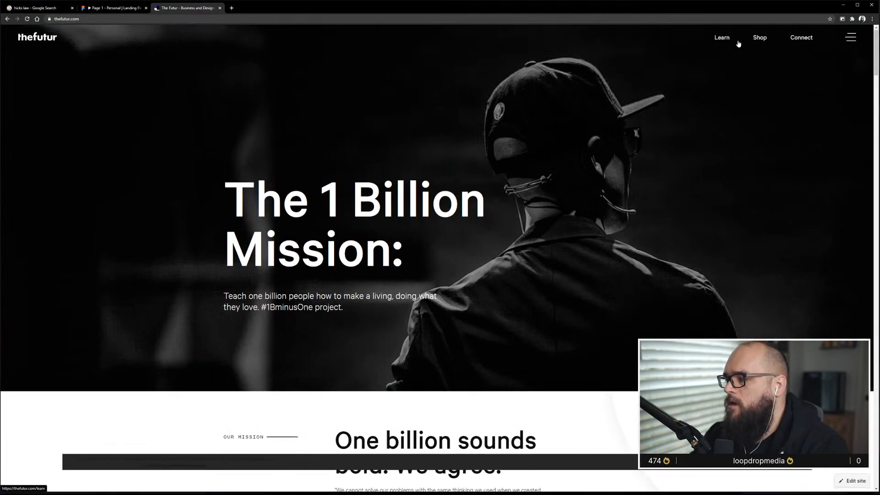
left_click(723, 38)
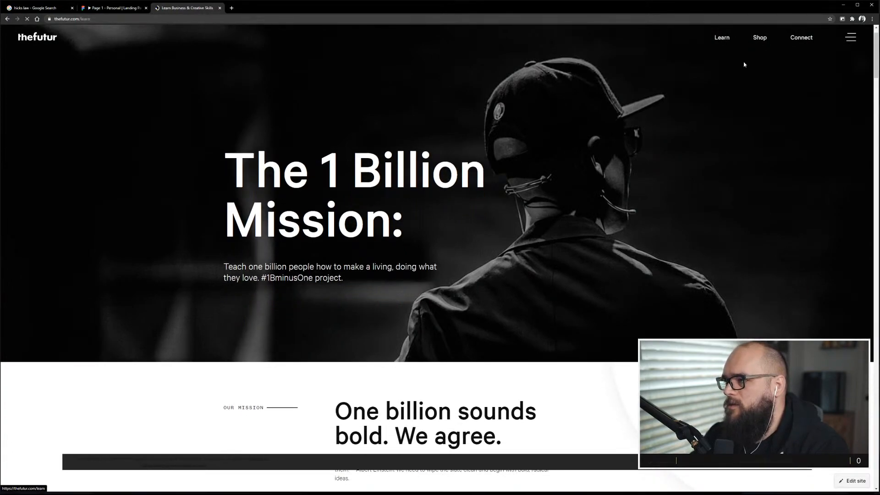
scroll(621, 271, "down", 5)
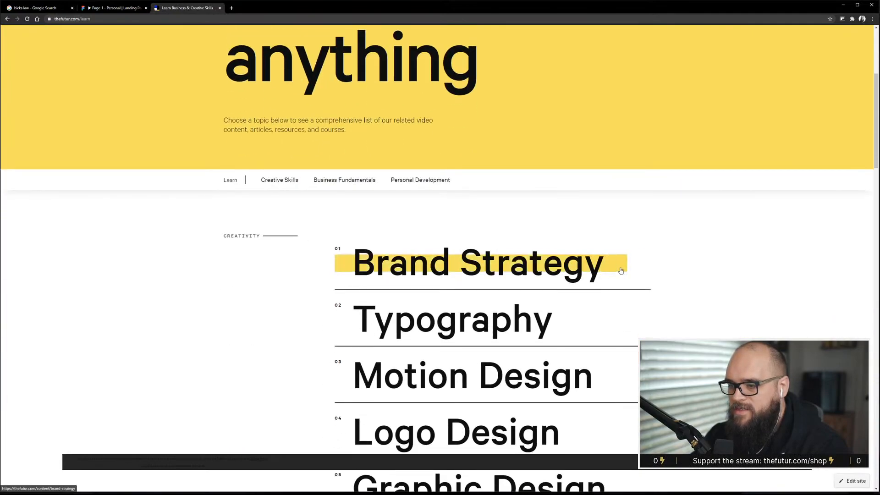
scroll(621, 271, "down", 5)
left_click(504, 217)
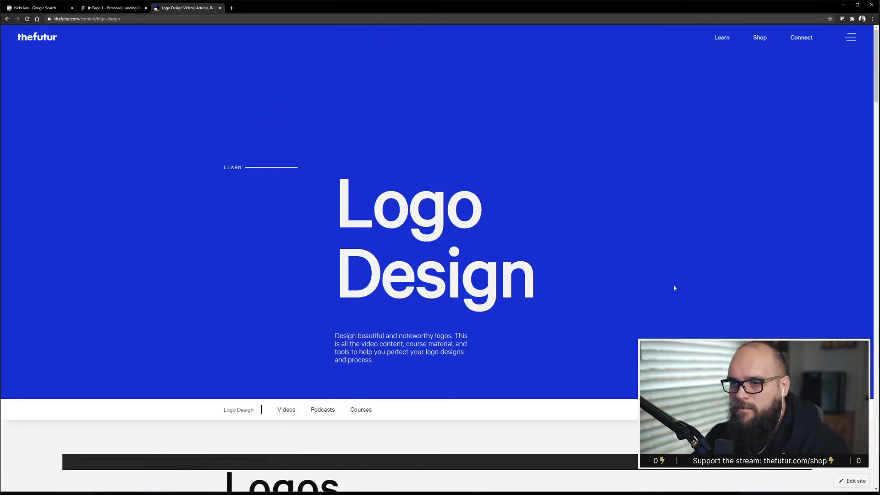
Shrink the browser window over the design workspace and scroll the Logo Design page to its video and podcast sections.
left_click_drag(876, 490, 594, 344)
left_click_drag(513, 2, 645, 70)
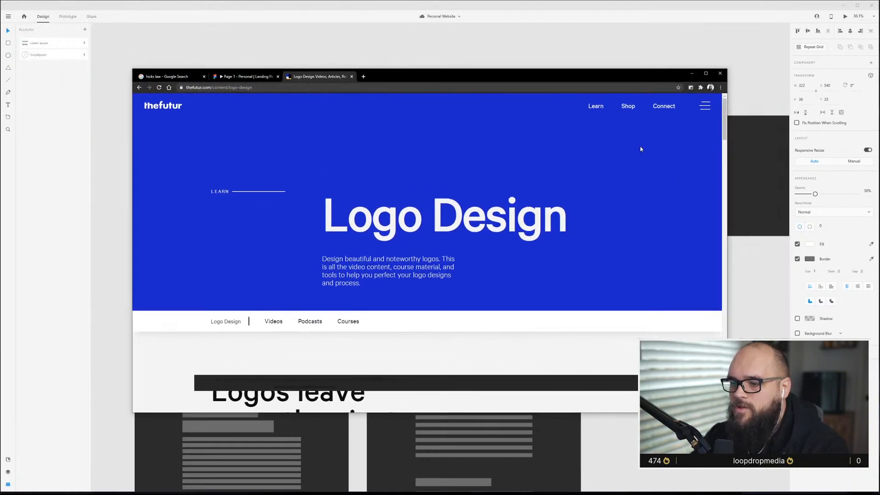
scroll(623, 253, "down", 10)
scroll(623, 253, "up", 4)
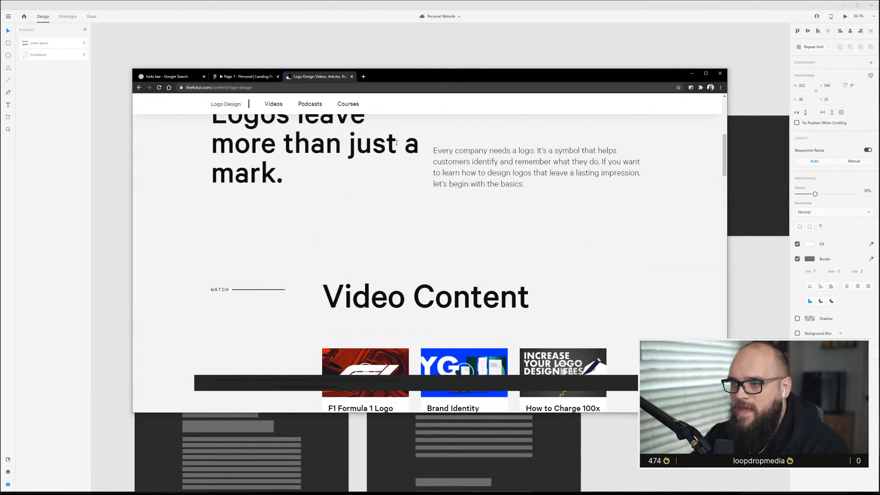
scroll(434, 183, "up", 3)
scroll(499, 246, "down", 6)
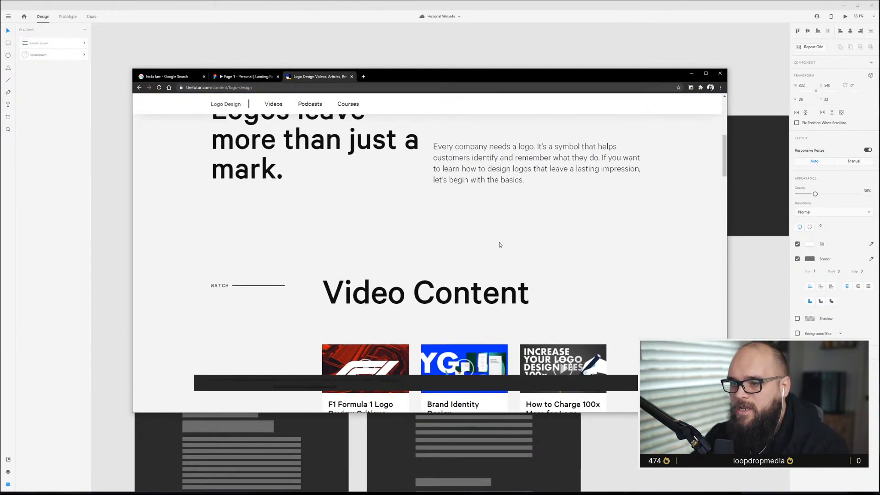
scroll(500, 244, "down", 10)
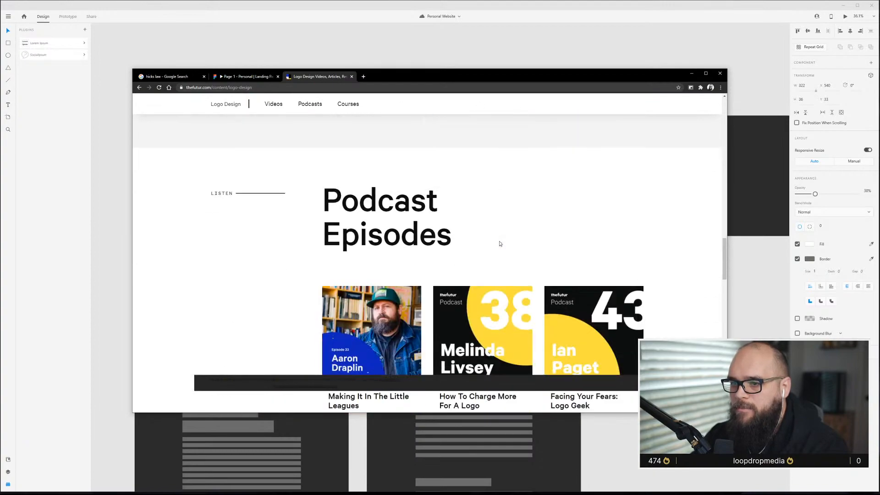
Scroll through the Logo Design page's worksheet, podcast and course sections and back up to the hero.
scroll(500, 243, "up", 3)
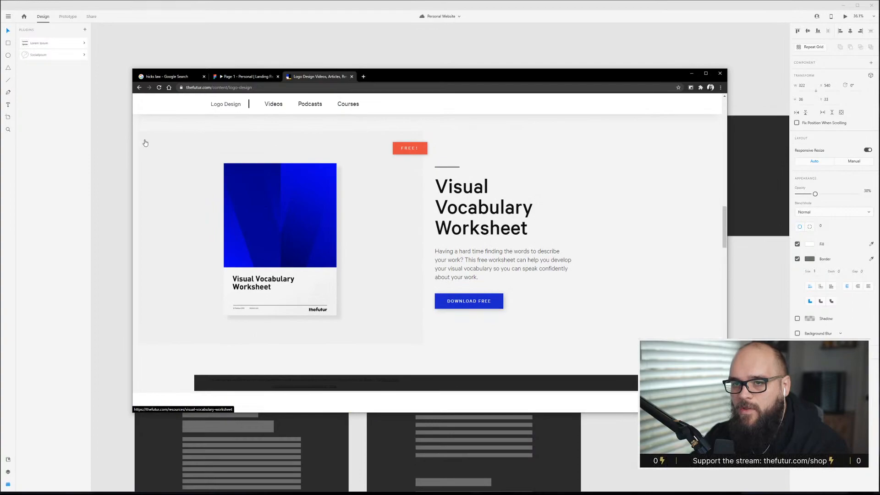
scroll(143, 151, "up", 3)
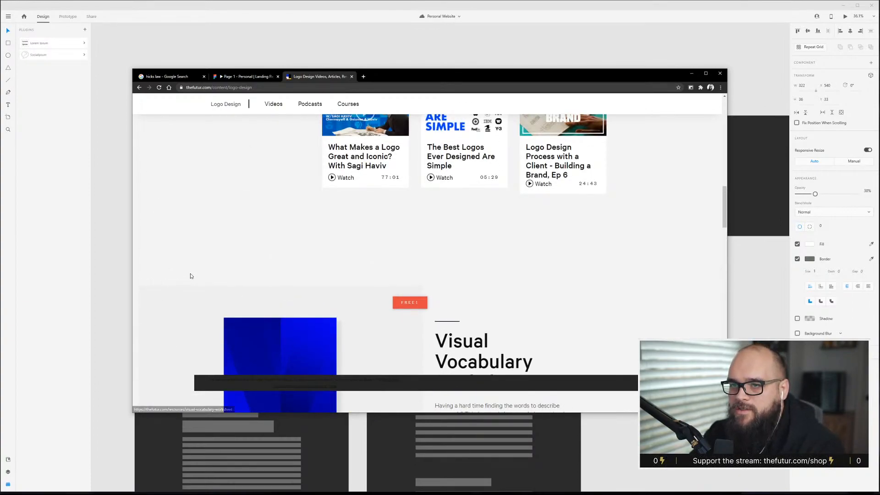
scroll(252, 271, "down", 7)
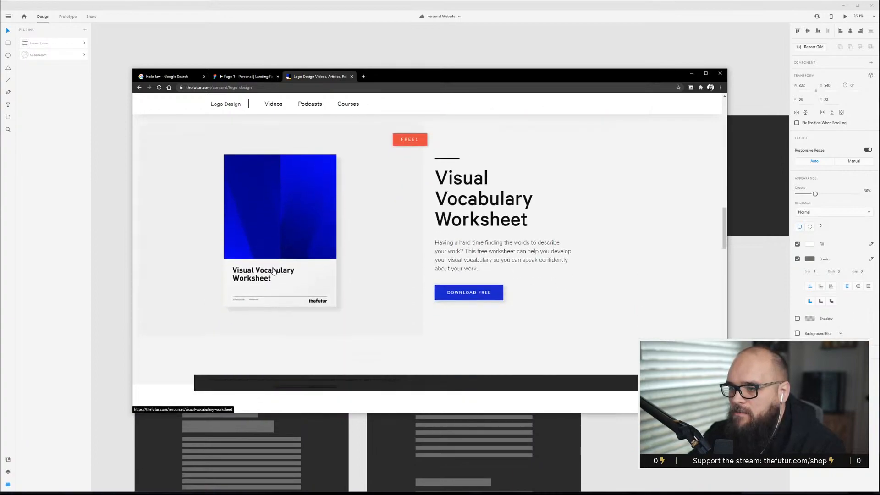
scroll(278, 267, "down", 10)
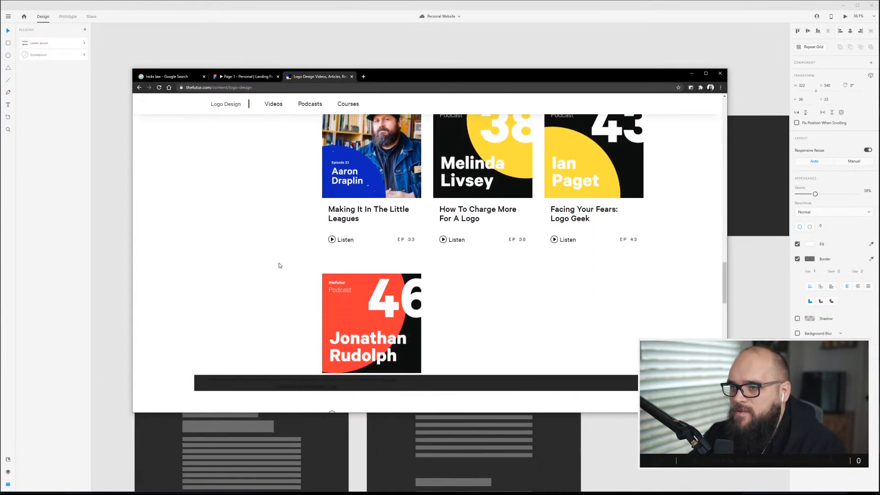
scroll(279, 265, "down", 10)
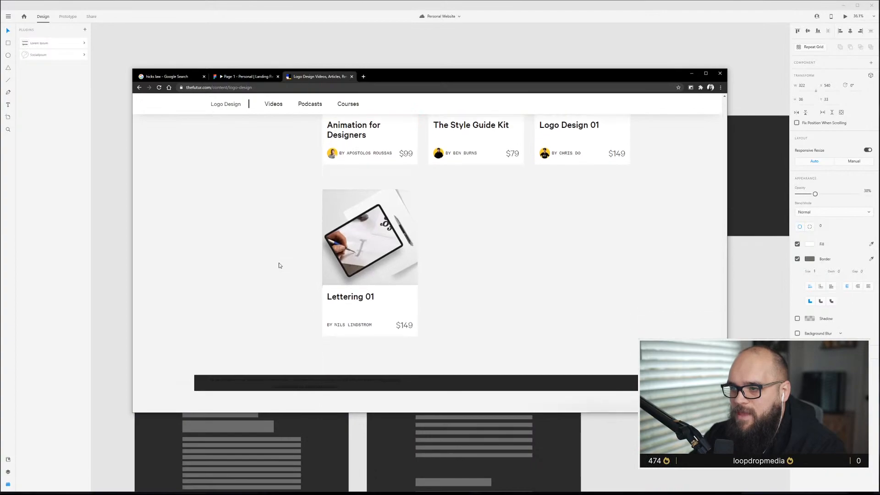
scroll(278, 262, "up", 20)
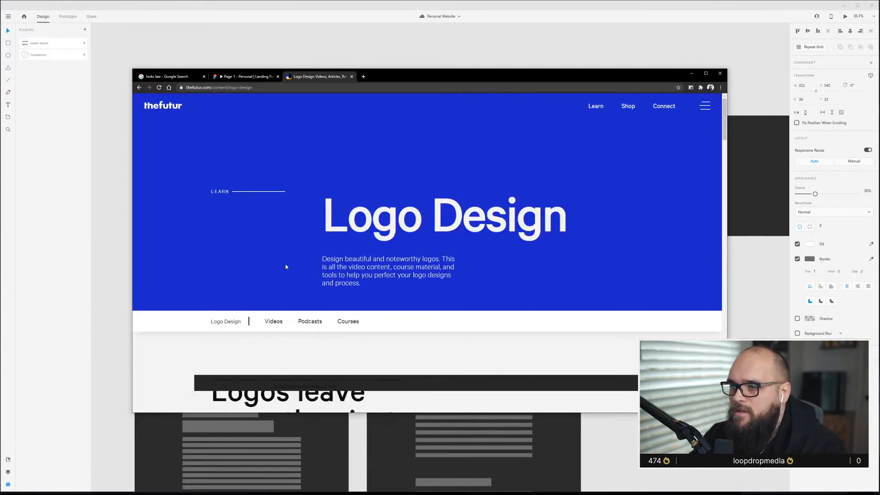
Move, enlarge and maximize the browser window showing thefutur Logo Design page.
left_click_drag(657, 73, 529, 8)
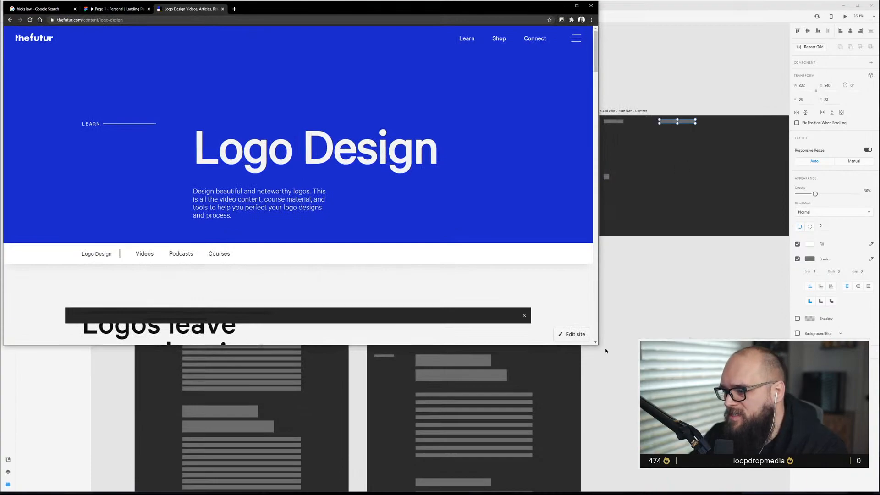
left_click_drag(598, 345, 875, 490)
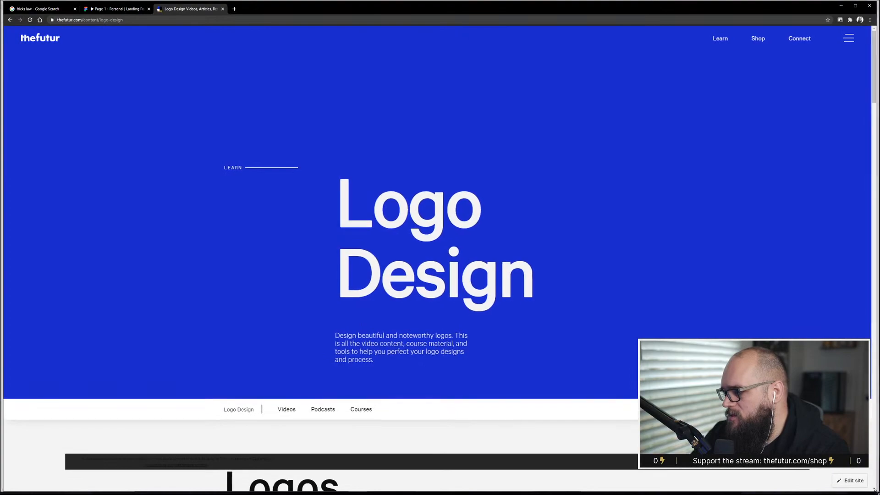
double_click(505, 8)
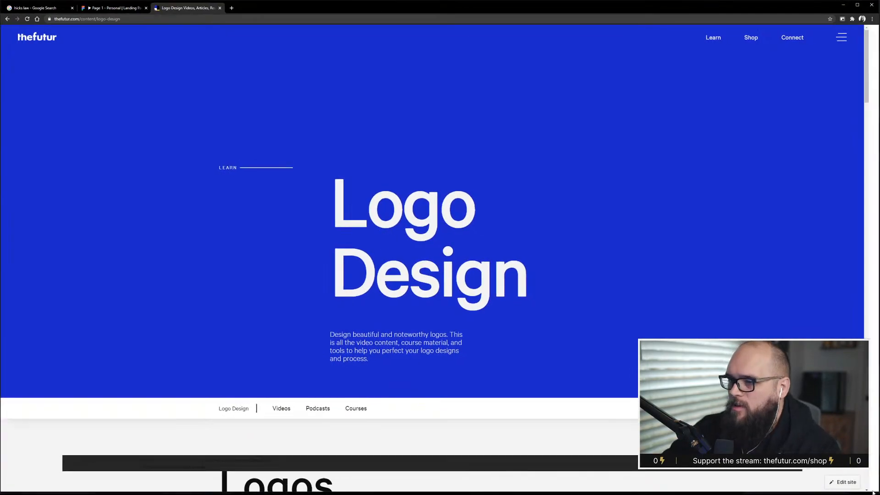
Switch to the Figma landing page tab and scroll through its branding, Who am I, Events, services and Case Study sections.
left_click(89, 10)
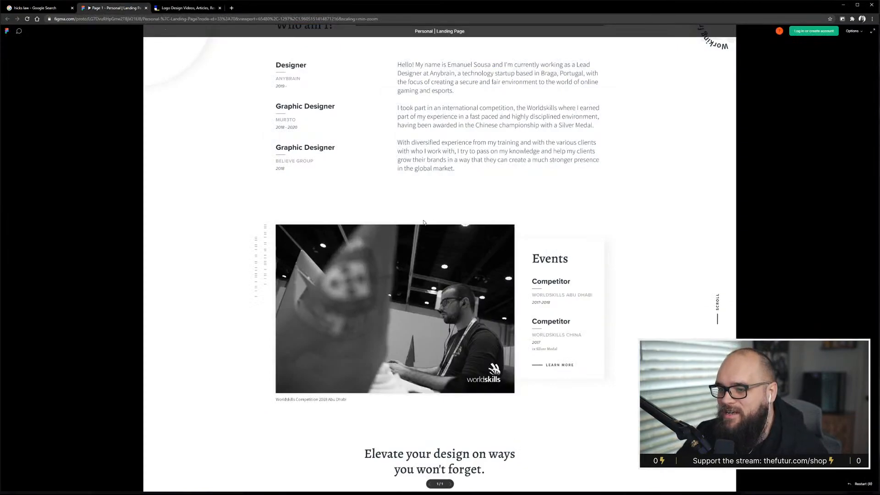
scroll(424, 223, "up", 5)
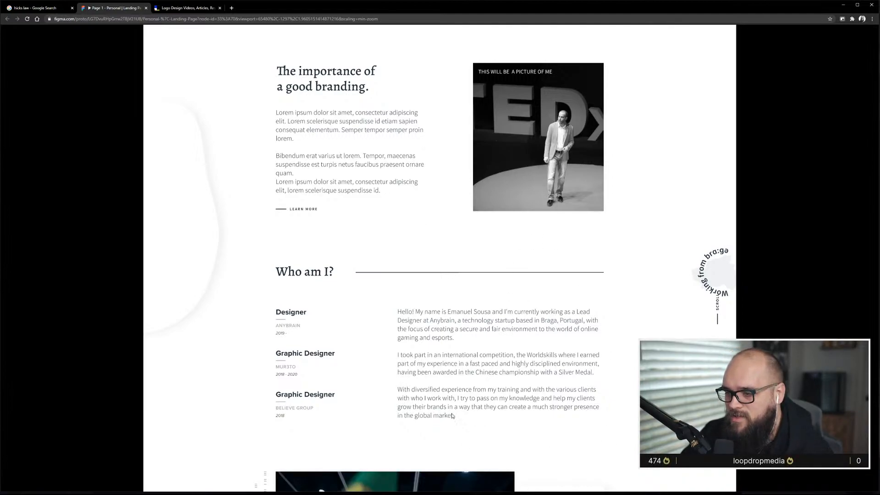
scroll(579, 323, "down", 1)
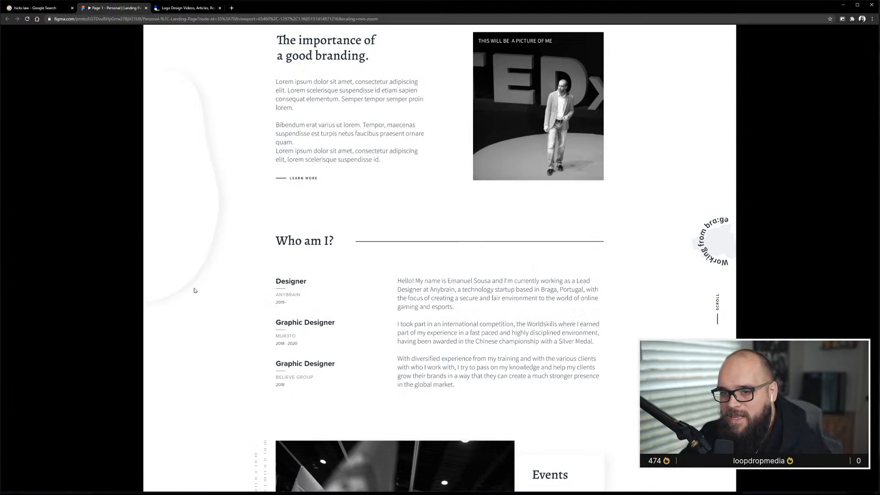
scroll(204, 261, "up", 7)
scroll(209, 271, "down", 1)
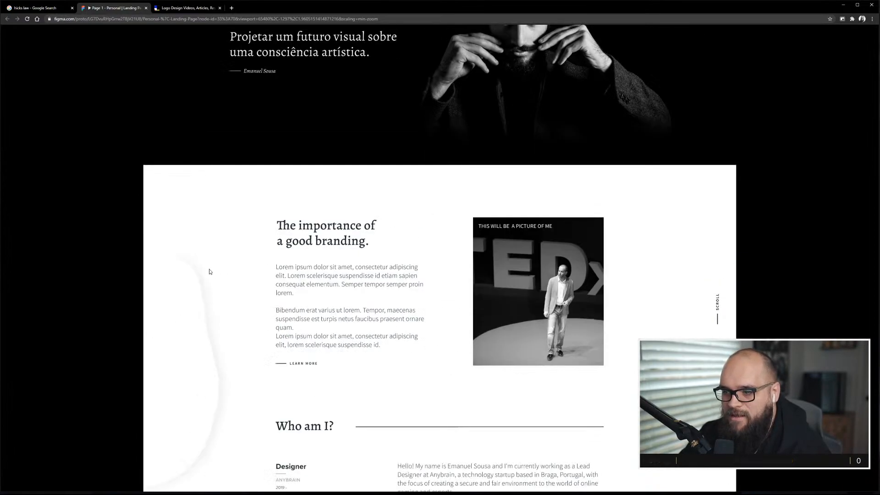
scroll(211, 275, "down", 1)
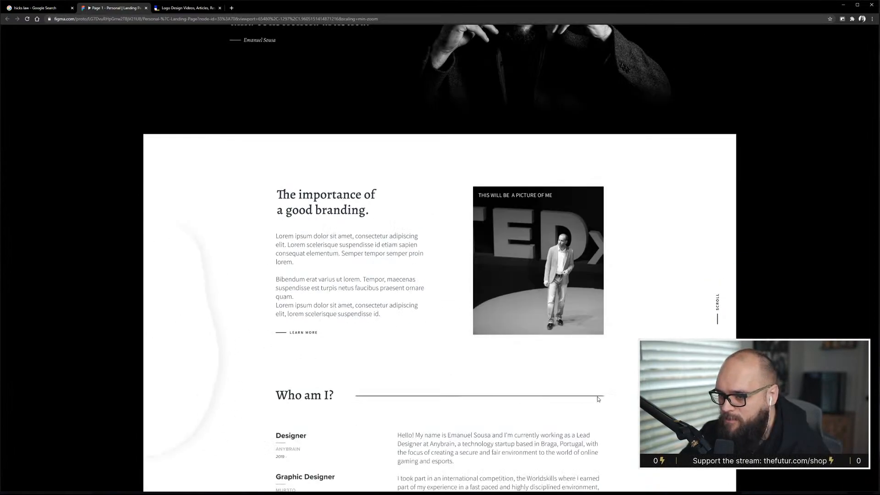
scroll(537, 342, "down", 20)
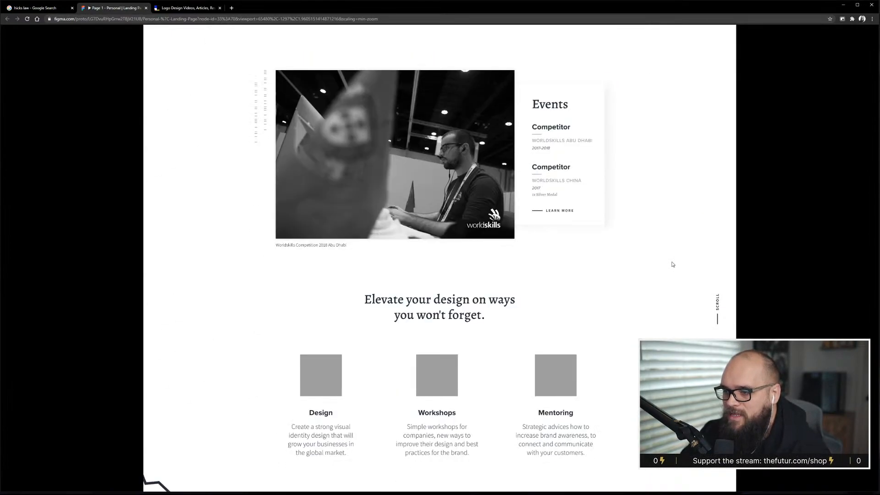
scroll(656, 321, "down", 5)
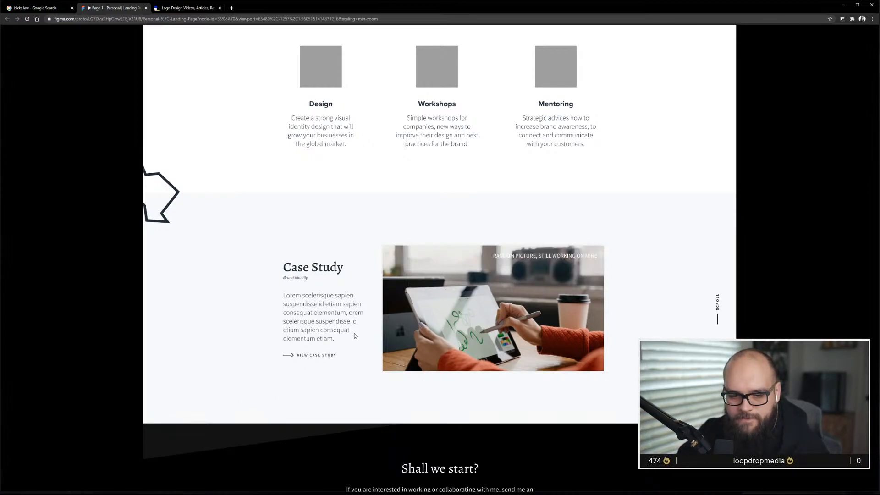
scroll(355, 336, "down", 2)
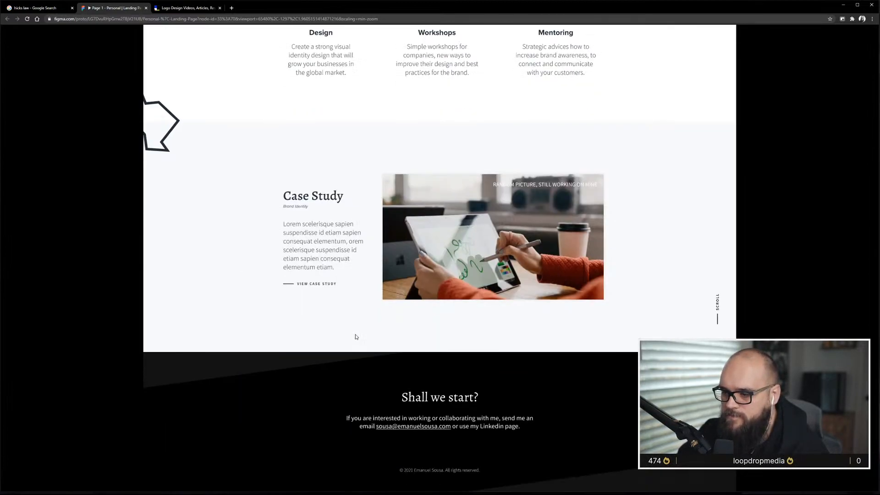
scroll(356, 337, "up", 20)
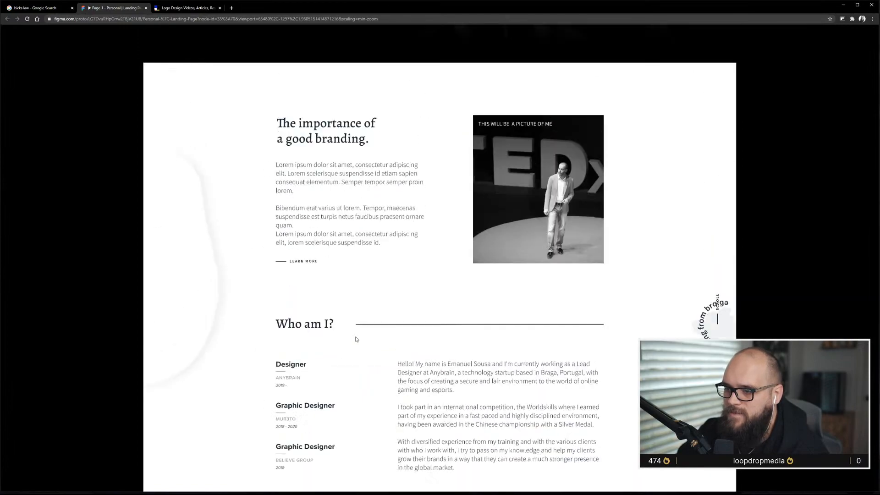
scroll(357, 341, "up", 6)
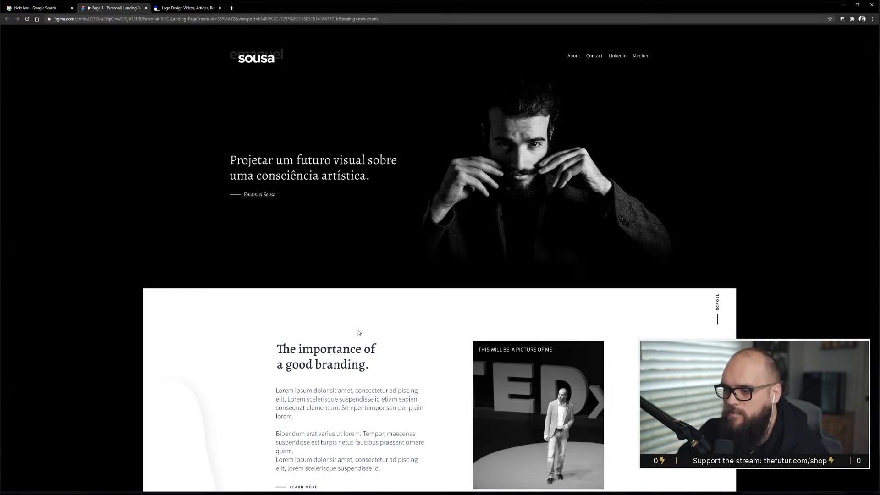
scroll(359, 333, "down", 4)
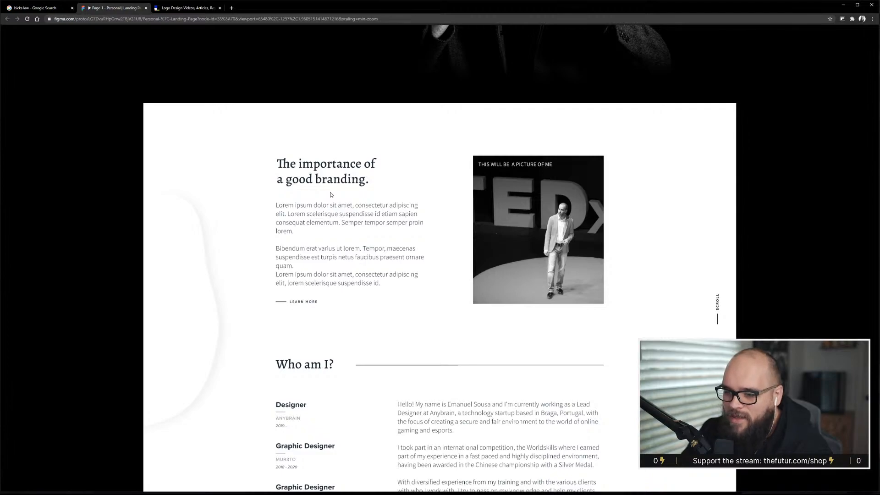
scroll(523, 254, "down", 1)
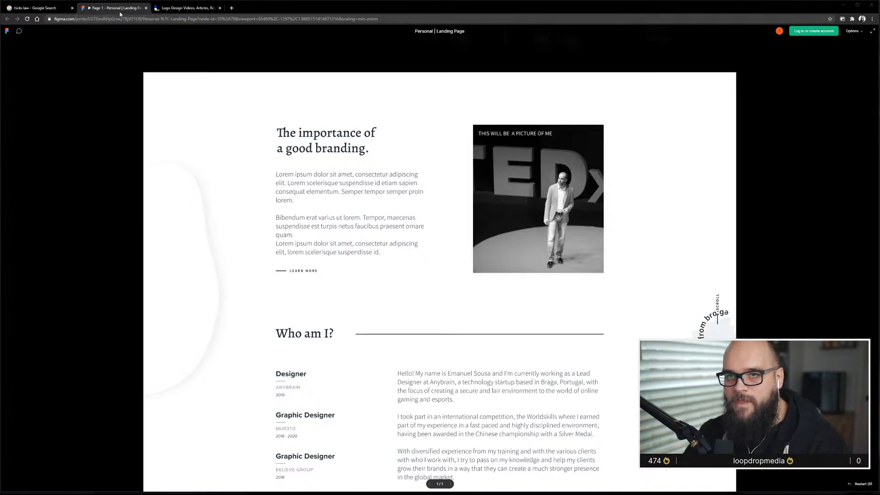
Close the Figma and thefutur tabs and minimize the browser to return to the XD document.
left_click(146, 8)
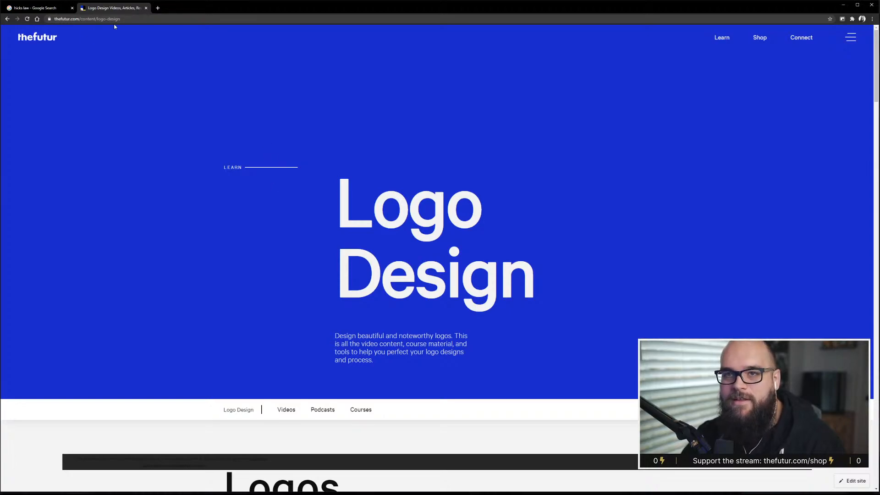
left_click(146, 7)
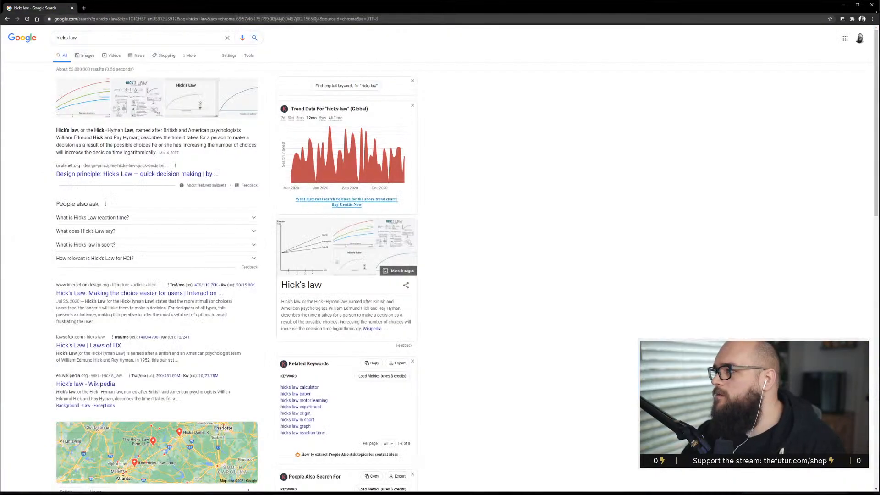
left_click(843, 5)
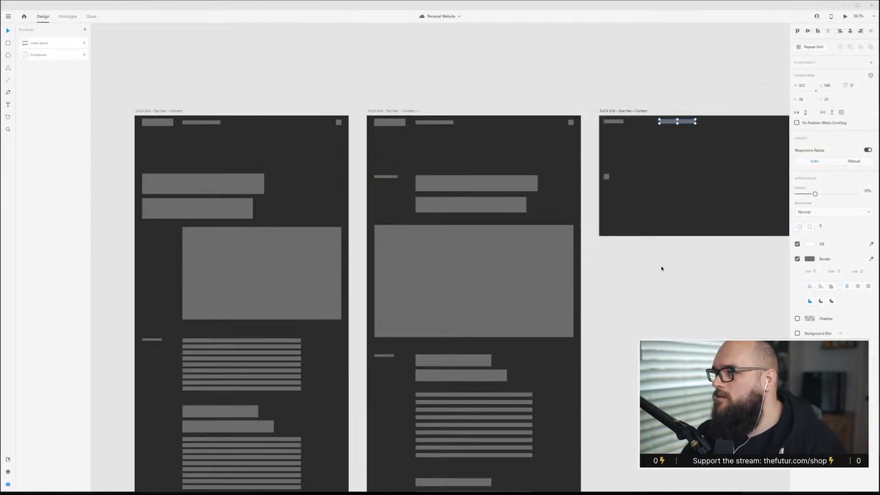
left_click(517, 49)
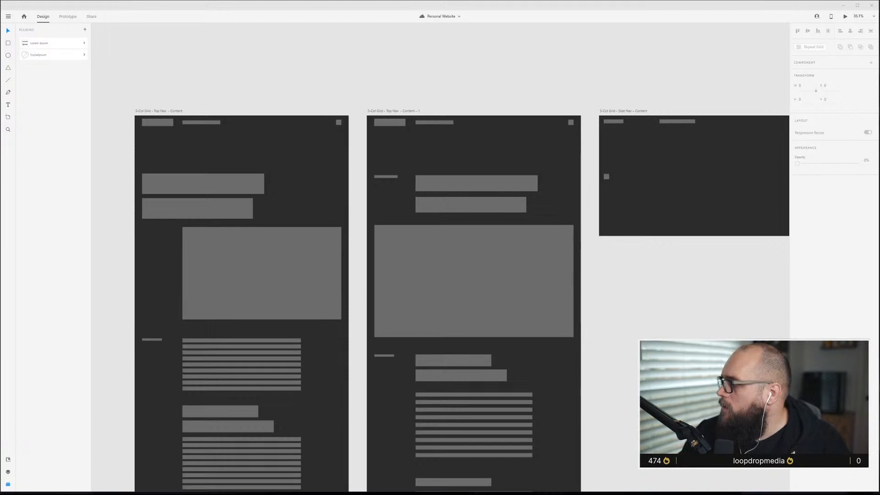
key("alt+Tab")
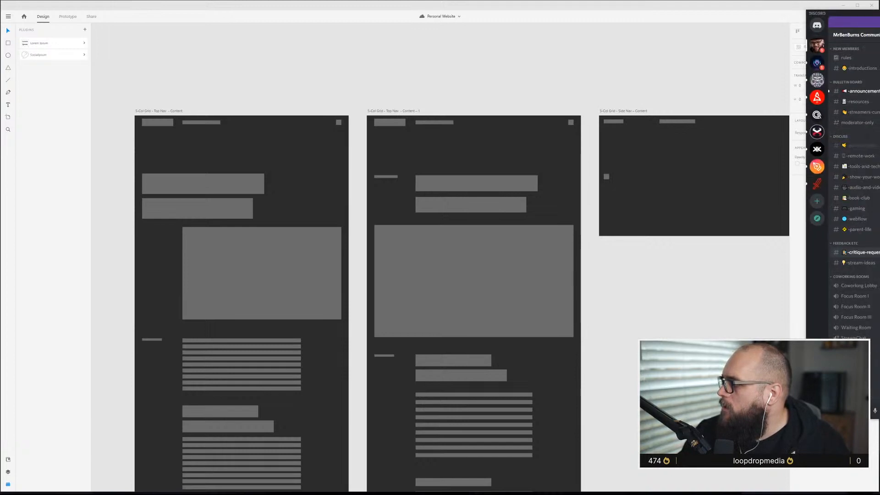
key("alt+Tab")
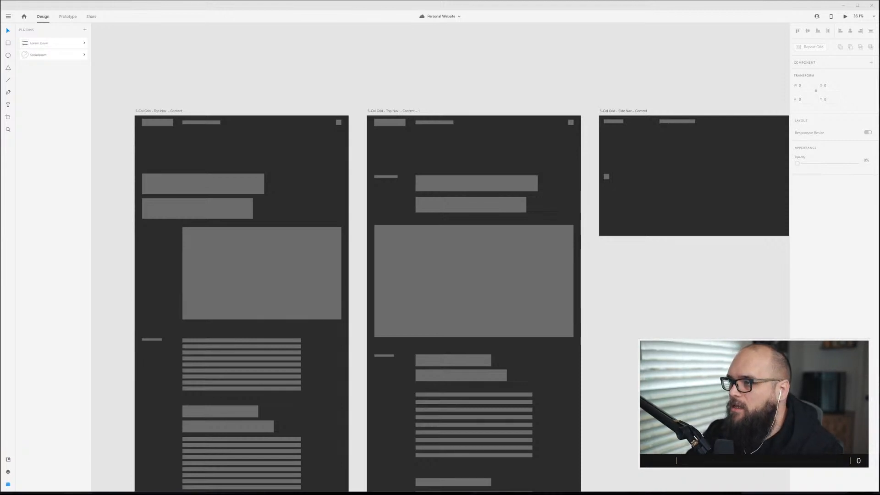
Select the 5-Col Grid – Side Nav – Content artboard and extend its height to about 2356 px.
left_click(607, 111)
scroll(642, 154, "right", 3)
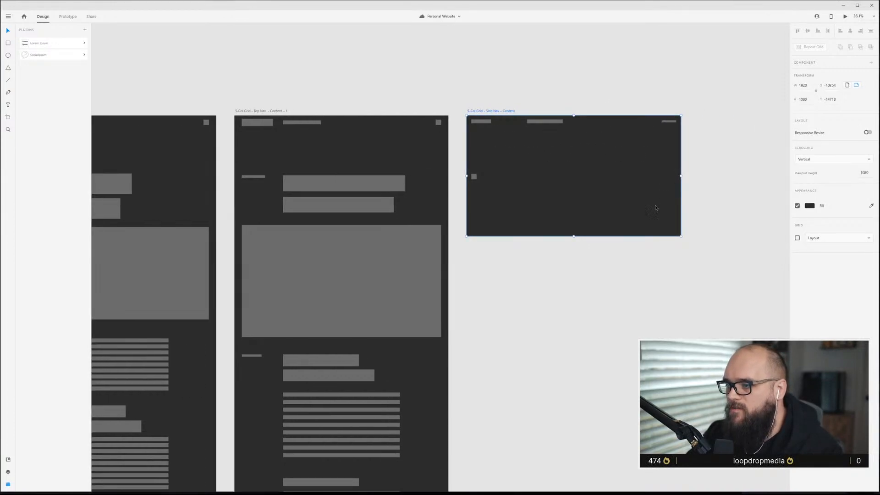
left_click_drag(573, 236, 573, 378)
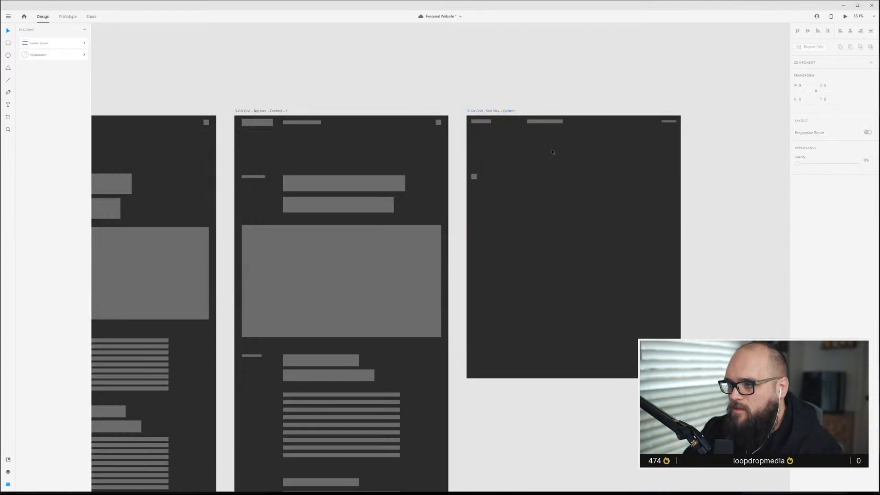
Show the layout grids on the artboards and save the document.
key("ctrl+shift+apostrophe")
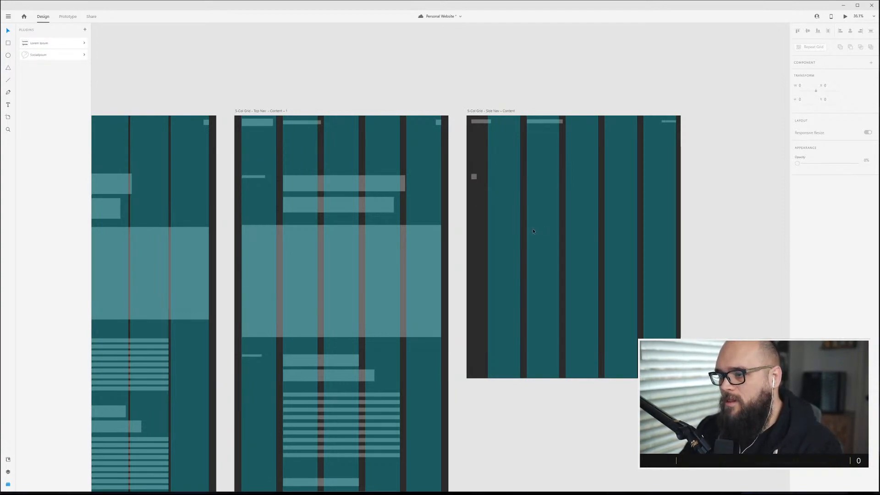
key("ctrl+s")
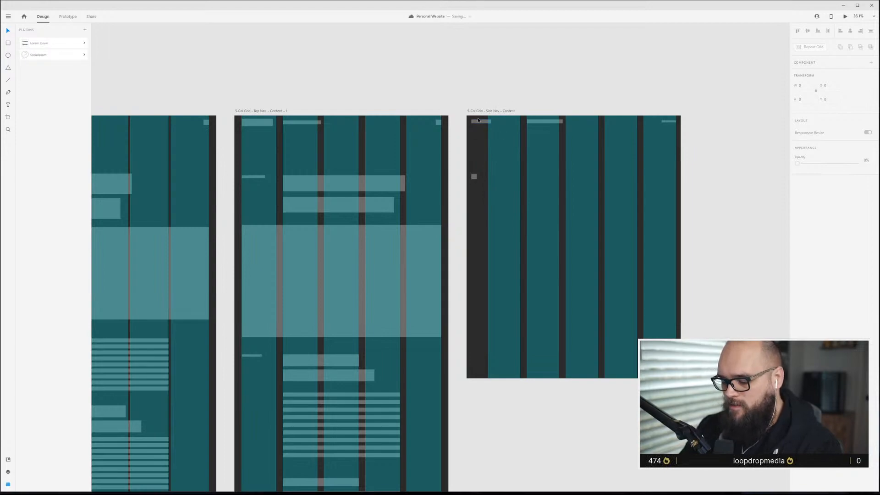
scroll(472, 131, "up", 1)
key("ctrl+shift+apostrophe")
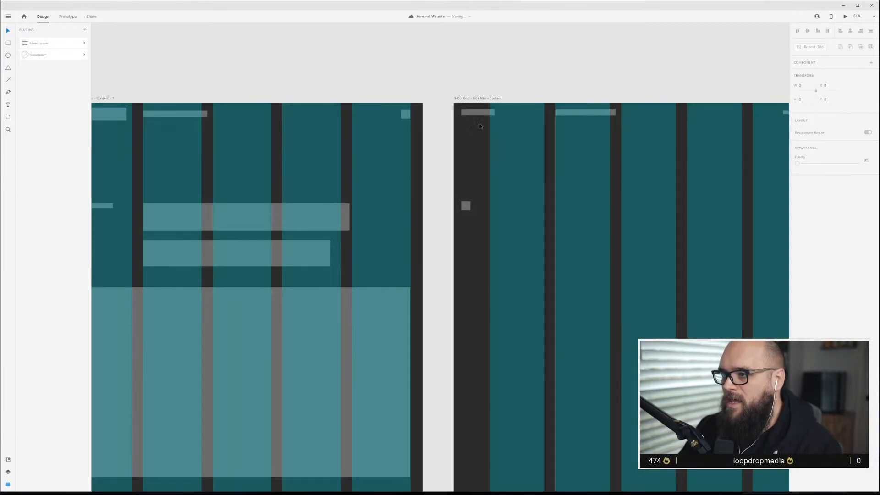
left_click(481, 99)
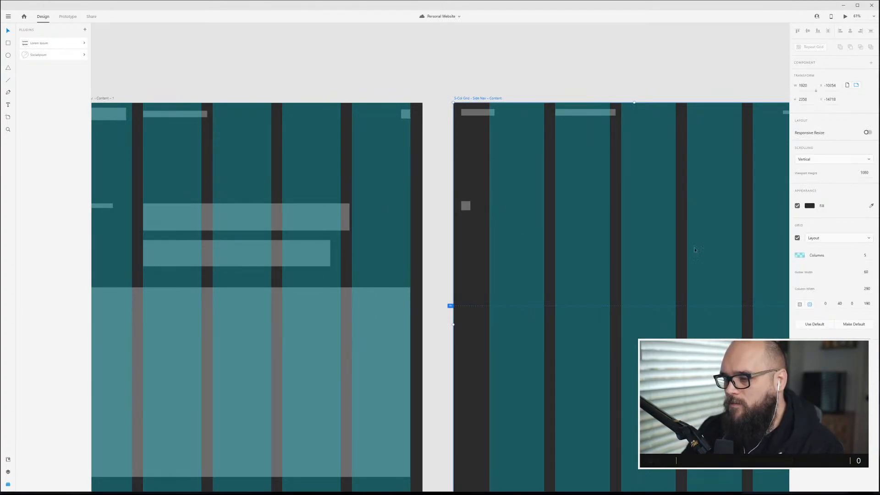
left_click(867, 303)
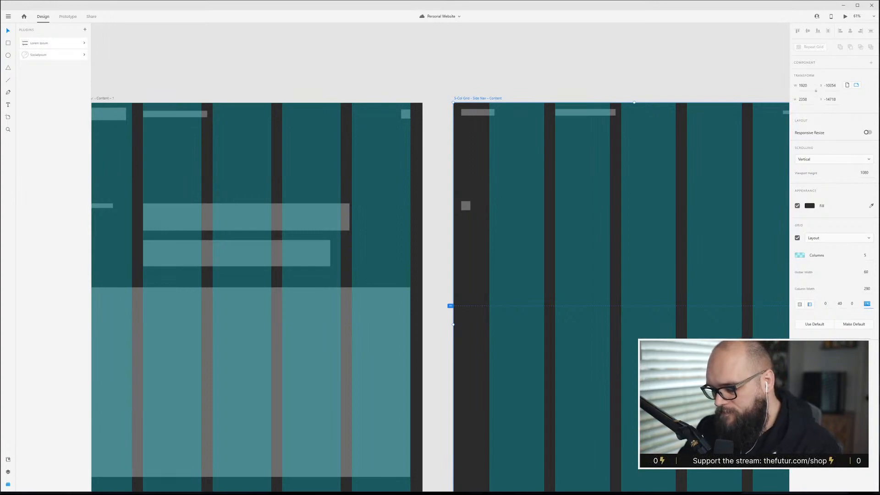
left_click(476, 115)
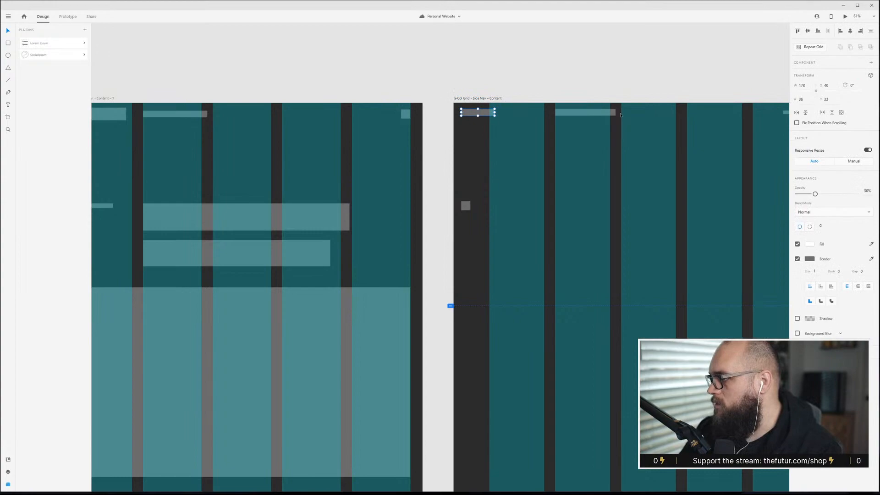
scroll(490, 112, "up", 5)
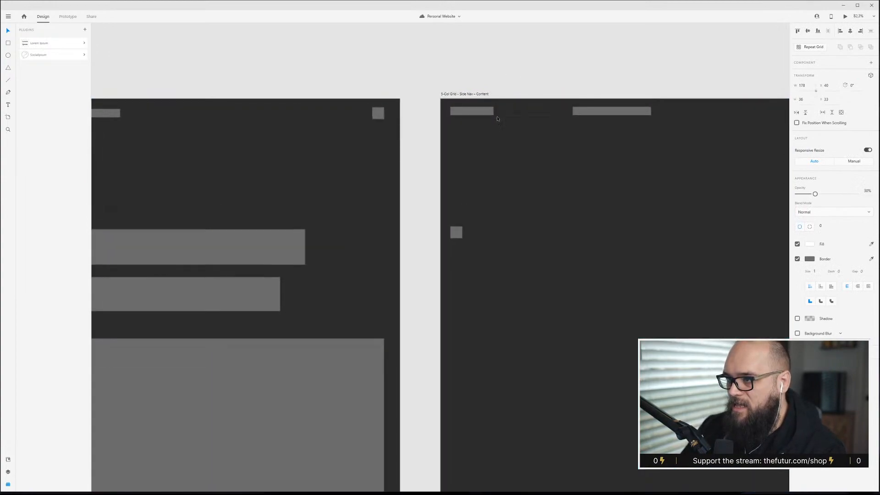
left_click_drag(492, 116, 494, 115)
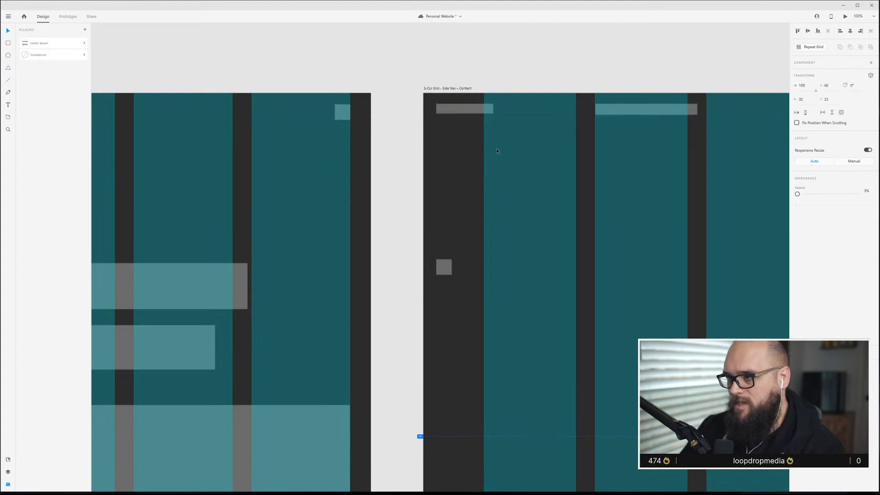
Set the Side Nav artboard's layout grid left margin to 230 and save the document.
left_click(456, 88)
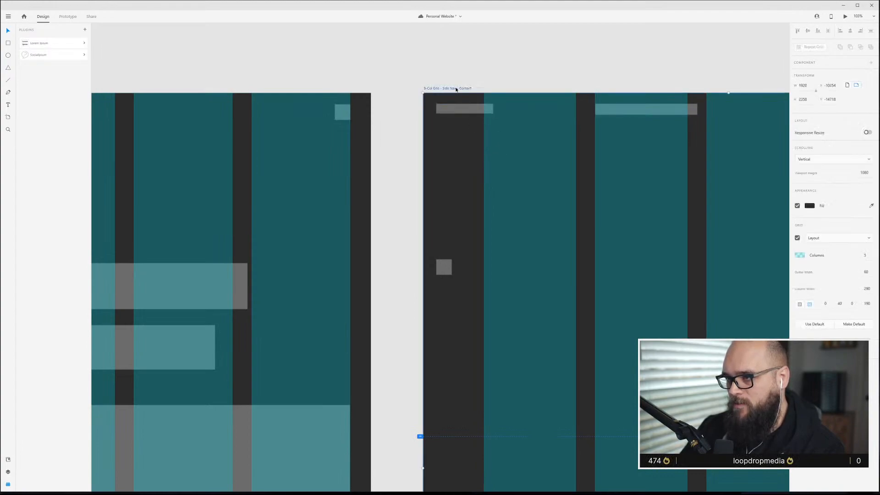
left_click(866, 307)
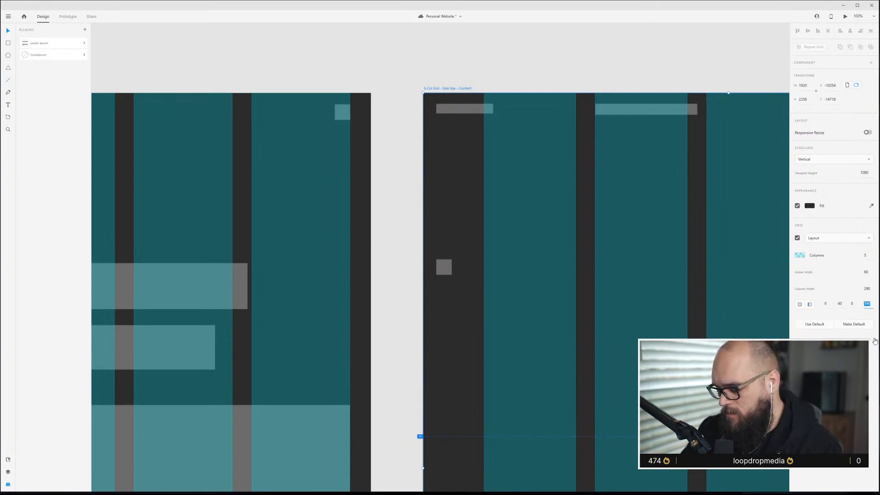
type("210")
key("Return")
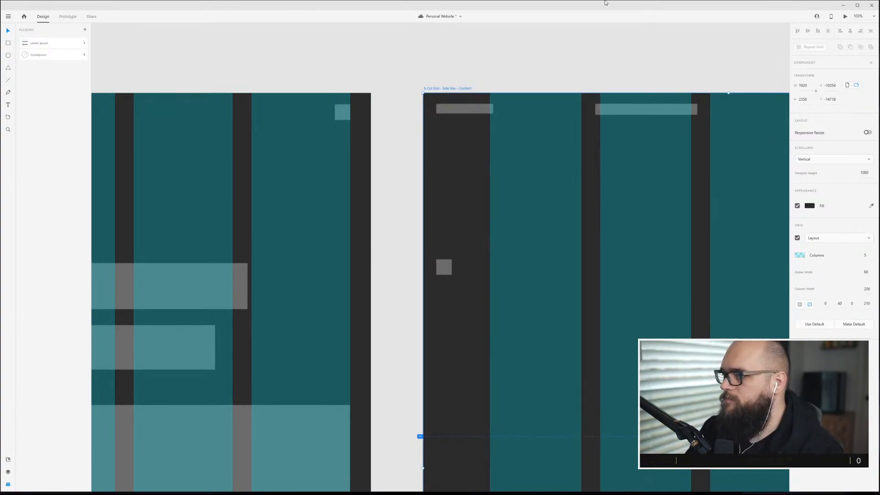
left_click(867, 303)
type("230")
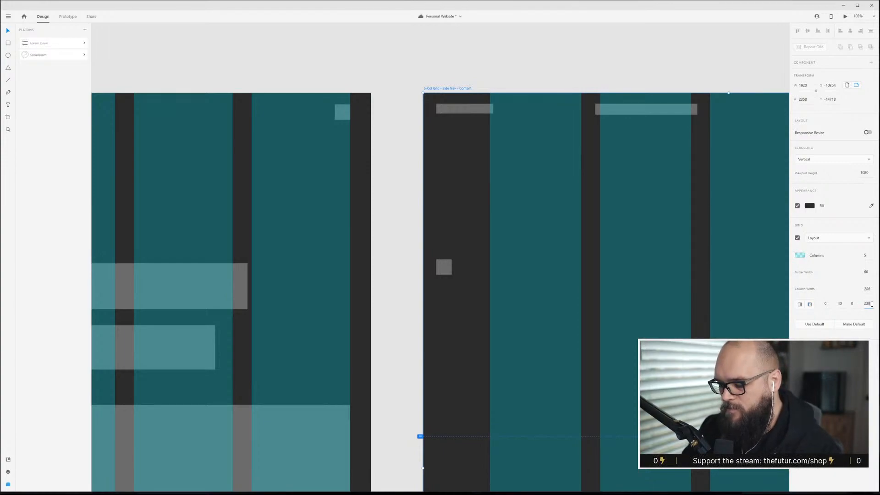
key("Return")
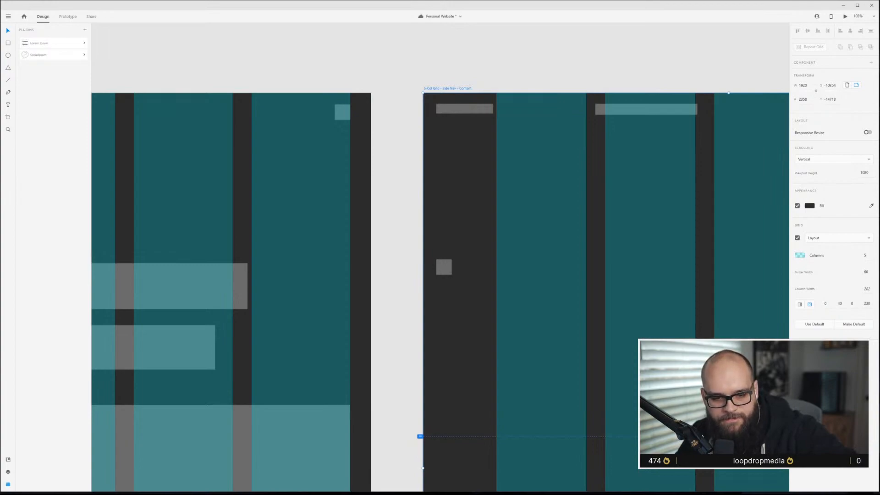
key("ctrl+s")
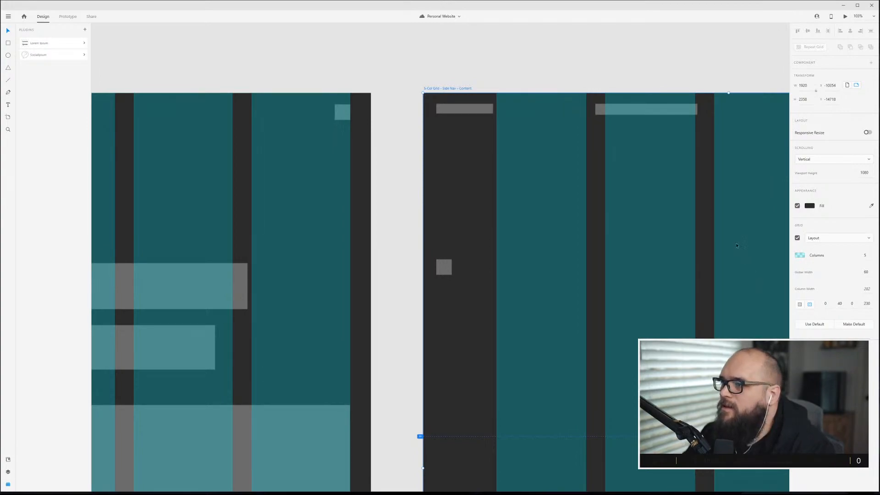
Nudge the top navigation bar placeholder on the Side Nav artboard slightly right to align with a column.
left_click(702, 165)
scroll(597, 232, "down", 5)
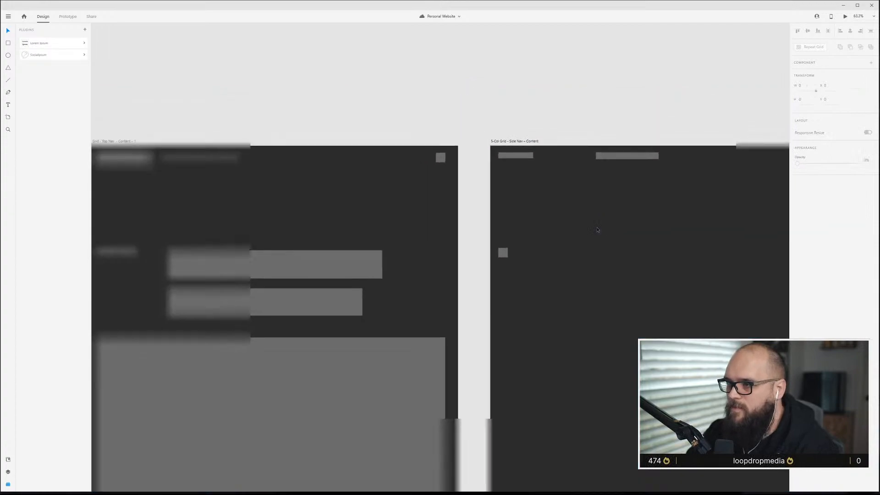
left_click(438, 216)
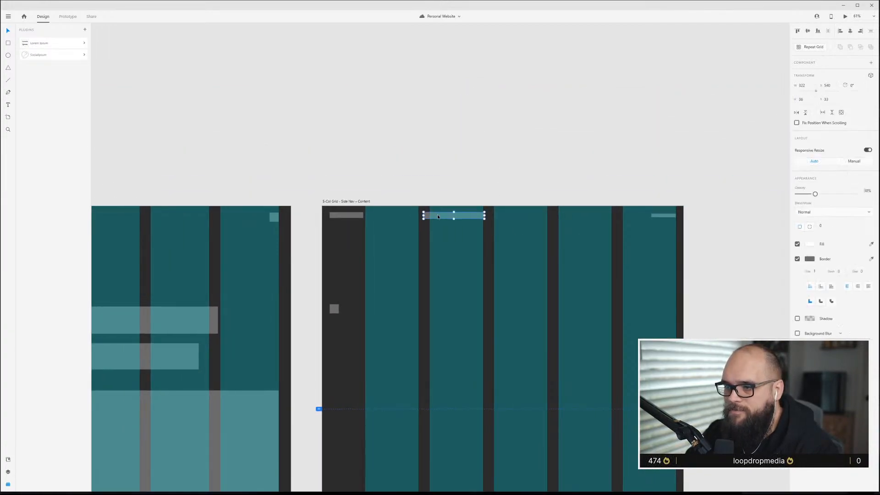
left_click_drag(442, 216, 449, 215)
left_click(465, 190)
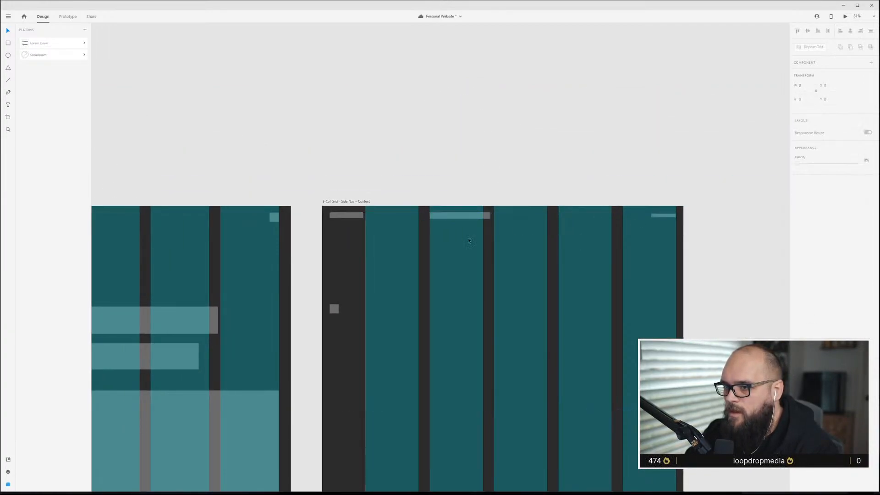
Move the hero image block from the Top Nav artboard into the Side Nav artboard and resize it to fit the content columns.
key("ctrl+shift+apostrophe")
key("ctrl+shift+apostrophe")
key("ctrl+shift+apostrophe")
key("ctrl+shift+apostrophe")
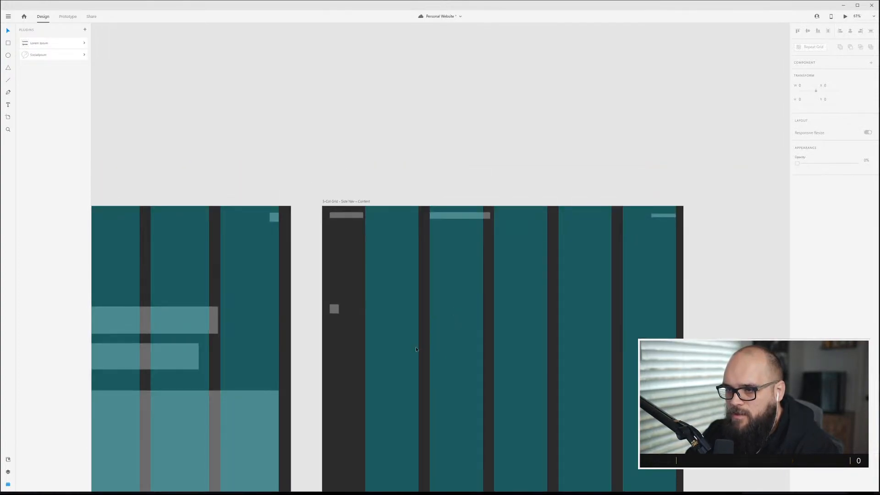
scroll(406, 344, "down", 3)
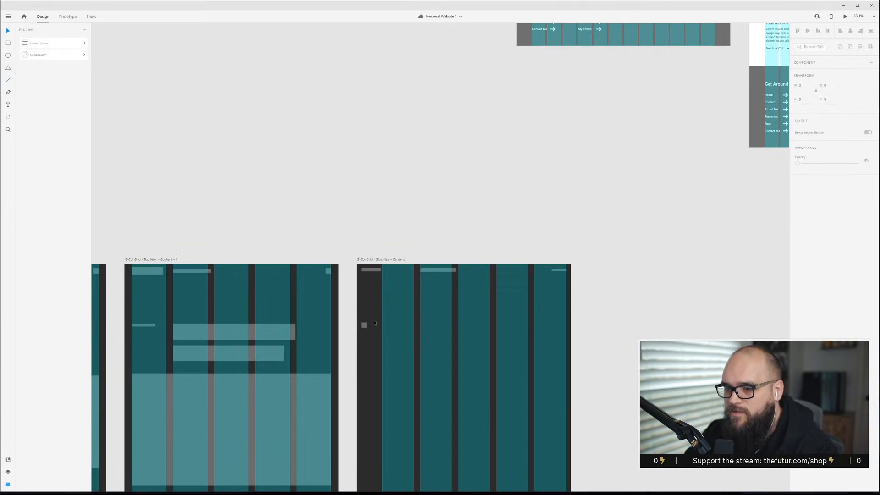
scroll(458, 396, "down", 2)
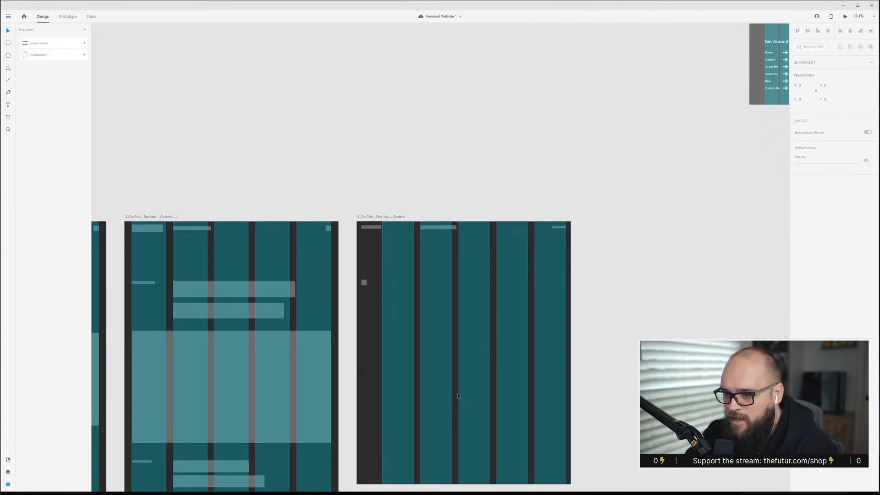
left_click(215, 354)
left_click_drag(214, 354, 467, 376)
scroll(524, 370, "up", 3)
scroll(521, 384, "up", 1)
mouse_move(455, 339)
left_mouse_down()
mouse_move(447, 353)
mouse_move(446, 284)
mouse_move(447, 353)
left_mouse_up()
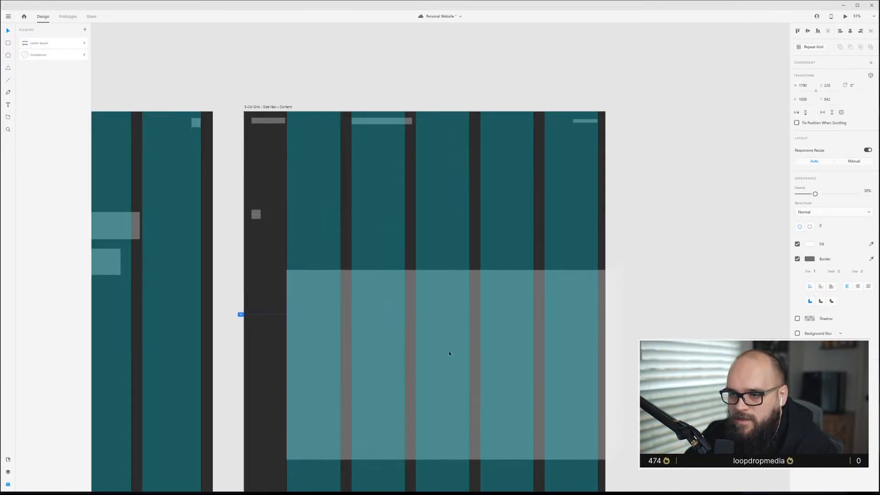
left_click(356, 301)
left_click_drag(624, 366, 605, 366)
key("ctrl+z")
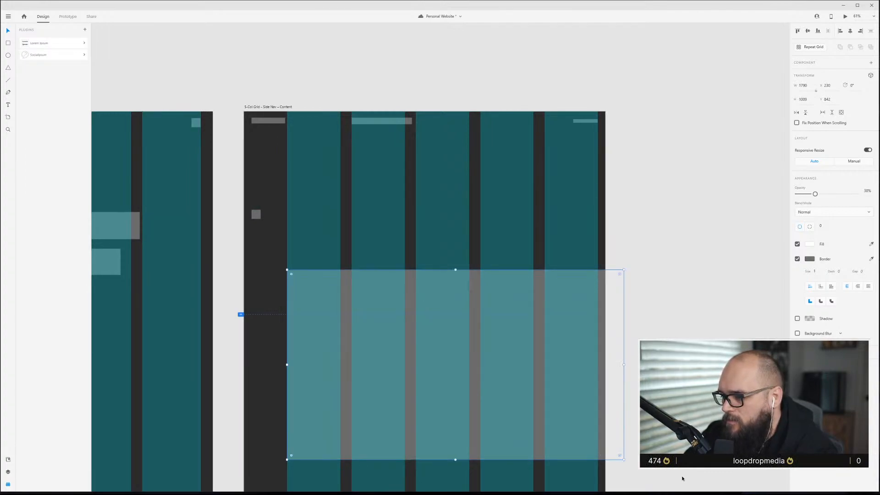
left_click_drag(625, 460, 610, 450)
left_click(646, 480)
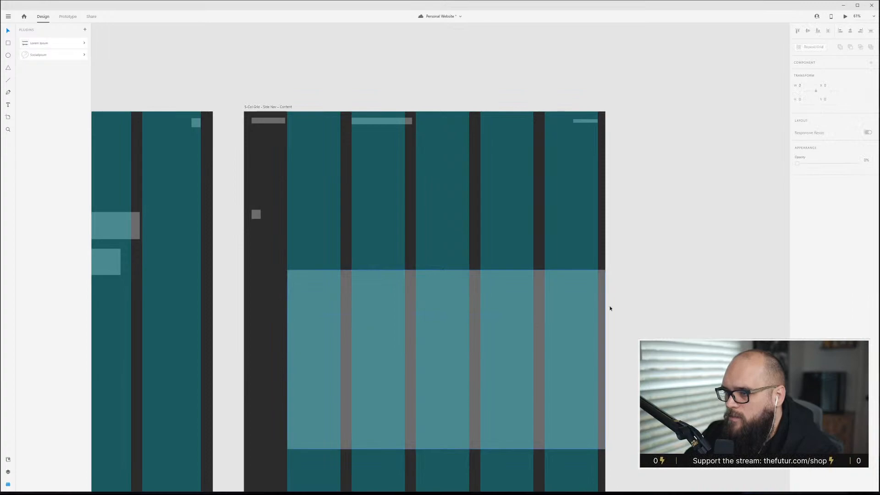
Duplicate the two heading bars from the Top Nav artboard into the Side Nav artboard.
left_click(290, 237)
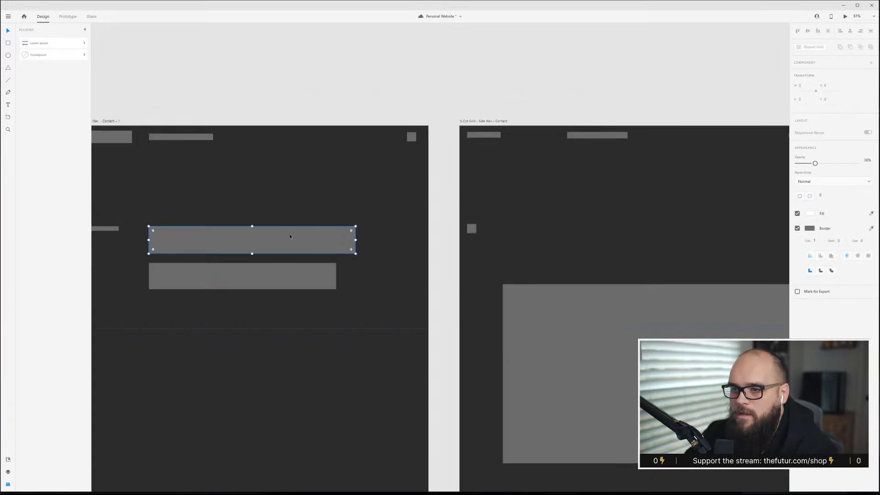
left_click(288, 265, "shift")
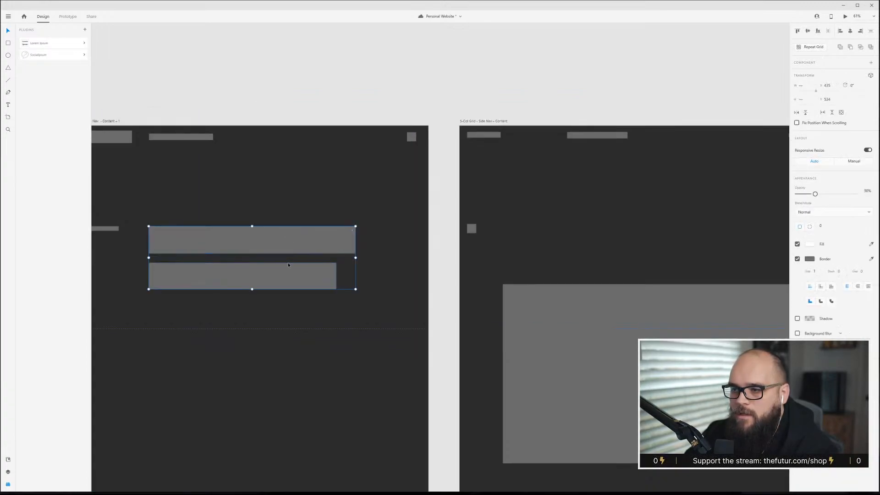
left_click_drag(199, 238, 586, 218)
key("ctrl+shift+apostrophe")
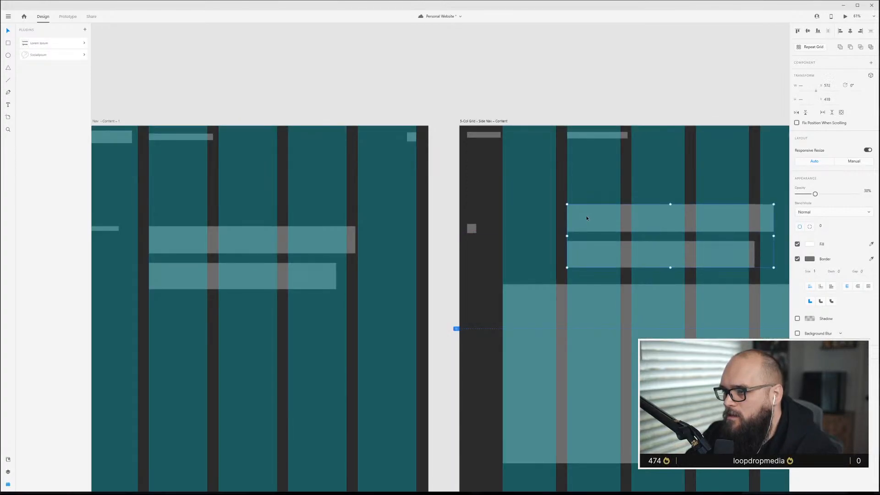
Shift the hero block and the copied heading bars slightly down on the Side Nav artboard.
left_click_drag(609, 312, 610, 323)
left_click(660, 214)
left_click_drag(641, 183, 667, 264)
mouse_move(658, 224)
left_mouse_down()
mouse_move(658, 214)
mouse_move(660, 229)
left_mouse_up()
left_click(664, 279)
key("ctrl+shift+apostrophe")
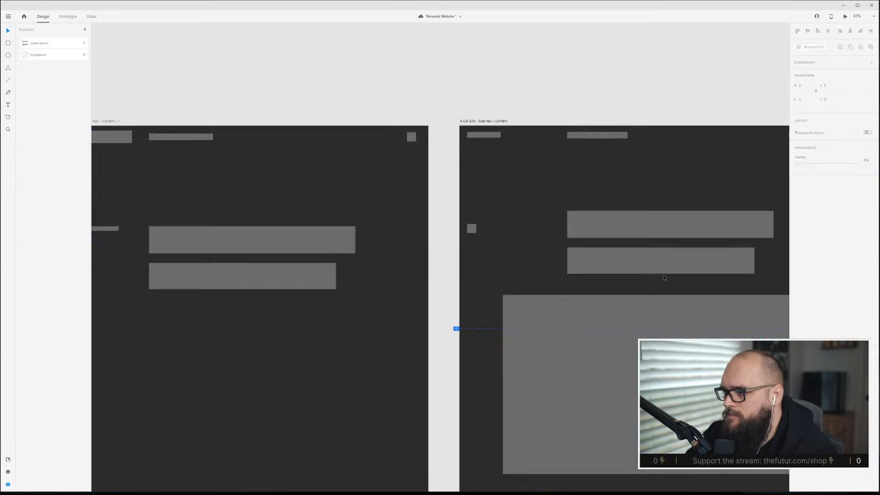
Move the hero block back into the Top Nav artboard and realign it below the headings.
scroll(609, 368, "right", 2)
scroll(609, 369, "down", 2)
scroll(612, 391, "down", 3)
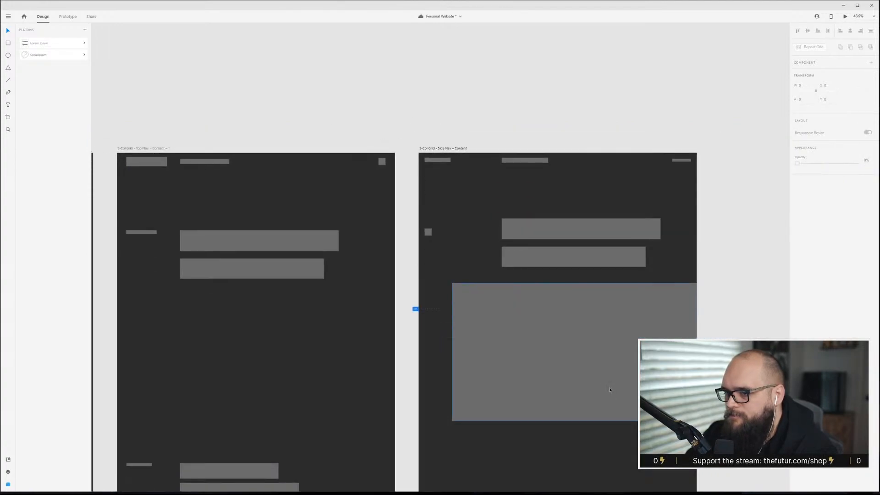
scroll(609, 388, "down", 1)
left_click(619, 285)
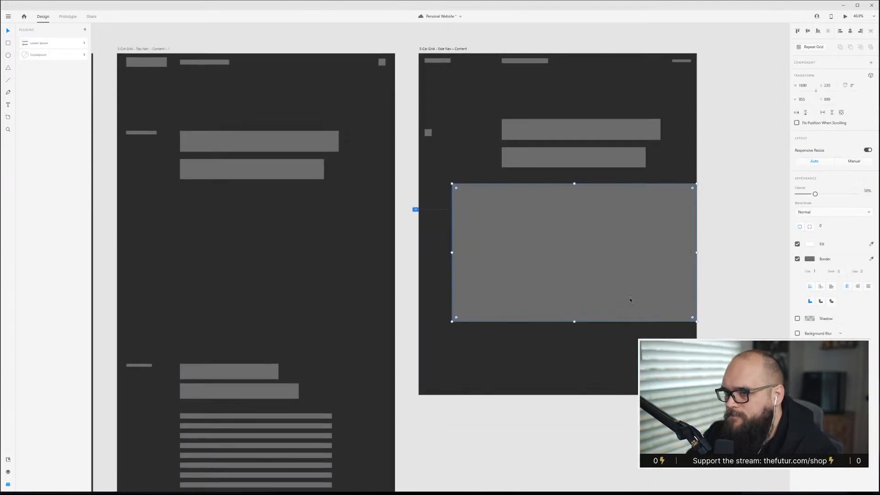
left_click_drag(590, 276, 332, 285)
left_click_drag(264, 275, 258, 266)
mouse_move(373, 325)
left_mouse_down()
mouse_move(384, 354)
mouse_move(383, 337)
left_mouse_up()
left_click_drag(342, 246, 342, 252)
left_click(574, 240)
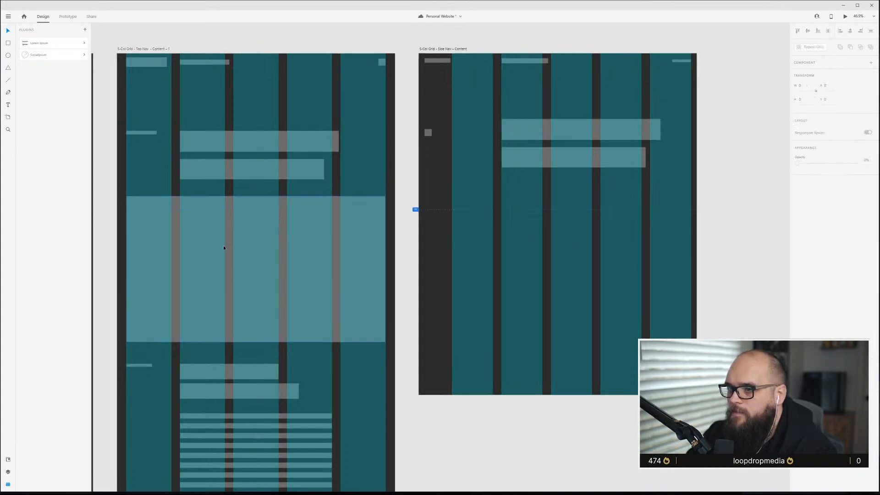
Duplicate the hero block into the Side Nav artboard, resize it to the content columns and move it up under the headings.
left_click_drag(243, 258, 557, 261)
mouse_move(437, 338)
left_mouse_down()
mouse_move(466, 325)
mouse_move(444, 330)
left_mouse_up()
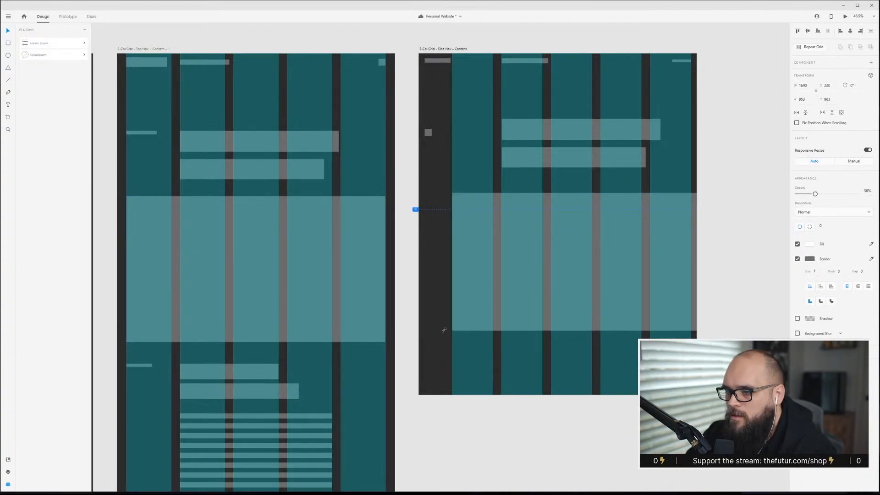
key("Escape")
scroll(576, 232, "up", 3)
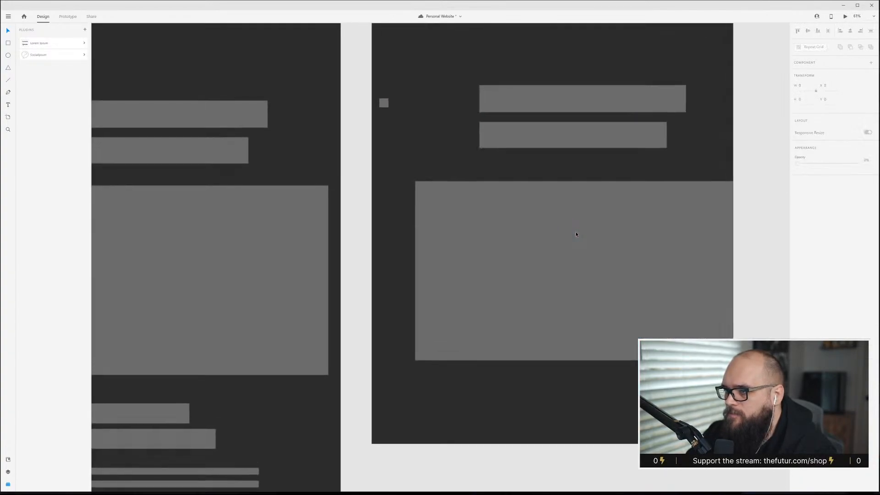
left_click(568, 271)
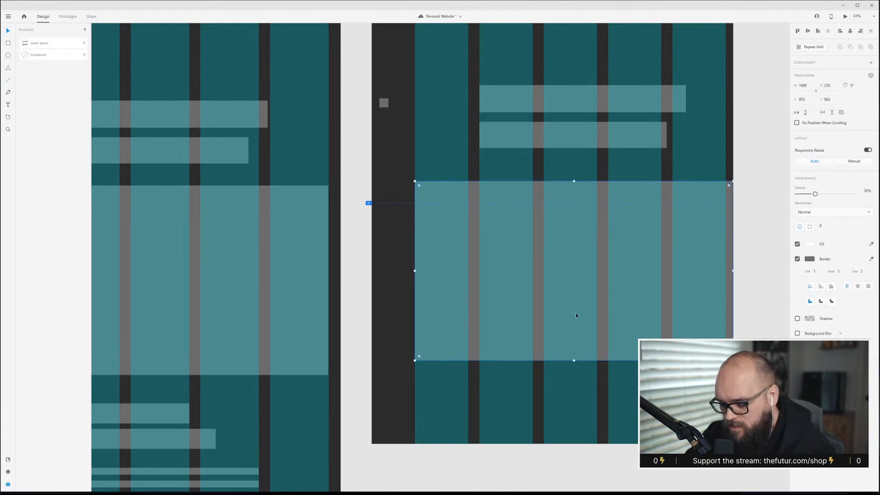
left_click_drag(567, 300, 566, 292)
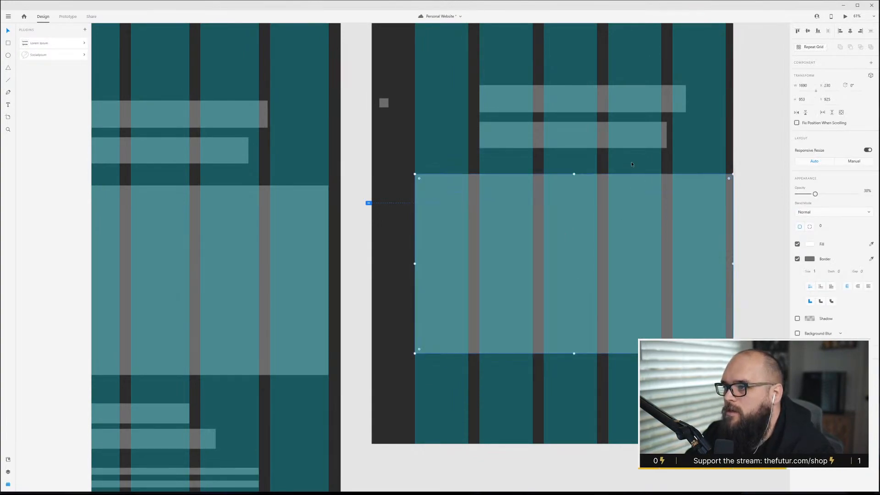
left_click_drag(614, 236, 614, 240)
key("Escape")
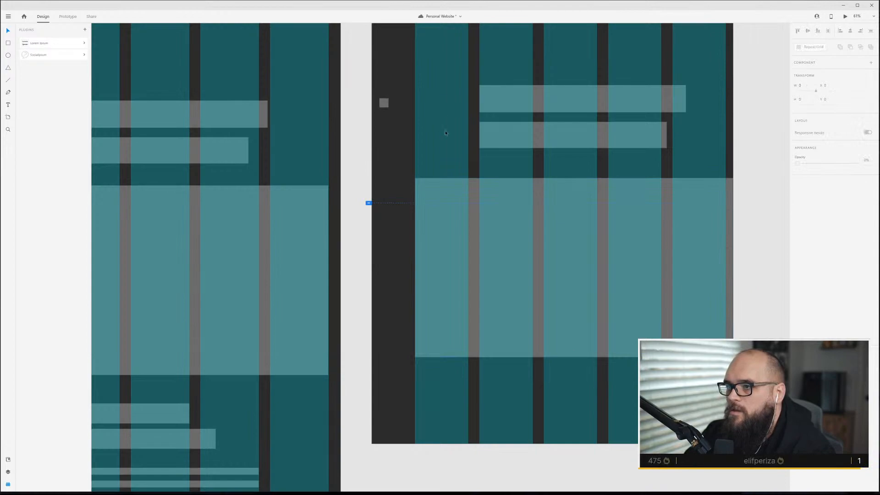
Move the small square icon in the side nav column slightly up.
scroll(445, 133, "down", 2)
scroll(448, 140, "up", 2)
left_click(398, 223)
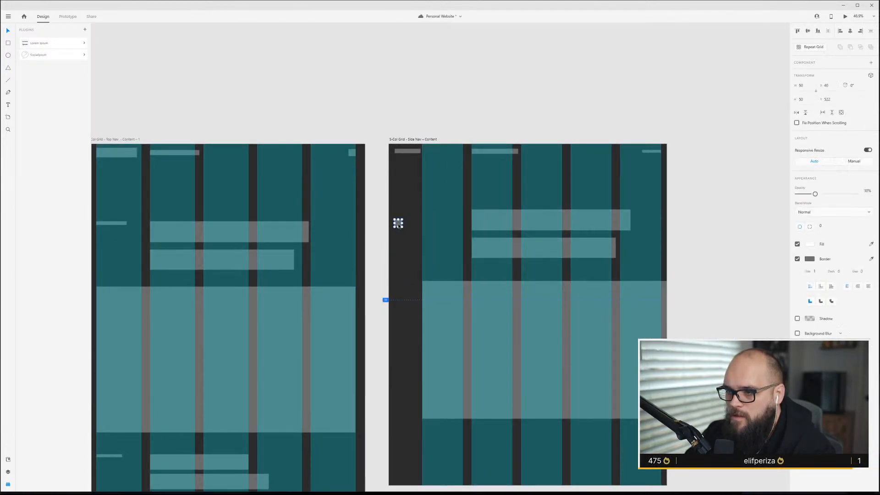
left_click_drag(400, 225, 399, 215)
left_click(410, 177)
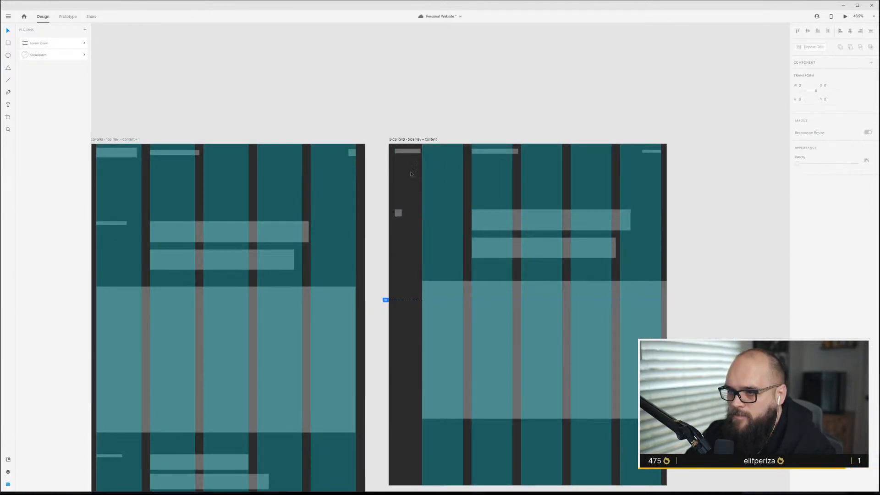
Add a narrow vertical bar placeholder in the side nav column below the square icon.
left_click(412, 152)
left_click(412, 156)
left_click_drag(412, 157, 416, 273)
left_click_drag(413, 154, 398, 291)
left_click(494, 229)
left_click(398, 286)
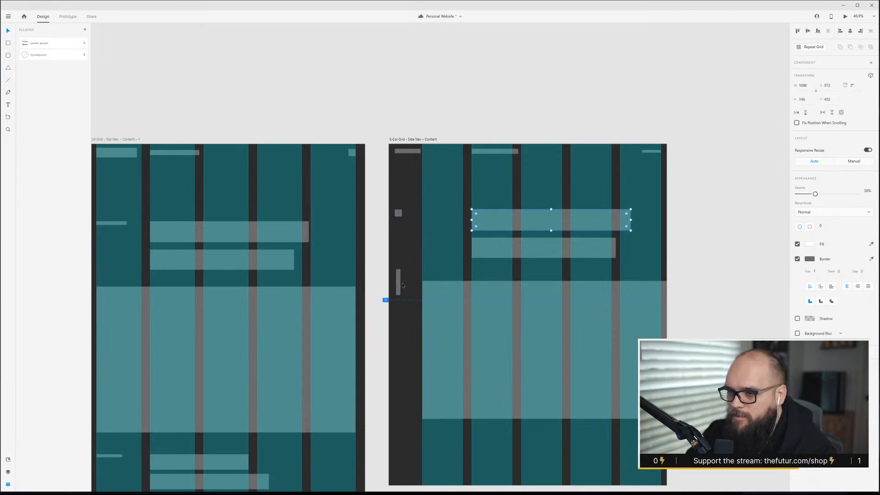
Shorten the vertical bar placeholder in the side nav column by lowering its top edge.
scroll(398, 286, "up", 6)
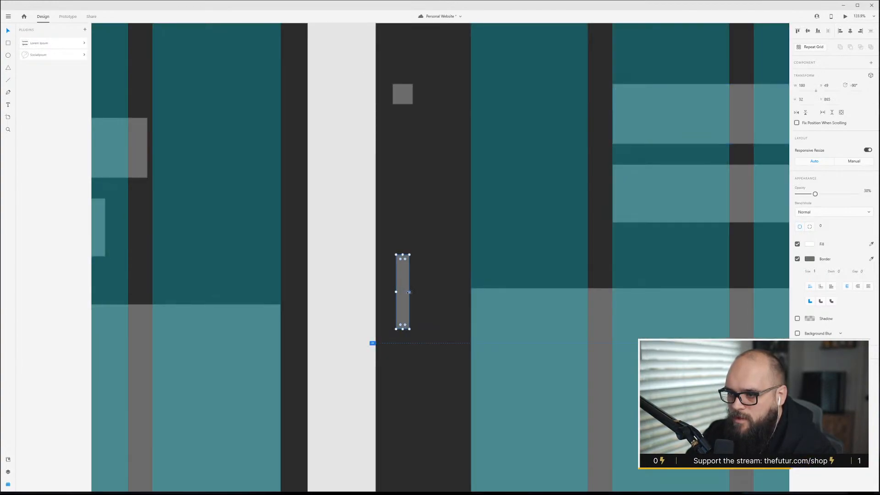
left_click_drag(409, 292, 406, 293)
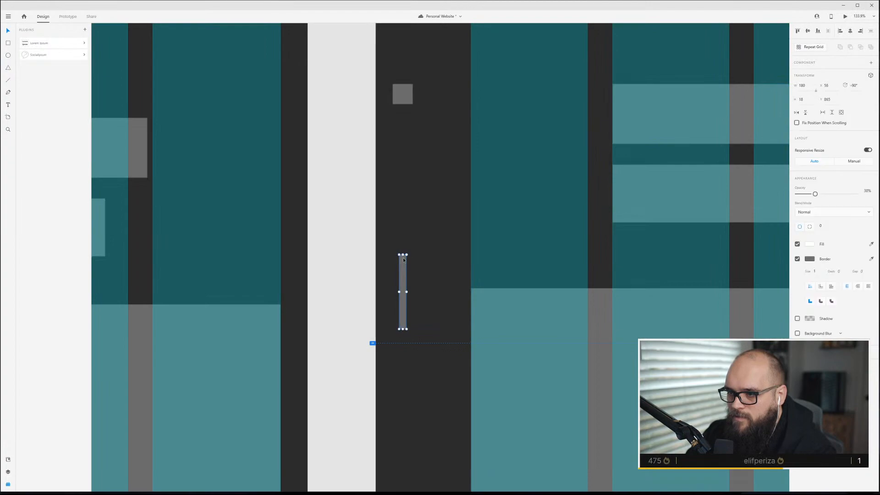
left_click_drag(403, 254, 403, 273)
left_click(437, 322)
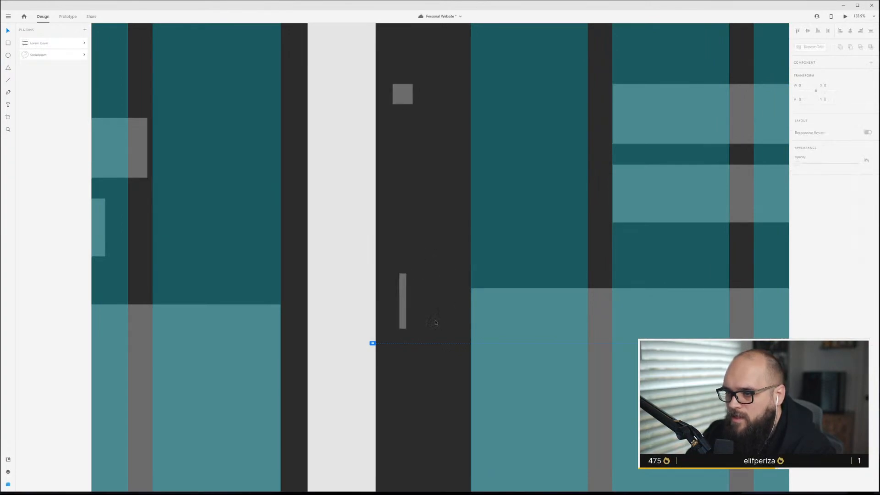
Resize the top-left header bar in the side nav column into a square logo block.
scroll(433, 318, "down", 5)
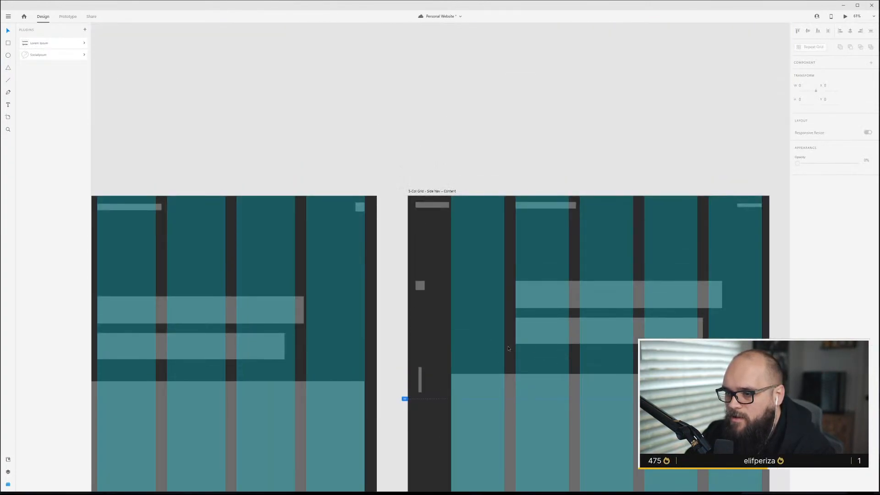
scroll(510, 349, "up", 5)
scroll(509, 349, "down", 5)
scroll(441, 171, "up", 2)
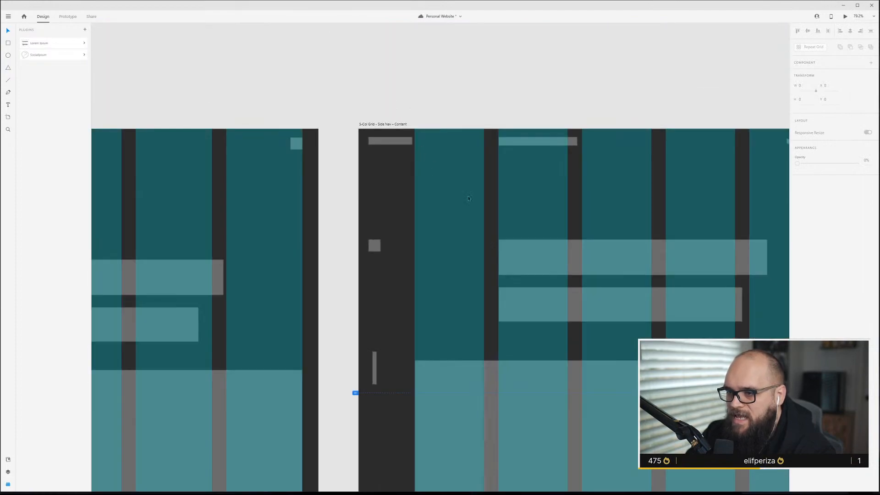
left_click(396, 142)
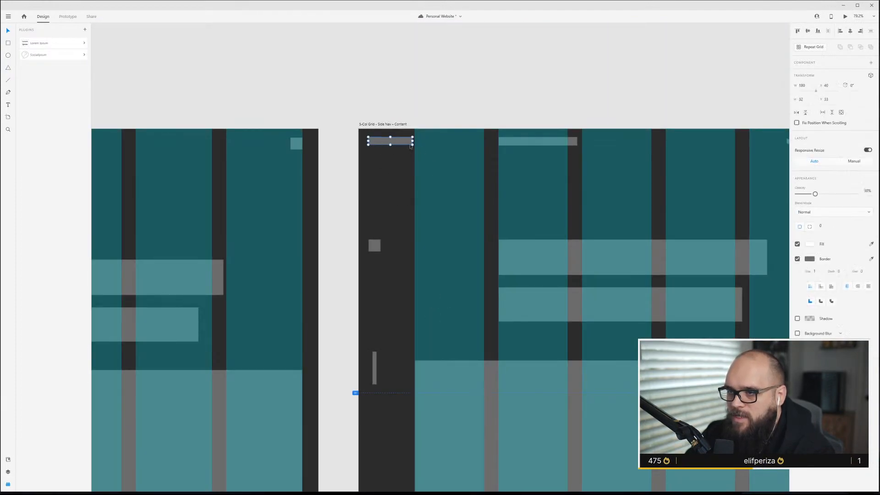
left_click_drag(413, 144, 387, 159)
Center the small square icon and the vertical bar horizontally within the side nav column.
left_click(376, 246)
left_click_drag(375, 248, 380, 248)
left_click_drag(376, 370, 382, 370)
left_click(400, 309)
scroll(443, 316, "down", 3)
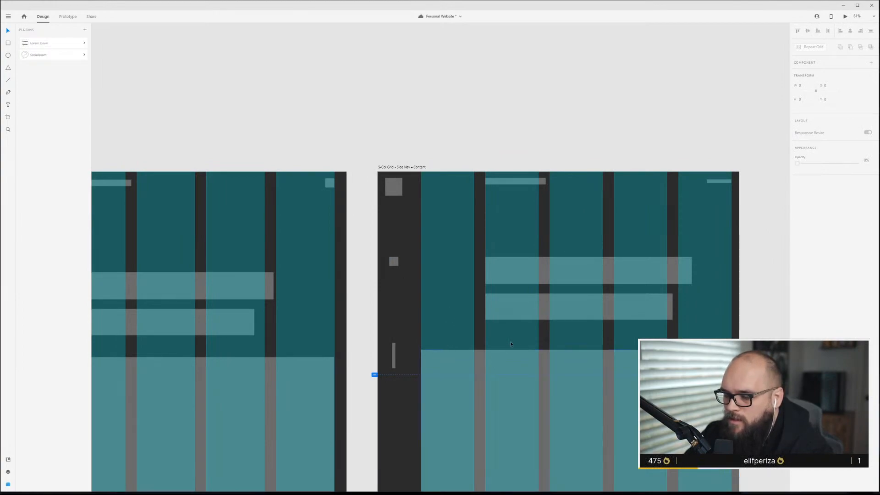
Widen the top header bar in the Side Nav artboard so it spans two columns.
scroll(457, 328, "up", 4)
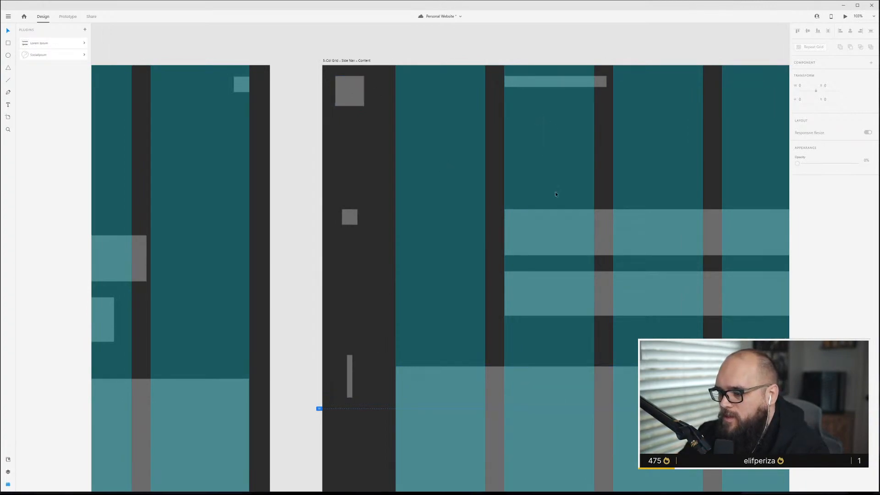
scroll(522, 255, "down", 4)
left_click(629, 323)
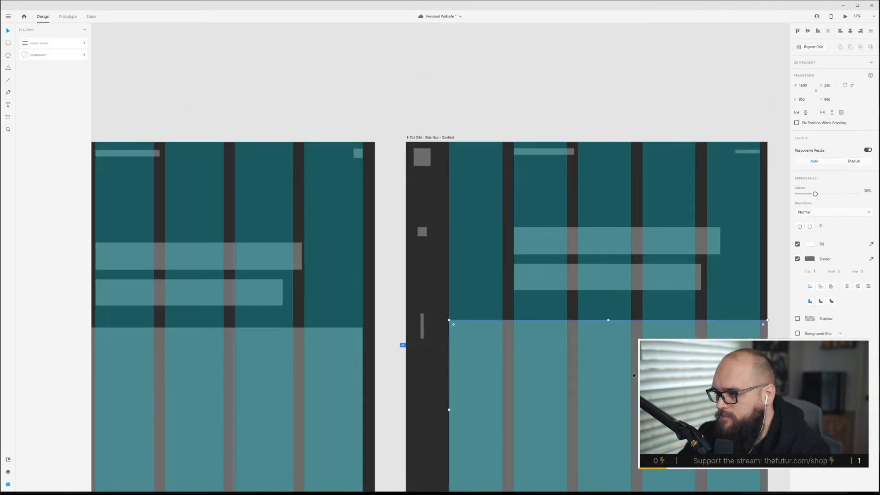
left_click(654, 210)
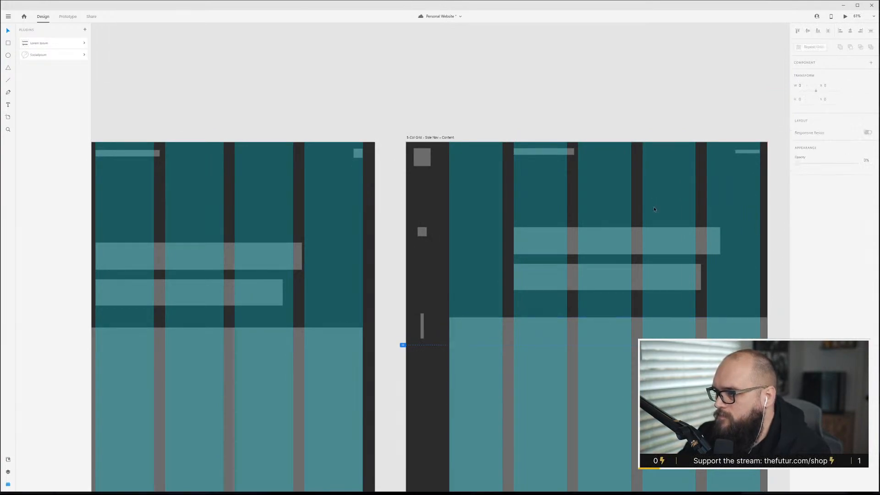
scroll(610, 216, "down", 1)
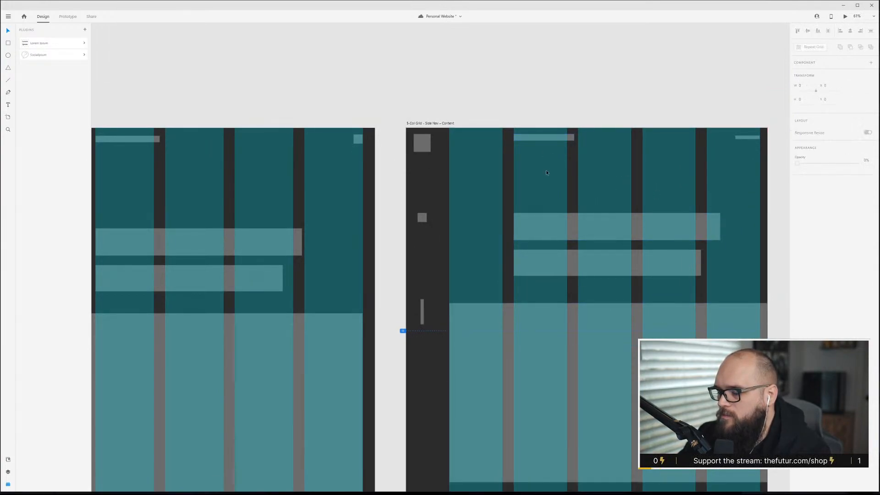
left_click(743, 137)
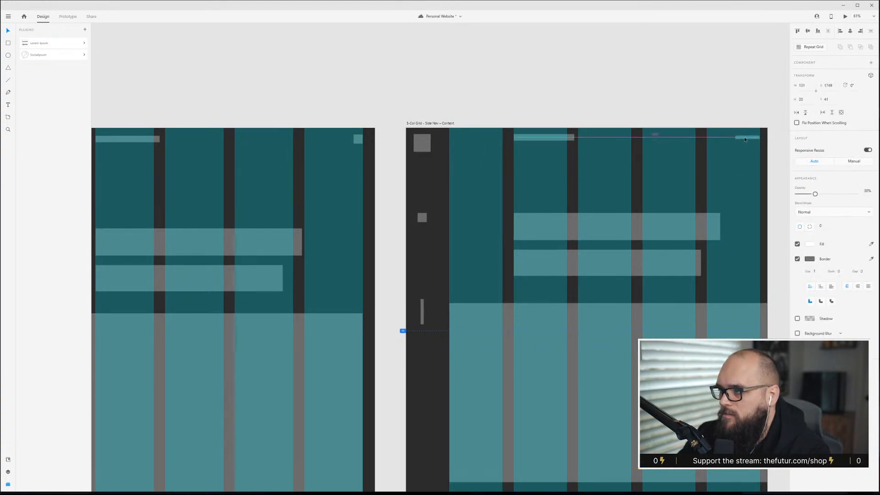
left_click(730, 139)
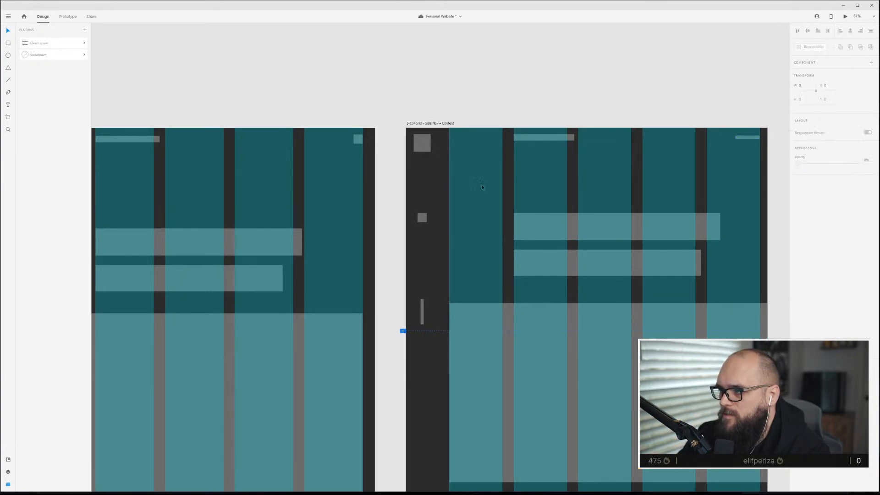
left_click(572, 137)
left_click_drag(575, 137, 631, 137)
left_click(635, 173)
Preview the Side Nav artboard with the layout grid hidden, then close the preview window.
key("ctrl+shift+apostrophe")
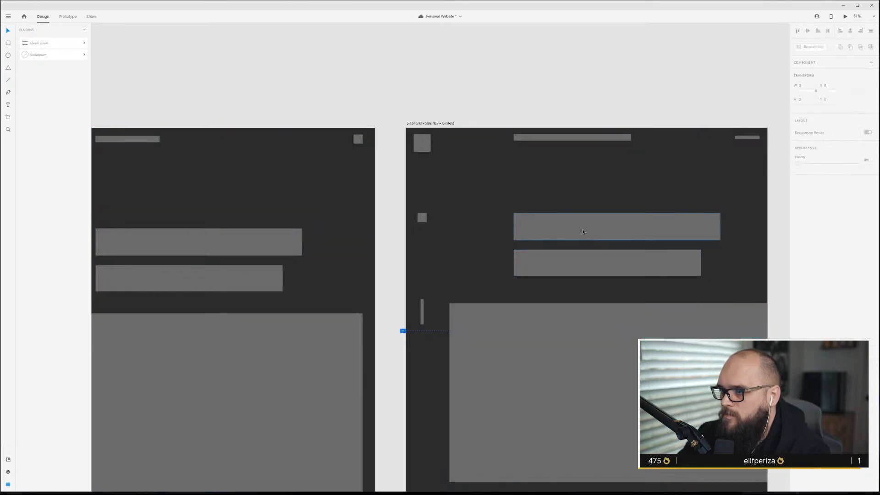
scroll(582, 231, "up", 2)
left_click(387, 148)
key("ctrl+Return")
left_click_drag(329, 2, 493, 80)
scroll(564, 235, "down", 3)
scroll(564, 234, "up", 2)
scroll(564, 236, "up", 1)
scroll(563, 236, "down", 3)
scroll(564, 236, "up", 3)
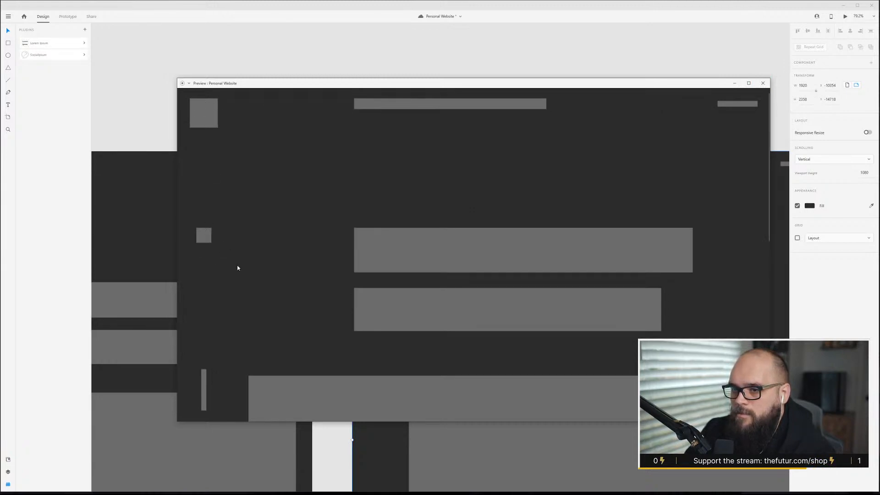
left_click(762, 83)
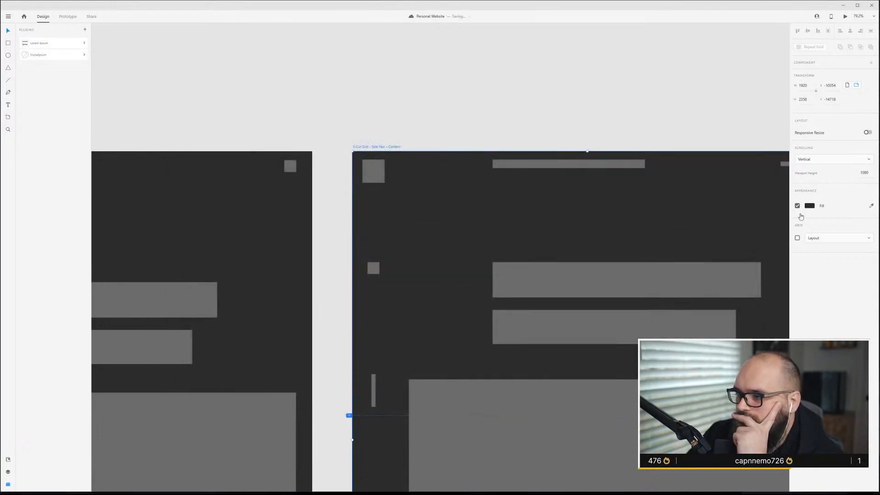
Move the hero block's left edge slightly inward in the Side Nav artboard.
key("ctrl+shift+apostrophe")
scroll(582, 266, "down", 2)
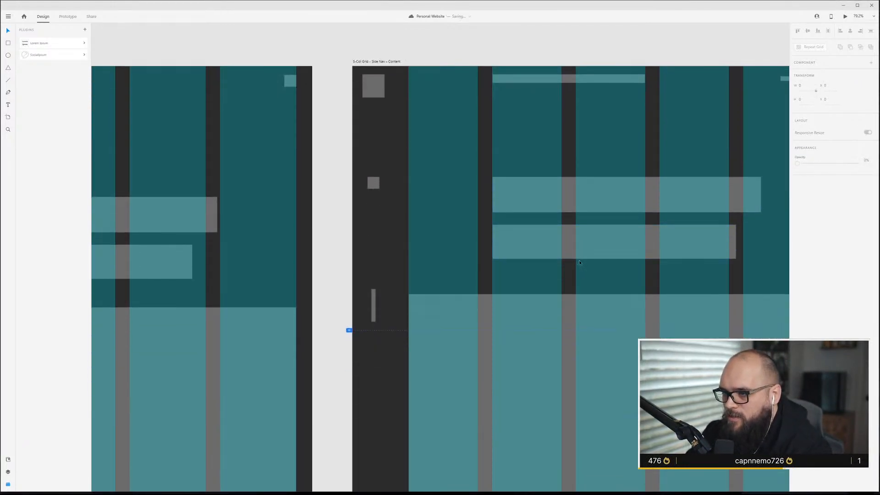
scroll(581, 265, "down", 1)
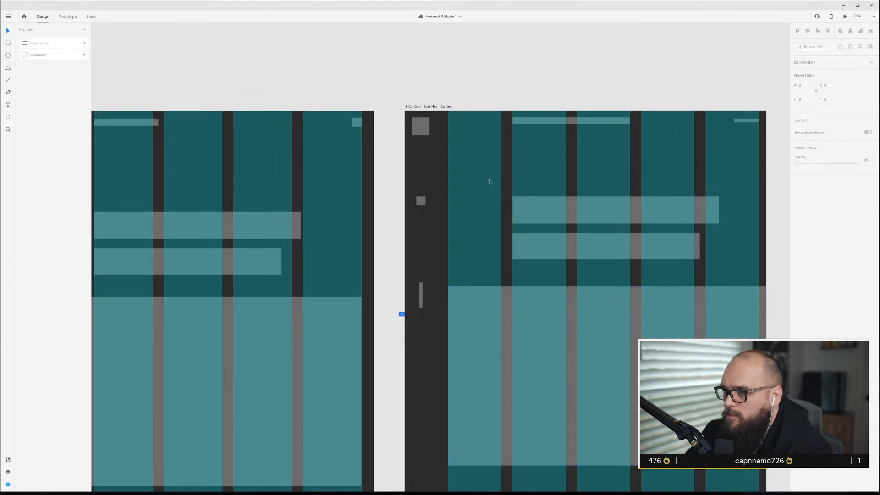
scroll(482, 252, "down", 1)
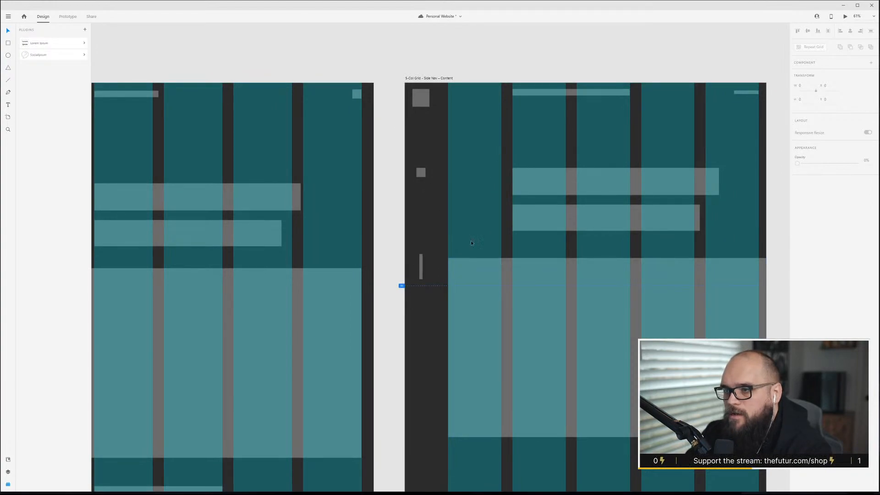
left_click(490, 271)
left_click_drag(453, 351, 463, 349)
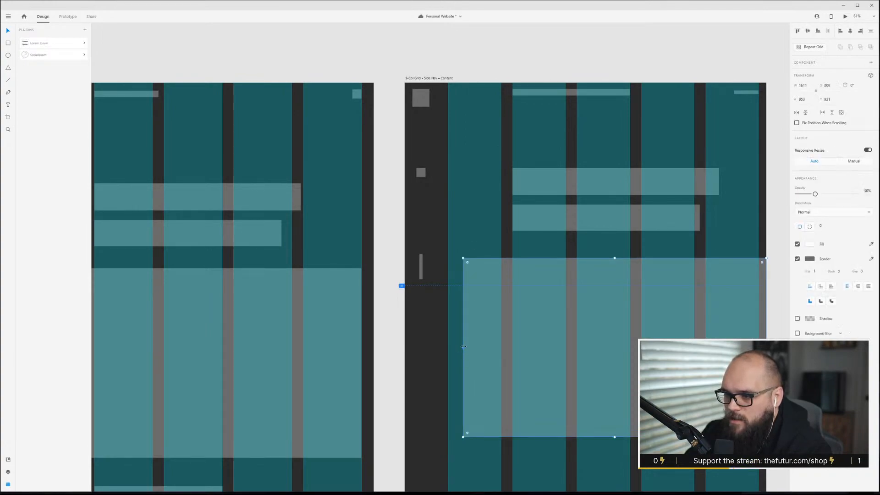
key("Escape")
Copy the section label, heading bars and text lines from the Top Nav artboard into the Side Nav artboard below the hero.
scroll(513, 356, "down", 2)
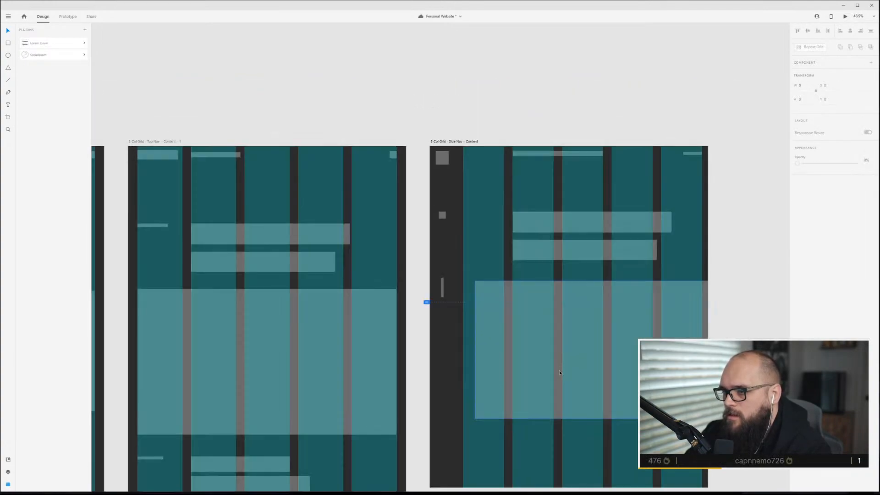
scroll(482, 274, "down", 2)
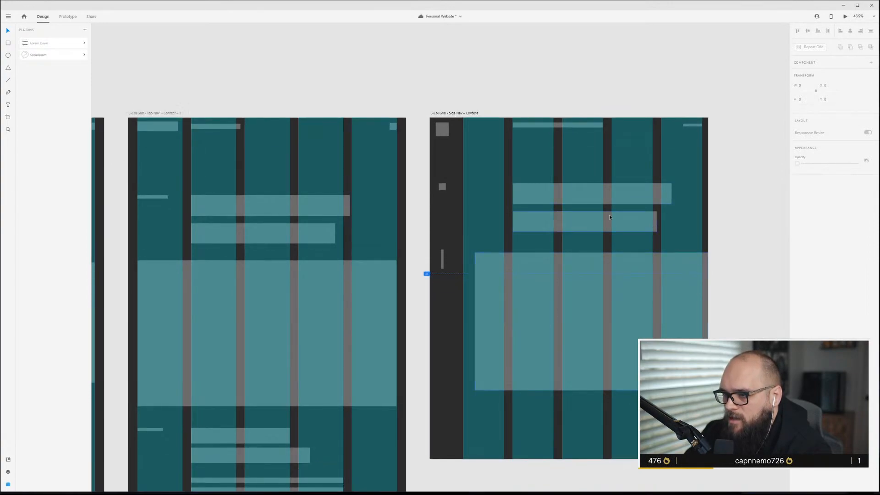
scroll(578, 224, "down", 6)
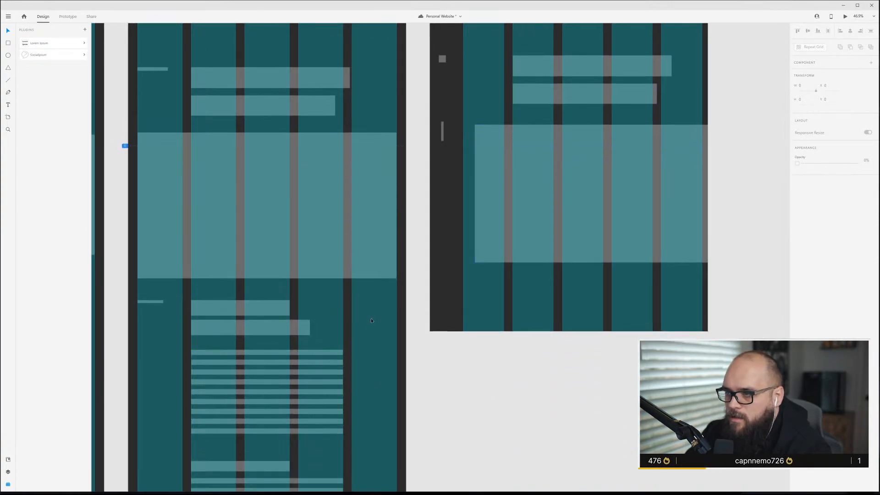
left_click(221, 323)
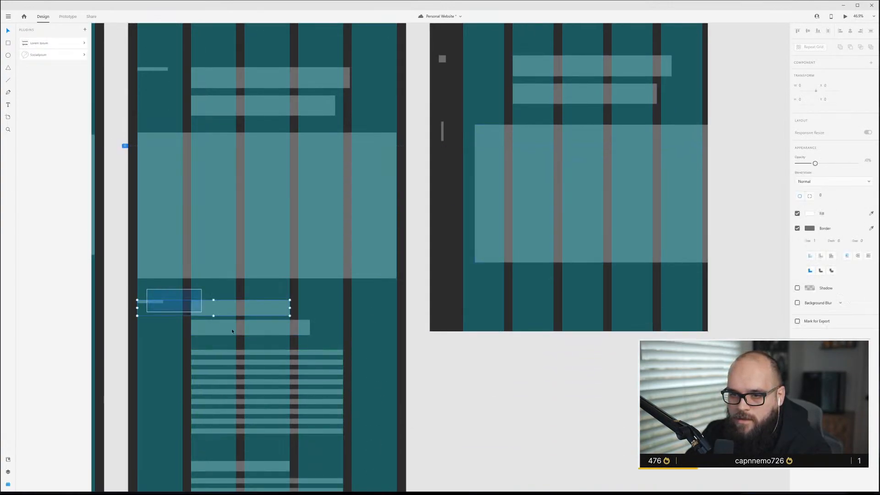
left_click_drag(254, 310, 540, 296)
Extend the Side Nav artboard's height downward to hold the copied content.
key("Escape")
left_click(549, 307)
key("Escape")
left_click(550, 366)
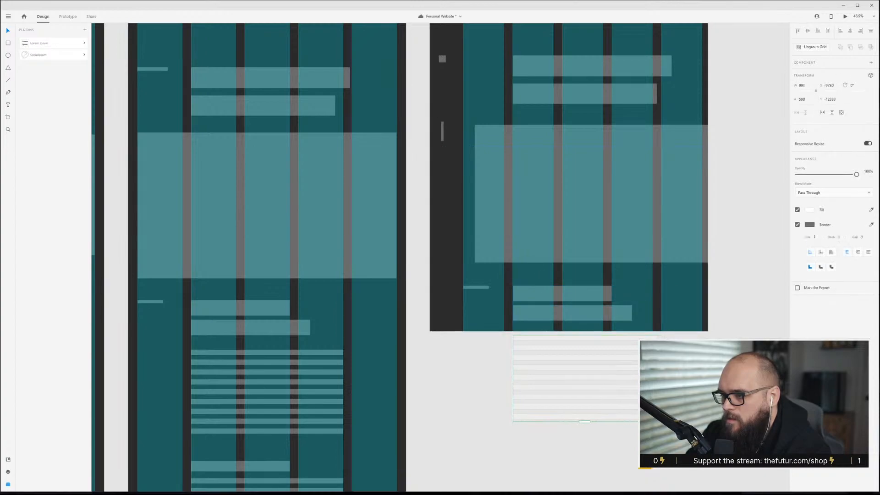
left_click(658, 322)
scroll(656, 324, "down", 3)
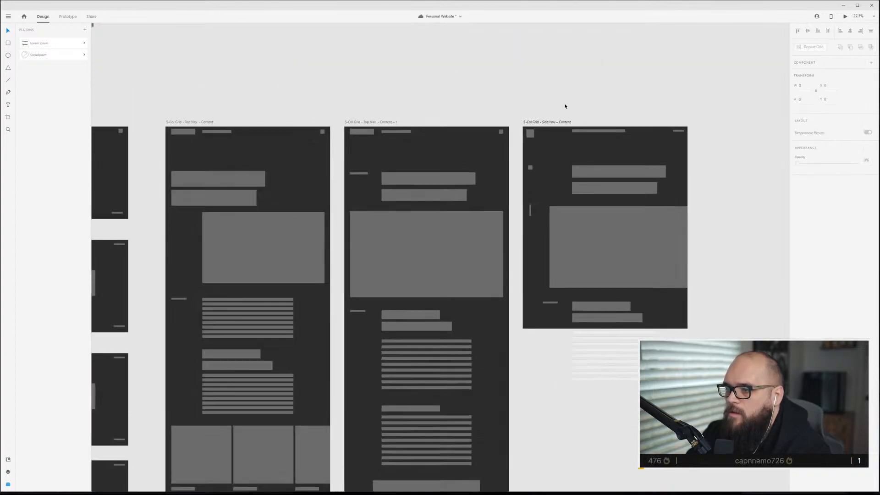
left_click_drag(605, 328, 601, 464)
scroll(600, 463, "down", 3)
left_click_drag(605, 368, 604, 468)
scroll(603, 467, "down", 5)
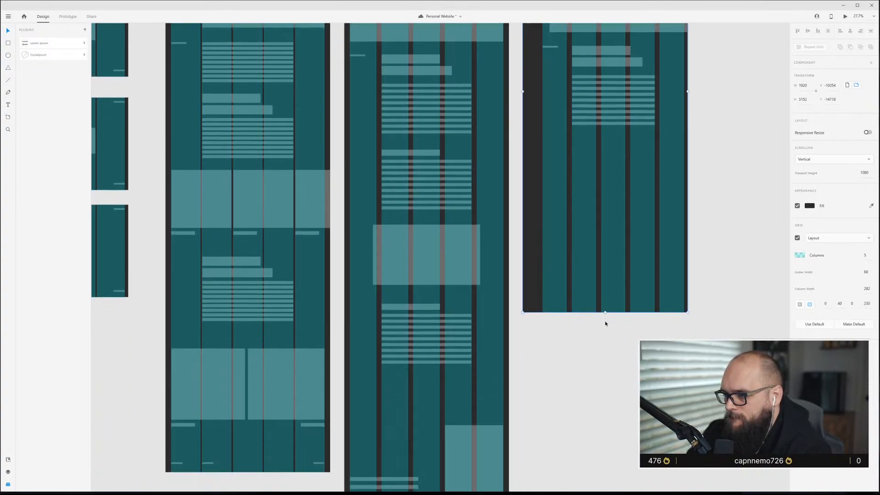
left_click_drag(605, 312, 600, 468)
Copy a heading, text lines and image block from the middle Top Nav artboard into the Side Nav artboard.
scroll(599, 468, "down", 2)
scroll(599, 468, "down", 4)
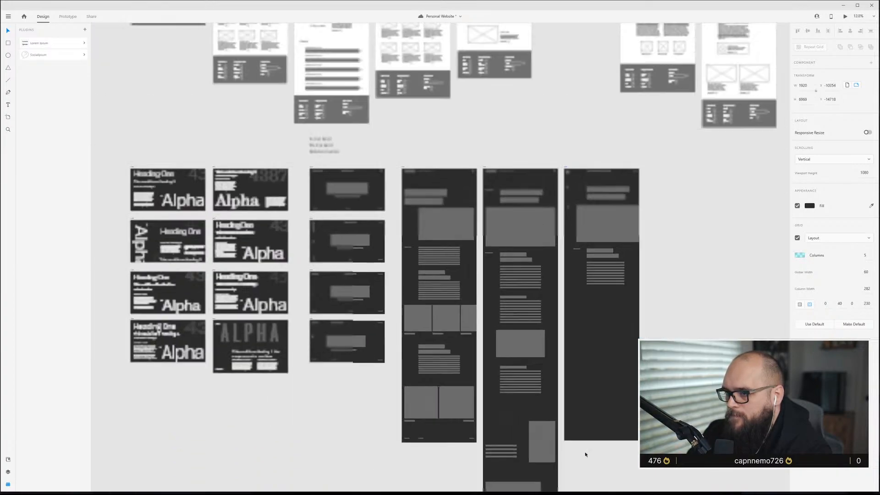
key("ctrl+shift+apostrophe")
scroll(604, 416, "up", 2)
scroll(604, 417, "up", 2)
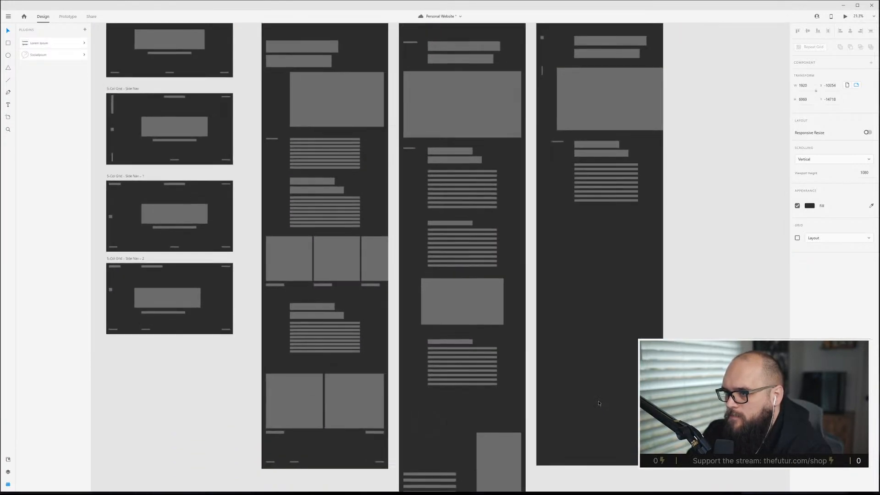
left_click(415, 214)
left_click_drag(409, 214, 521, 317)
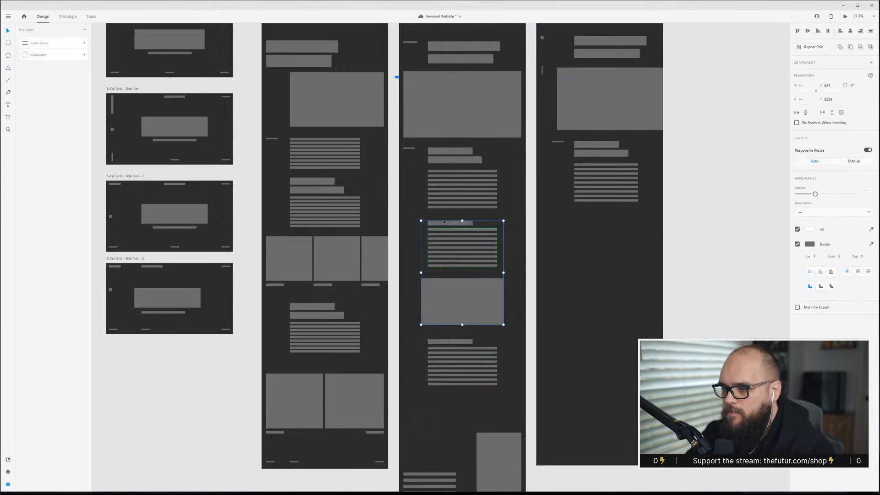
left_click_drag(447, 225, 562, 188)
Nudge the copied image block in the Side Nav artboard slightly to align with the grid.
scroll(600, 228, "up", 5)
key("ctrl+shift+apostrophe")
left_click(554, 329)
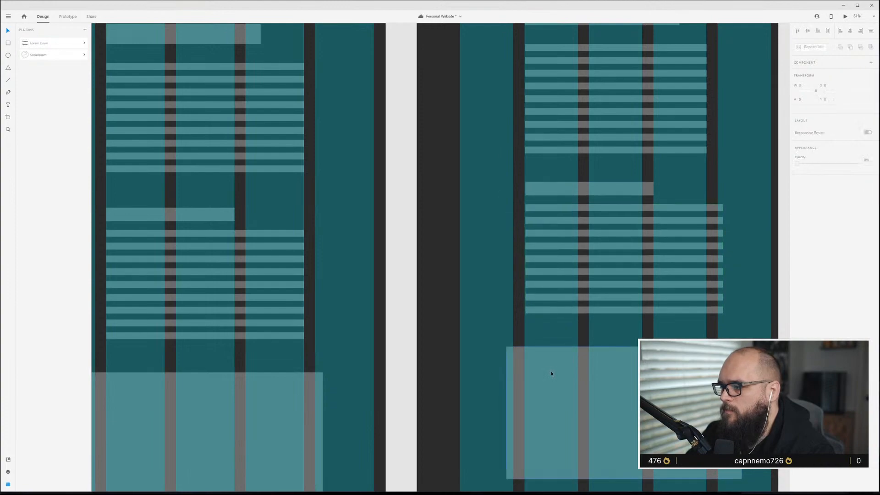
scroll(552, 372, "down", 3)
left_click(594, 404)
scroll(587, 387, "down", 2)
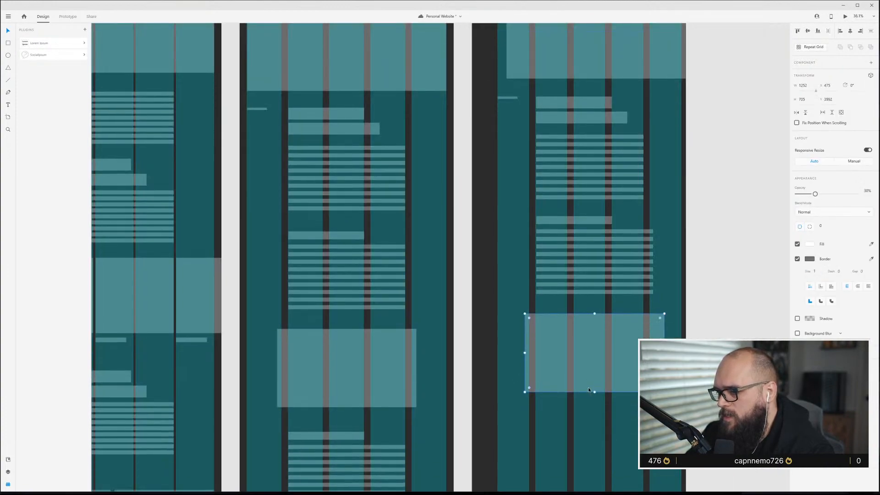
scroll(591, 364, "up", 2)
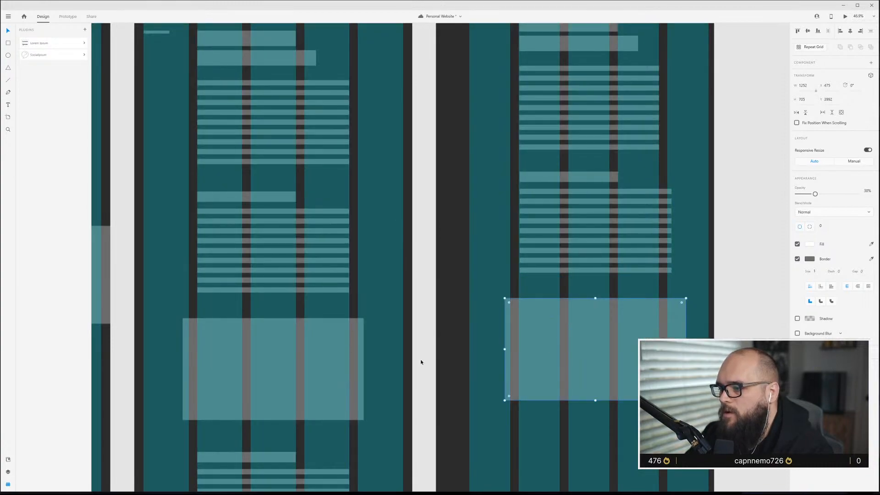
scroll(658, 329, "up", 4)
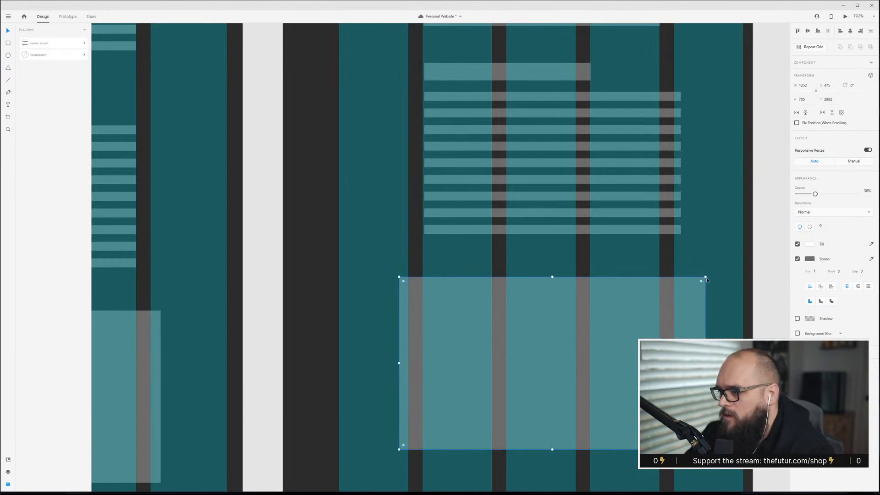
left_click_drag(553, 341, 555, 342)
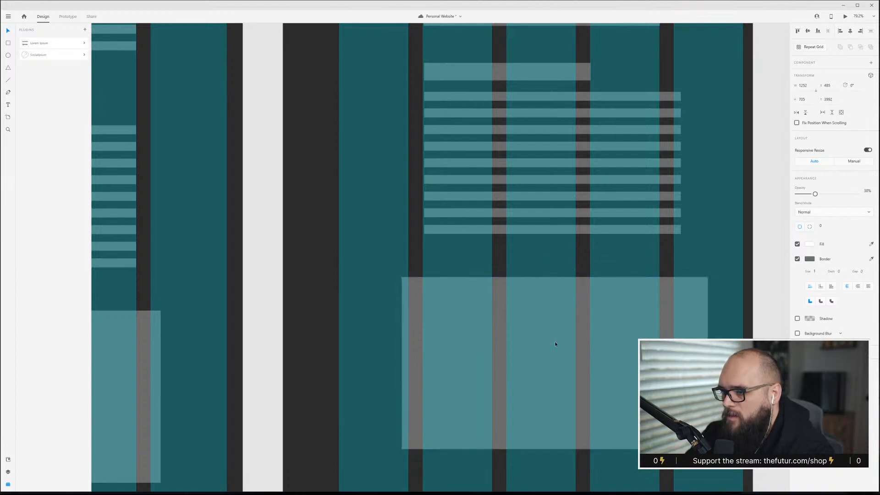
key("Escape")
scroll(573, 293, "down", 2)
key("ctrl+shift+apostrophe")
key("ctrl+shift+apostrophe")
key("ctrl+shift+apostrophe")
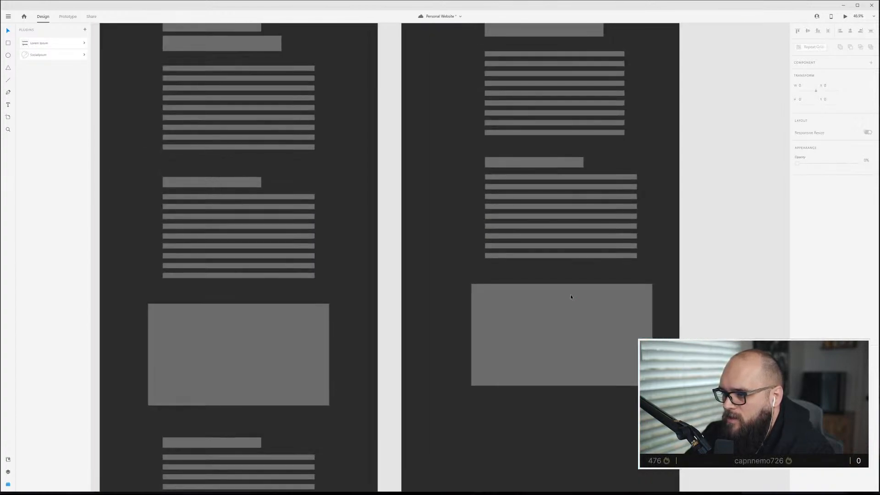
Copy the row of image blocks with captions from the Top Nav content artboard into the bottom of the Side Nav artboard.
scroll(454, 276, "down", 4)
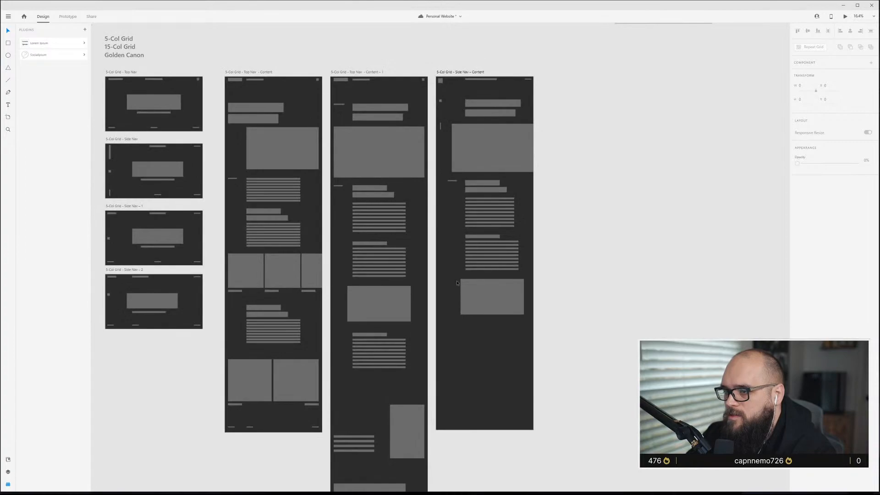
scroll(472, 271, "up", 1)
scroll(485, 265, "up", 2)
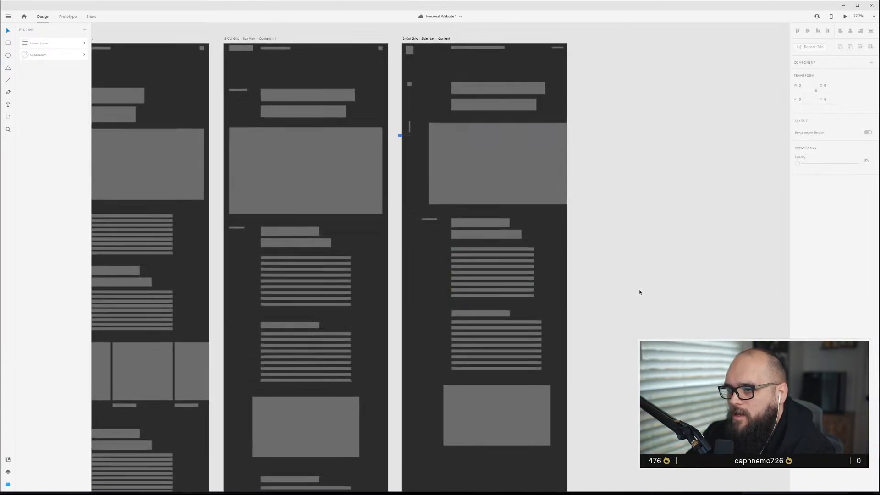
scroll(557, 299, "down", 3)
scroll(557, 299, "up", 3)
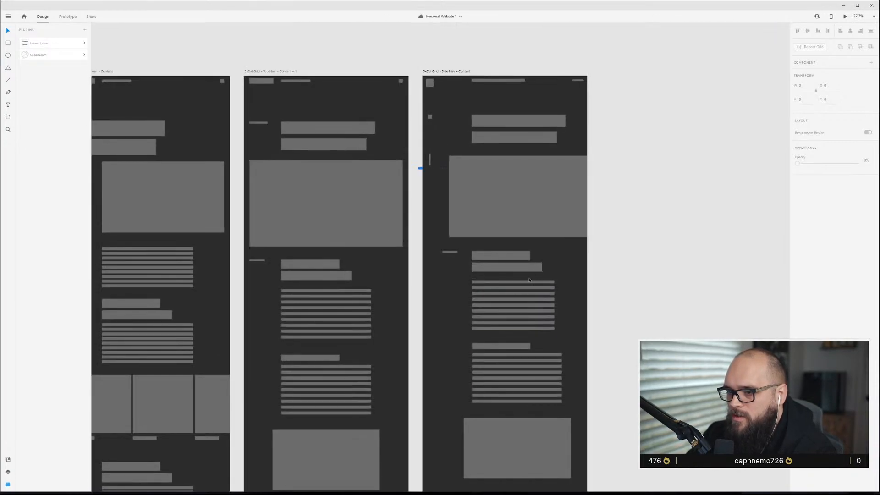
scroll(248, 312, "down", 3)
scroll(248, 313, "left", 4)
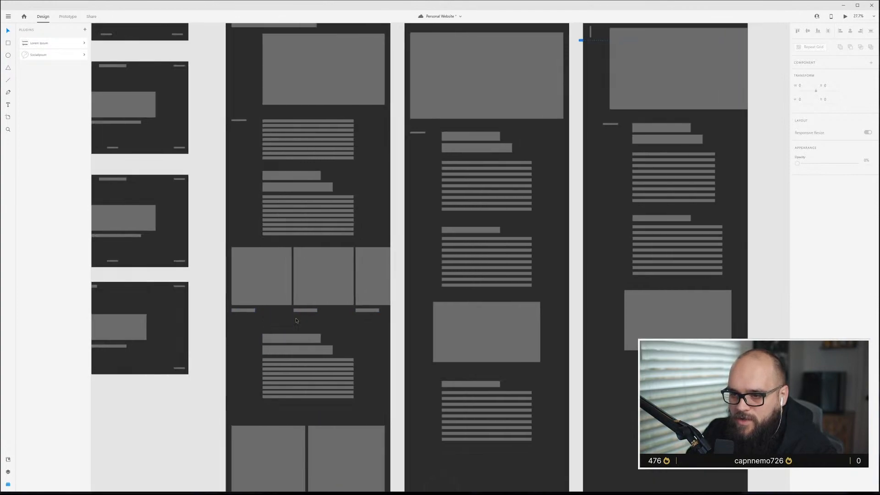
left_click_drag(296, 321, 232, 293)
left_click_drag(373, 322, 656, 393)
scroll(689, 408, "up", 4)
scroll(689, 408, "down", 3)
scroll(375, 257, "right", 5)
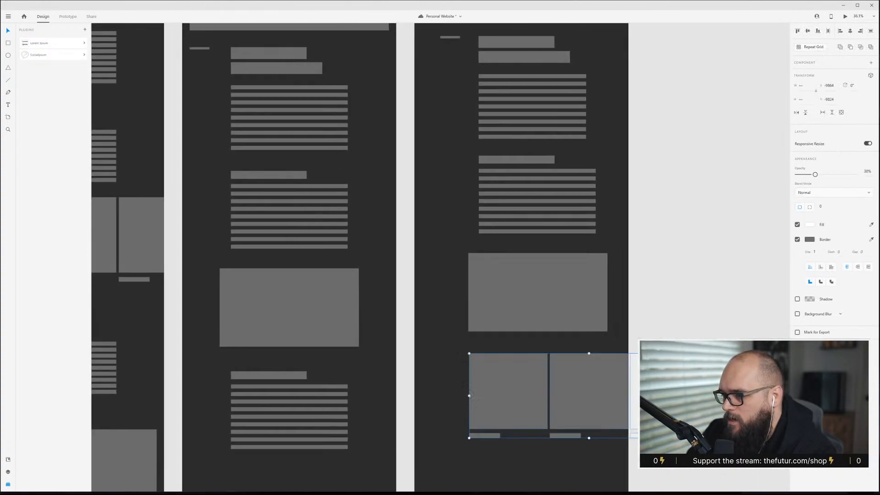
Show the layout grid and nudge the copied image row to line up with the Side Nav artboard's columns.
key("ctrl+shift+apostrophe")
scroll(598, 389, "up", 3)
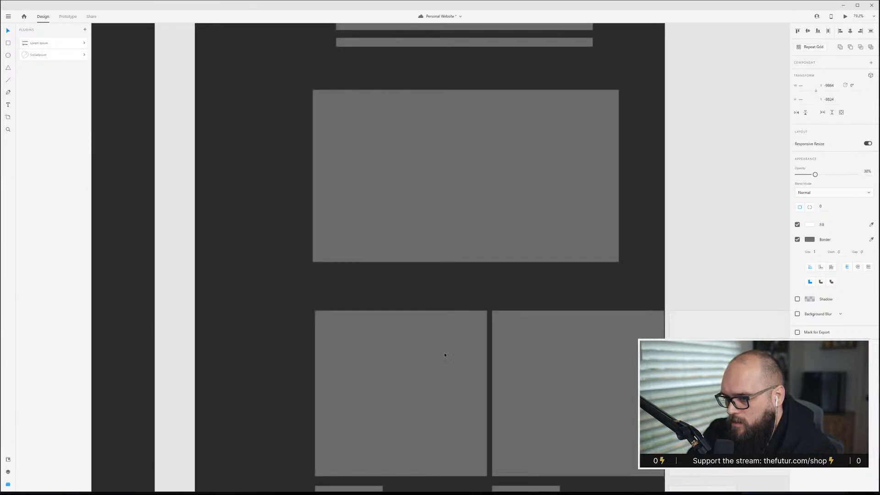
scroll(472, 336, "down", 2)
scroll(372, 301, "down", 3)
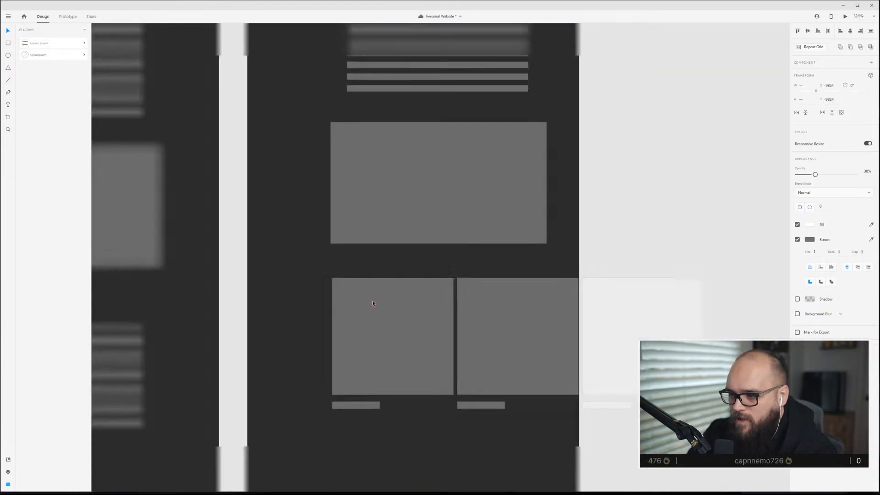
left_click_drag(471, 314, 479, 410)
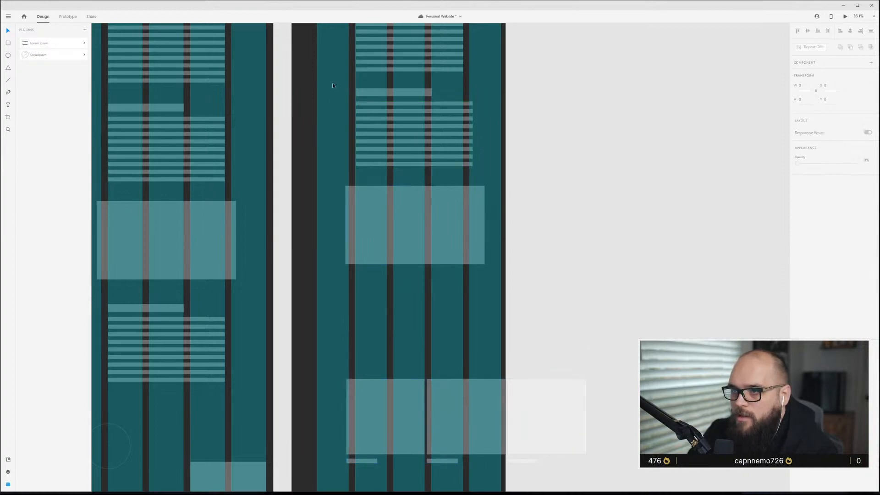
left_click_drag(421, 125, 422, 324)
left_click(316, 318)
key("ctrl+shift+apostrophe")
scroll(431, 397, "down", 3)
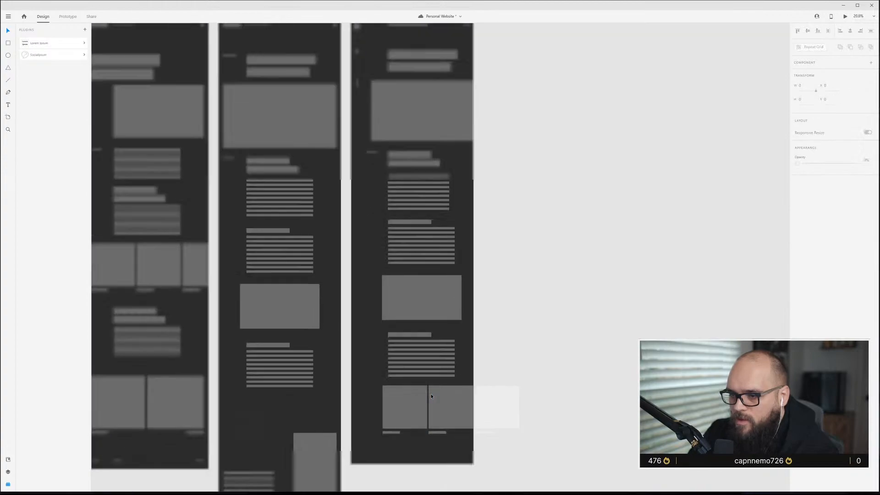
scroll(432, 396, "up", 5)
key("ctrl+shift+apostrophe")
scroll(420, 384, "down", 2)
left_click_drag(264, 362, 591, 438)
left_click_drag(488, 353, 504, 353)
left_click(285, 313)
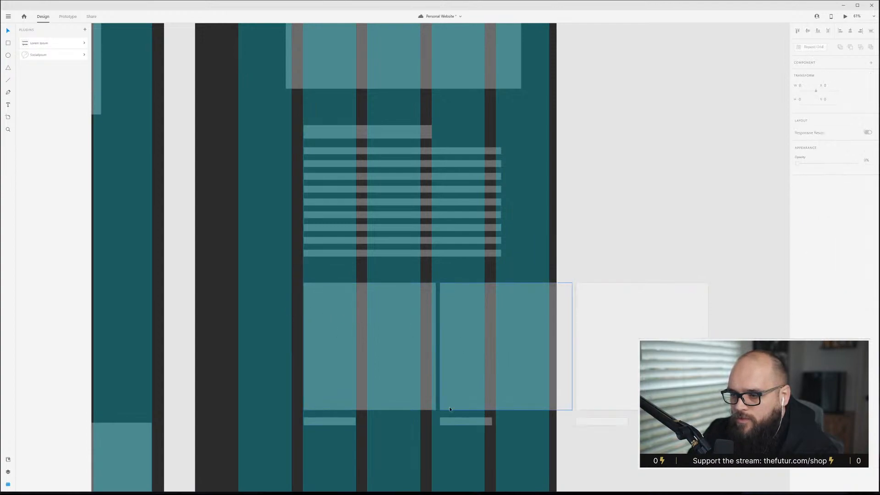
Resize one image block and its caption to span two grid columns, then group them.
left_click(349, 403)
left_click(348, 424, "shift")
left_click_drag(436, 426, 421, 415)
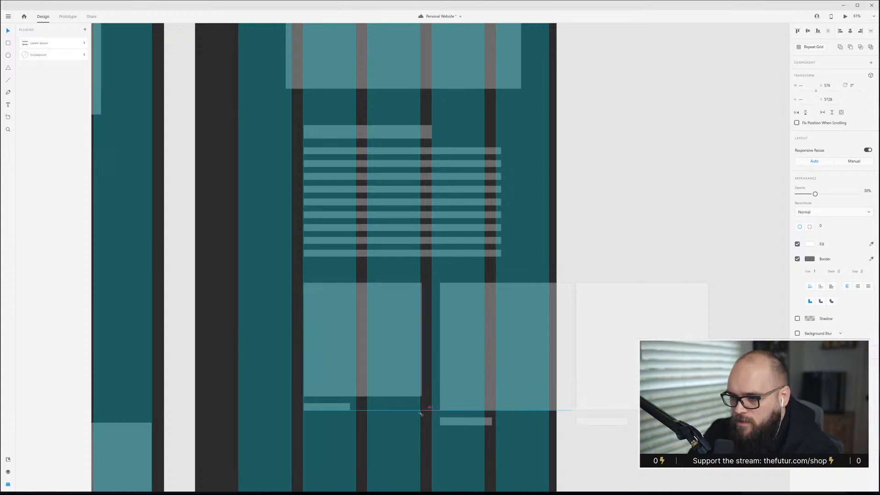
left_click_drag(411, 357, 353, 355)
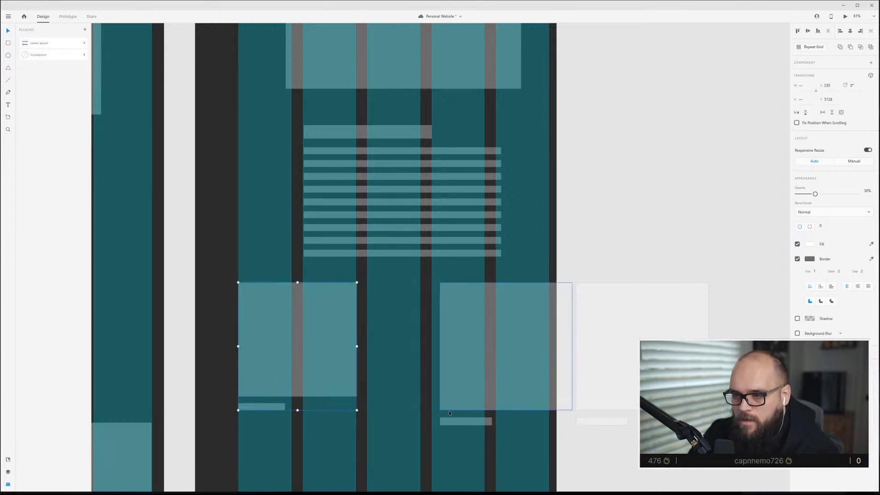
left_click_drag(357, 410, 356, 409)
key("ctrl+g")
Delete the old image row and repeat the grouped block into three grid-aligned columns with a Repeat Grid.
left_click_drag(412, 347, 625, 439)
key("Delete")
left_click(242, 340)
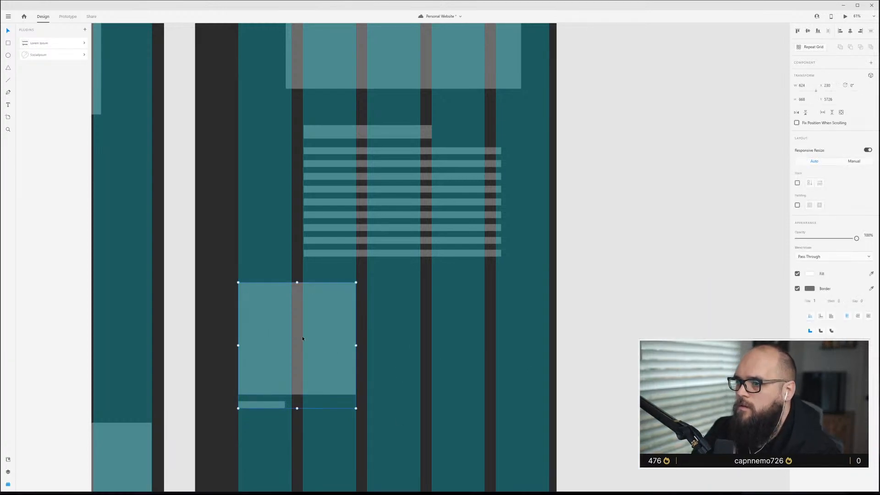
left_click(819, 47)
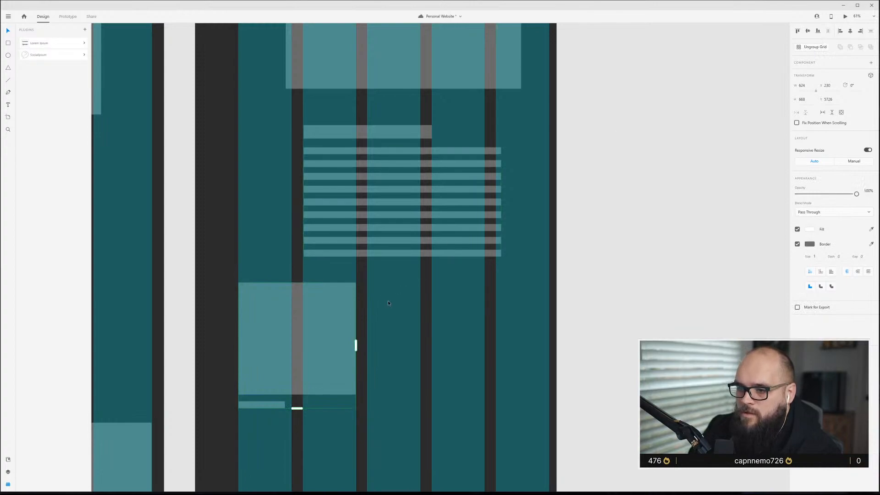
left_click_drag(355, 345, 556, 345)
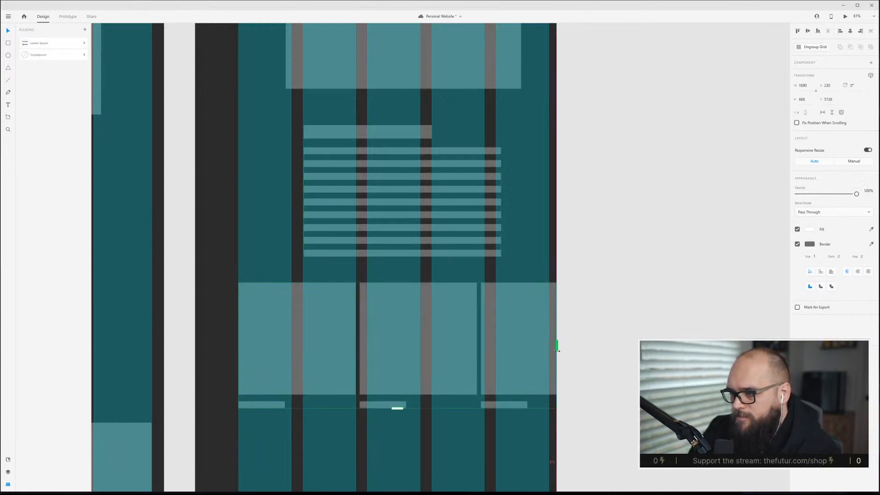
left_click_drag(364, 350, 365, 347)
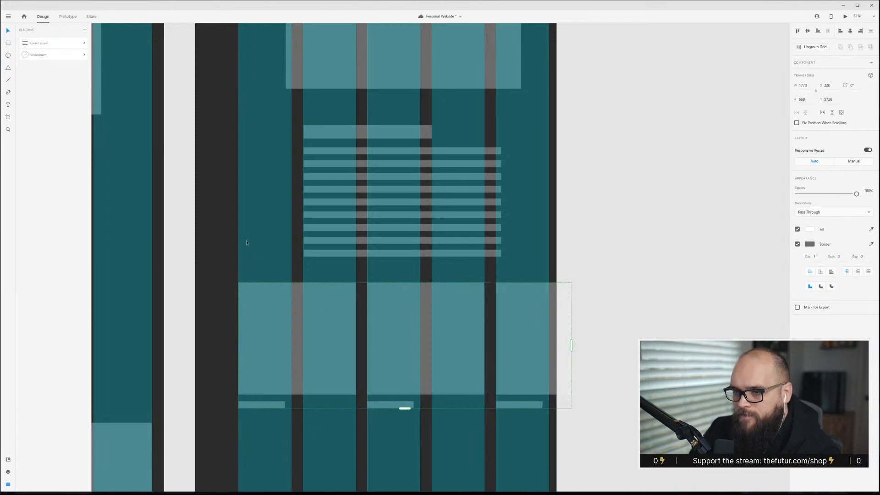
left_click(246, 240)
key("ctrl+shift+apostrophe")
Select the Side Nav content artboard and open it in a desktop preview window.
scroll(263, 240, "down", 1)
scroll(263, 241, "down", 3)
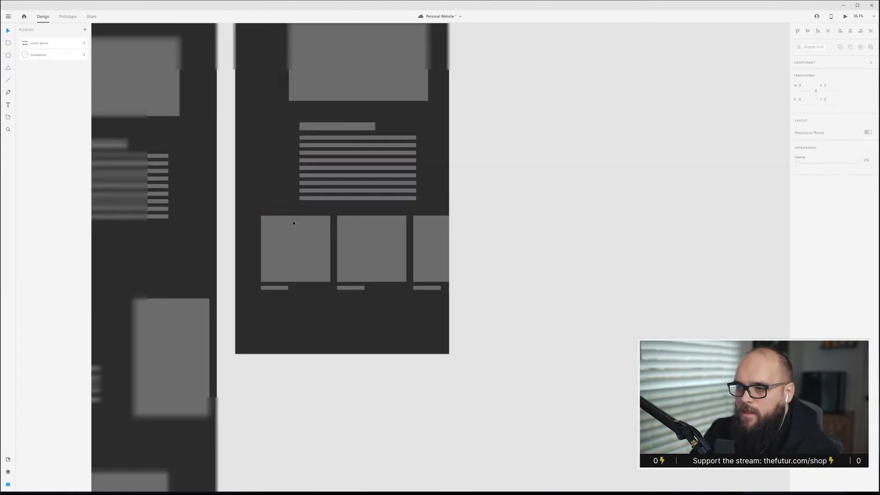
scroll(293, 218, "up", 5)
scroll(294, 215, "up", 10)
left_click_drag(262, 212, 234, 109)
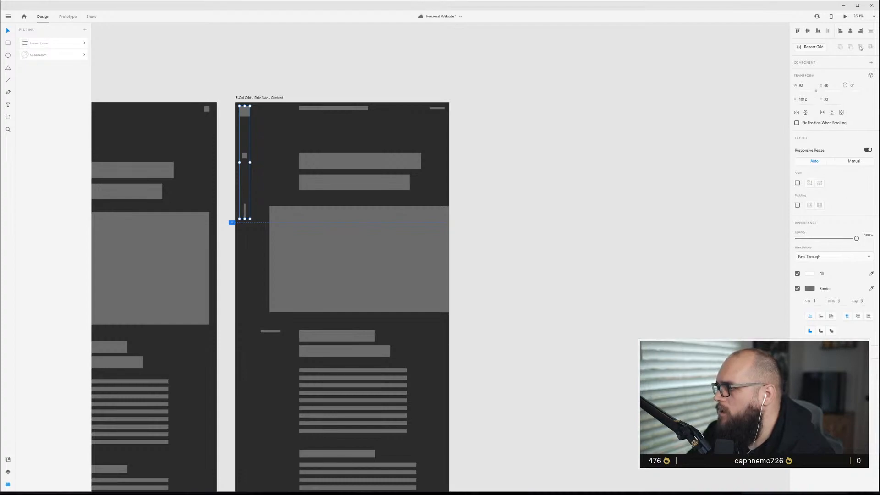
left_click(479, 138)
left_click(283, 98)
key("ctrl+Return")
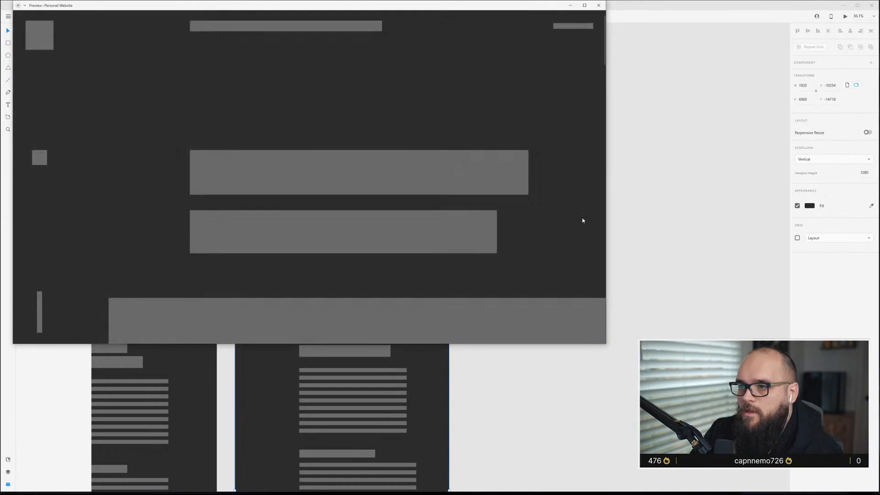
left_click_drag(424, 6, 536, 83)
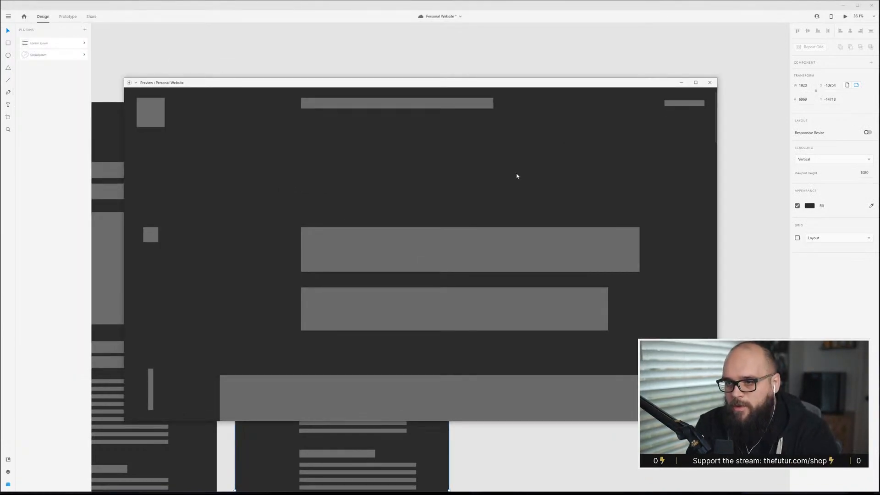
Scroll through the Side Nav artboard preview to review the layout.
scroll(508, 201, "down", 10)
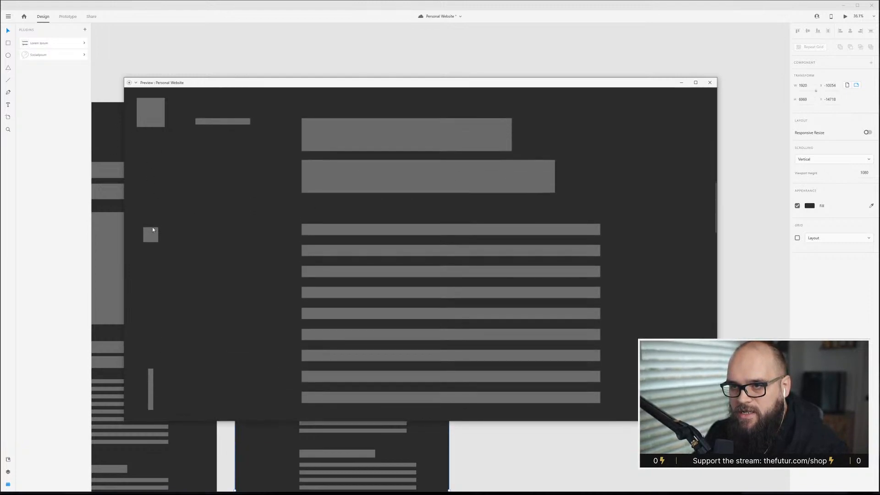
scroll(153, 230, "down", 2)
scroll(152, 230, "up", 3)
scroll(153, 230, "down", 2)
scroll(194, 163, "up", 2)
scroll(182, 179, "down", 2)
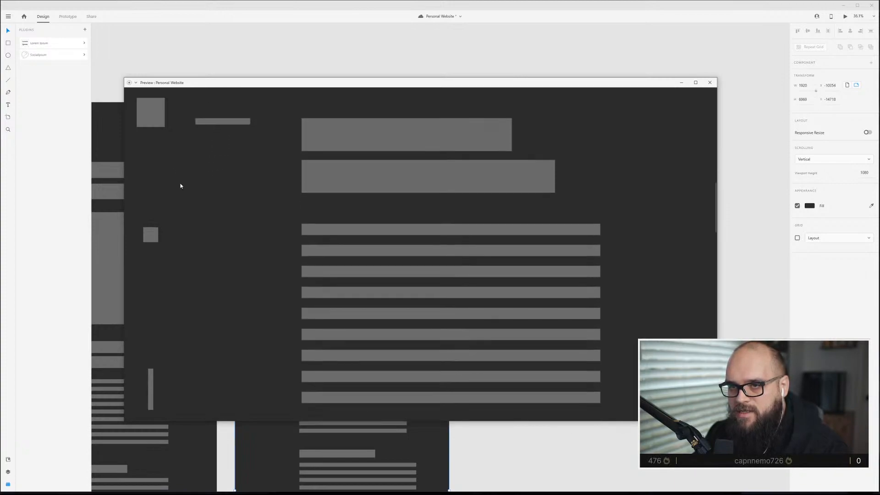
scroll(183, 179, "up", 1)
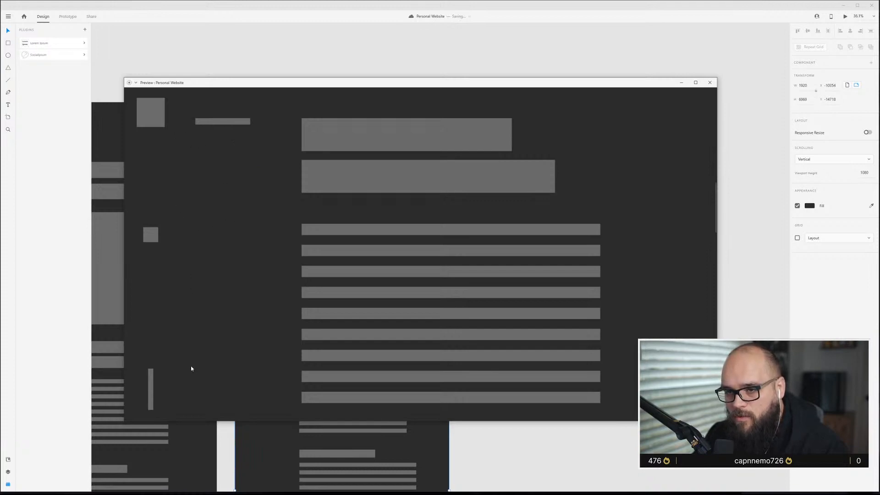
scroll(255, 218, "down", 5)
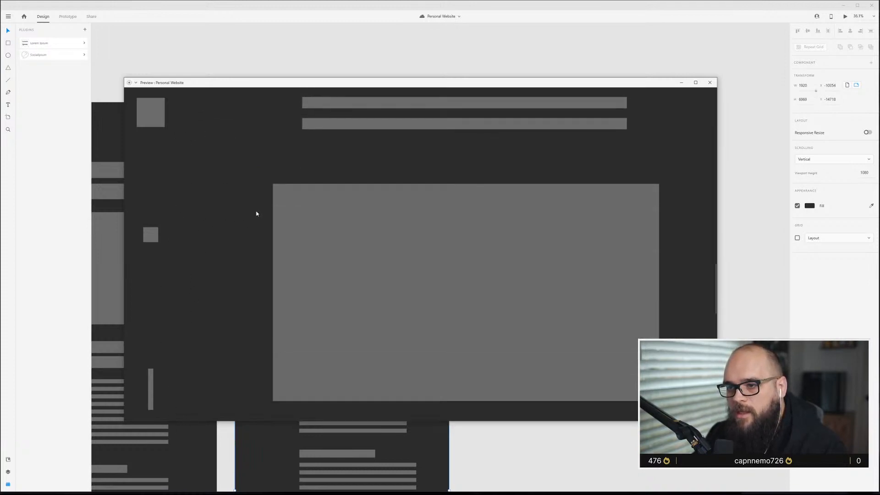
scroll(256, 213, "down", 5)
scroll(257, 213, "up", 1)
scroll(257, 213, "up", 1)
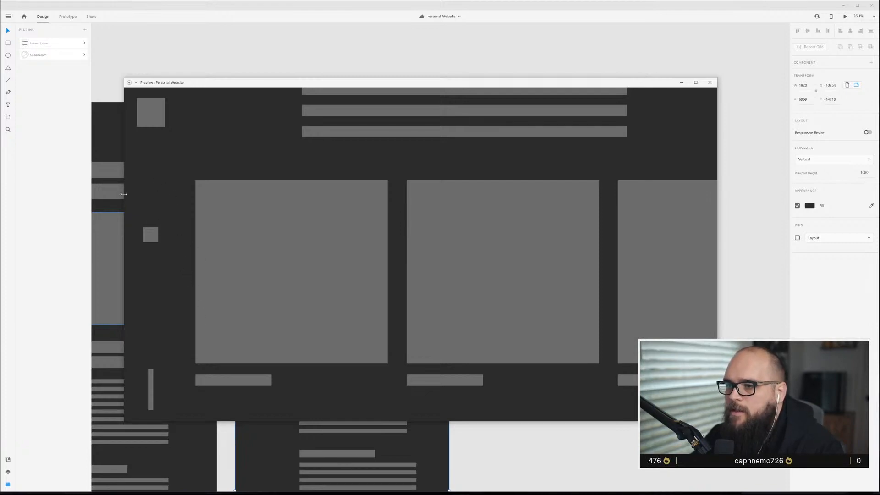
scroll(321, 261, "down", 2)
scroll(372, 261, "up", 5)
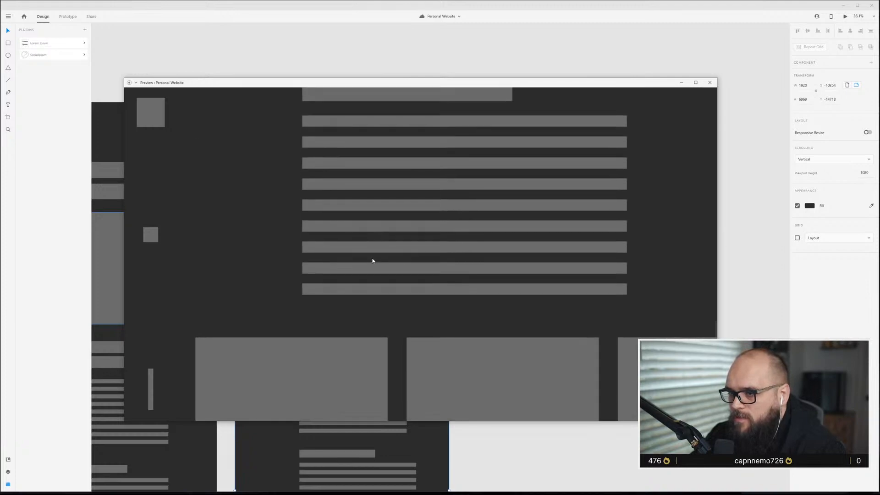
scroll(372, 260, "down", 5)
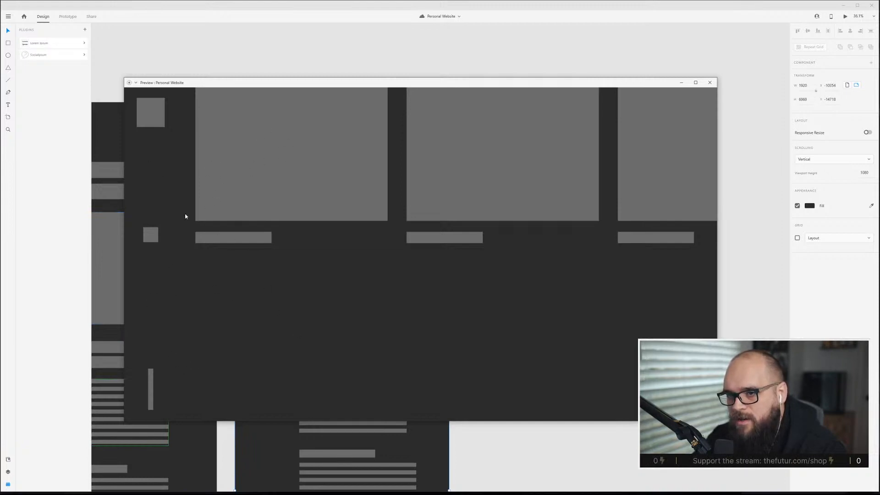
scroll(319, 251, "up", 3)
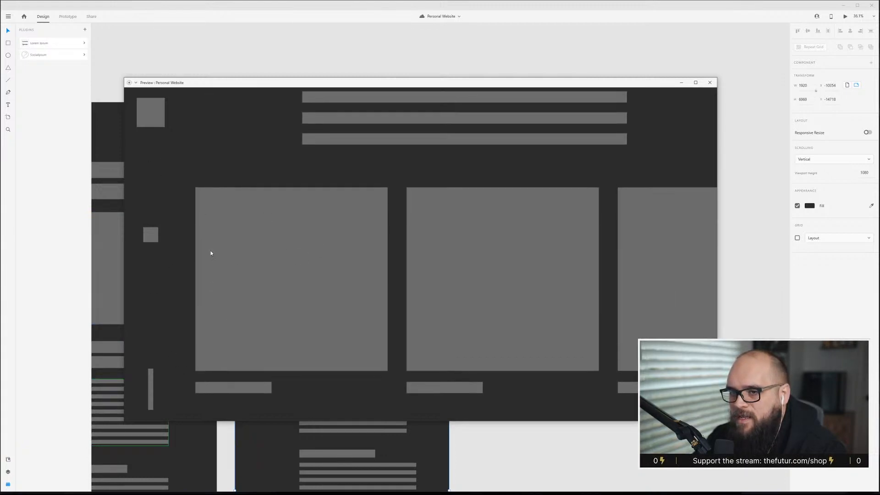
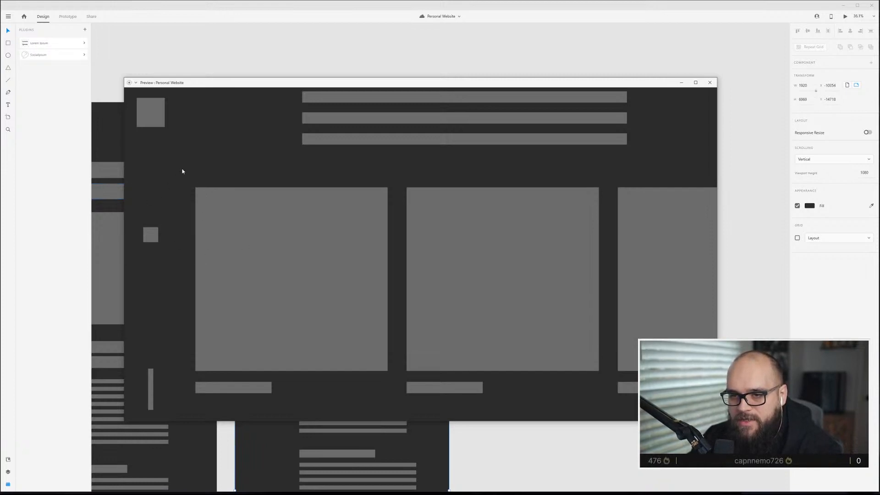
Scroll through the rest of the Side Nav preview, then close the preview window.
scroll(176, 278, "down", 2)
scroll(178, 275, "up", 4)
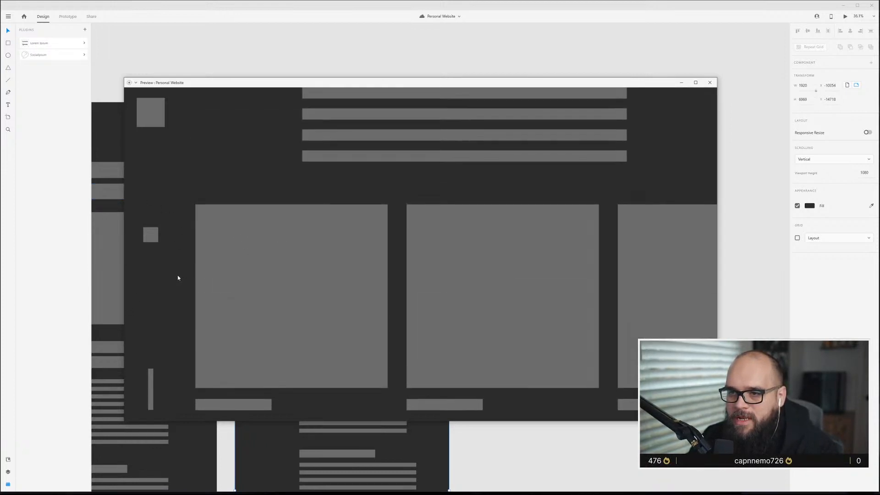
scroll(168, 264, "down", 3)
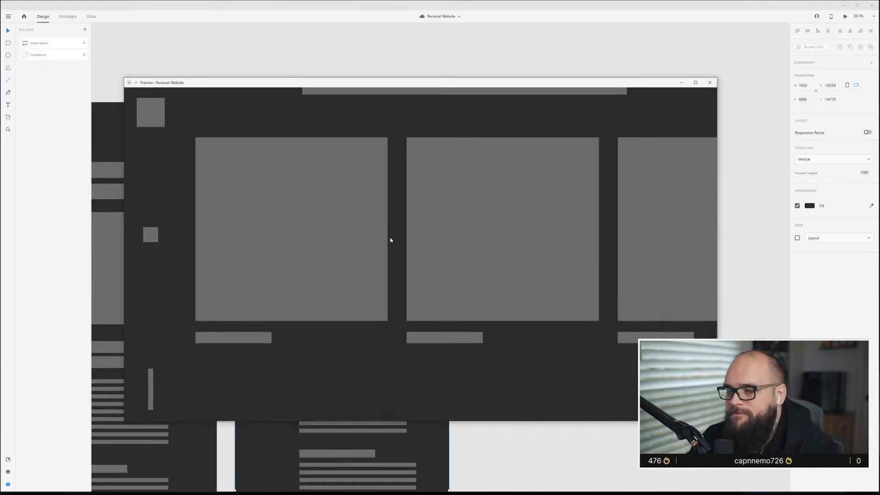
scroll(383, 245, "up", 3)
scroll(344, 348, "down", 2)
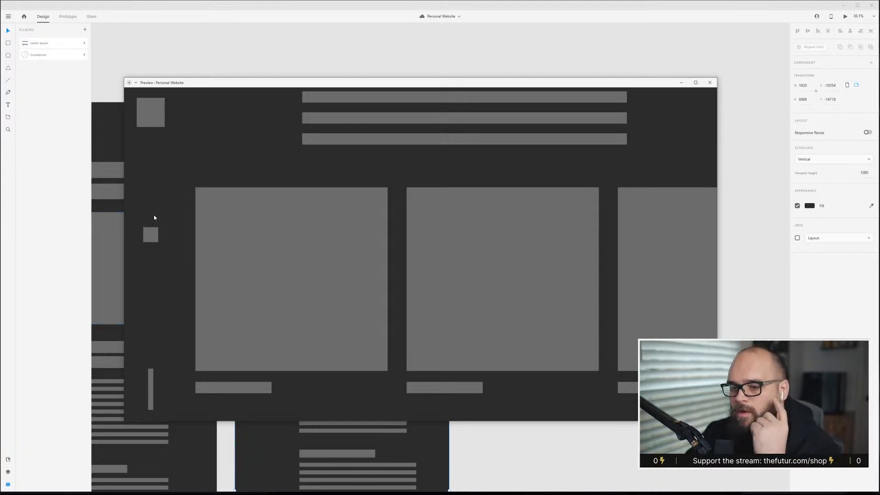
scroll(197, 257, "down", 10)
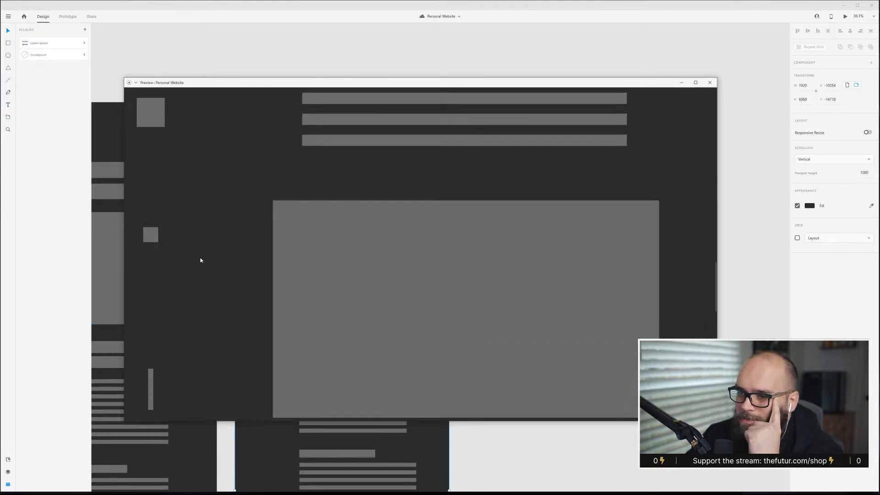
scroll(201, 260, "up", 10)
scroll(200, 261, "up", 1)
scroll(200, 258, "down", 3)
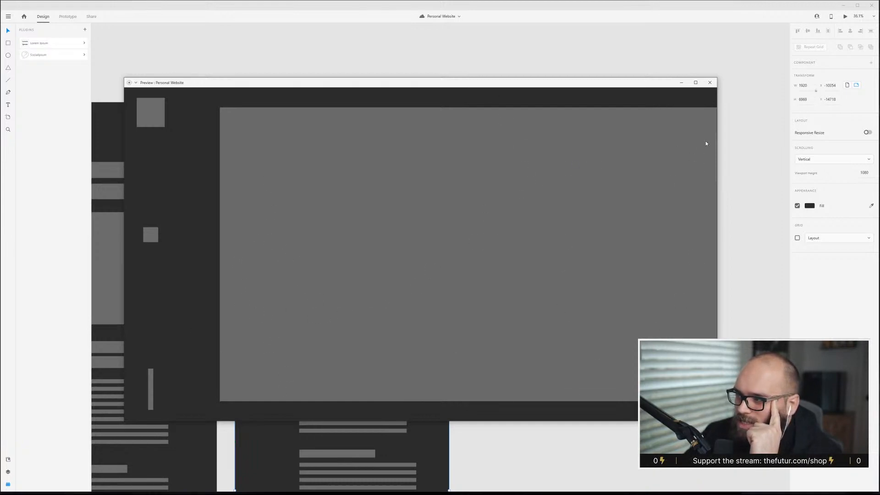
scroll(671, 146, "down", 10)
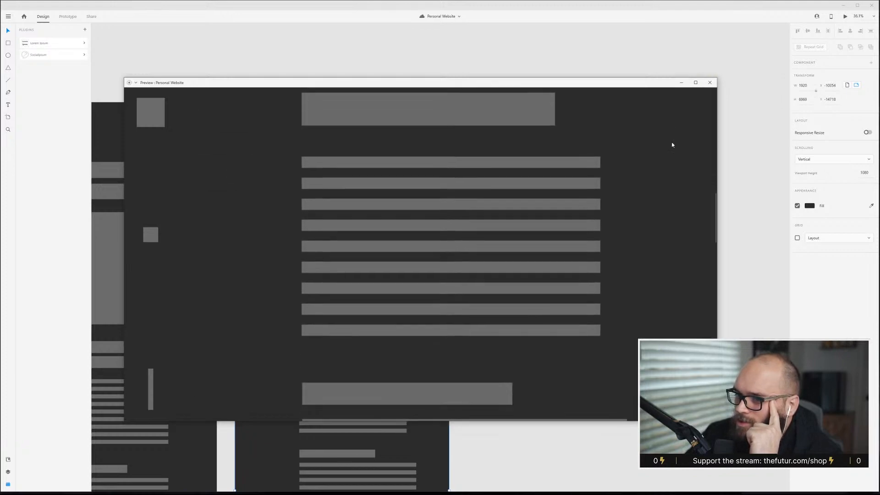
left_click(710, 82)
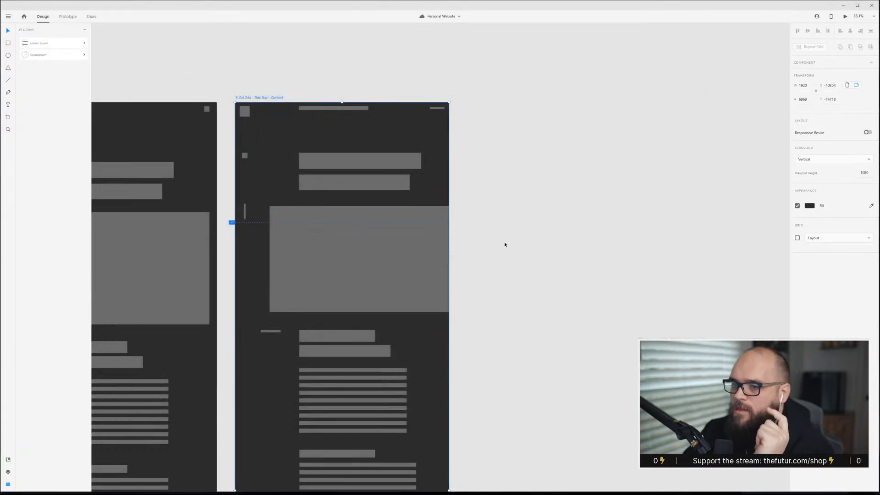
Extend the Side Nav content artboard downward to about the Top Nav artboard's height.
scroll(400, 287, "down", 1)
scroll(401, 288, "down", 10)
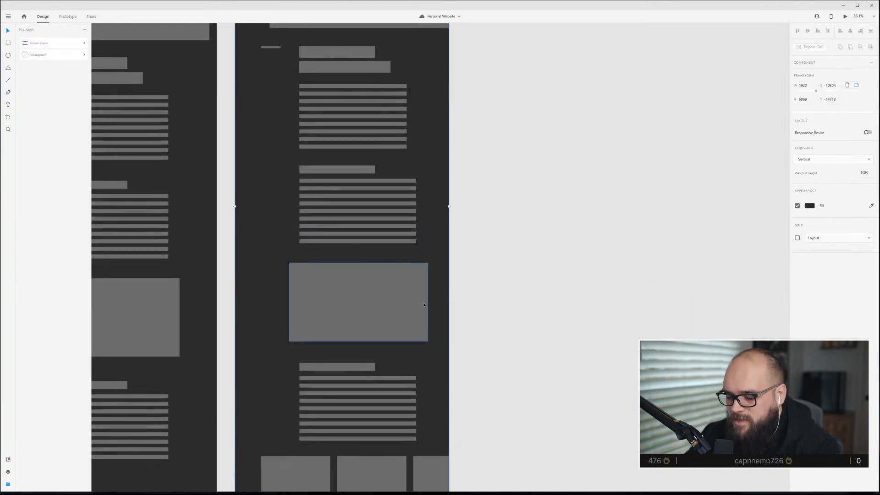
scroll(359, 311, "down", 5)
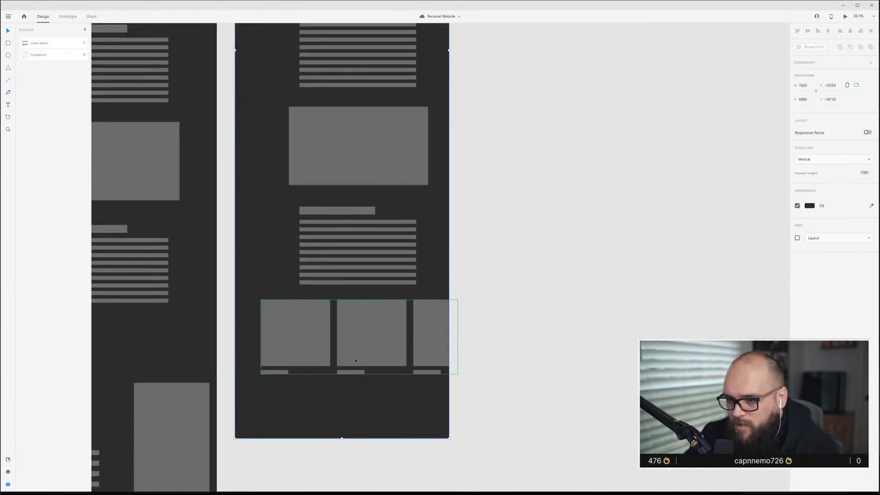
key("Escape")
scroll(340, 302, "down", 3)
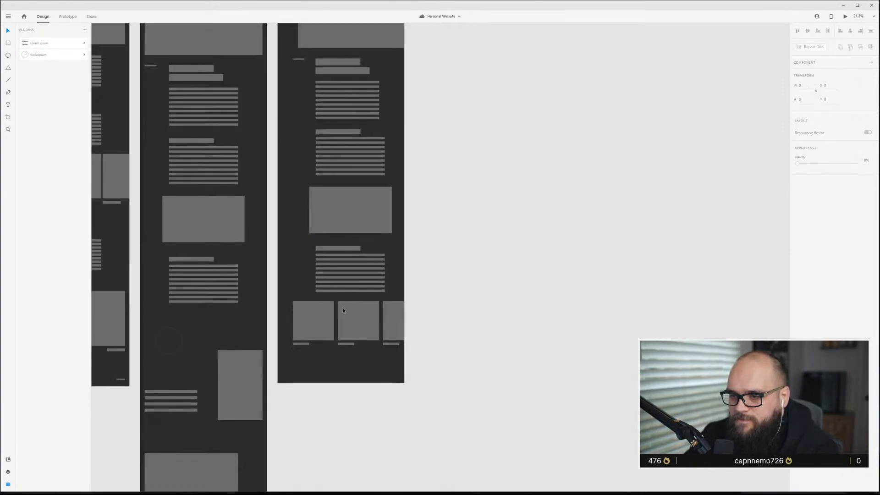
scroll(342, 308, "up", 1)
scroll(341, 319, "up", 5)
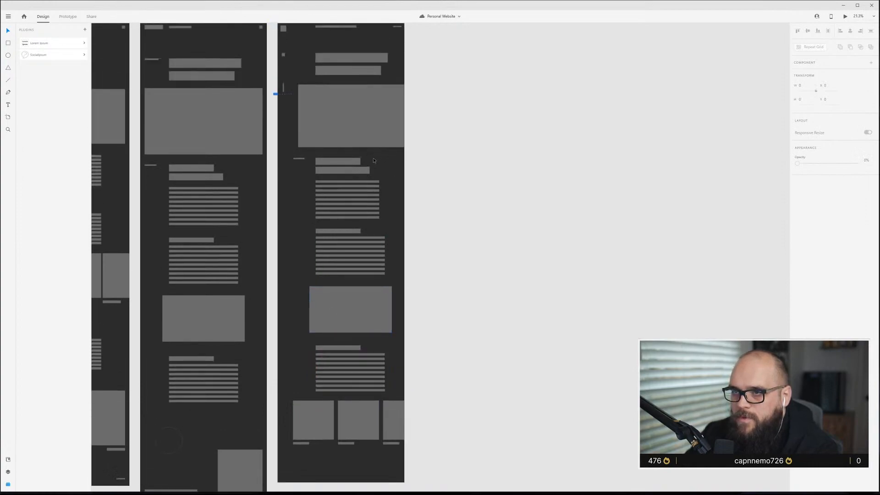
left_click(293, 75)
scroll(307, 212, "down", 9)
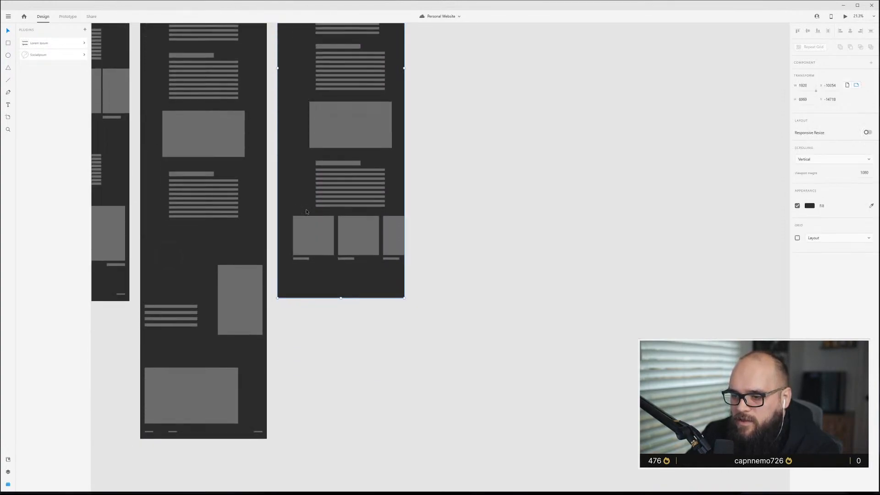
left_click_drag(344, 299, 326, 439)
Copy the tall image block from the Top Nav artboard into the Side Nav artboard and fit it to two grid columns.
left_click(206, 238)
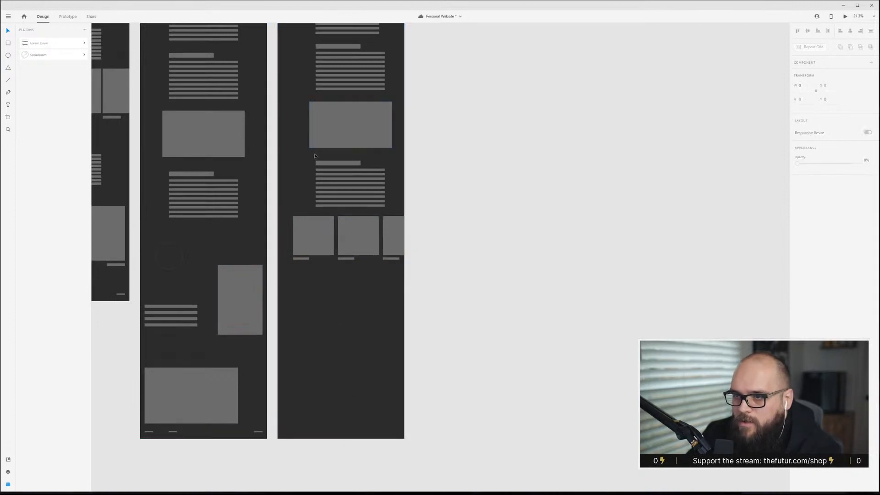
left_click(239, 280)
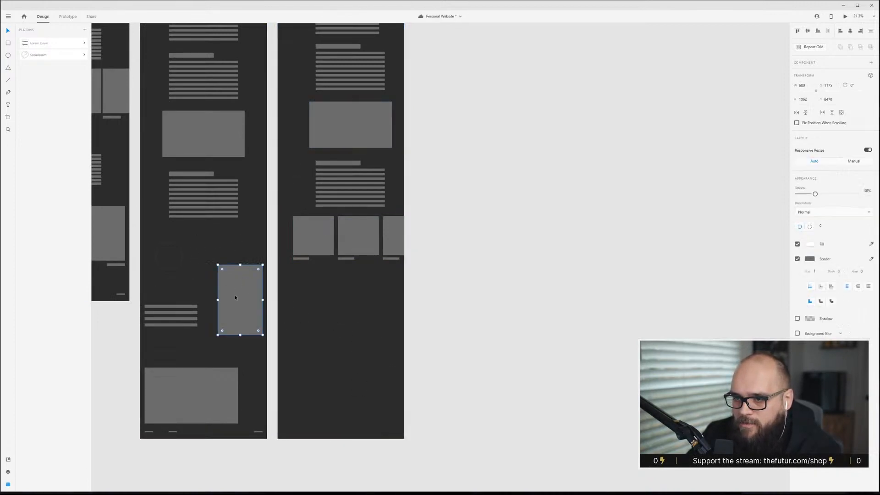
left_click_drag(238, 317, 321, 326)
scroll(346, 346, "up", 5)
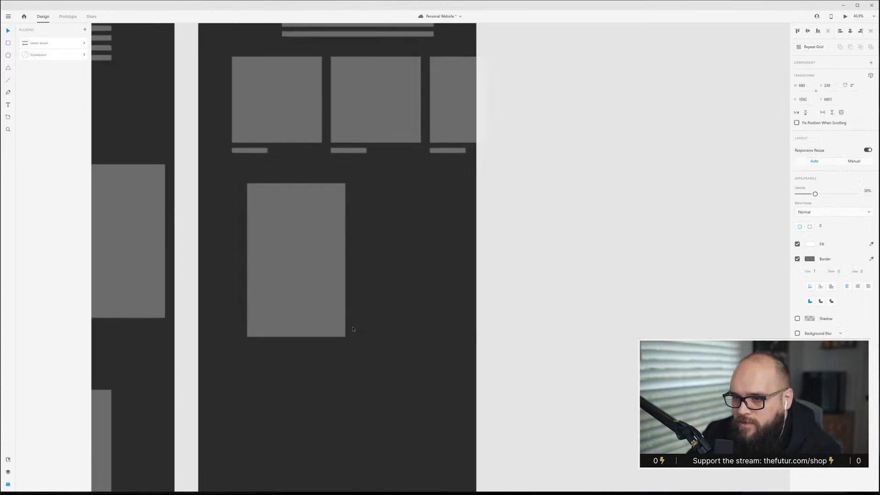
key("ctrl+shift+apostrophe")
left_click_drag(297, 245, 281, 279)
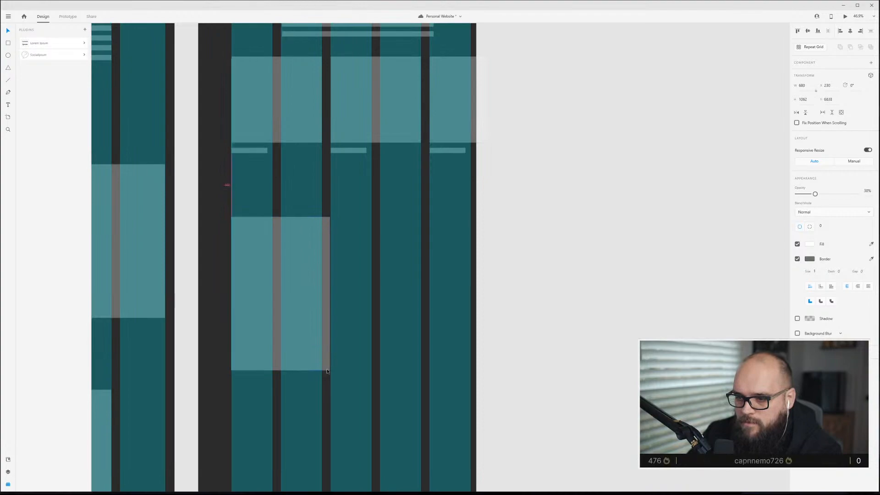
left_click_drag(326, 366, 322, 370)
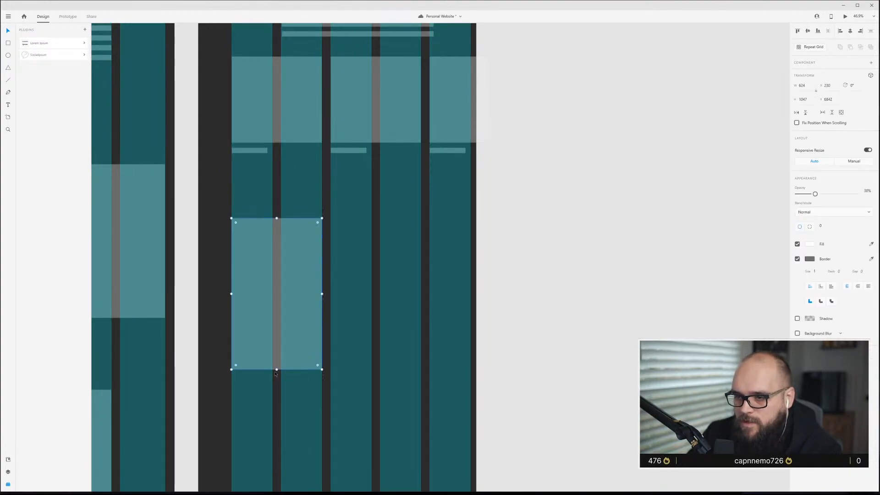
Copy the four-line text block from the Top Nav artboard into the Side Nav artboard beside the tall image.
scroll(194, 346, "down", 1)
scroll(195, 347, "down", 4)
scroll(179, 338, "left", 3)
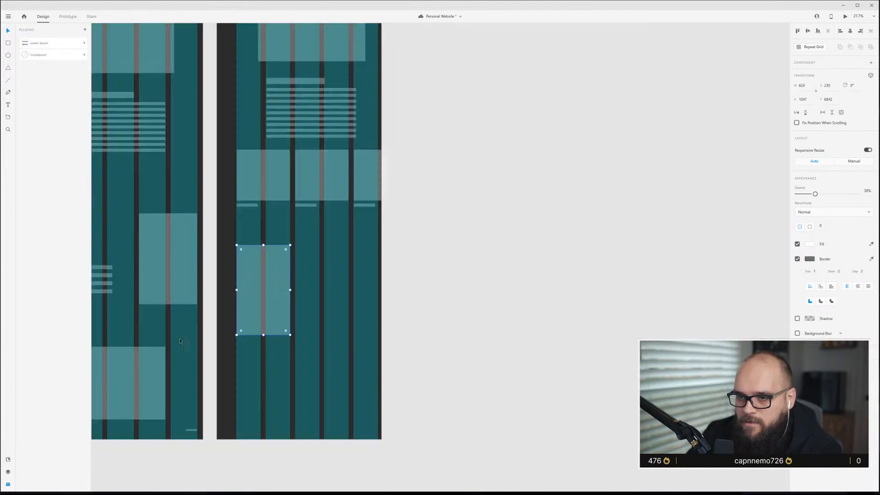
left_click(167, 268)
left_click_drag(167, 268, 429, 278, "alt")
key("Escape")
key("ctrl+shift+apostrophe")
scroll(419, 284, "up", 5)
key("ctrl+shift+apostrophe")
key("ctrl+shift+apostrophe")
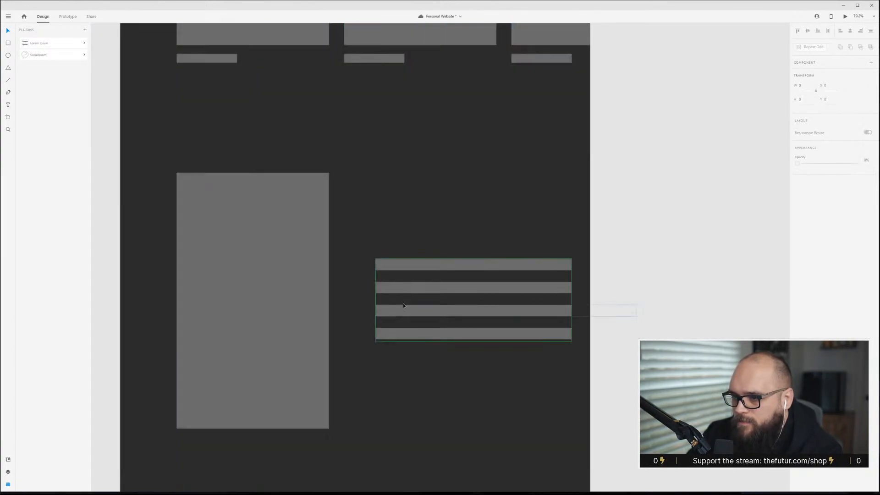
Ungroup the text lines' Repeat Grid and shorten each line to a different length, keeping them left-aligned.
left_click(406, 305)
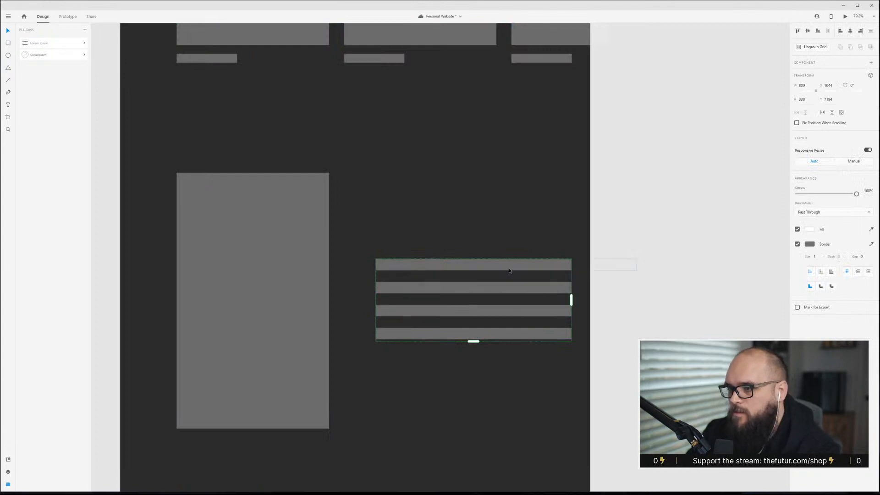
key("ctrl+shift+g")
left_click(566, 277)
left_click(583, 268)
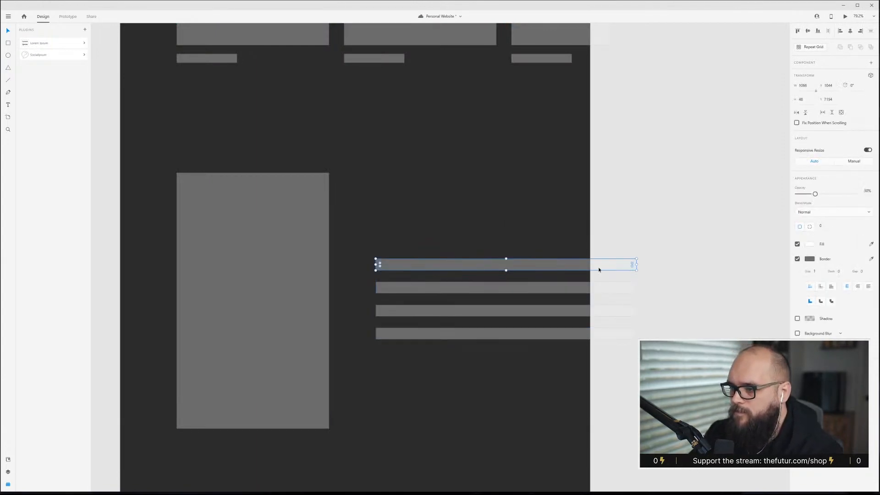
left_click_drag(637, 265, 529, 287)
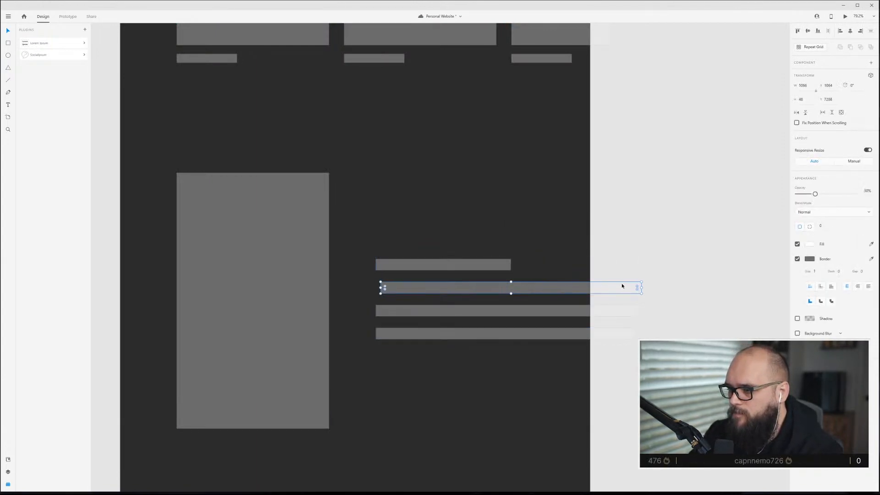
left_click_drag(642, 287, 521, 287)
left_click(541, 309)
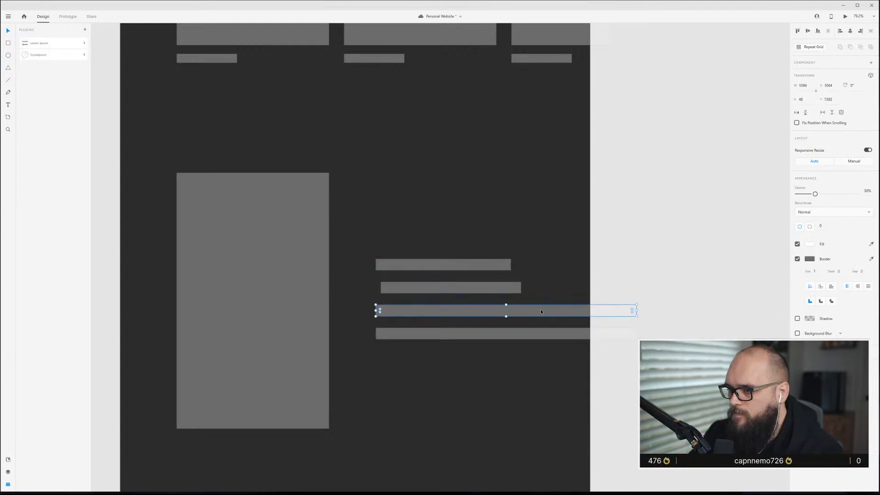
left_click_drag(637, 311, 502, 307)
left_click(595, 338)
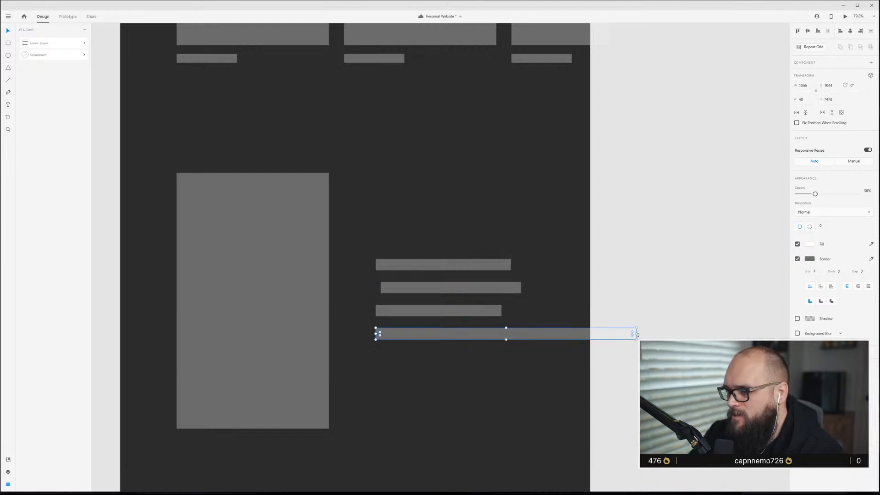
left_click_drag(637, 333, 512, 335)
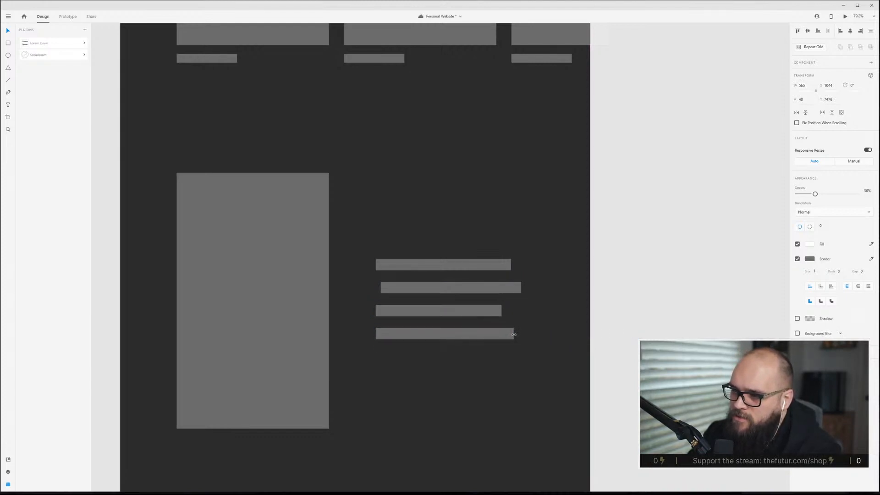
left_click(430, 288)
left_click_drag(430, 288, 425, 287)
Select all four lines, tighten their vertical spacing, and position the block beside the tall image.
left_click(392, 224)
left_click_drag(393, 225, 516, 396)
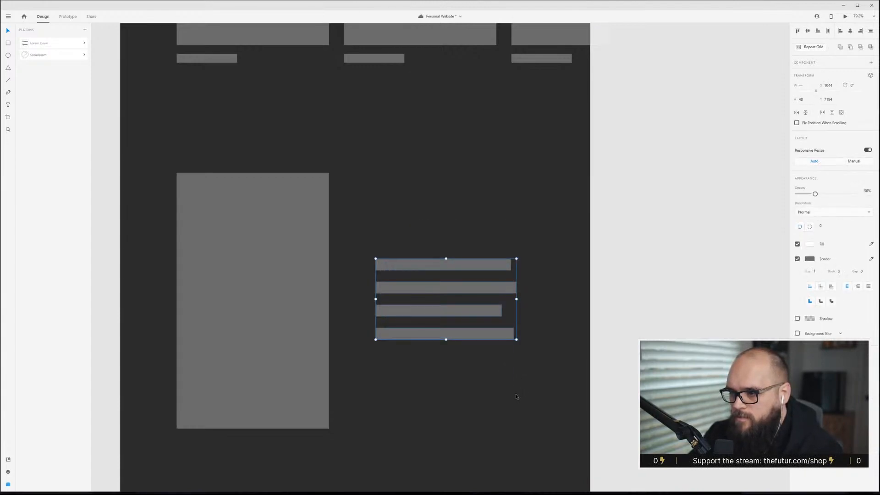
left_click_drag(476, 266, 520, 311)
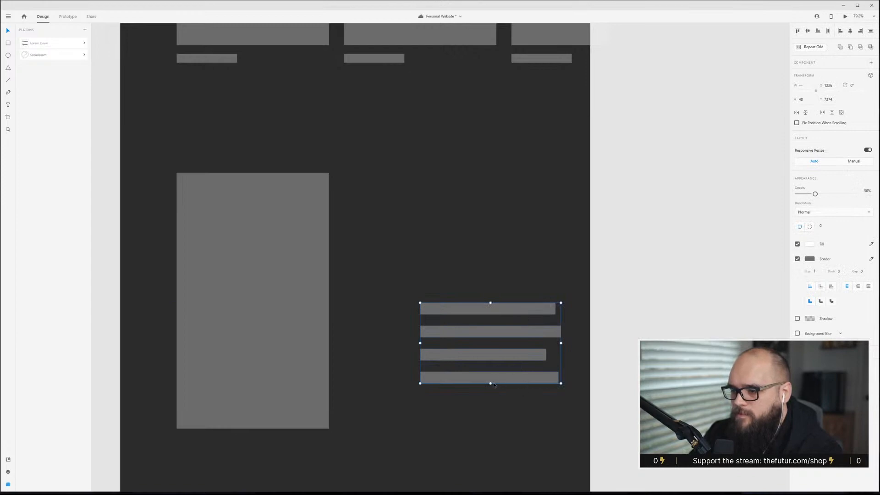
left_click_drag(491, 384, 491, 370)
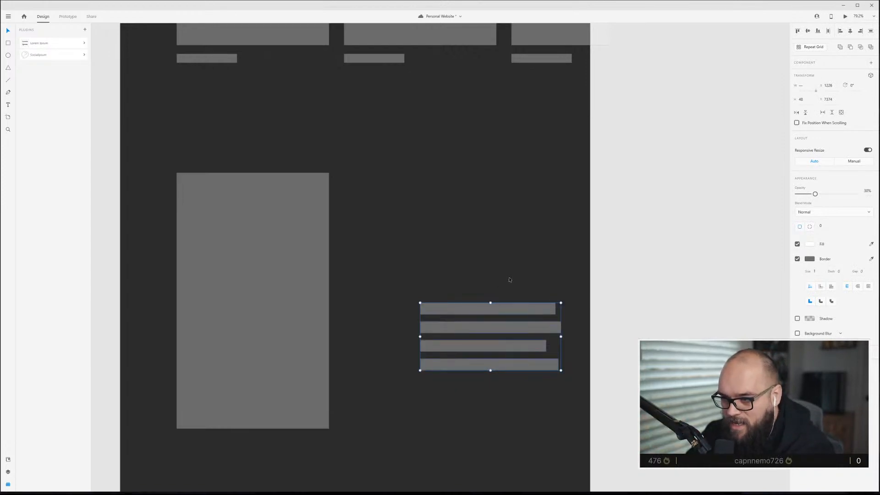
mouse_move(491, 372)
left_mouse_down()
mouse_move(491, 324)
mouse_move(481, 415)
mouse_move(480, 371)
left_mouse_up()
left_click(497, 240)
left_click_drag(491, 287, 519, 370)
mouse_move(518, 312)
left_mouse_down()
mouse_move(517, 330)
mouse_move(505, 323)
left_mouse_up()
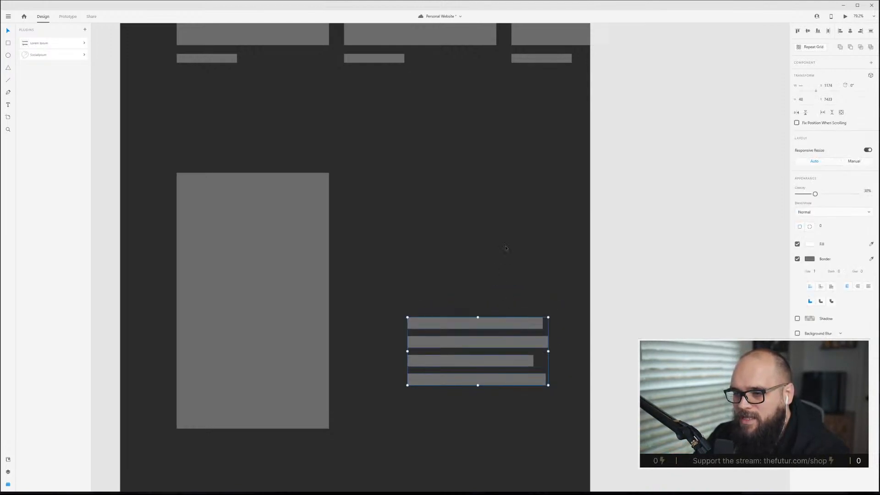
left_click(507, 257)
Copy the wide image block from the Top Nav artboard into the Side Nav artboard and align it to the grid columns.
scroll(533, 272, "down", 5)
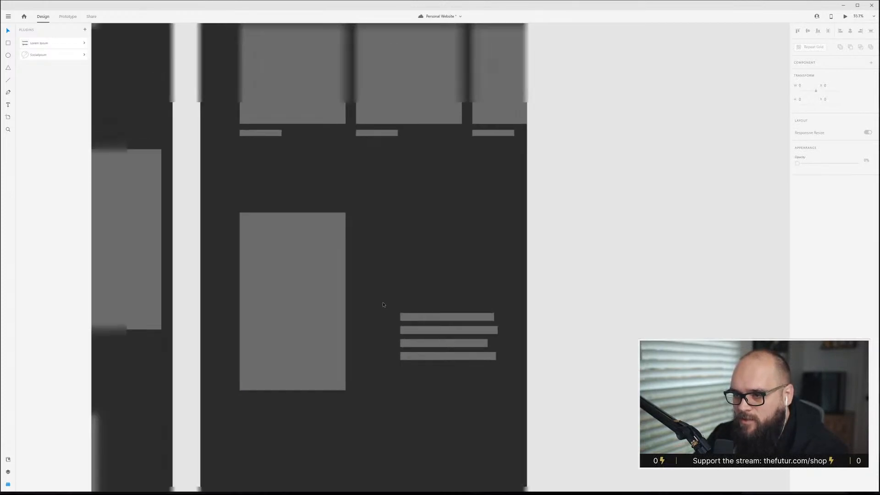
scroll(373, 346, "left", 5)
left_click_drag(265, 399, 623, 428)
scroll(582, 354, "down", 3)
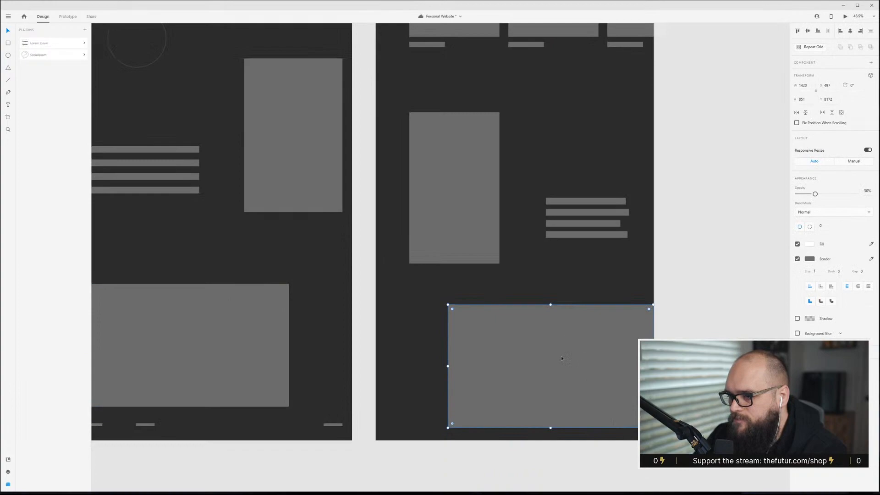
key("ctrl+shift+apostrophe")
mouse_move(448, 428)
left_mouse_down()
mouse_move(472, 408)
mouse_move(459, 421)
left_mouse_up()
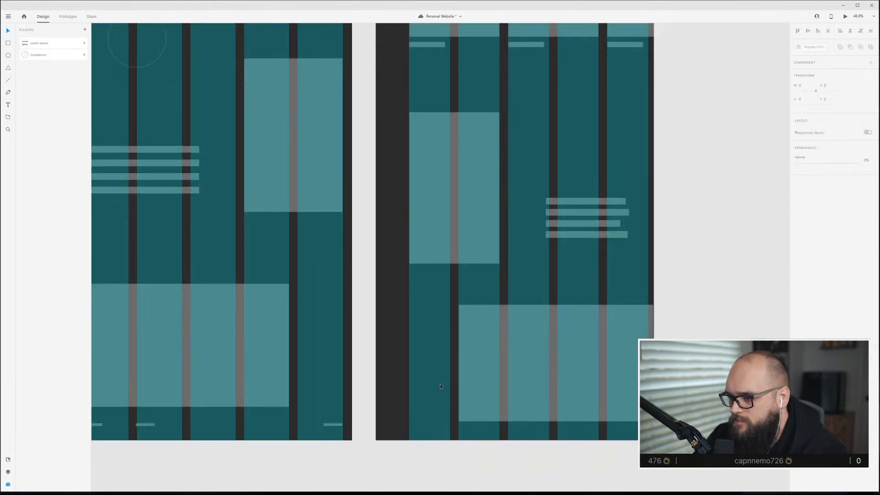
scroll(440, 387, "down", 1)
left_click_drag(571, 326, 572, 334)
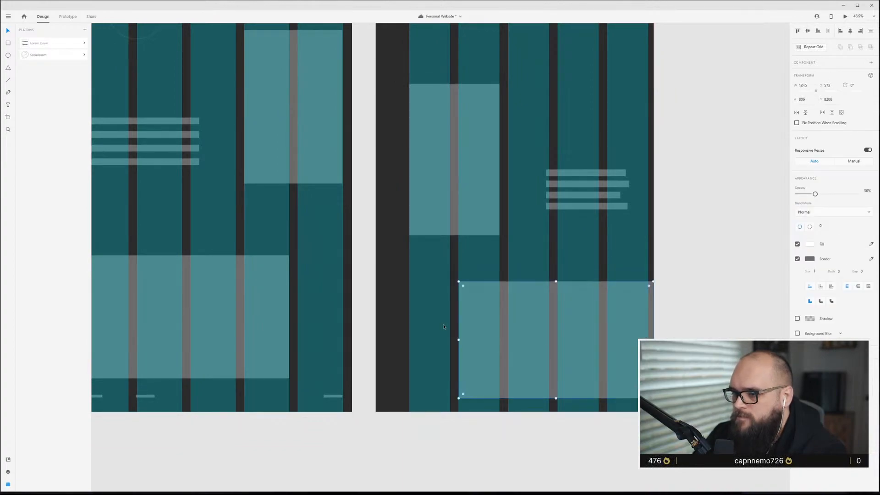
left_click(443, 325)
Review the Side Nav artboard's lower section with the layout grid toggled on and off.
key("ctrl+shift+apostrophe")
scroll(445, 324, "up", 5)
key("ctrl+shift+apostrophe")
key("ctrl+shift+apostrophe")
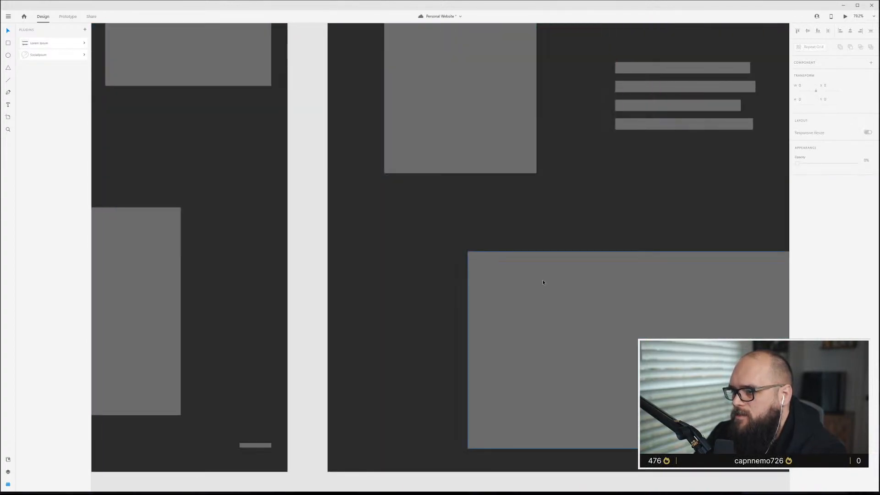
scroll(544, 282, "down", 5)
scroll(544, 273, "up", 6)
scroll(545, 274, "down", 4)
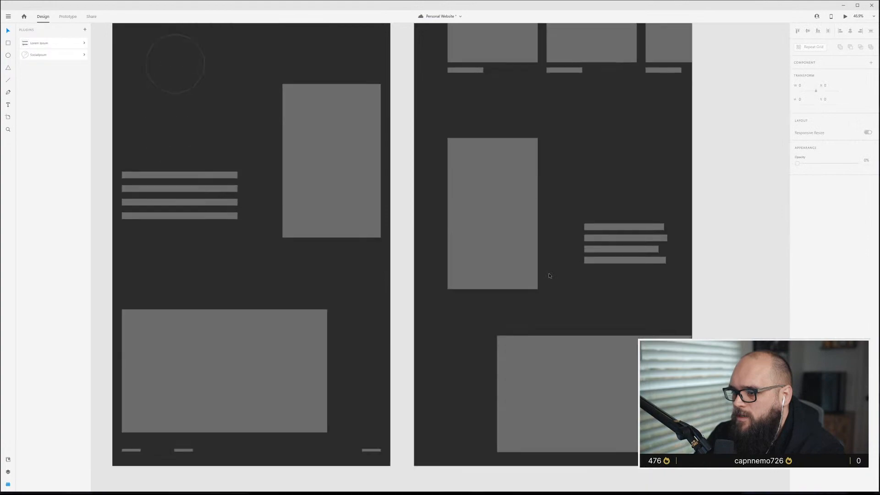
Place a Repeat Grid of two small squares near the bottom-left of the Side Nav artboard, beside the wide image.
scroll(549, 275, "up", 5)
left_click(507, 191)
left_click_drag(527, 200, 507, 339)
scroll(508, 339, "down", 3)
left_click_drag(541, 119, 450, 365)
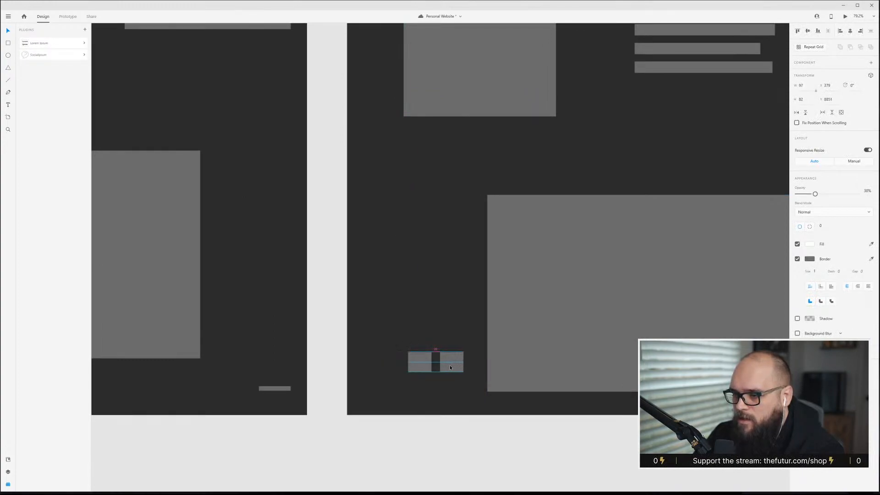
left_click_drag(404, 334, 457, 361)
left_click(453, 328)
left_click_drag(457, 360, 457, 381)
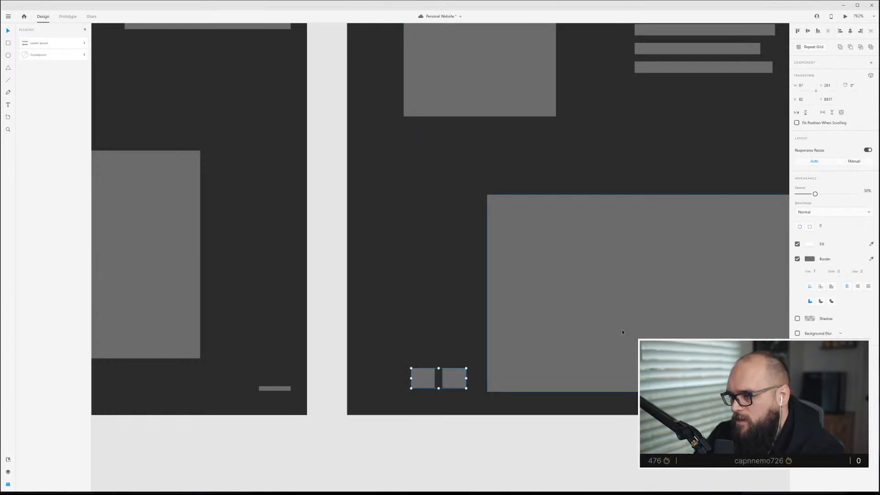
left_click(423, 275)
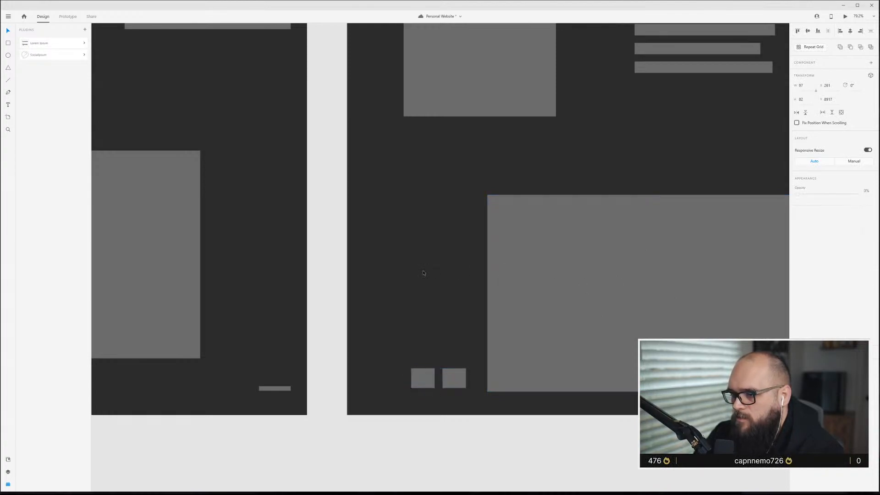
Move one small square onto the wide image's upper-left corner and rotate it at an angle.
scroll(626, 302, "down", 4)
scroll(616, 302, "right", 3)
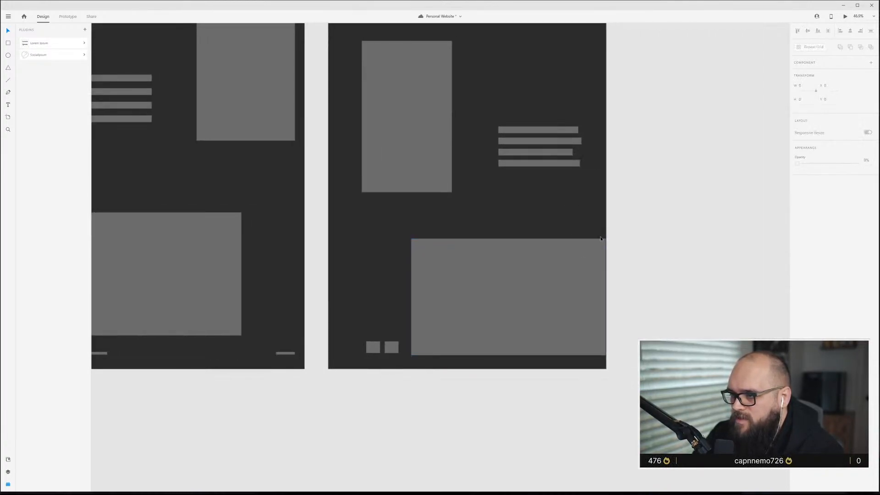
scroll(533, 316, "up", 3)
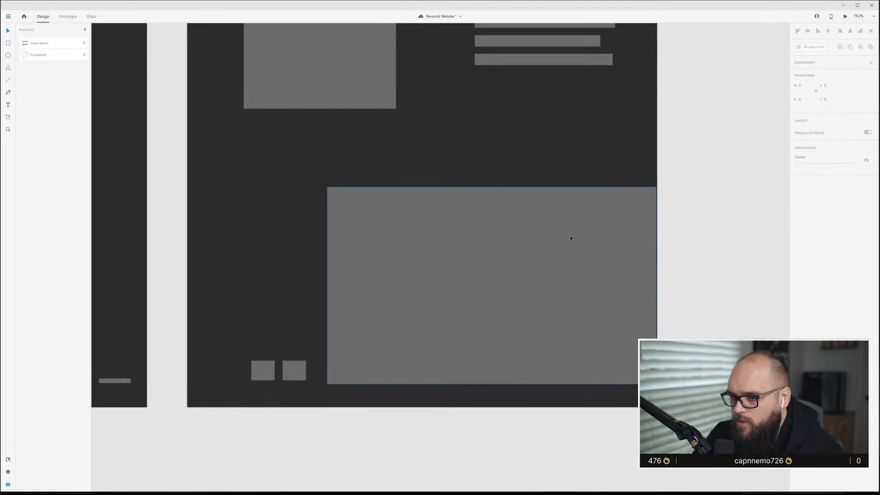
left_click(463, 255)
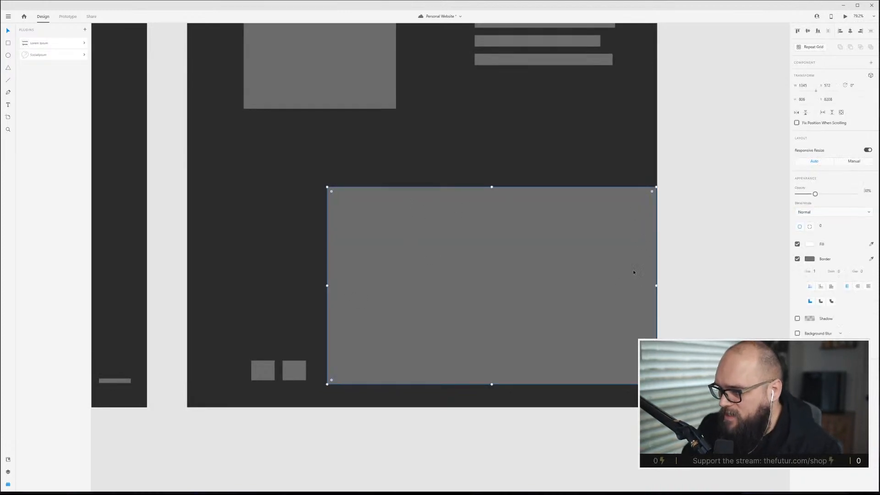
scroll(642, 239, "up", 10)
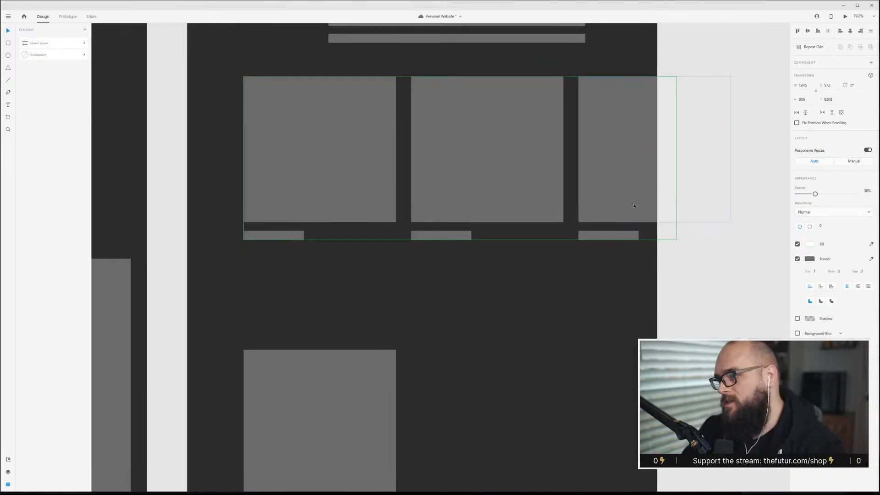
scroll(640, 207, "down", 10)
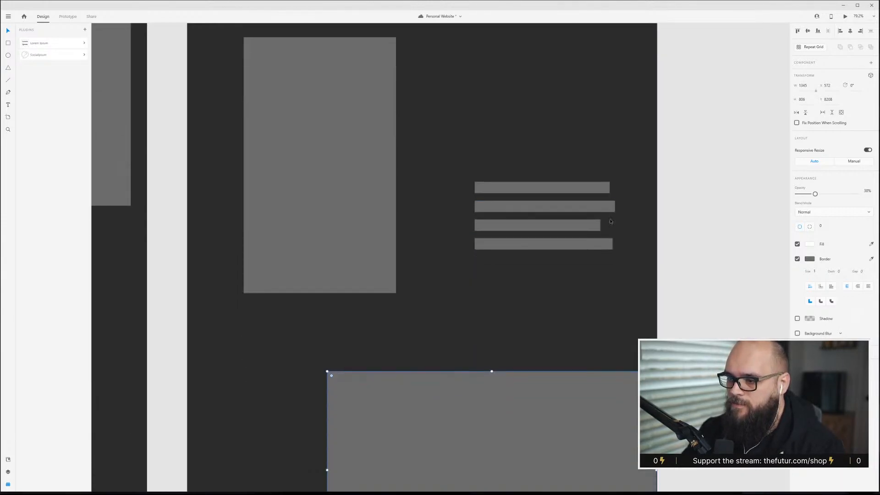
scroll(499, 213, "down", 2)
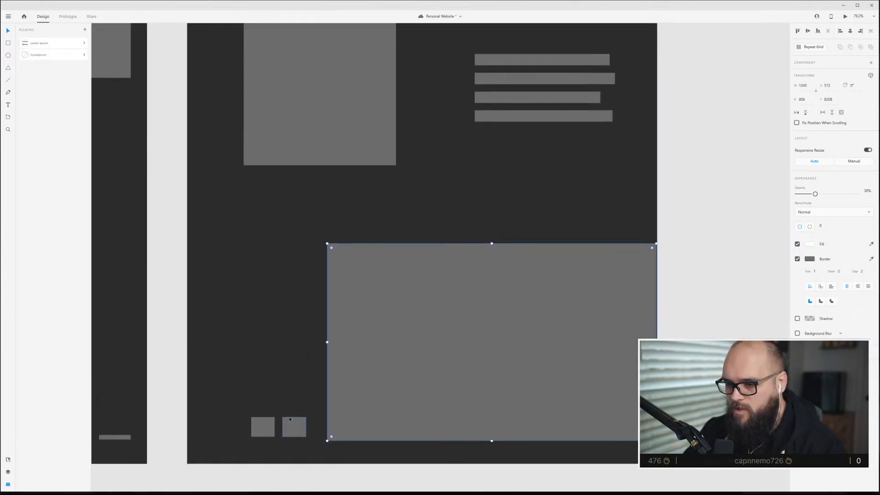
left_click(302, 392)
left_click_drag(257, 427, 386, 216)
left_click_drag(403, 208, 411, 233)
key("Escape")
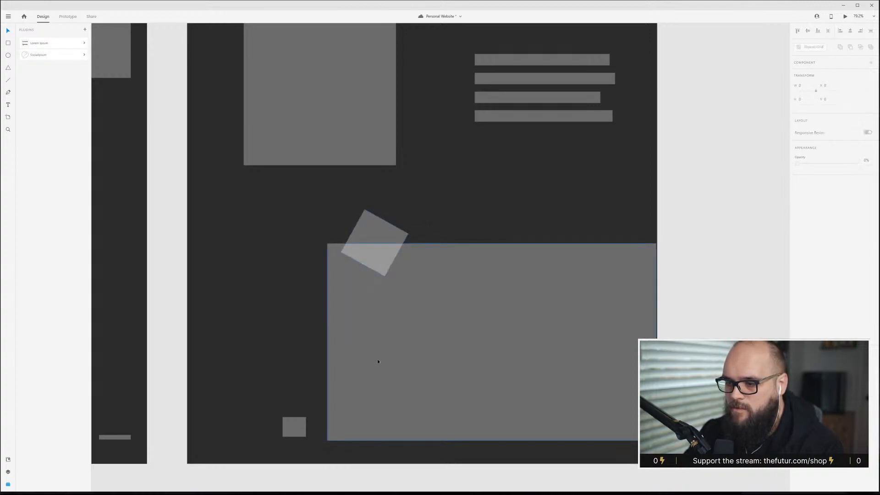
Lengthen the Side Nav artboard slightly by extending its bottom edge.
scroll(373, 349, "down", 3)
scroll(374, 350, "up", 3)
scroll(373, 352, "down", 3)
scroll(370, 346, "up", 3)
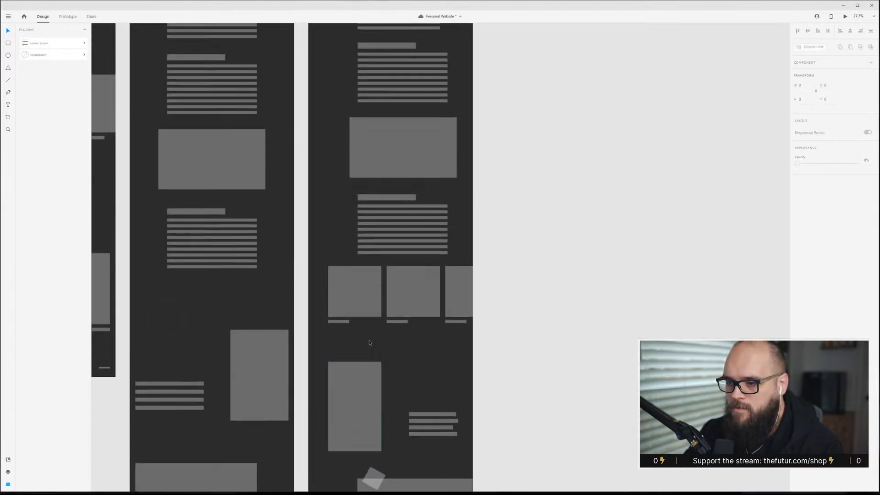
scroll(328, 89, "up", 1)
scroll(327, 89, "down", 5)
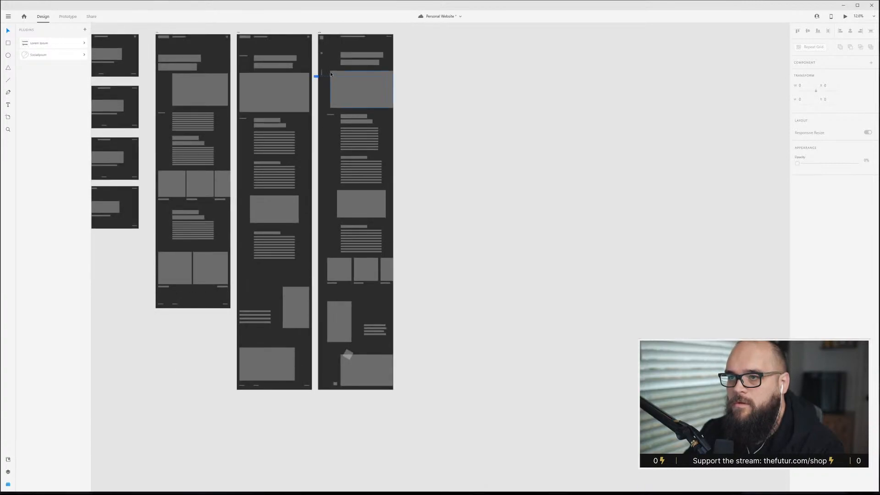
left_click(320, 91)
scroll(364, 391, "down", 3)
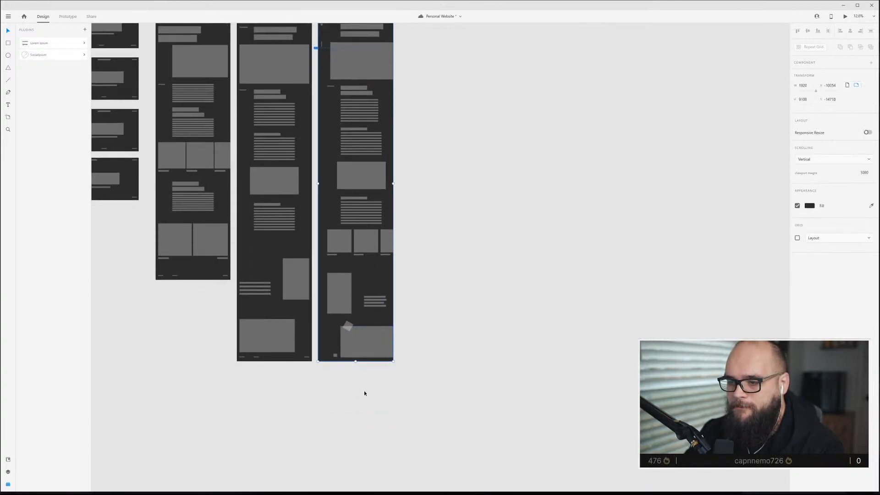
left_click_drag(357, 366, 357, 376)
scroll(355, 370, "up", 5)
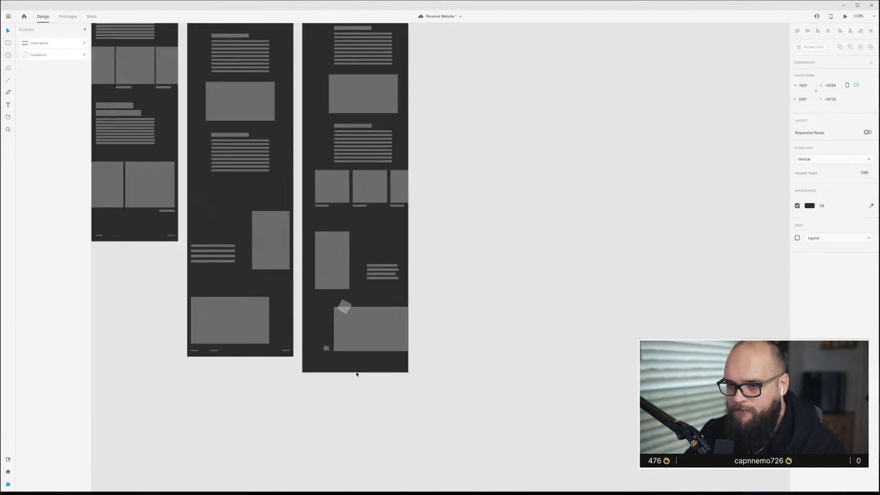
Copy the footer links from the Top Nav artboard into the bottom of the Side Nav artboard and show the layout grid.
scroll(190, 346, "left", 3)
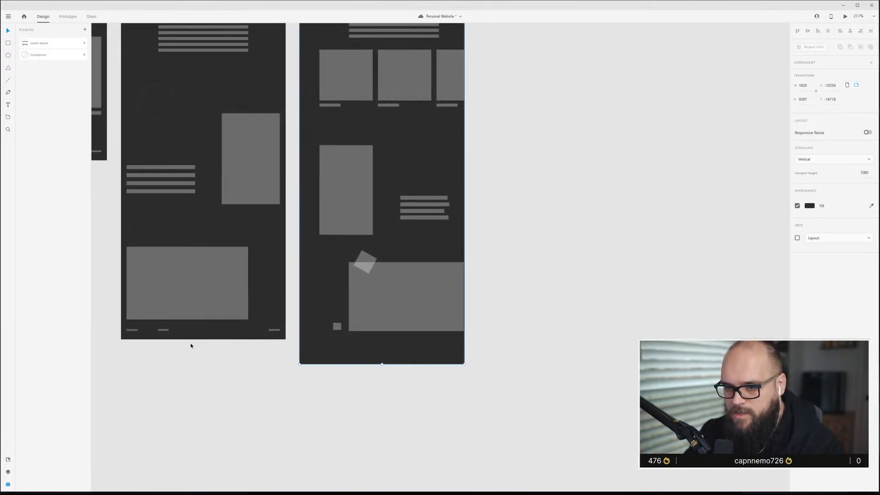
left_click_drag(132, 337, 312, 350)
key("ctrl+shift+apostrophe")
scroll(325, 364, "up", 5)
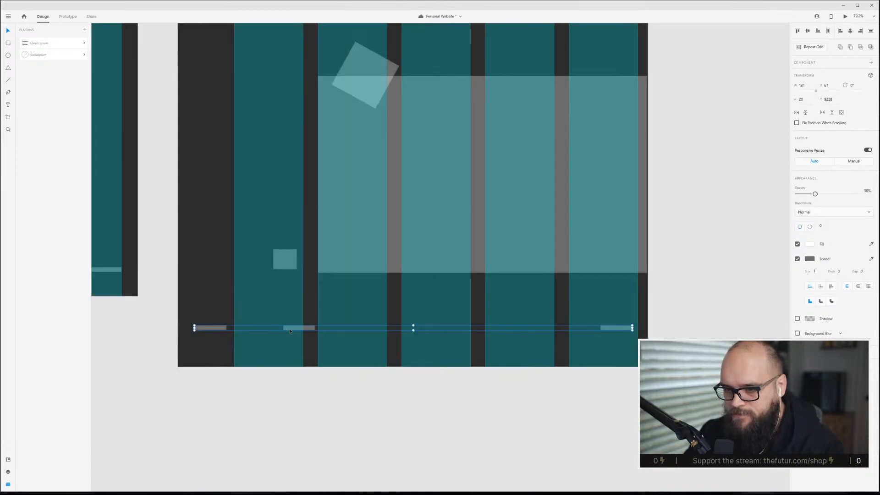
Shift the footer links so they start at the first content column, then hide the layout grid.
left_click_drag(222, 330, 312, 330)
left_click(622, 331)
left_click(622, 331)
double_click(619, 328)
left_click_drag(238, 307, 620, 343)
left_click(598, 319)
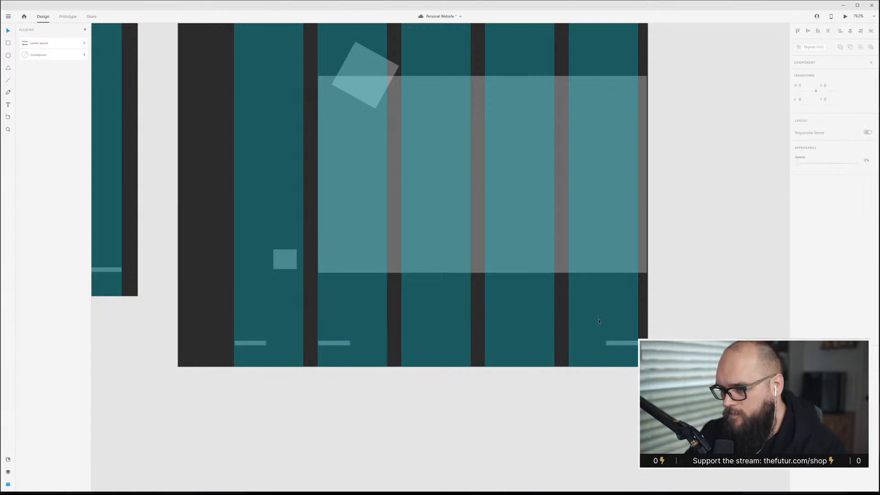
scroll(352, 327, "down", 2)
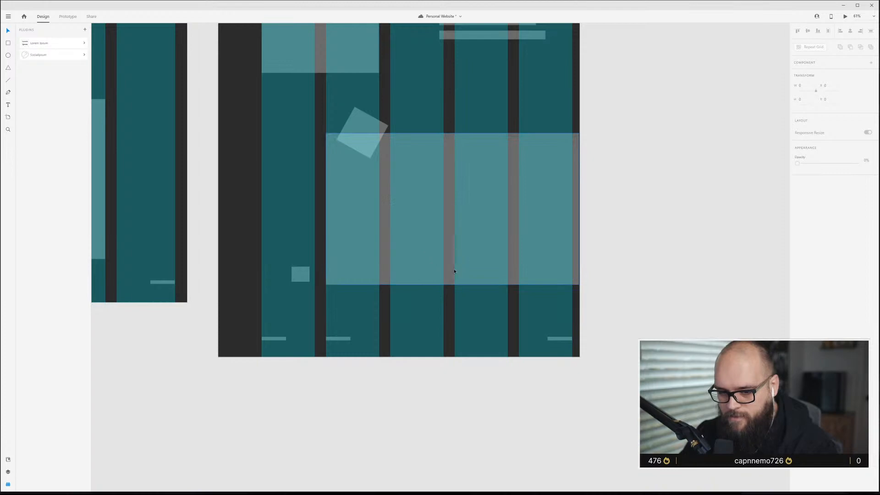
scroll(501, 288, "up", 4)
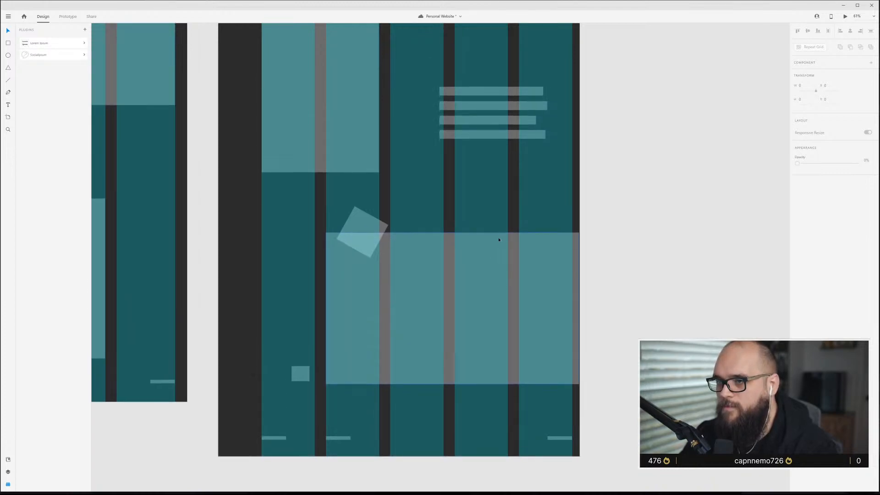
scroll(513, 146, "up", 4)
key("ctrl+shift+apostrophe")
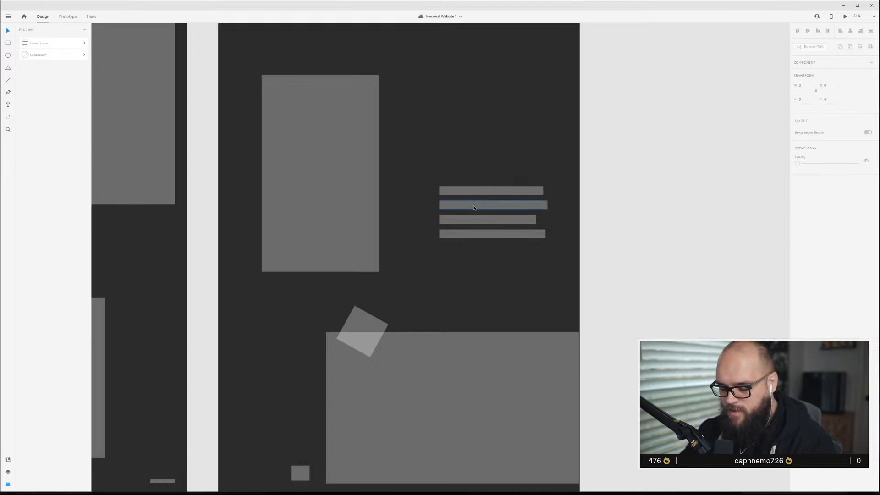
Select the Side Nav artboard and open it in a preview window.
scroll(436, 190, "up", 5)
scroll(433, 195, "down", 6)
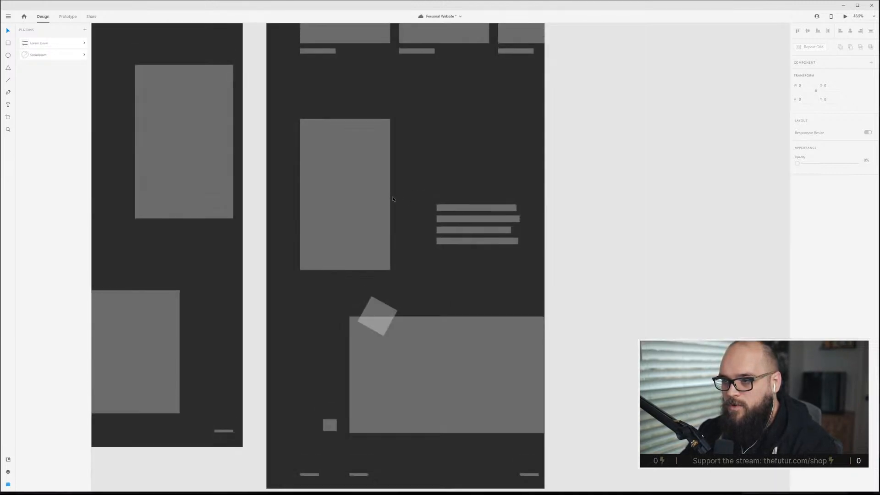
scroll(393, 200, "up", 6)
scroll(392, 200, "up", 10)
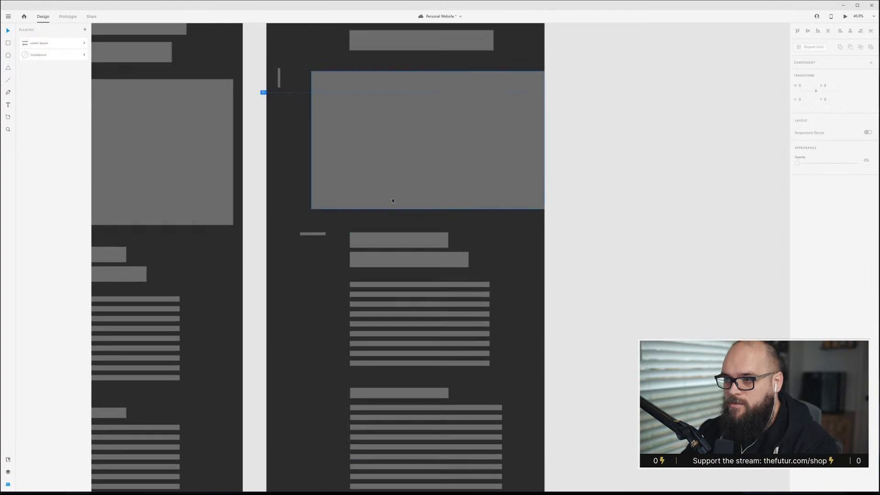
scroll(392, 202, "up", 3)
left_click(394, 200)
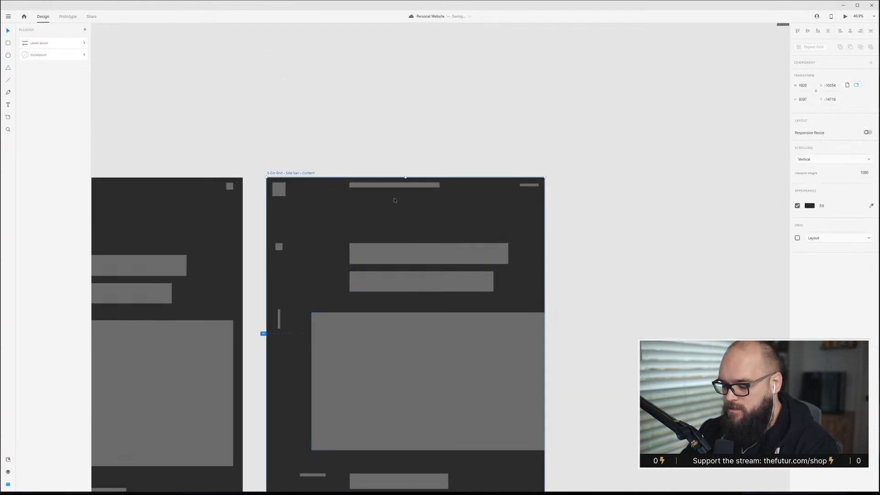
key("ctrl+Return")
left_click_drag(416, 6, 538, 142)
Scroll through the whole Side Nav preview to review the layout, then close the preview.
scroll(470, 191, "down", 6)
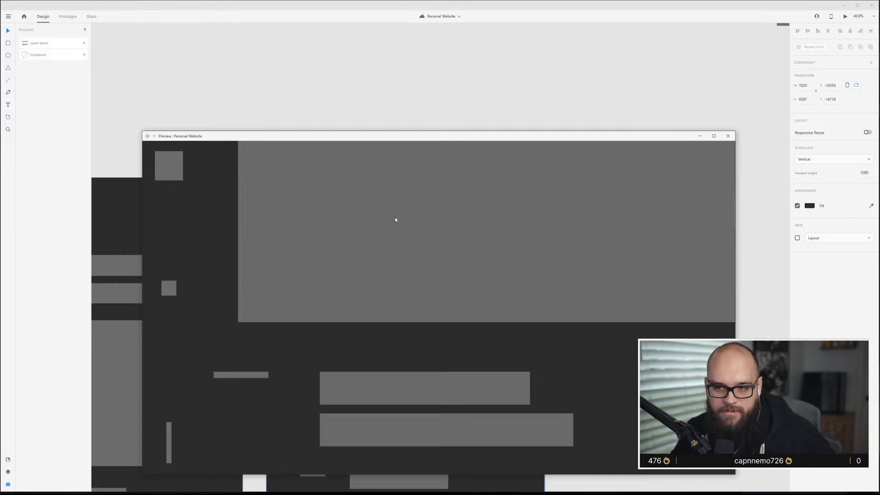
scroll(395, 220, "down", 5)
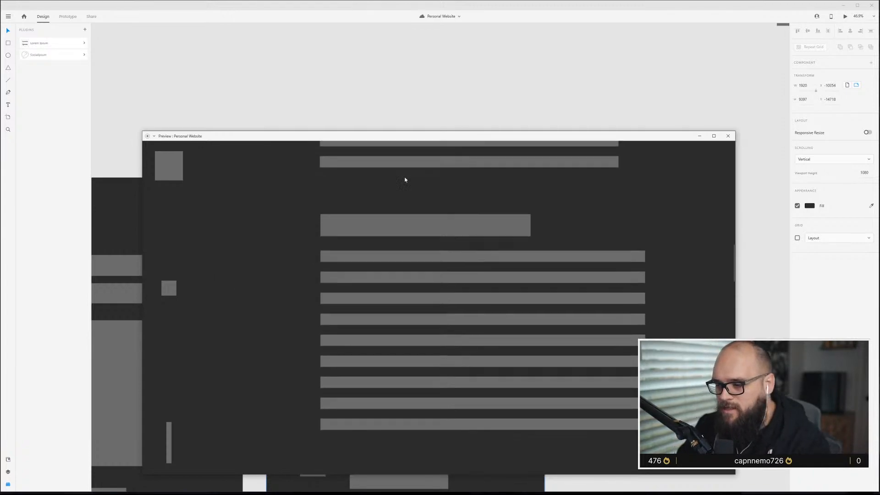
scroll(405, 177, "down", 5)
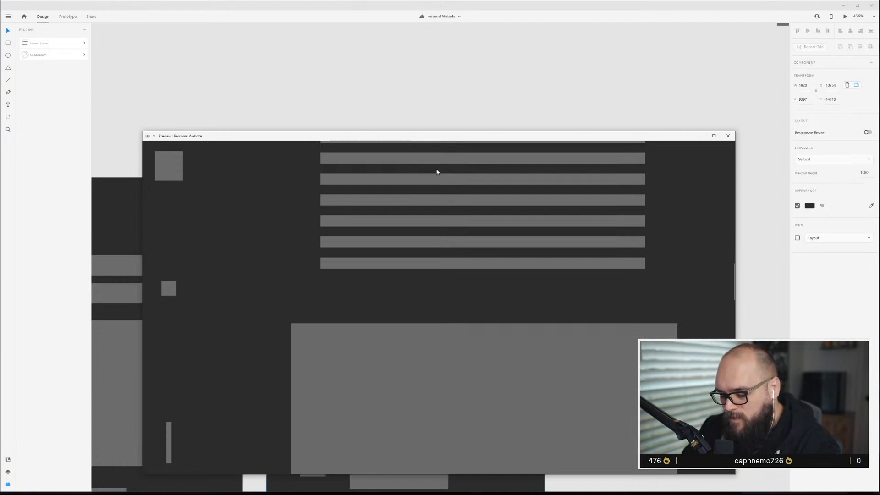
scroll(436, 171, "down", 10)
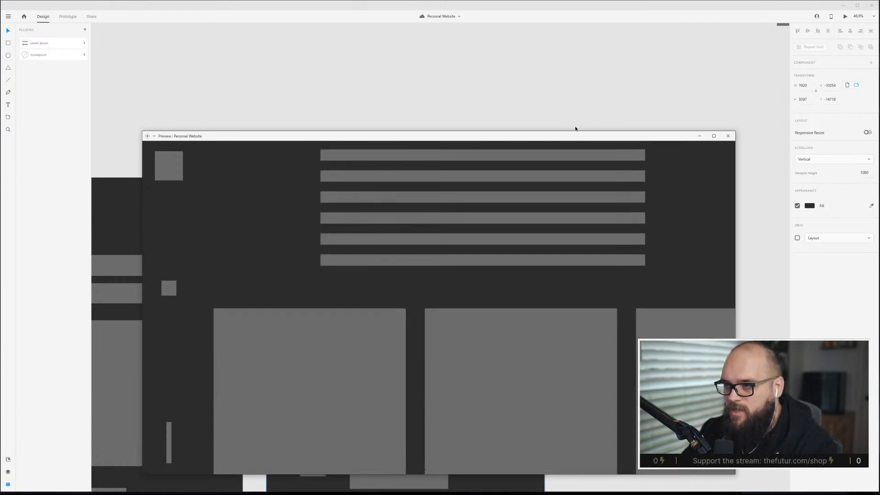
left_click_drag(576, 129, 596, 73)
scroll(582, 168, "down", 10)
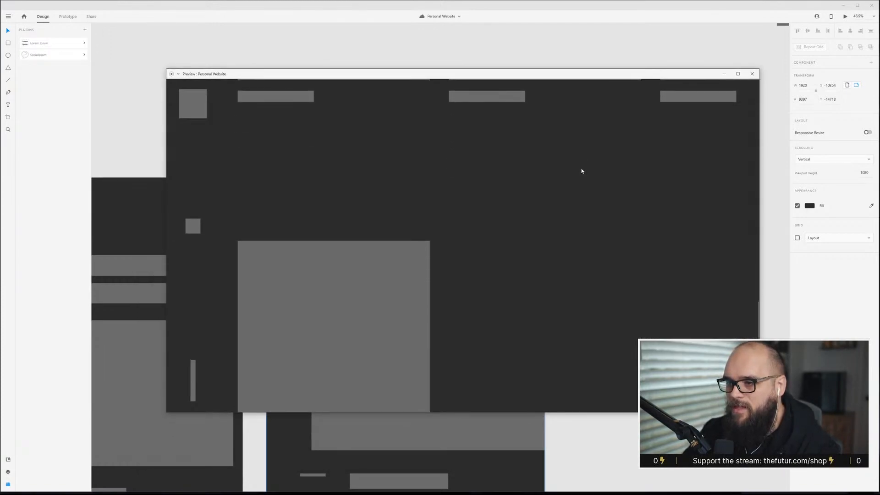
scroll(582, 171, "down", 10)
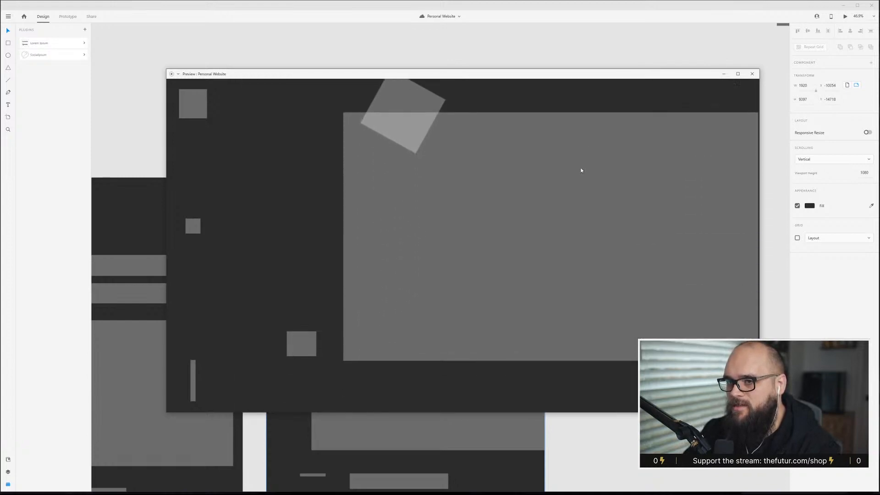
scroll(581, 171, "down", 10)
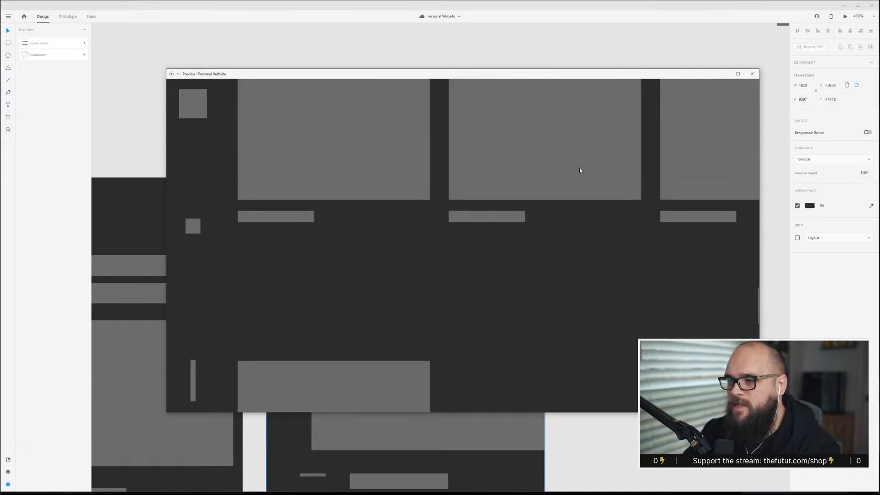
scroll(579, 171, "down", 10)
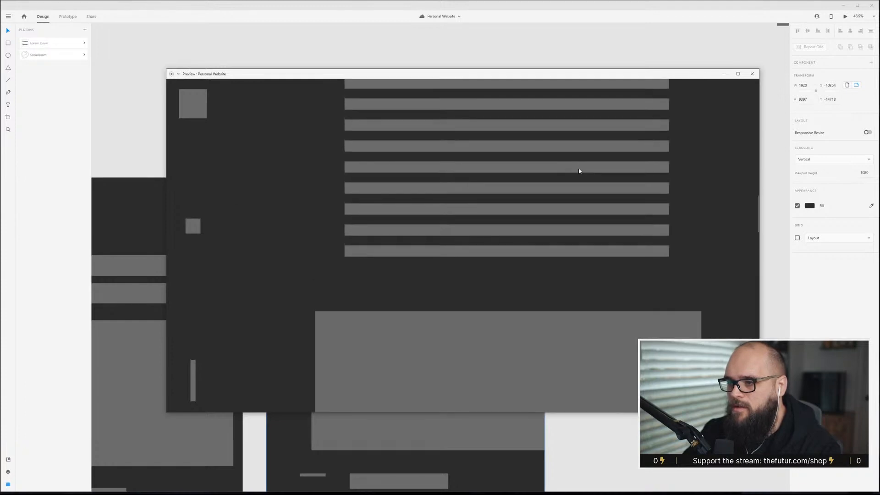
scroll(579, 170, "up", 20)
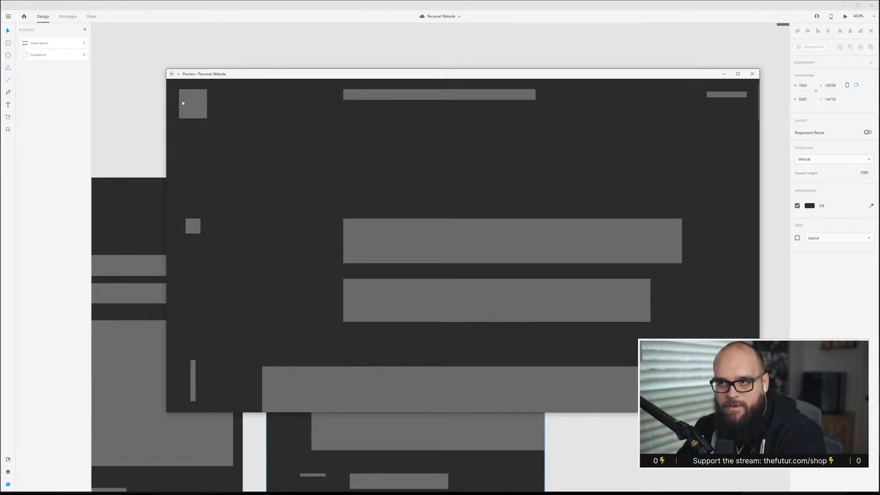
scroll(233, 132, "down", 1)
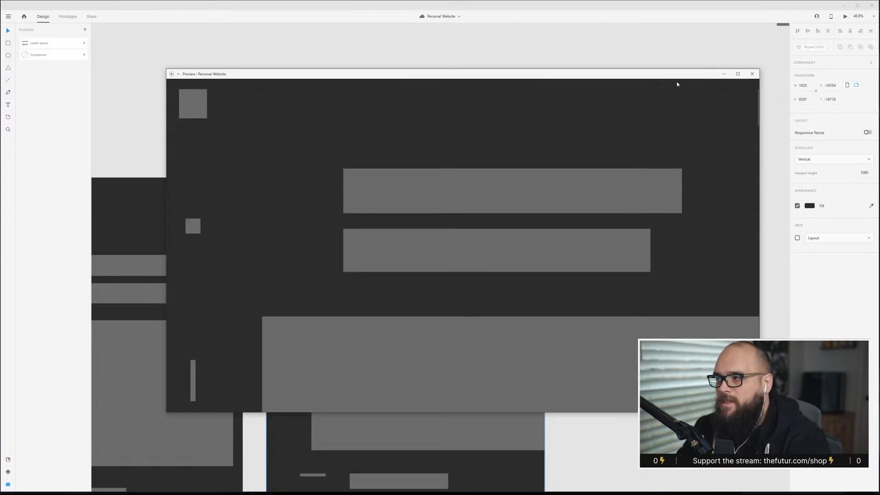
left_click(753, 75)
Select the header elements across the top of the Top Nav artboard and group them together.
scroll(404, 228, "left", 6)
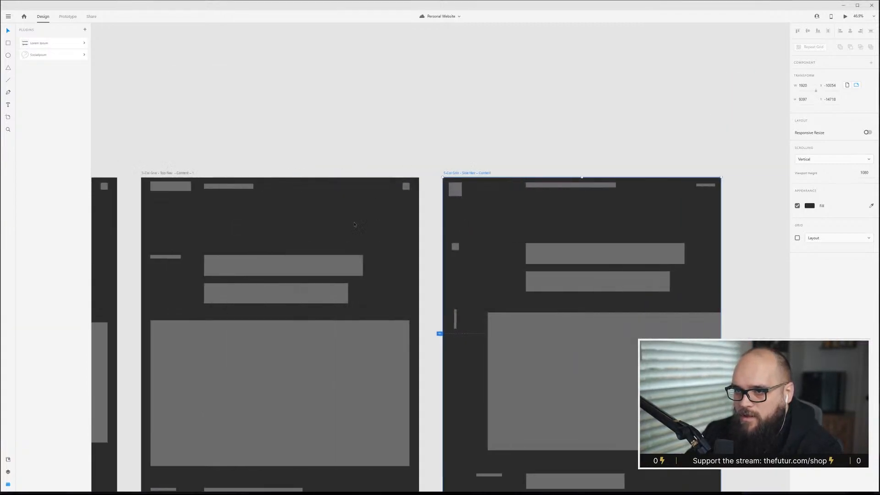
left_click(351, 175)
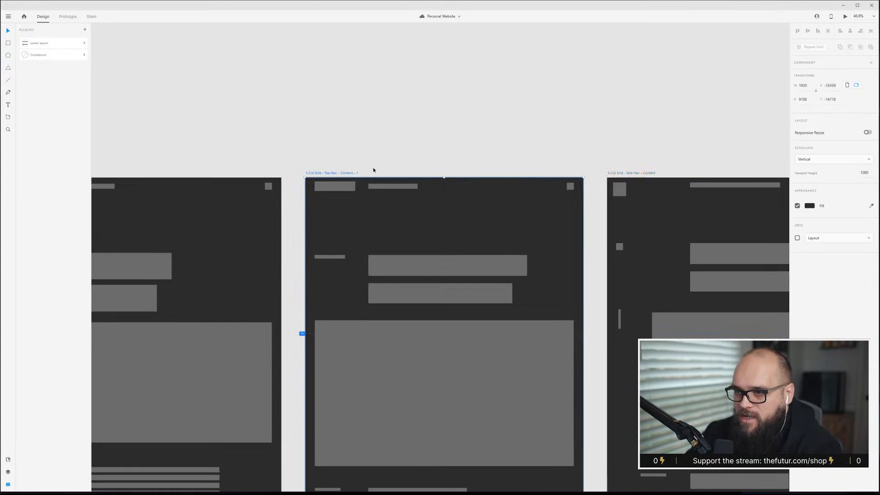
left_click_drag(571, 195, 326, 186)
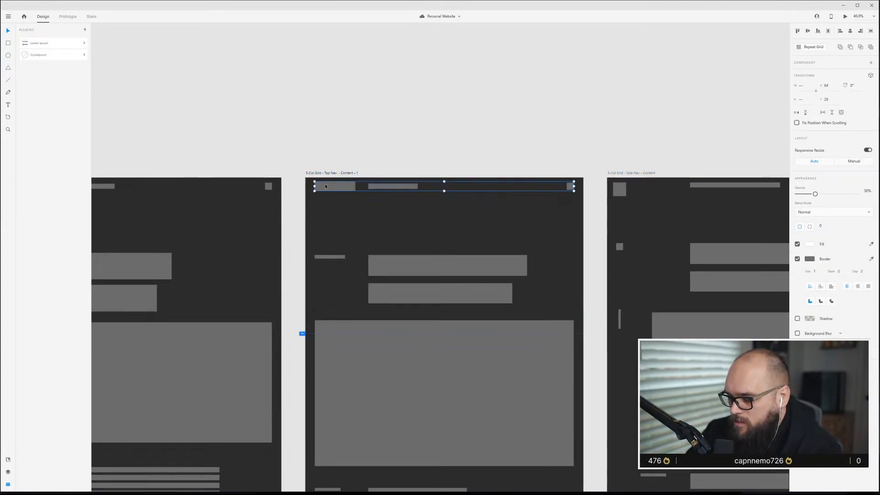
key("ctrl+g")
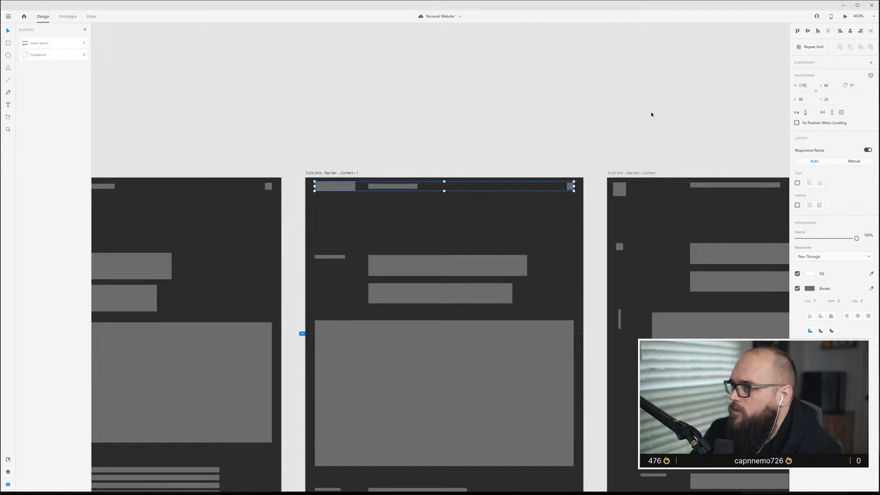
Select the Top Nav artboard and open it in a preview window, moving the window to the centre.
left_click(342, 176)
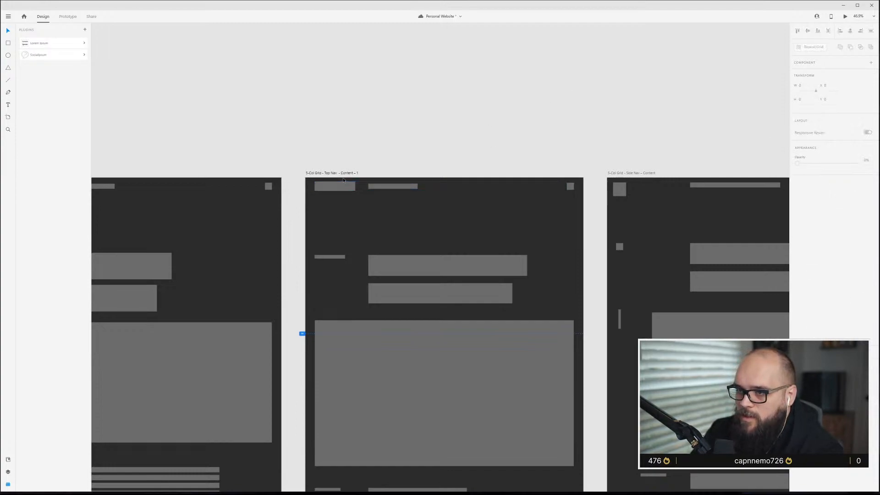
key("ctrl+Return")
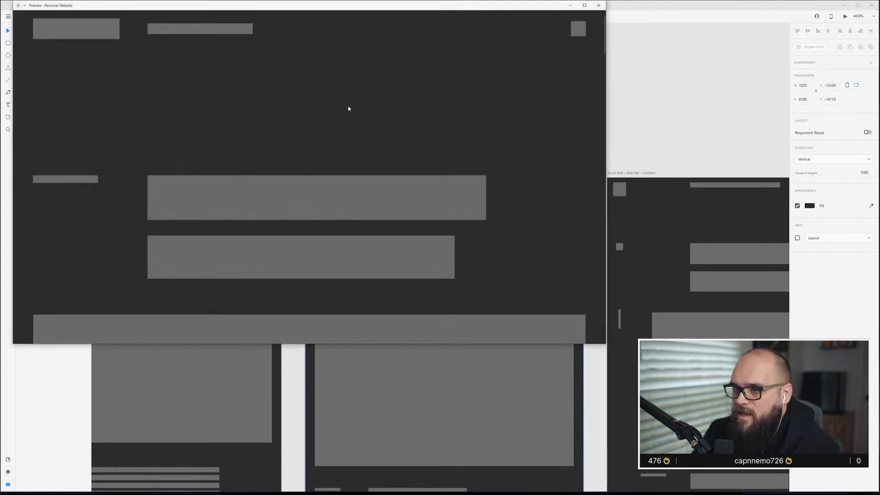
left_click_drag(352, 7, 508, 87)
Scroll up and down through the Top Nav preview to review how the grouped header behaves.
scroll(496, 238, "down", 10)
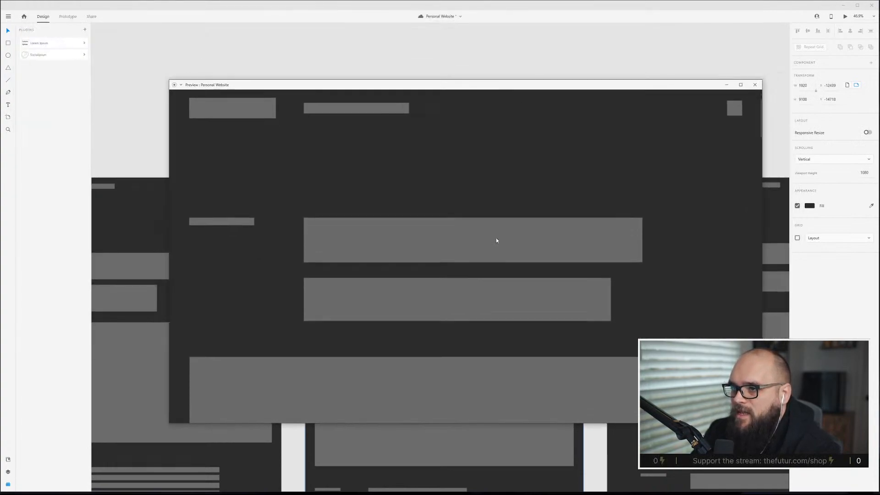
scroll(488, 241, "down", 10)
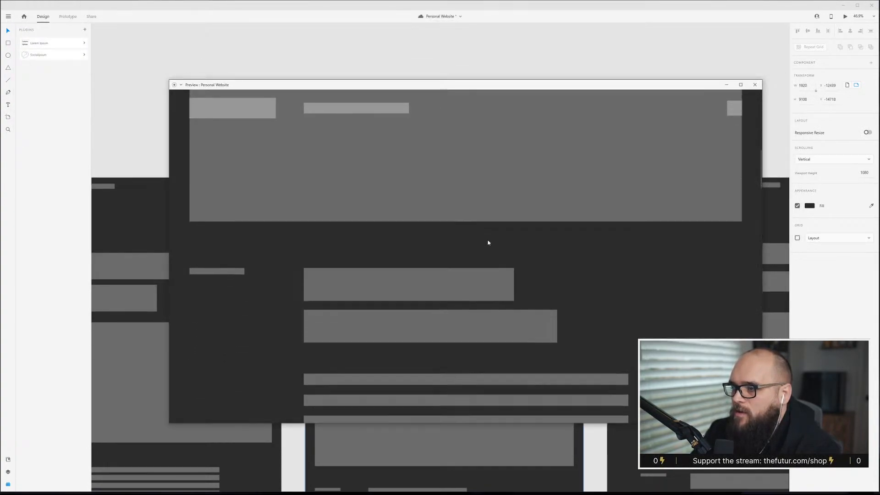
scroll(488, 246, "down", 5)
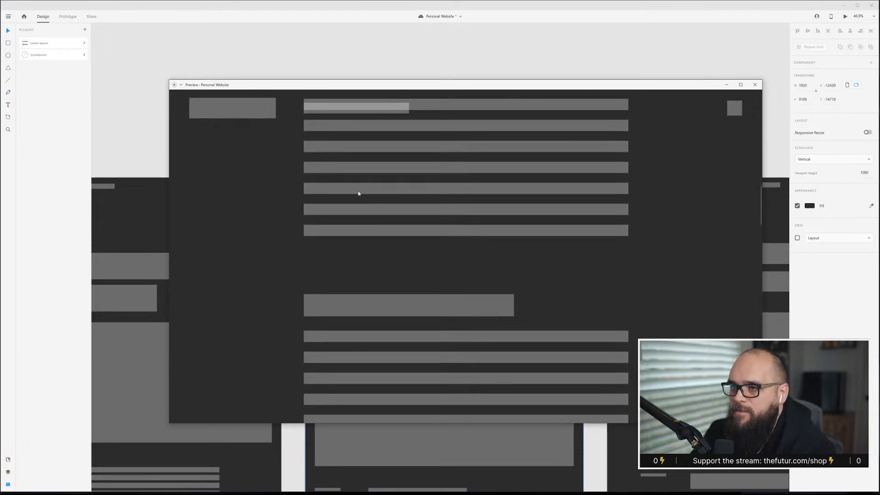
scroll(428, 254, "down", 15)
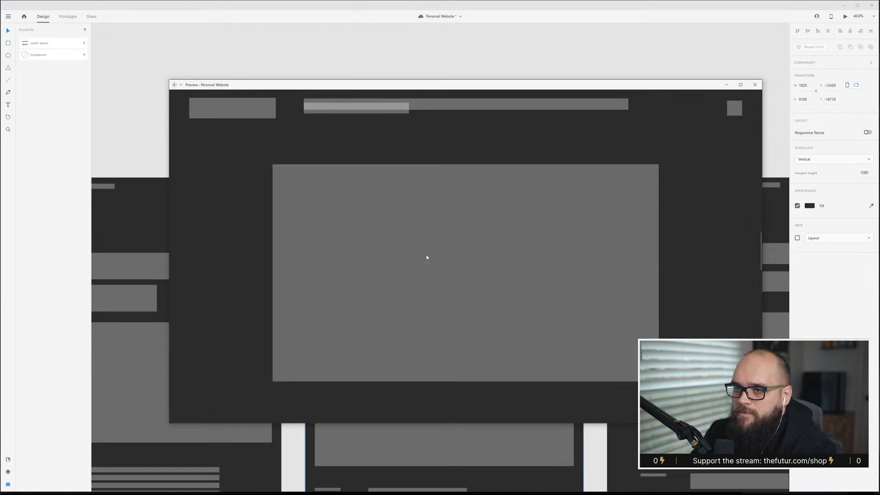
scroll(427, 257, "up", 6)
scroll(337, 113, "up", 8)
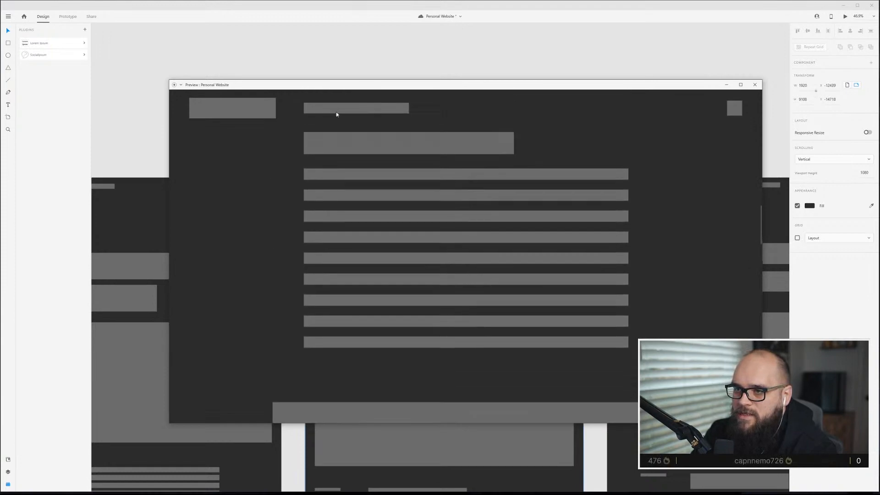
scroll(337, 118, "down", 6)
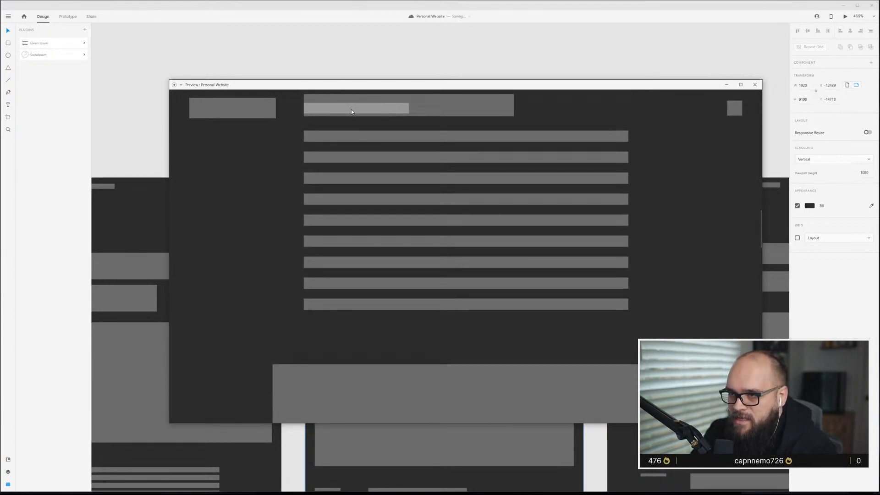
scroll(420, 221, "down", 6)
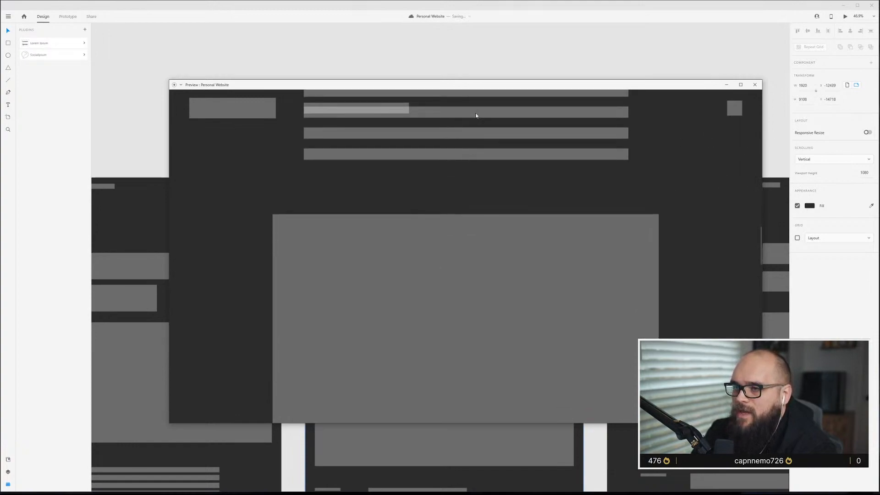
scroll(378, 123, "down", 12)
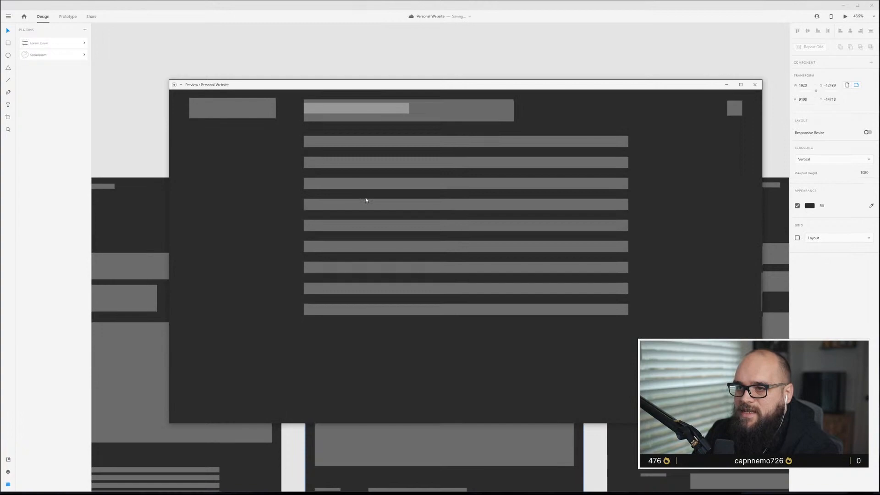
scroll(364, 200, "down", 15)
scroll(364, 183, "down", 6)
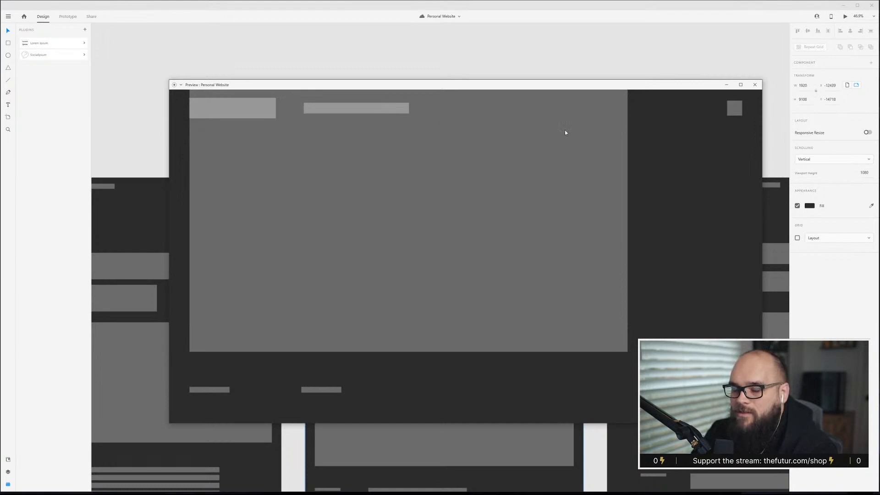
scroll(565, 131, "up", 10)
scroll(529, 130, "up", 8)
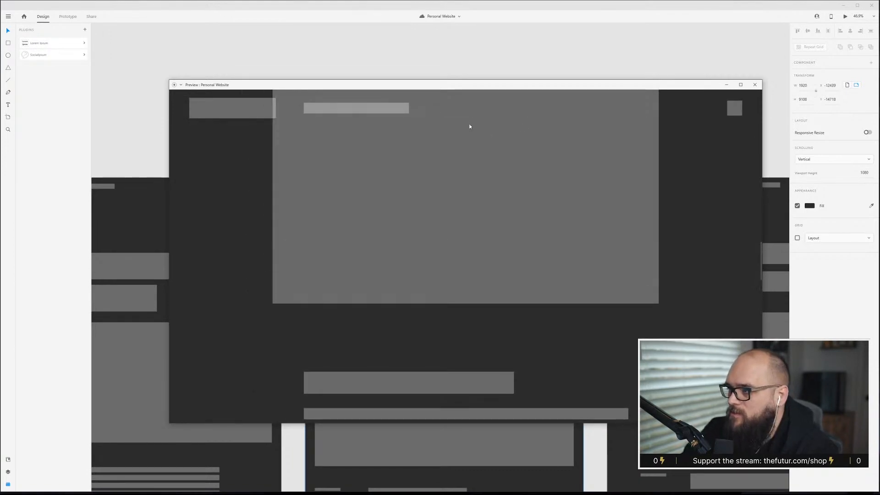
scroll(469, 97, "up", 10)
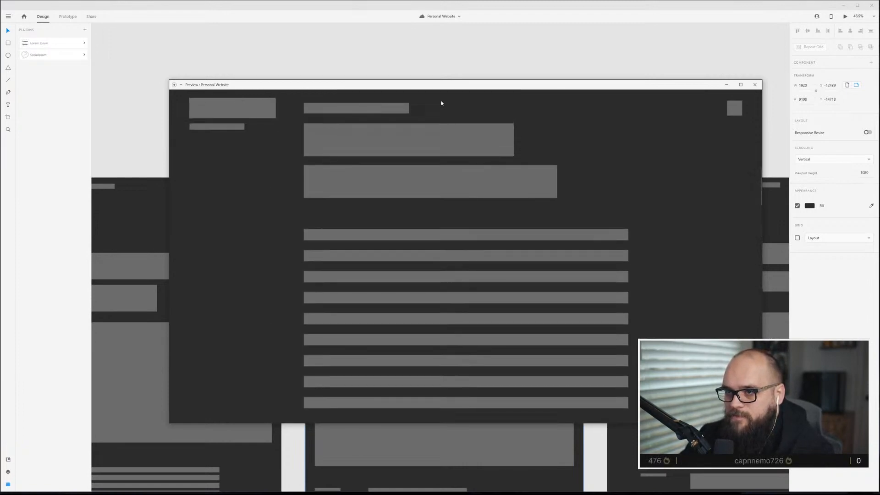
scroll(441, 103, "up", 10)
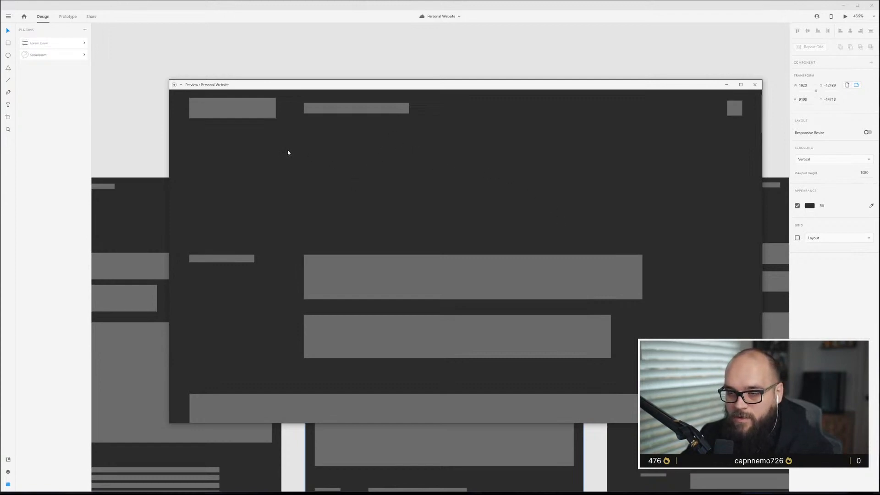
scroll(303, 129, "down", 8)
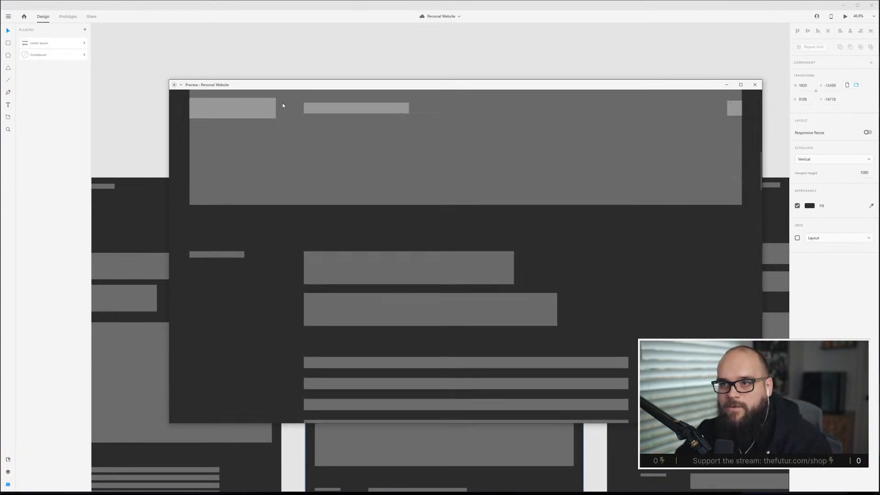
scroll(305, 110, "down", 5)
scroll(306, 117, "down", 6)
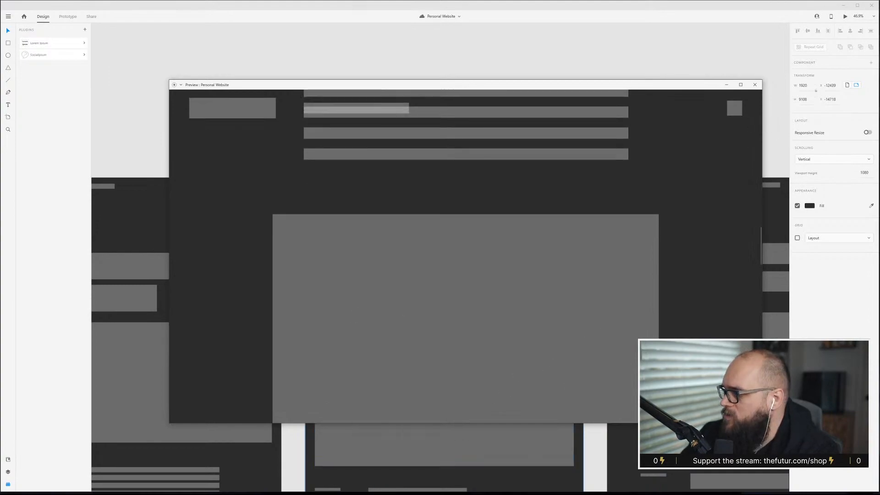
Switch to the browser and open thefutur.com in a new tab.
key("alt+Tab")
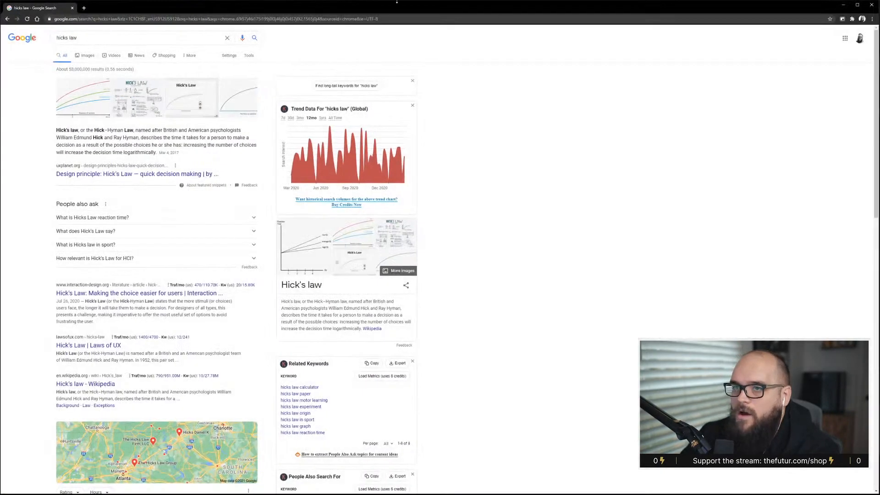
left_click(83, 8)
type("the")
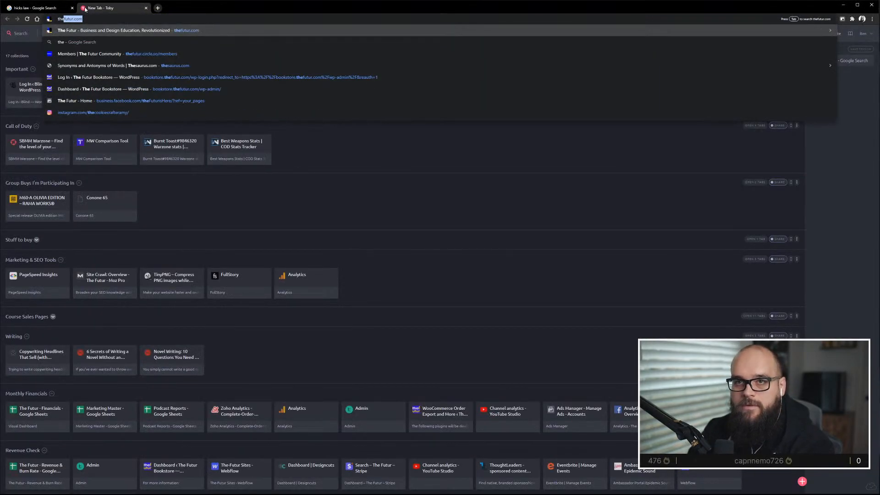
key("Return")
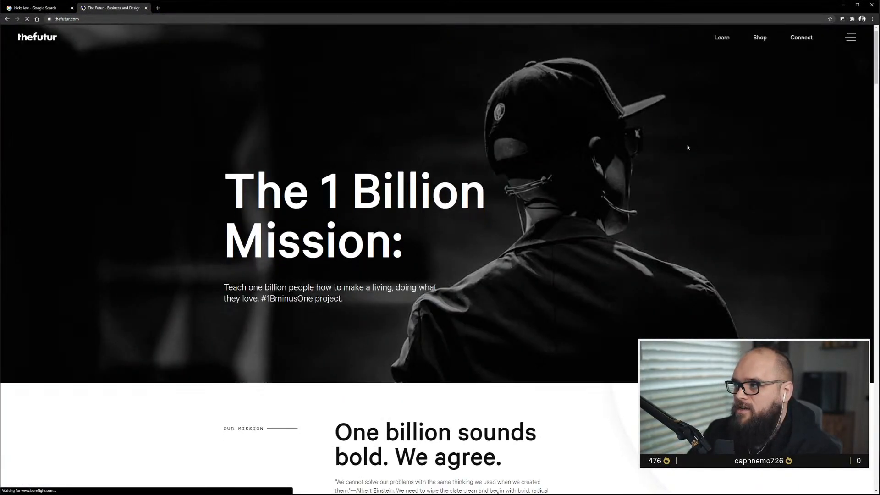
Scroll through the thefutur.com homepage to examine its header and section layout as a reference.
scroll(687, 146, "down", 6)
scroll(686, 151, "down", 15)
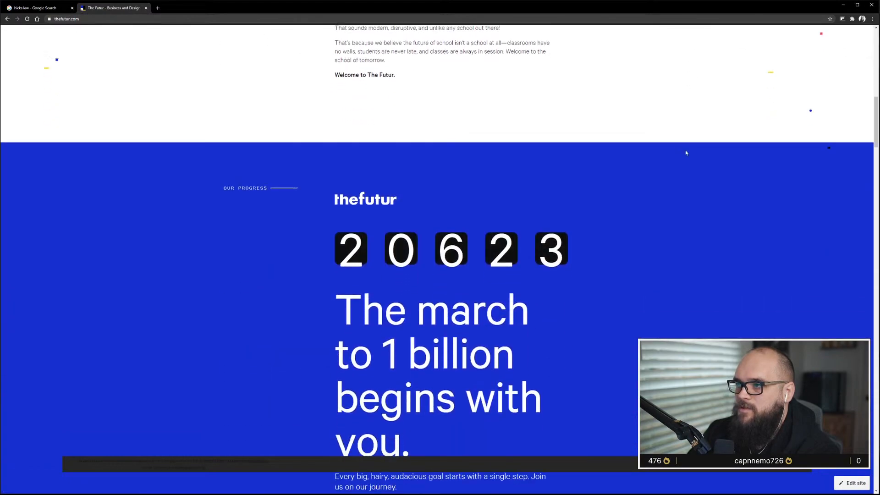
scroll(686, 154, "down", 10)
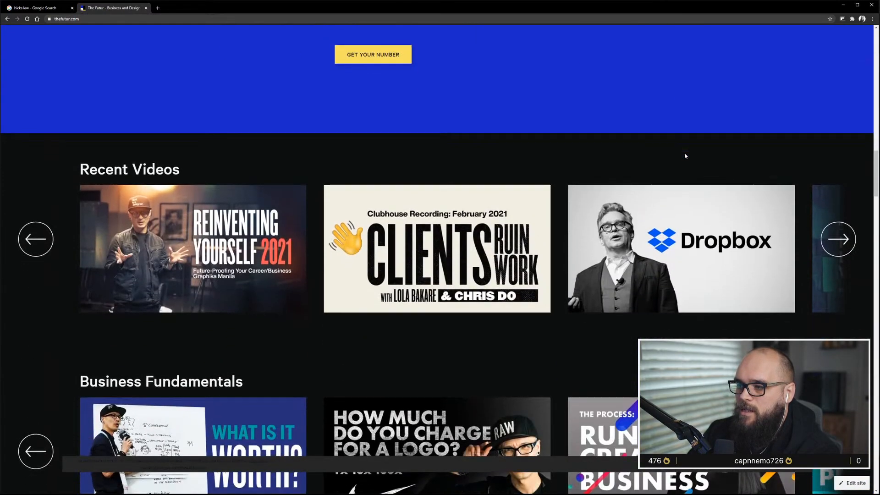
scroll(684, 158, "up", 4)
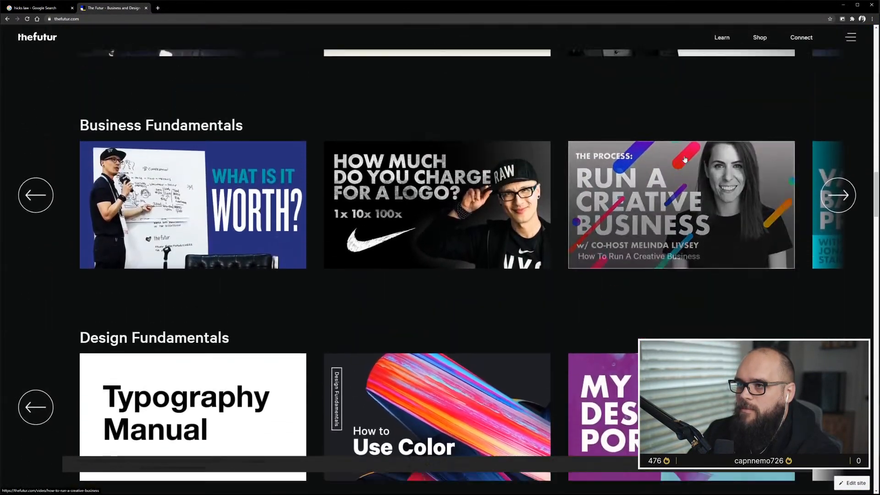
scroll(661, 209, "down", 4)
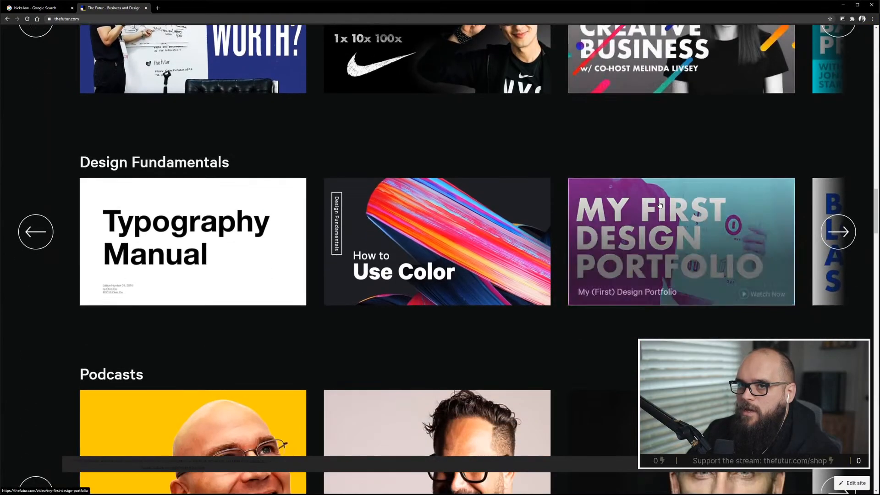
scroll(661, 207, "up", 8)
scroll(660, 206, "down", 2)
scroll(660, 206, "down", 12)
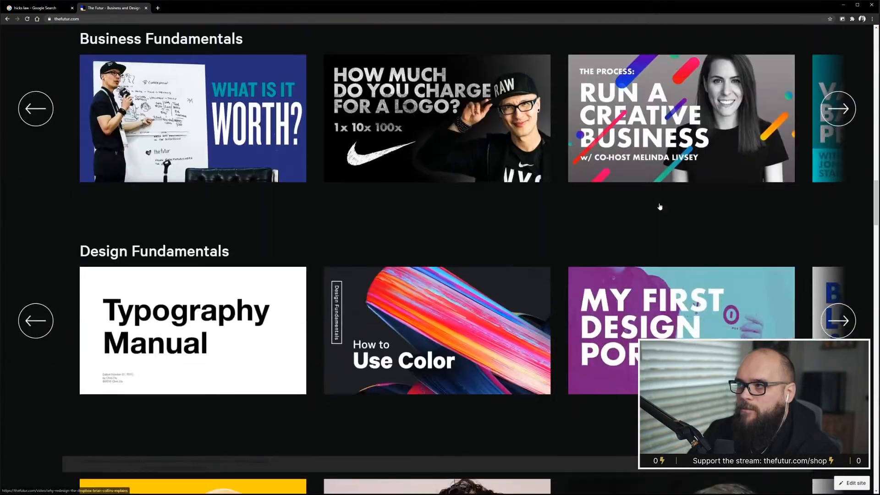
scroll(660, 204, "up", 4)
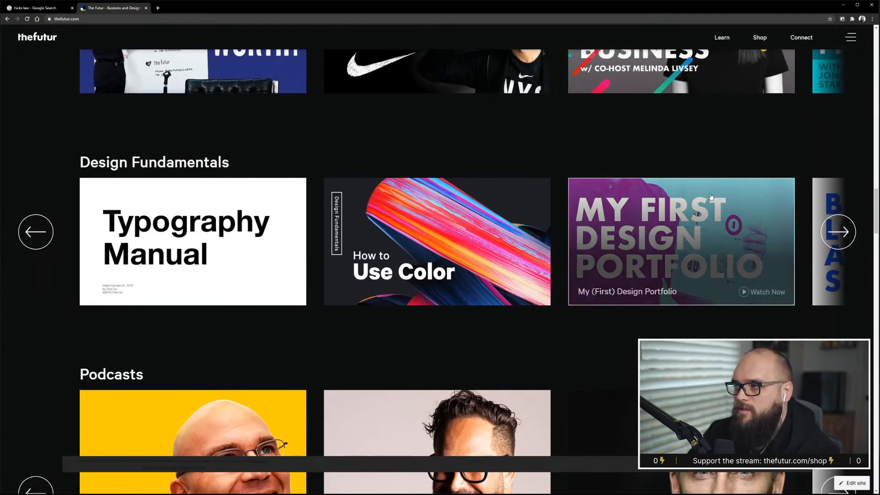
scroll(709, 196, "up", 5)
scroll(710, 196, "down", 12)
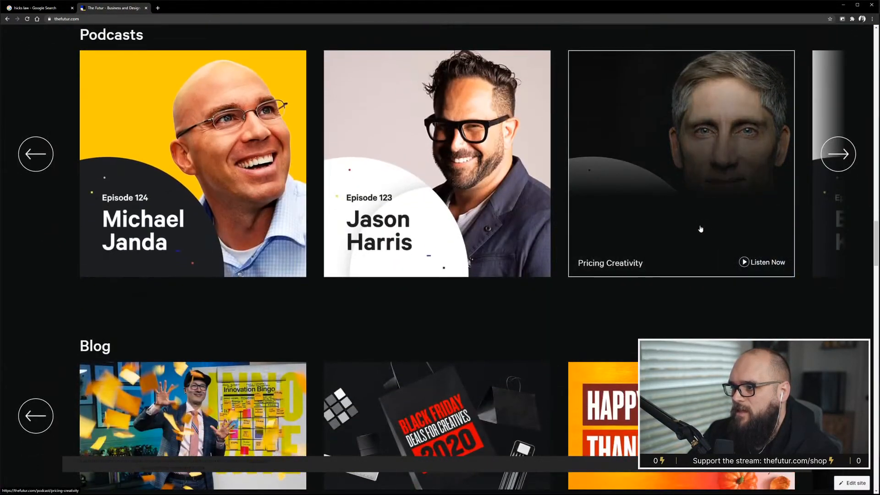
scroll(699, 229, "up", 20)
scroll(701, 229, "up", 10)
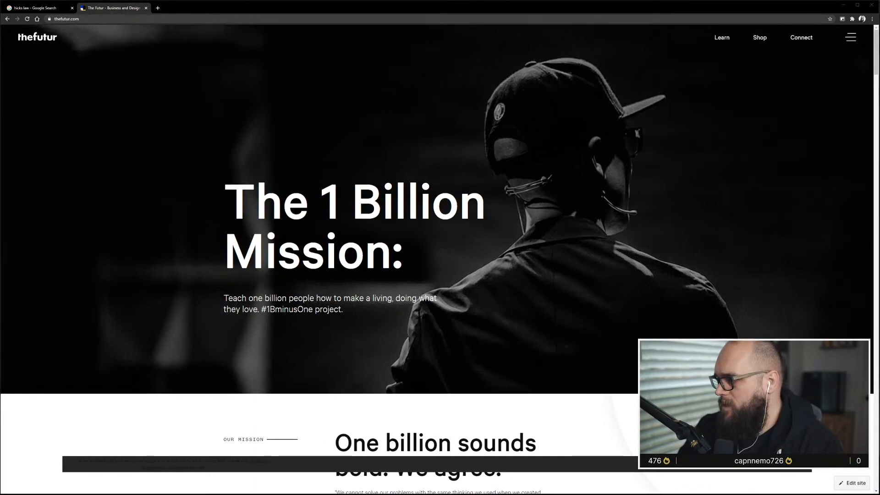
Return to the Top Nav preview window and scroll through it again to compare.
key("alt+Tab")
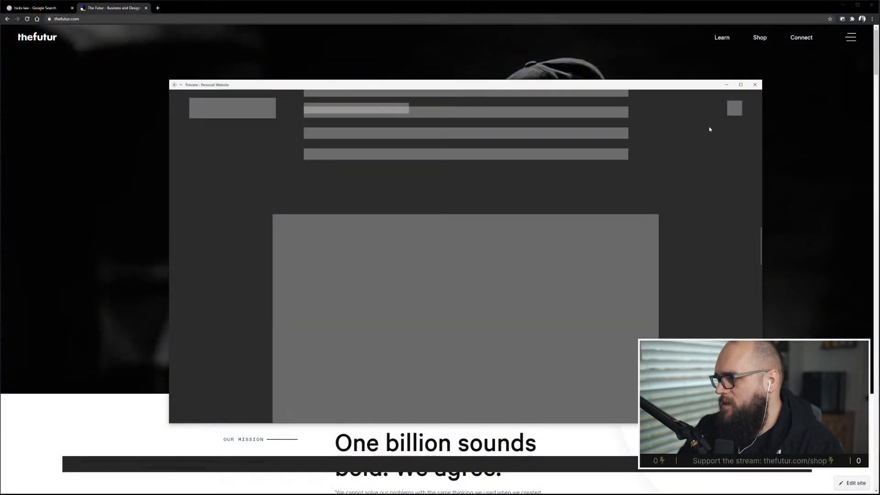
scroll(518, 193, "up", 5)
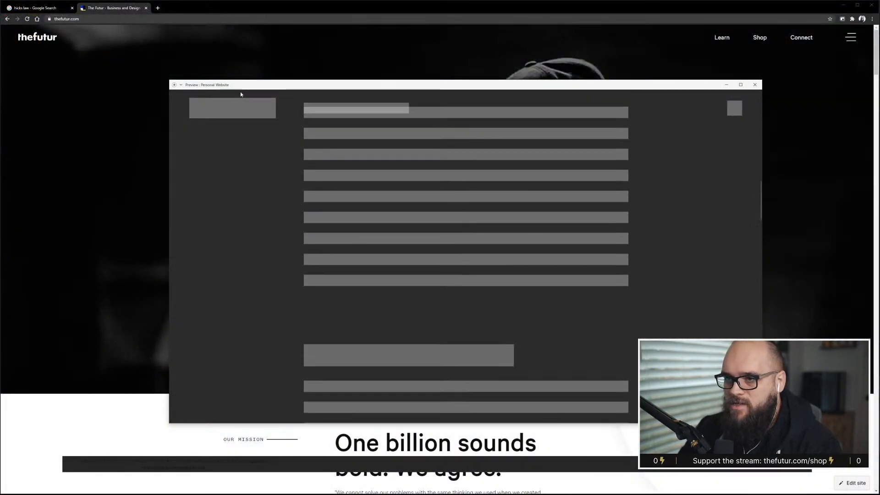
scroll(582, 130, "up", 5)
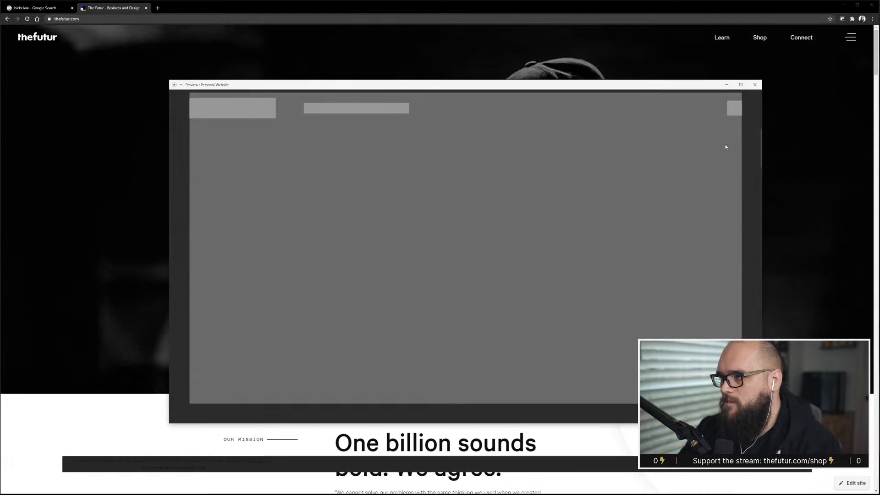
scroll(743, 112, "up", 3)
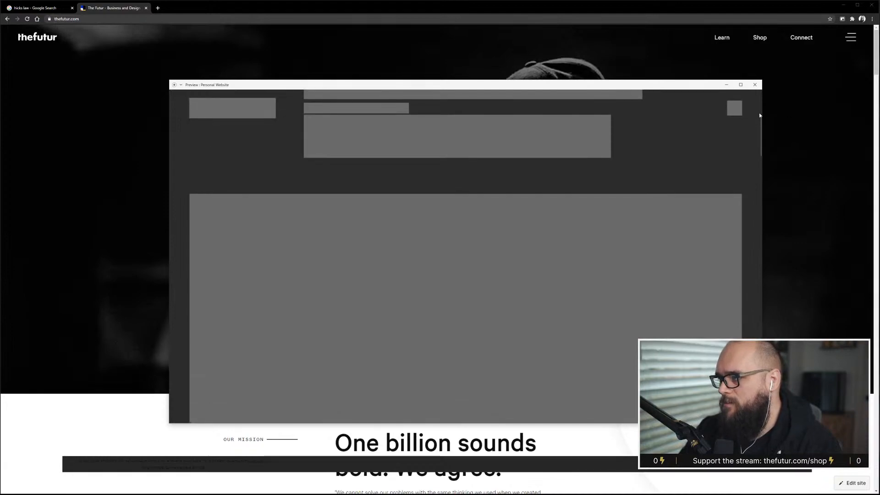
Close the Top Nav preview and open bornfight.com in a new browser tab.
left_click(756, 85)
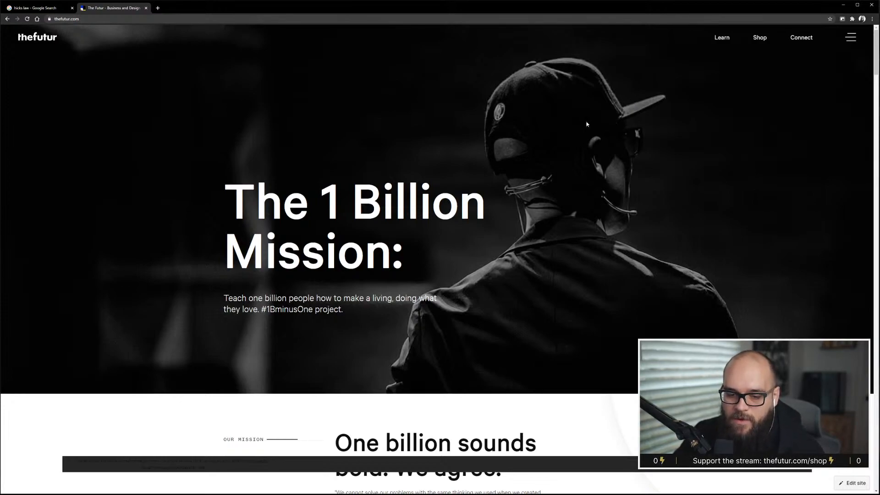
left_click(158, 12)
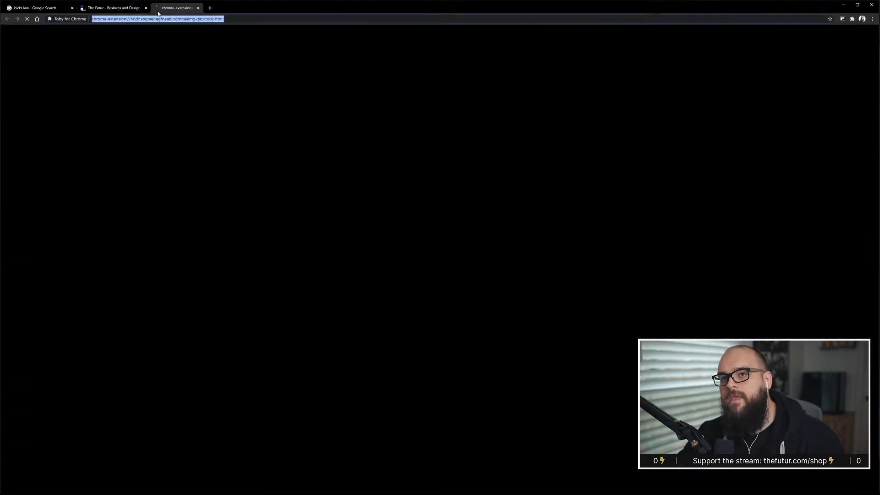
type("bornfight.com")
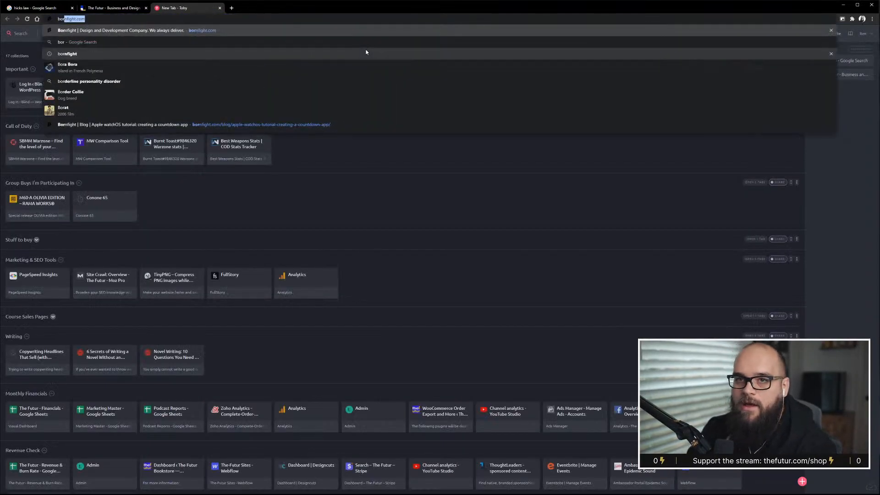
key("Return")
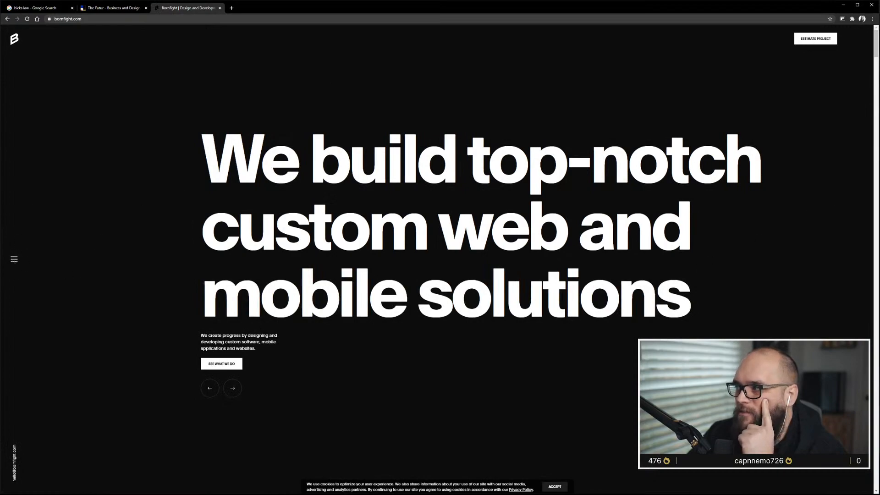
Scroll through the bornfight.com homepage as a layout reference, then close its tab.
scroll(798, 96, "down", 5)
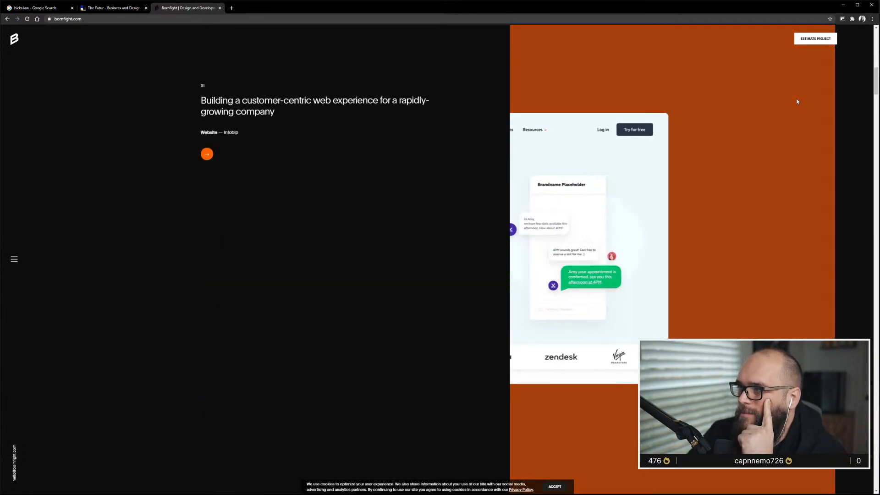
scroll(796, 104, "down", 5)
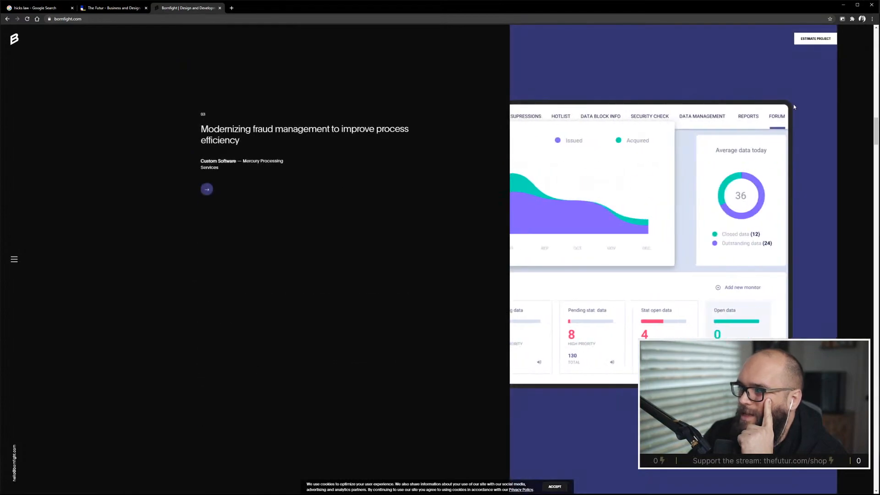
scroll(794, 107, "down", 5)
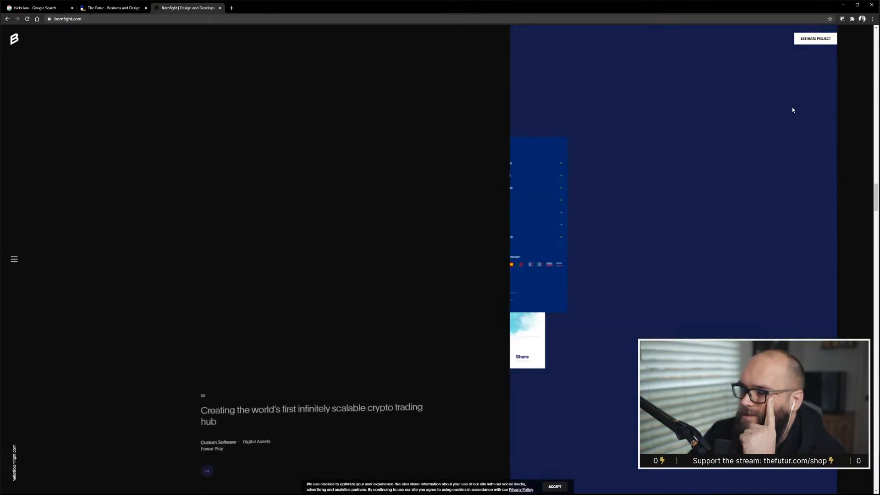
scroll(793, 110, "down", 5)
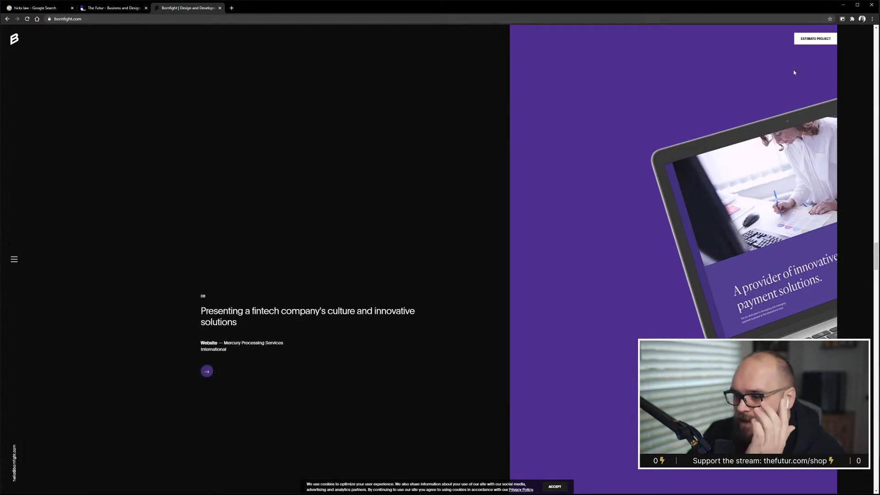
left_click(220, 9)
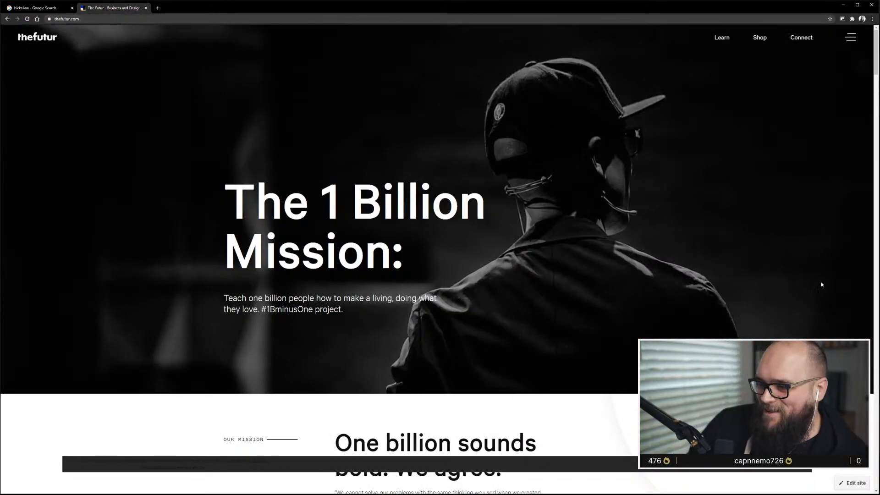
Return to the XD document and move the first small 5-Col Grid Top Nav artboard beside the long page artboards.
key("alt+Tab")
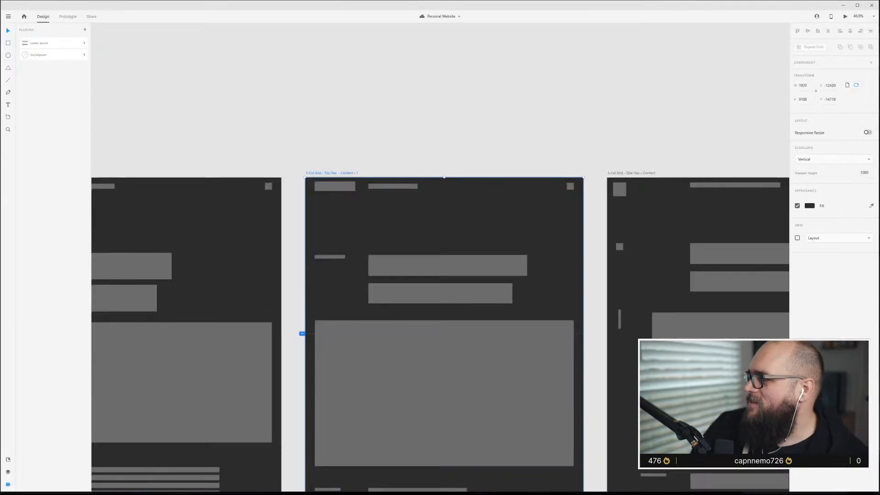
left_click(391, 98)
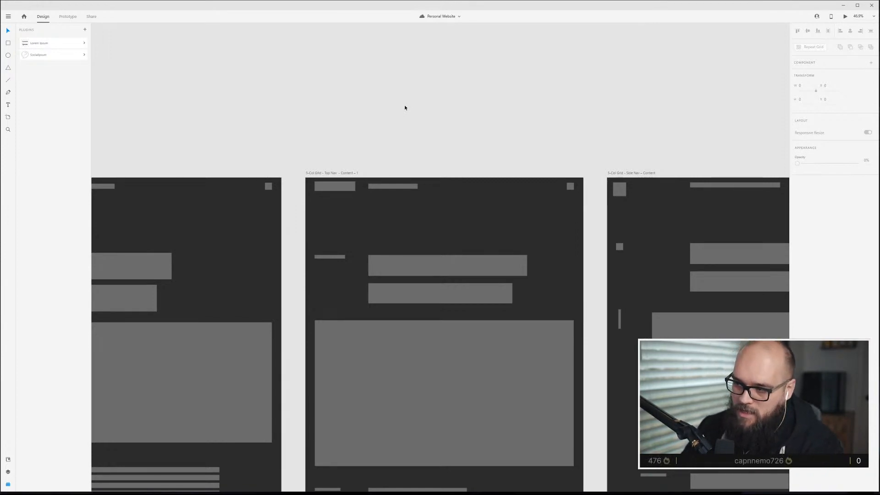
scroll(483, 206, "down", 5)
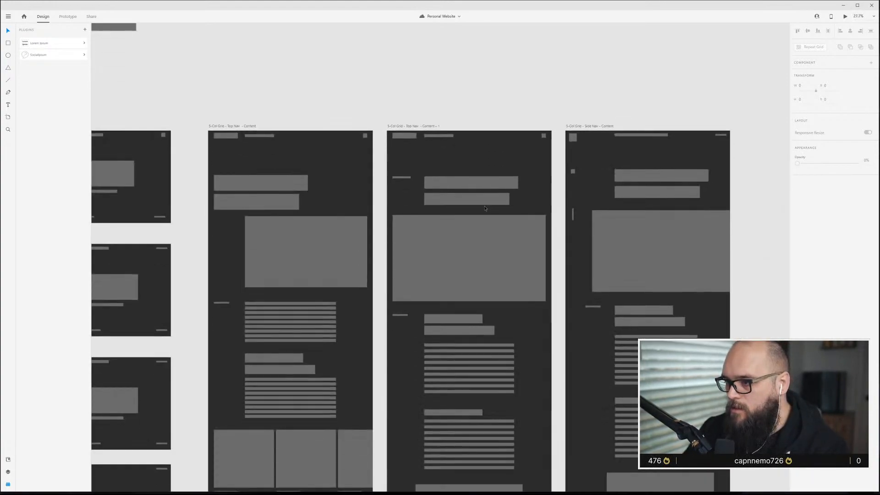
scroll(482, 211, "down", 10)
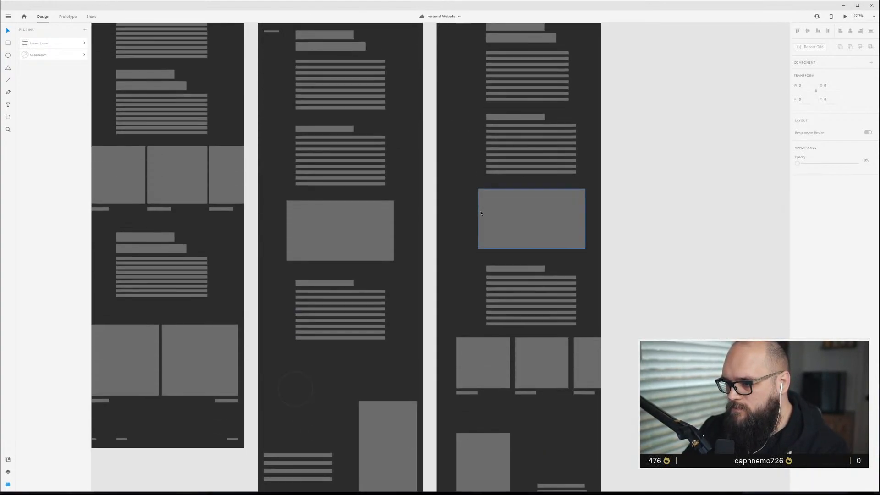
scroll(481, 214, "down", 1)
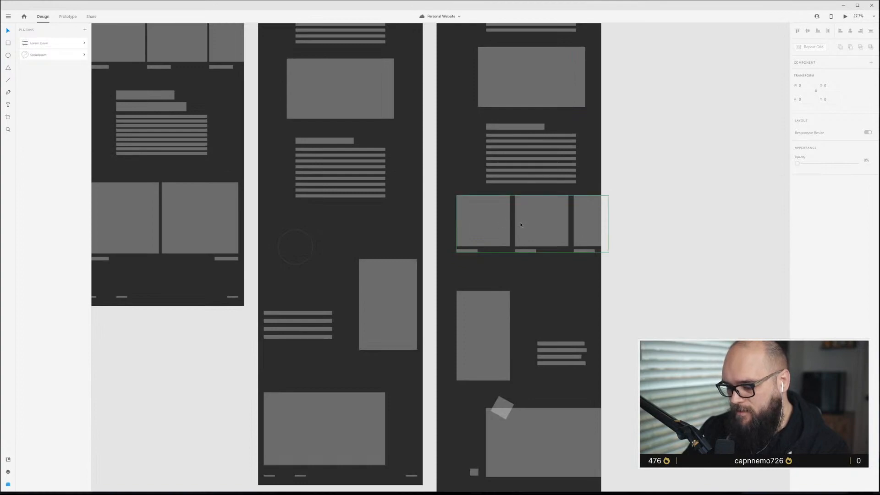
scroll(521, 224, "down", 5)
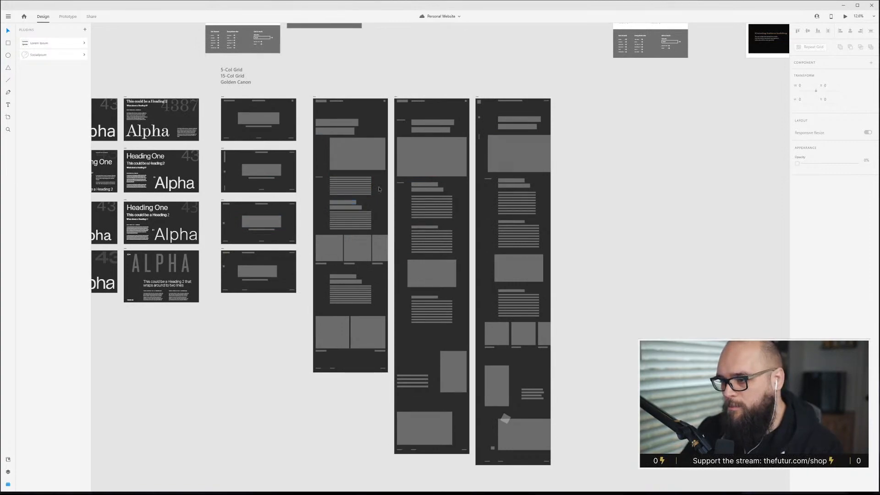
scroll(177, 121, "up", 1)
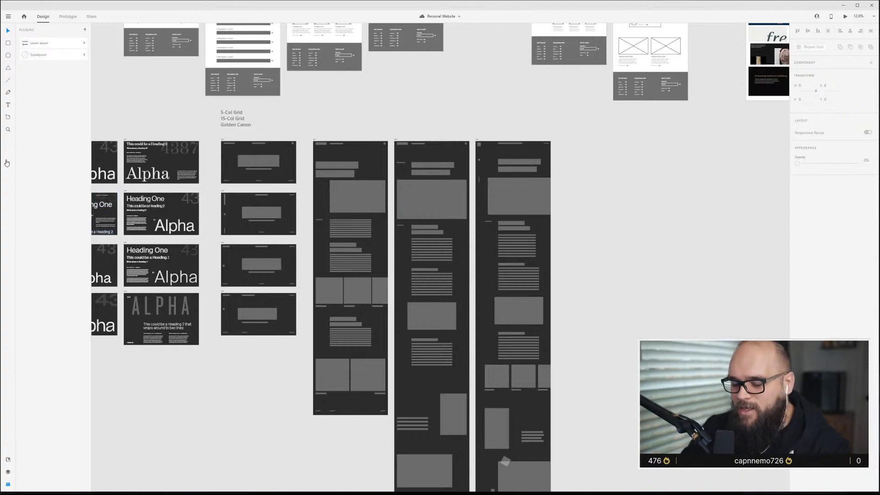
left_click(275, 90)
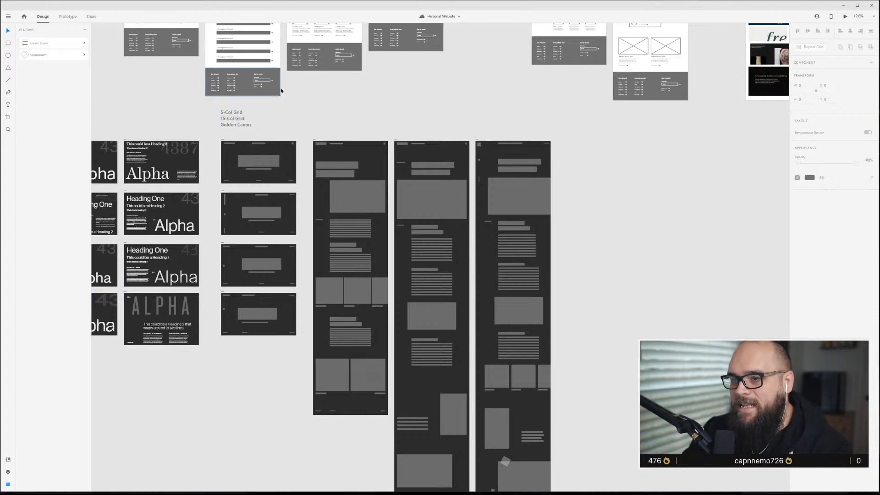
left_click(222, 140)
left_click_drag(222, 142, 557, 147)
Select and delete all placeholder shapes inside the 5-Col Grid - Top Nav - 1 artboard.
scroll(611, 170, "up", 5)
scroll(596, 167, "down", 2)
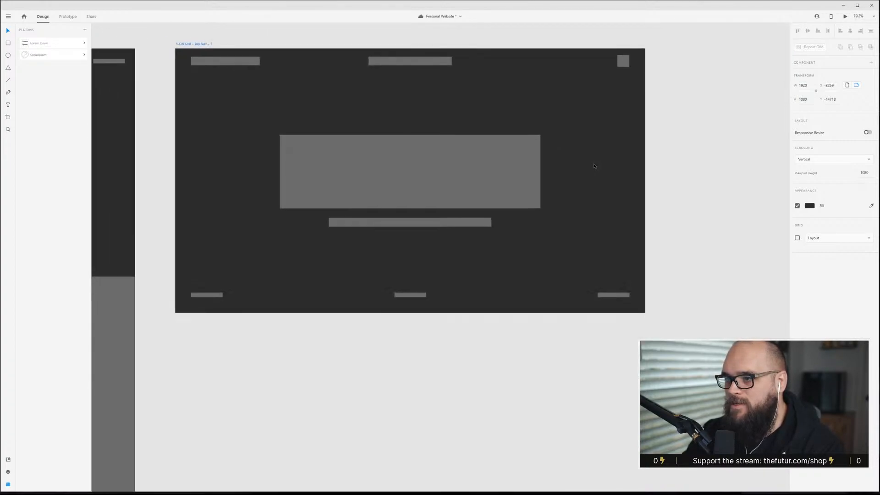
scroll(658, 258, "up", 2)
left_click(349, 187)
left_click_drag(349, 187, 180, 93)
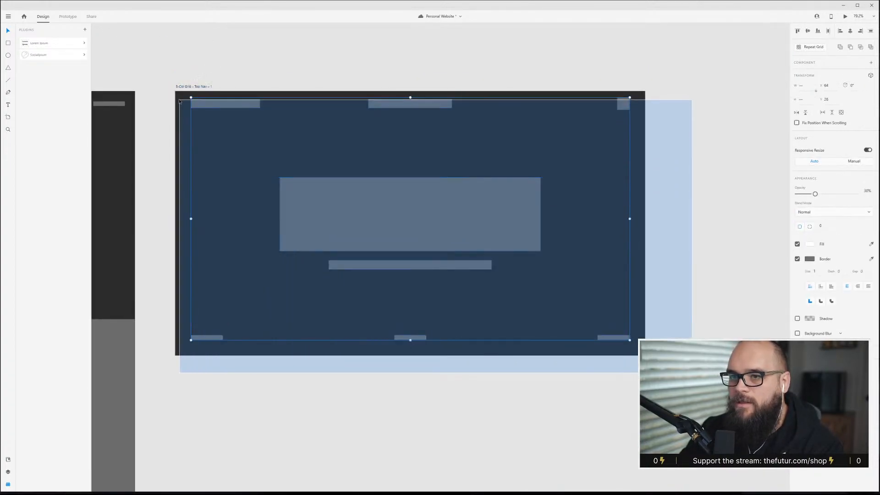
key("Delete")
left_click(302, 173)
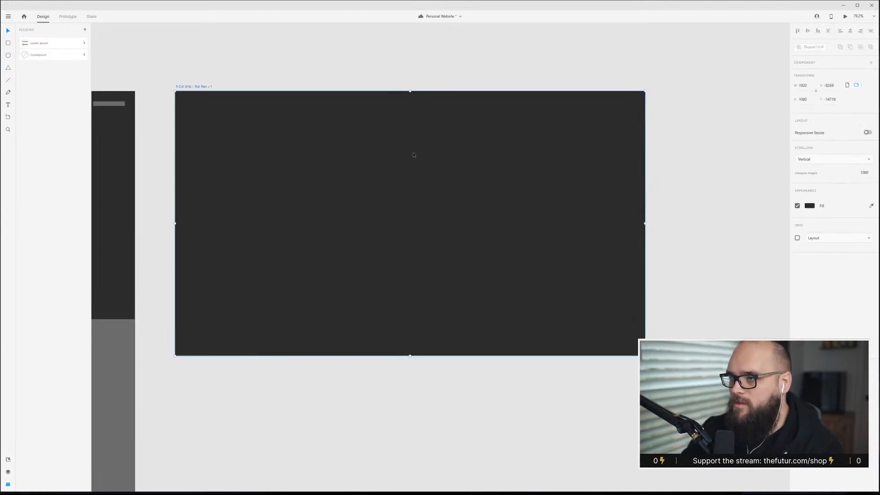
key("ctrl+shift+apostrophe")
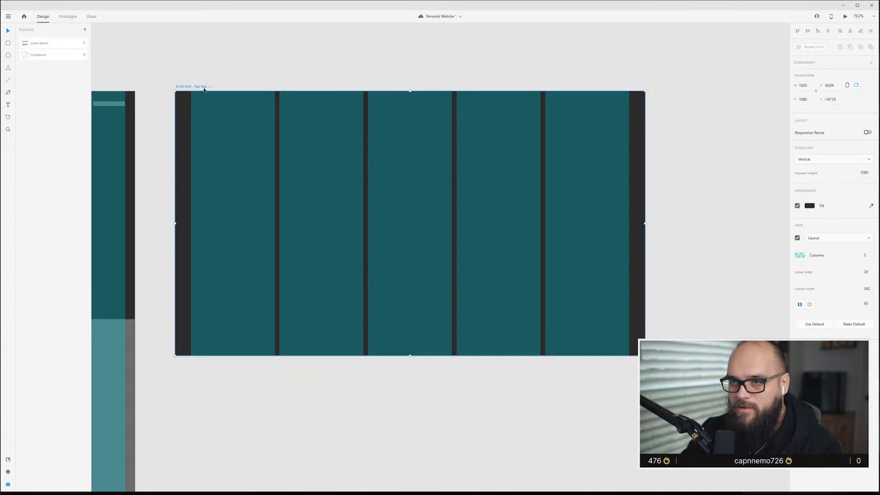
key("ctrl+shift+apostrophe")
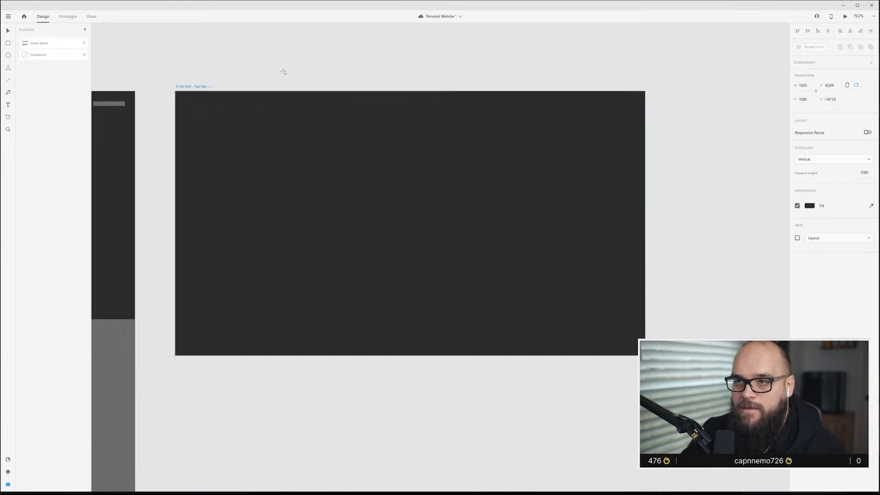
Draw a diagonal line from the artboard's top-left corner to its bottom-right corner.
mouse_move(251, 161)
left_mouse_down()
mouse_move(540, 311)
mouse_move(598, 326)
mouse_move(651, 360)
mouse_move(645, 355)
left_mouse_up()
key("v")
left_click_drag(245, 158, 175, 92)
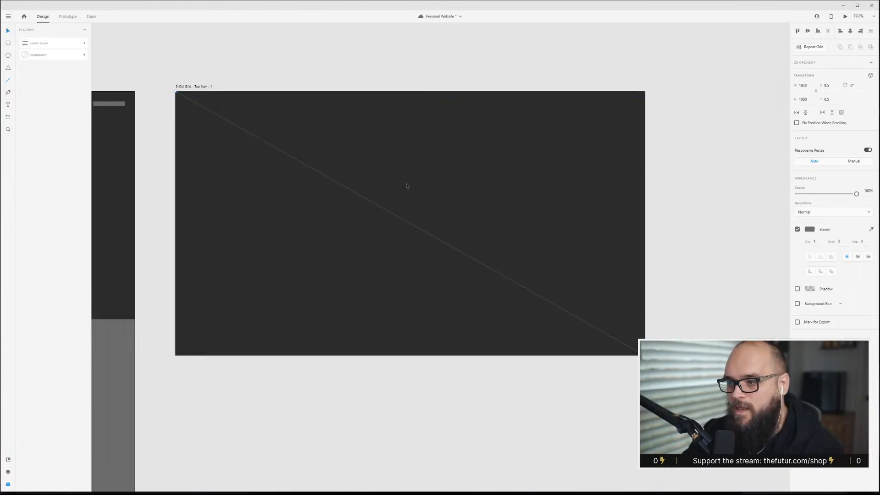
left_click_drag(553, 270, 507, 299)
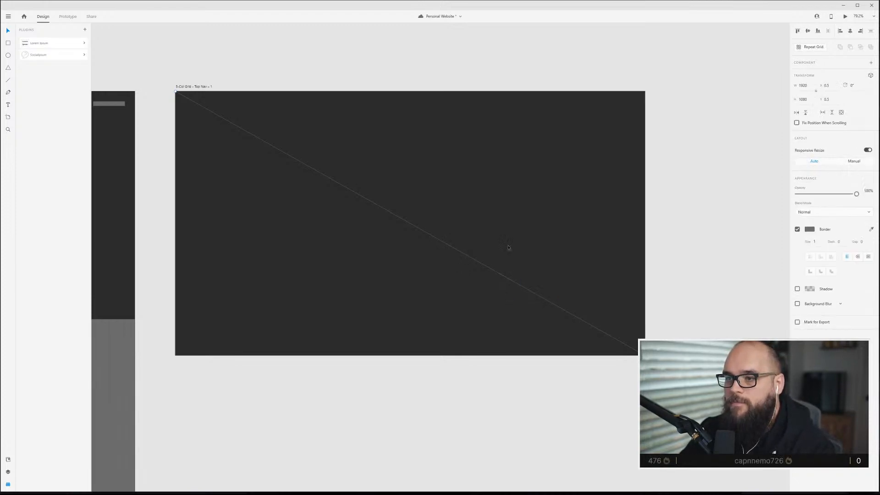
Draw a second diagonal line from the artboard's bottom-left corner to its top-right corner.
mouse_move(176, 92)
left_mouse_down()
mouse_move(650, 232)
mouse_move(655, 122)
left_mouse_up()
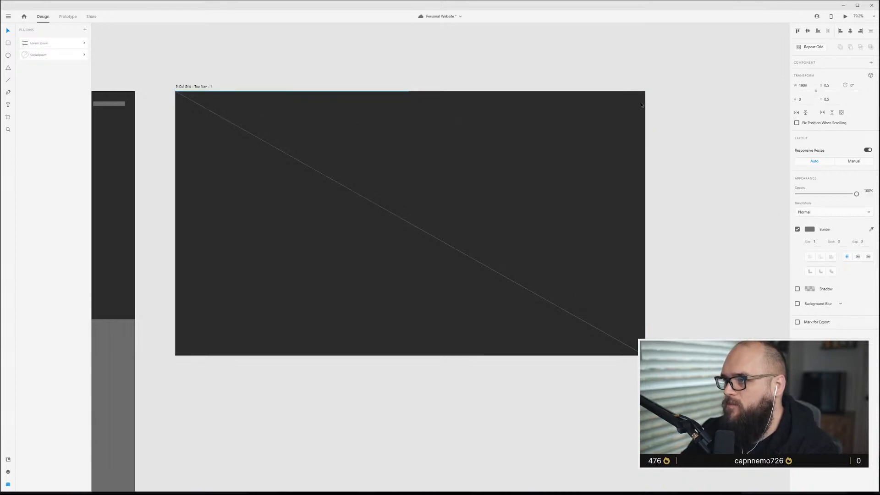
left_click_drag(635, 105, 646, 98)
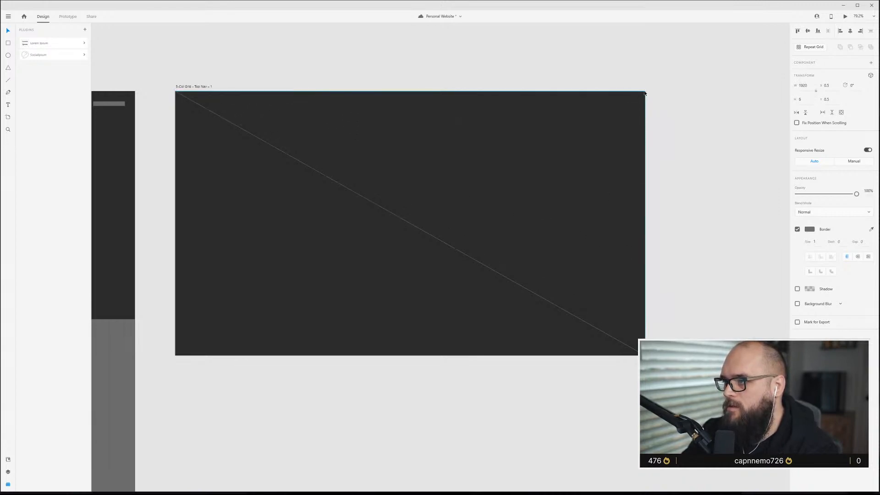
left_click_drag(176, 93, 174, 356)
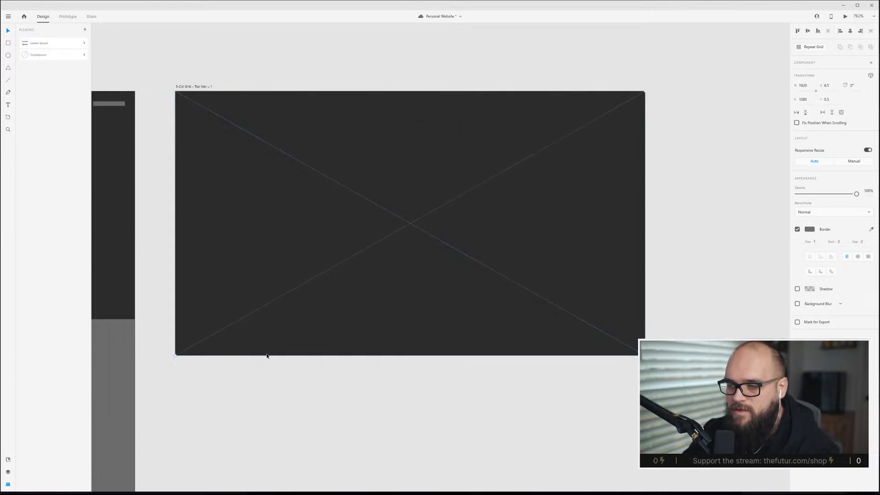
Draw a vertical and a horizontal line through the artboard's center with the Line tool.
left_click(442, 192)
key("ctrl+a")
left_click_drag(377, 186, 433, 266)
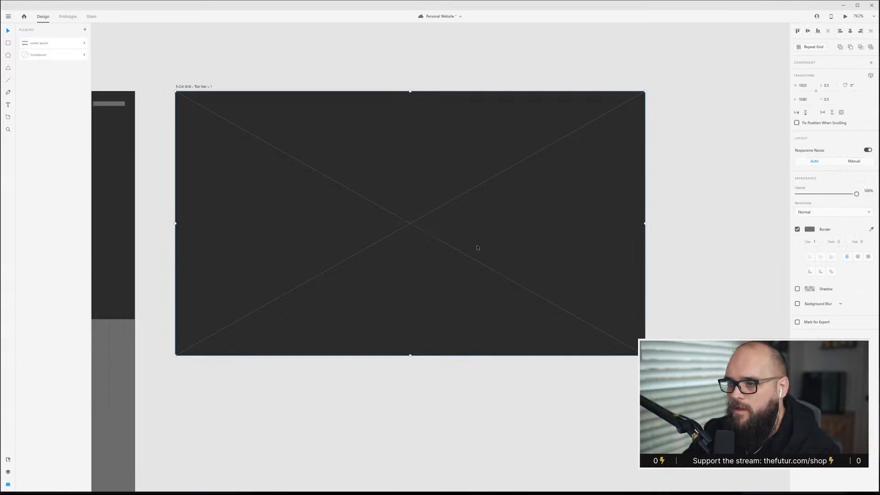
left_click(452, 180)
key("l")
left_click_drag(410, 224, 410, 356)
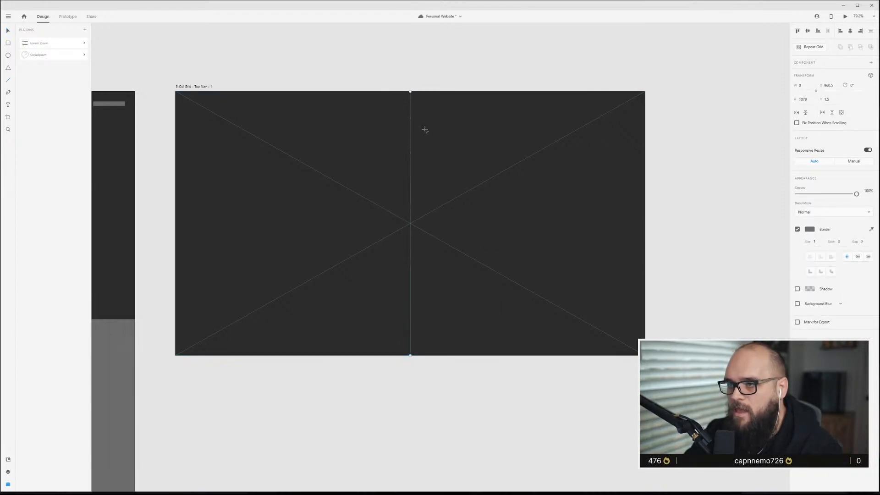
left_click_drag(410, 224, 645, 246)
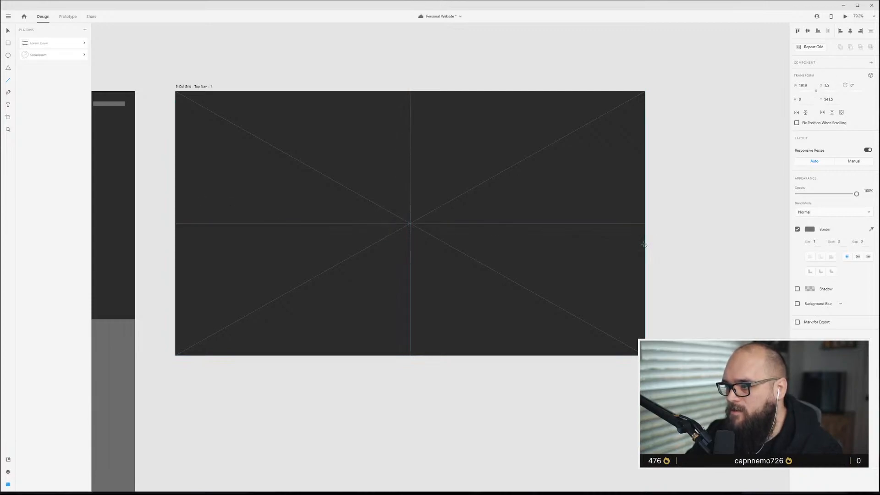
key("Escape")
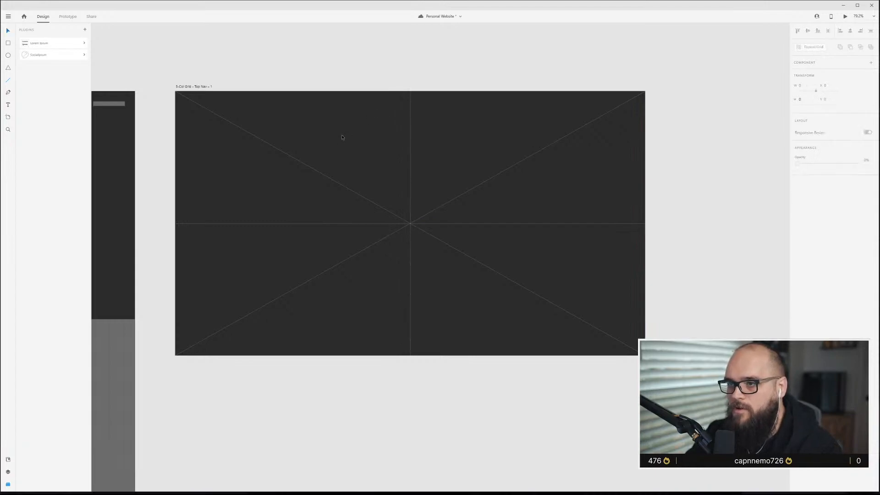
Add a scaled copy of the diagonal and center lines spanning the artboard's right half.
left_click_drag(375, 179, 491, 307)
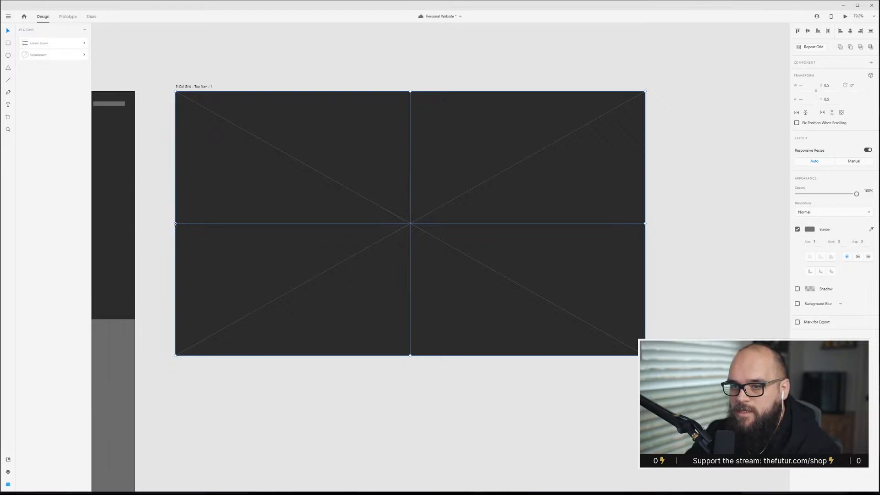
left_click_drag(175, 224, 410, 235)
left_click(507, 263)
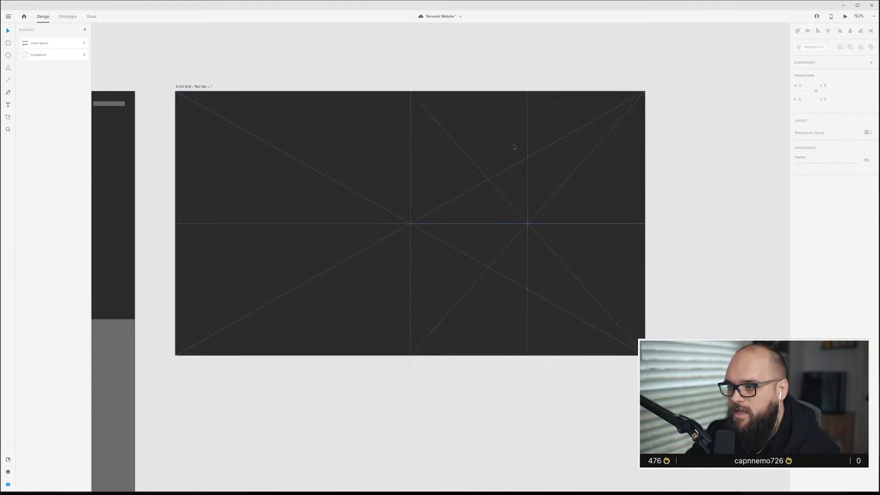
Move the right half's vertical line left to pass through the upper diagonal intersection.
left_click(527, 122)
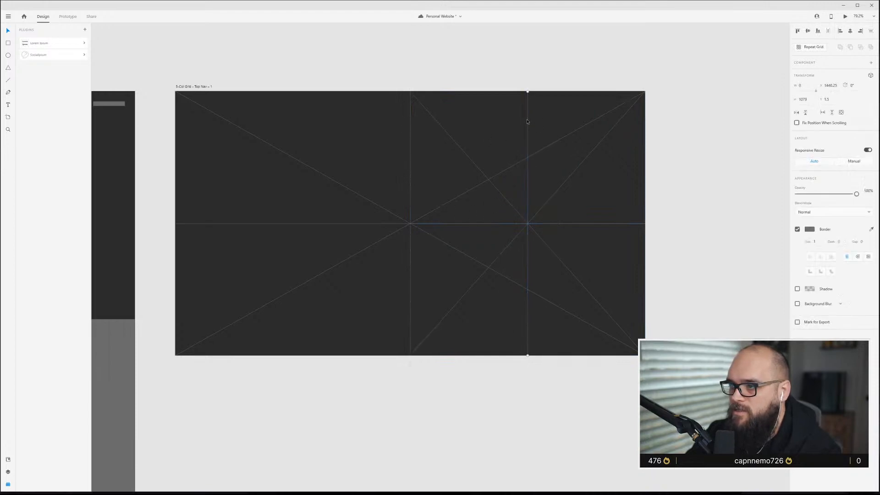
left_click_drag(527, 124, 489, 133)
key("Escape")
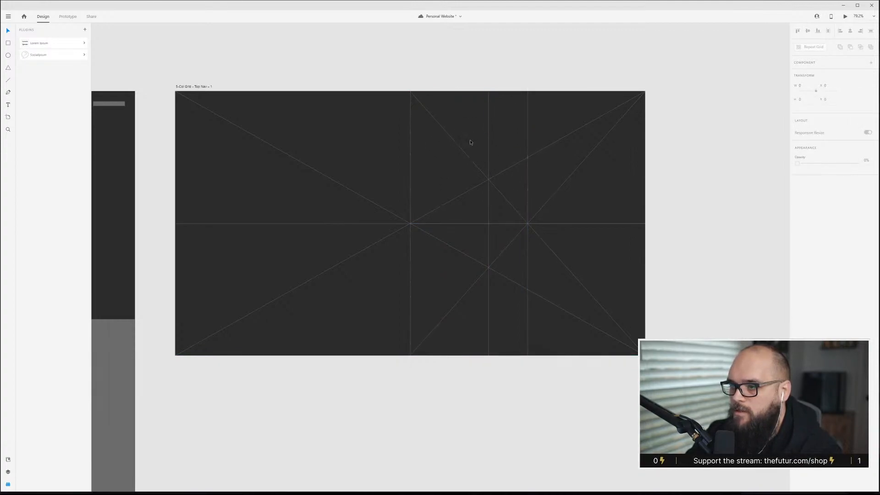
Add a copy of the construction lines scaled into the artboard's left half, and shift its vertical line right onto the diagonal intersection.
left_click(472, 142)
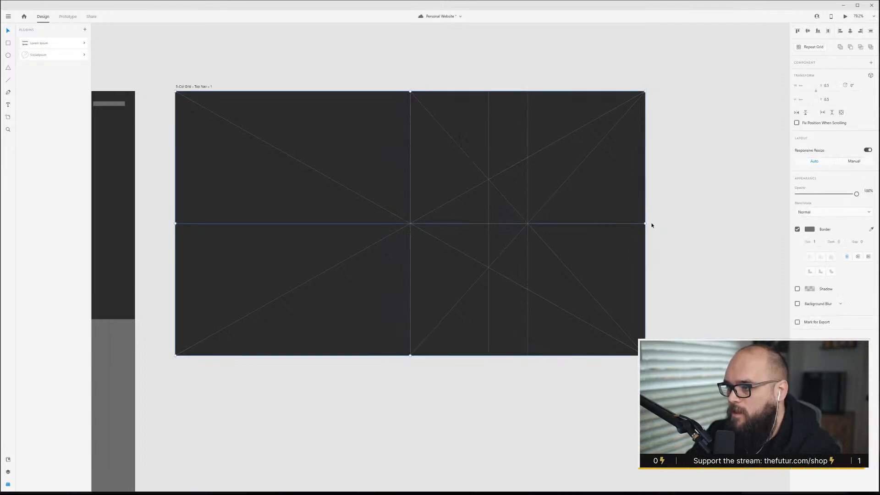
left_click_drag(646, 224, 411, 224)
key("Escape")
left_click_drag(293, 128, 332, 128)
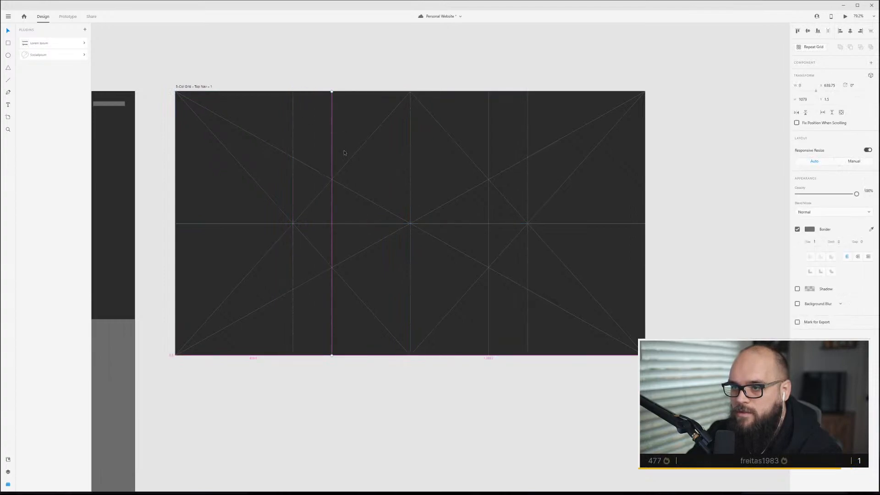
Move the left half's horizontal line up through the upper diagonal intersection and extend it across the full artboard width.
left_click(239, 224)
left_click_drag(239, 225, 249, 182)
left_click_drag(410, 181, 644, 184)
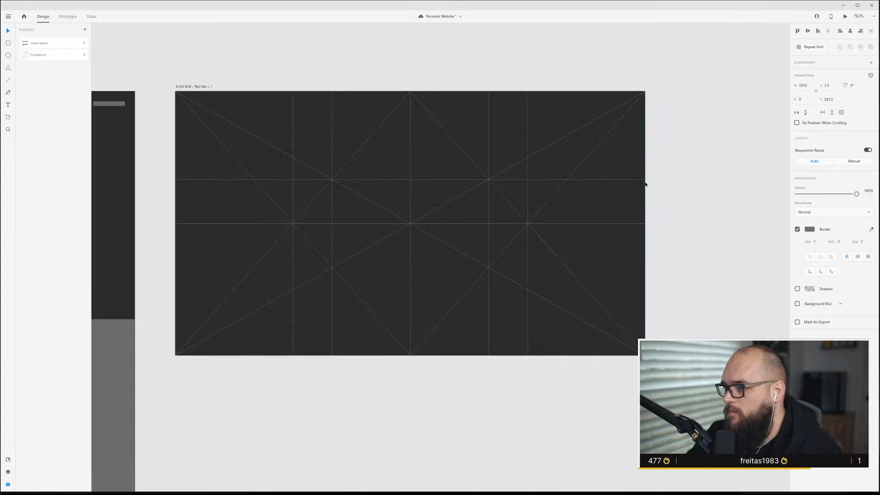
Duplicate that horizontal line down to pass through the lower diagonal intersections.
key("alt")
left_click_drag(229, 182, 229, 270)
left_click(226, 259)
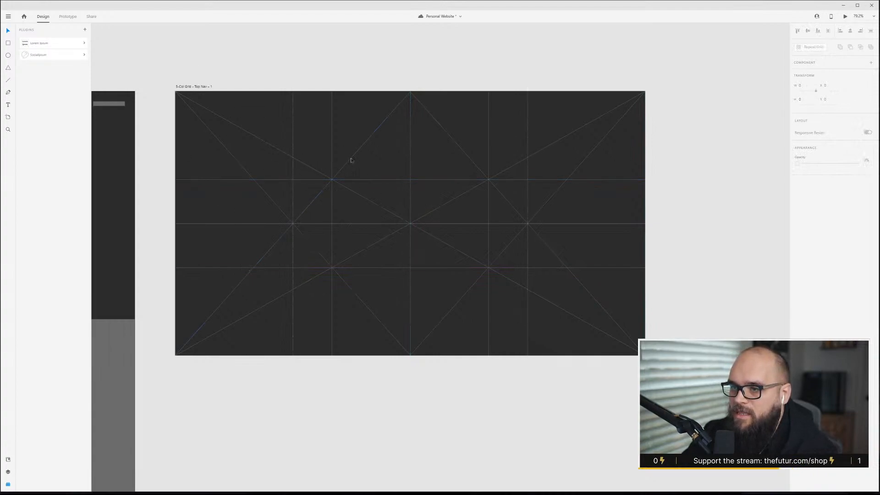
Add a copy of the diagonal and center lines scaled to fit the artboard's top-left section.
left_click(258, 144)
left_click_drag(645, 224, 293, 196)
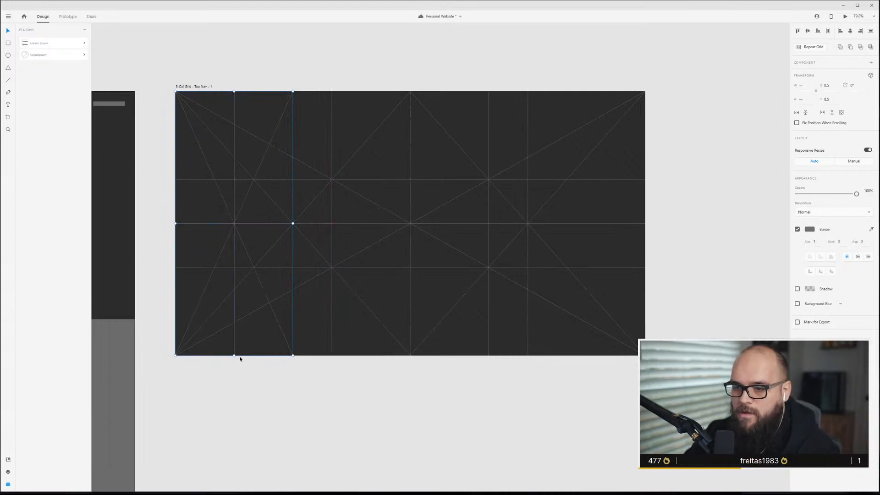
left_click_drag(231, 357, 224, 223)
left_click(260, 88)
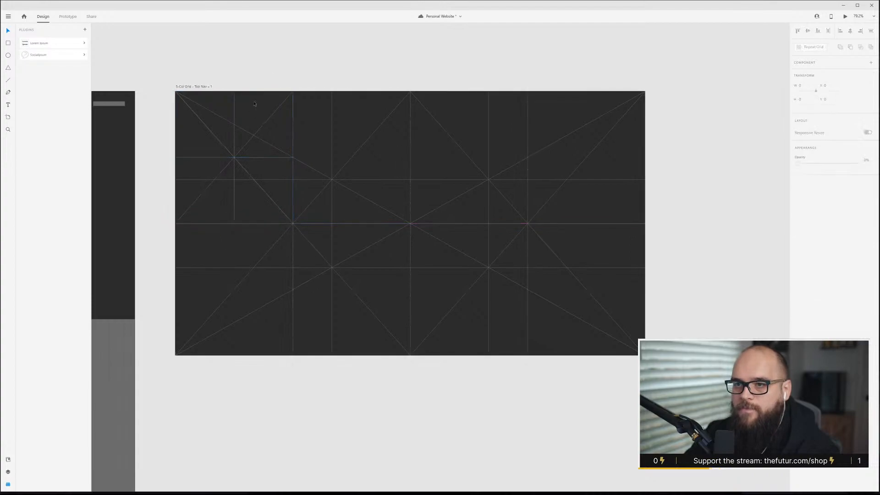
Extend the top-left section's vertical line down to the artboard's bottom edge.
left_click(235, 214)
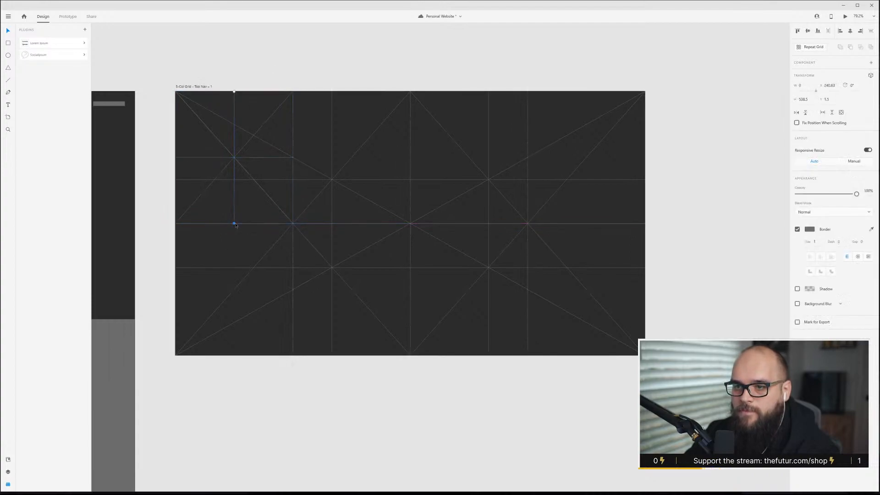
left_click_drag(234, 225, 233, 356)
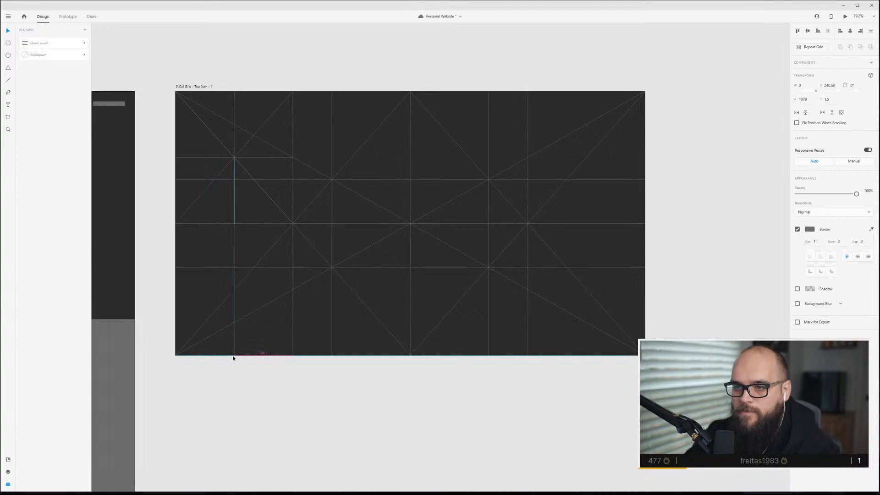
left_click_drag(233, 356, 234, 356)
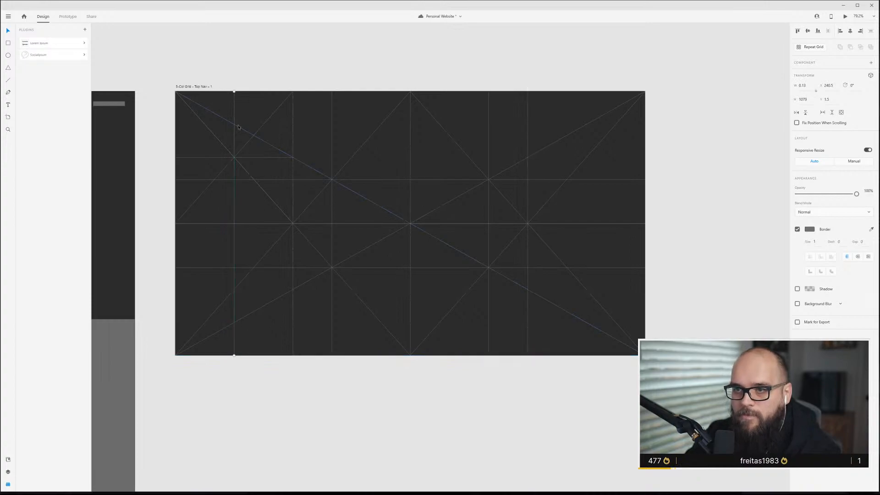
Extend the top-left section's horizontal line across the full artboard width.
left_click(239, 162)
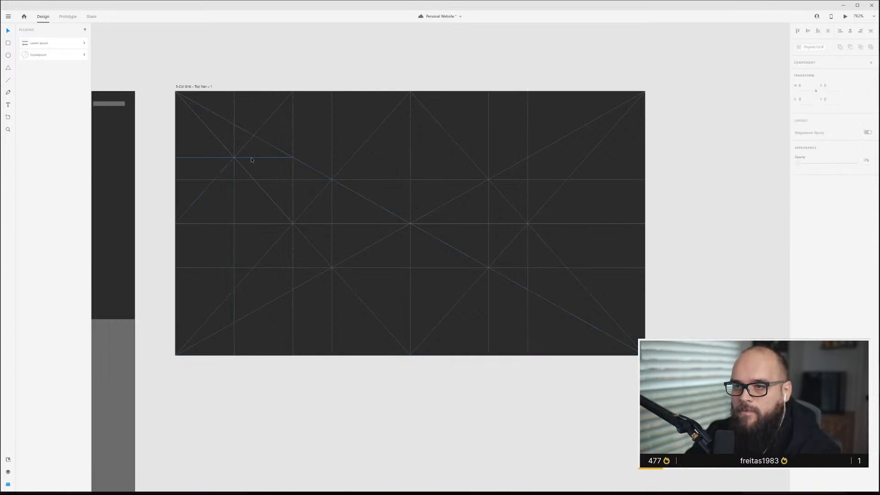
left_click(252, 160)
left_click_drag(293, 157, 646, 171)
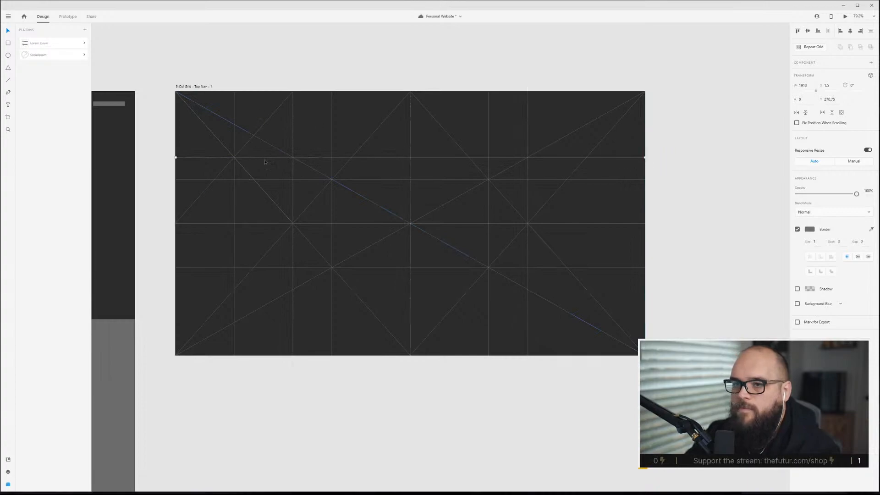
Add a copy of the diagonal and center lines scaled to fit the artboard's bottom-left section.
left_click(289, 81)
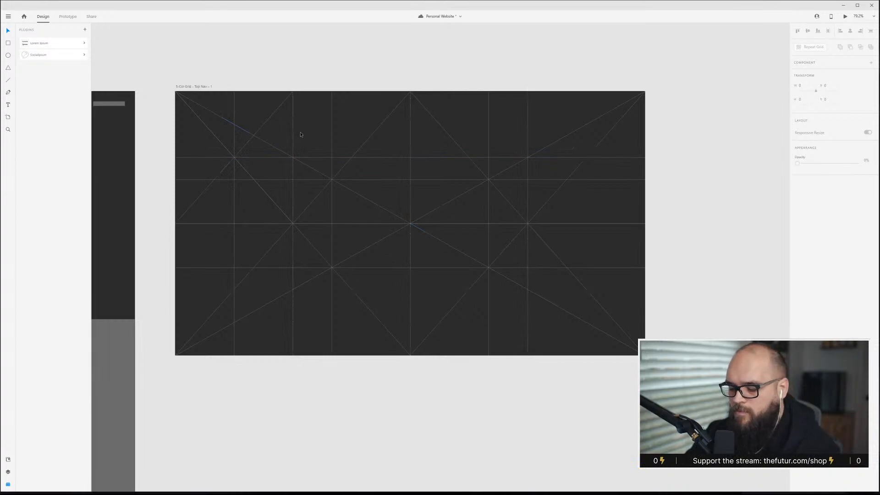
key("ctrl+a")
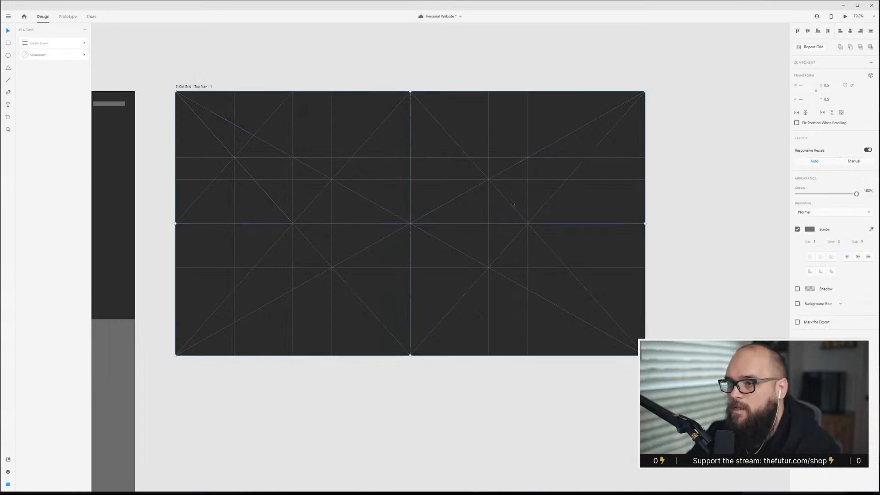
left_click_drag(646, 227, 293, 228)
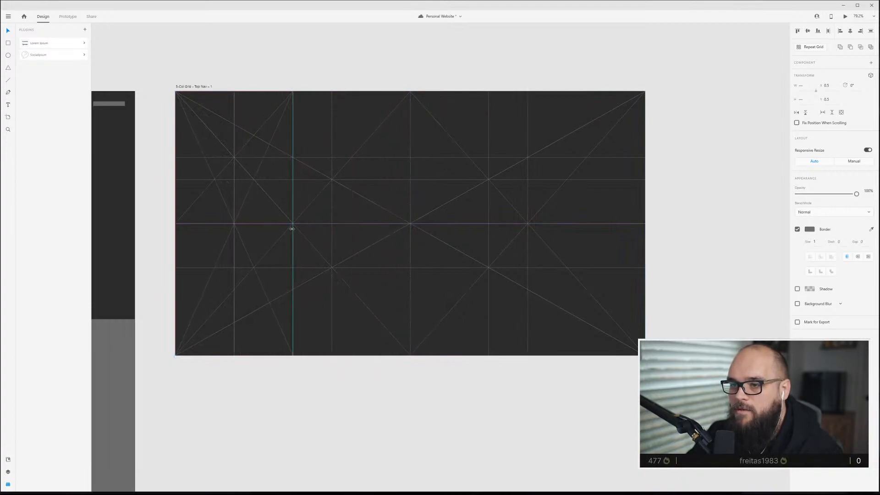
left_click_drag(234, 90, 240, 224)
left_click(344, 399)
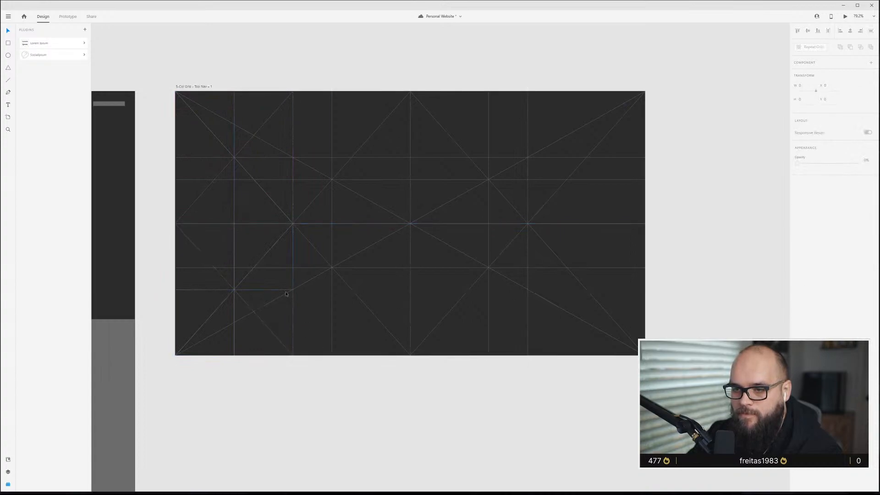
Extend the bottom-left section's horizontal line across the full artboard width.
left_click(284, 290)
left_click_drag(293, 290, 644, 306)
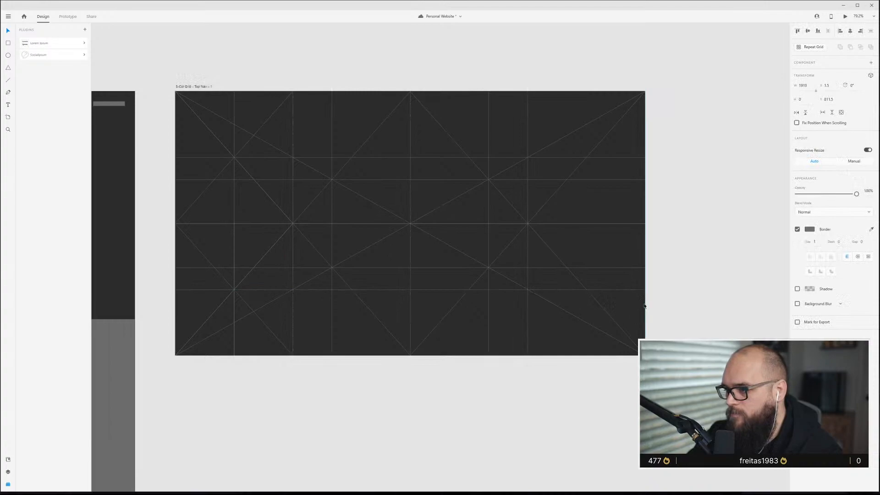
left_click(328, 434)
Delete the redundant short vertical line in the bottom-left section.
left_click(234, 243)
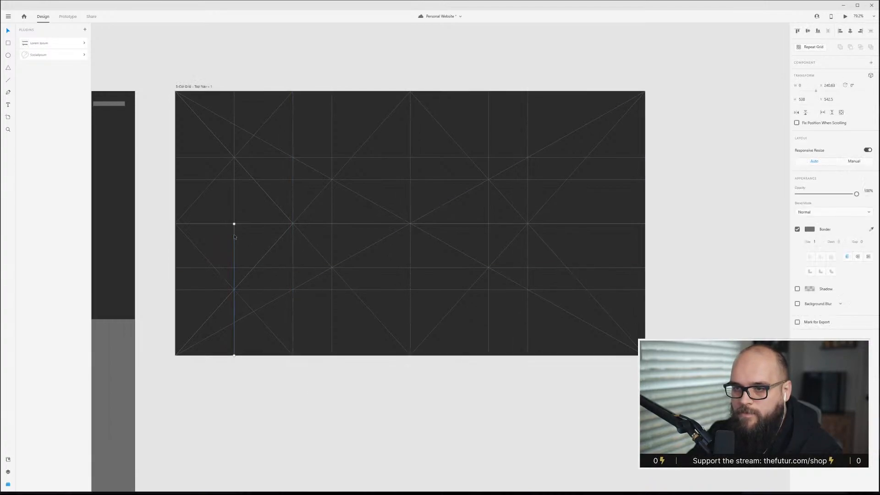
key("Delete")
left_click(234, 236)
left_click_drag(234, 237, 503, 241)
key("ctrl+z")
Add a copy of the diagonal and center lines scaled to fit the artboard's top-right section.
key("ctrl+a")
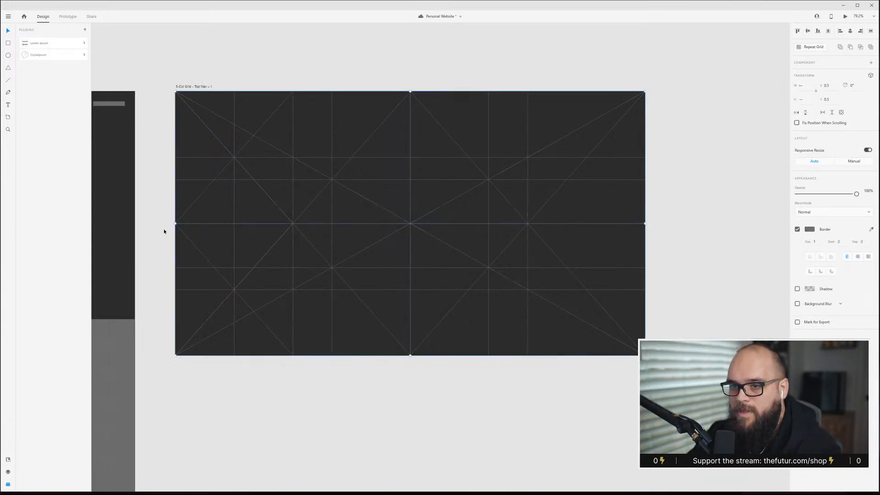
left_click_drag(489, 240, 529, 238)
left_click_drag(590, 358, 590, 223)
left_click(589, 204)
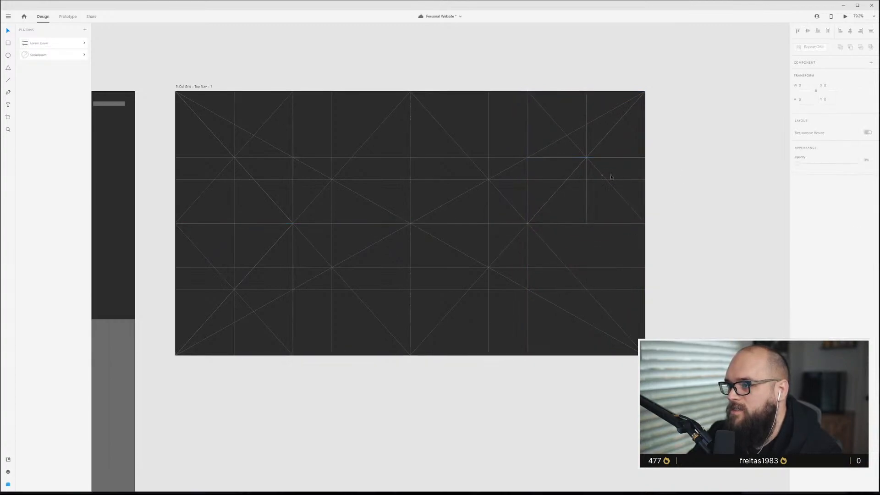
Add a copy of the diagonal and center lines scaled to fit the bottom-right section, and save the file.
left_click(588, 194)
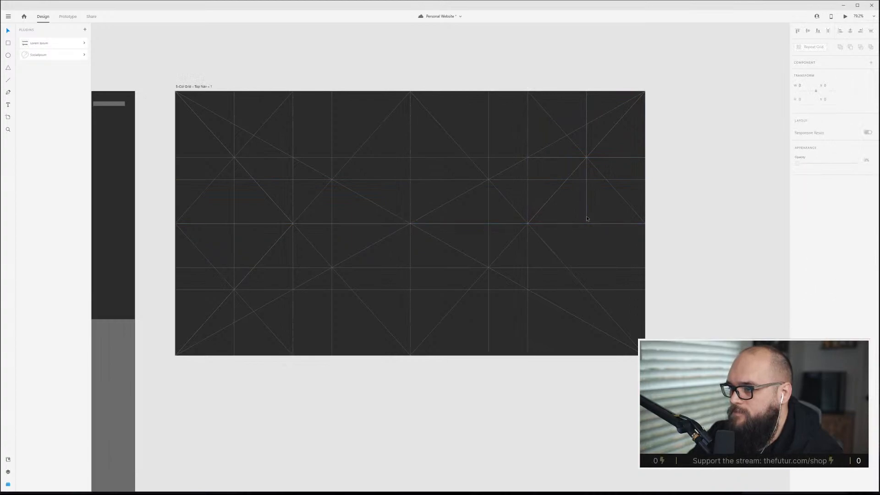
key("ctrl+a")
left_click_drag(373, 235, 528, 244)
left_click_drag(587, 92, 599, 224)
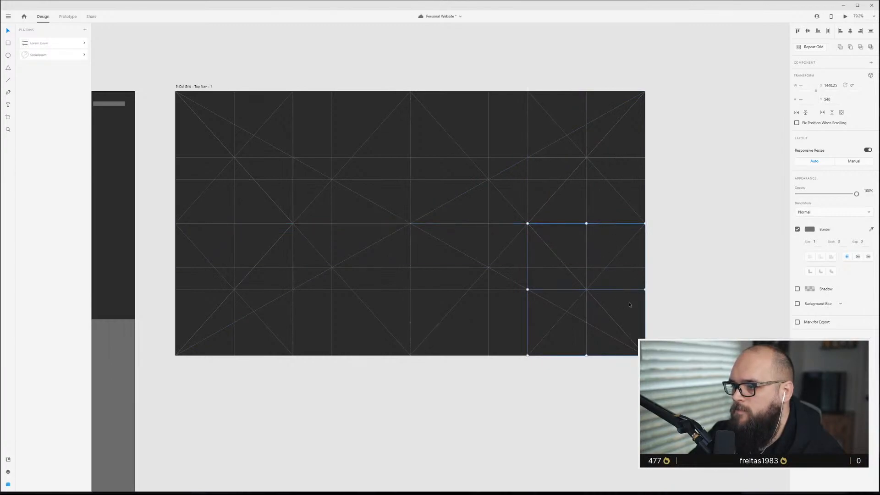
left_click(658, 318)
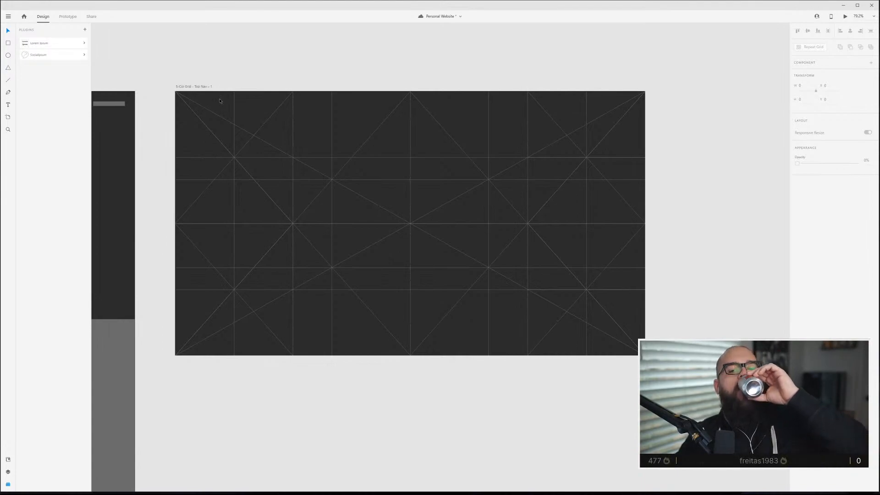
key("ctrl+s")
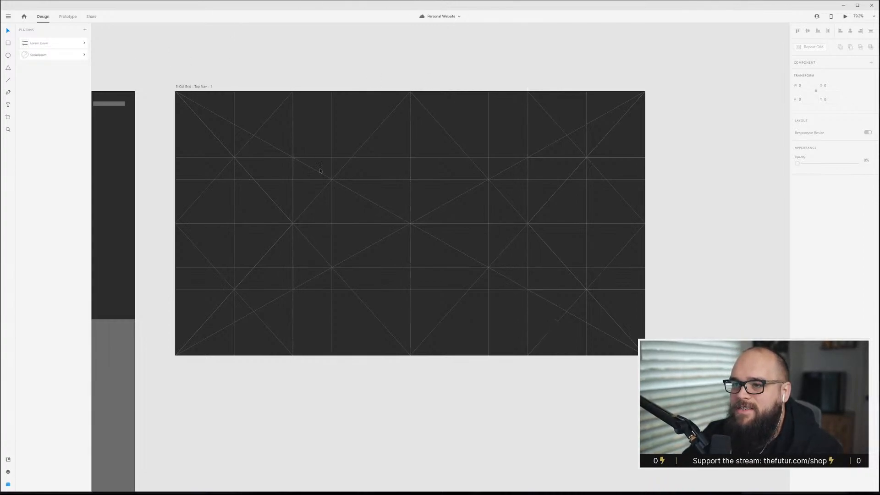
Duplicate the upper full-width horizontal line slightly higher through the top diagonal intersections.
left_click(249, 159)
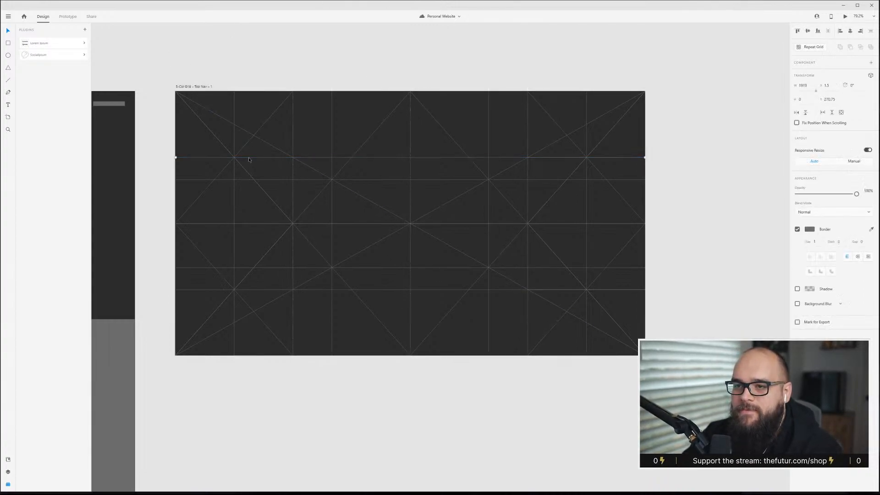
left_click_drag(249, 159, 253, 137)
left_click(669, 132)
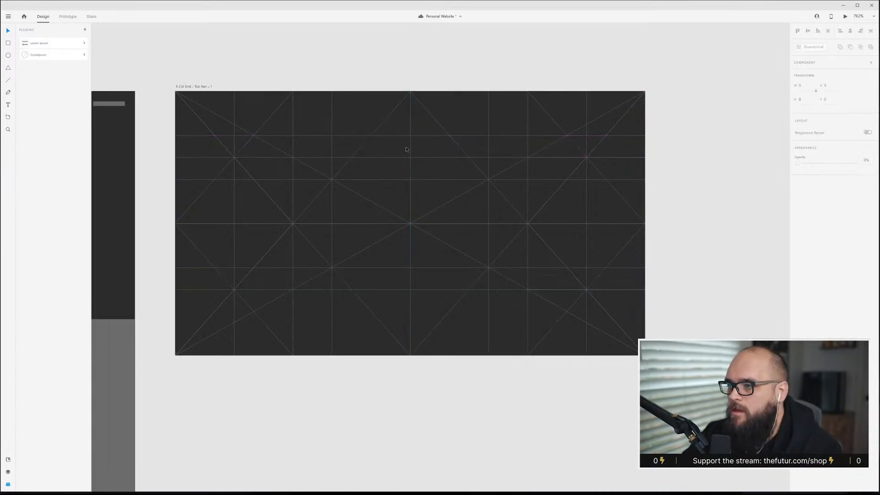
Duplicate the new top horizontal line down to the matching position in the artboard's lower part.
left_click(325, 136)
left_click_drag(326, 136, 427, 318, "alt")
left_click(718, 180)
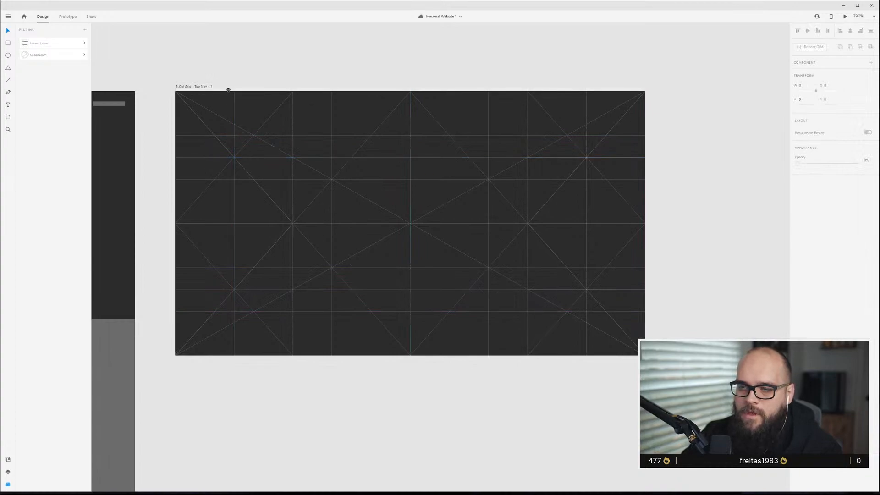
Duplicate a vertical line toward the artboard's right edge.
left_click_drag(235, 116, 608, 103)
left_click(772, 182)
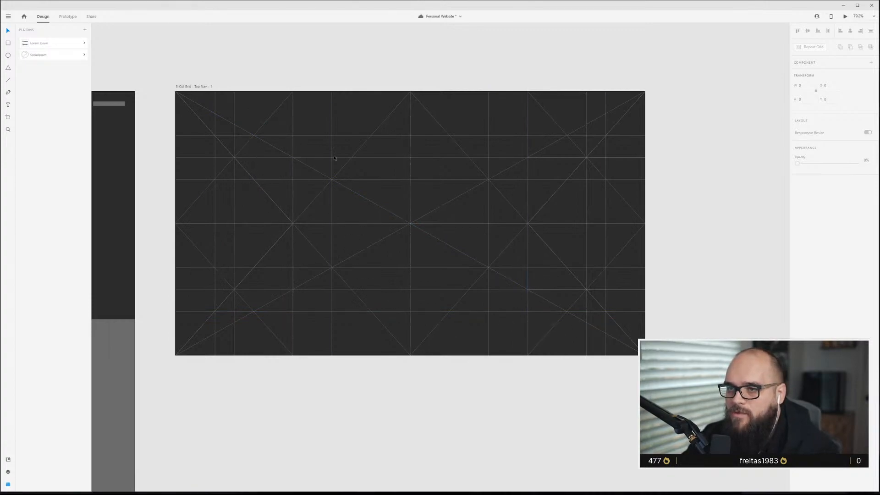
Select all construction lines, group them, and set the group's opacity to 40%.
left_click_drag(687, 389, 169, 91)
key("ctrl+g")
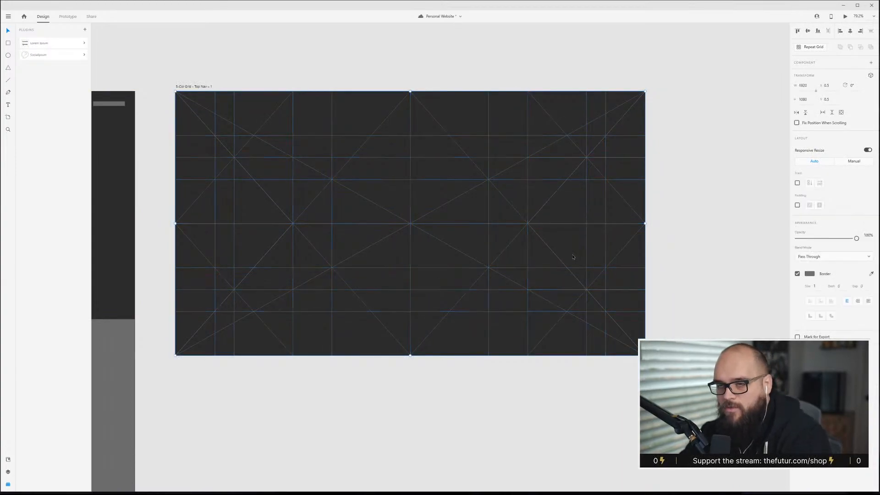
key("4")
left_click(375, 71)
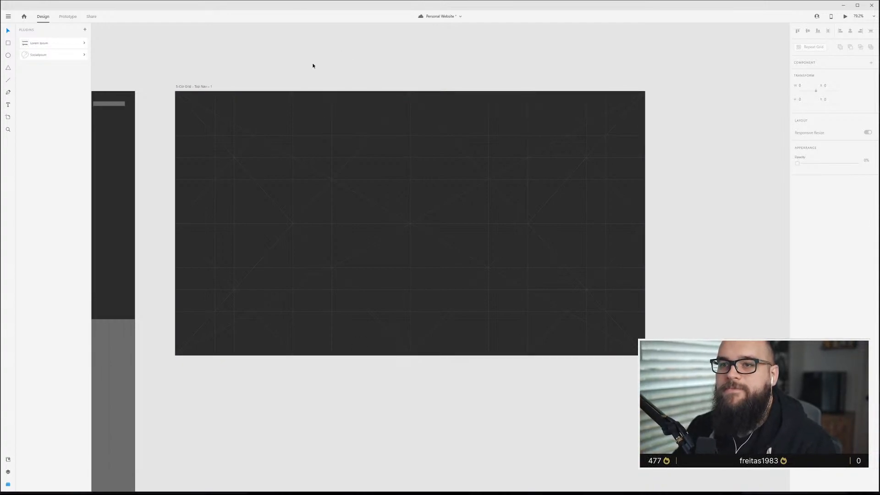
Rename the artboard to "Golden Canon - Top Grid" and save the file.
double_click(185, 87)
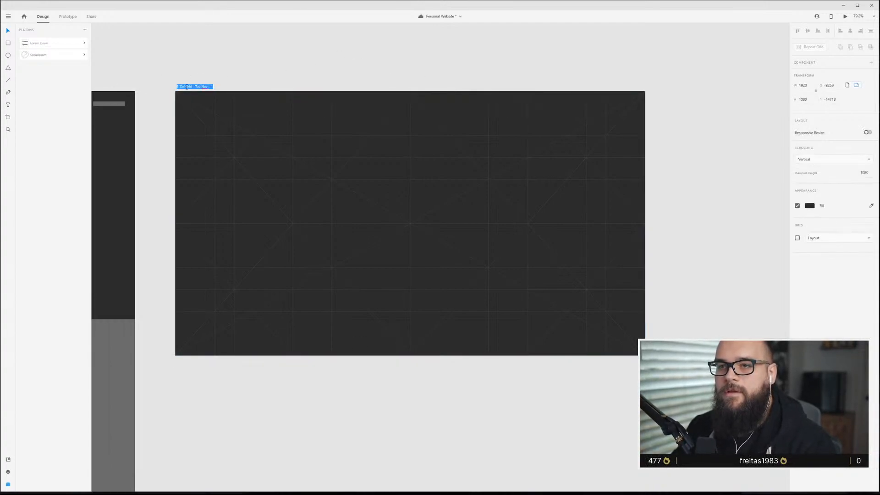
type("Golde")
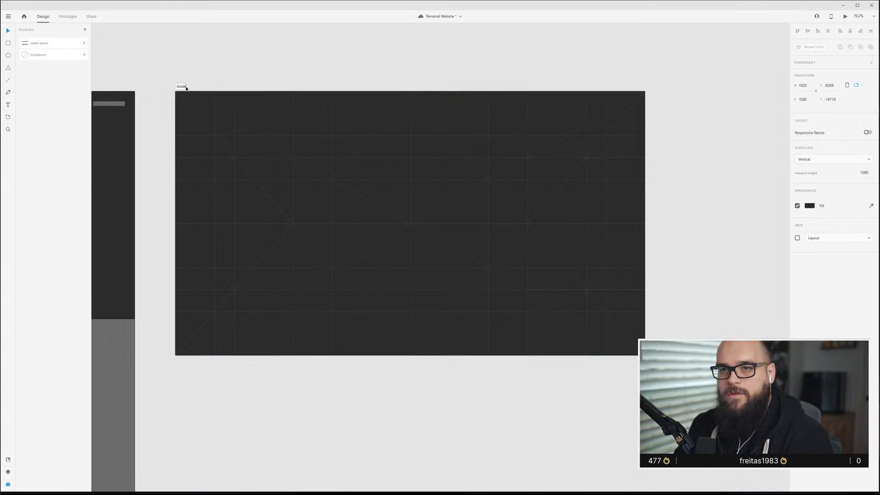
type("n Canon - Top Grid")
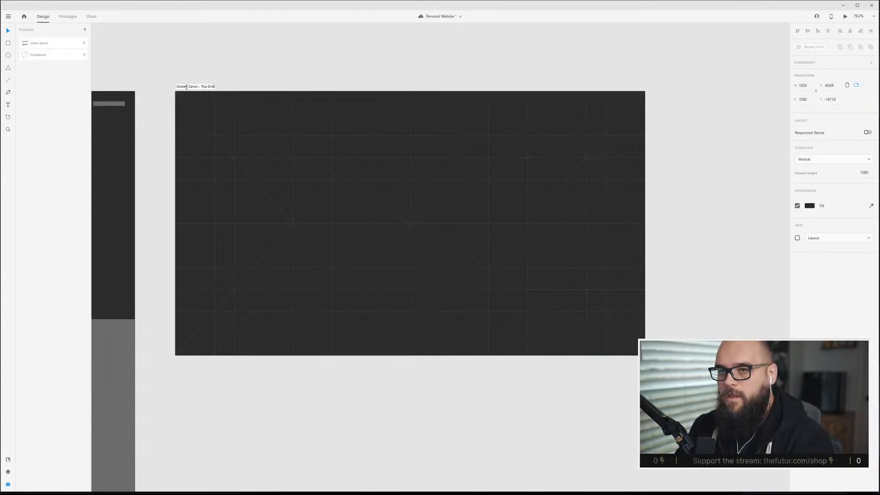
key("Return")
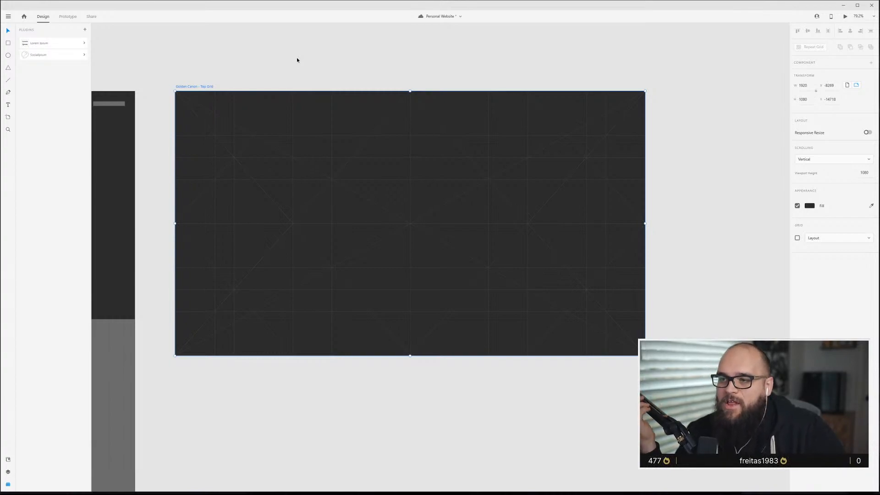
key("ctrl+s")
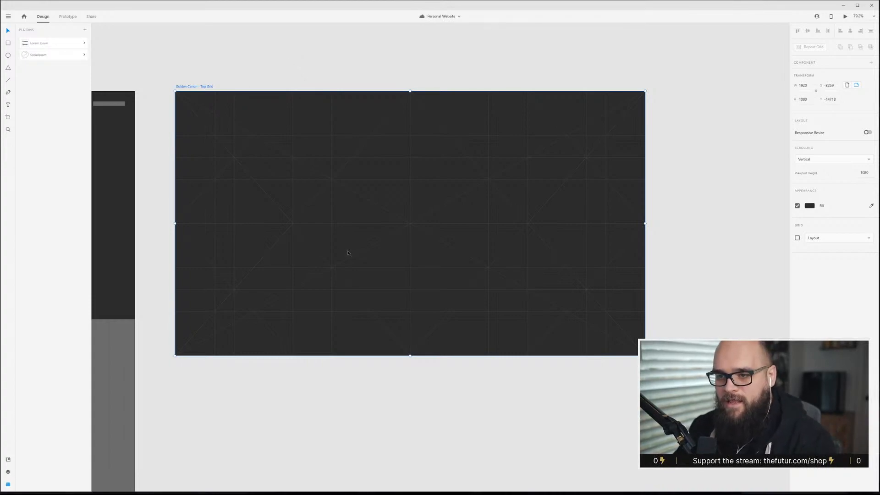
left_click(337, 81)
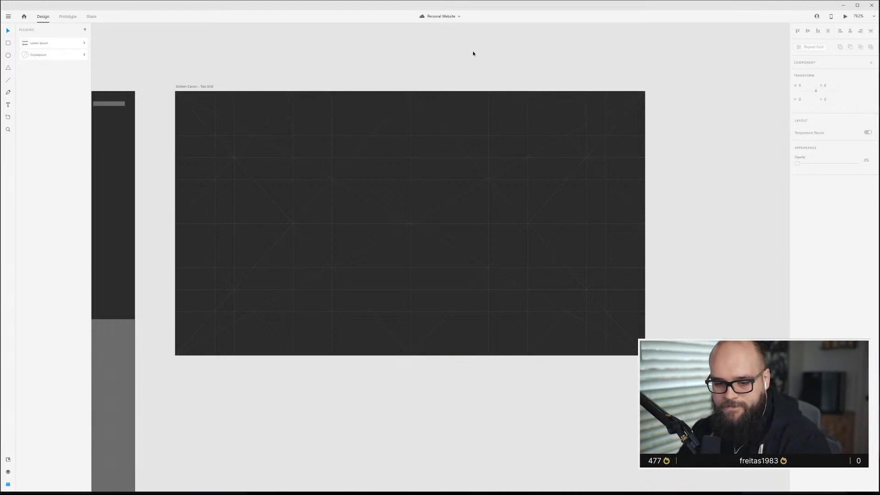
Copy the top navigation bar from the content wireframe onto the Golden Canon artboard.
scroll(337, 149, "up", 3)
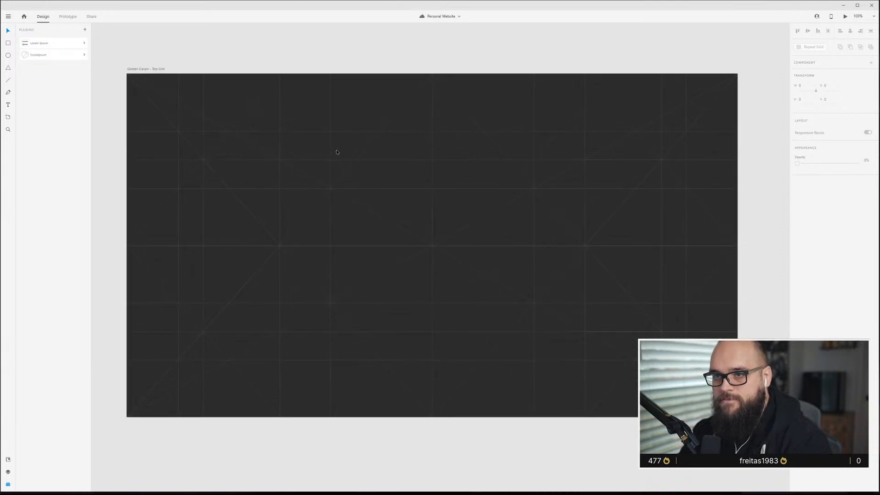
scroll(366, 188, "up", 1)
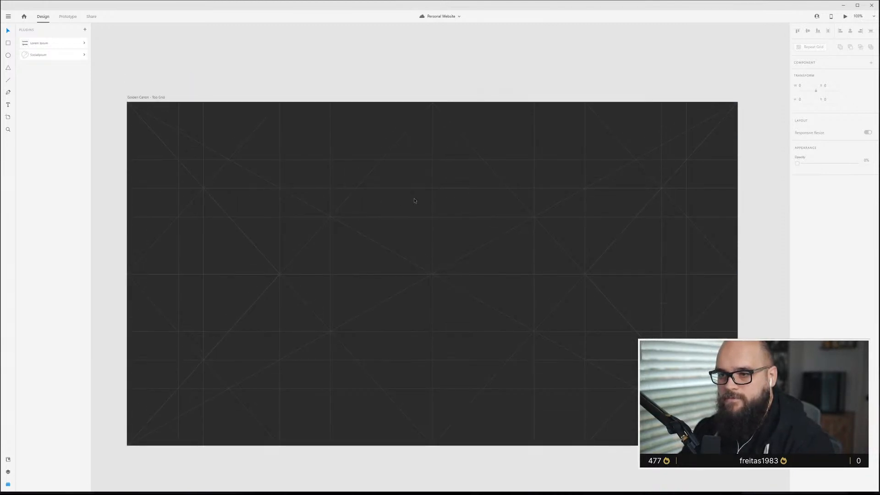
left_click(143, 97)
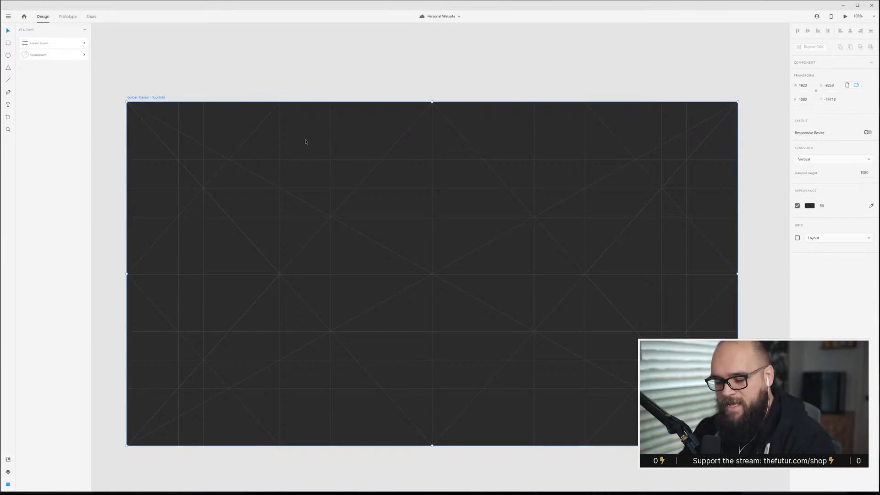
scroll(306, 141, "down", 3)
scroll(256, 138, "left", 6)
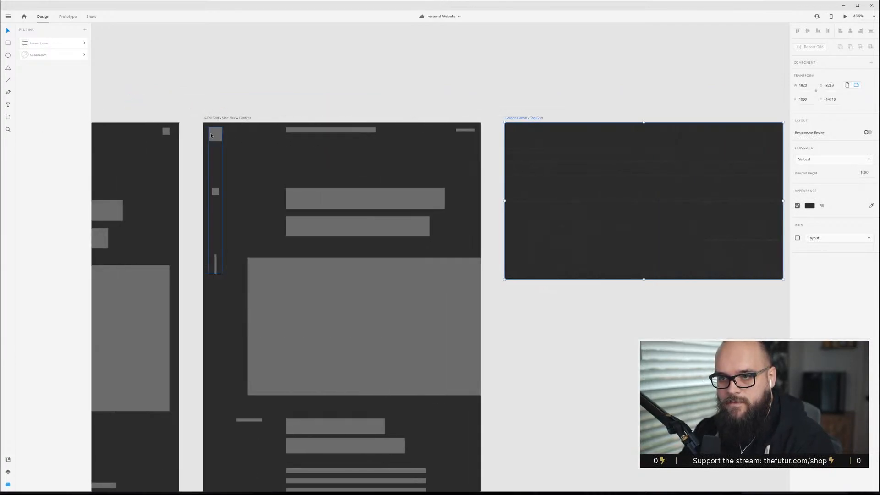
left_click(212, 135)
scroll(167, 141, "left", 5)
left_click(135, 135)
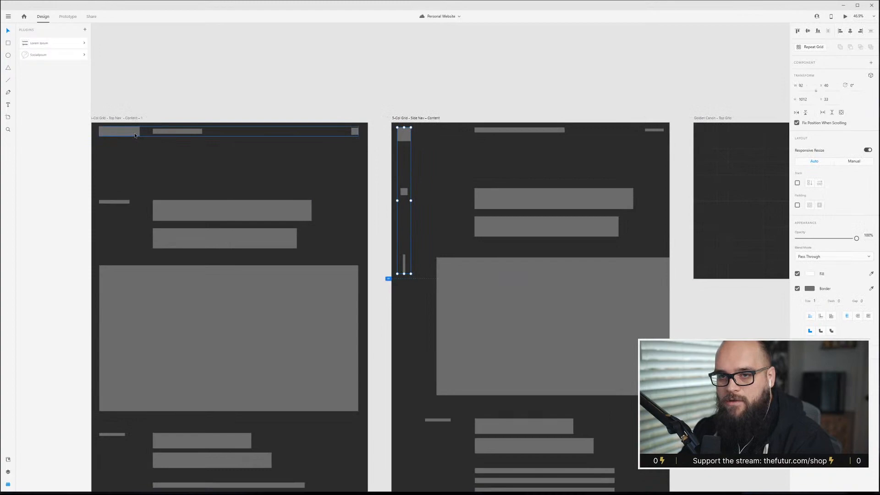
left_click_drag(151, 136, 734, 143)
Move the logo block right to line it up with a construction line.
scroll(735, 142, "right", 10)
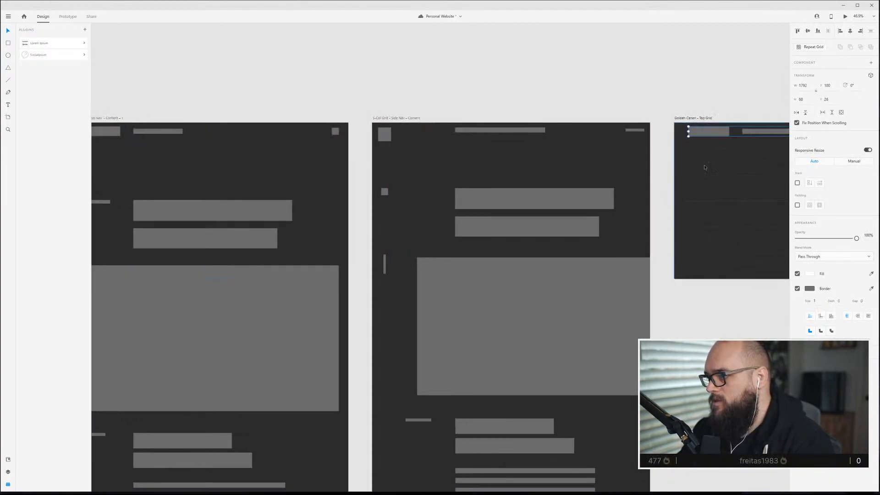
scroll(622, 149, "up", 3)
left_click(670, 107)
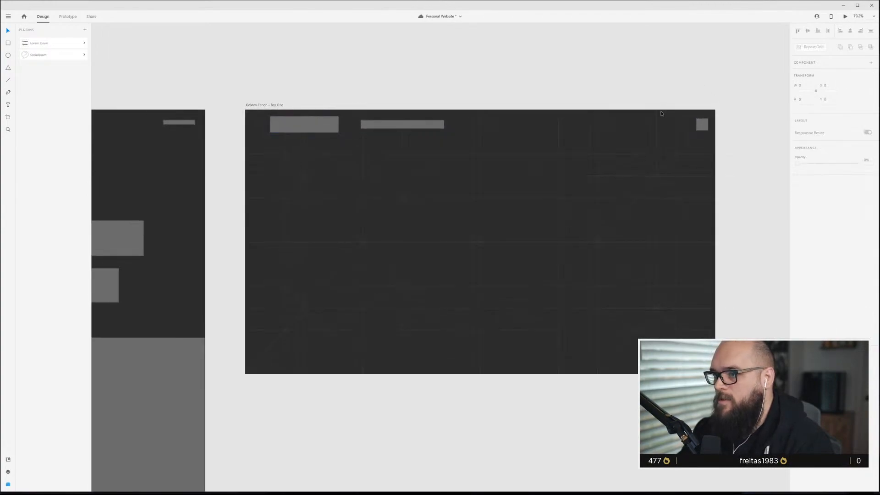
left_click(305, 127)
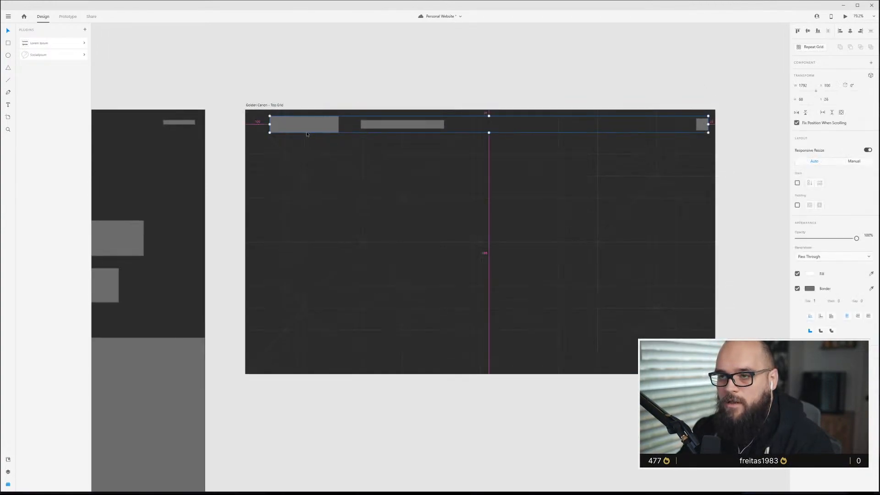
scroll(306, 132, "up", 4)
left_click(353, 88)
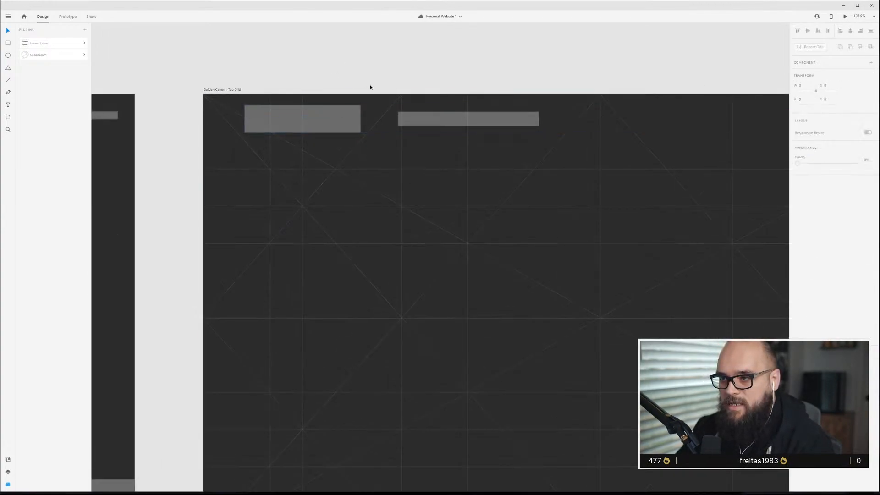
left_click(314, 122)
left_click_drag(314, 122, 340, 125)
left_click(469, 167)
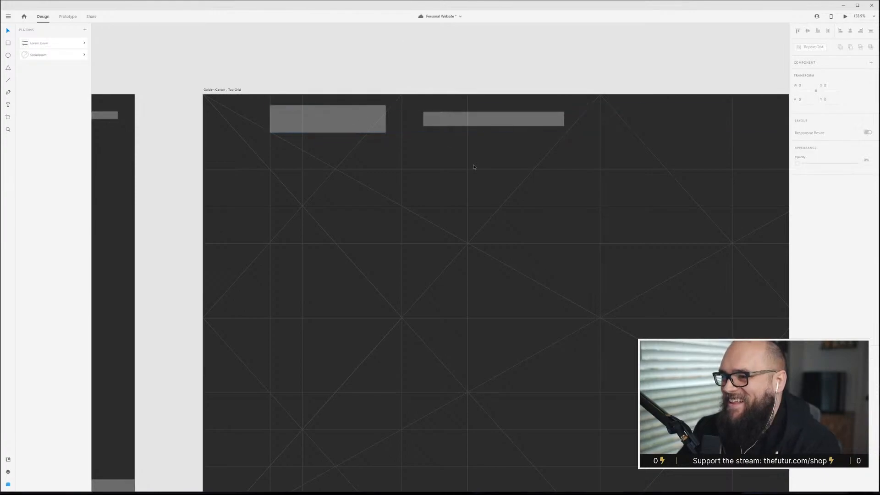
Shift the navigation links bar right and shorten its right end to fit the grid.
left_click(497, 121)
left_click(490, 58)
double_click(482, 120)
left_click_drag(481, 119, 525, 120)
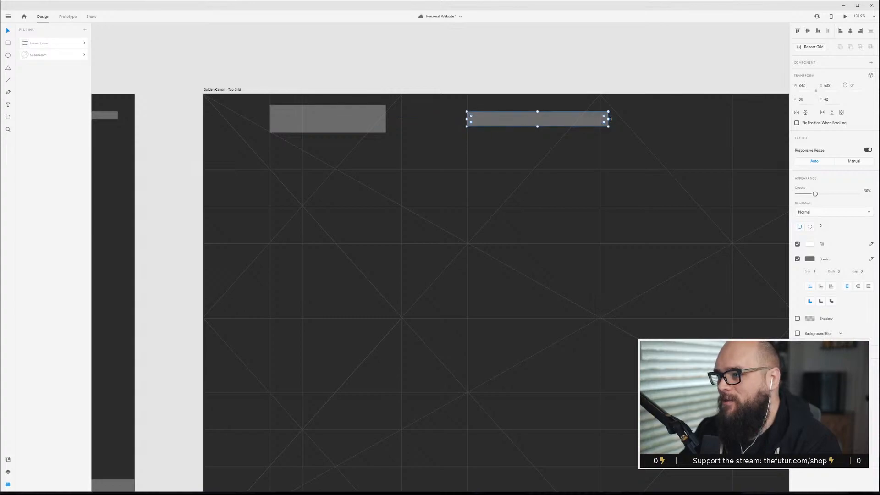
left_click_drag(609, 119, 600, 119)
Move the menu icon left onto the artboard's rightmost grid column.
scroll(550, 165, "down", 3)
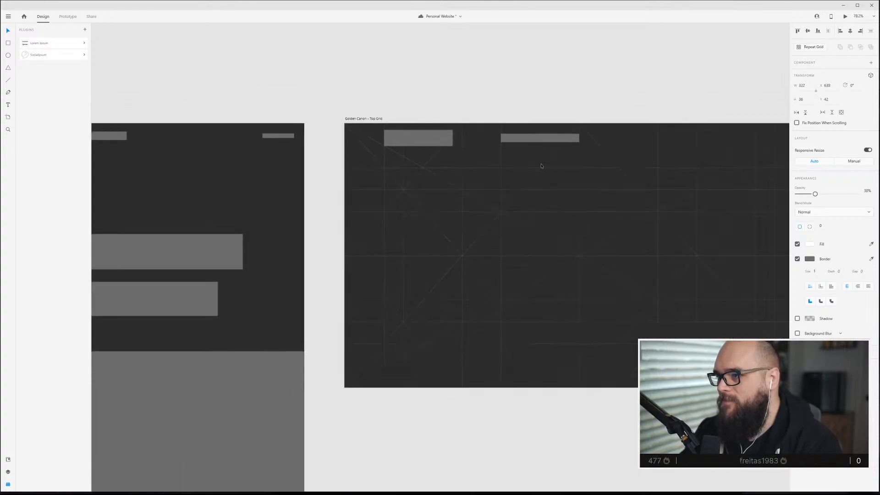
scroll(545, 163, "right", 3)
left_click(696, 138)
left_click_drag(696, 139, 700, 139)
left_click(725, 132)
left_click(700, 138)
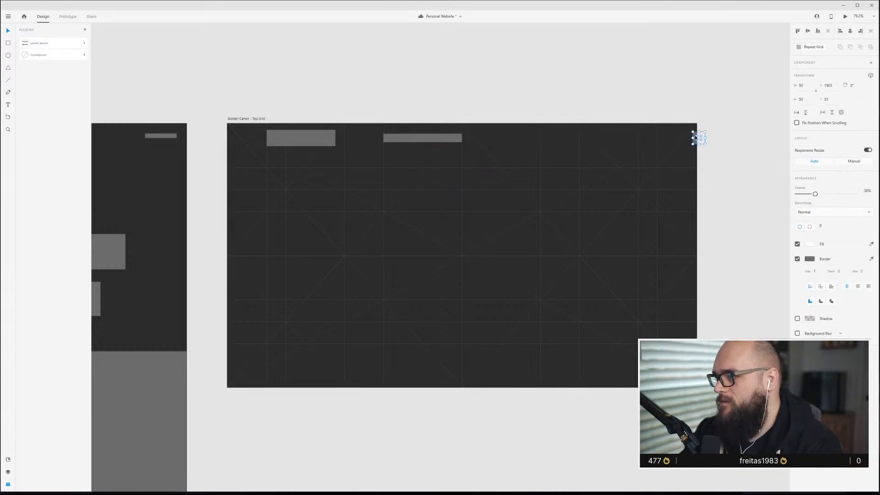
left_click_drag(696, 138, 649, 141)
left_click(653, 98)
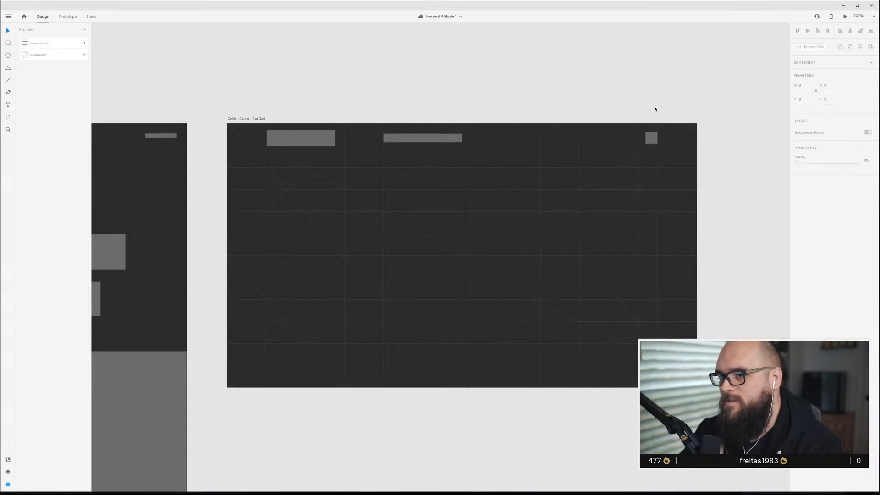
Duplicate the Golden Canon artboard to the right.
scroll(577, 200, "up", 3)
left_click(141, 96)
scroll(386, 244, "down", 5)
left_click_drag(311, 254, 577, 185)
scroll(774, 209, "up", 2)
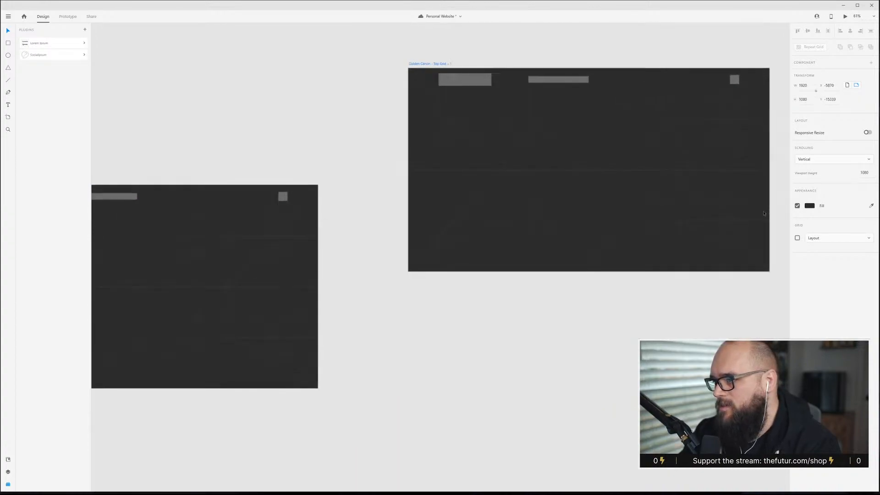
Widen the duplicated artboard toward the right.
scroll(690, 223, "down", 2)
scroll(698, 211, "right", 4)
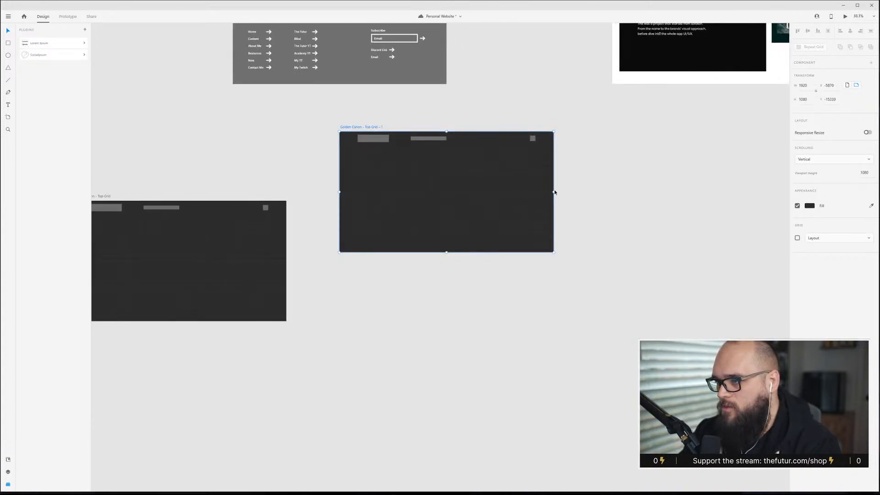
left_click_drag(554, 192, 701, 194)
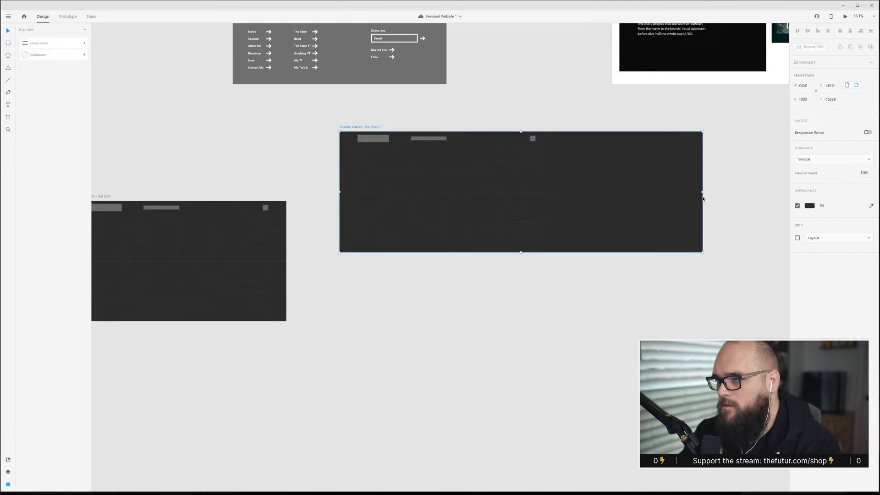
Stretch the construction-line group to span the wider artboard.
scroll(651, 217, "up", 1)
scroll(652, 217, "up", 1)
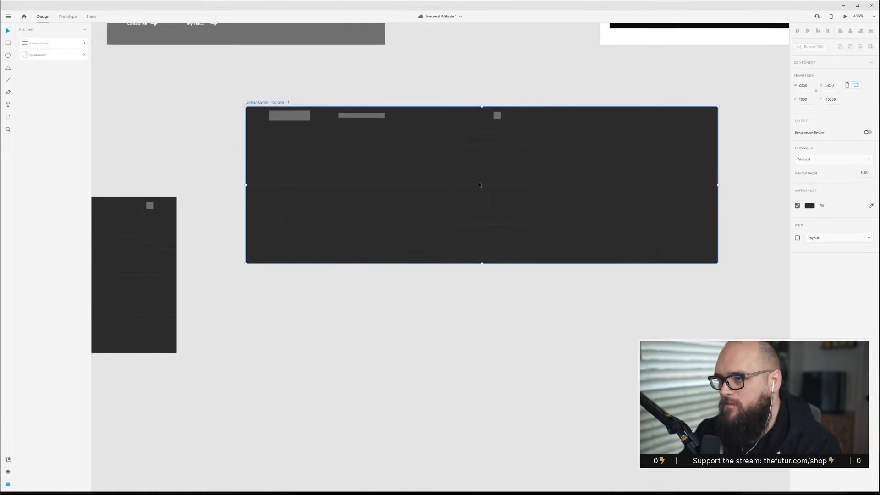
left_click(524, 186)
left_click_drag(523, 186, 718, 197)
Move the menu icon to the wide artboard's right edge and shift the navigation links bar right.
left_click(498, 116)
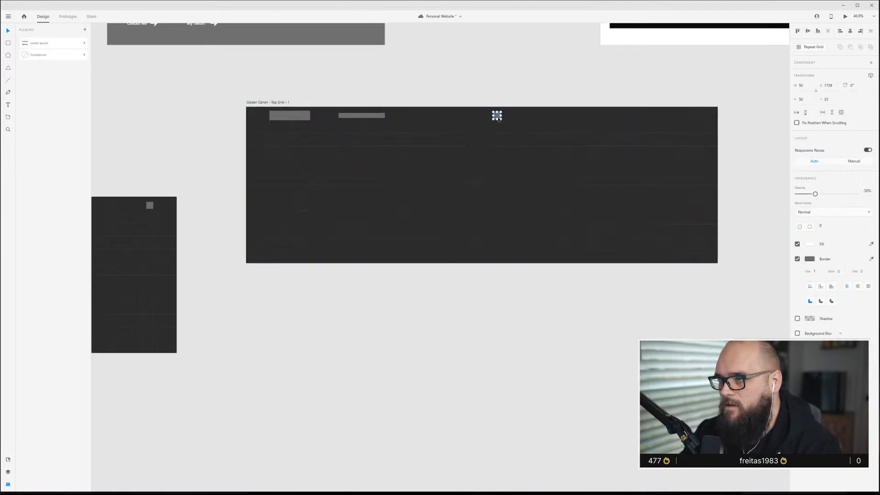
left_click_drag(497, 116, 691, 135)
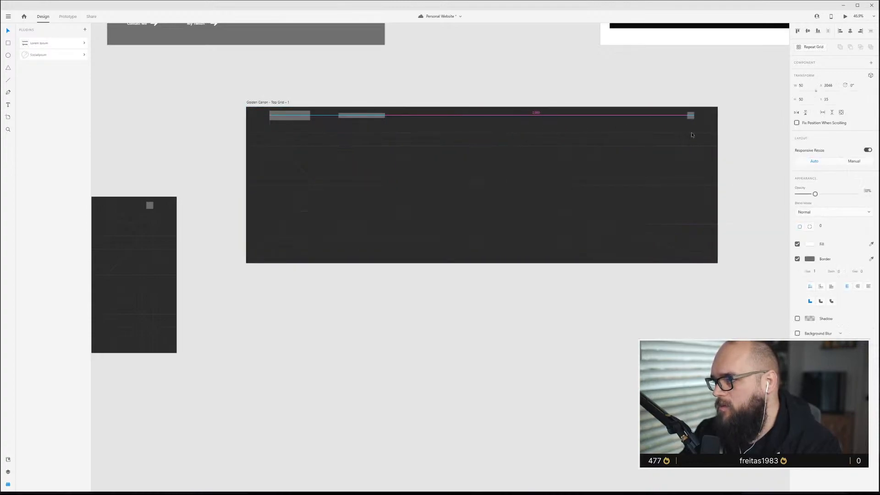
left_click_drag(359, 116, 385, 120)
left_click(520, 192)
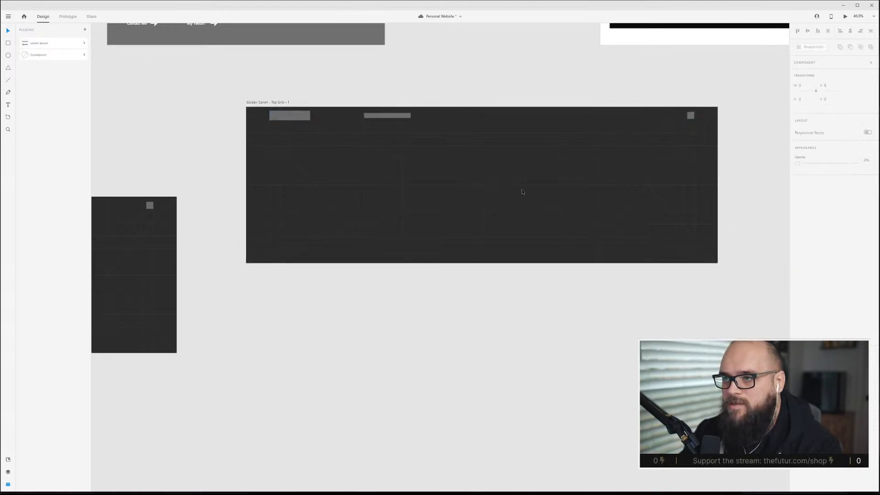
Duplicate the widened artboard below it.
scroll(520, 191, "up", 2)
scroll(572, 178, "down", 1)
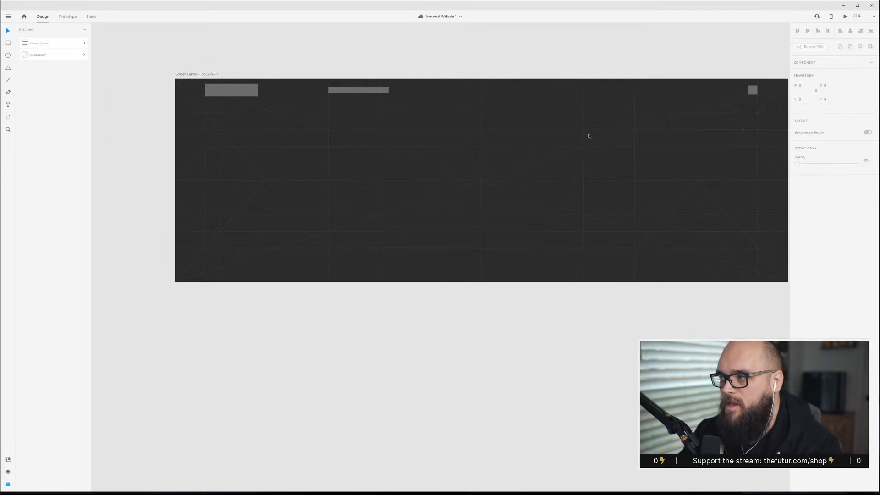
left_click(202, 75)
left_click_drag(201, 75, 206, 328)
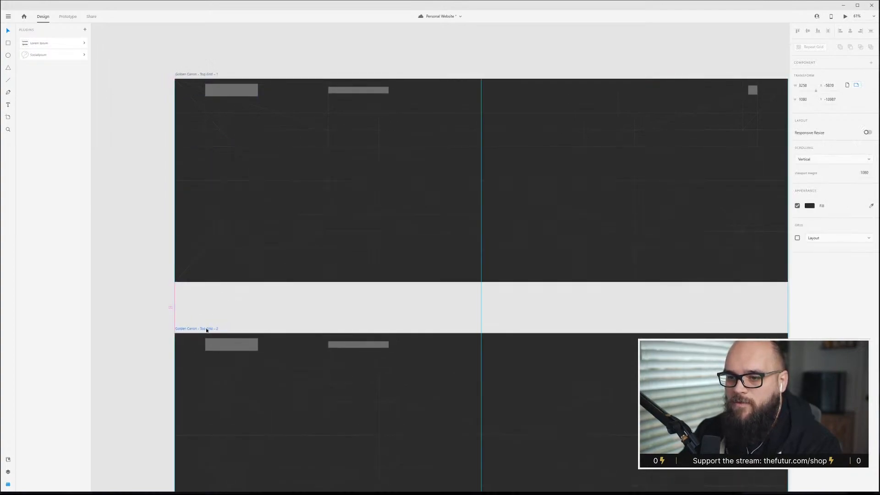
scroll(359, 281, "down", 3)
scroll(486, 322, "down", 3)
left_click(486, 323)
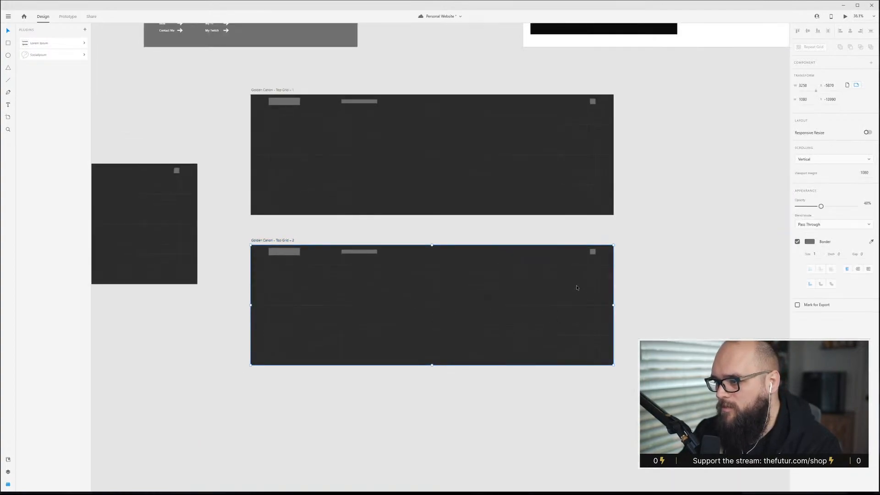
left_click_drag(613, 305, 348, 306)
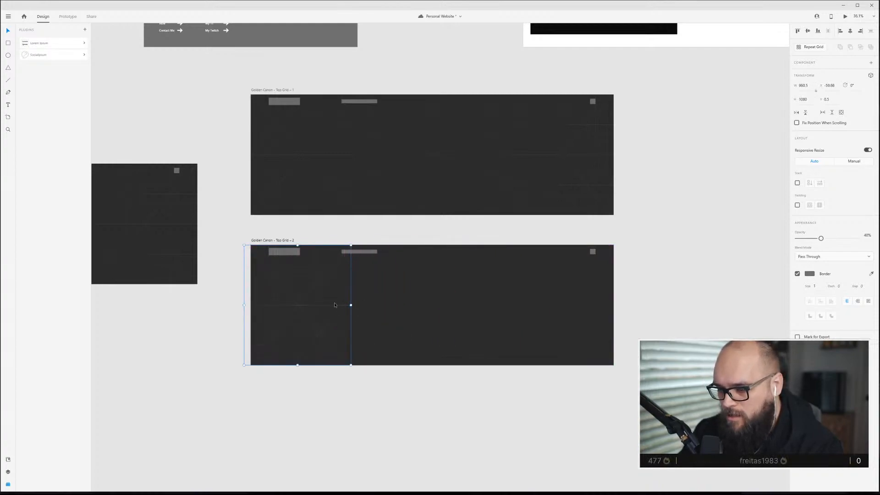
scroll(297, 305, "up", 5)
key("ctrl+z")
Narrow the lower duplicate artboard to a tall, phone-like width.
scroll(532, 277, "down", 5)
left_click(378, 211)
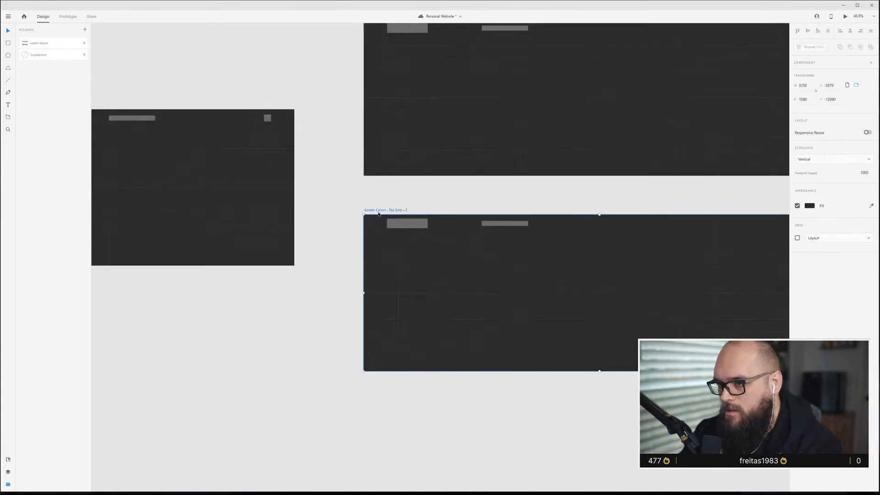
scroll(613, 296, "right", 5)
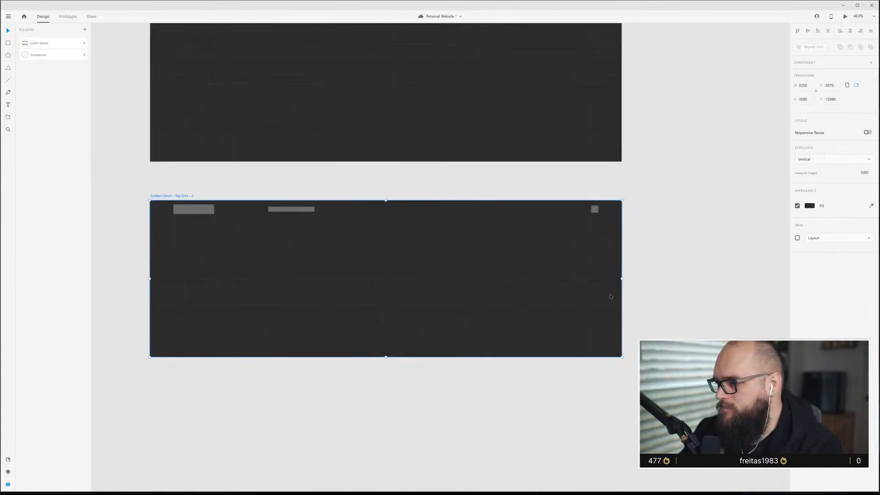
left_click_drag(621, 280, 270, 280)
Turn off responsive resize and shrink the construction-line group to the narrow artboard.
left_click(532, 283)
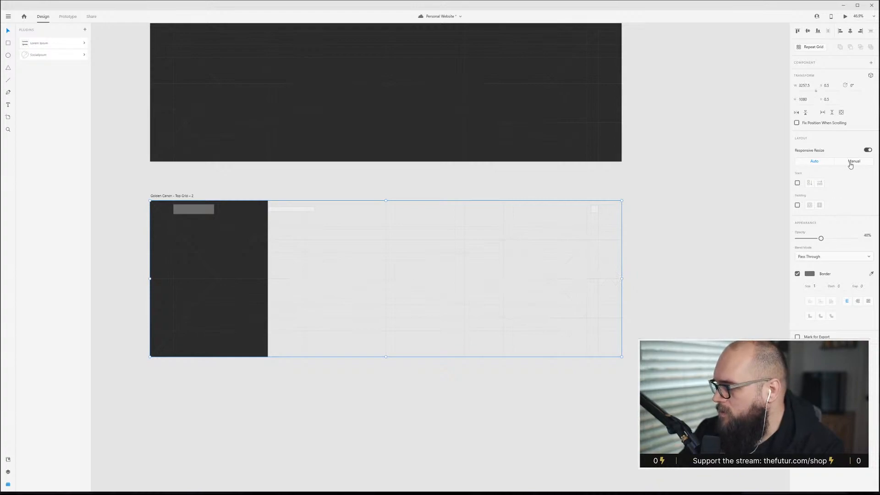
left_click(867, 150)
left_click_drag(623, 278, 358, 263)
left_click_drag(266, 268, 266, 268)
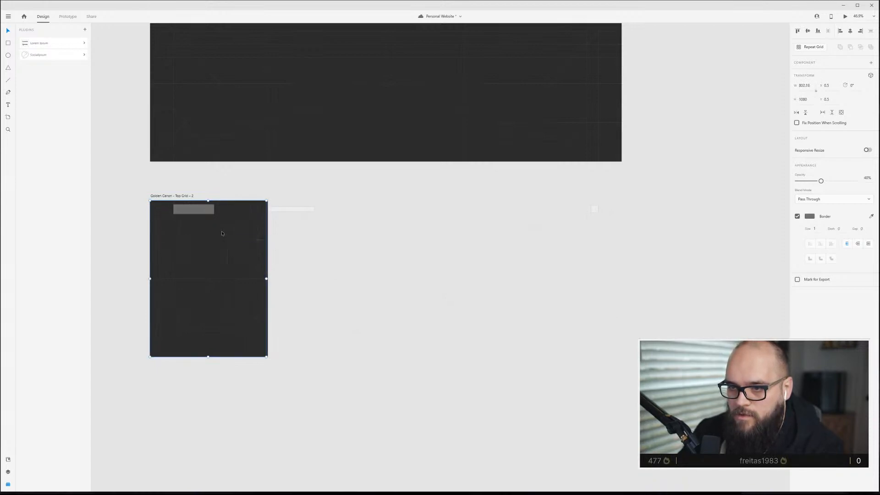
Nudge the logo block up and left inside the narrow artboard.
left_click(193, 209)
scroll(177, 249, "up", 5)
mouse_move(211, 171)
left_mouse_down()
mouse_move(168, 172)
mouse_move(201, 161)
left_mouse_up()
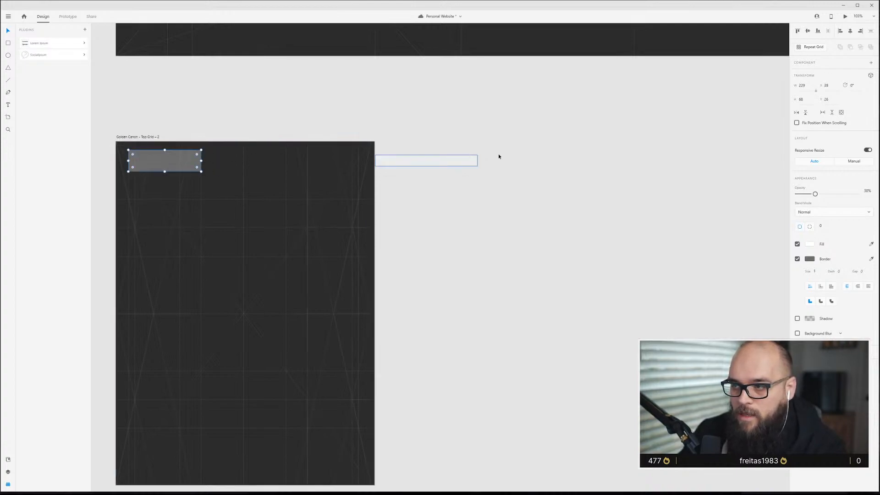
left_click(416, 163)
Move the menu icon into the narrow artboard's upper right corner.
scroll(417, 165, "right", 3)
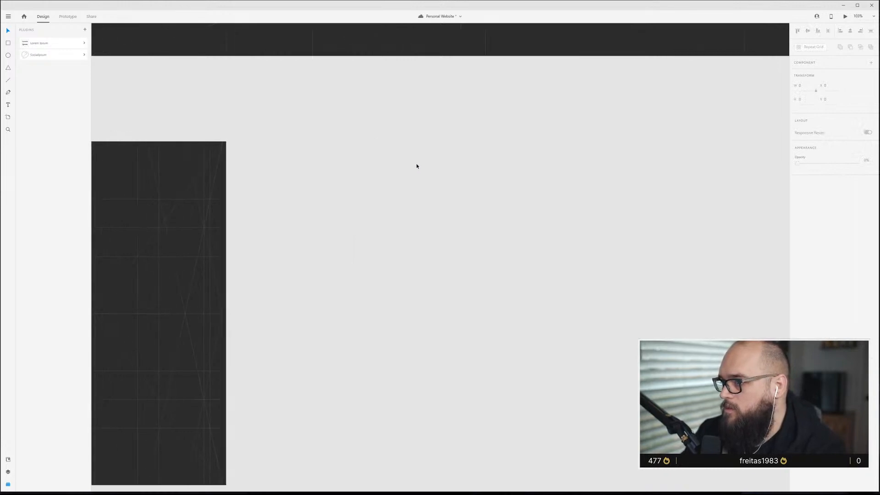
scroll(418, 170, "down", 3)
left_click_drag(687, 165, 239, 155)
scroll(253, 171, "up", 4)
scroll(252, 172, "up", 4)
scroll(239, 155, "down", 3)
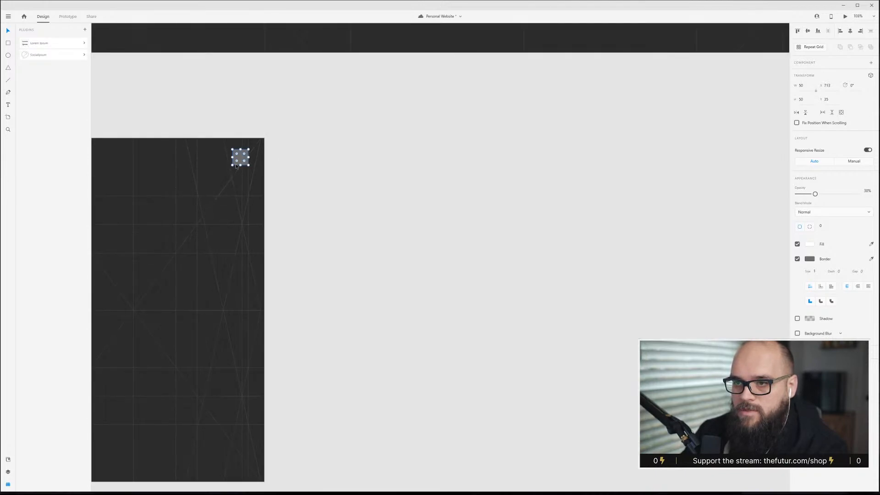
scroll(418, 98, "left", 5)
left_click(418, 98)
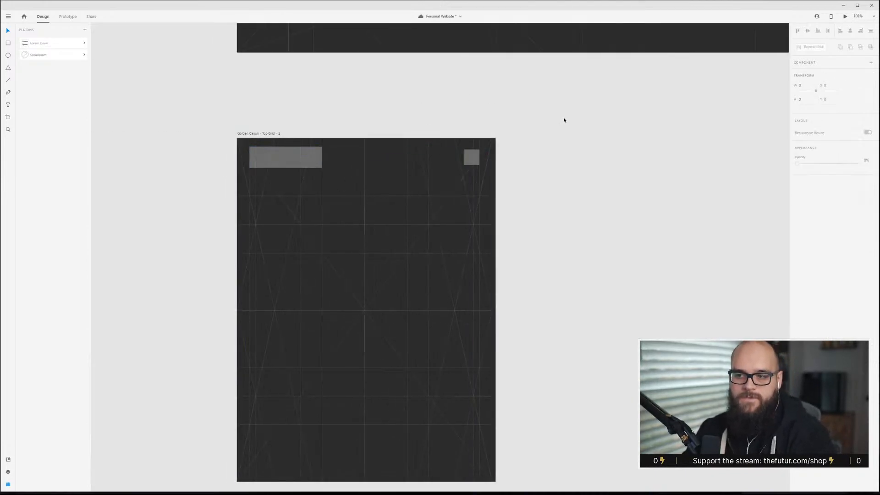
Delete the narrow duplicate artboard.
scroll(441, 162, "down", 5)
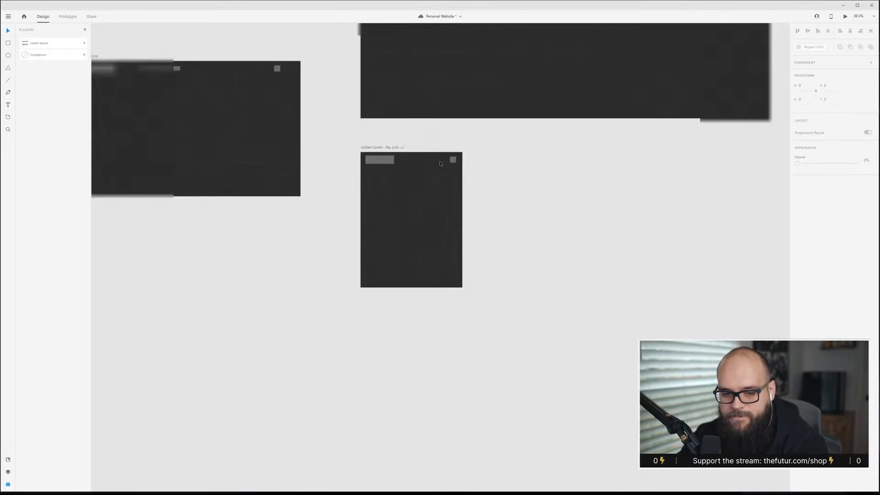
scroll(438, 149, "up", 3)
left_click(399, 248)
key("Delete")
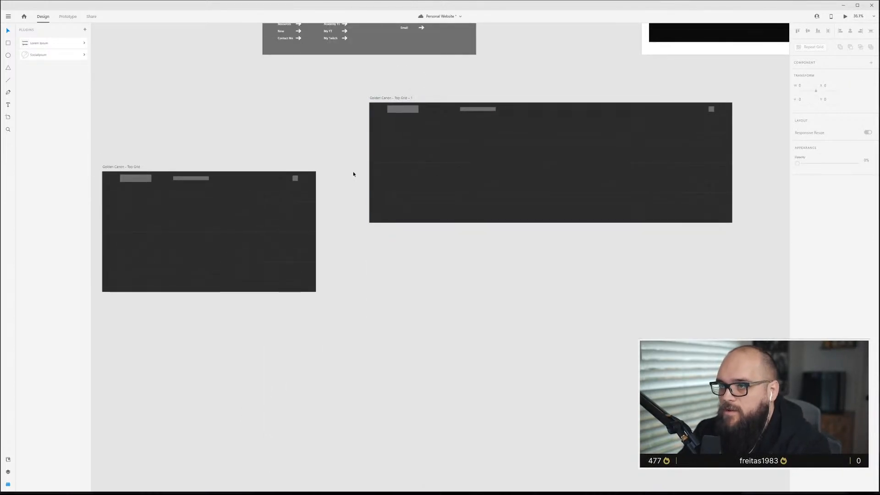
Delete the duplicate artboard Golden Canon - Top Grid - 1.
left_click(386, 98)
key("Delete")
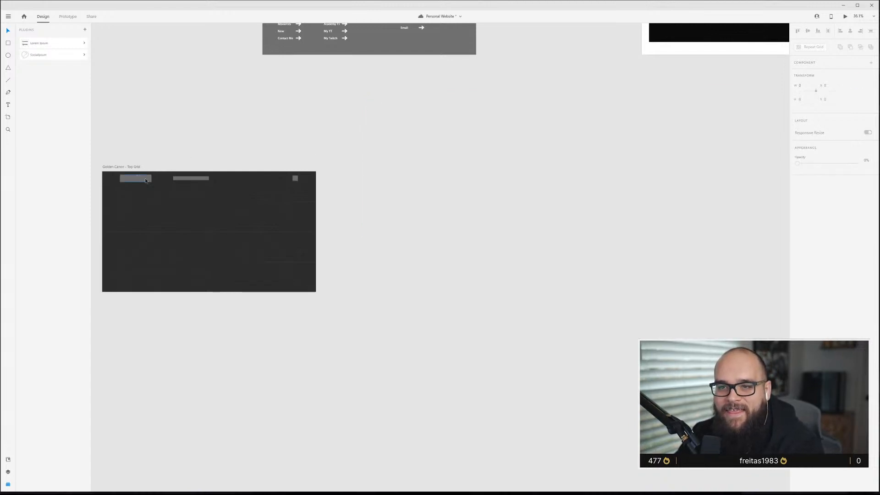
Bring the two heading blocks from the 6-column grid artboard over into the Golden Canon - Top Grid artboard.
scroll(145, 181, "up", 5)
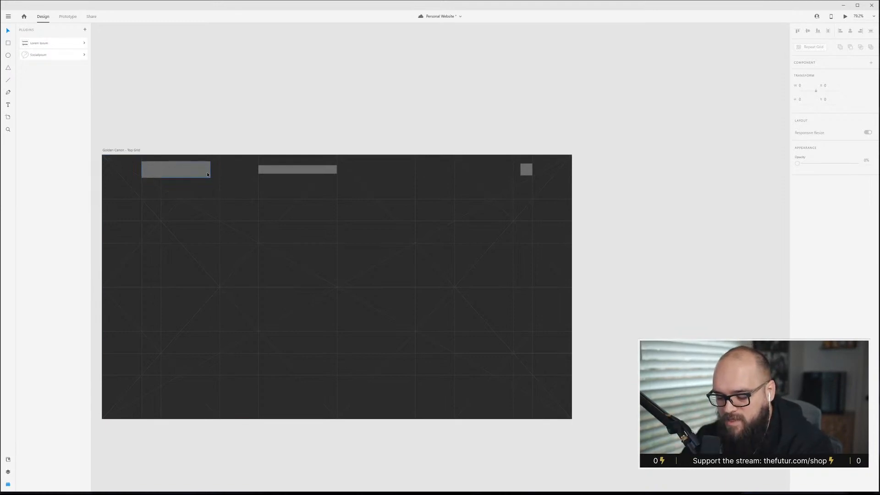
scroll(144, 191, "up", 2)
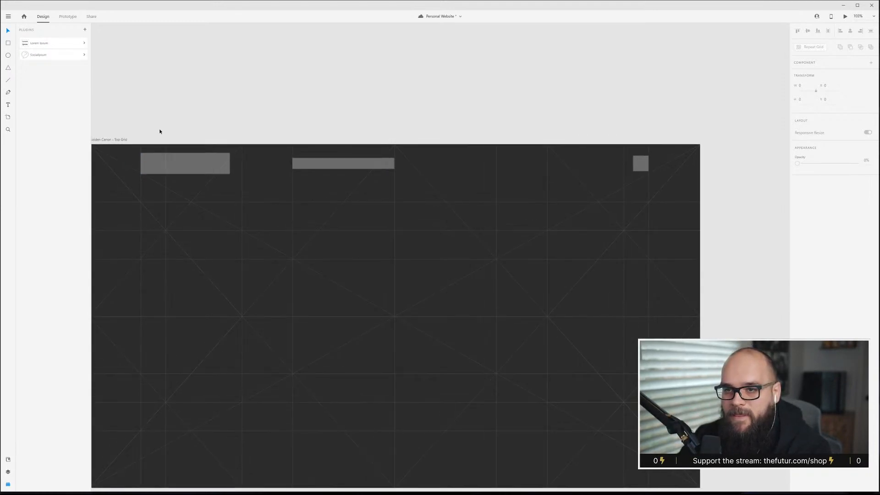
left_click_drag(228, 139, 369, 109)
scroll(412, 281, "down", 2)
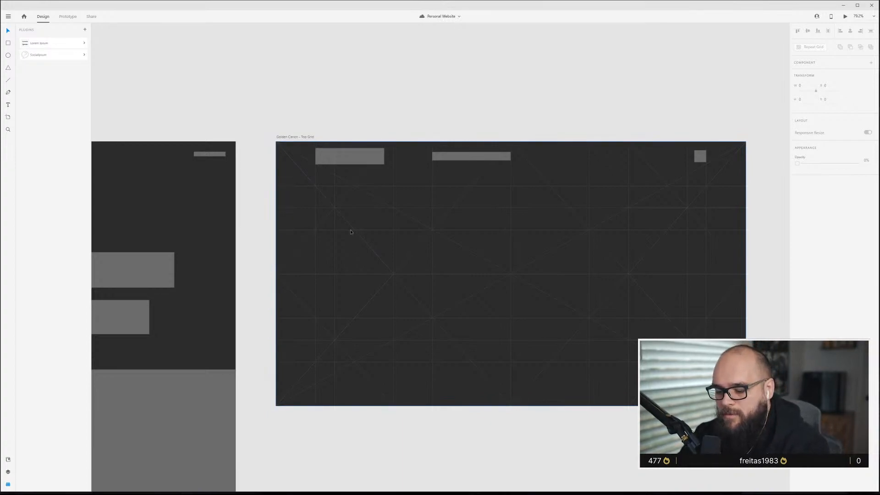
scroll(351, 229, "down", 3)
scroll(301, 222, "left", 5)
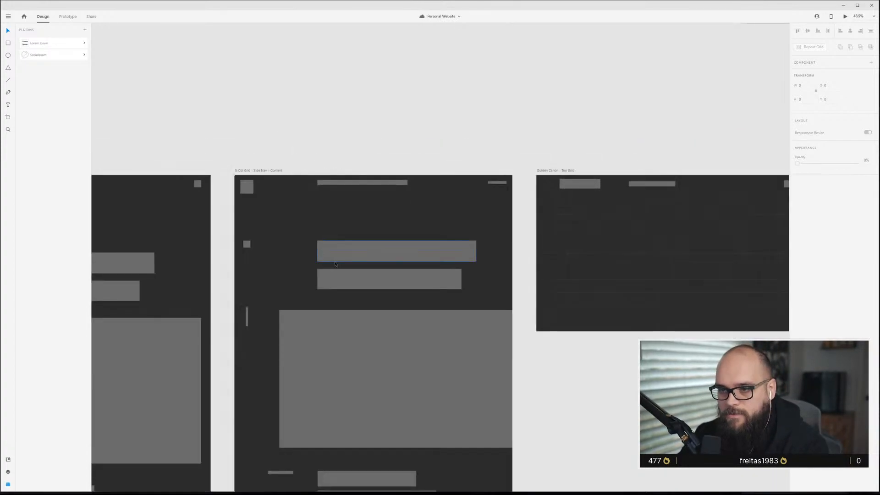
left_click(393, 247)
left_click_drag(361, 248, 600, 235)
Position the two heading blocks in the lower part of the Golden Canon artboard, aligned with the logo's left grid column.
scroll(695, 246, "up", 4)
left_click(224, 151)
left_click(430, 205)
left_click(408, 277, "shift")
left_click_drag(420, 212, 421, 361)
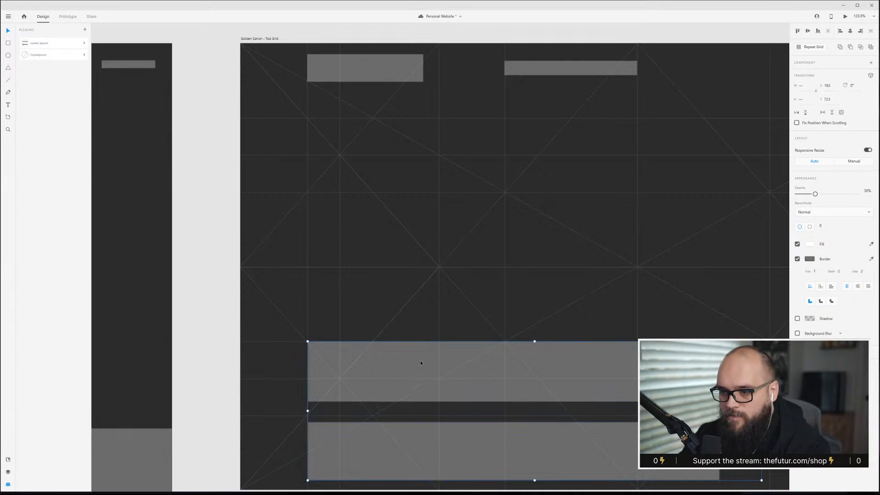
scroll(421, 360, "down", 3)
left_click(467, 422)
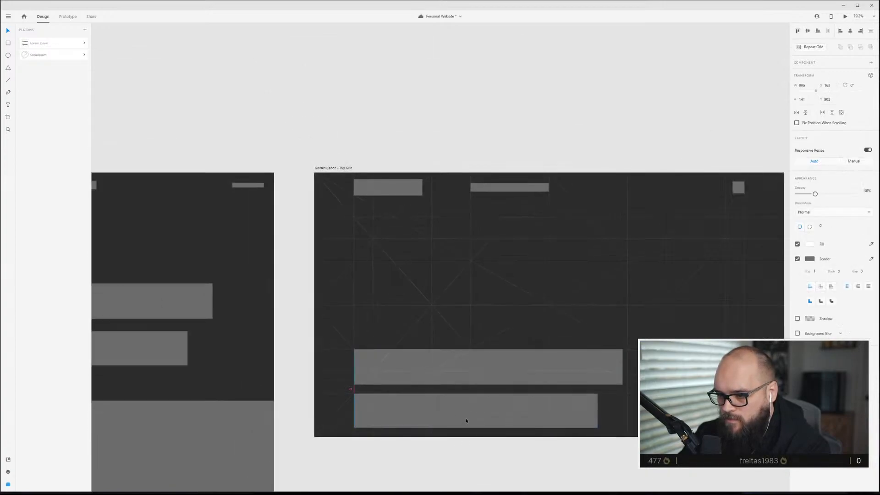
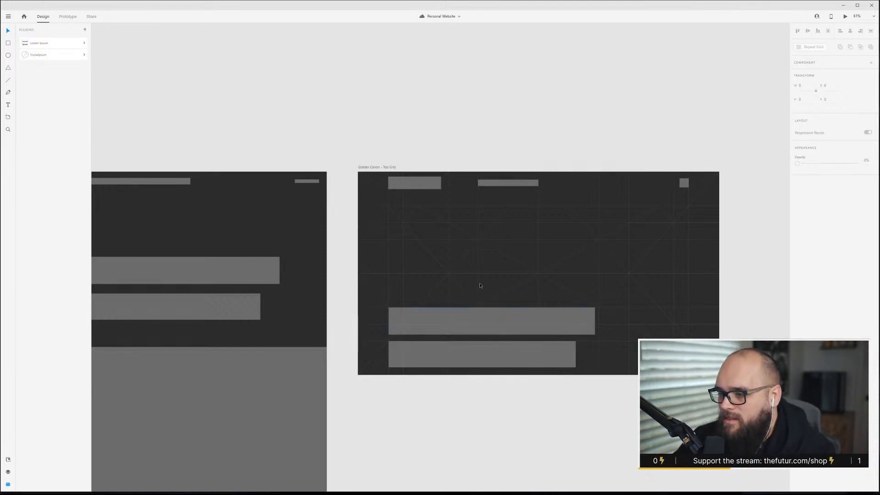
Delete the two content bars from the Golden Canon – Top Grid artboard.
scroll(480, 286, "down", 4)
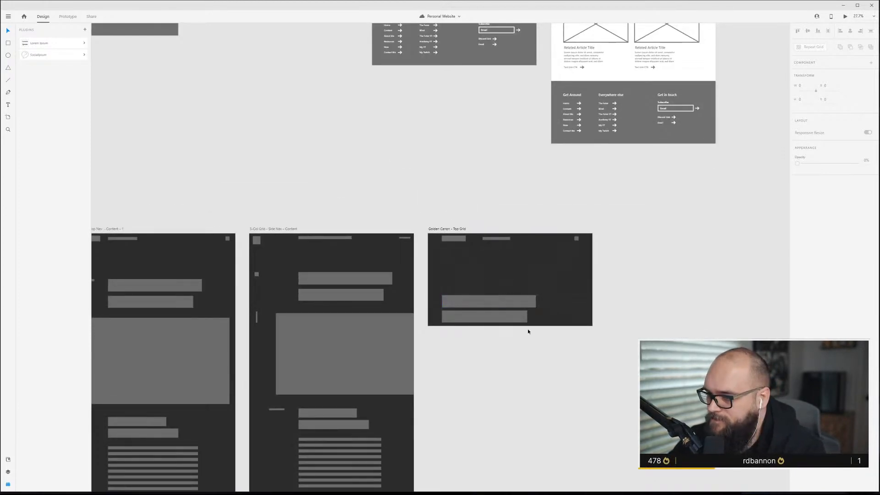
scroll(528, 331, "up", 4)
left_click(442, 299)
left_click(452, 340, "shift")
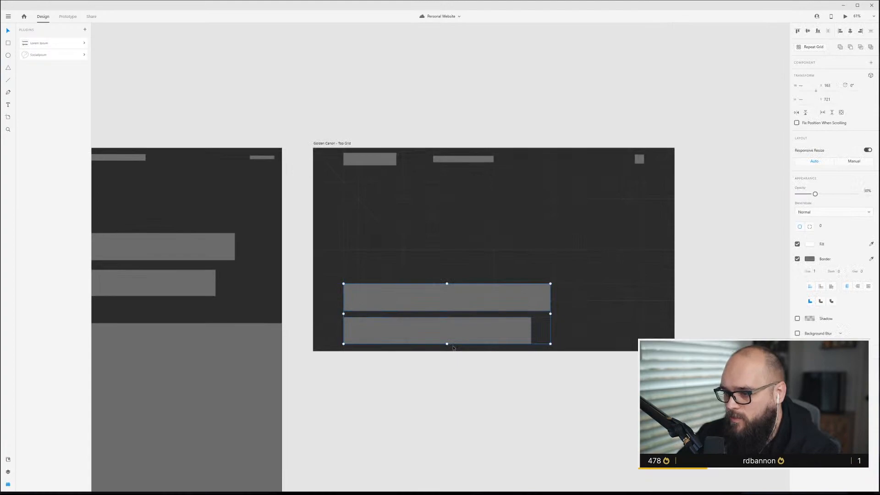
key("Delete")
Rename the Golden Canon – Top Grid artboard by appending "- Home" to its name.
scroll(444, 300, "down", 2)
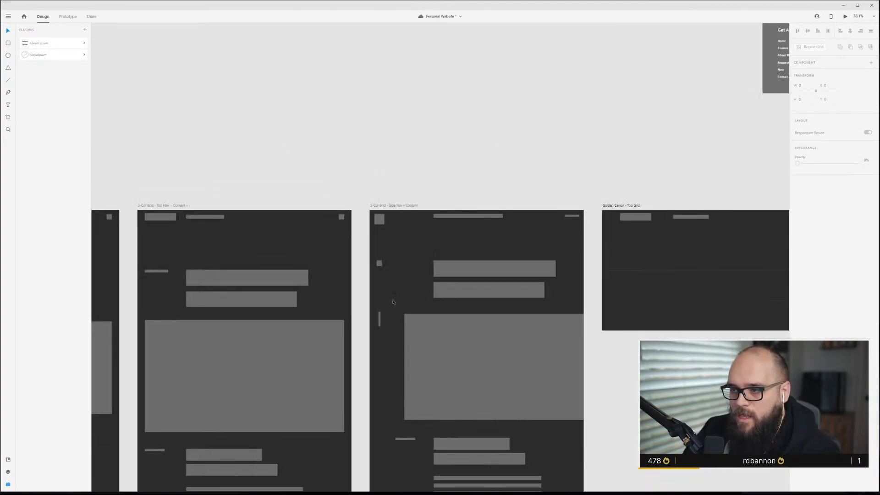
scroll(572, 336, "down", 1)
scroll(640, 251, "up", 3)
double_click(571, 223)
key("Right")
type("- Home")
key("Return")
Save the document.
scroll(648, 326, "down", 3)
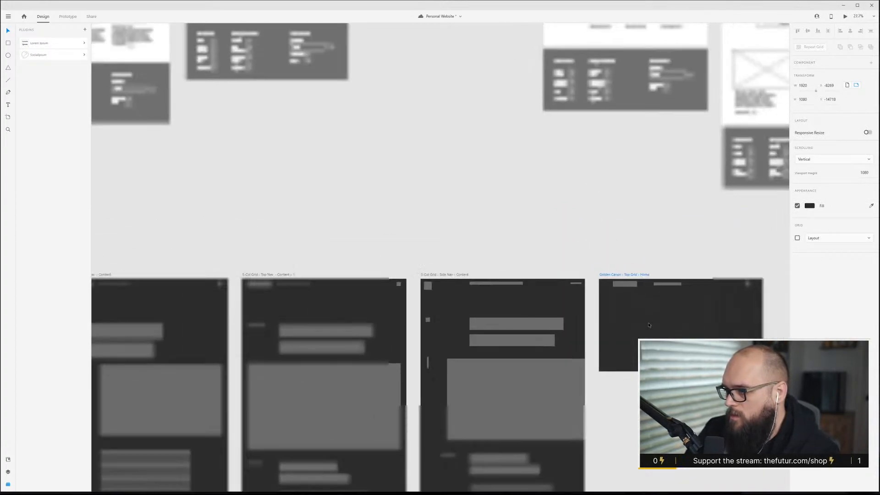
scroll(649, 325, "left", 6)
scroll(335, 353, "down", 2)
scroll(262, 346, "up", 1)
scroll(261, 347, "up", 5)
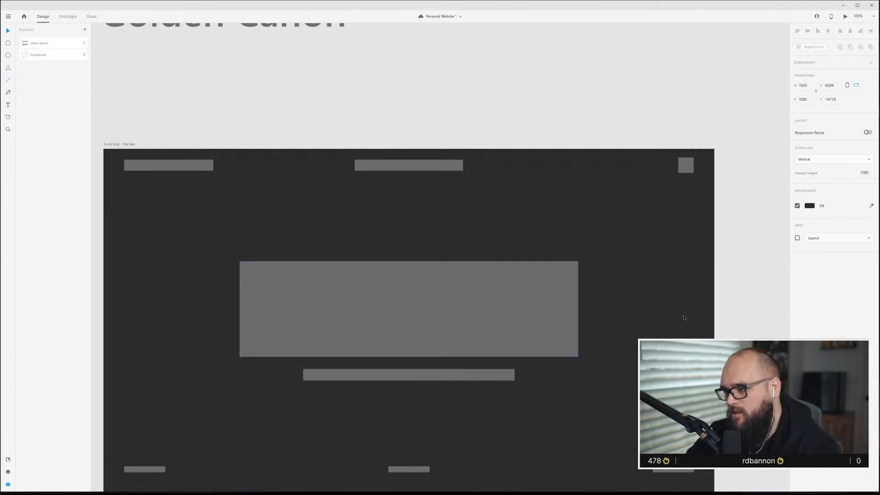
key("ctrl+s")
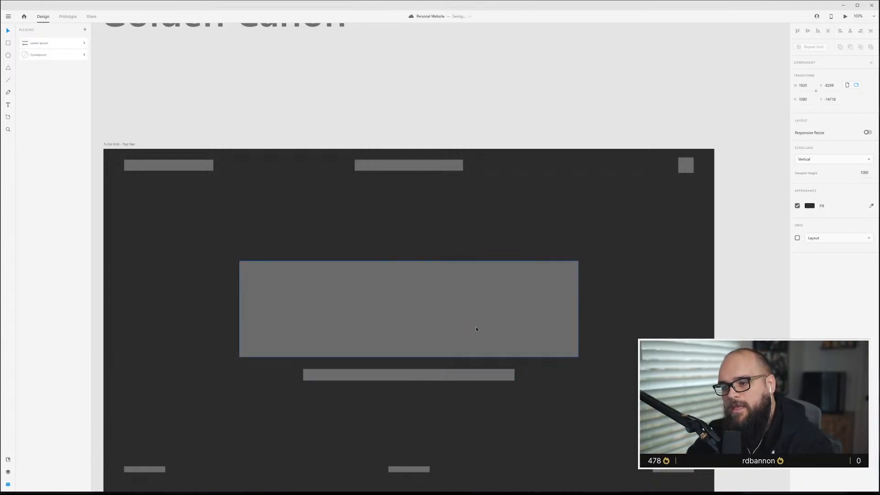
Toggle the layout grid on the 5-Col Grid – Top Nav artboard to inspect its columns.
scroll(467, 299, "down", 1)
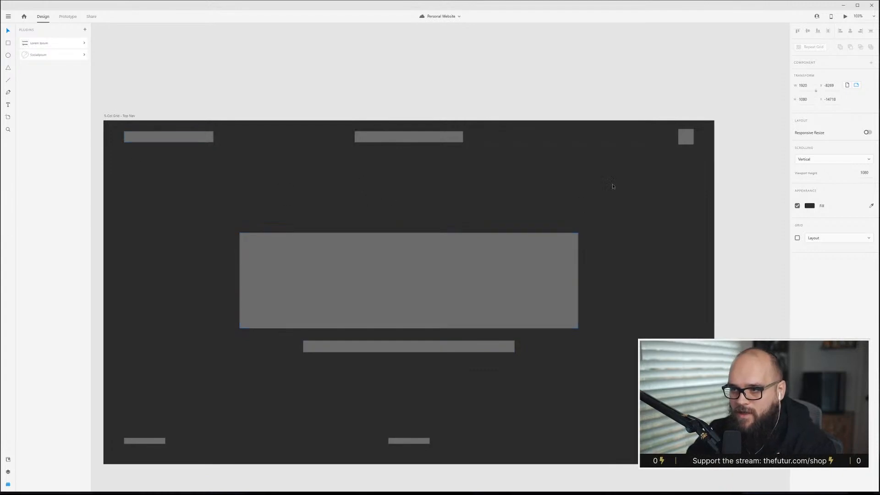
key("ctrl+shift+apostrophe")
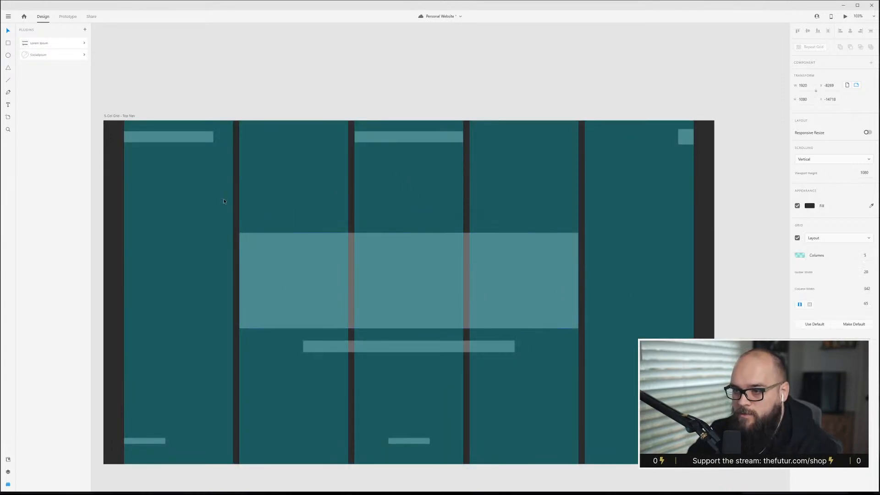
key("ctrl+shift+apostrophe")
key("Escape")
Copy the hero, caption and footer elements from 5-Col Grid – Top Nav and paste them into the Golden Canon – Top Grid – Home artboard.
scroll(400, 236, "down", 2)
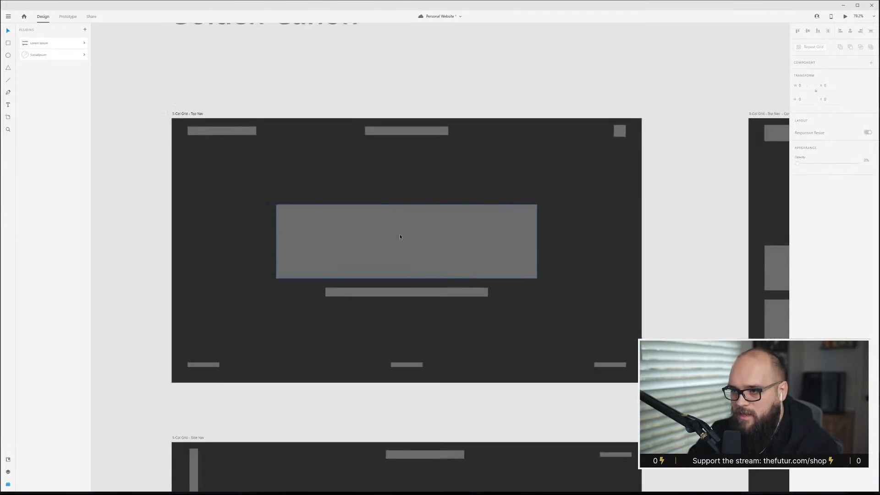
scroll(399, 237, "down", 2)
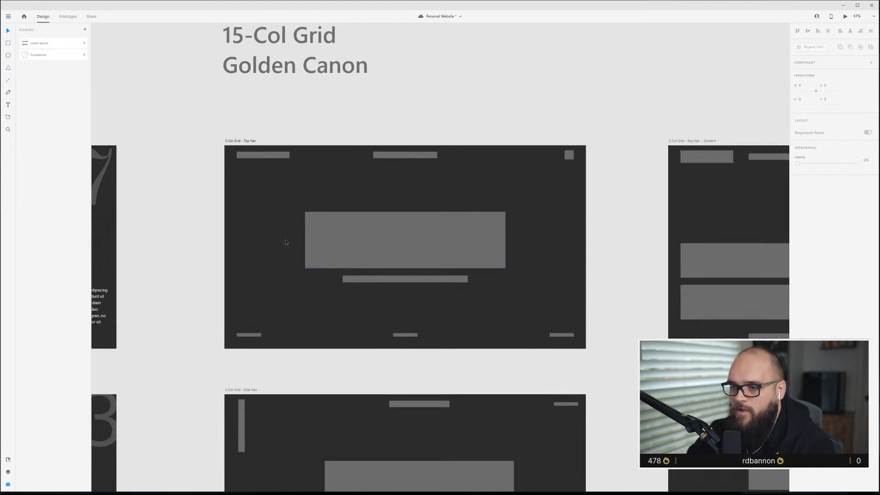
left_click_drag(273, 246, 607, 349)
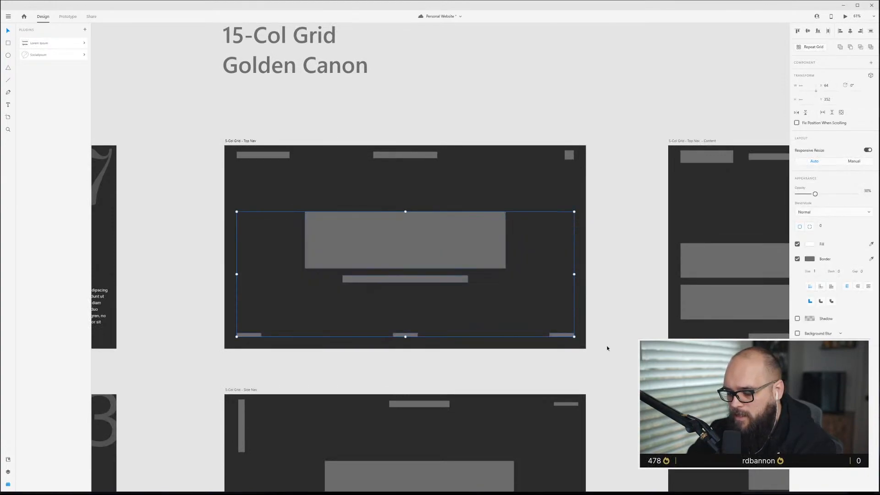
scroll(599, 318, "down", 5)
scroll(580, 336, "right", 5)
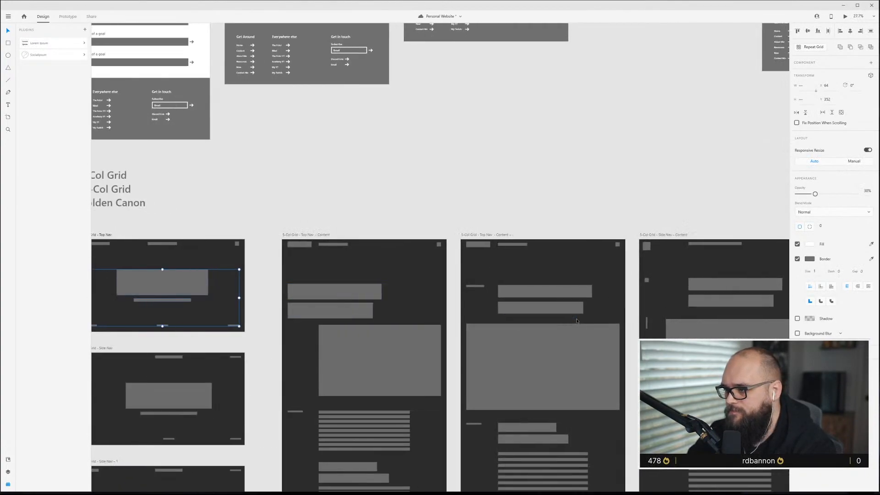
scroll(555, 318, "right", 3)
scroll(535, 314, "up", 5)
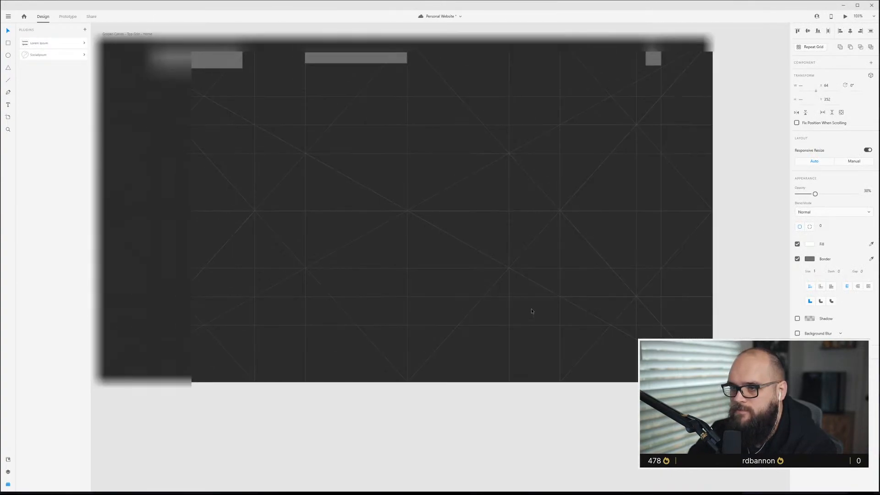
scroll(498, 302, "up", 1)
key("ctrl+v")
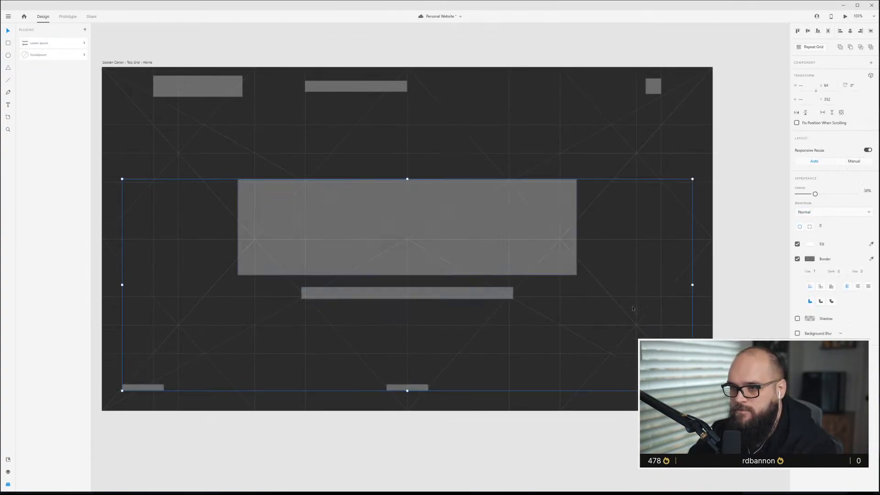
key("Escape")
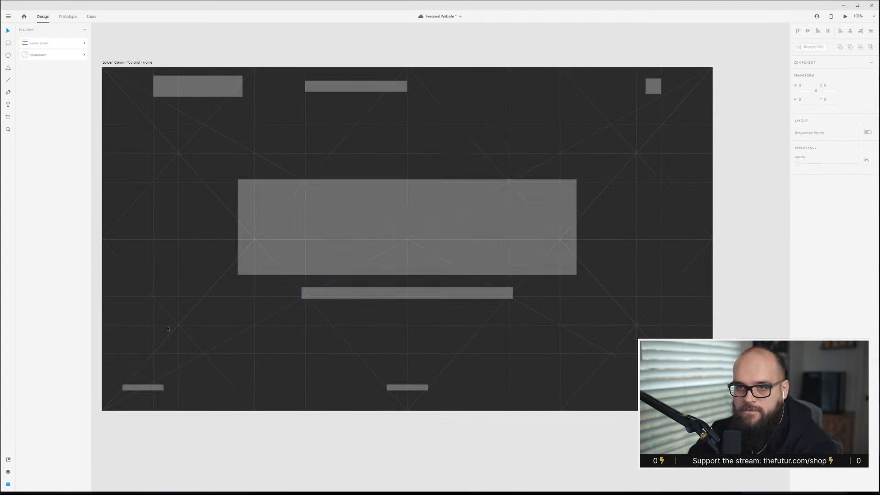
Reposition the left and right footer bars onto the golden canon guide lines.
left_click_drag(148, 388, 176, 393)
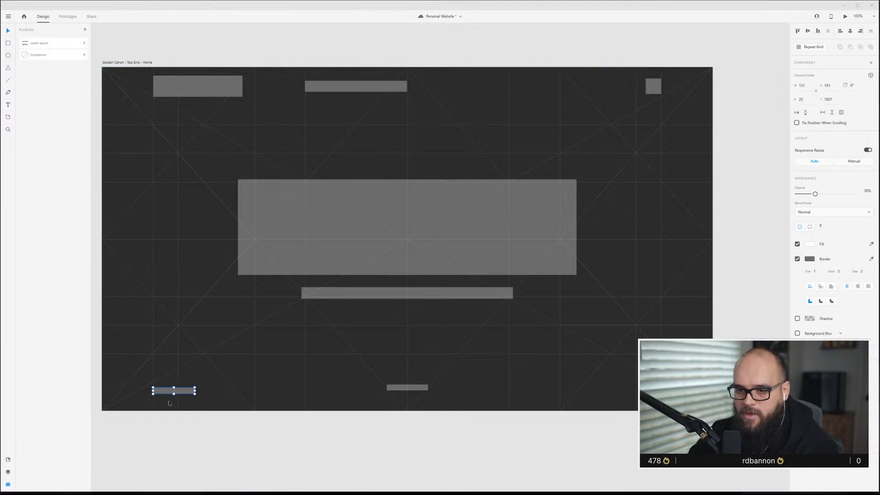
left_click_drag(164, 393, 165, 392)
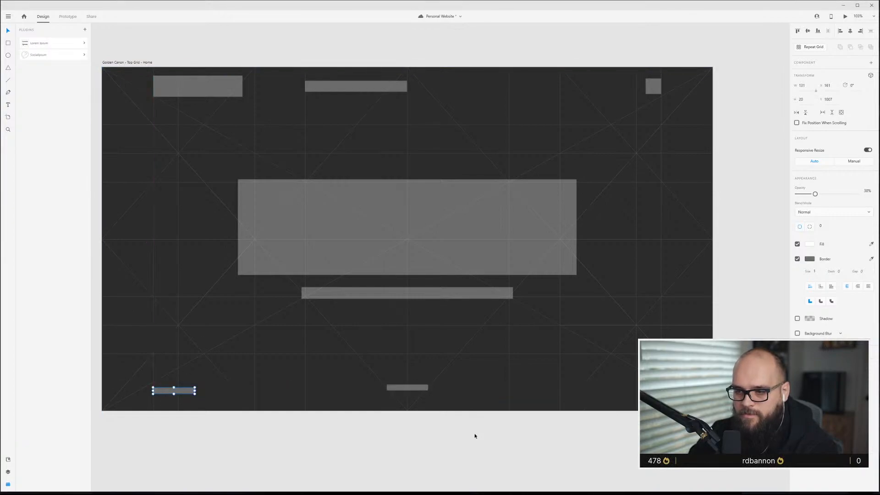
left_click_drag(672, 387, 640, 387)
Move the central navigation bar to the right onto the grid lines.
left_click_drag(373, 94, 422, 96)
left_click(429, 41)
Adjust the hero block's position and width to fit the golden canon guides.
left_click(434, 259)
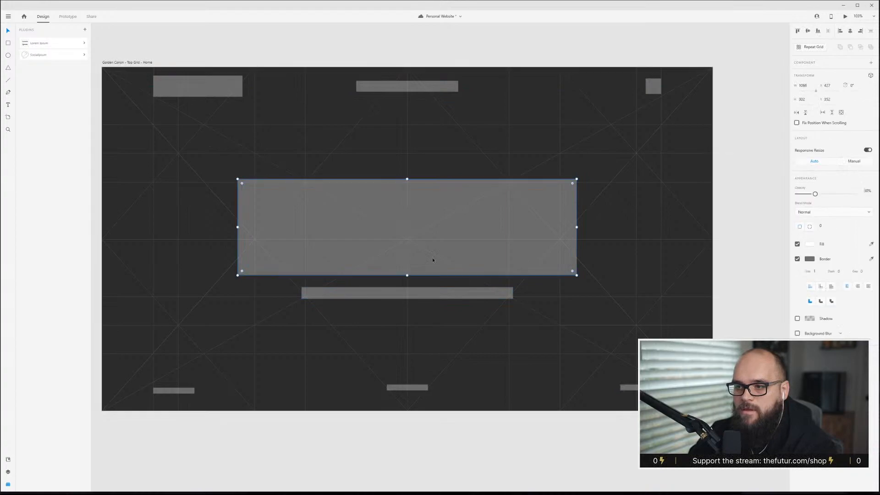
left_click(444, 293, "shift")
left_click_drag(460, 249, 465, 228)
left_click(613, 248)
left_click(574, 242)
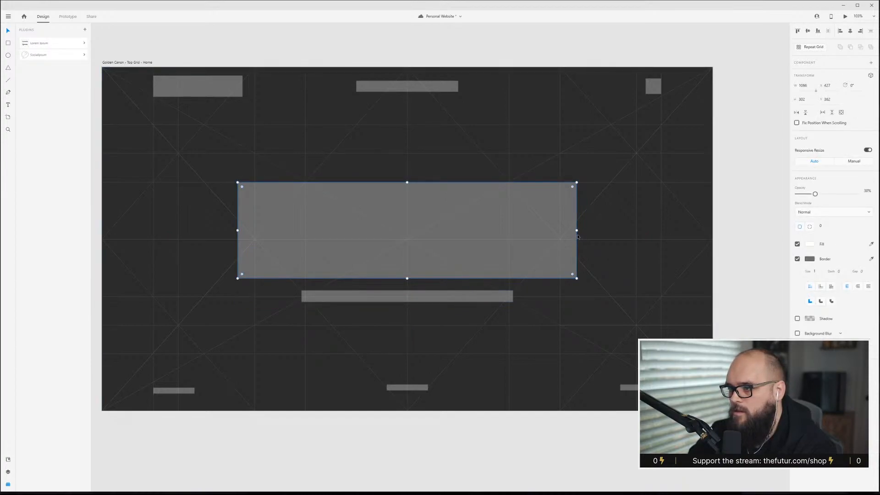
left_click_drag(576, 230, 560, 230)
left_click_drag(407, 278, 421, 295)
left_click(415, 297)
left_click(516, 324)
Narrow the caption bar slightly from its right edge.
scroll(509, 328, "down", 2)
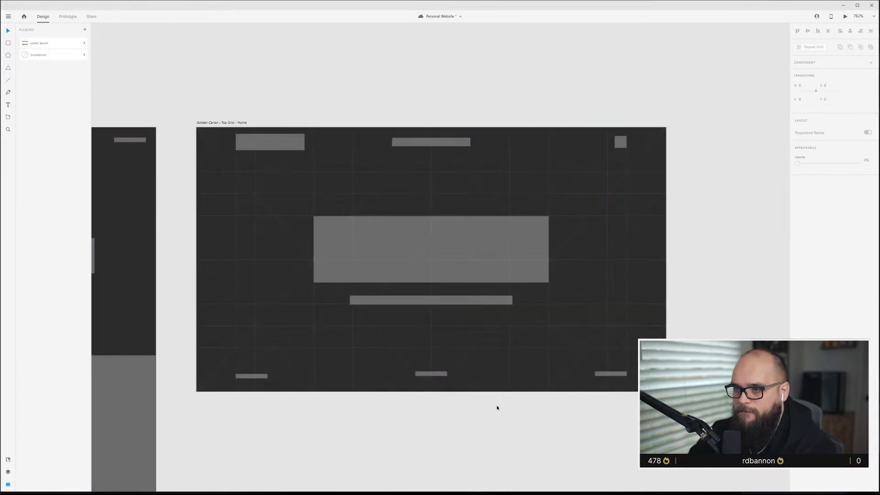
scroll(456, 366, "down", 1)
scroll(456, 366, "up", 2)
scroll(456, 351, "down", 1)
scroll(456, 348, "up", 2)
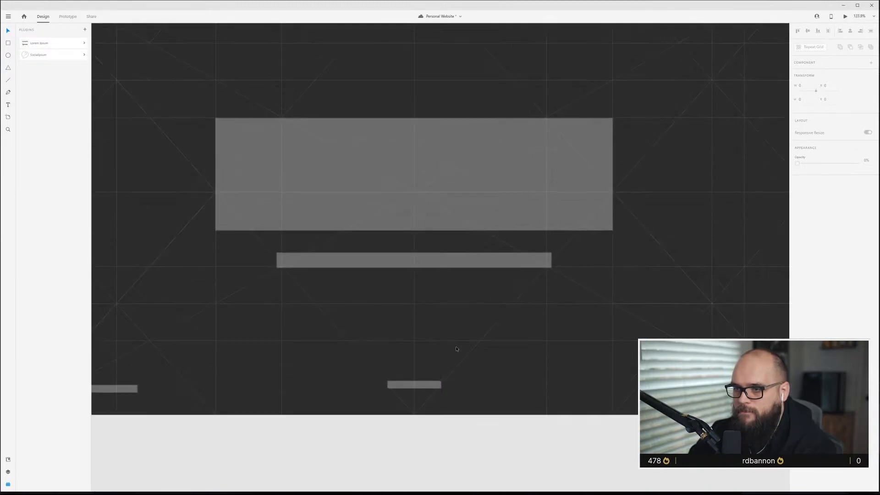
scroll(456, 349, "up", 3)
left_click(545, 317)
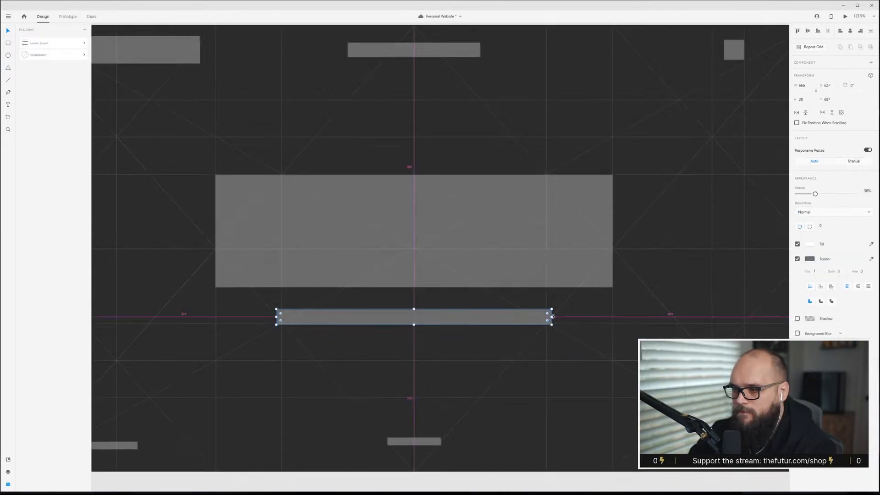
left_click_drag(552, 316, 547, 317)
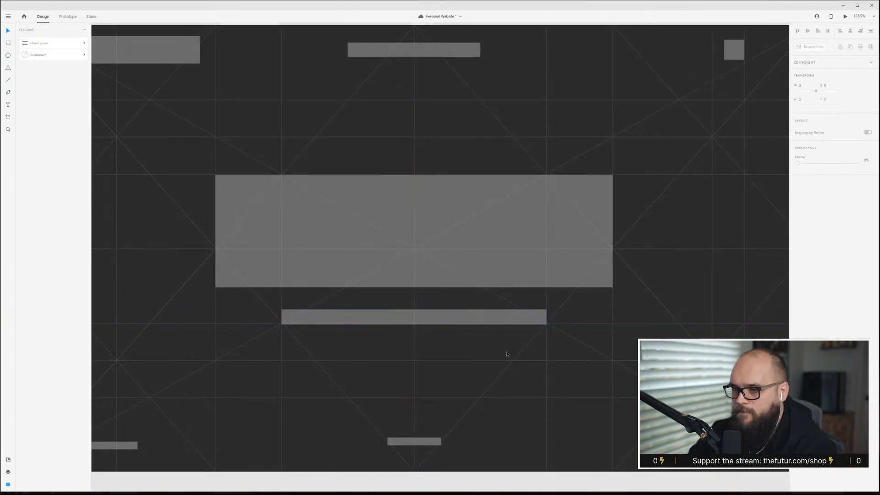
Rename the artboard to Golden Canon – Top Nav – Home.
scroll(551, 219, "down", 5)
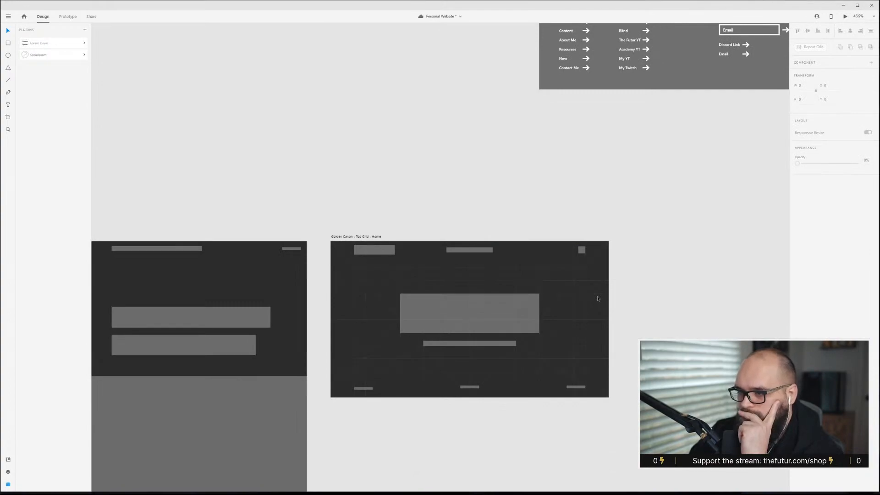
scroll(550, 264, "down", 3)
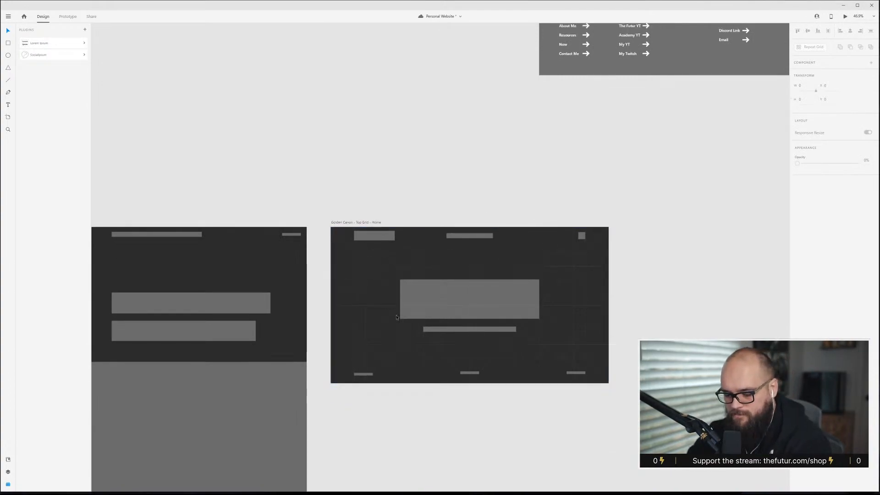
scroll(538, 293, "down", 2)
scroll(538, 293, "up", 2)
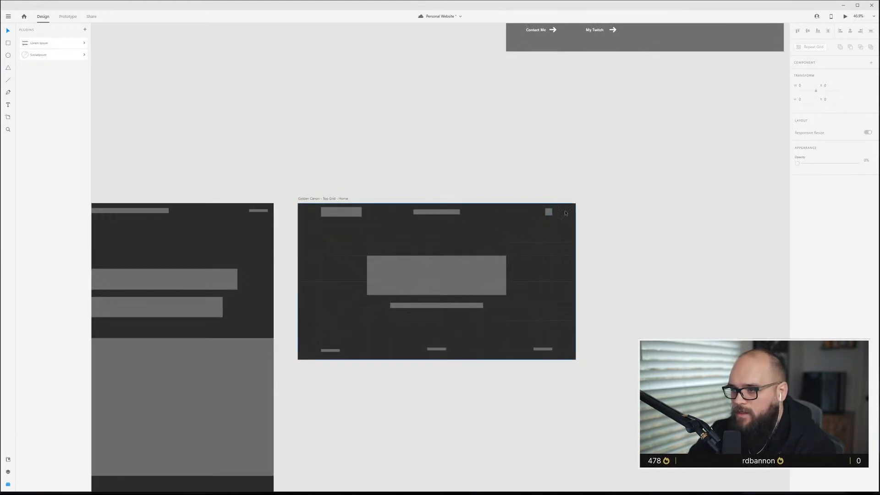
left_click(326, 200)
double_click(333, 199)
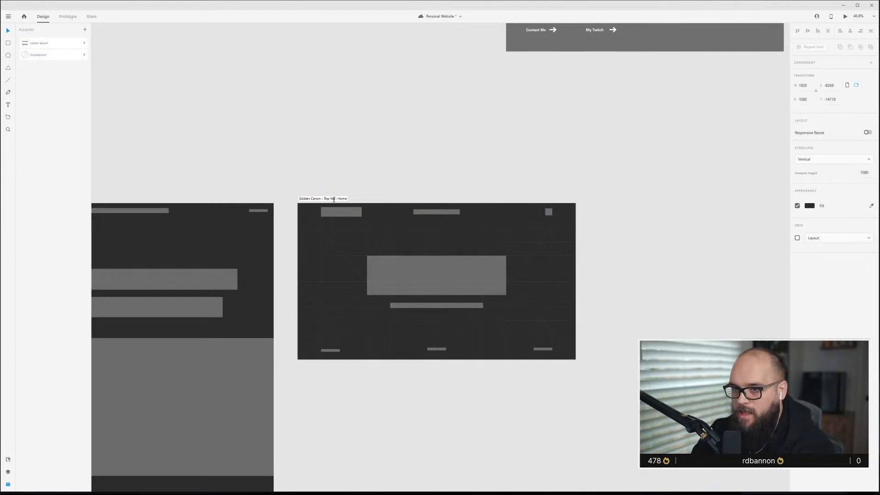
type("Top Nav")
key("Return")
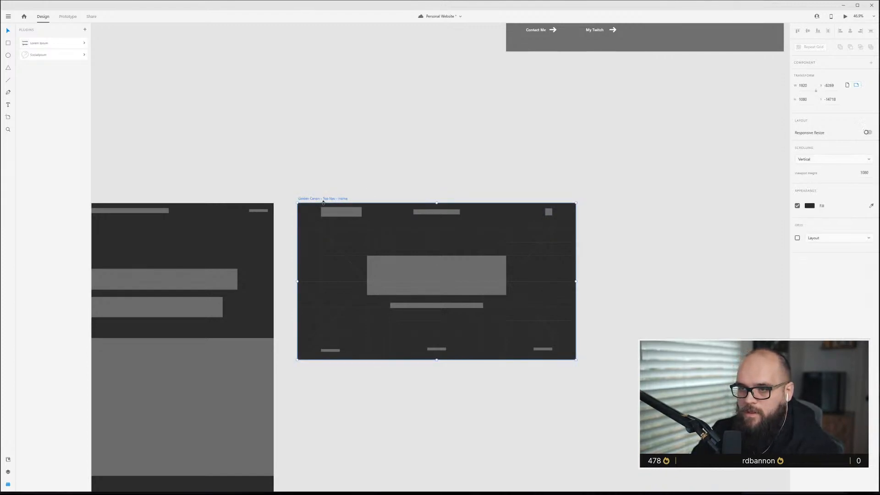
Duplicate the Golden Canon – Top Nav – Home artboard below the original.
scroll(359, 238, "down", 2)
left_click_drag(331, 143, 331, 341)
scroll(466, 448, "up", 5)
scroll(483, 452, "down", 3)
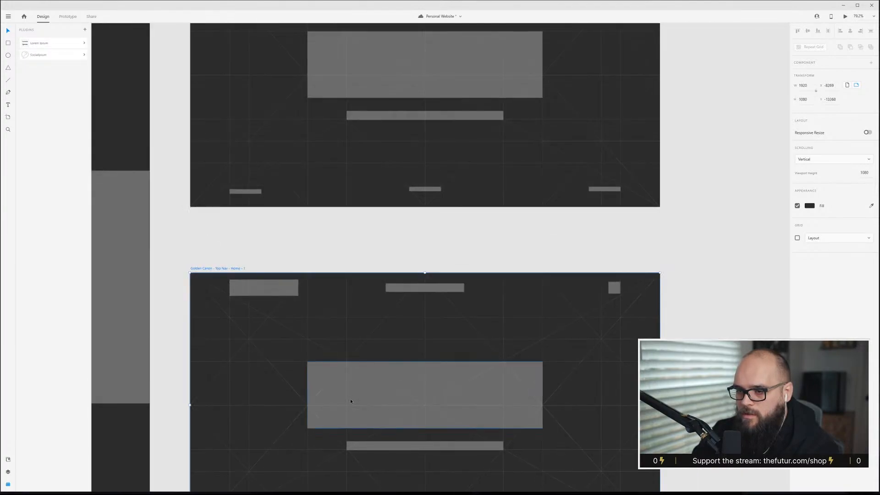
scroll(352, 400, "down", 2)
scroll(341, 395, "left", 2)
Inspect the duplicated artboard's guide lines and hero block up close.
left_click(282, 271)
left_click(282, 269)
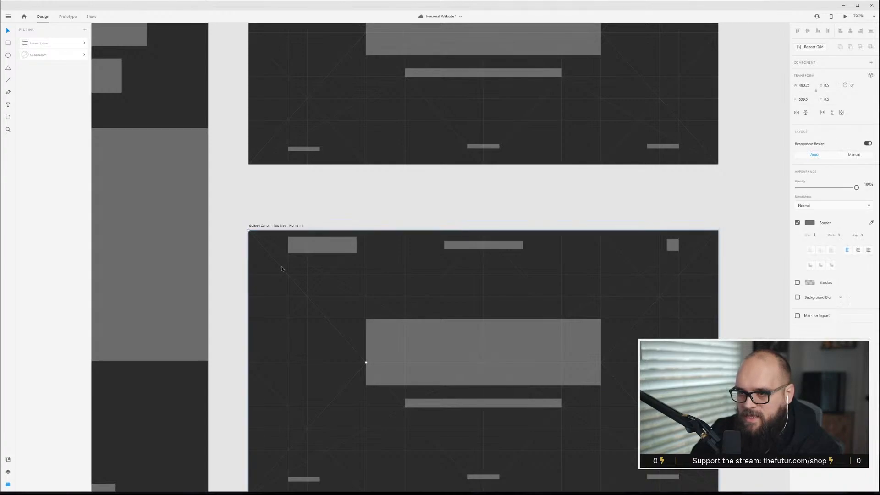
left_click(282, 268)
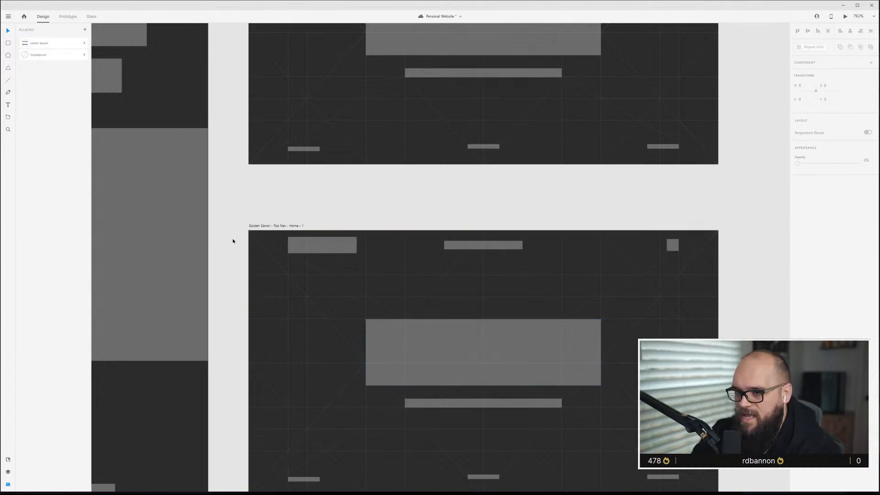
scroll(283, 264, "up", 8)
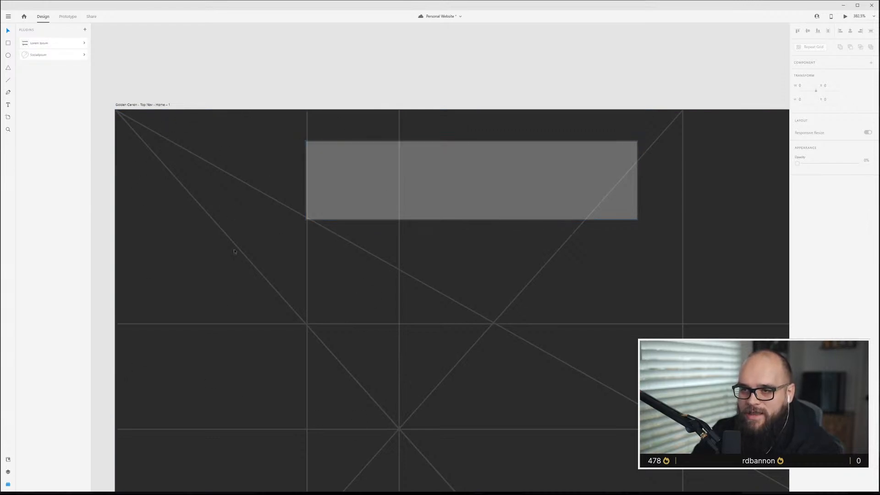
left_click(333, 177)
scroll(220, 339, "down", 6)
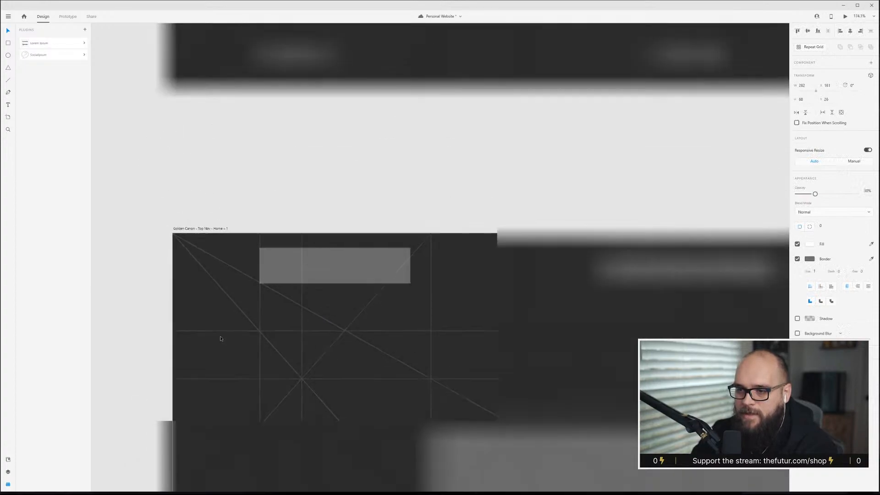
scroll(225, 337, "down", 3)
scroll(226, 336, "down", 3)
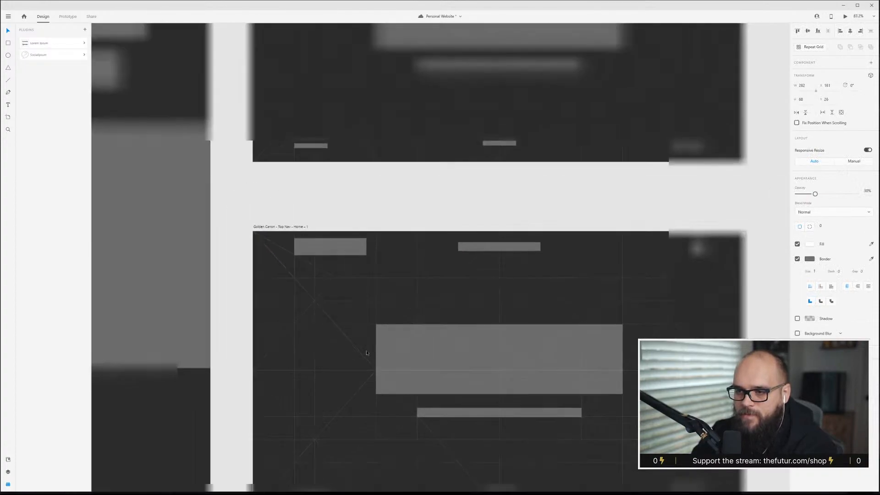
left_click(347, 339)
scroll(348, 339, "down", 3)
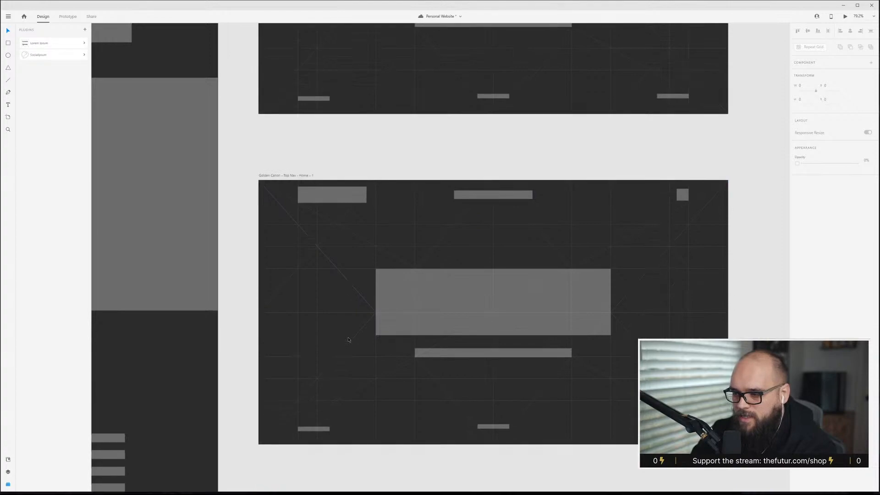
Move the hero block up and the caption bar down near the bottom on the duplicated artboard.
scroll(352, 343, "right", 4)
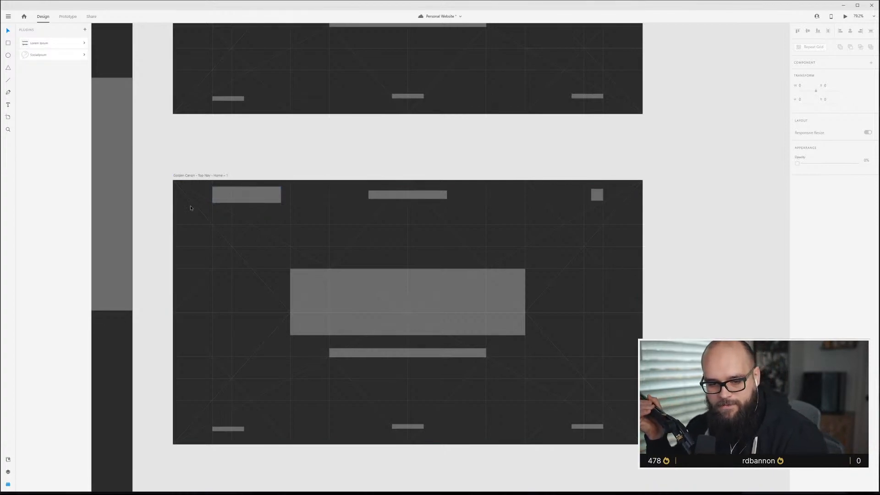
double_click(223, 175)
key("Return")
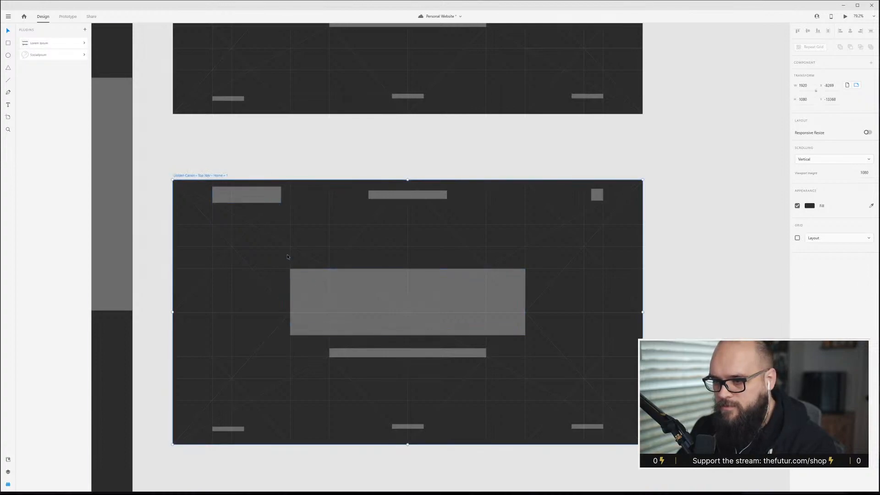
key("ctrl+shift+apostrophe")
key("ctrl+shift+apostrophe")
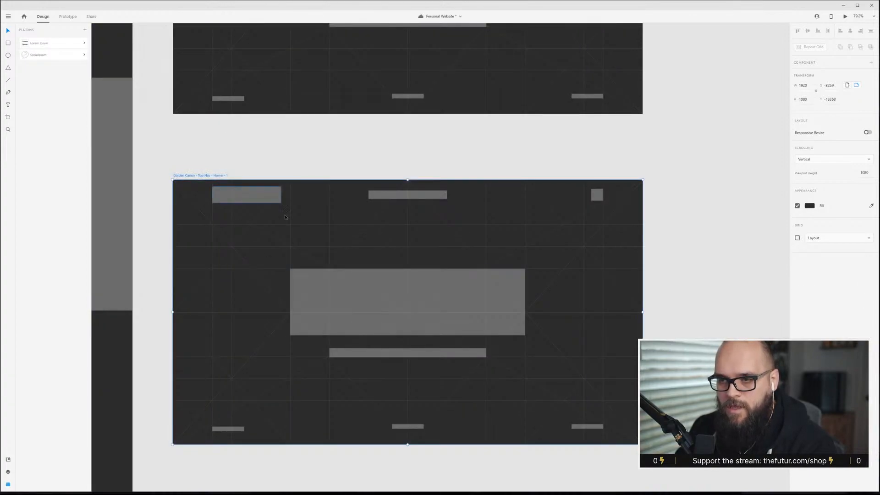
scroll(284, 217, "up", 4)
scroll(272, 213, "down", 3)
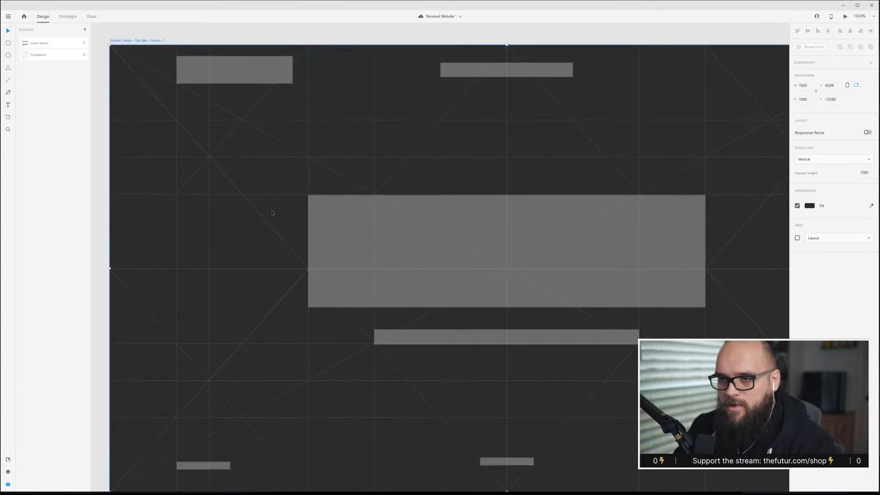
scroll(272, 213, "down", 3)
left_click(230, 108)
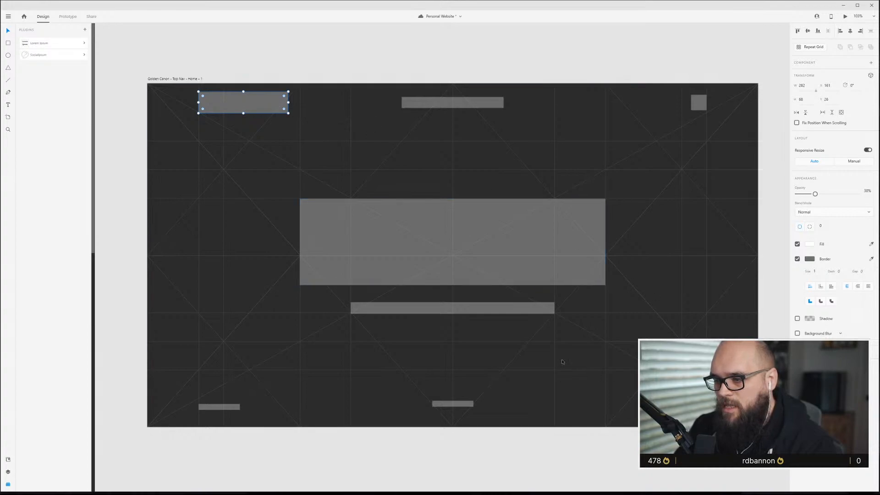
left_click(517, 309)
left_click(463, 183)
left_click_drag(468, 249, 467, 219)
left_click(478, 313)
left_click_drag(478, 313, 492, 381)
left_click(569, 78)
left_click(477, 105)
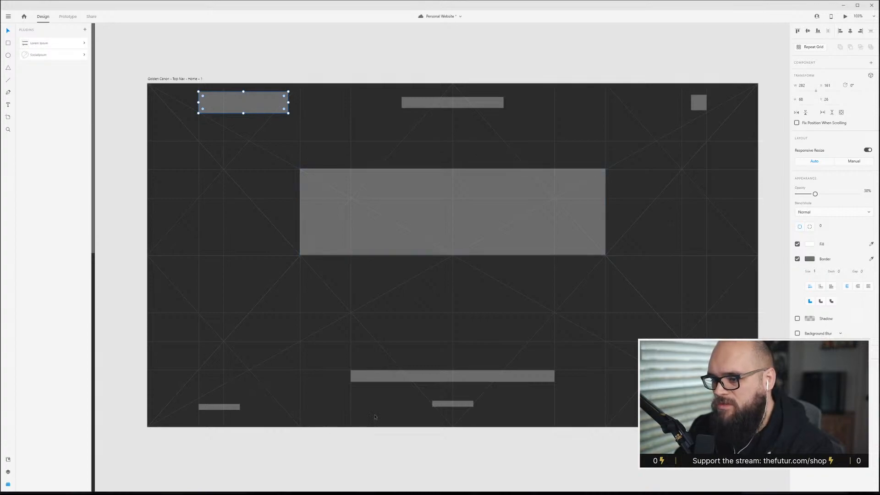
Duplicate the edited artboard below itself.
scroll(636, 414, "down", 2)
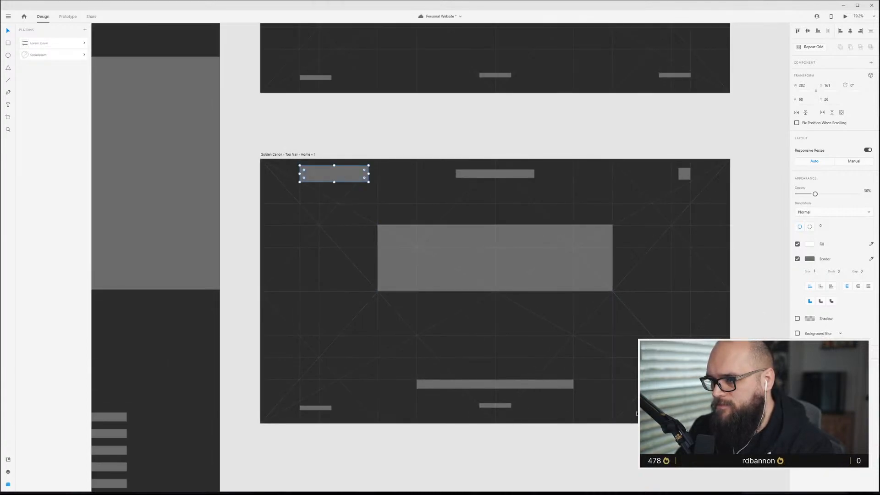
scroll(636, 414, "down", 2)
scroll(473, 210, "down", 3)
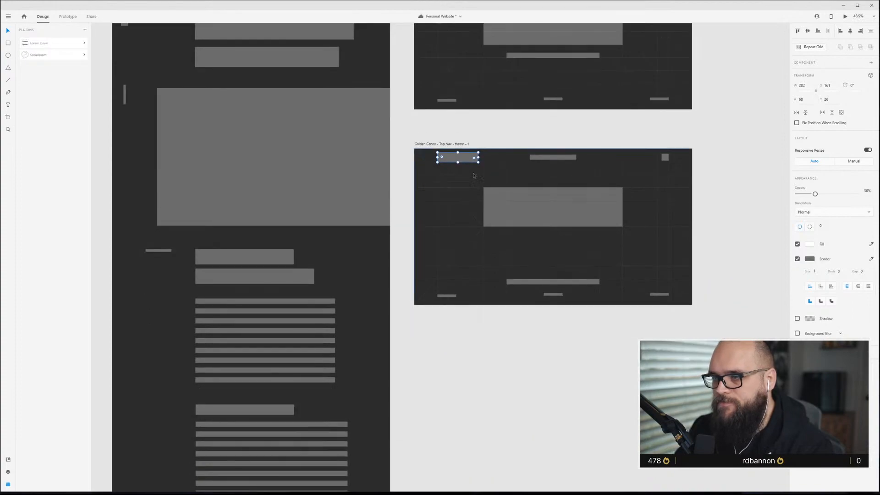
left_click_drag(454, 144, 460, 338)
scroll(445, 390, "up", 5)
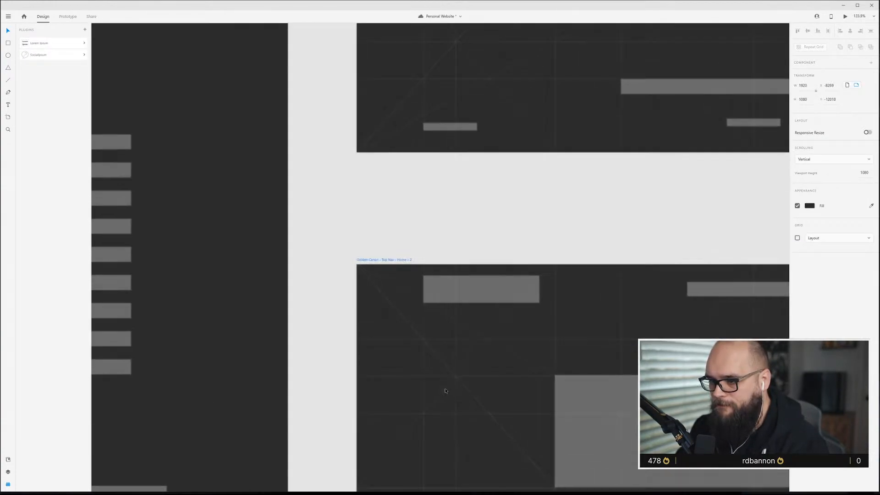
Rename the new artboard to Golden Canon – Side Nav – Home.
scroll(445, 390, "down", 2)
double_click(389, 177)
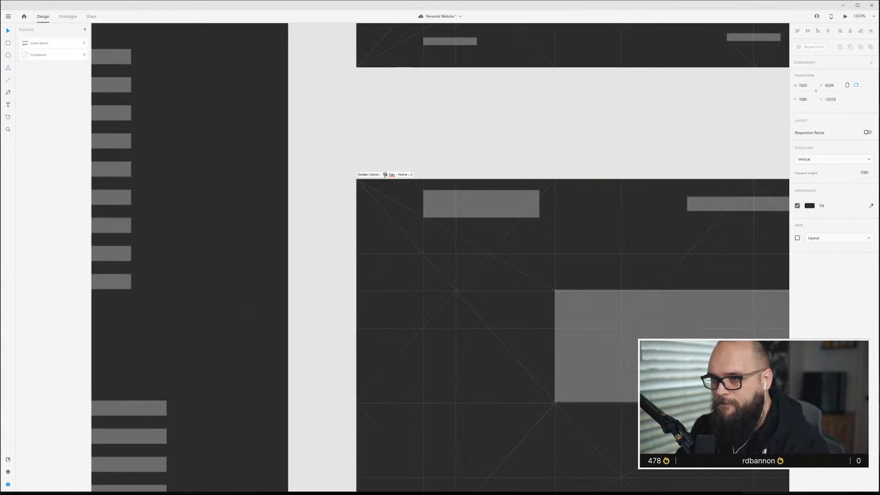
type("Side")
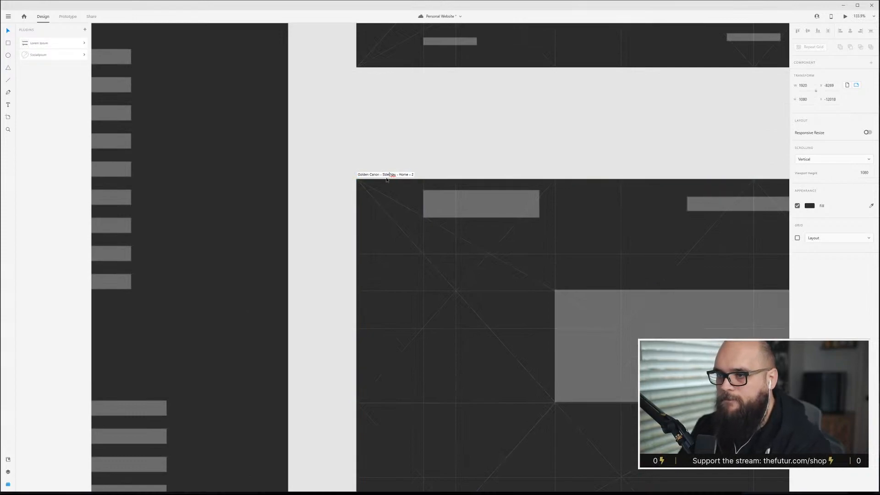
key("Return")
double_click(409, 176)
left_click(409, 175)
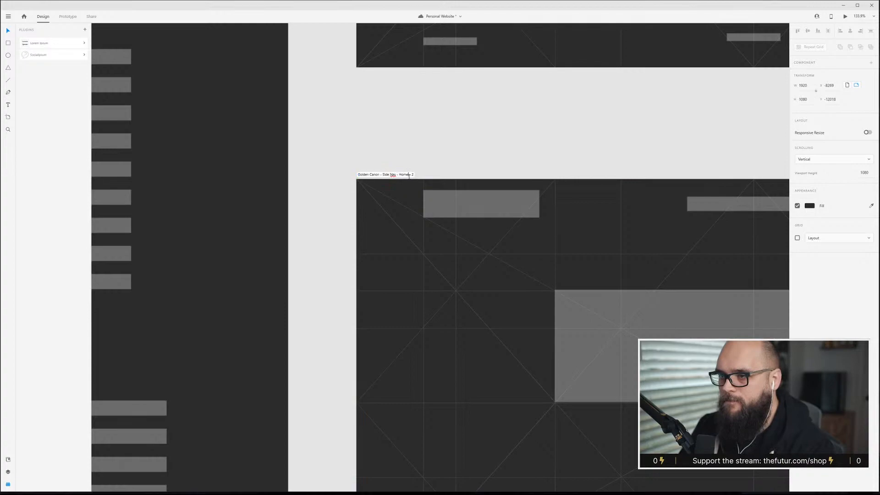
left_click_drag(408, 174, 418, 178)
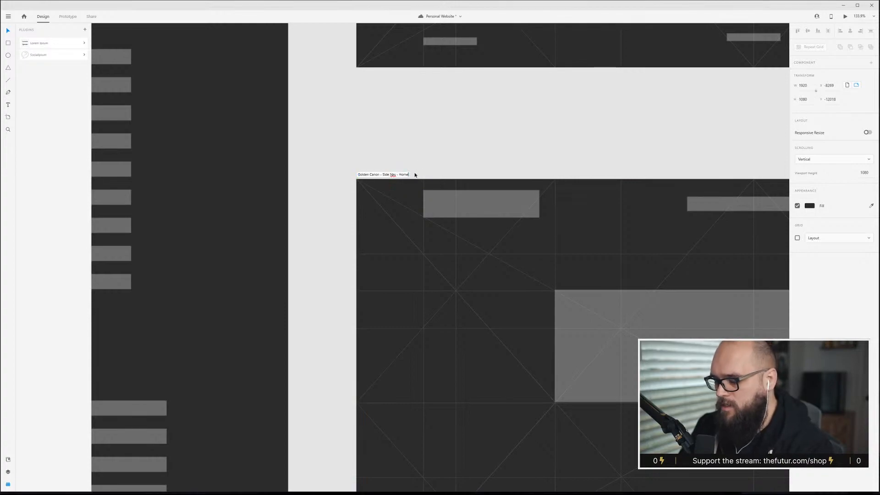
key("Return")
left_click(412, 169)
Move the small top-right square to the artboard's top-left corner.
scroll(654, 280, "down", 3)
scroll(646, 321, "right", 4)
scroll(624, 343, "up", 1)
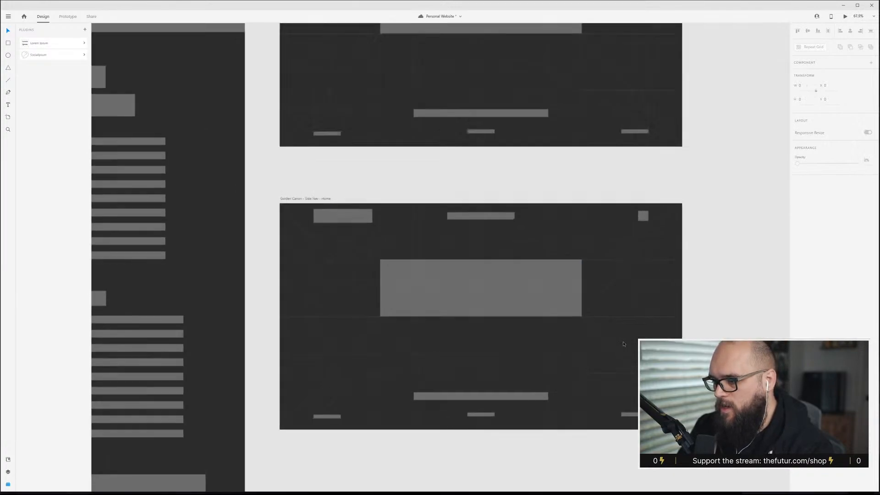
scroll(624, 344, "up", 1)
left_click(455, 300)
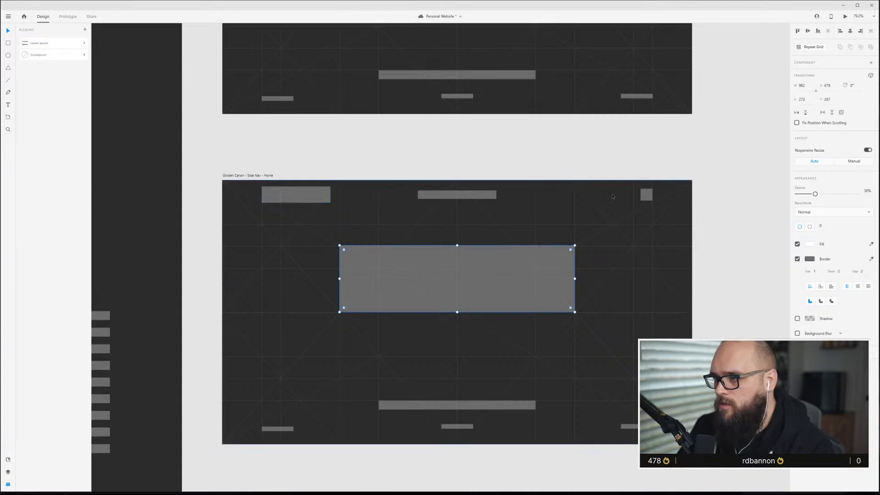
left_click(646, 199)
left_click_drag(648, 196, 248, 199)
Delete the logo bar next to the moved square.
left_click(312, 192)
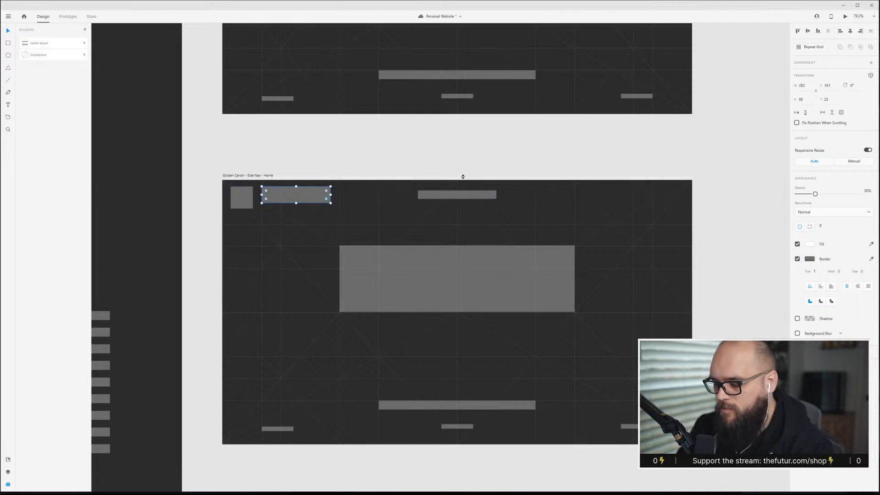
left_click(487, 186)
left_click(485, 194)
Turn the bottom-left footer bar into a vertical bar along the artboard's left edge.
left_click(277, 428)
left_click_drag(294, 432, 243, 411)
left_click(296, 356)
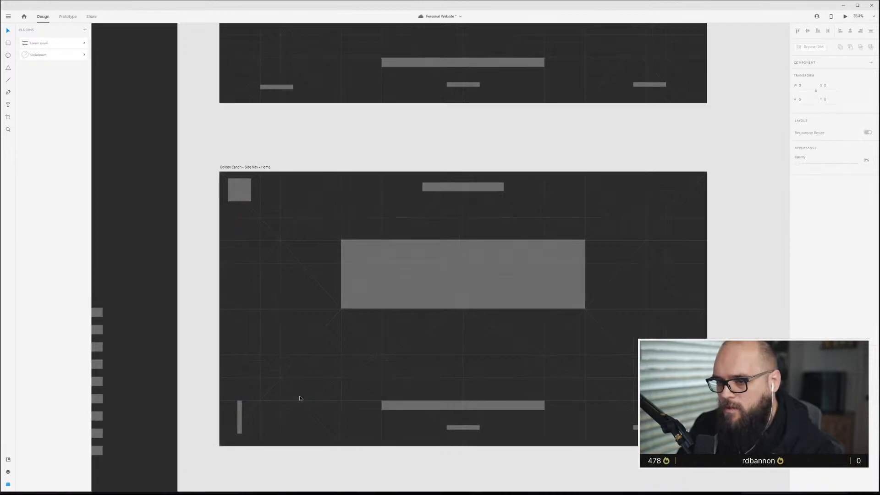
Duplicate the corner square down to the left edge's middle and shrink the copy into a smaller icon.
scroll(296, 356, "up", 2)
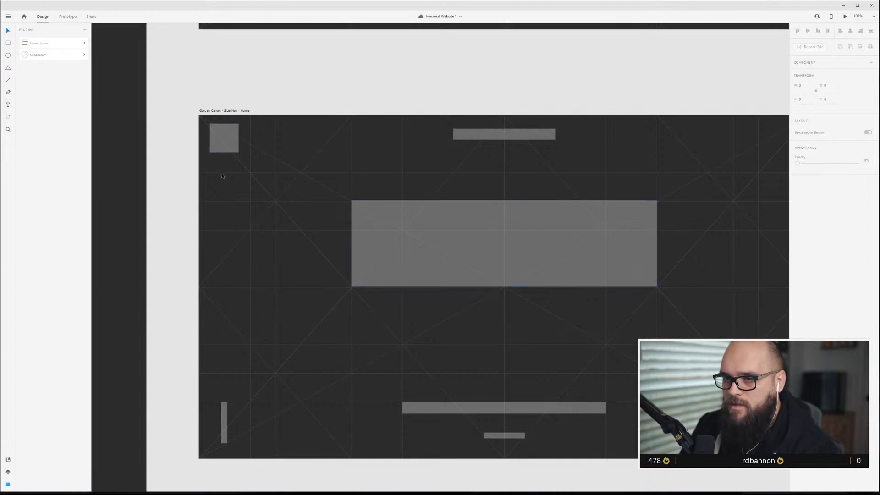
left_click_drag(224, 138, 224, 143)
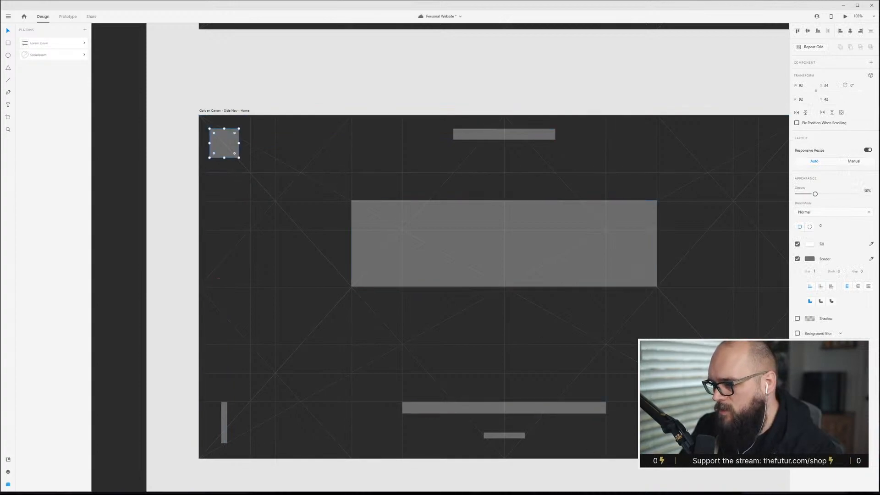
scroll(555, 367, "down", 3)
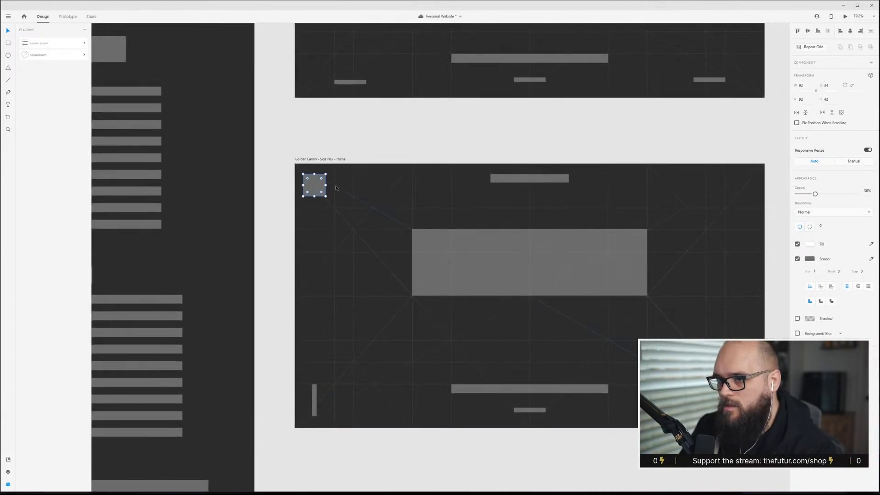
left_click_drag(315, 194, 325, 295)
scroll(325, 295, "up", 5)
left_click_drag(336, 256, 323, 270)
left_click(333, 256)
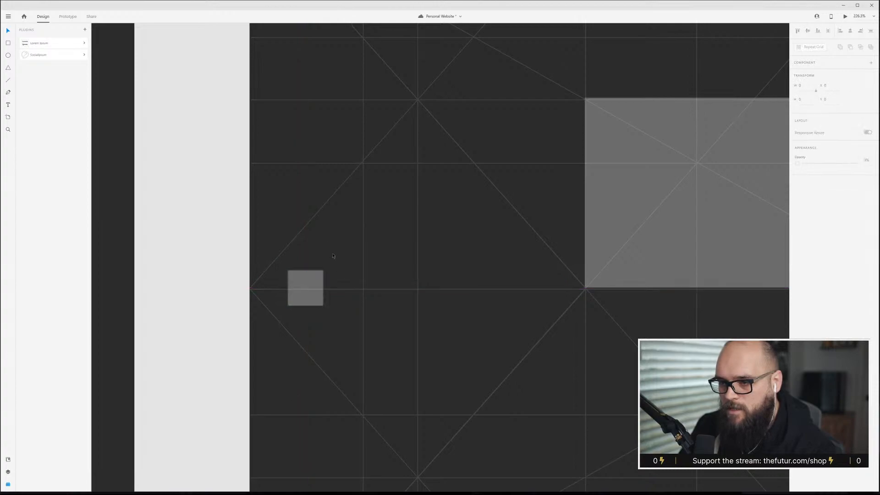
Turn off Responsive Resize for the Side Nav artboard.
scroll(333, 255, "down", 5)
scroll(325, 309, "down", 1)
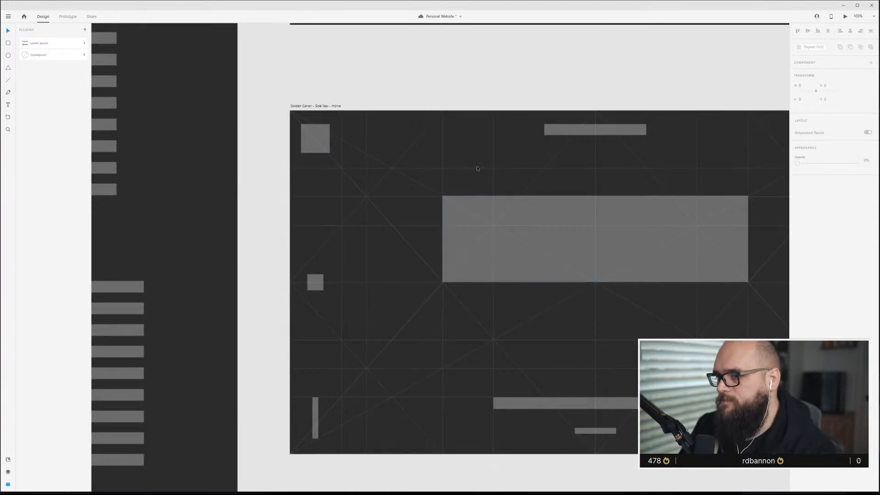
left_click(550, 259)
scroll(567, 233, "right", 3)
scroll(567, 252, "down", 2)
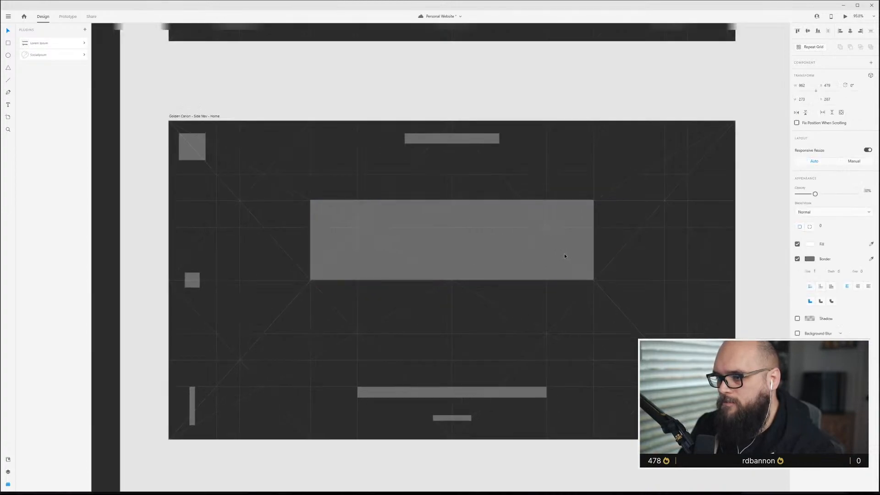
left_click(305, 182)
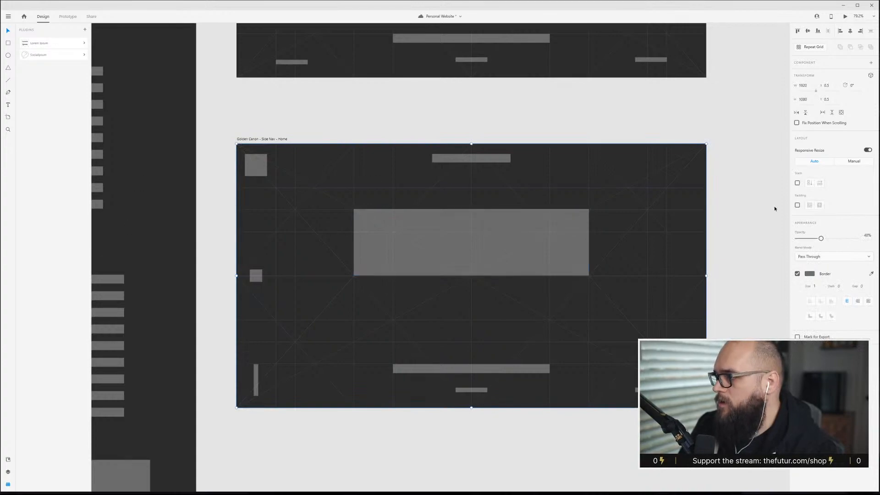
left_click(867, 150)
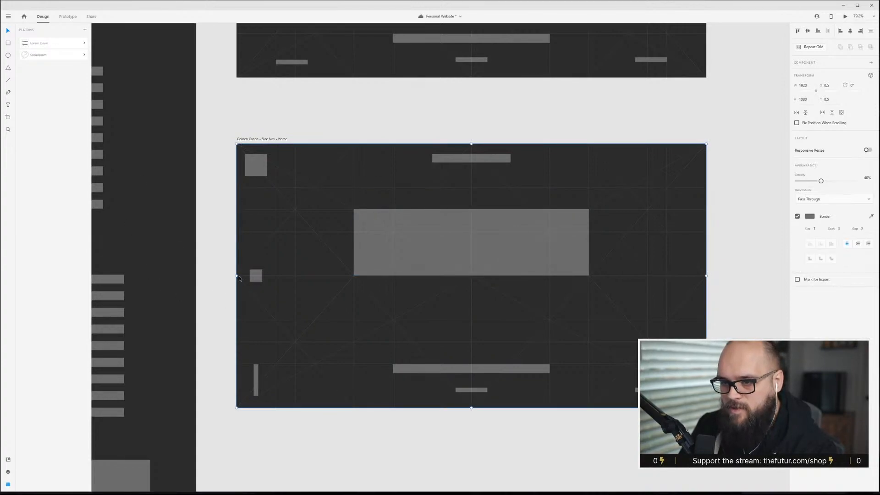
Add a vertical guide marking the right edge of the left sidebar area.
left_click_drag(237, 276, 275, 276)
key("ctrl+z")
scroll(283, 283, "up", 5)
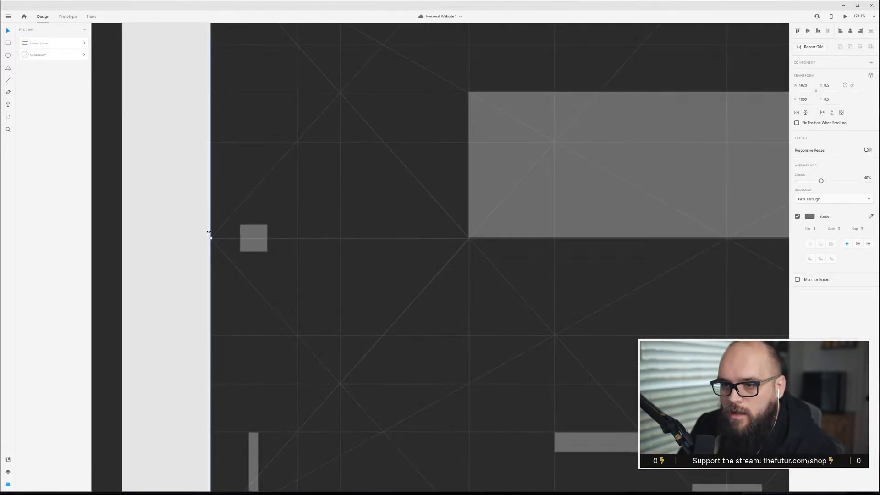
left_click_drag(209, 229, 297, 229)
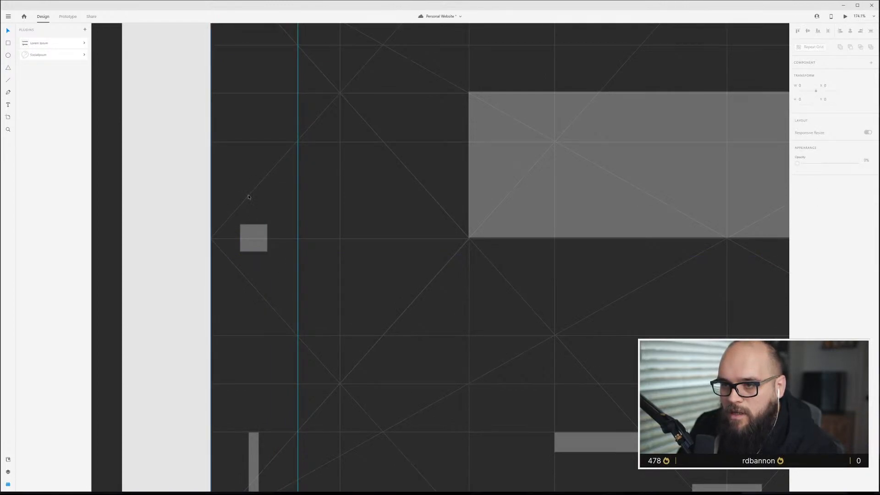
left_click(247, 197)
left_click_drag(211, 238, 298, 238)
scroll(470, 393, "down", 5)
scroll(470, 393, "down", 3)
left_click(521, 167)
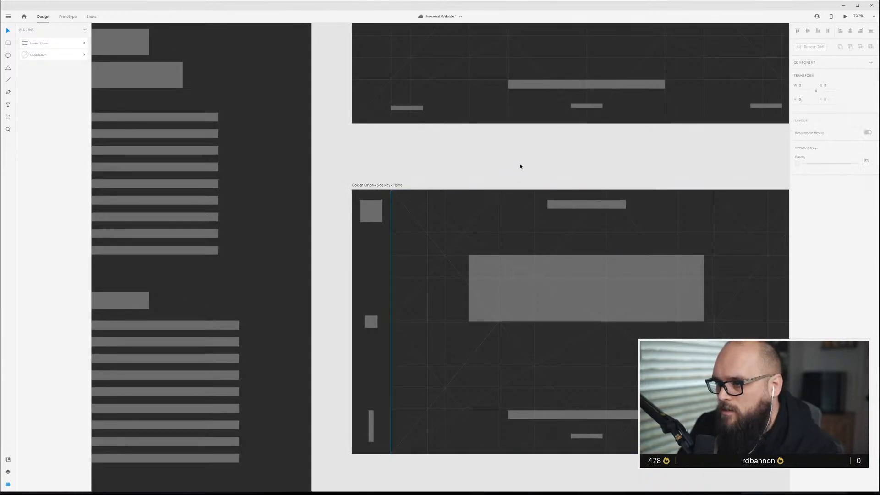
Shift the hero block, nav bar, caption bar and bottom centre bar right to centre them beside the sidebar.
scroll(499, 280, "up", 3)
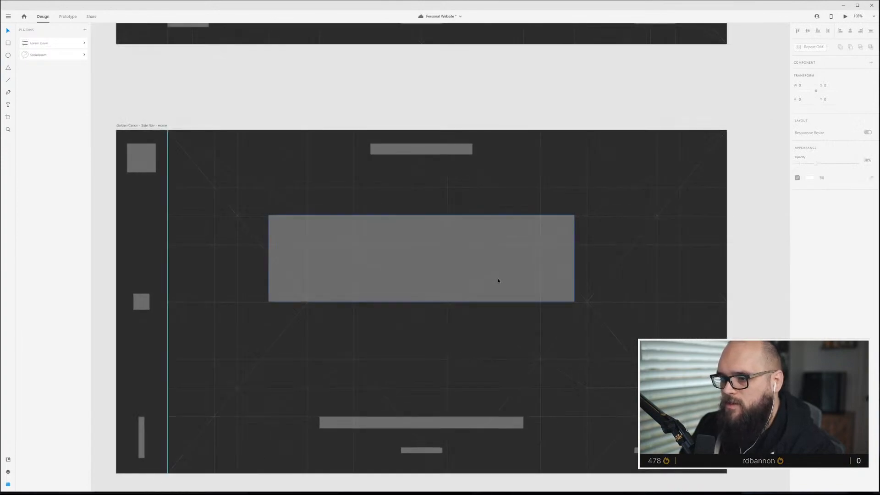
left_click_drag(483, 284, 465, 273)
left_click_drag(457, 150, 483, 156)
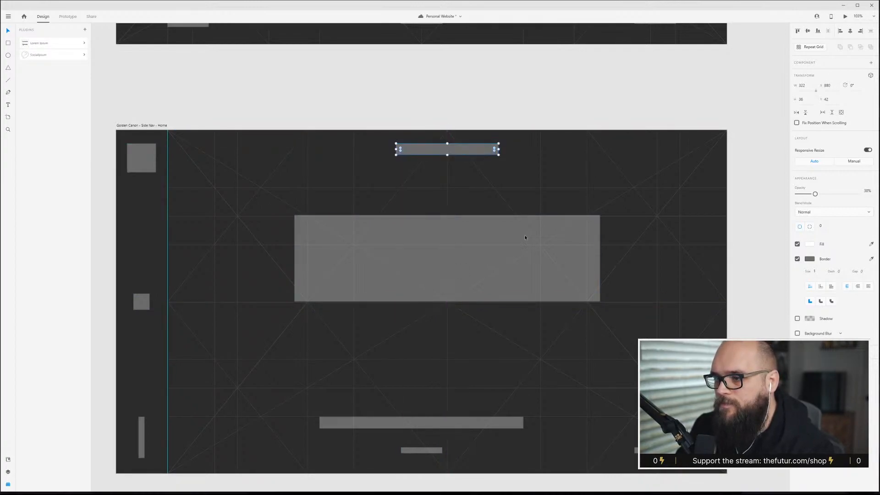
left_click(445, 422)
left_click(425, 451, "shift")
left_click_drag(428, 451, 455, 452)
key("Escape")
left_click_drag(656, 451, 657, 451)
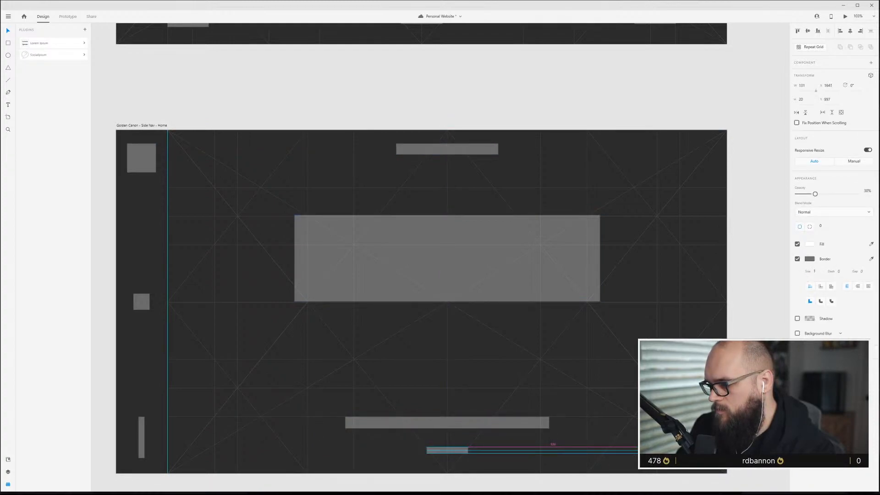
left_click_drag(658, 450, 657, 451)
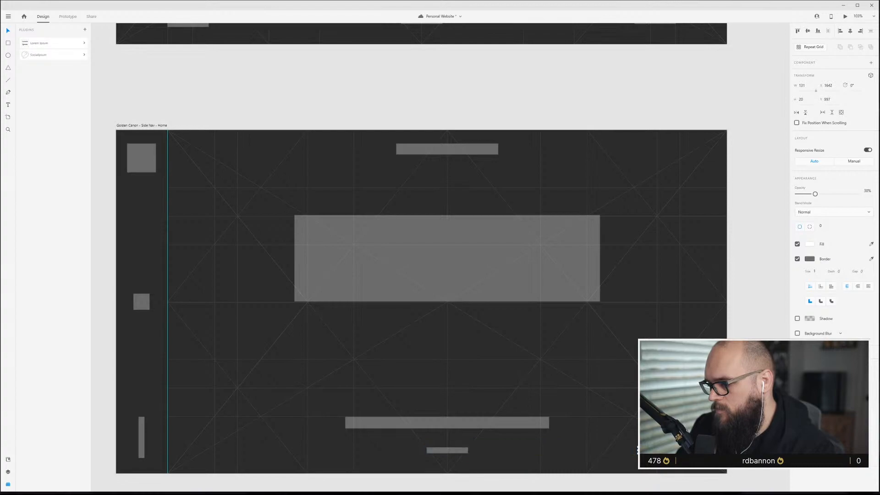
left_click(769, 277)
Move the bottom-right footer bar up to the artboard's top-right corner.
scroll(677, 449, "down", 2)
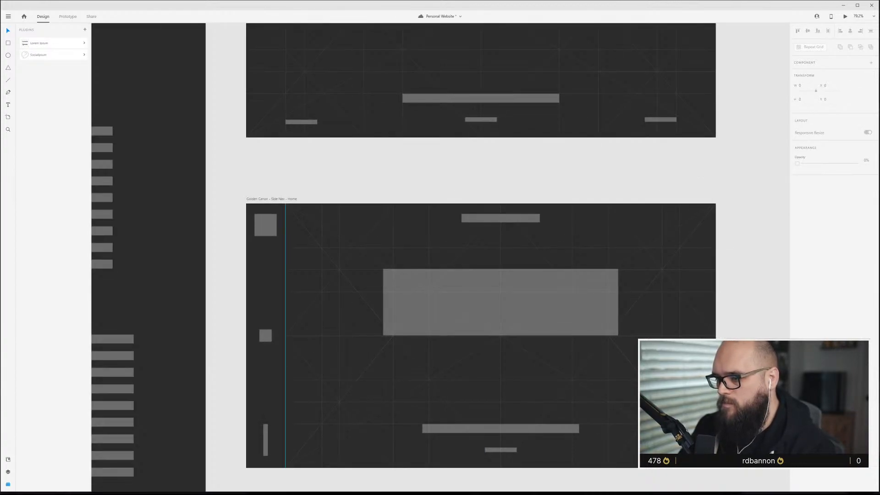
left_click(670, 450)
left_click_drag(670, 450, 670, 218, "alt")
left_click(571, 356)
scroll(568, 359, "up", 2)
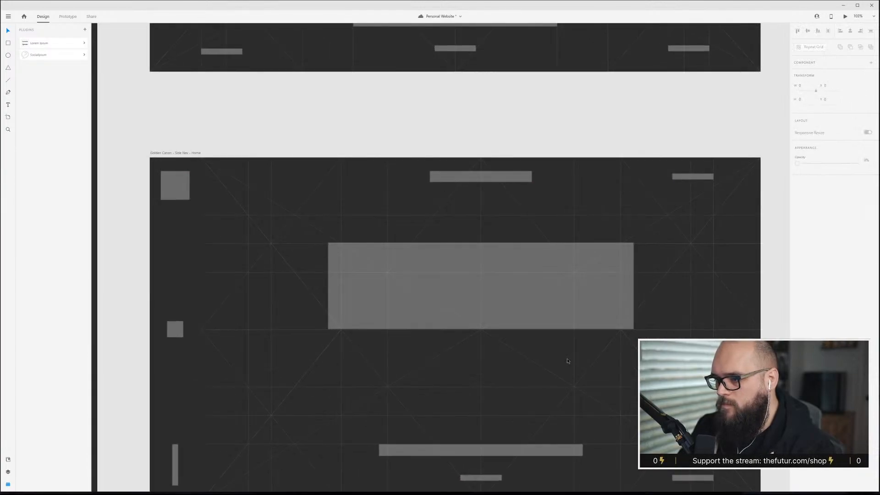
key("ctrl+shift+apostrophe")
key("ctrl+shift+apostrophe")
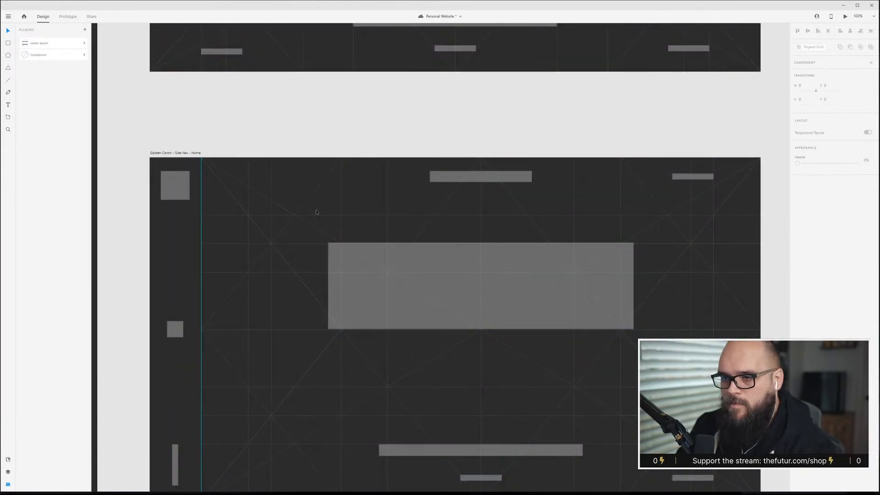
Set the Golden Canon grid overlay's opacity on the Side Nav Home artboard to 0%.
left_click(292, 216)
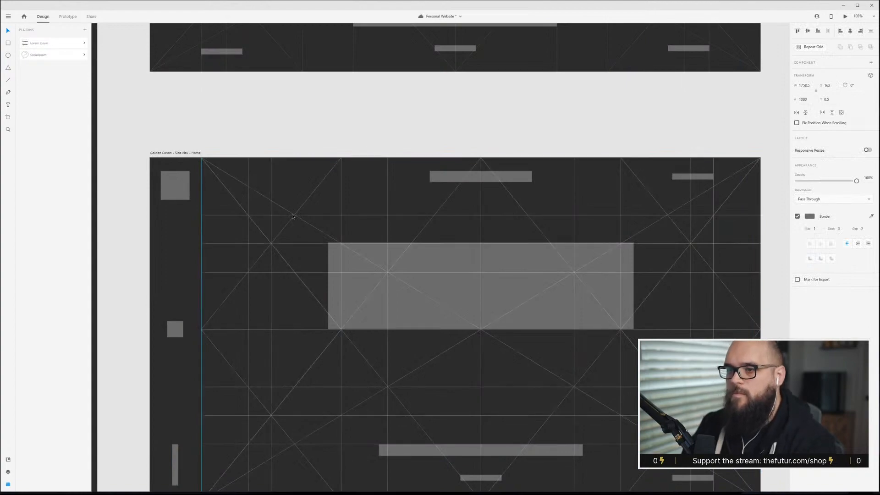
key("0")
key("0")
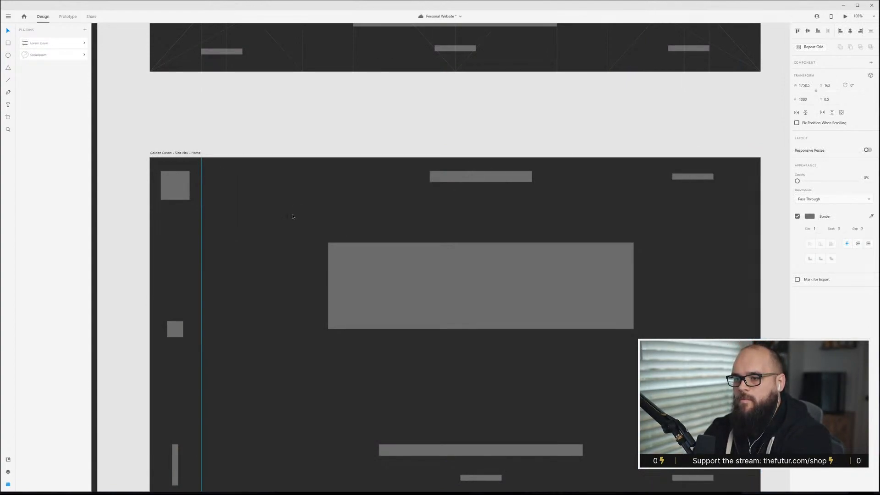
Move the hero block lower and bring the caption bar up just beneath it.
scroll(408, 255, "down", 3)
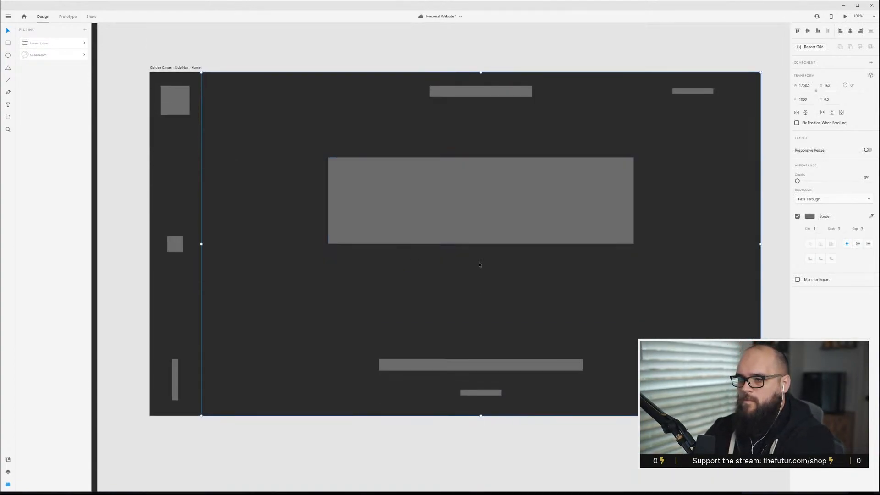
left_click(558, 210)
left_click_drag(558, 210, 558, 252)
left_click_drag(507, 371, 509, 321)
left_click(514, 261)
left_click(510, 315, "shift")
left_click_drag(514, 272, 516, 259)
left_click(639, 262)
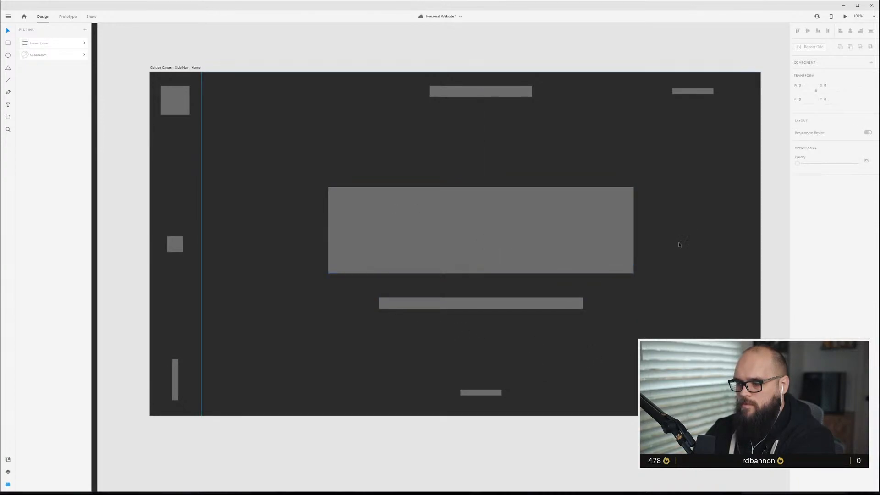
left_click_drag(343, 132, 401, 158)
key("Escape")
Save the document.
scroll(495, 247, "down", 5)
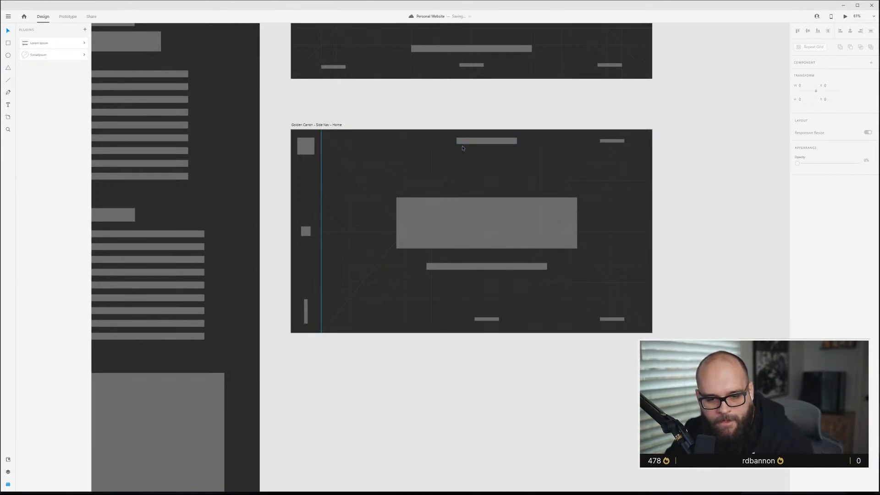
key("ctrl+s")
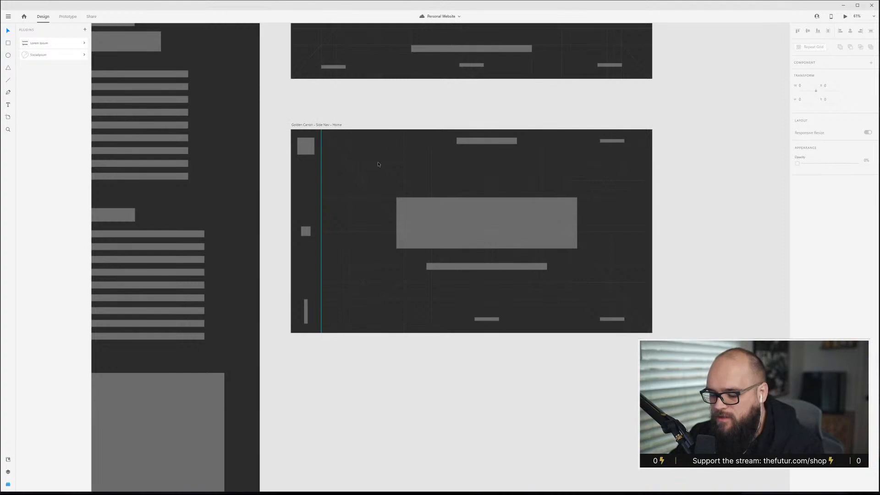
Move the Side Nav Home artboard slightly up, closer to the artboard above it.
scroll(380, 167, "up", 2)
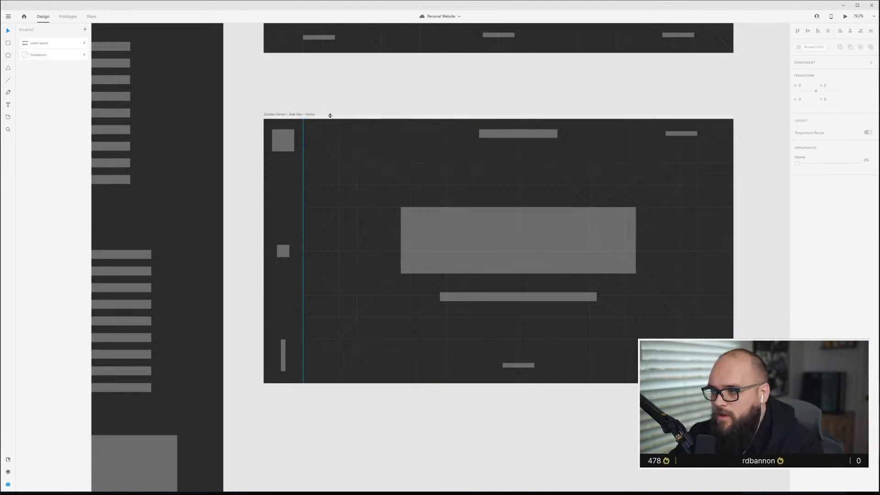
scroll(322, 157, "up", 2)
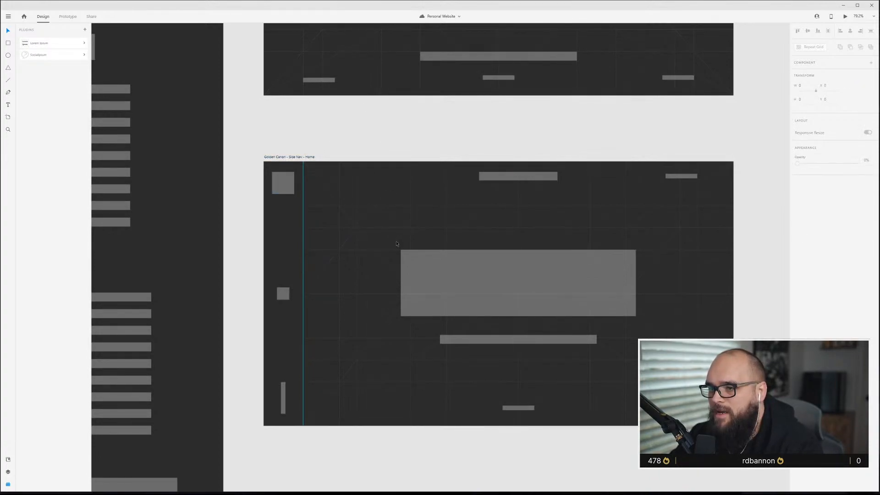
scroll(529, 264, "down", 3)
scroll(495, 257, "down", 1)
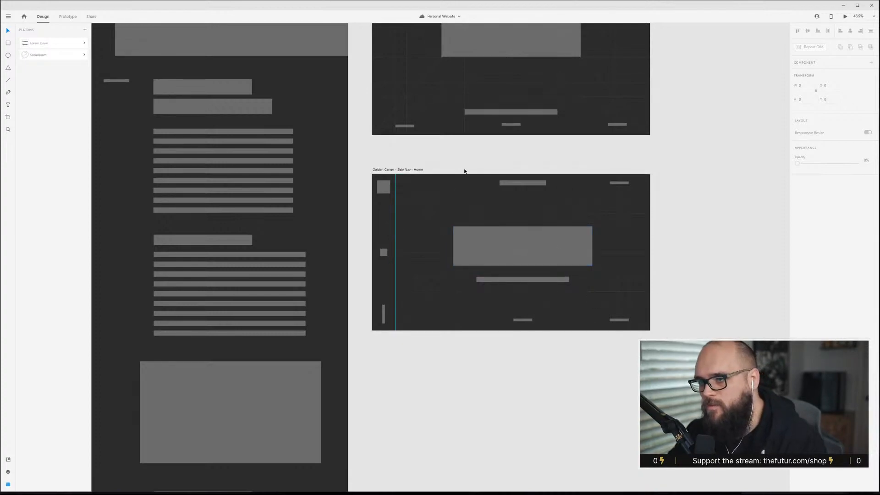
left_click(422, 170)
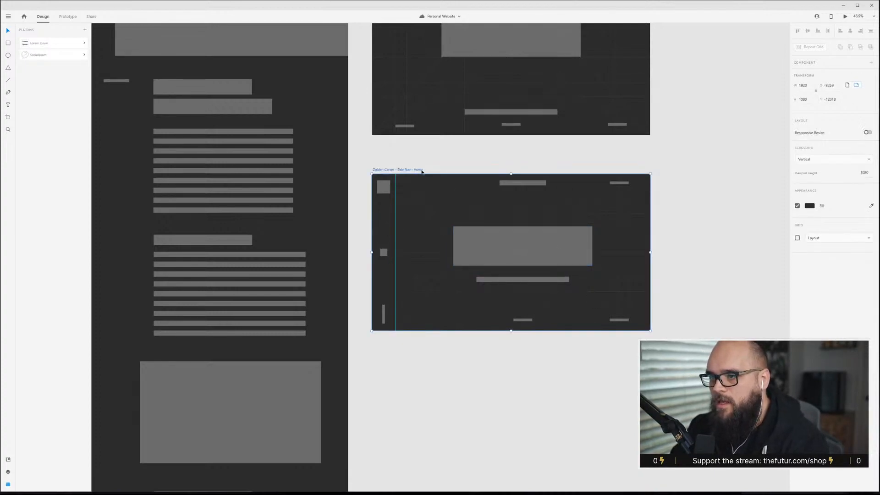
left_click_drag(418, 172, 420, 156)
Nudge the hero block slightly lower on the Side Nav Home artboard.
left_click(479, 170)
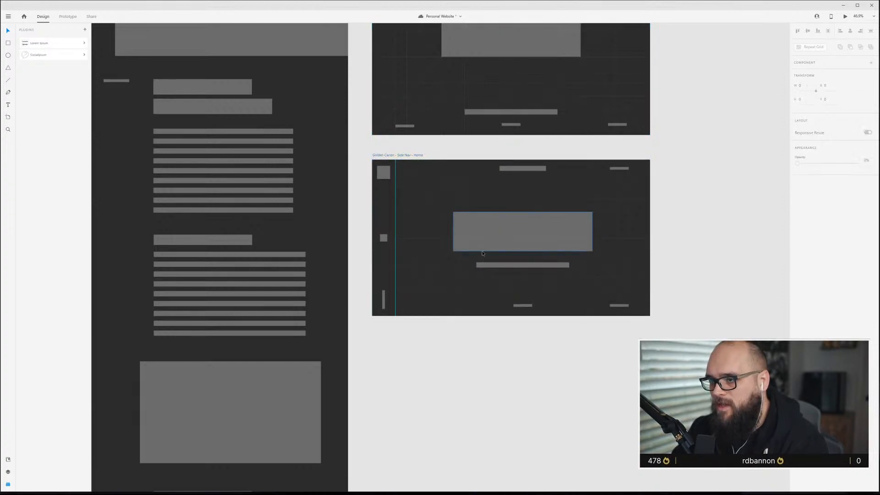
scroll(515, 230, "up", 4)
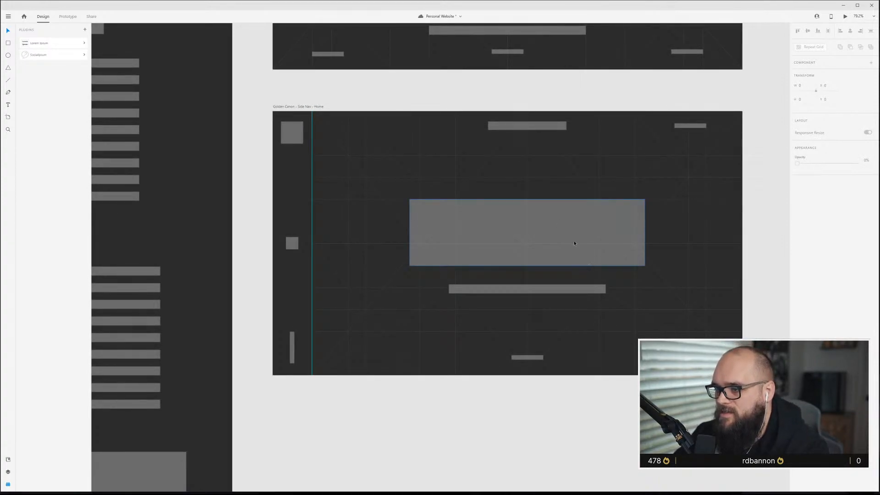
left_click_drag(536, 289, 538, 296)
left_click(605, 400)
Hide the Golden Canon grid overlay on the Side Nav Home artboard by setting its opacity to 0%.
scroll(526, 339, "down", 2)
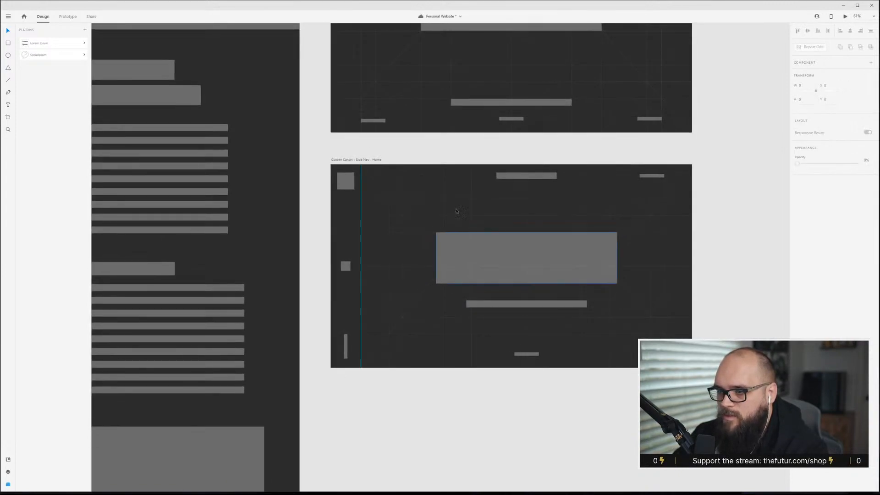
scroll(362, 171, "down", 1)
left_click(365, 162)
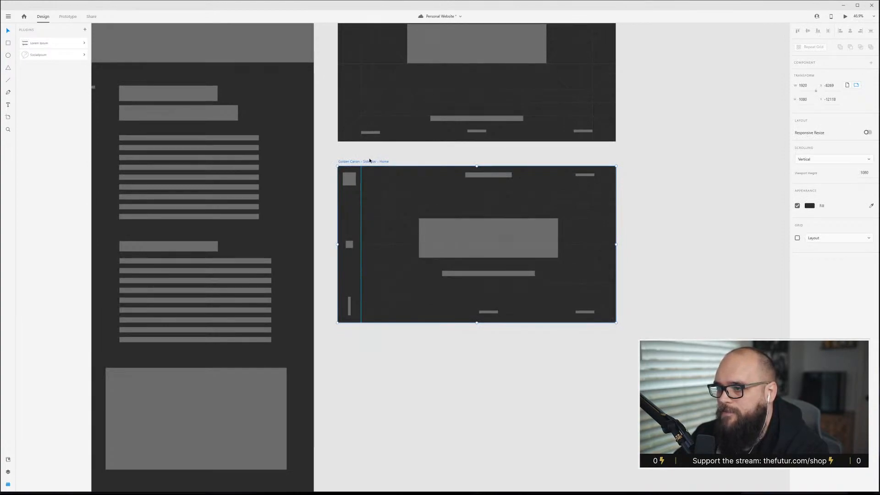
left_click(441, 158)
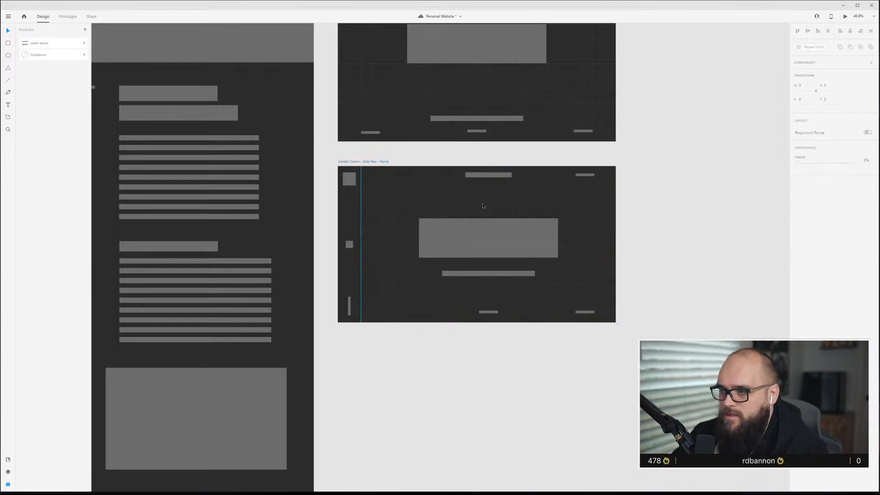
key("ctrl+shift+apostrophe")
key("ctrl+shift+apostrophe")
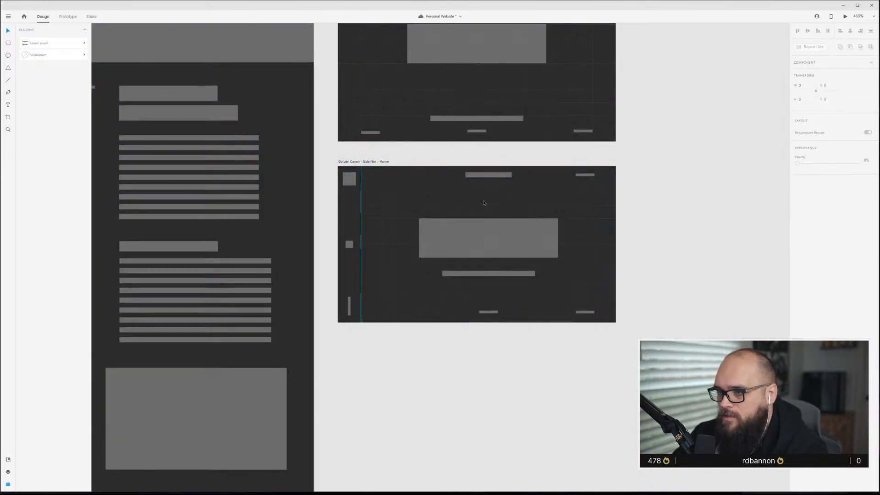
left_click(502, 223)
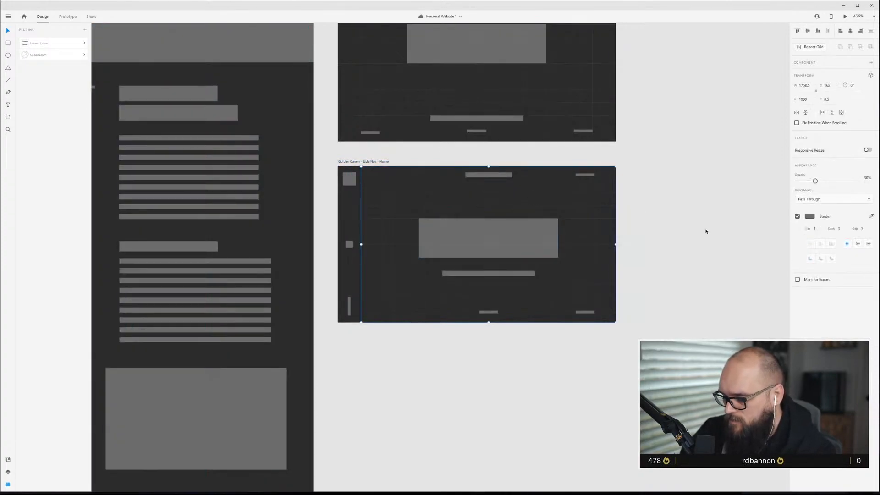
key("0")
key("0")
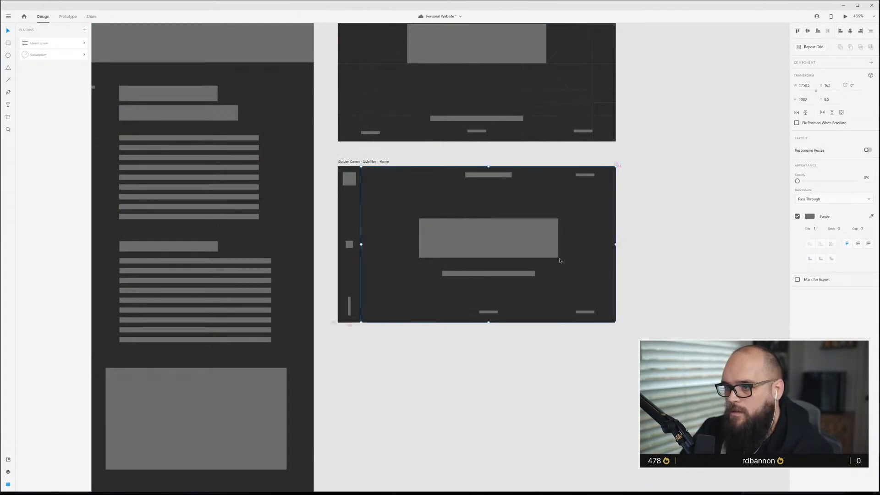
Preview the Side Nav Home layout in a preview window, then close the preview.
scroll(557, 258, "up", 5)
left_click(535, 240)
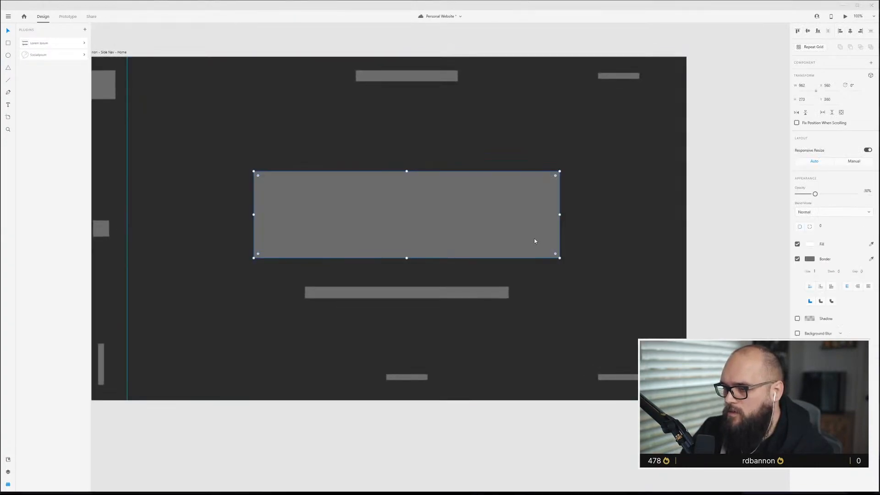
key("ctrl+Return")
left_click_drag(471, 6, 602, 39)
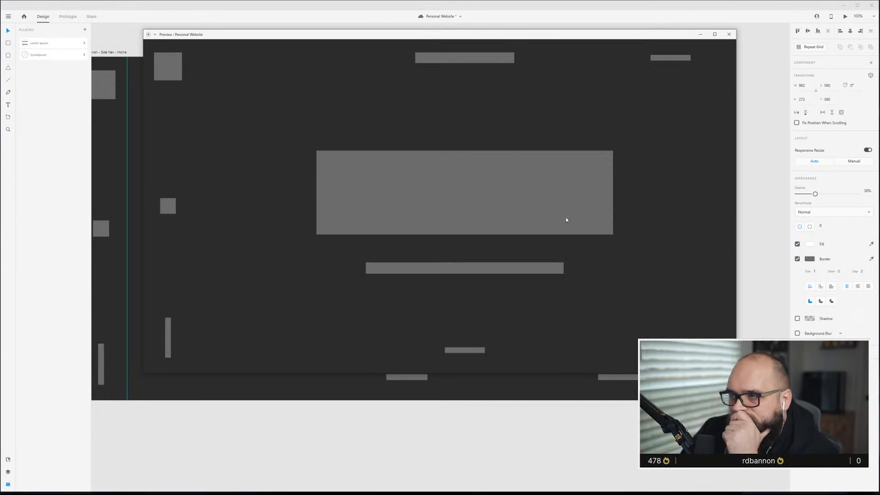
left_click(733, 37)
key("Escape")
left_click_drag(355, 113, 392, 133)
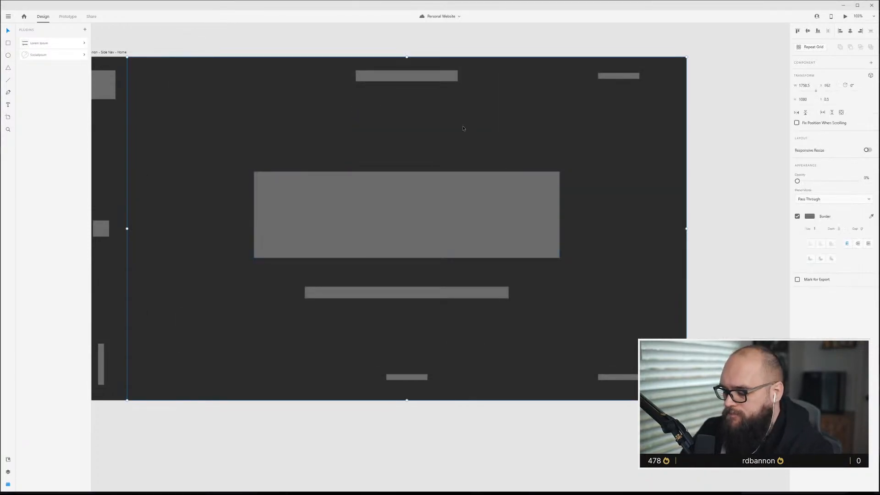
key("Escape")
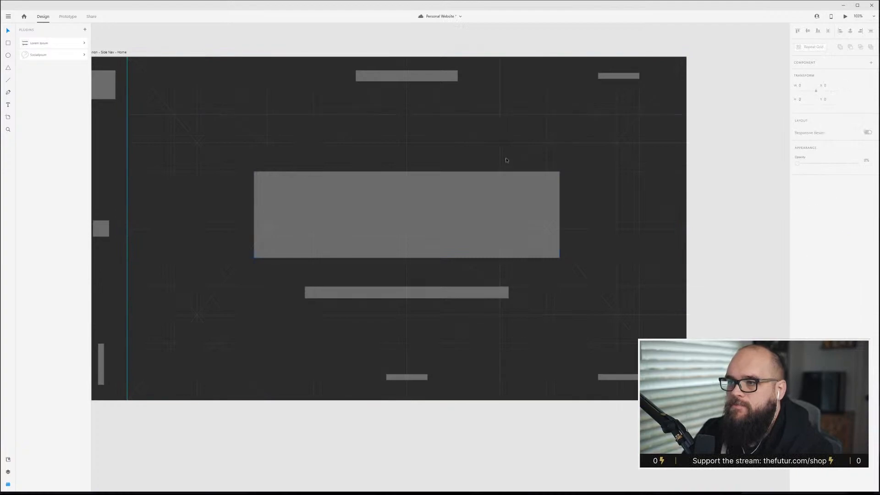
scroll(505, 163, "down", 5)
scroll(505, 166, "down", 2)
scroll(486, 175, "up", 2)
left_click(349, 159)
scroll(400, 202, "up", 2)
scroll(401, 200, "down", 3)
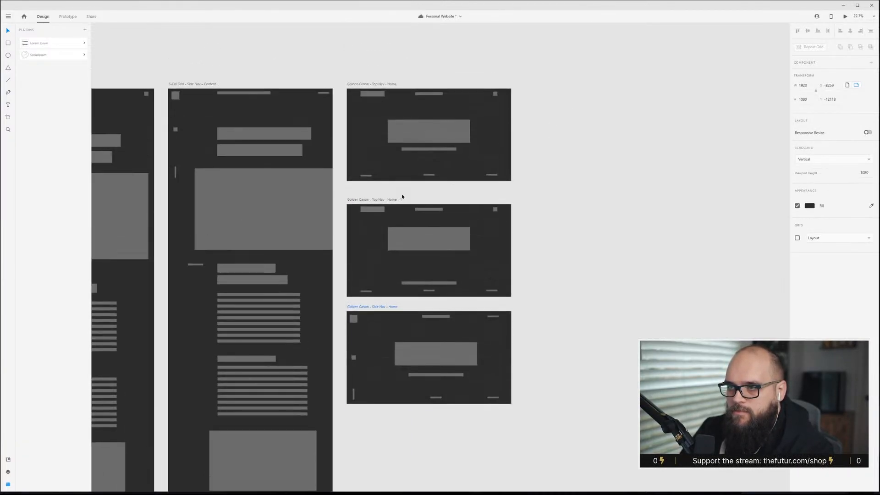
scroll(402, 197, "down", 5)
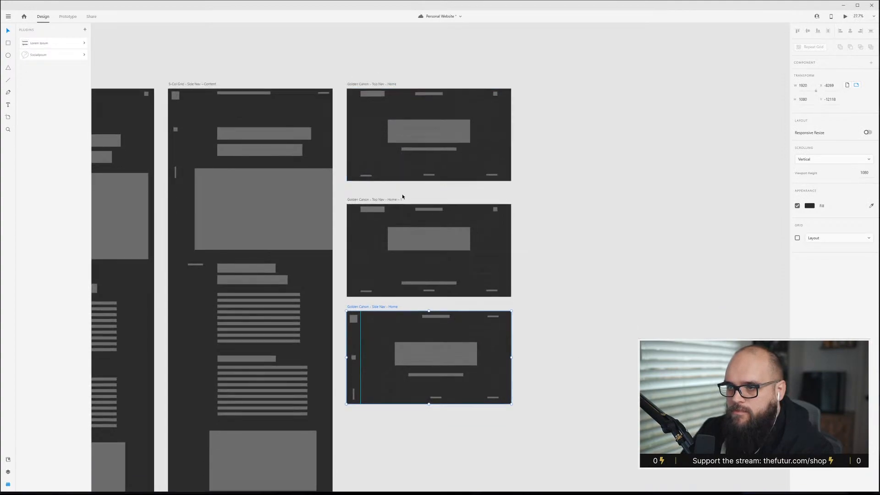
scroll(402, 197, "down", 3)
scroll(401, 174, "up", 8)
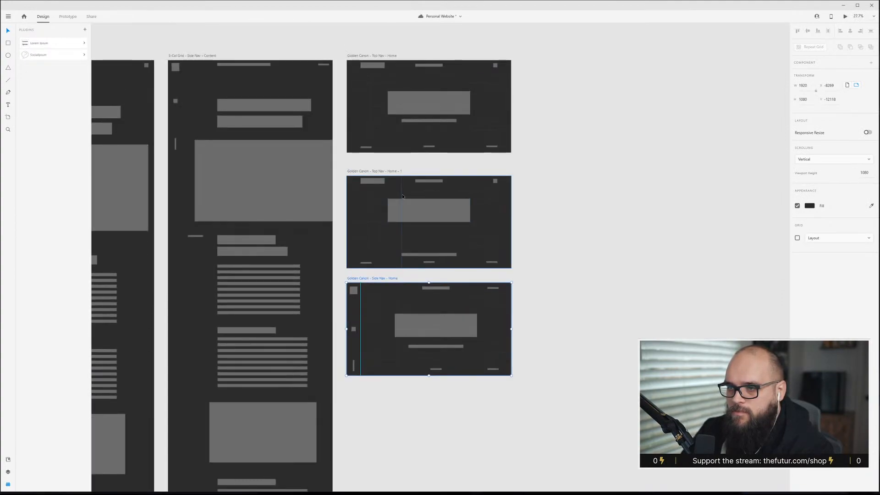
Duplicate the Top Nav Home artboard, placing the copy to its right.
left_click(392, 128)
left_click_drag(382, 129, 562, 134)
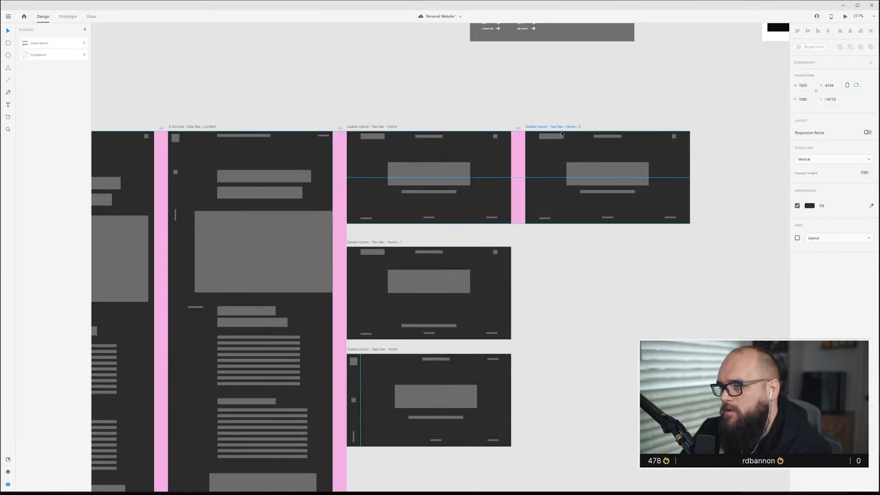
key("ctrl+3")
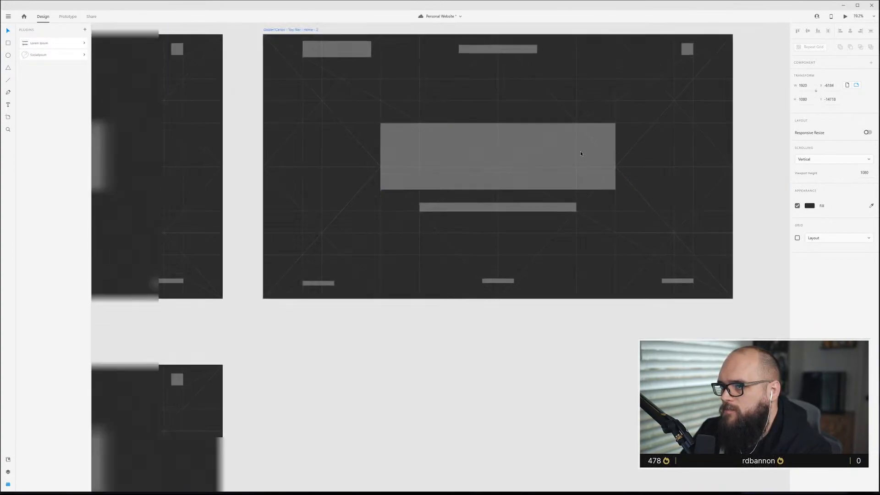
scroll(580, 153, "up", 3)
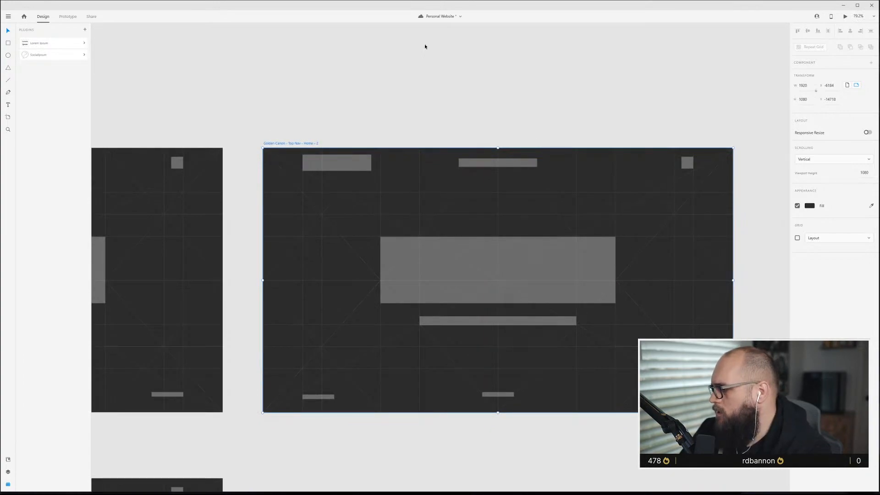
left_click(372, 186)
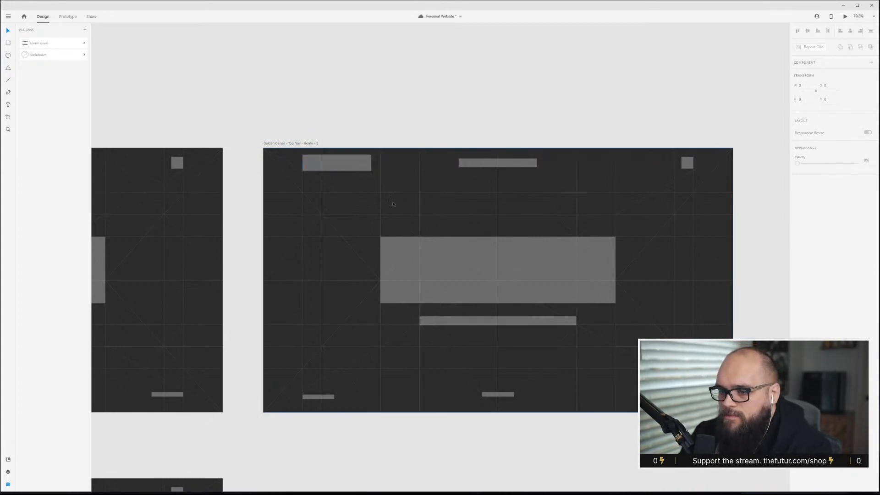
Rename the duplicated artboard to "Golden Canon - Top Nav - Content".
left_click(305, 144)
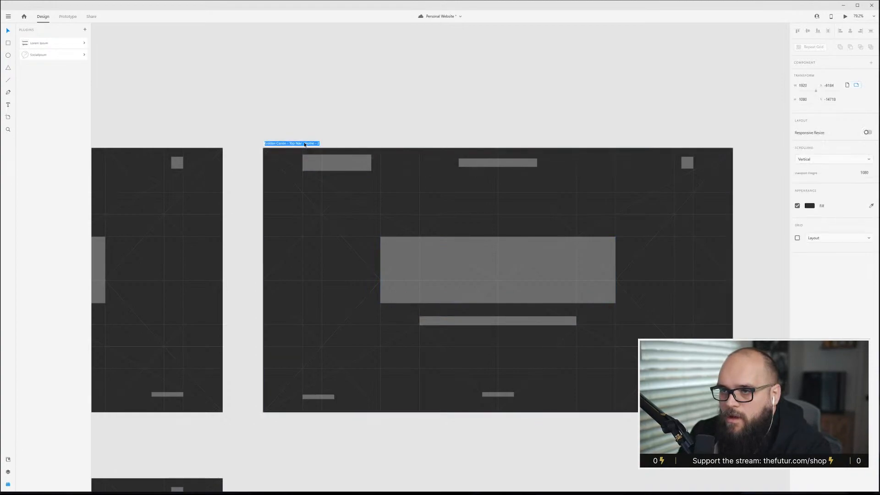
double_click(305, 143)
left_click_drag(304, 143, 322, 143)
type("Content")
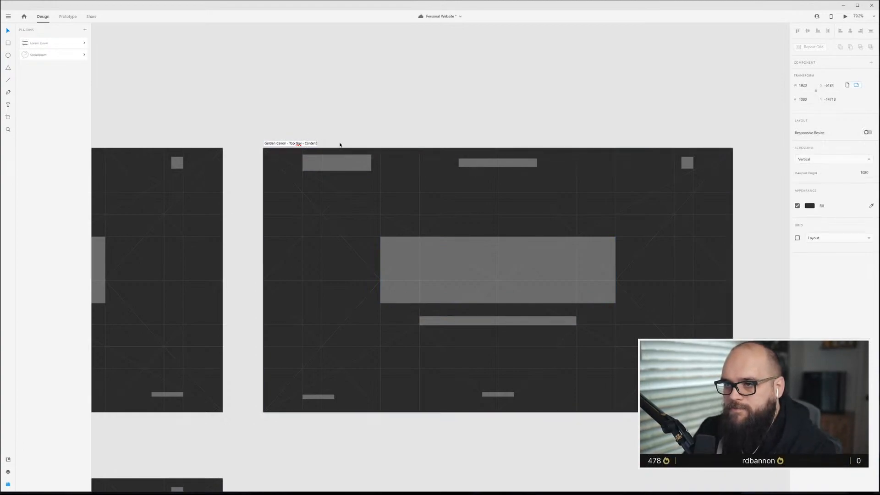
Delete the hero, caption and footer blocks from the Top Nav Content artboard, keeping the top navigation elements.
scroll(351, 158, "down", 5)
left_click(382, 200)
left_click(588, 330)
left_click_drag(580, 323, 315, 199)
key("ctrl+a")
key("Delete")
Extend the Top Nav Content artboard's height to about 4231 px.
left_click(337, 136)
left_click_drag(418, 262, 412, 478)
scroll(417, 464, "down", 5)
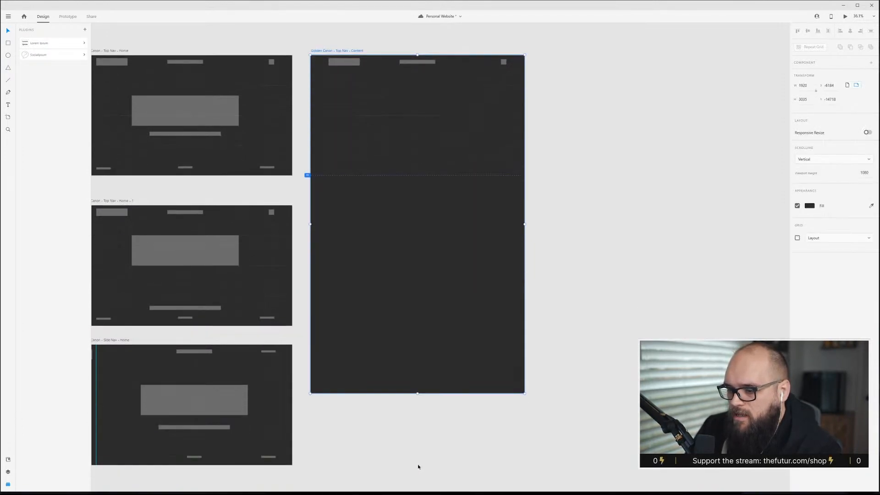
left_click_drag(416, 280, 417, 424)
scroll(382, 204, "up", 5)
scroll(381, 203, "up", 3)
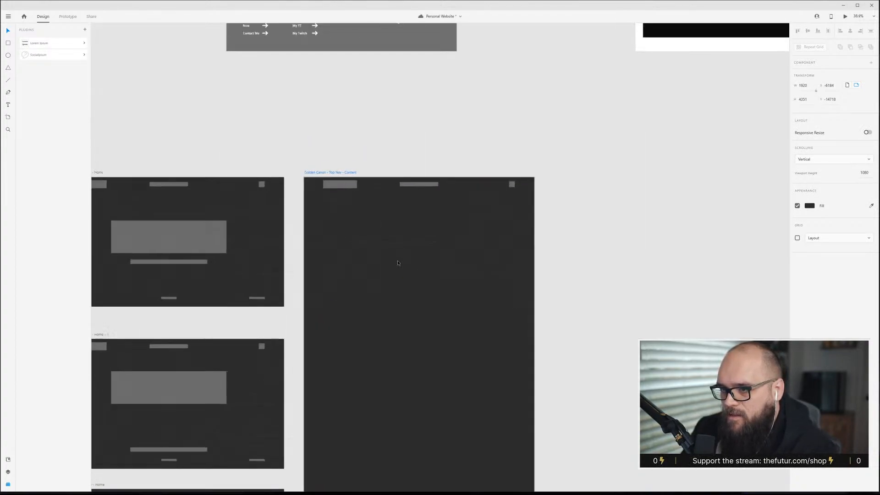
Delete the Golden Canon grid overlay from the Top Nav Content artboard.
left_click(389, 246)
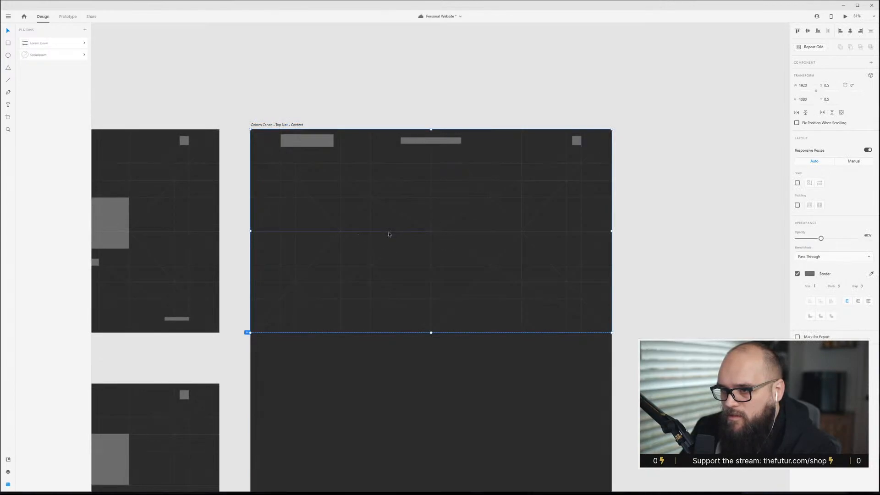
left_click_drag(390, 234, 402, 441)
key("ctrl+z")
key("Delete")
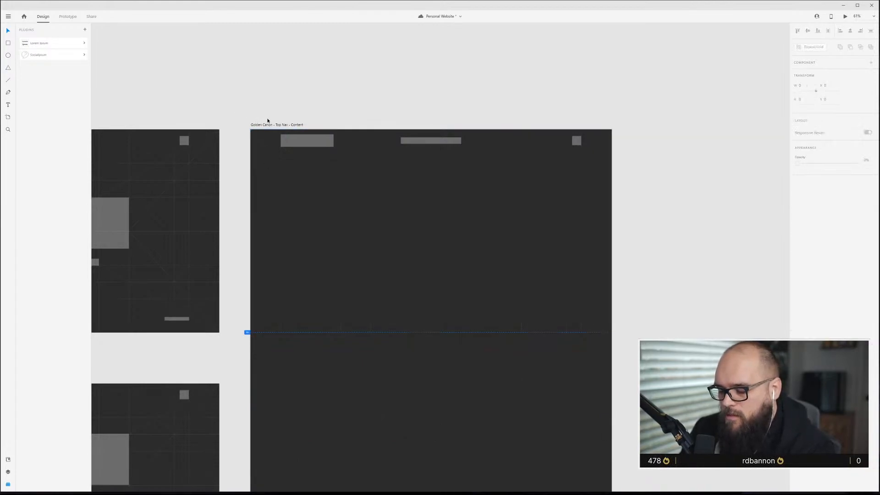
Preview the Golden Canon - Top Nav - Content artboard and scroll through it in the preview window.
left_click(302, 127)
left_click(384, 227)
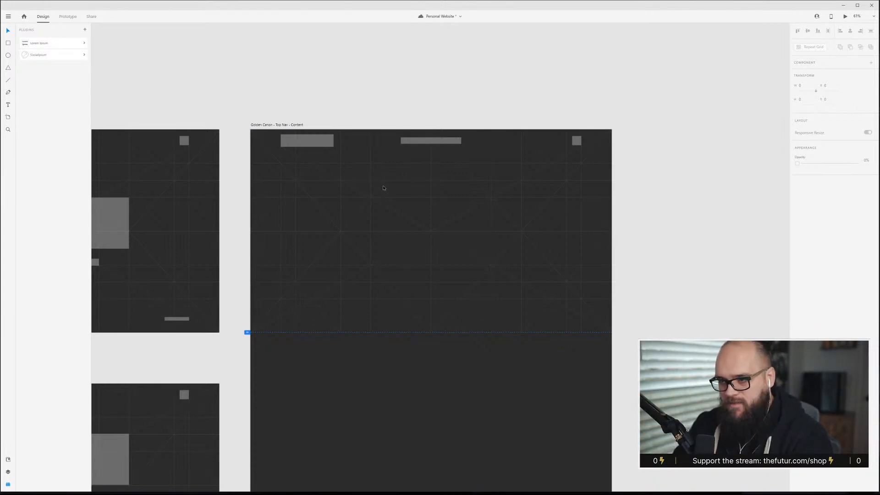
left_click(272, 125)
key("ctrl+Return")
left_click_drag(252, 9, 373, 77)
scroll(432, 268, "down", 3)
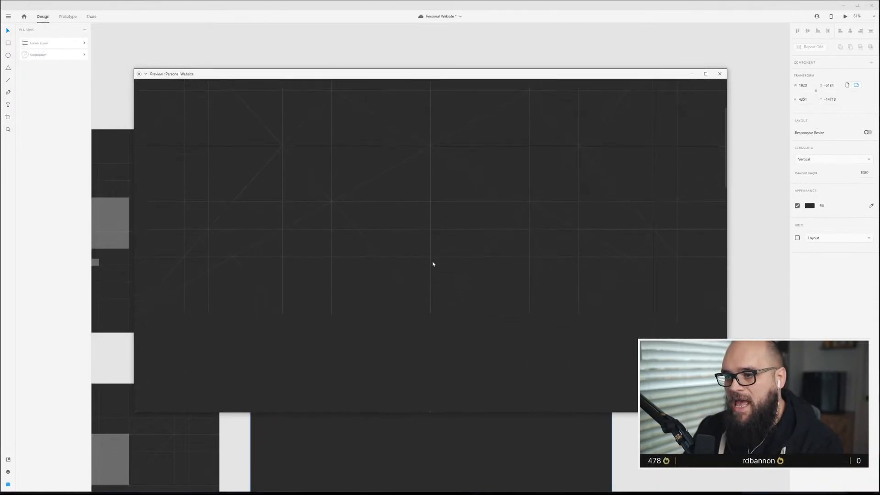
scroll(432, 261, "up", 3)
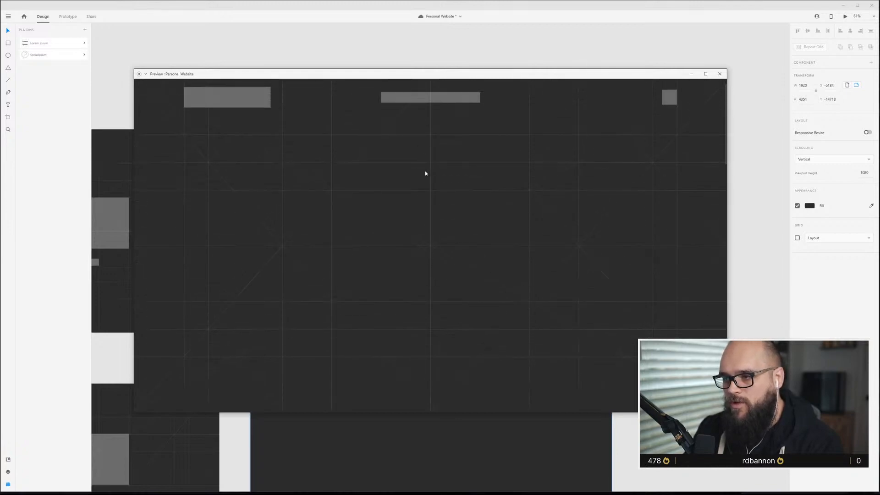
scroll(491, 224, "down", 3)
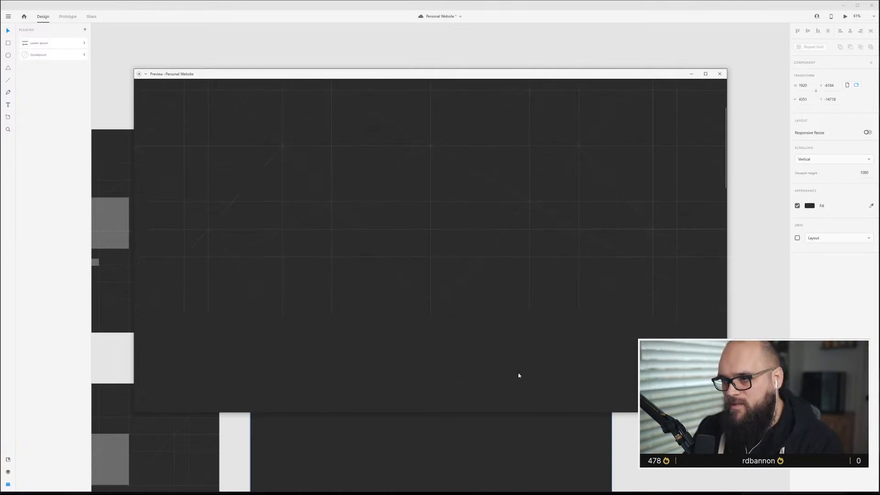
left_click(719, 74)
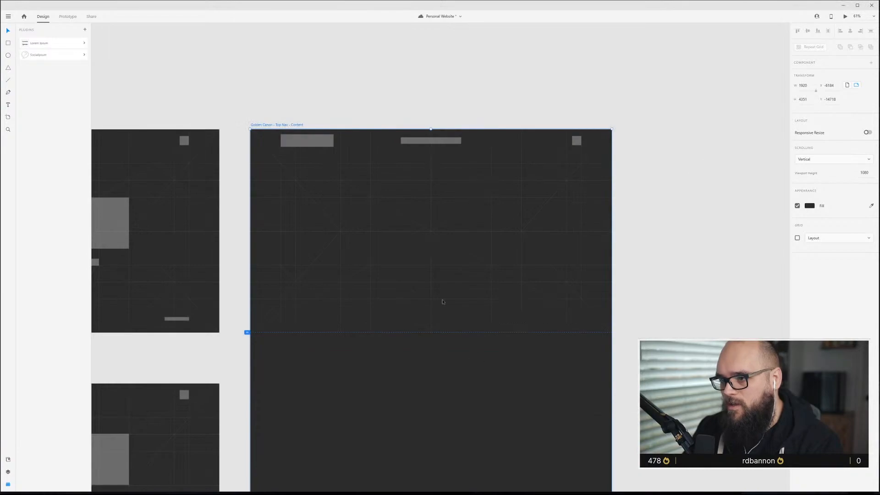
Try stretching the grid overlay down the artboard, then undo the stretch.
left_click(430, 259)
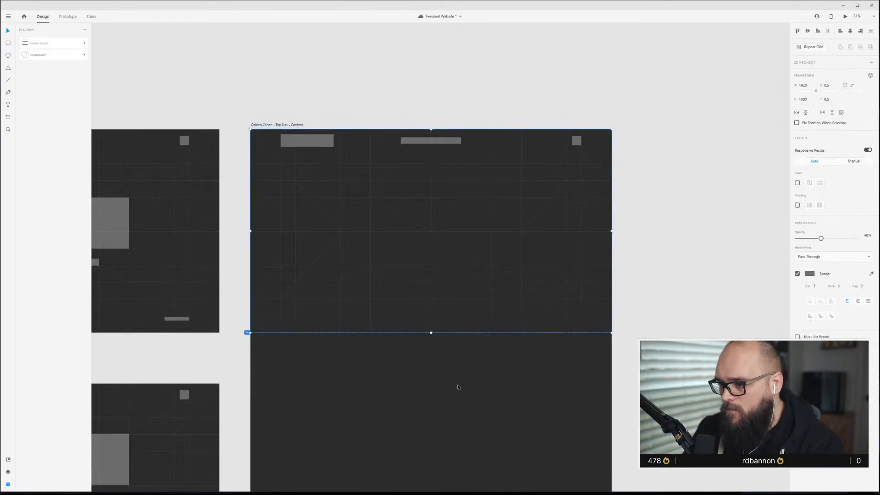
scroll(458, 388, "down", 5)
scroll(449, 298, "down", 3)
left_click_drag(445, 262, 449, 471)
scroll(450, 470, "down", 2)
left_click_drag(446, 374, 445, 440)
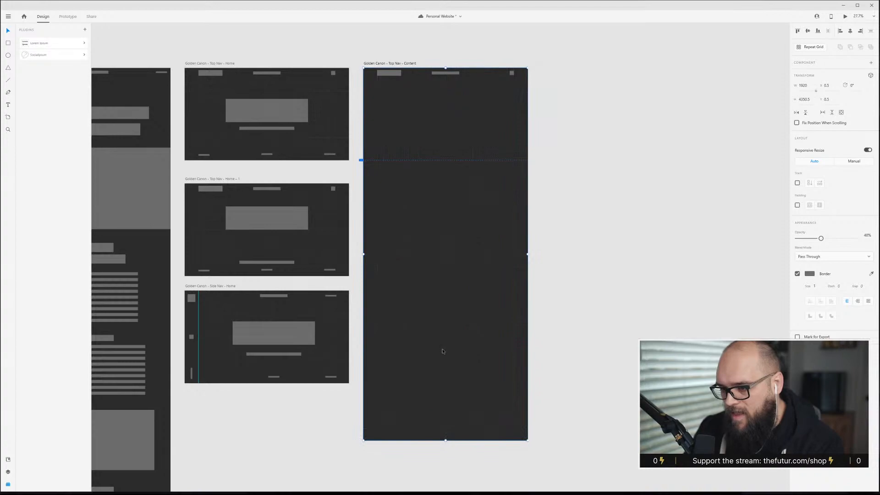
scroll(443, 352, "up", 3)
scroll(445, 375, "down", 2)
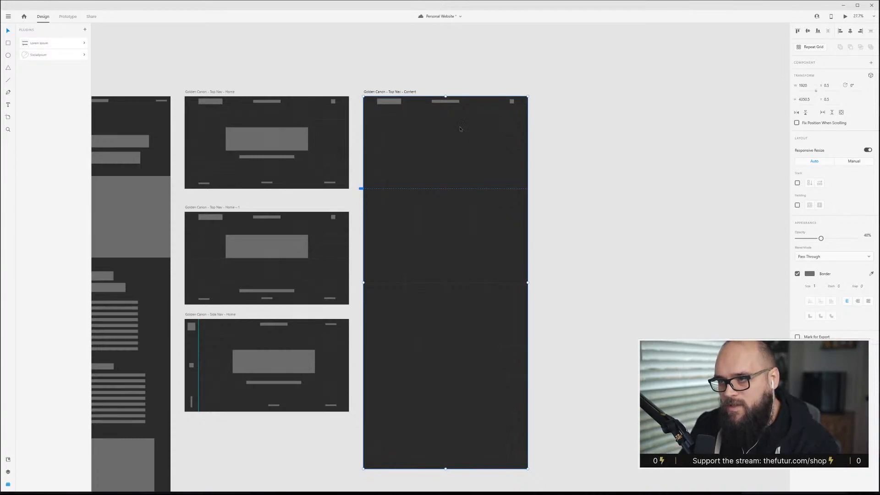
key("ctrl+z")
key("ctrl+z")
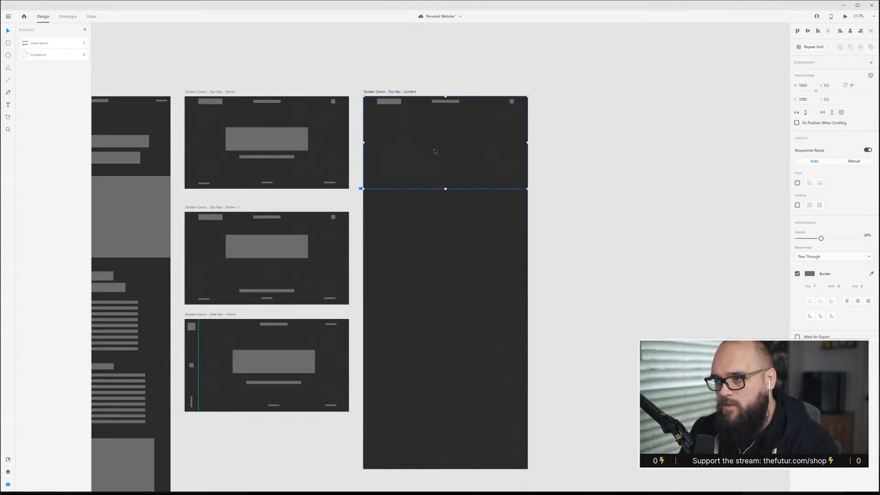
Turn the grid overlay into a repeat grid and extend it down the artboard to about 3859 px high.
scroll(435, 152, "up", 5)
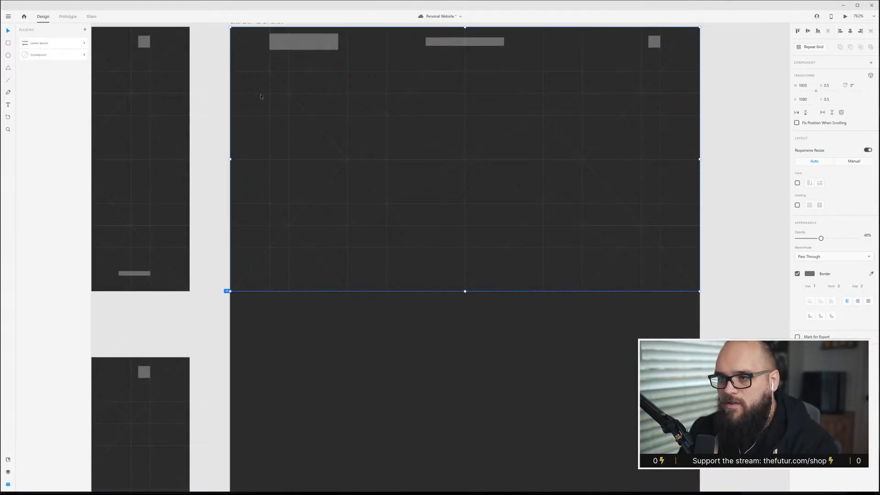
scroll(546, 241, "up", 2)
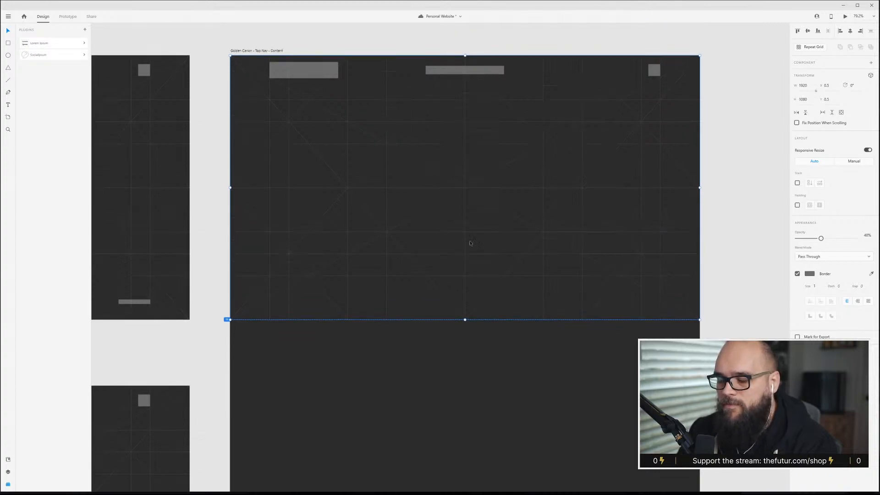
key("Escape")
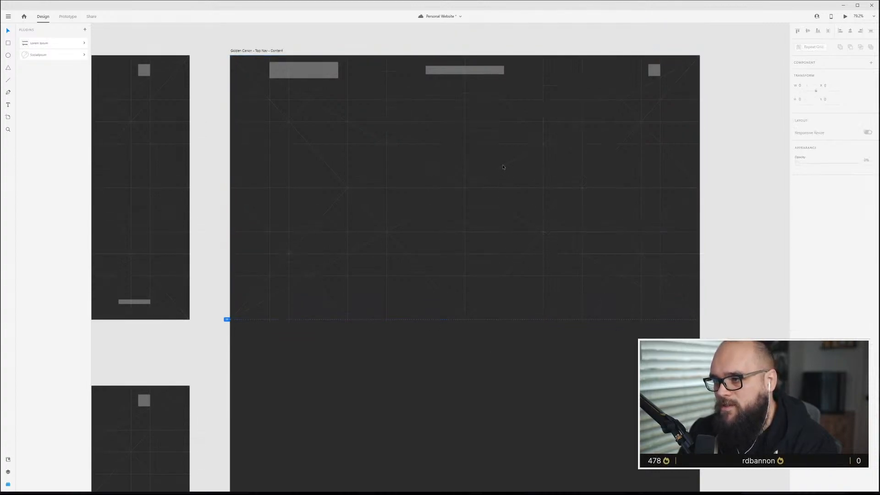
left_click(505, 169)
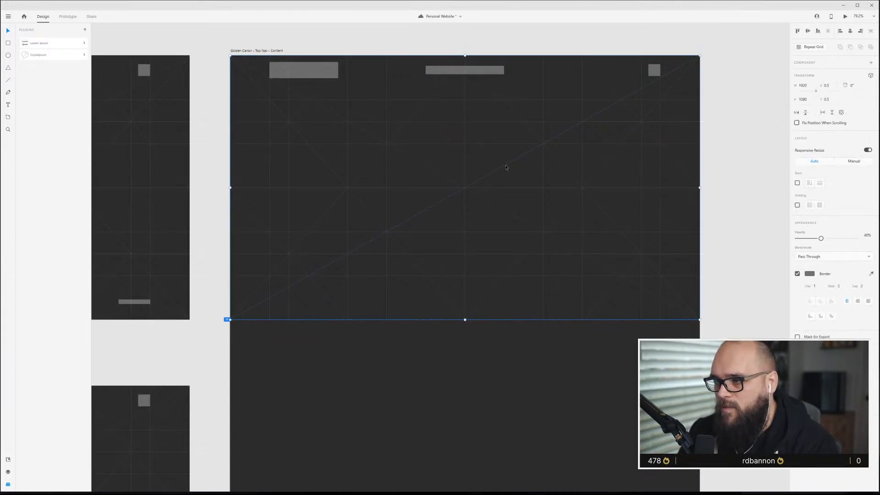
left_click(814, 47)
scroll(525, 318, "down", 2)
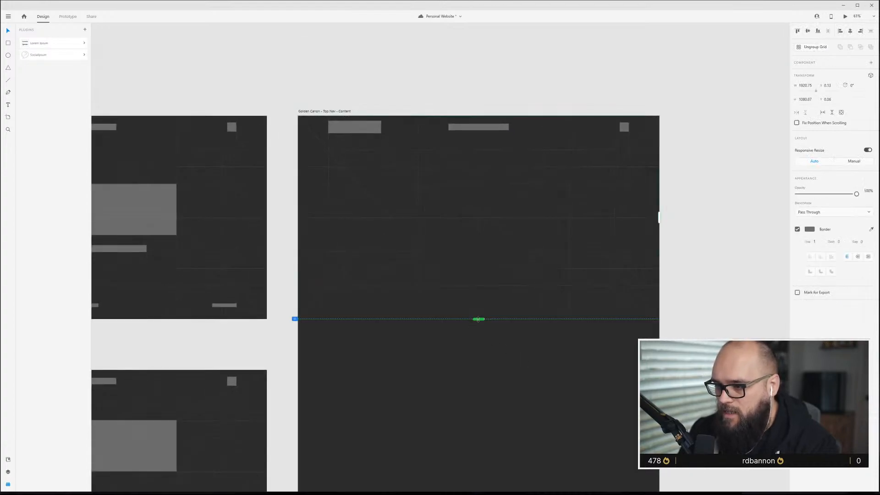
left_click_drag(478, 318, 478, 480)
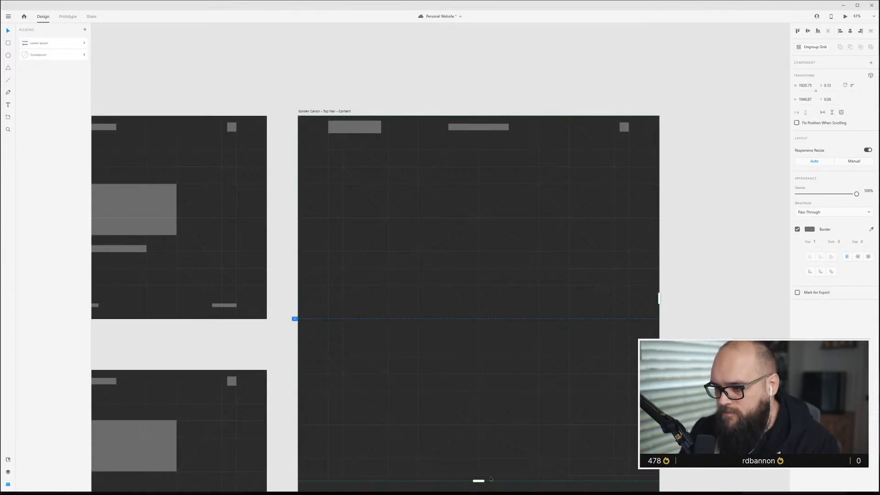
scroll(500, 462, "down", 3)
scroll(500, 462, "down", 2)
left_click_drag(479, 353, 482, 456)
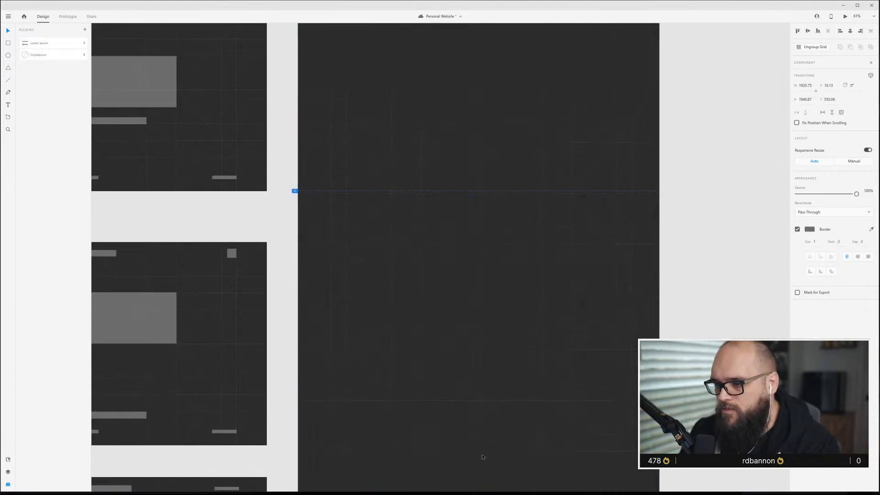
key("ctrl+z")
left_click_drag(478, 351, 493, 365)
left_click_drag(481, 252, 479, 472)
scroll(489, 317, "down", 3)
scroll(477, 230, "up", 5)
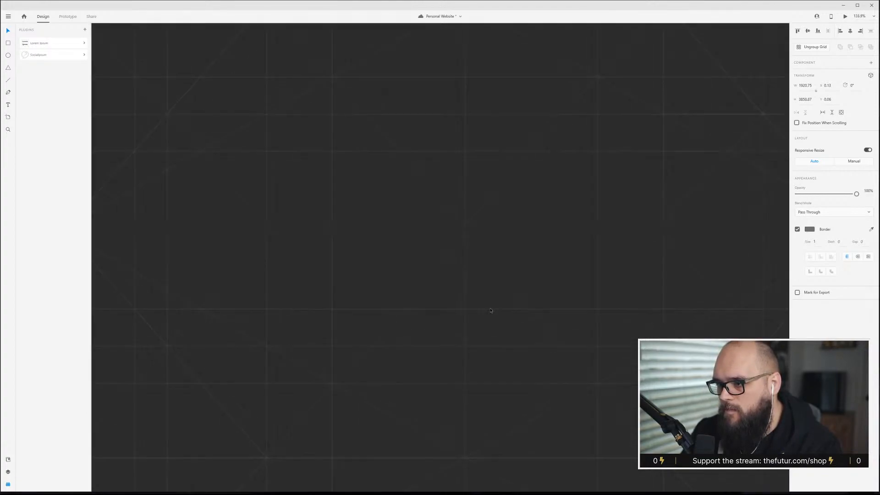
key("Escape")
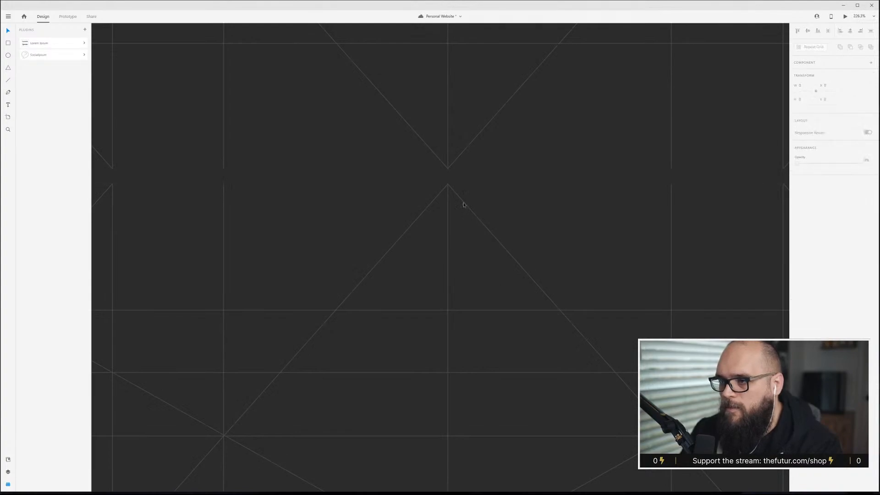
Adjust the repeat grid's height and vertical spacing so the repeated grid tiles line up.
left_click(449, 173)
left_click_drag(449, 173, 454, 145)
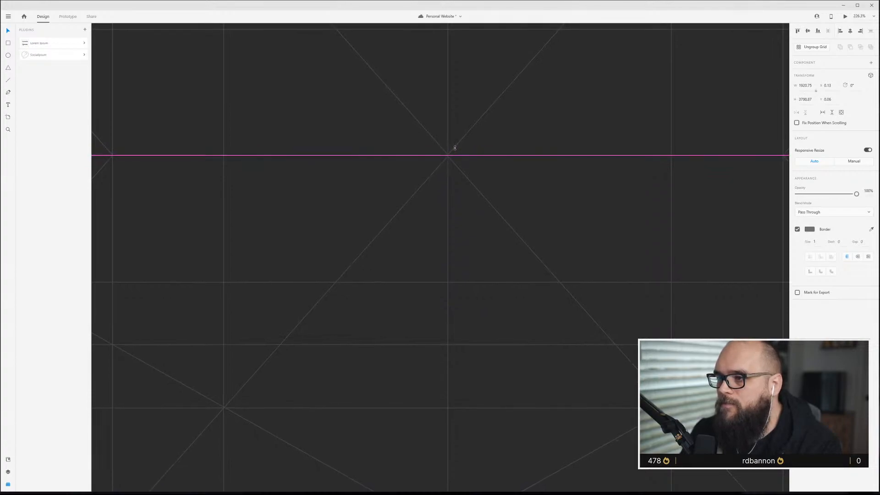
left_click(459, 169)
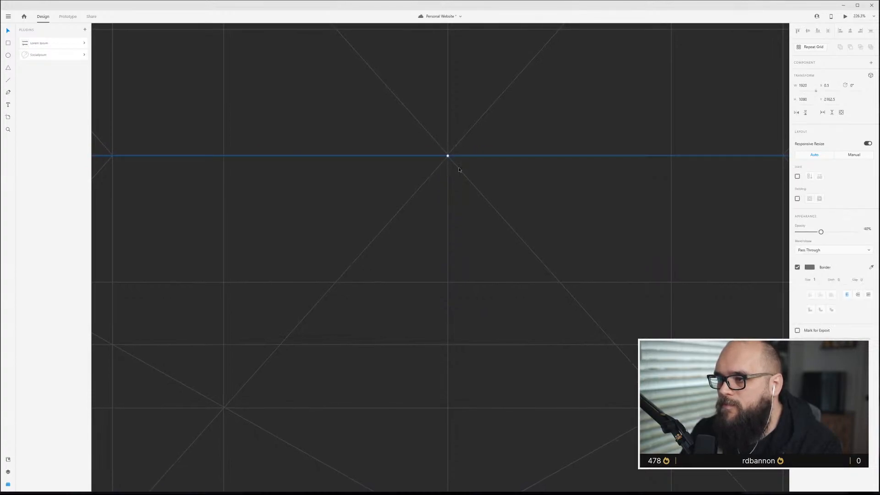
left_click(469, 284)
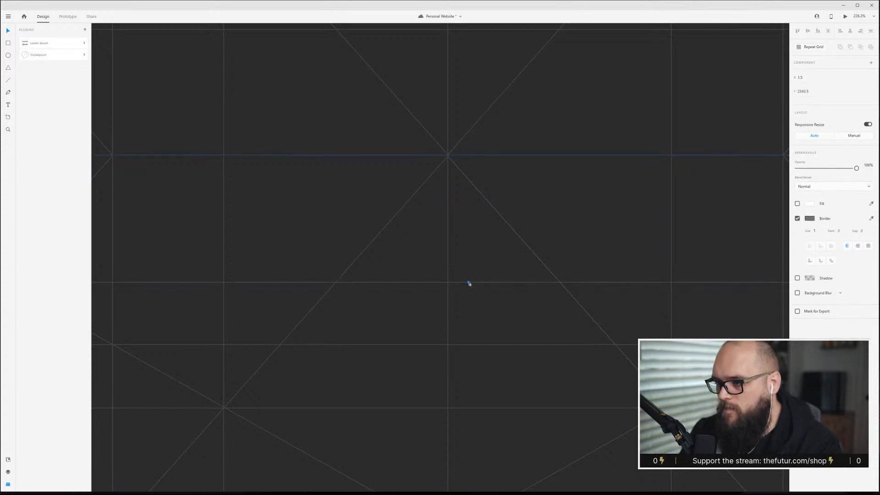
scroll(492, 283, "down", 5)
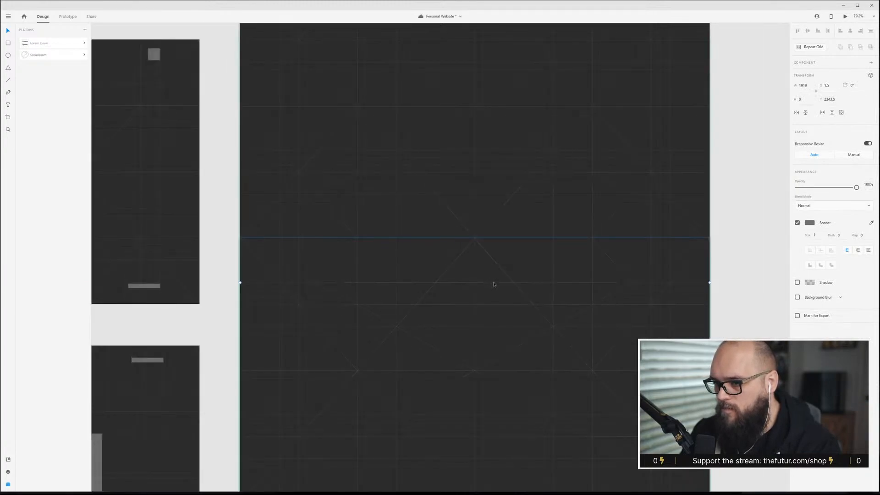
left_click_drag(494, 284, 495, 240)
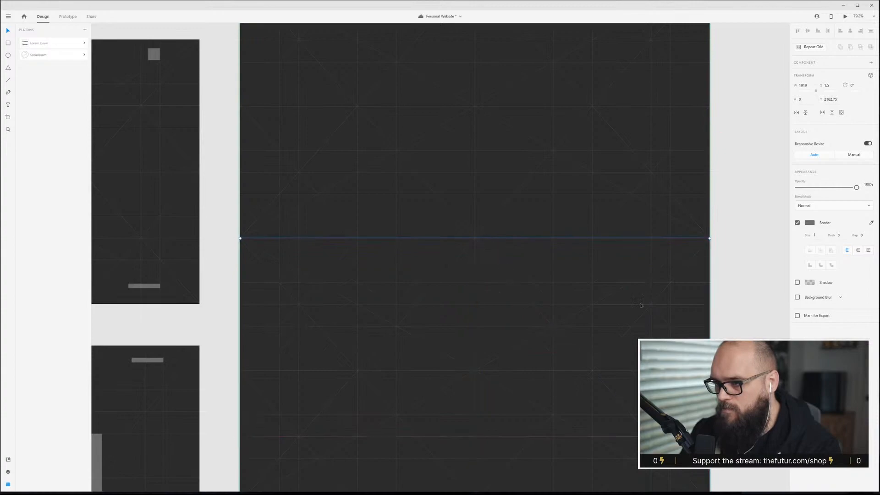
left_click(760, 259)
Scroll through the Top Nav Content artboard to inspect the repeated grid overlay.
scroll(607, 425, "down", 3)
scroll(569, 425, "up", 5)
scroll(569, 426, "up", 8)
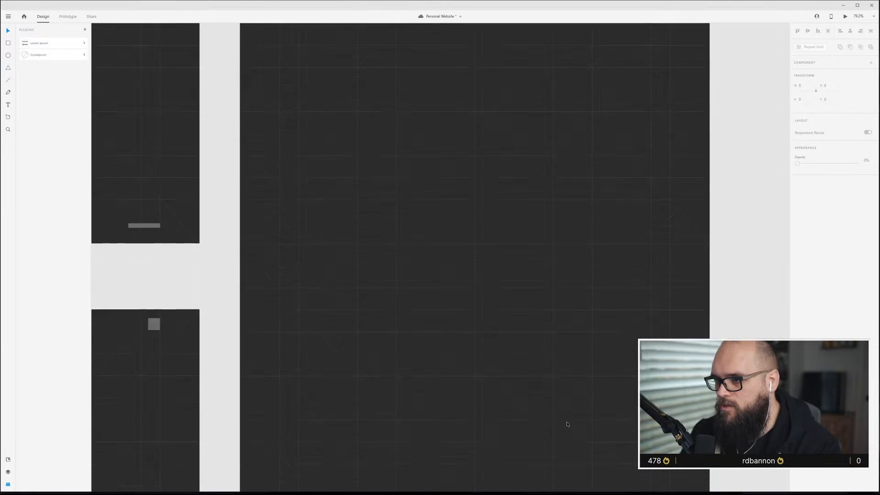
scroll(388, 244, "up", 5)
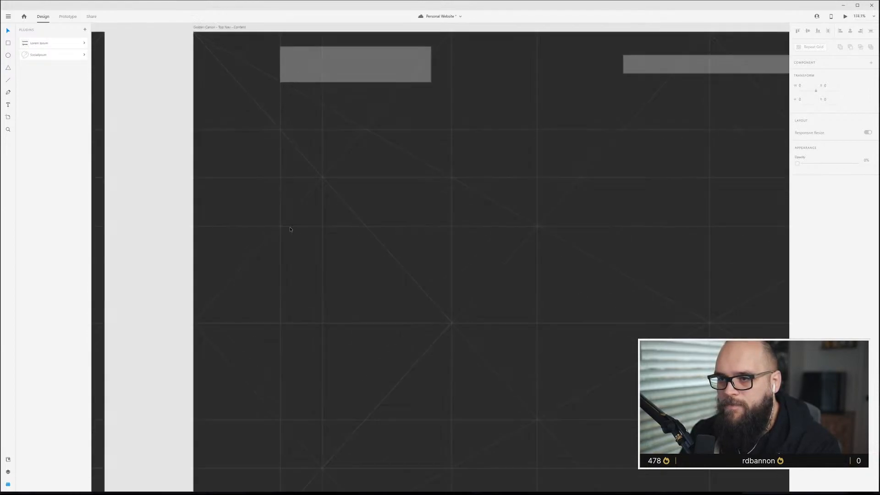
scroll(328, 237, "down", 2)
scroll(375, 234, "down", 2)
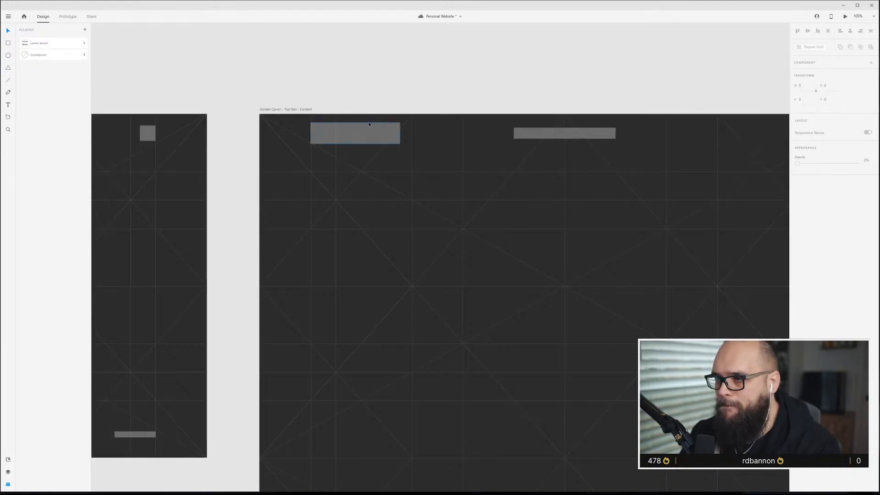
scroll(458, 203, "down", 2)
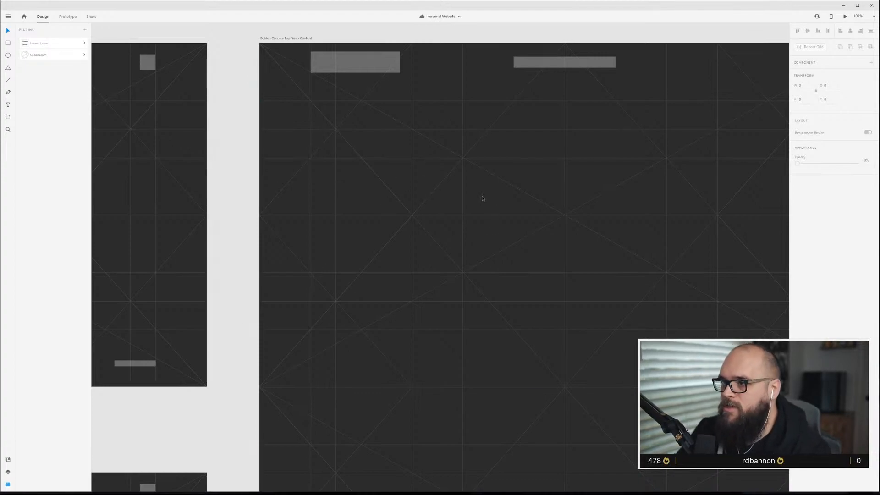
scroll(482, 198, "down", 3)
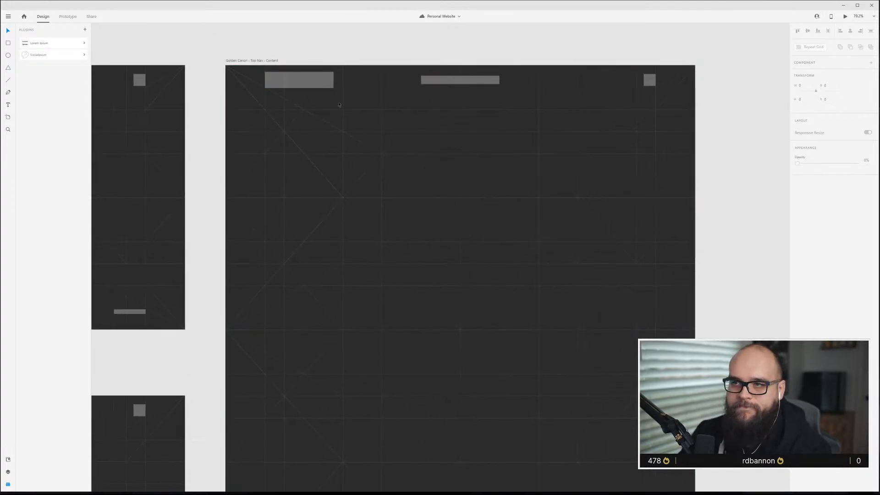
scroll(322, 207, "down", 4)
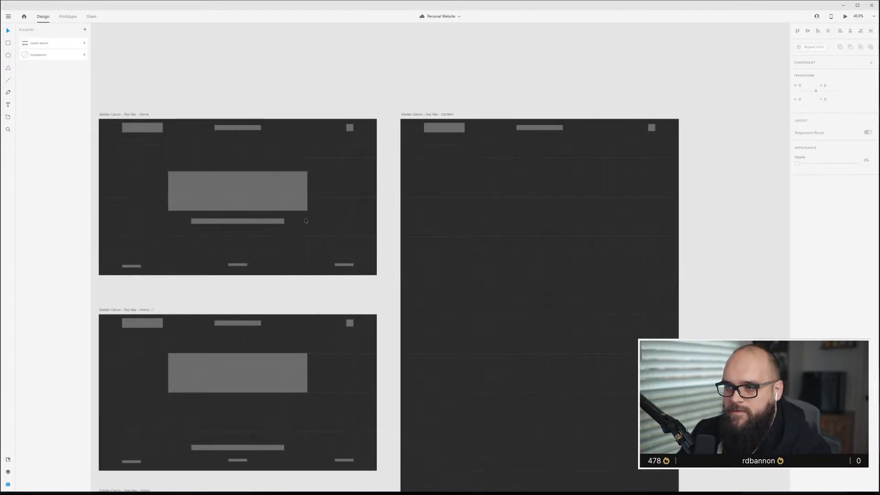
scroll(305, 227, "down", 3)
Copy the content blocks from the 5-Col Grid - Top Nav - Content - 1 artboard and paste them into the Golden Canon Top Nav Content artboard.
scroll(303, 224, "left", 5)
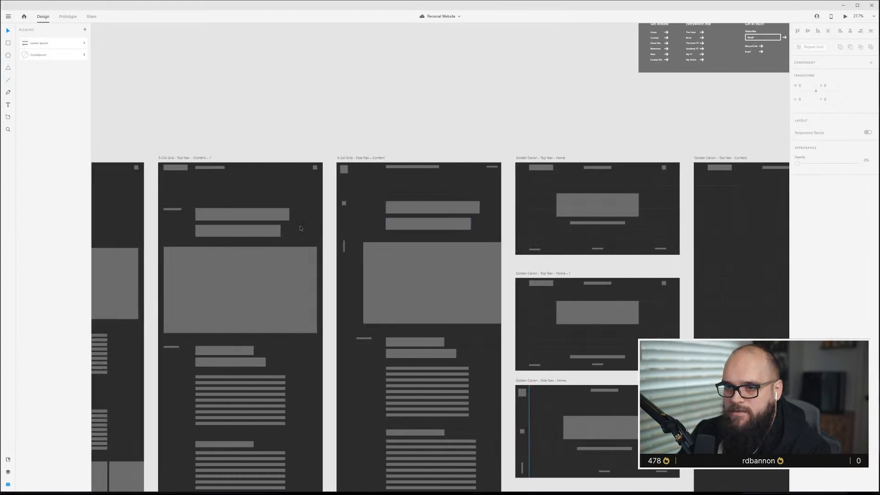
scroll(293, 230, "left", 2)
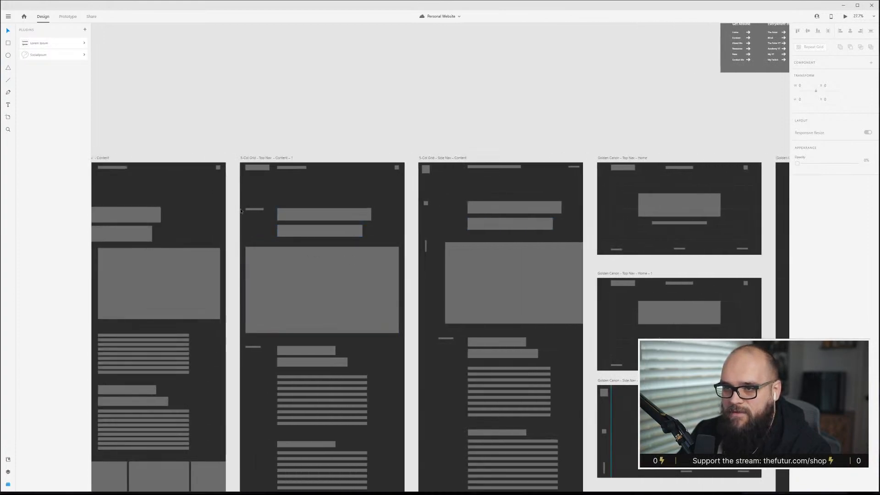
left_click_drag(250, 194, 334, 297)
scroll(294, 261, "down", 2)
left_click_drag(250, 286, 340, 356)
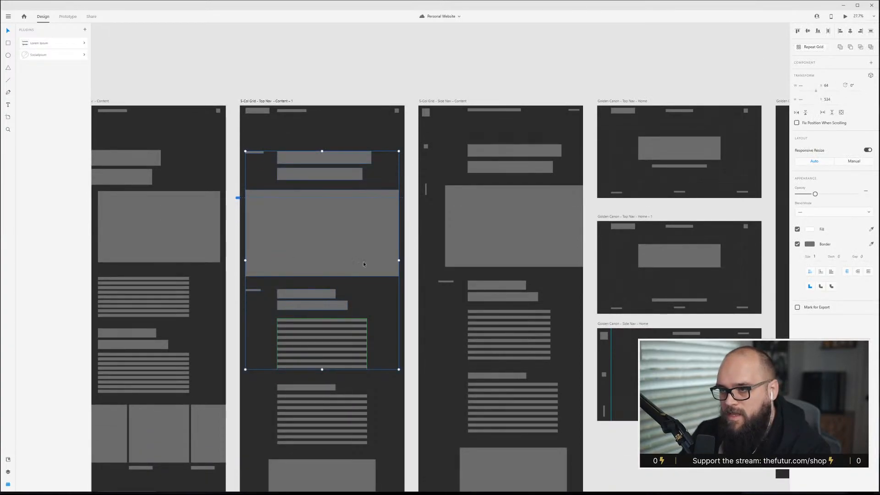
scroll(435, 243, "right", 8)
scroll(515, 218, "up", 4)
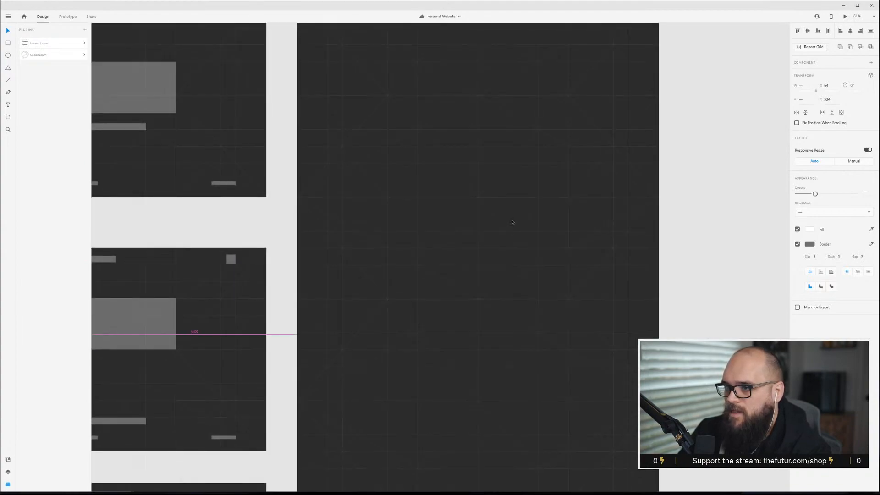
scroll(512, 220, "up", 2)
left_click(506, 233)
scroll(506, 242, "up", 3)
scroll(506, 244, "down", 1)
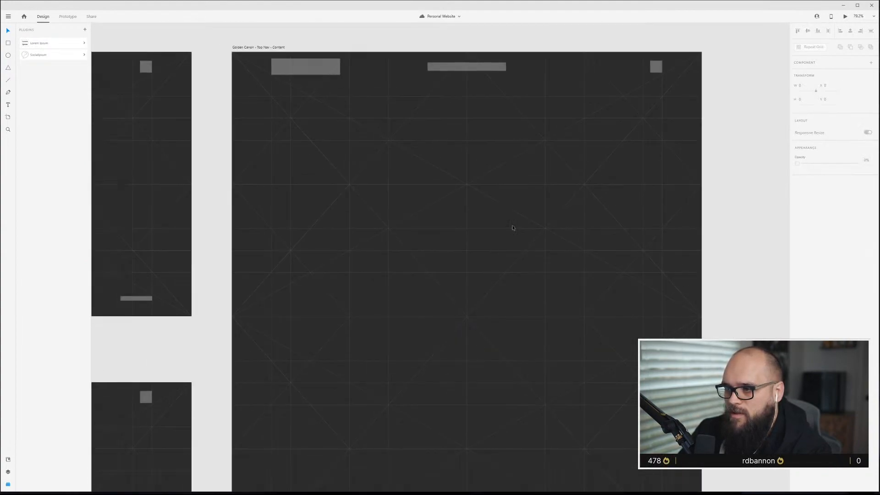
key("ctrl+v")
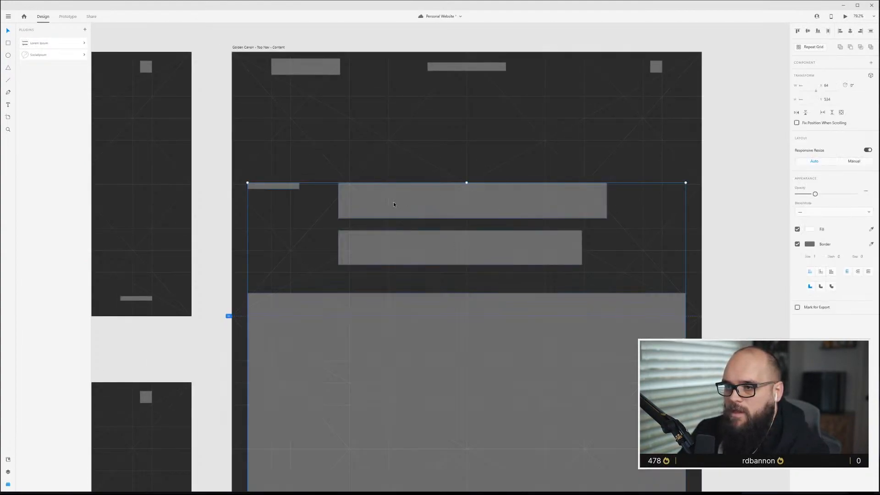
Move the intro label and heading blocks right so they line up with the content column.
left_click_drag(403, 202, 425, 199)
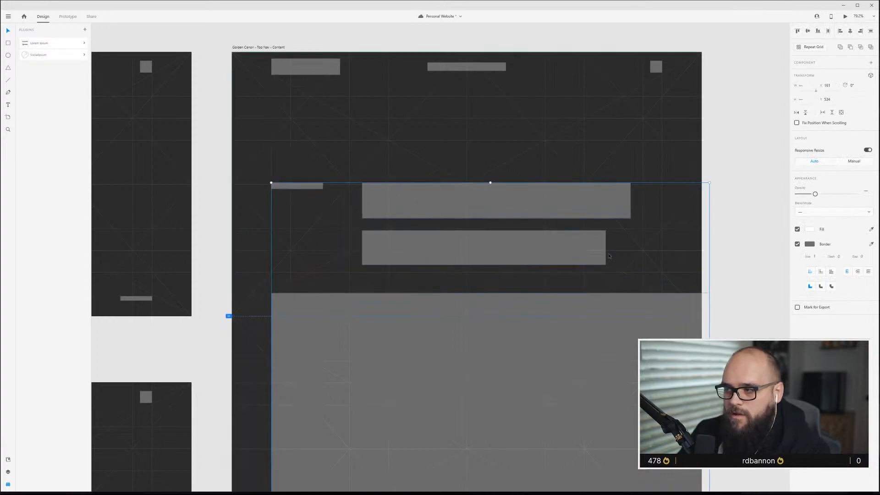
left_click(764, 166)
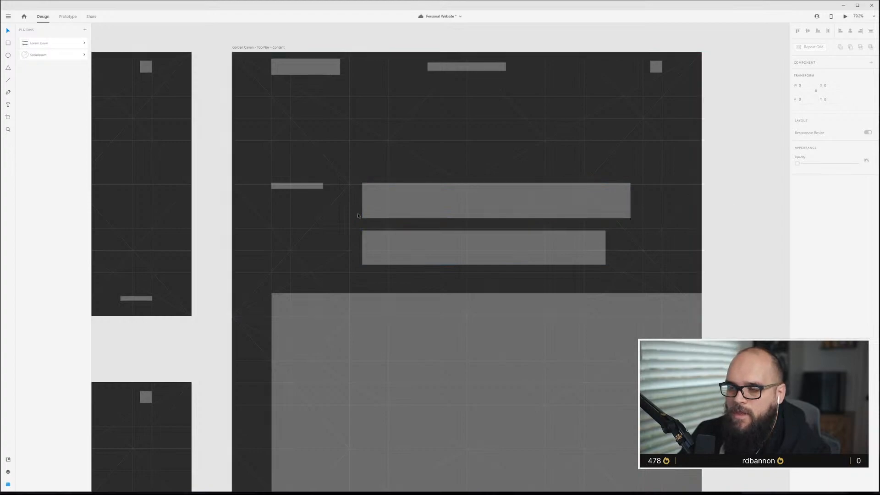
Narrow the large image block to about 901 px wide so it fits inside the artboard margin.
left_click(426, 303)
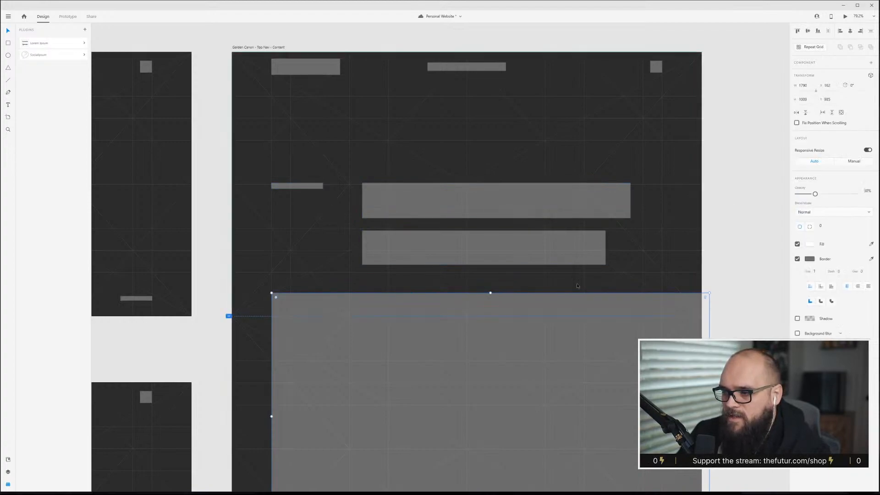
scroll(748, 314, "down", 2)
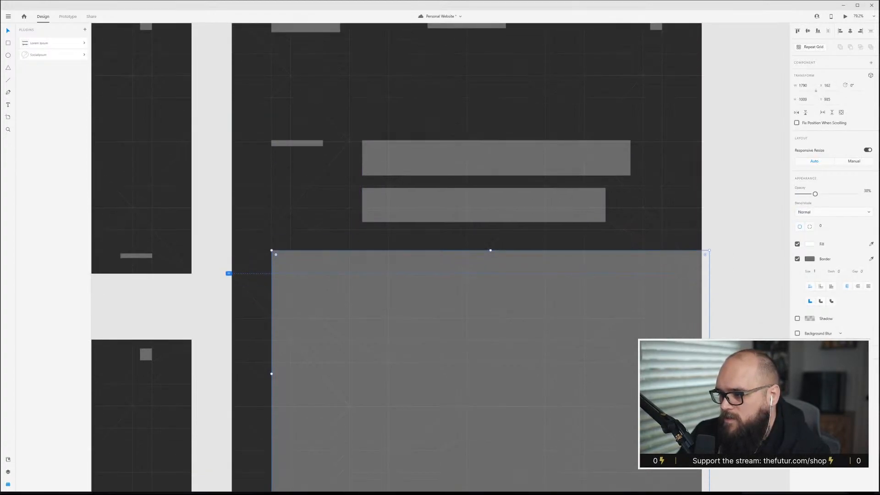
scroll(401, 275, "down", 4)
left_click_drag(710, 412, 662, 385)
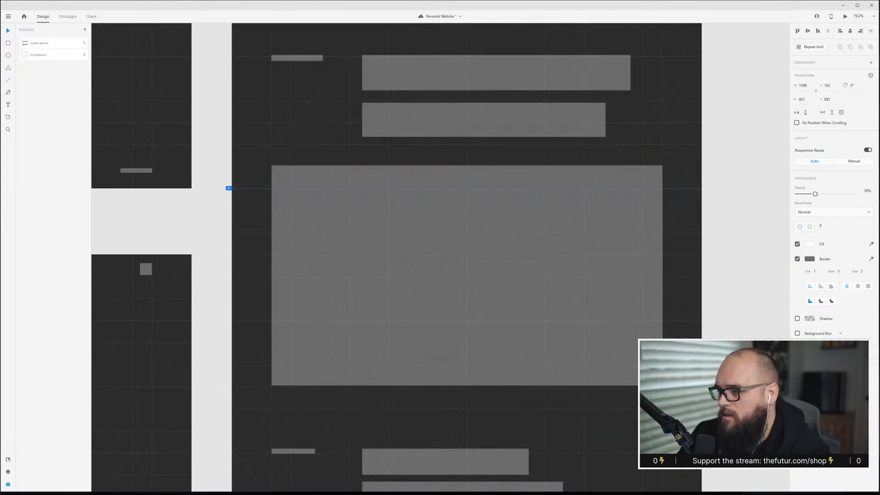
key("Escape")
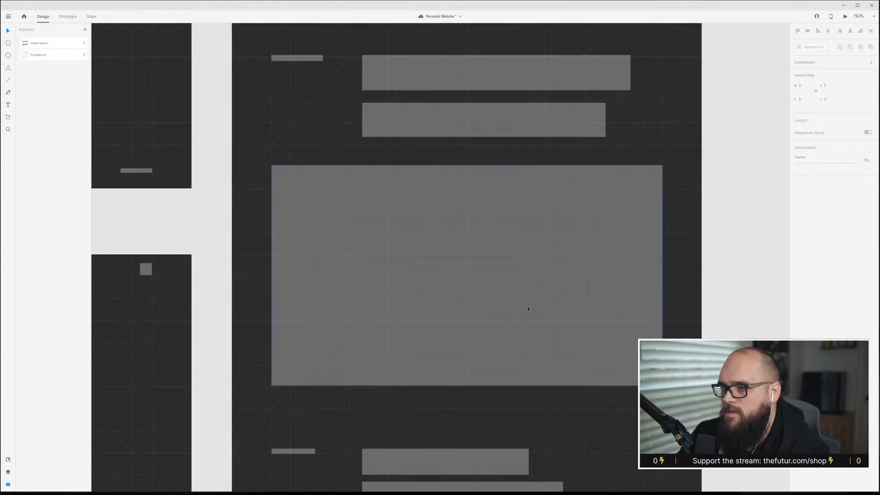
Nudge the intro label and heading blocks down slightly.
scroll(522, 307, "up", 7)
scroll(517, 307, "up", 1)
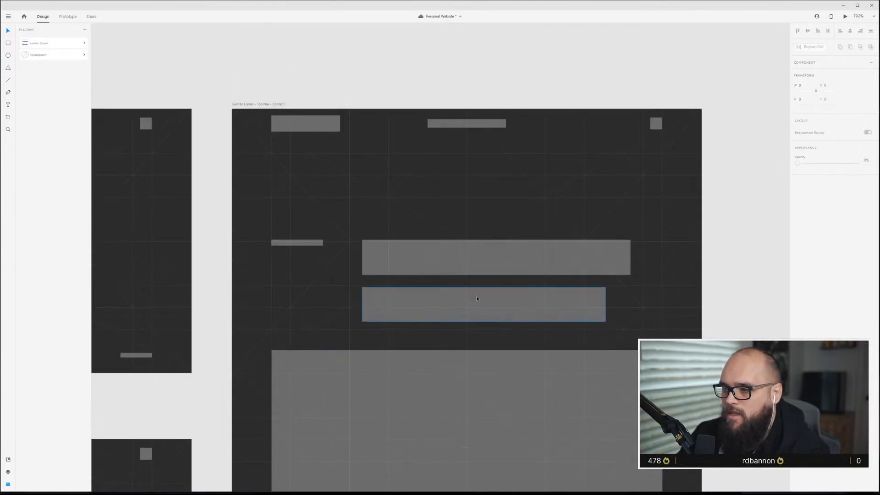
left_click(419, 252)
left_click(302, 245, "shift")
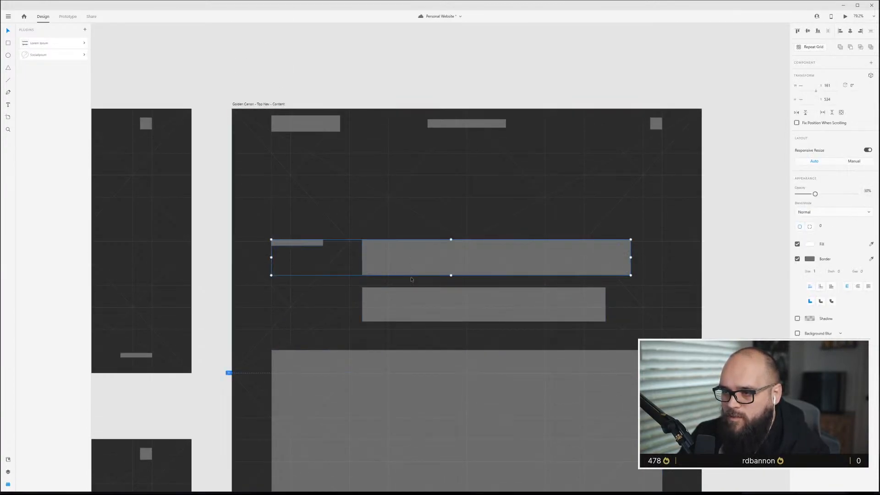
left_click_drag(422, 254, 423, 257)
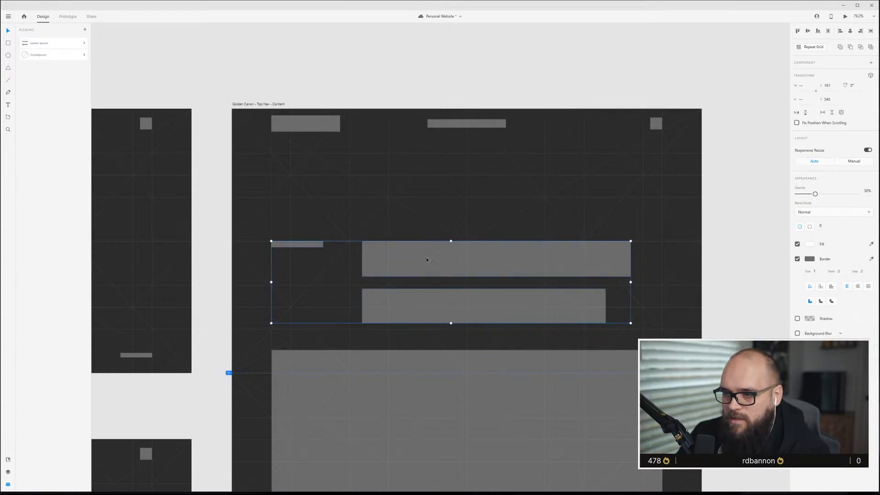
left_click(641, 65)
Select the label, heading blocks and text lines below the image and nudge them down slightly.
scroll(430, 386, "down", 2)
scroll(430, 384, "down", 3)
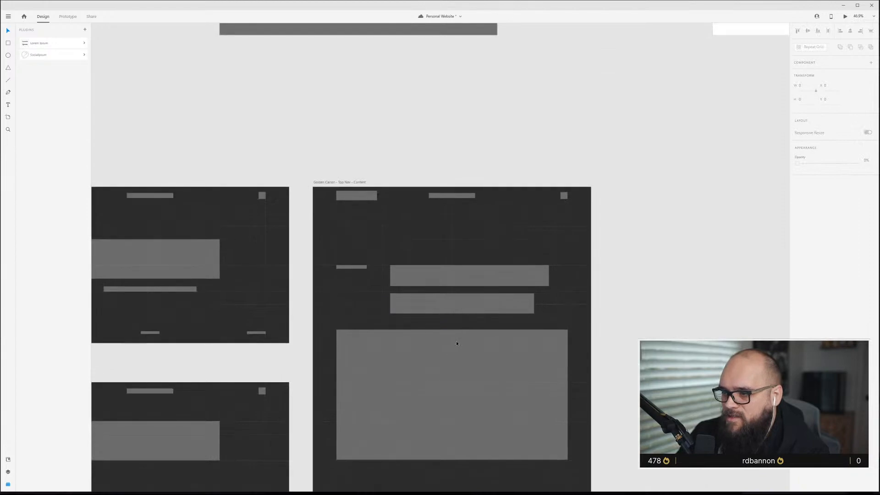
scroll(451, 351, "down", 5)
scroll(367, 380, "up", 2)
scroll(365, 382, "up", 1)
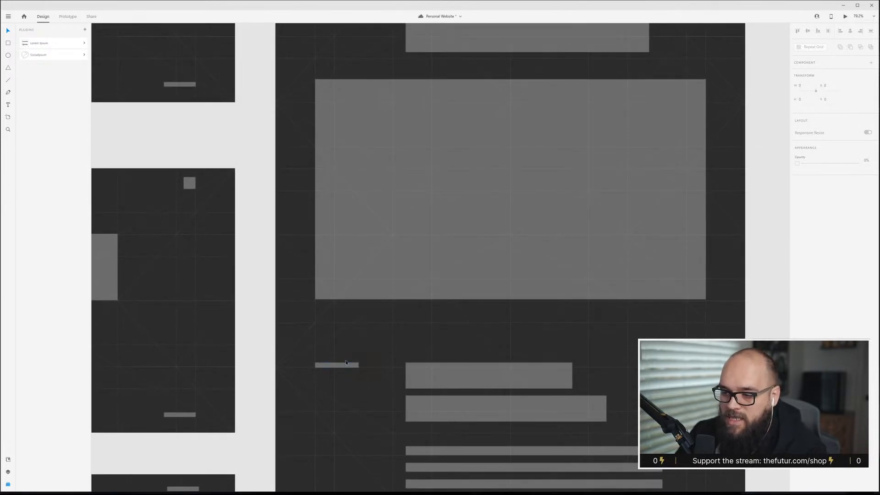
scroll(349, 356, "up", 2)
scroll(350, 360, "down", 4)
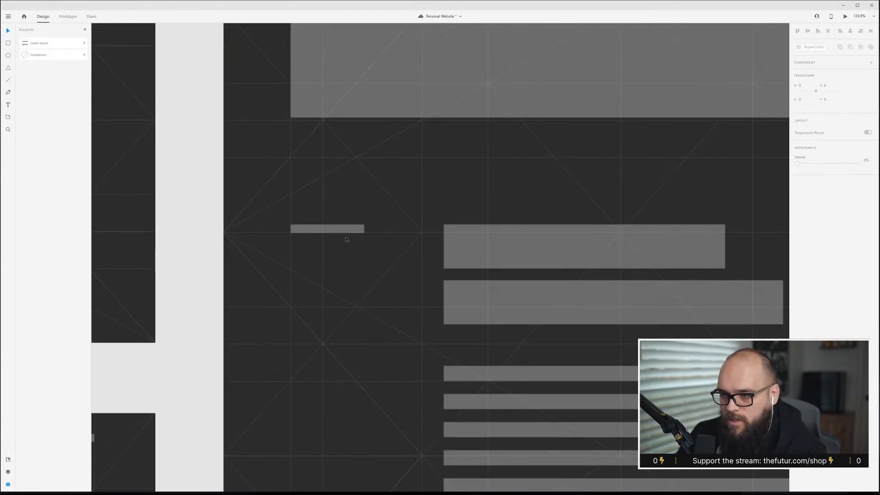
left_click(360, 231)
left_click(560, 251, "shift")
left_click(523, 303, "shift")
left_click(522, 371, "shift")
key("Down")
key("Down")
key("Down")
key("Down")
key("Down")
key("Down")
key("Down")
key("Down")
key("Down")
key("Down")
key("Down")
key("Down")
key("Down")
key("Down")
key("Down")
key("Down")
key("Down")
key("Down")
key("Down")
key("Down")
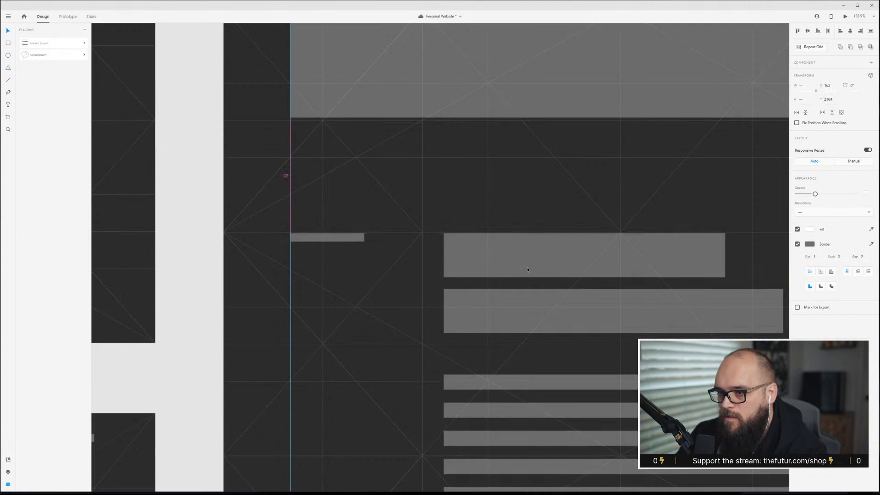
key("Escape")
scroll(527, 268, "down", 2)
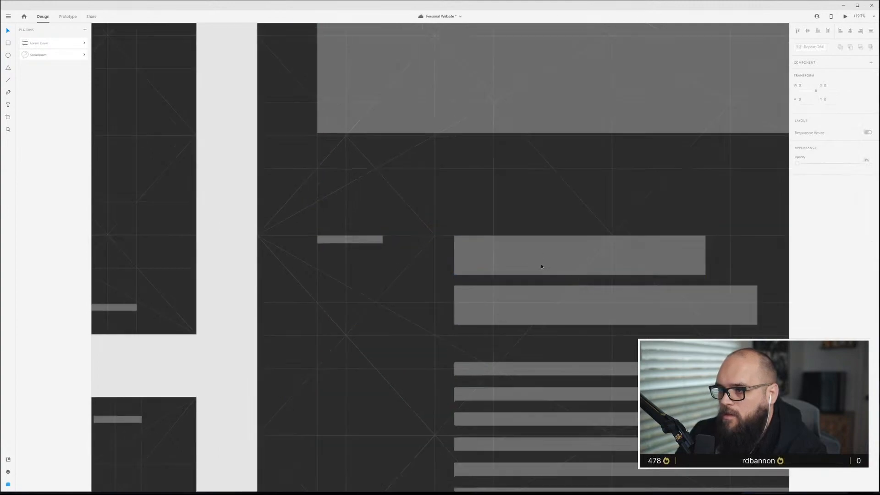
scroll(536, 278, "down", 3)
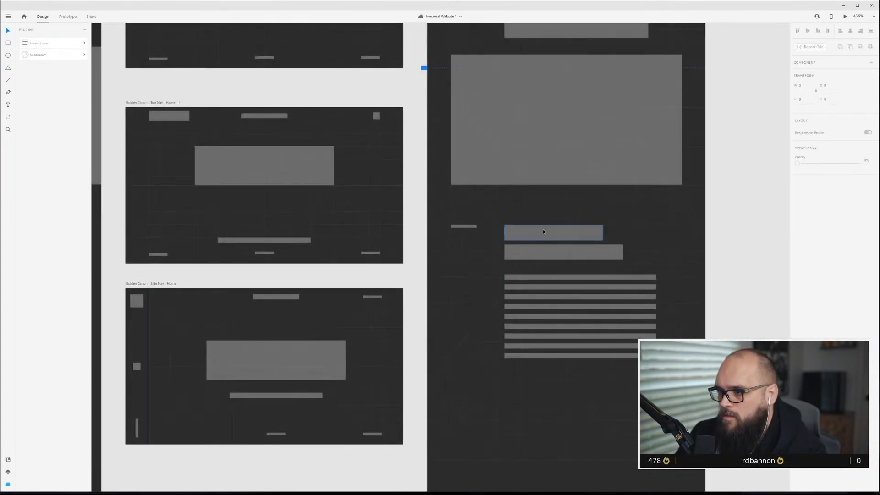
left_click(546, 231)
left_click(550, 254, "shift")
left_click(547, 274, "shift")
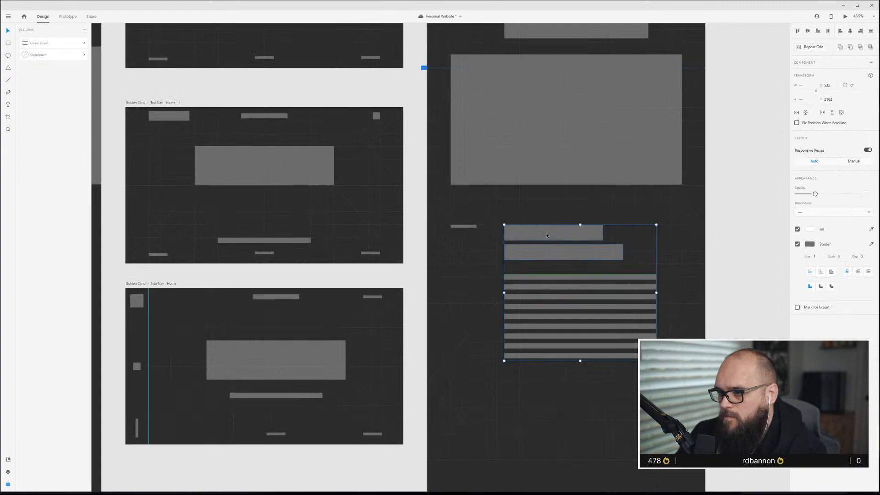
key("Escape")
Narrow the body text-line repeat grid to about 598 px wide.
scroll(672, 347, "up", 3)
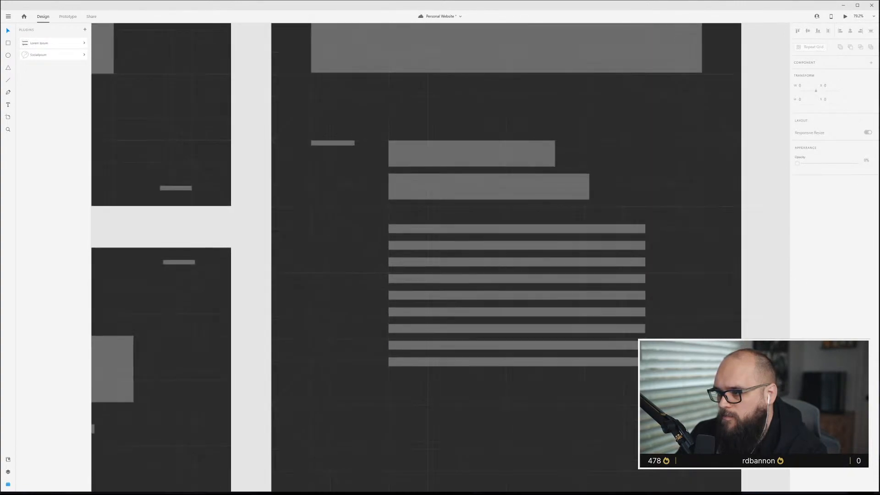
left_click(634, 261)
left_click_drag(644, 297, 622, 297)
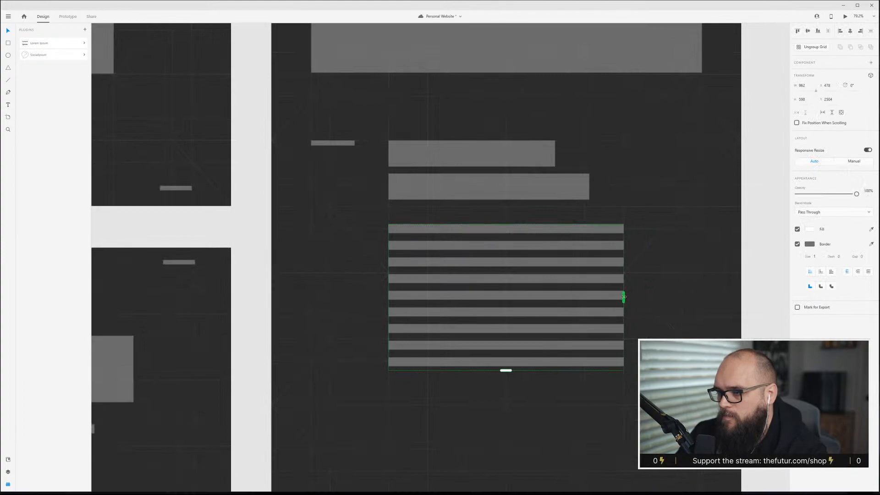
scroll(582, 330, "up", 2)
left_click(628, 259)
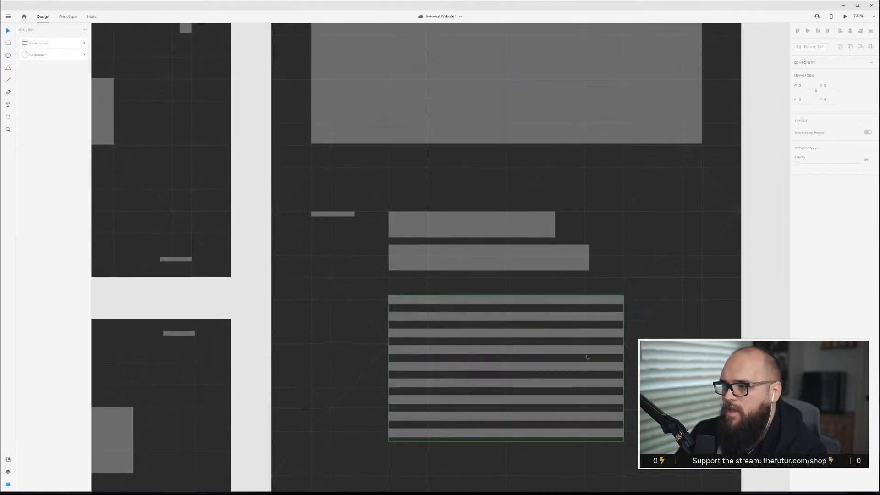
Move the label, headings and text lines below the image up slightly.
scroll(585, 358, "down", 3)
scroll(533, 250, "up", 2)
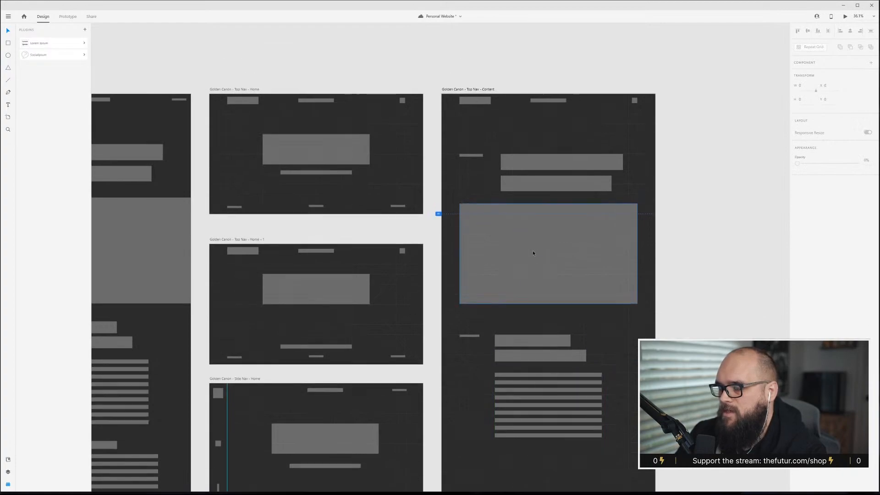
left_click(469, 307)
left_click(531, 312, "shift")
left_click(541, 327, "shift")
left_click(522, 351, "shift")
left_click_drag(533, 312, 533, 306)
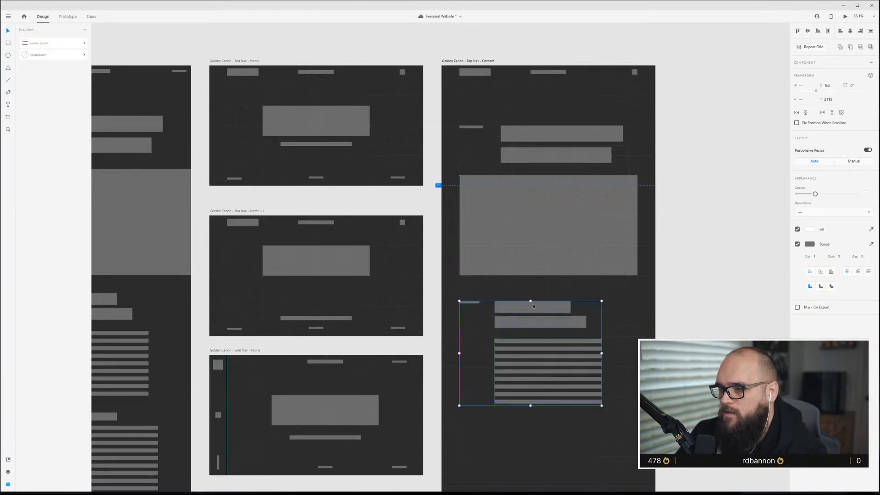
right_click(534, 306)
left_click(533, 339)
Shift the two heading blocks above the image left to align with the headings below it.
left_click(544, 139)
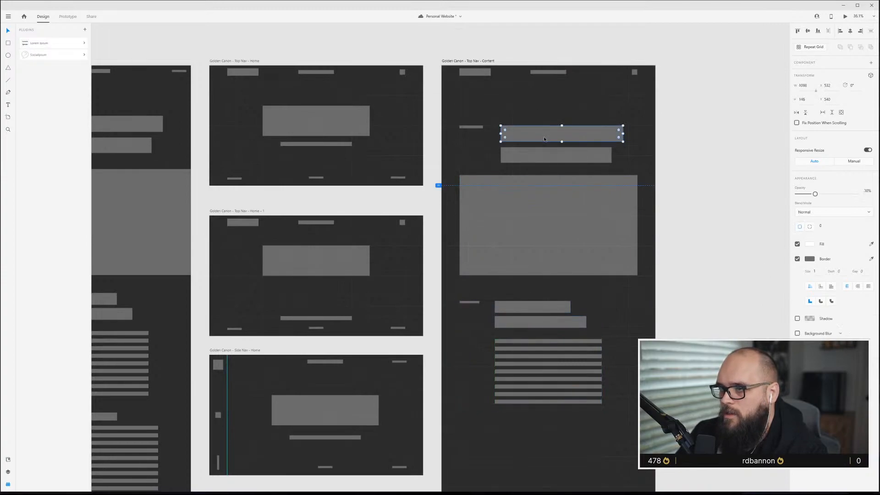
left_click_drag(540, 132, 535, 133)
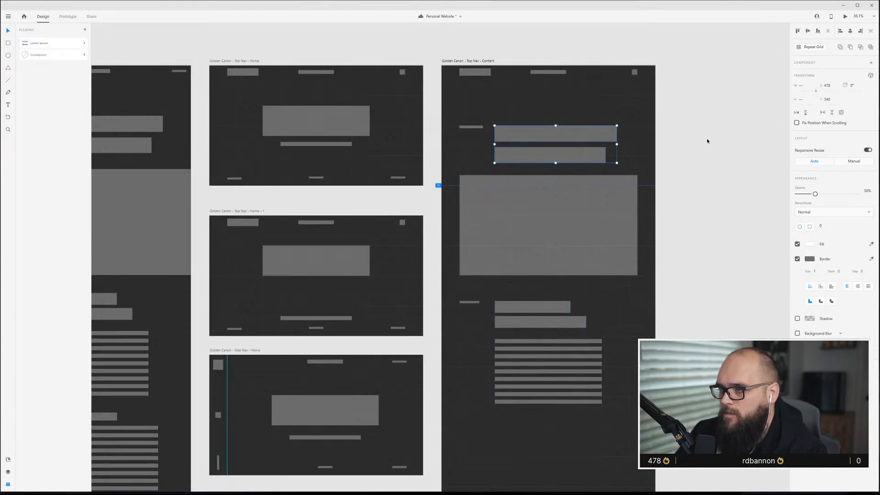
left_click(682, 137)
Nudge the two heading blocks below the image up to tighten their spacing.
scroll(576, 159, "up", 4)
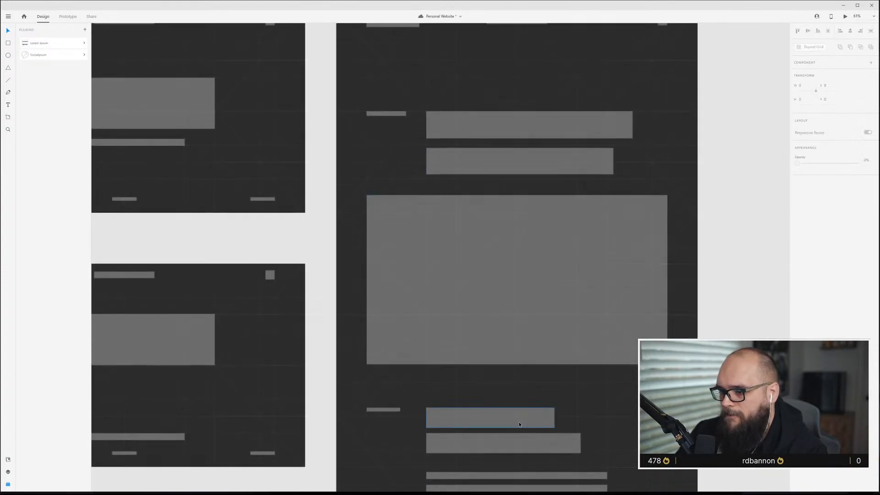
left_click(521, 424)
left_click_drag(490, 428, 490, 425)
left_click(495, 443)
left_click_drag(502, 454, 503, 449)
scroll(537, 447, "down", 2)
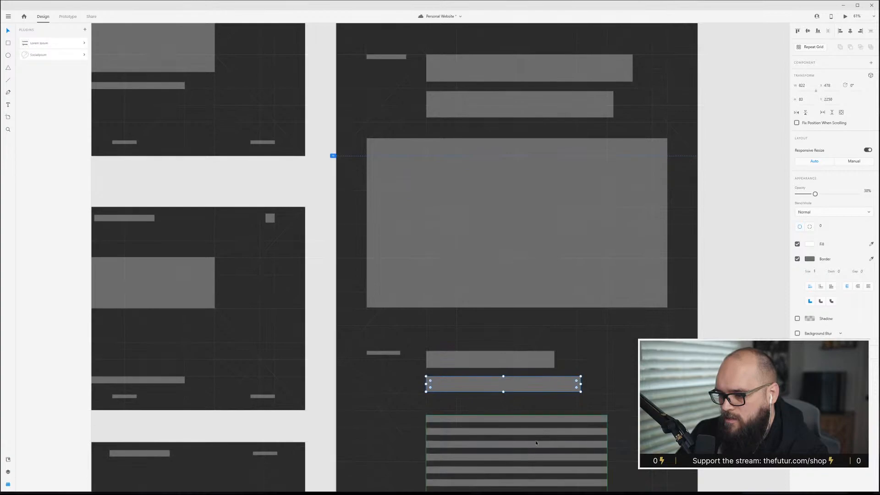
Inspect the spacing of the blocks below the image and compare the layout with the other artboards.
left_click(538, 415)
left_click(539, 385)
left_click(529, 359, "shift")
left_click(623, 402)
scroll(689, 406, "down", 5)
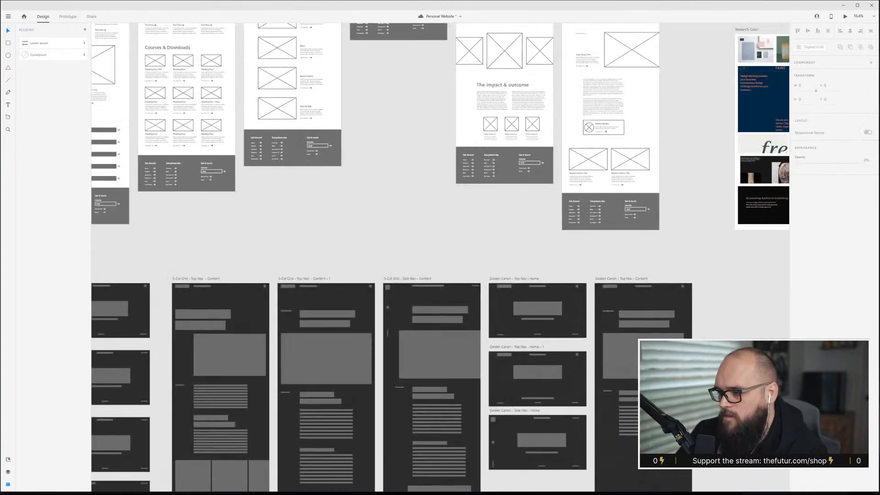
scroll(688, 403, "up", 6)
scroll(569, 266, "down", 5)
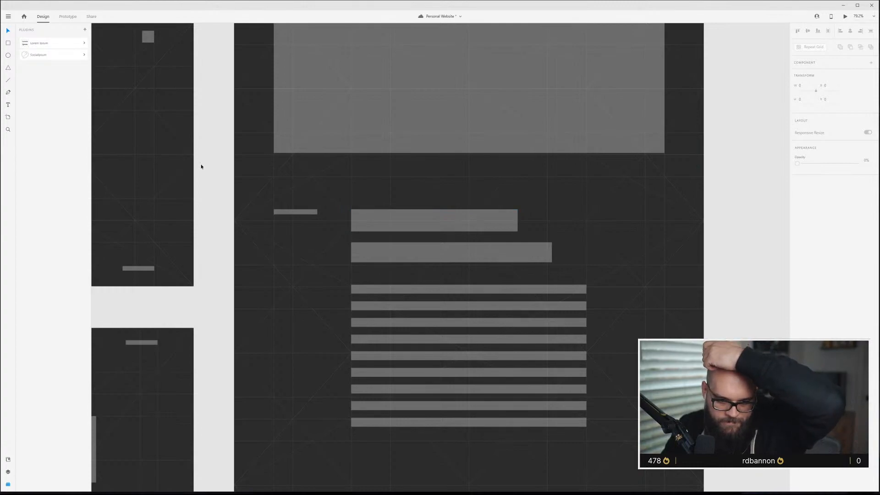
scroll(202, 162, "right", 1)
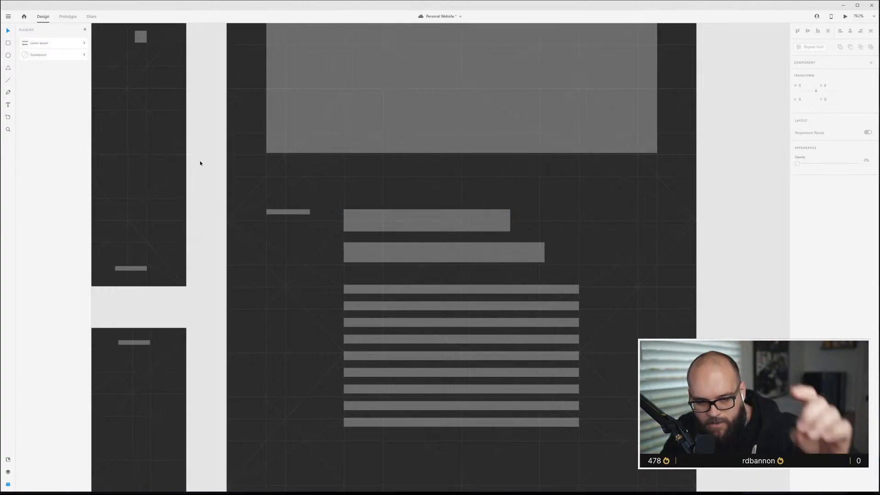
Move the label, headings and text lines below the image down slightly.
left_click(288, 212)
left_click(359, 223, "shift")
left_click(364, 252, "shift")
left_click(376, 293, "shift")
left_click_drag(389, 213, 389, 228)
left_click(698, 242)
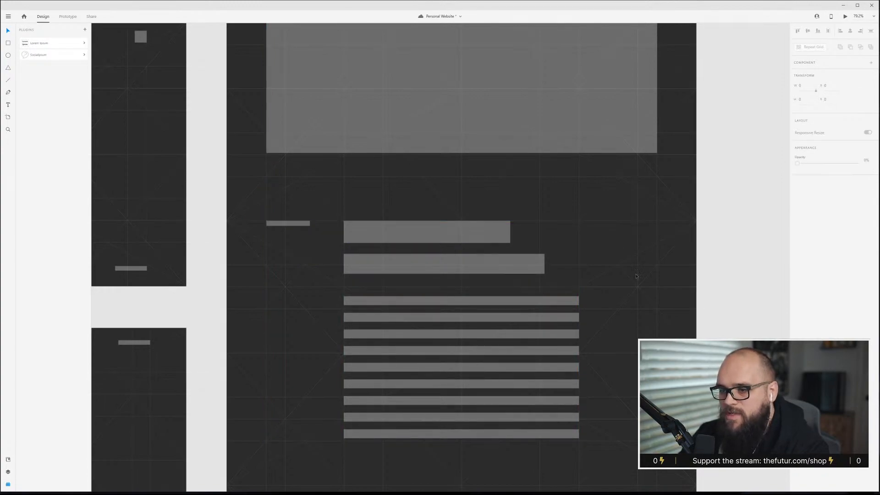
Duplicate the large image block and place the copy below the body text lines.
scroll(449, 298, "down", 2)
scroll(457, 287, "up", 3)
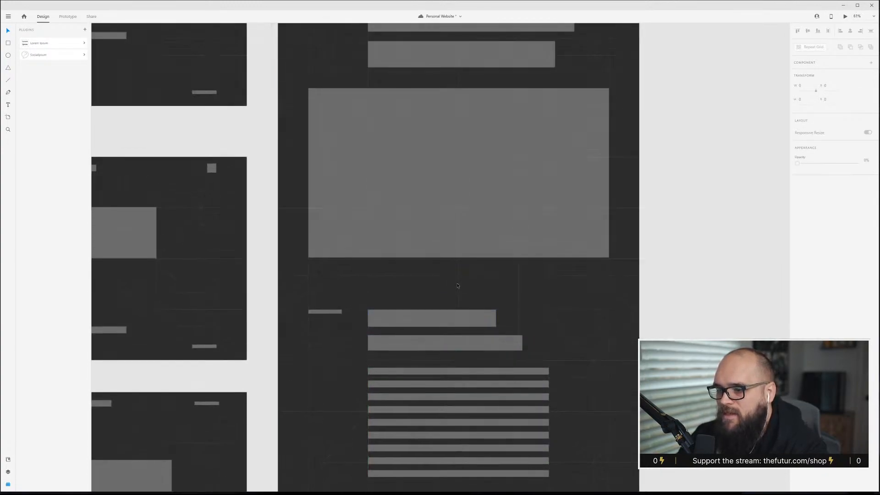
scroll(457, 286, "down", 1)
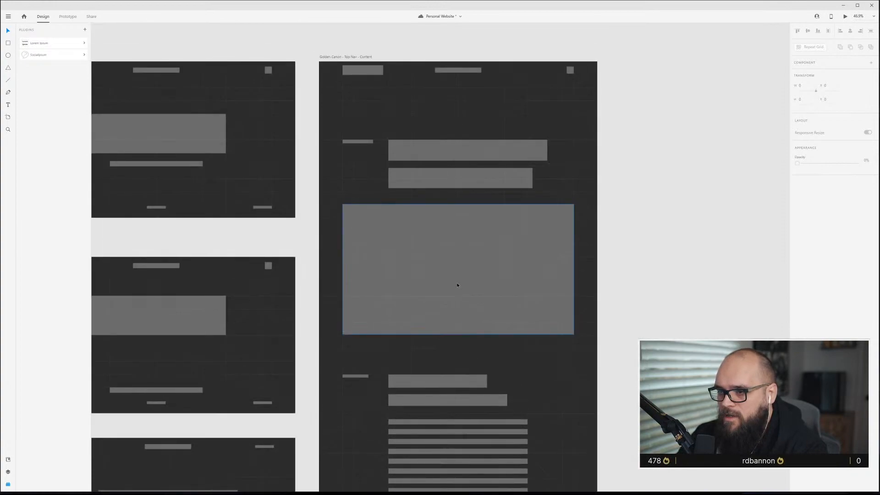
scroll(457, 285, "down", 3)
scroll(457, 285, "down", 1)
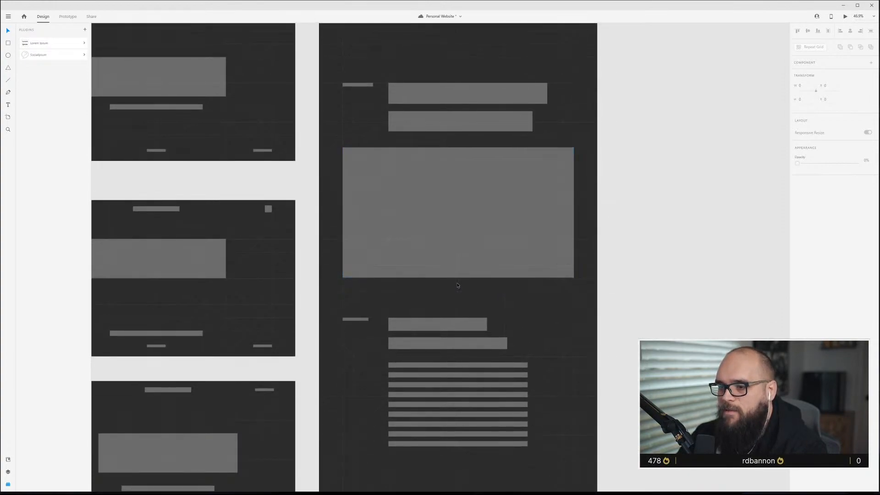
scroll(457, 286, "down", 5)
scroll(451, 271, "down", 5)
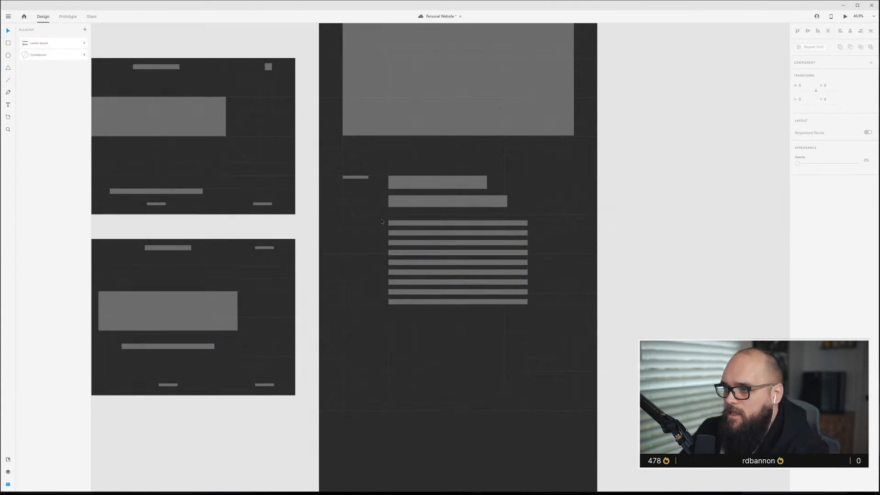
left_click(456, 96)
left_click_drag(456, 96, 465, 413)
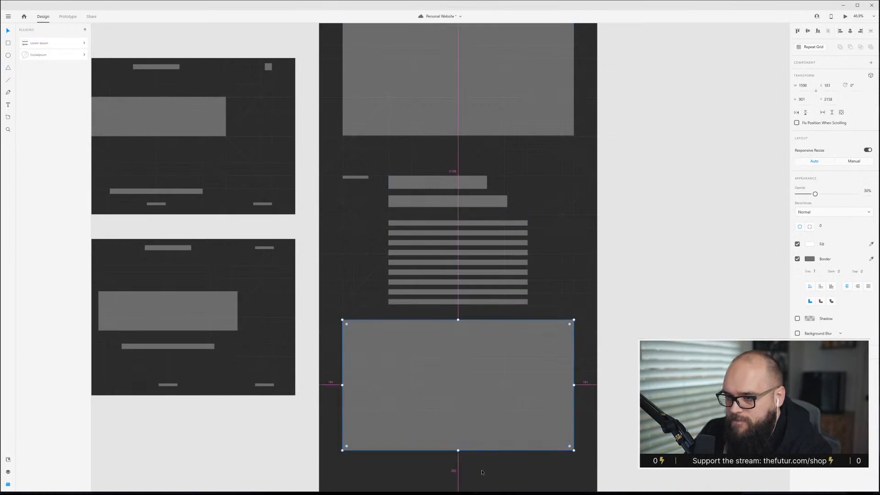
scroll(481, 472, "up", 5)
scroll(480, 472, "down", 5)
scroll(492, 447, "down", 2)
left_click_drag(506, 299, 505, 318)
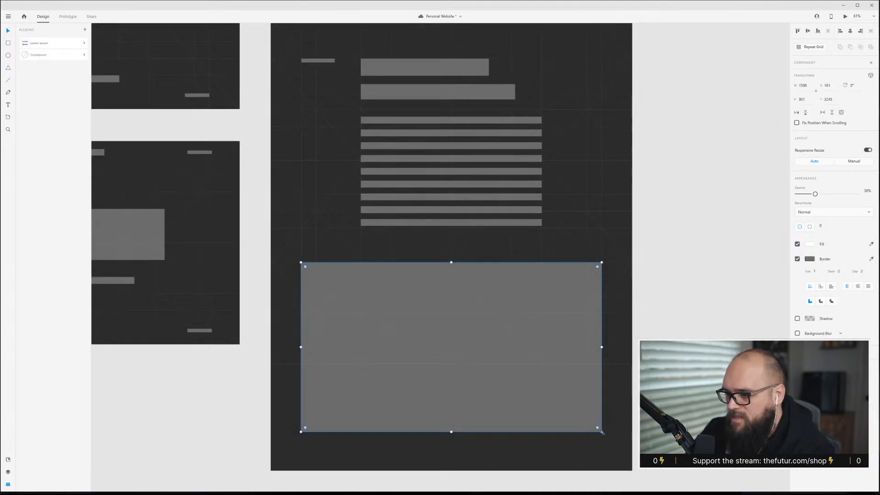
Resize the copied image block below the body text to about 451 px wide, anchored at its left edge.
left_click_drag(603, 432, 466, 409)
key("ctrl+z")
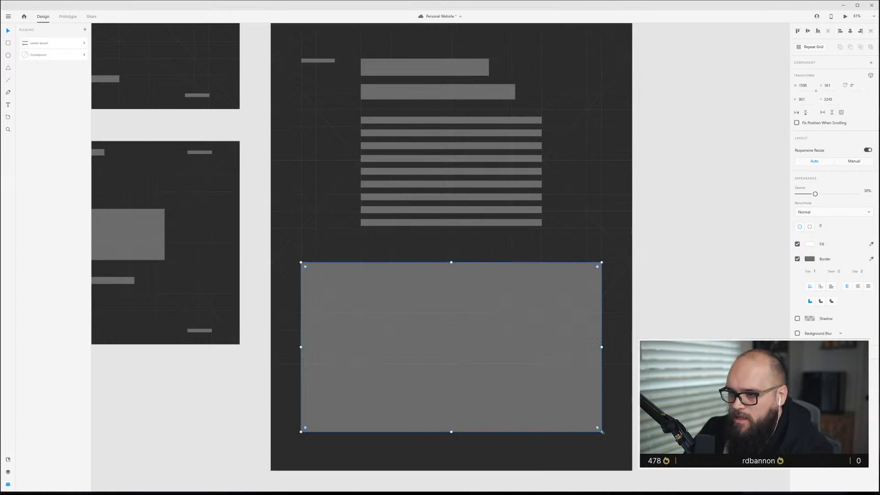
left_click_drag(602, 432, 450, 358)
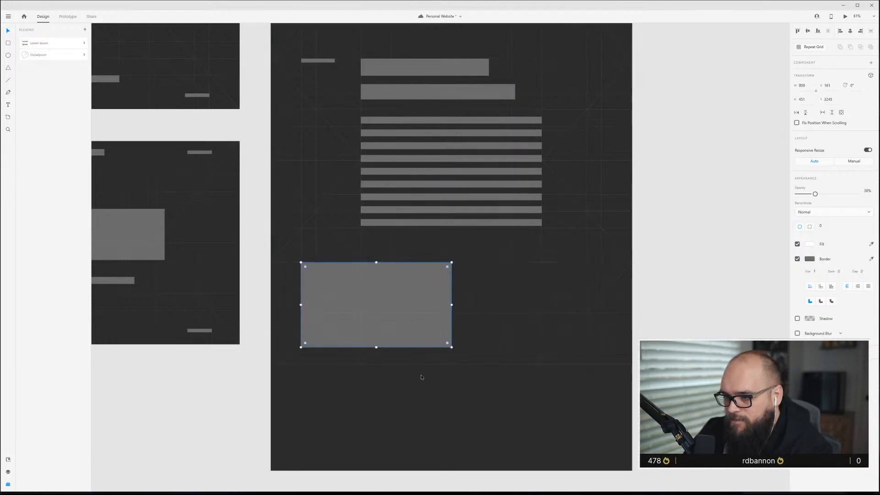
Duplicate the resized image block and place the copy lower down against the artboard's right edge.
left_click_drag(428, 305, 632, 374)
scroll(591, 391, "down", 2)
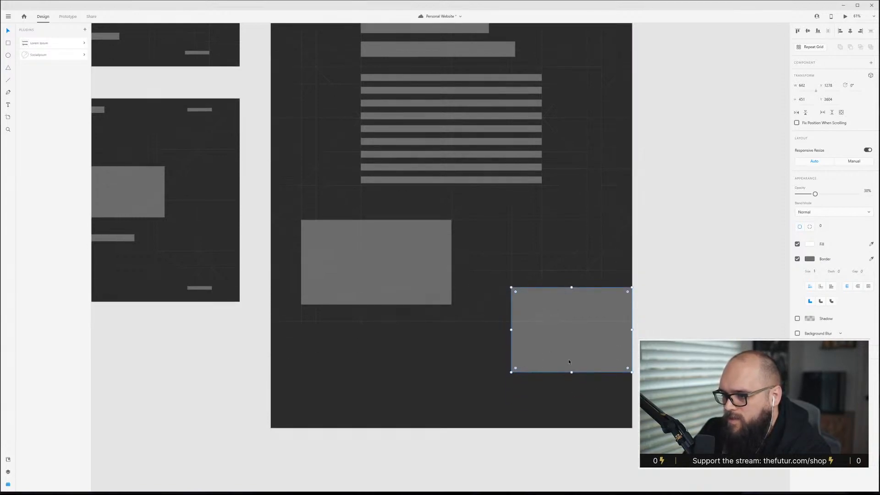
Extend the Golden Canon – Top Nav – Content artboard's height downward to make room for more blocks.
left_click(458, 322)
scroll(470, 361, "down", 5)
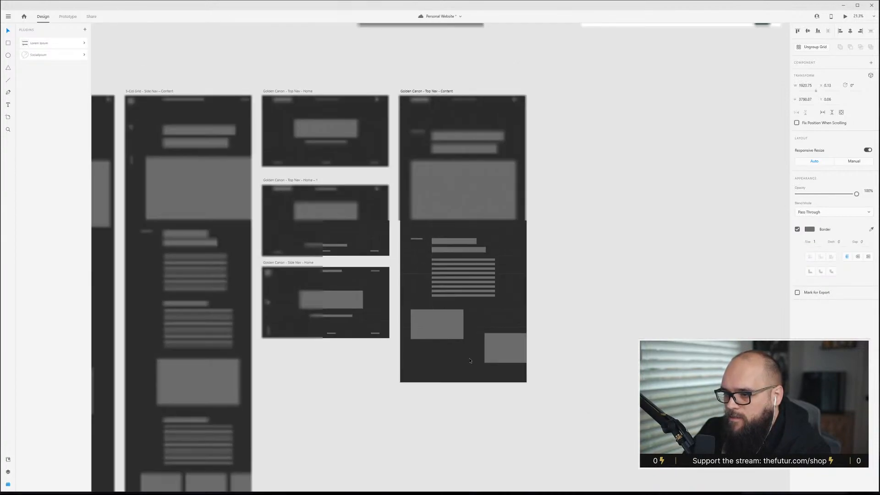
left_click_drag(465, 346, 463, 489)
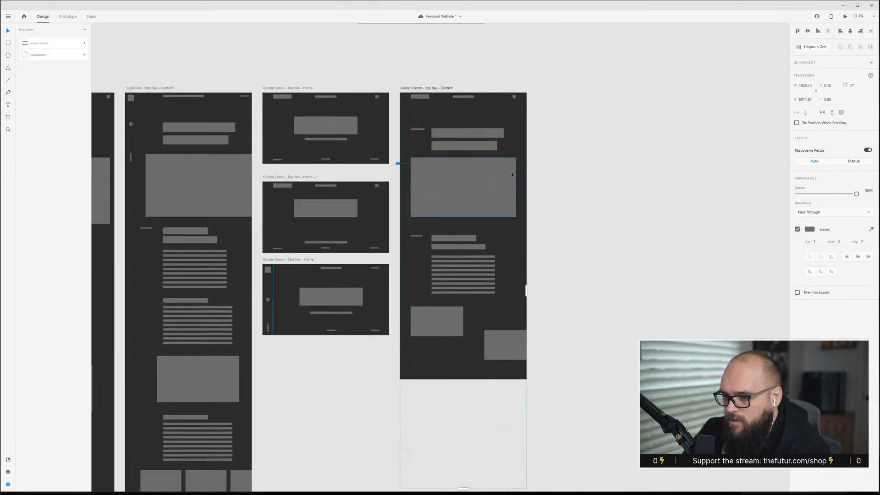
left_click(428, 88)
scroll(435, 138, "down", 2)
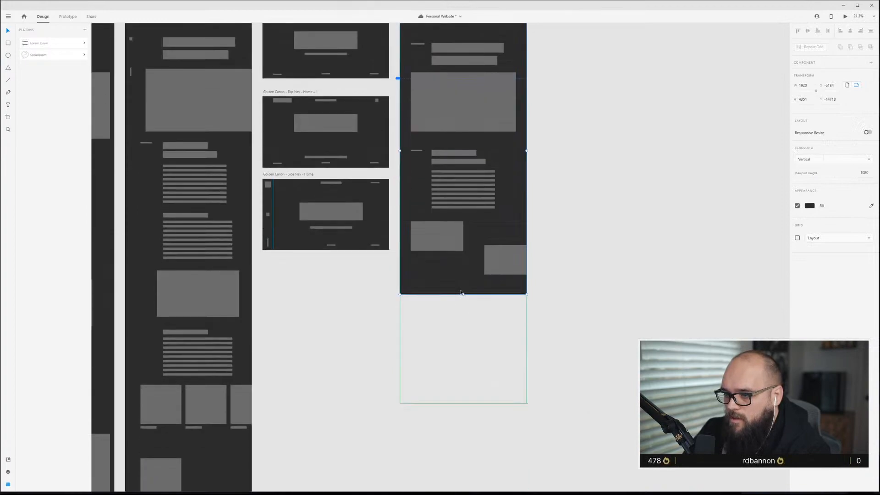
left_click_drag(463, 294, 482, 410)
scroll(485, 268, "up", 7)
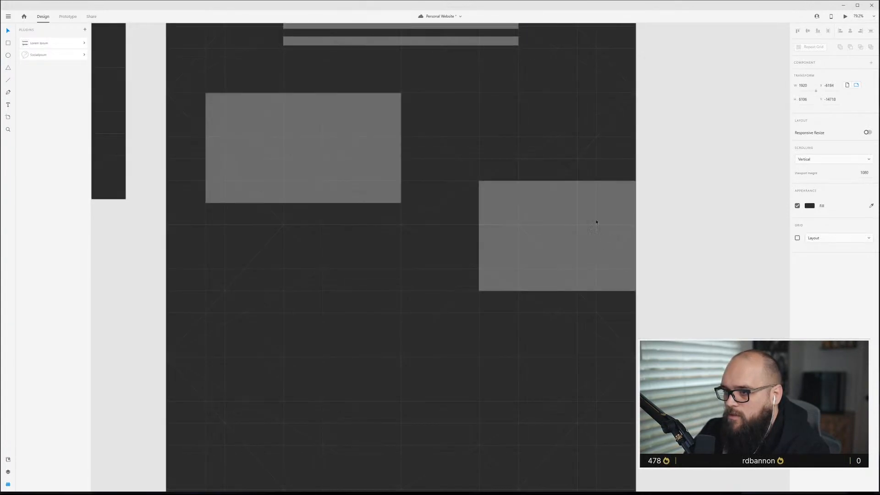
Move the right-edge image block down slightly.
left_click(556, 209)
left_click_drag(560, 212, 561, 253)
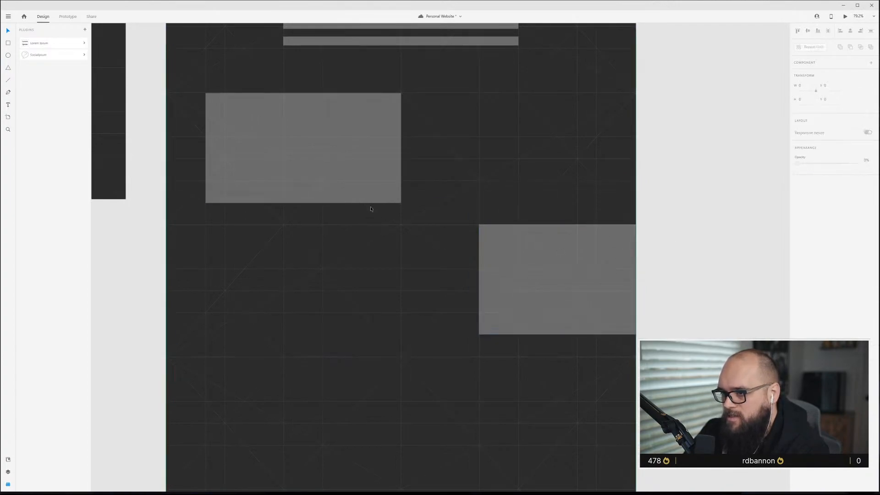
left_click(361, 199)
Add a tall portrait image block below the two staggered images.
scroll(321, 178, "down", 3)
left_click(566, 240)
left_click_drag(566, 240, 402, 427)
scroll(435, 379, "down", 5)
left_click(699, 288)
scroll(427, 298, "up", 1)
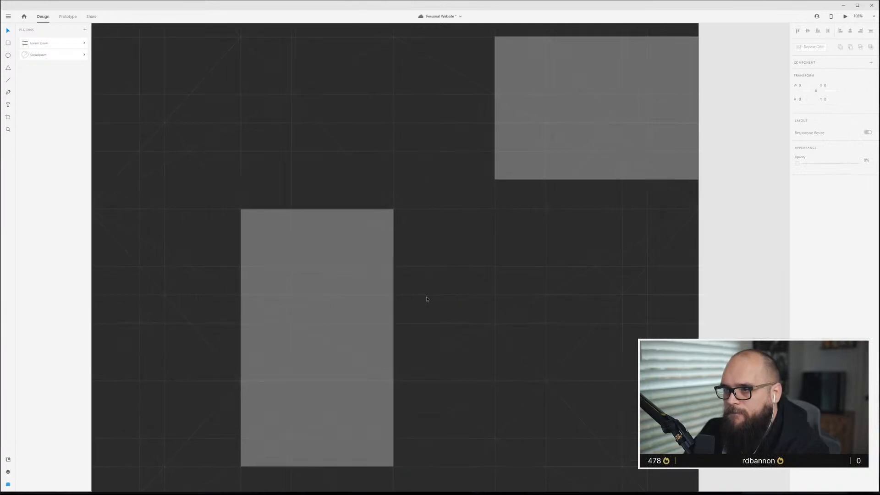
scroll(427, 298, "down", 3)
scroll(426, 299, "up", 3)
Copy the short four-line text group from the Side Nav content artboard into the Top Nav content artboard.
left_click(387, 186)
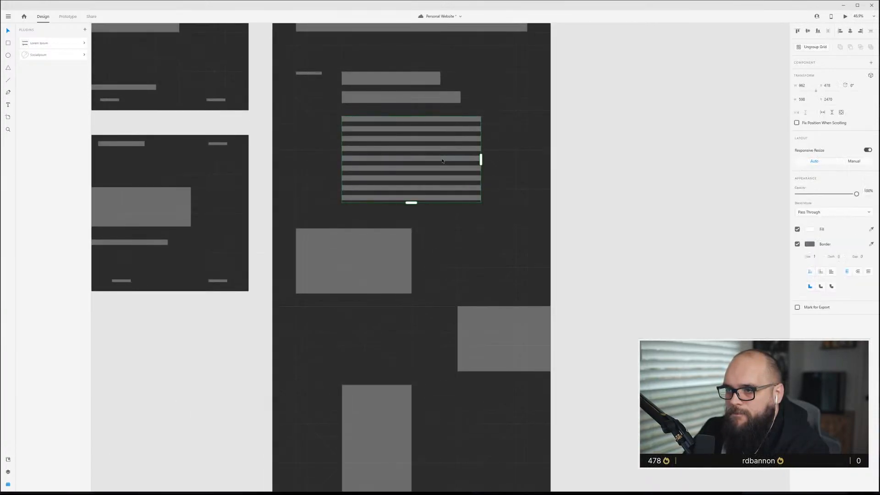
scroll(390, 196, "down", 4)
scroll(295, 283, "down", 4)
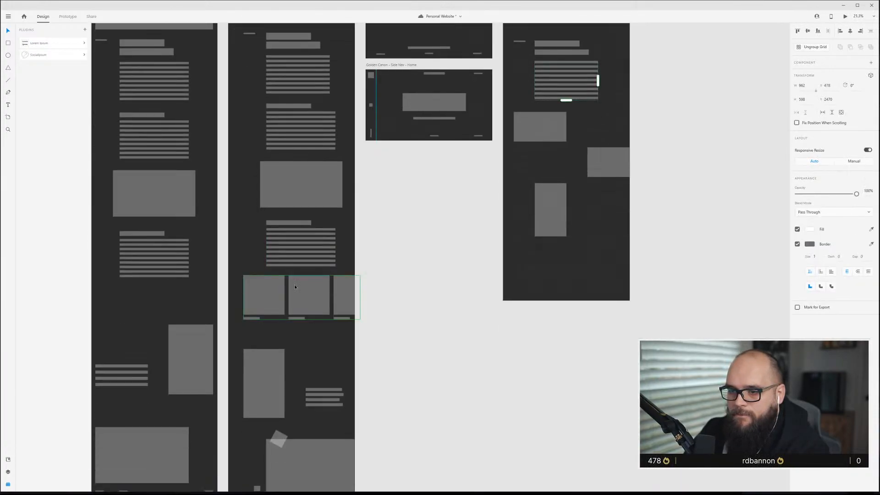
left_click(331, 396)
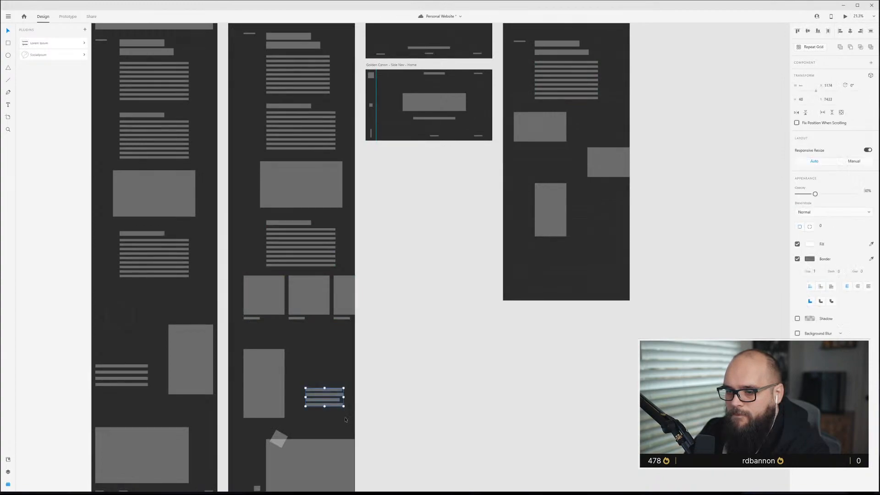
key("ctrl+g")
left_click_drag(320, 398, 602, 244)
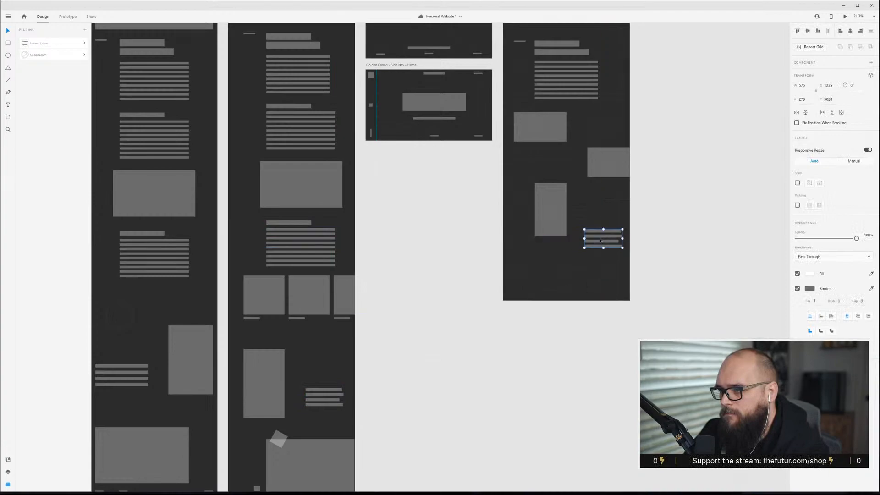
Position the copied text lines to the right of the portrait block's lower end.
scroll(602, 244, "up", 5)
scroll(600, 249, "up", 3)
left_click_drag(578, 192, 519, 300)
left_click_drag(519, 297, 603, 308)
scroll(603, 309, "down", 5)
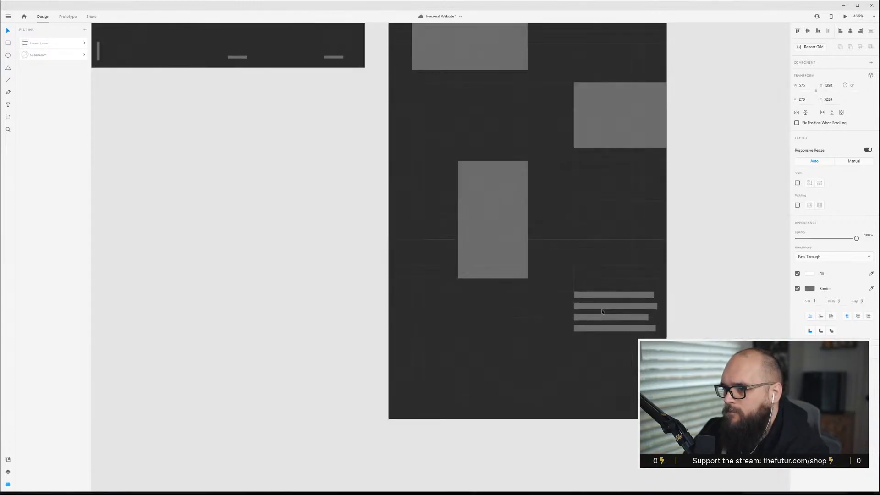
scroll(607, 317, "up", 2)
left_click_drag(579, 282, 539, 282)
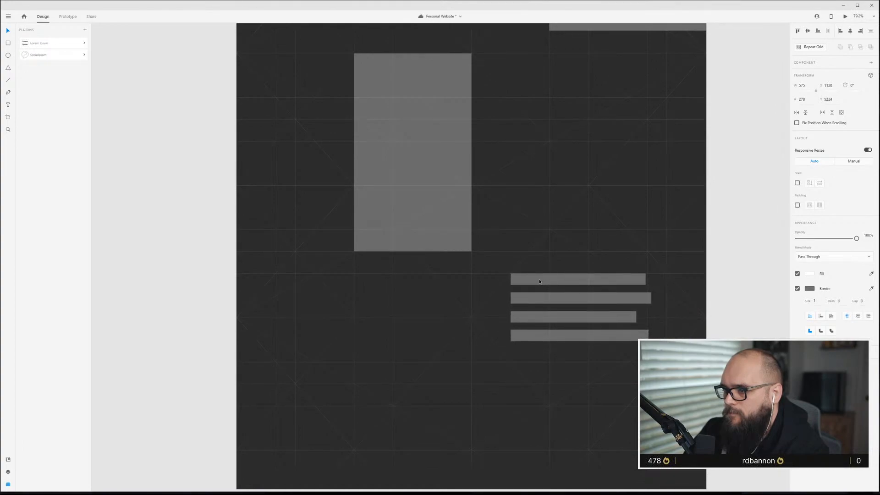
left_click(717, 277)
Duplicate the right-edge image block and place the copy at the artboard's lower-left edge.
scroll(523, 407, "down", 2)
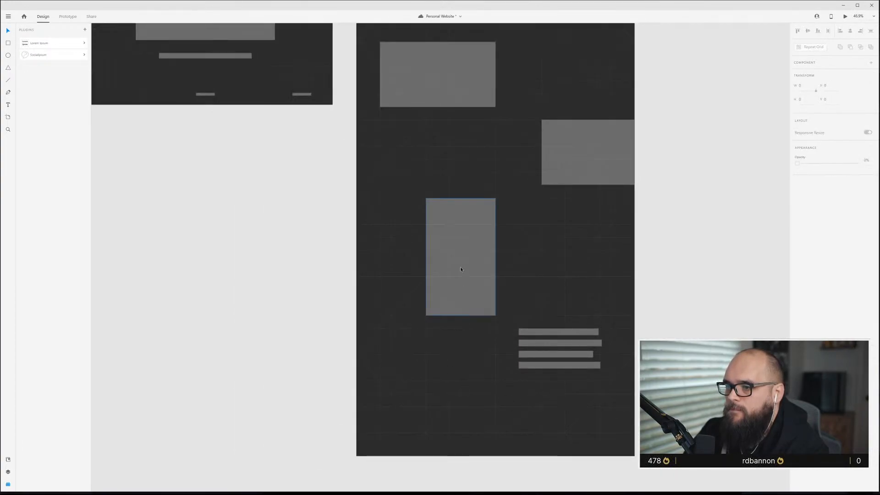
left_click(460, 269)
scroll(461, 269, "up", 3)
scroll(485, 210, "down", 2)
left_click_drag(594, 162, 428, 427)
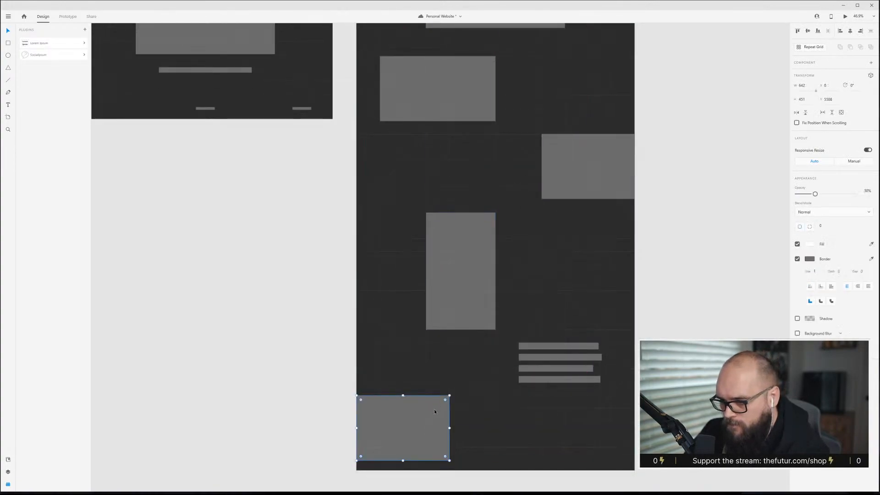
scroll(463, 419, "down", 3)
left_click(544, 347)
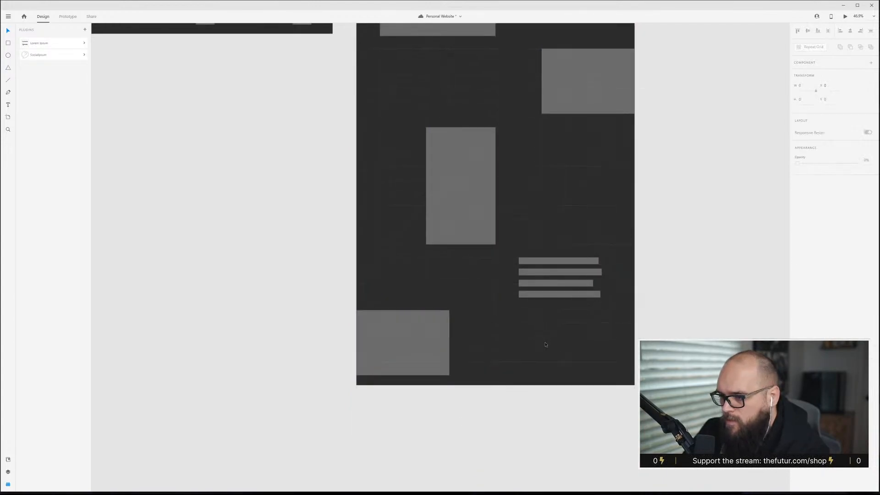
Lengthen the Top Nav content artboard further downward.
scroll(545, 338, "down", 5)
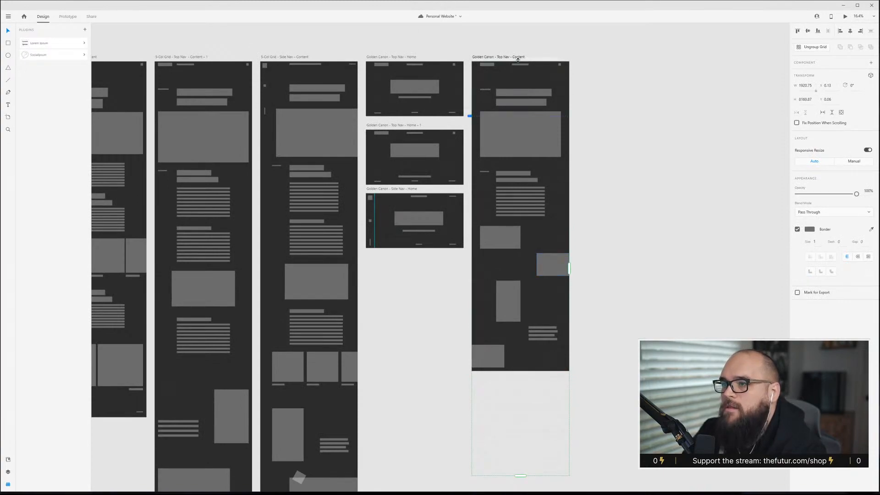
left_click(518, 57)
scroll(559, 308, "down", 5)
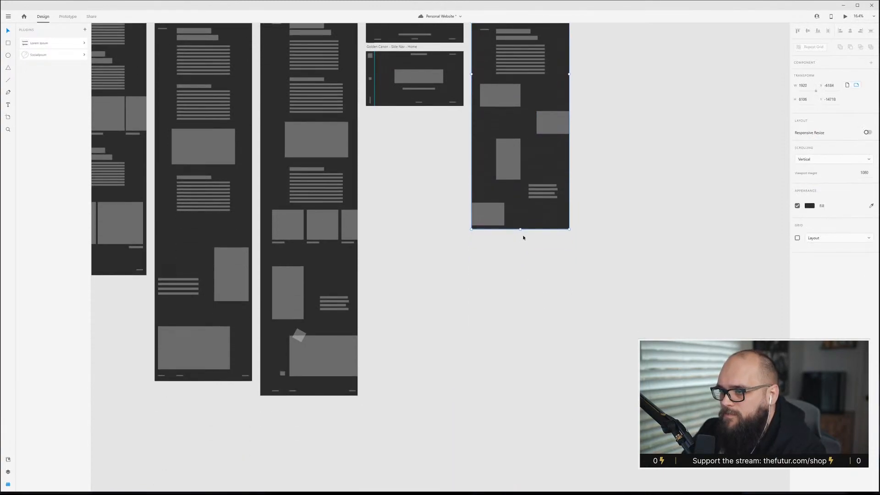
left_click_drag(520, 228, 518, 346)
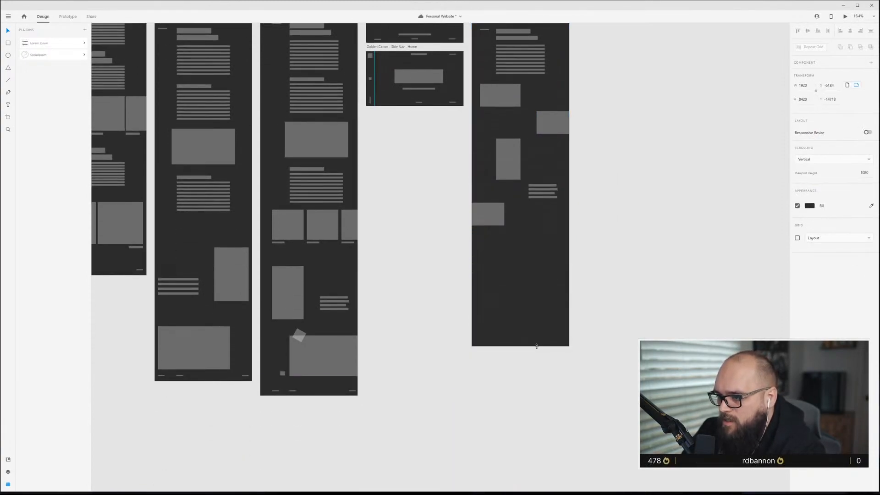
scroll(536, 350, "up", 2)
scroll(535, 350, "up", 4)
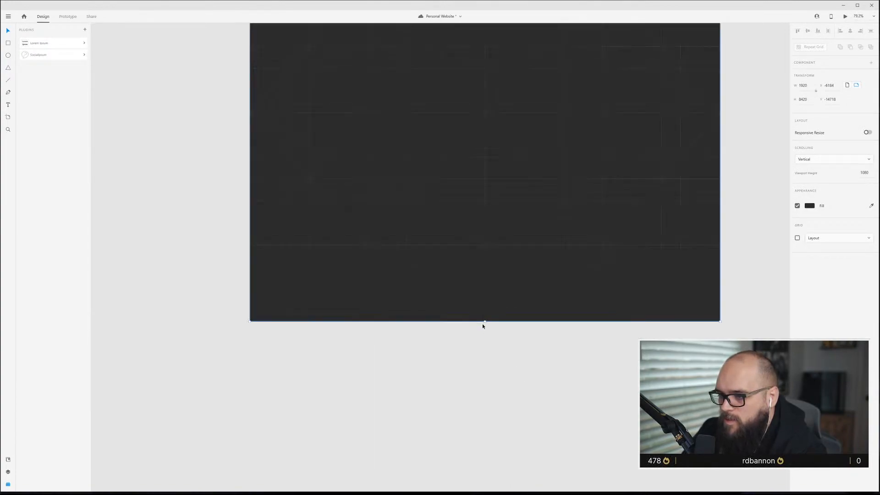
left_click_drag(485, 323, 489, 260)
scroll(489, 291, "down", 3)
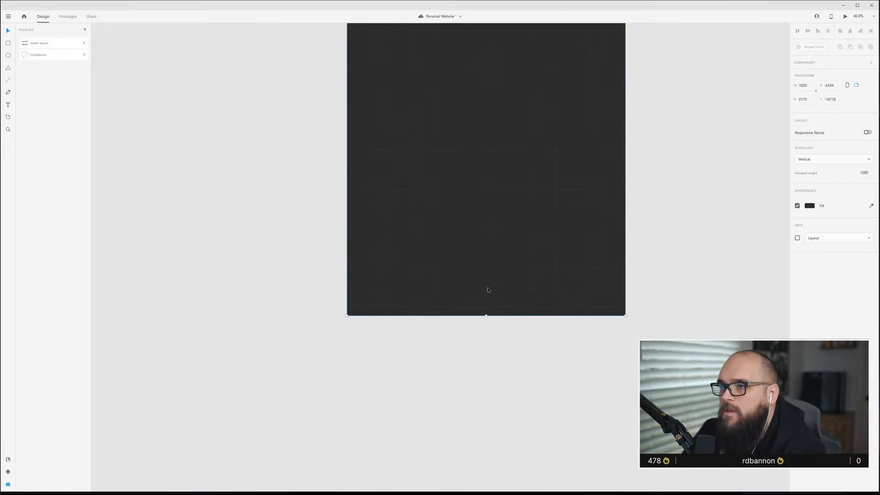
scroll(488, 285, "down", 2)
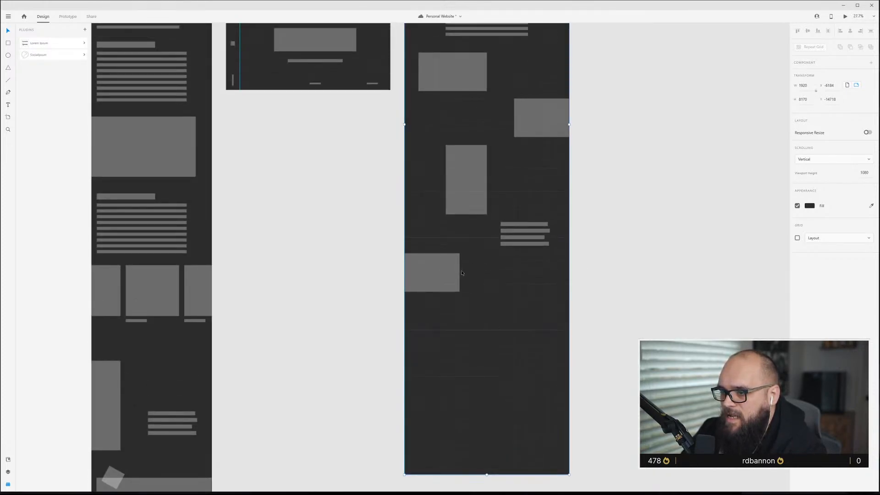
Move the lower-left image block down slightly.
left_click(458, 274)
scroll(458, 274, "up", 4)
left_click_drag(441, 279, 440, 296)
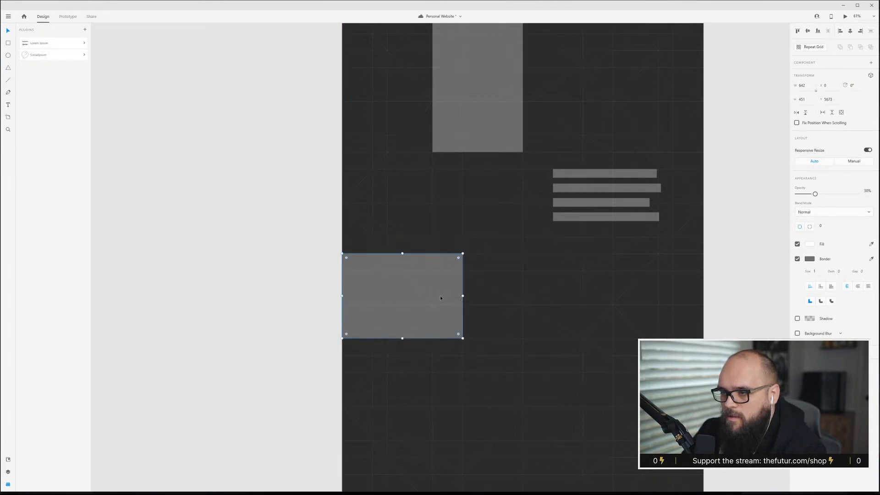
scroll(572, 289, "up", 3)
scroll(572, 289, "up", 15)
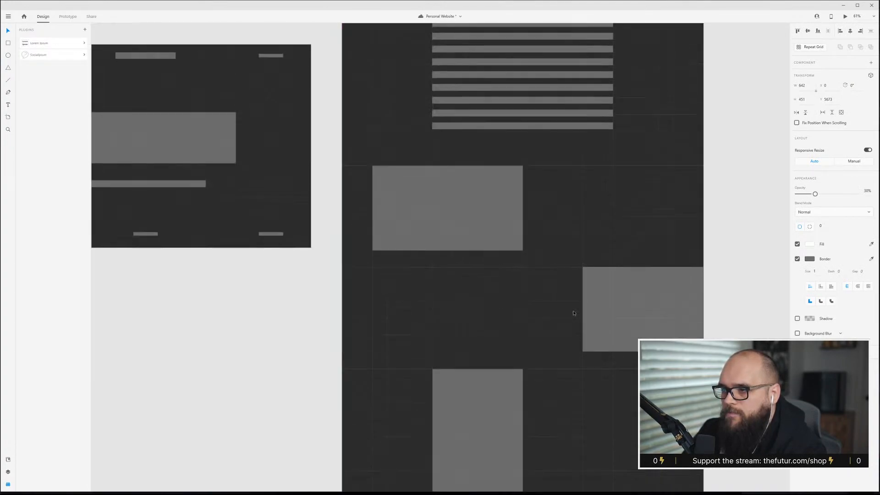
scroll(572, 310, "down", 5)
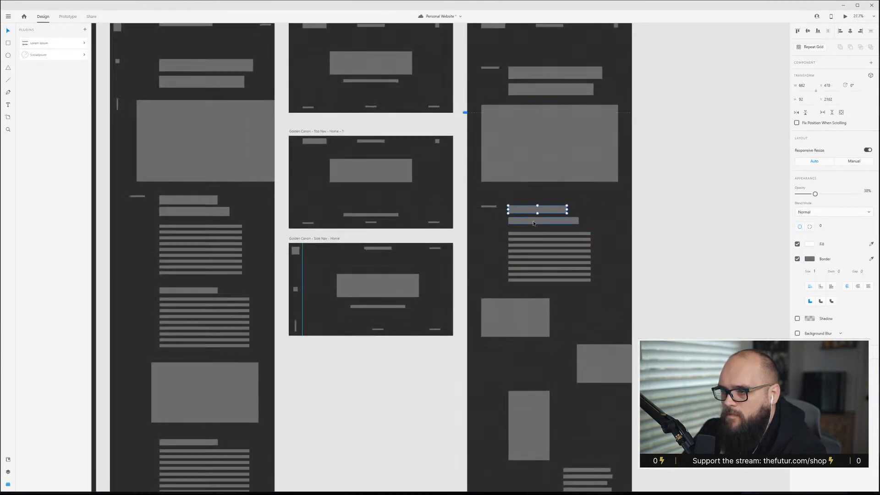
Duplicate the label, headings and body text section and place the copy near the bottom of the artboard.
left_click(533, 224, "shift")
left_click(531, 239, "shift")
left_click(490, 207, "shift")
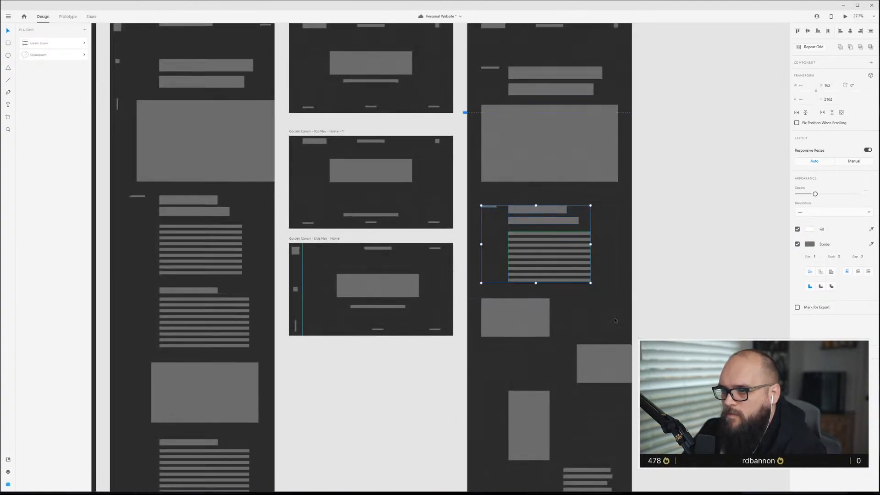
scroll(616, 320, "down", 3)
scroll(567, 137, "down", 3)
left_click_drag(570, 144, 573, 363)
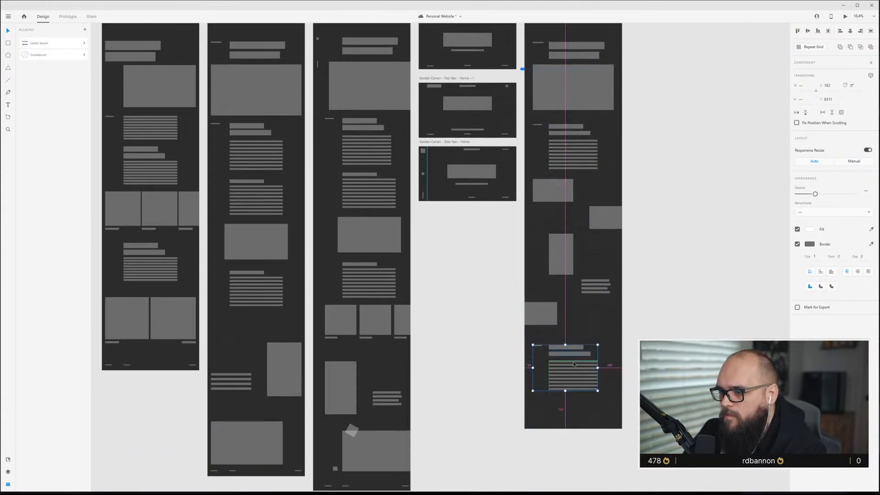
scroll(573, 361, "up", 6)
scroll(510, 217, "down", 2)
mouse_move(519, 151)
left_mouse_down()
mouse_move(521, 185)
mouse_move(518, 138)
left_mouse_up()
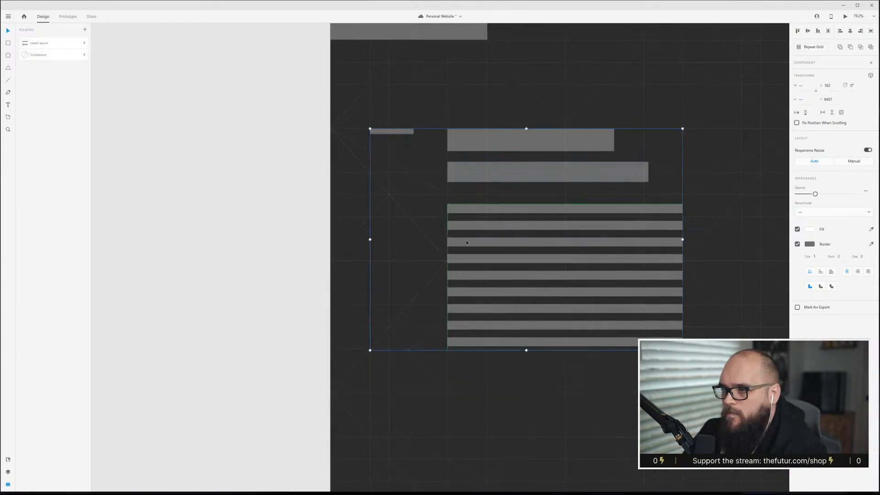
Duplicate the left-edge image block and place the copy below the new text section, aligned with the text.
scroll(464, 239, "down", 3)
scroll(697, 303, "up", 1)
left_click(708, 307)
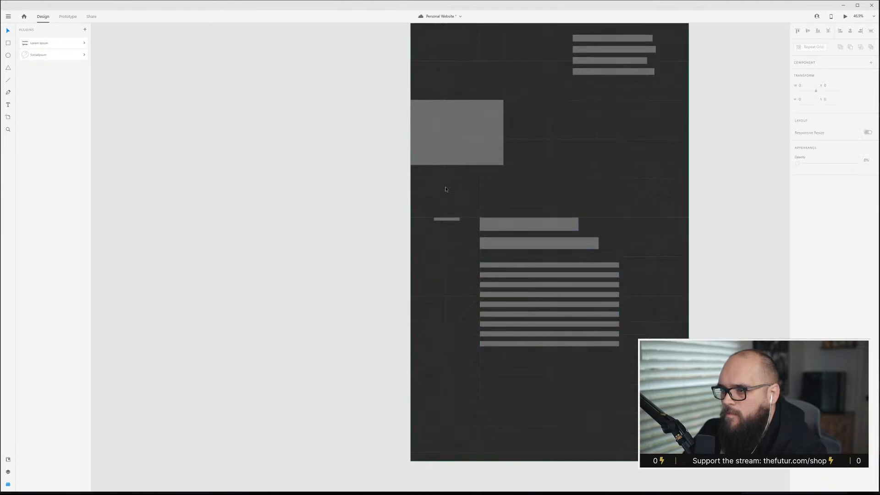
left_click(494, 145)
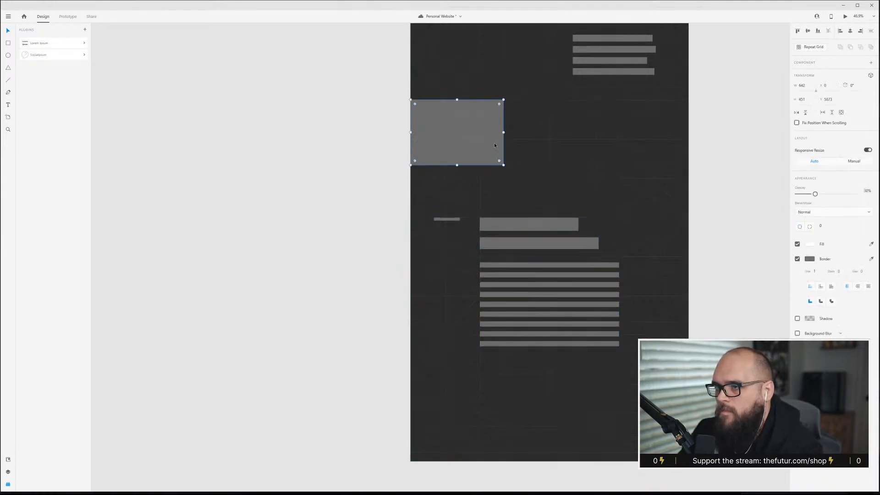
scroll(490, 146, "down", 1)
left_click_drag(474, 92, 545, 371)
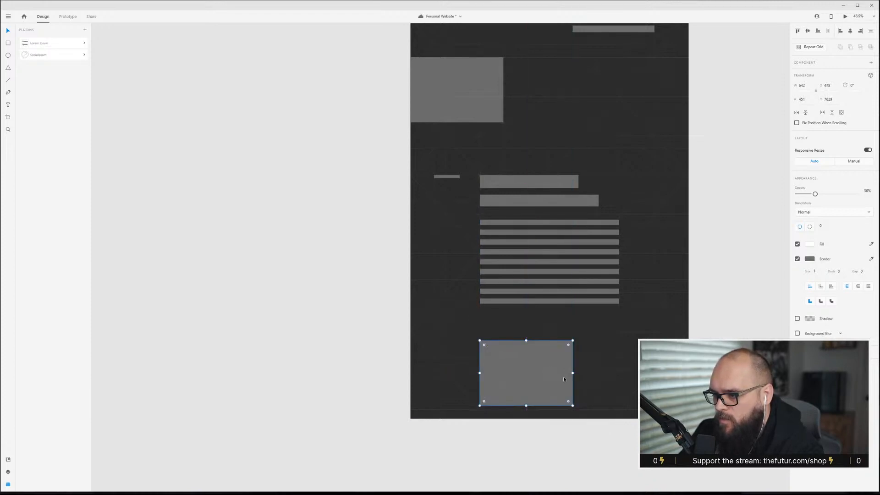
scroll(566, 367, "down", 2)
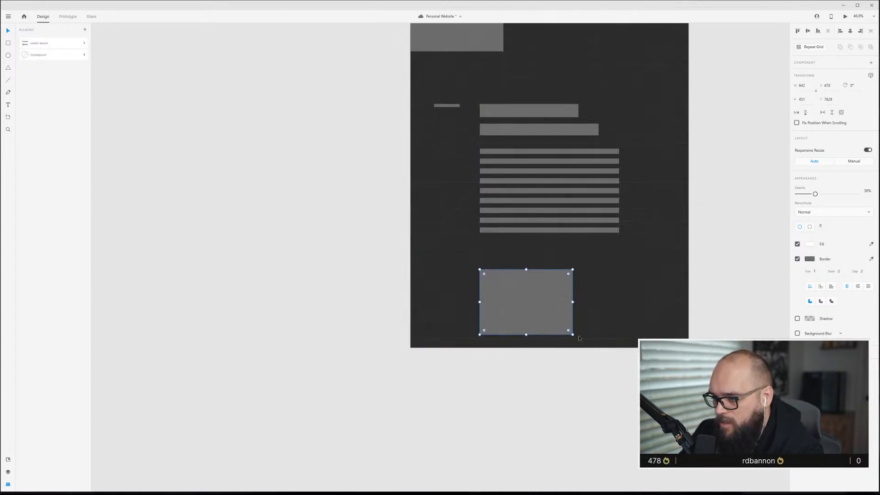
scroll(603, 360, "down", 5)
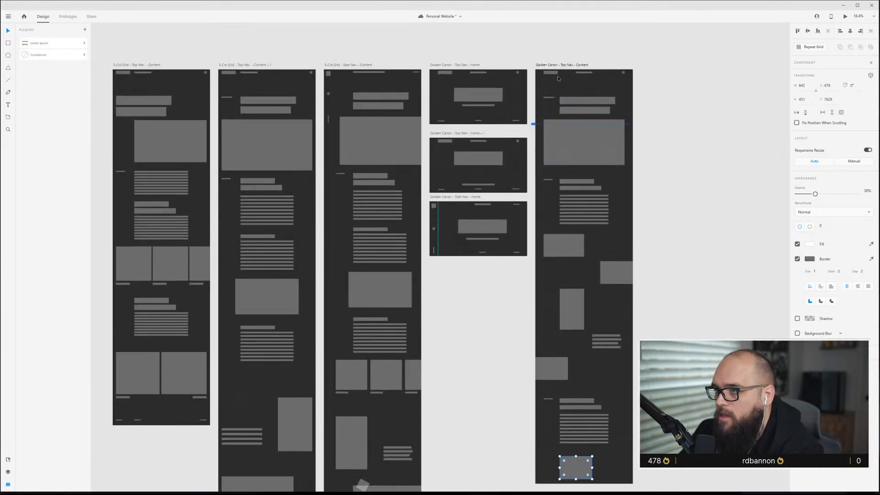
Extend the Top Nav content artboard's height downward once more.
left_click(559, 65)
scroll(591, 409, "down", 2)
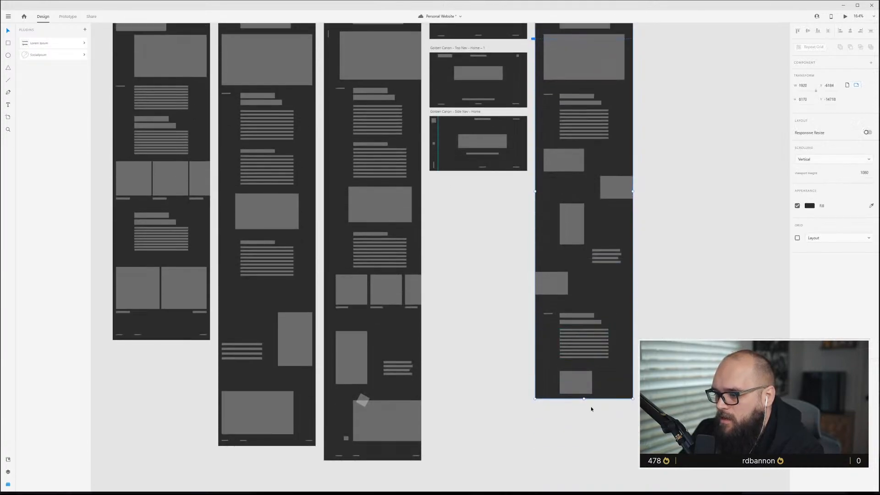
scroll(592, 409, "down", 1)
left_click_drag(584, 356, 587, 436)
Stretch the Golden Canon grid overlay downward to fill the lengthened artboard.
scroll(589, 384, "up", 4)
scroll(589, 387, "up", 1)
left_click(594, 369)
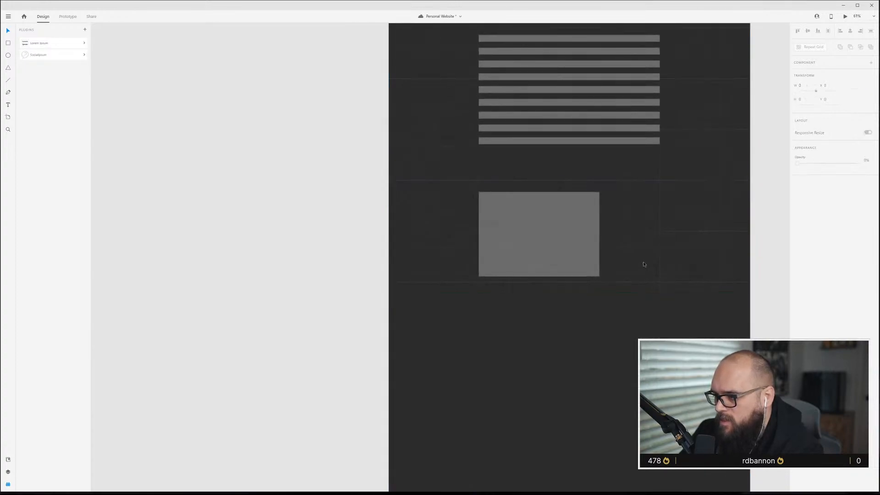
left_click(609, 282)
left_click_drag(572, 293, 584, 437)
left_click_drag(569, 293, 569, 440)
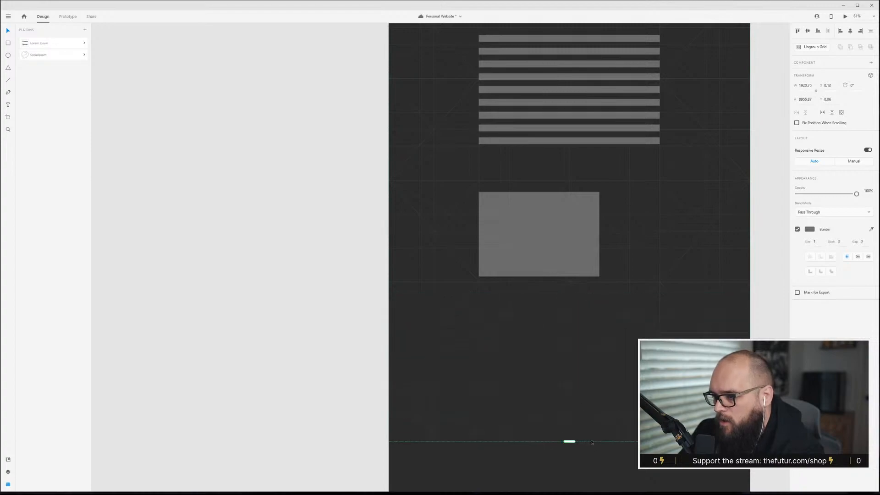
scroll(564, 412, "down", 3)
scroll(561, 409, "down", 1)
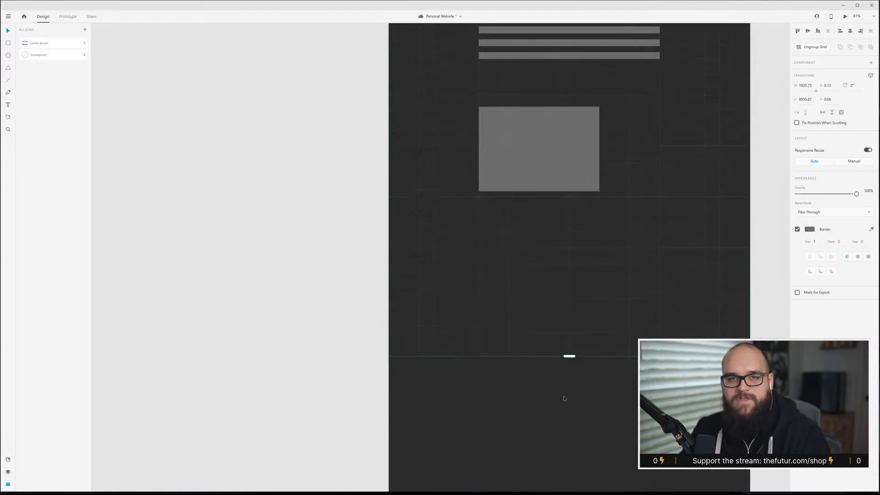
left_click_drag(570, 356, 571, 436)
Review the Top Nav content artboard layout alongside the other artboards.
scroll(572, 435, "down", 5)
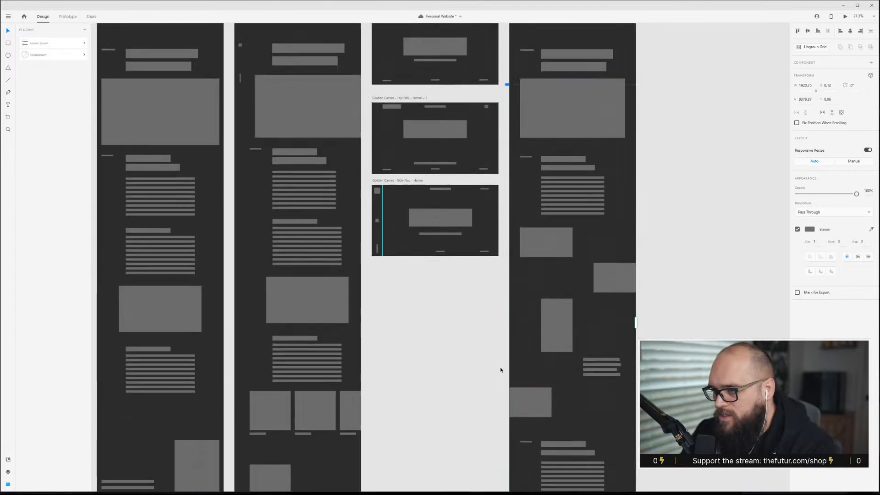
scroll(500, 370, "up", 5)
scroll(421, 215, "up", 5)
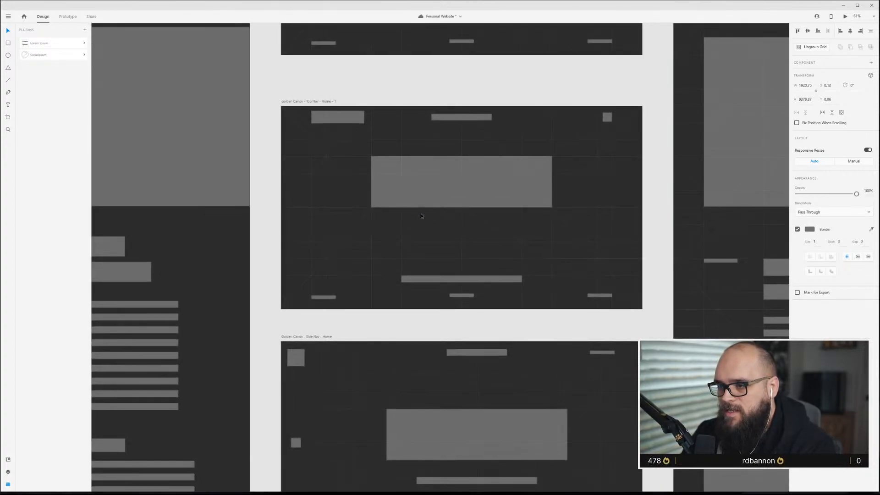
scroll(421, 215, "down", 5)
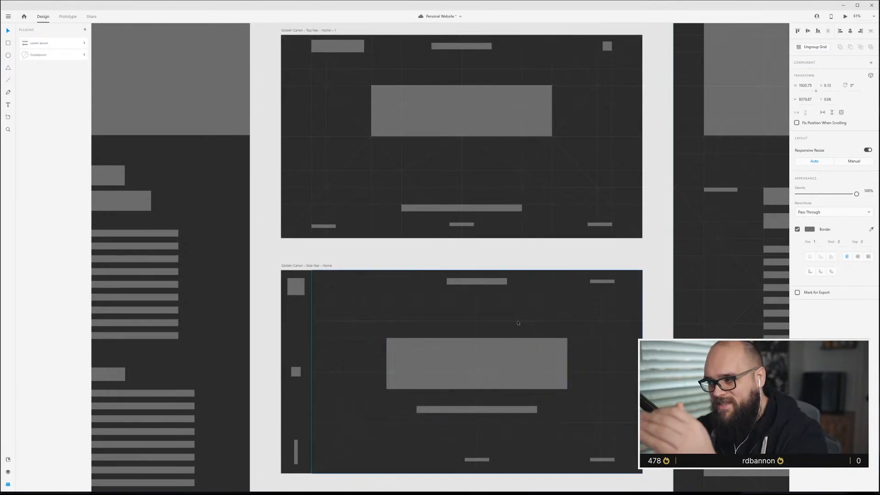
scroll(496, 322, "down", 3)
scroll(496, 323, "right", 3)
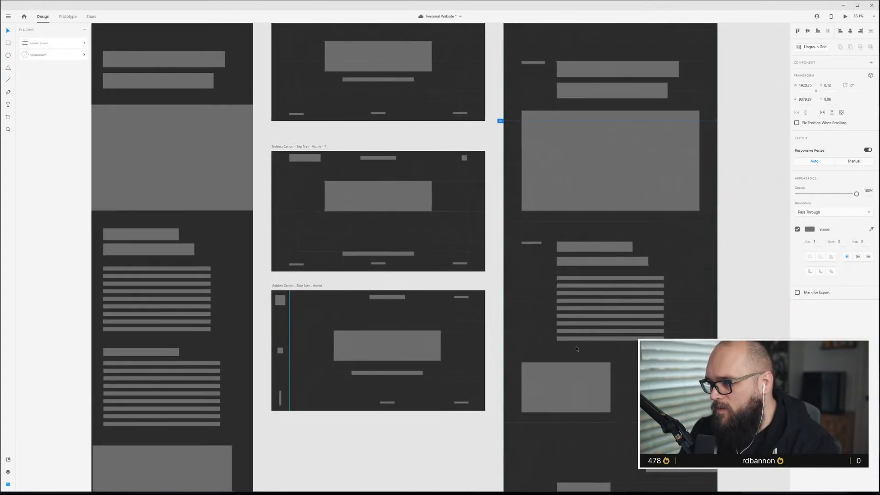
scroll(628, 366, "up", 2)
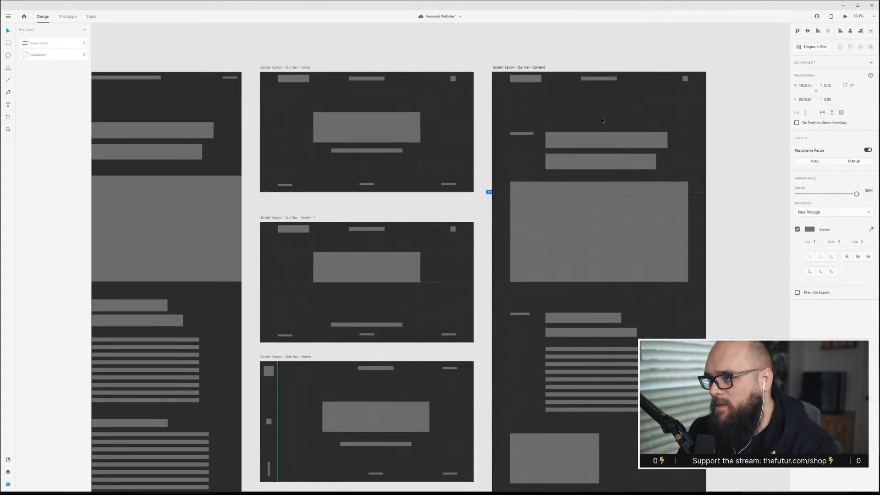
scroll(600, 343, "down", 1)
scroll(470, 205, "down", 5)
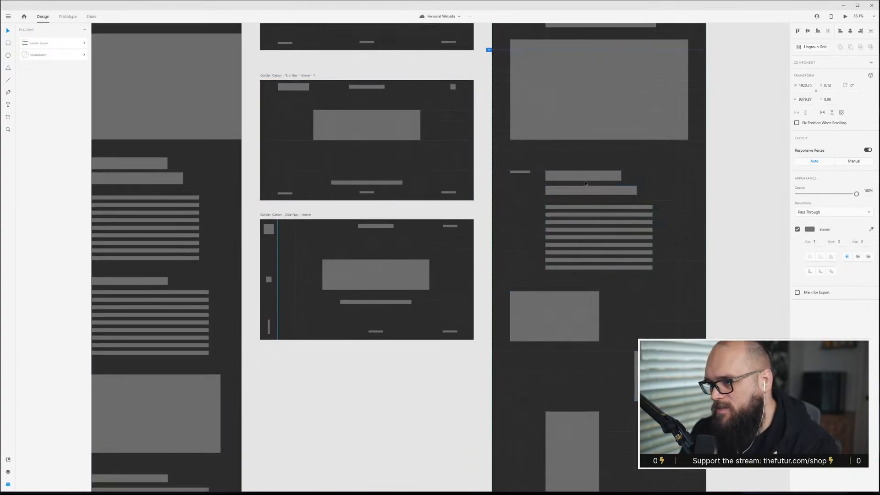
scroll(400, 257, "down", 12)
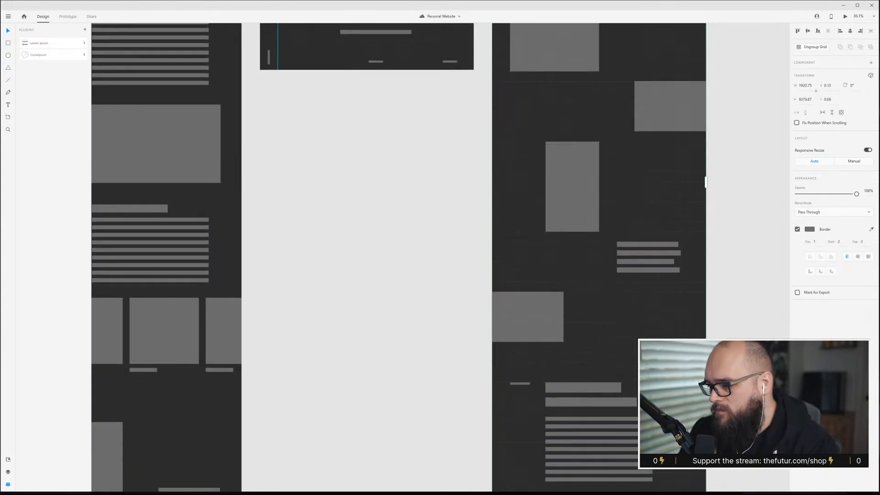
scroll(399, 258, "down", 4)
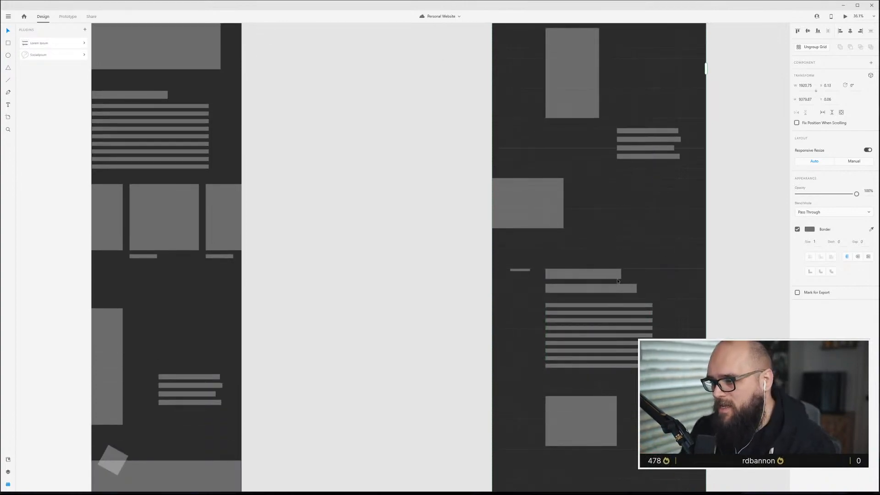
scroll(637, 370, "up", 3)
scroll(637, 370, "down", 5)
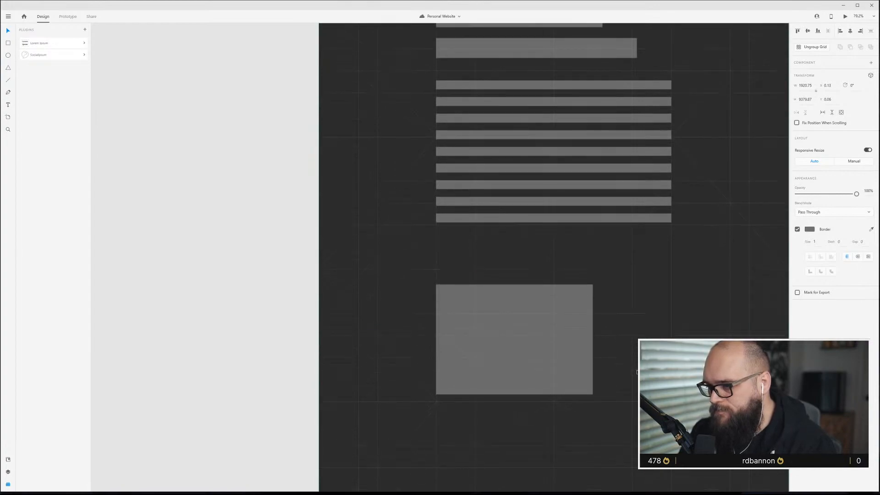
scroll(637, 370, "down", 2)
scroll(623, 378, "down", 5)
scroll(612, 383, "up", 2)
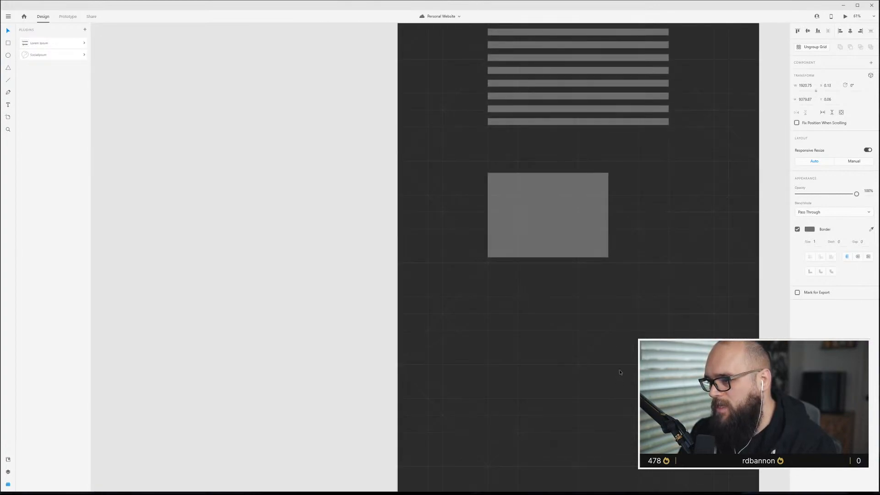
Resize the lowest image block taller and narrower and repeat it into a row of three images.
left_click(568, 250)
left_click_drag(567, 229, 562, 232)
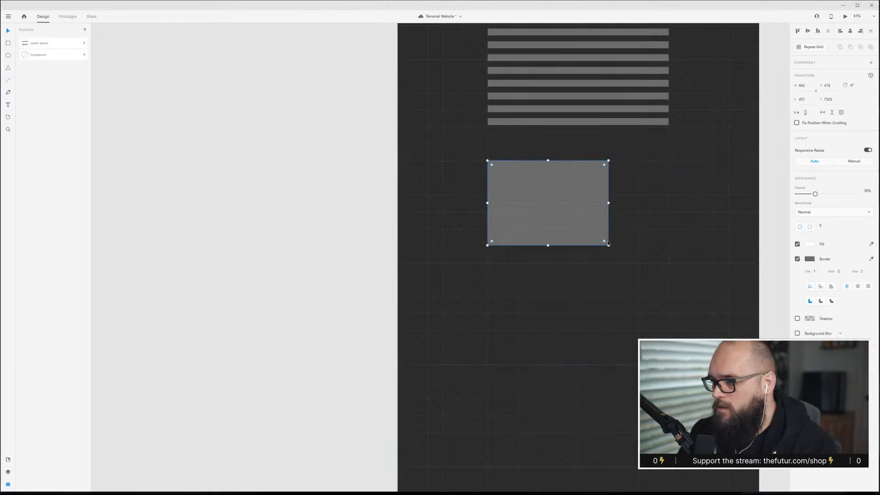
mouse_move(608, 245)
left_mouse_down()
mouse_move(603, 296)
mouse_move(578, 297)
left_mouse_up()
left_click_drag(579, 228, 573, 229)
left_click_drag(530, 296, 730, 218)
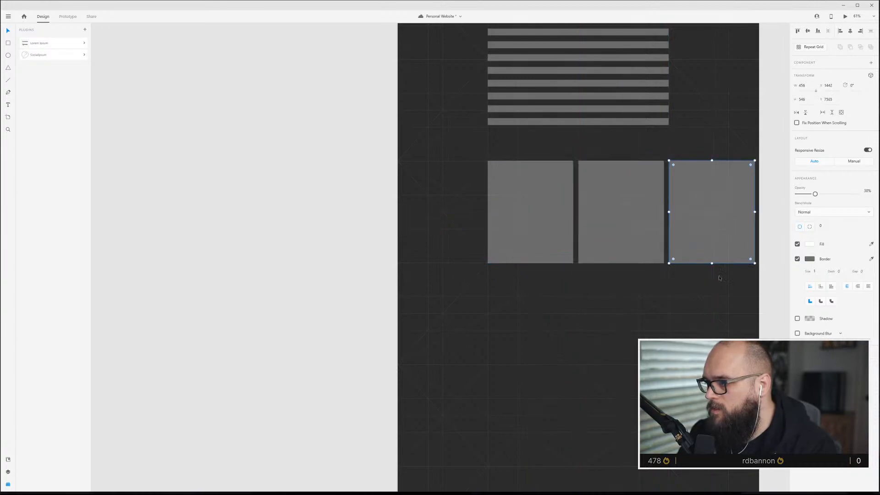
left_click(762, 154)
Add a caption bar beneath each image in the three-image repeat grid.
left_click(560, 230)
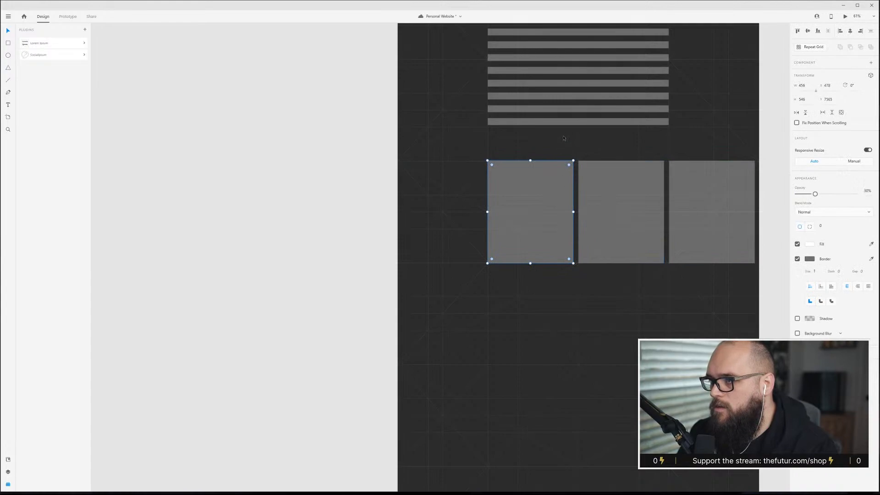
scroll(577, 128, "up", 2)
scroll(577, 128, "down", 2)
left_click(566, 46)
left_click_drag(566, 47, 586, 290)
scroll(641, 310, "up", 4)
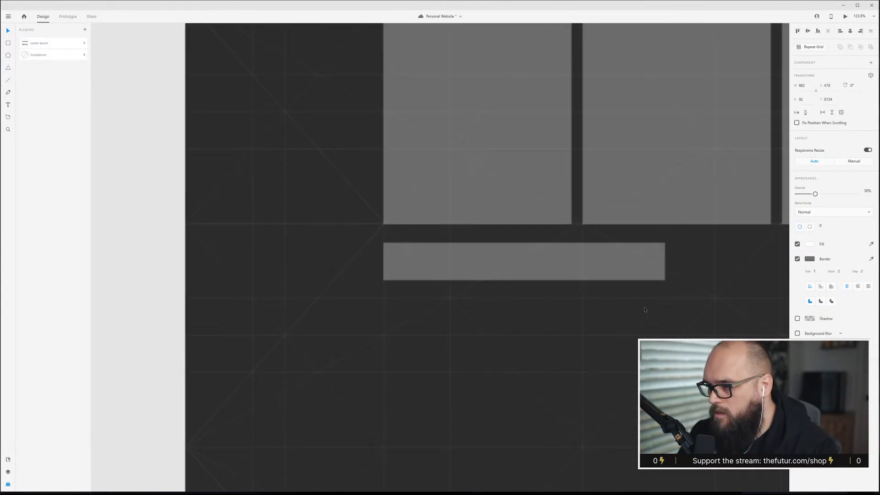
left_click_drag(666, 281, 710, 254)
scroll(688, 255, "down", 5)
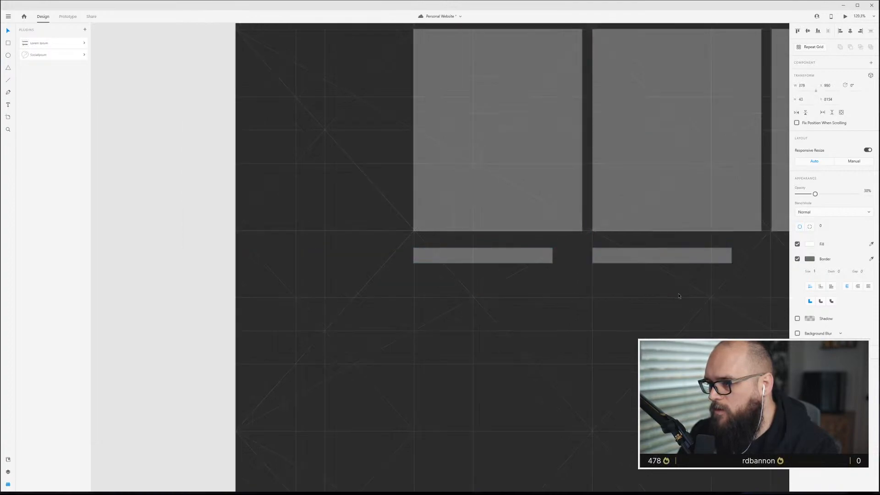
left_click_drag(680, 281, 749, 282)
scroll(663, 258, "right", 5)
scroll(555, 274, "up", 4)
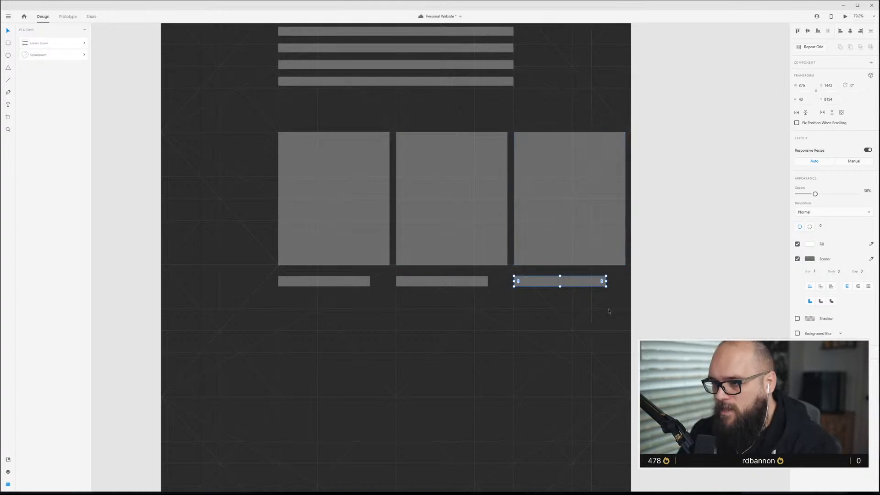
Duplicate the image row below and delete all but the first image and caption of the copy.
left_click_drag(703, 285, 190, 192)
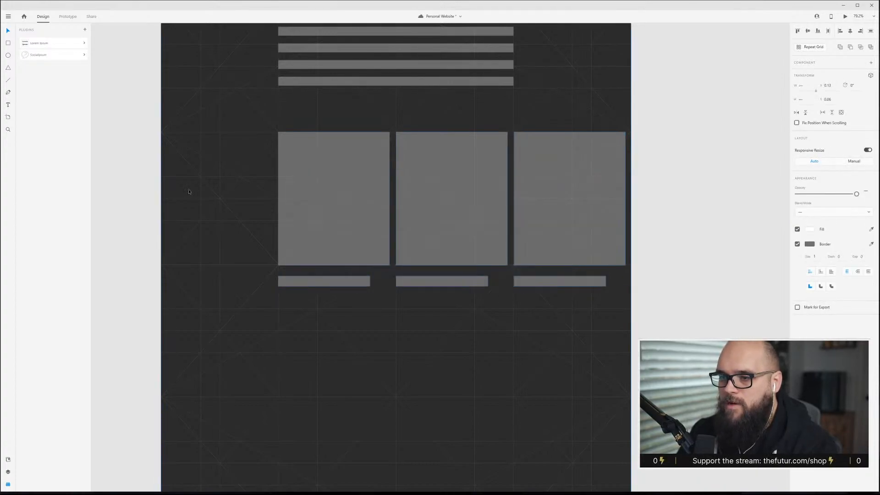
left_click_drag(351, 162, 380, 397)
scroll(381, 397, "down", 3)
left_click(668, 324)
left_click(599, 334)
key("Delete")
left_click(463, 409)
key("Delete")
Widen the lower image block to about twice its width.
left_click(364, 363)
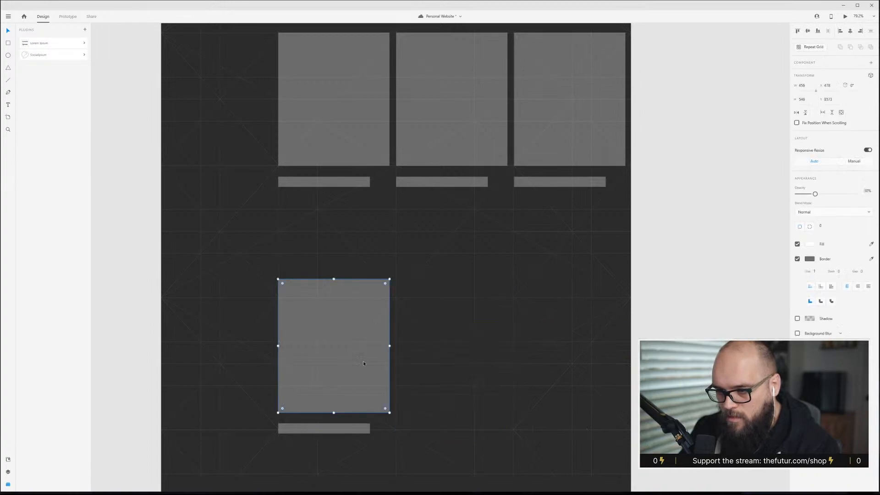
left_click(356, 433, "shift")
key("Escape")
left_click(390, 359)
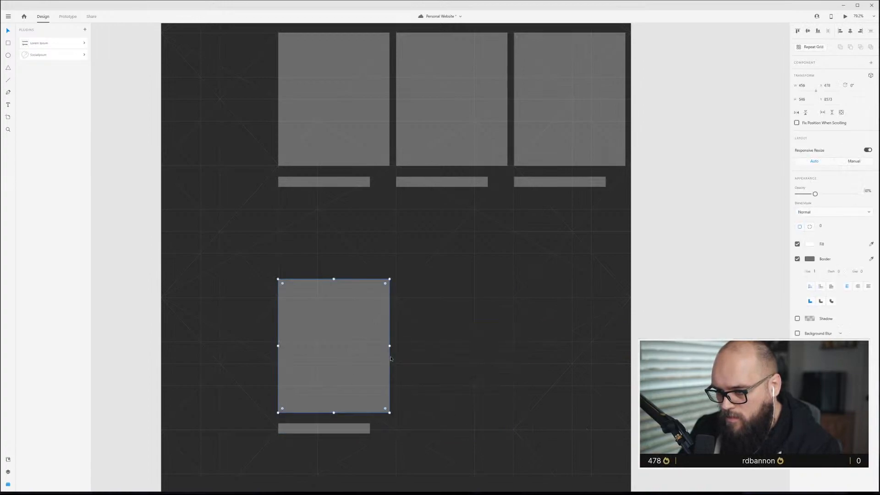
left_click_drag(390, 347, 469, 345)
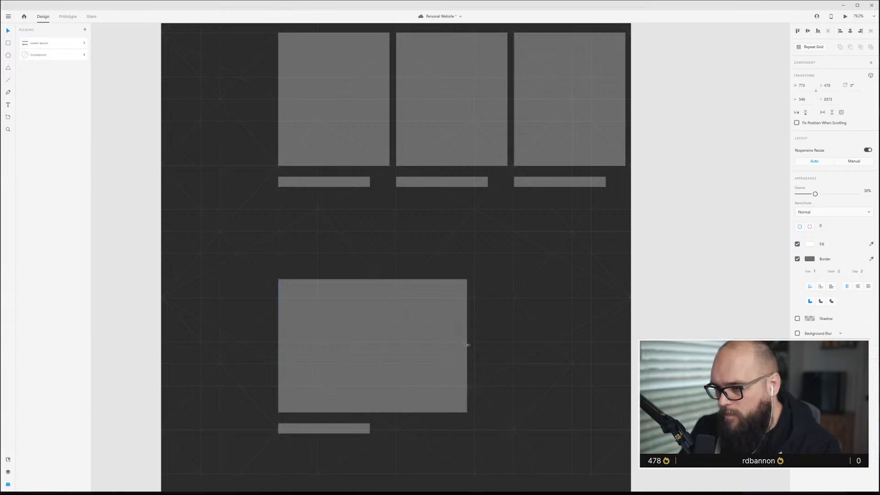
left_click_drag(466, 345, 466, 344)
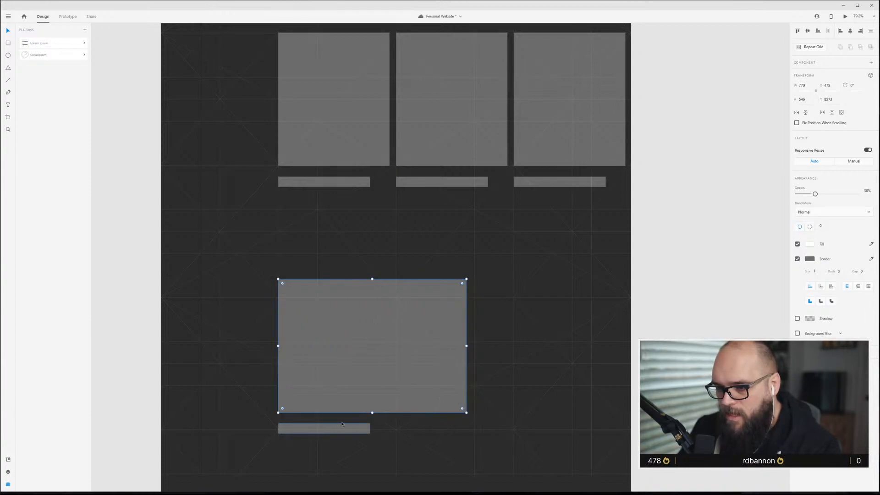
Repeat the wide lower image and its caption into a second column extending past the artboard edge.
left_click_drag(334, 379, 583, 314)
left_click(621, 273)
left_click(438, 340)
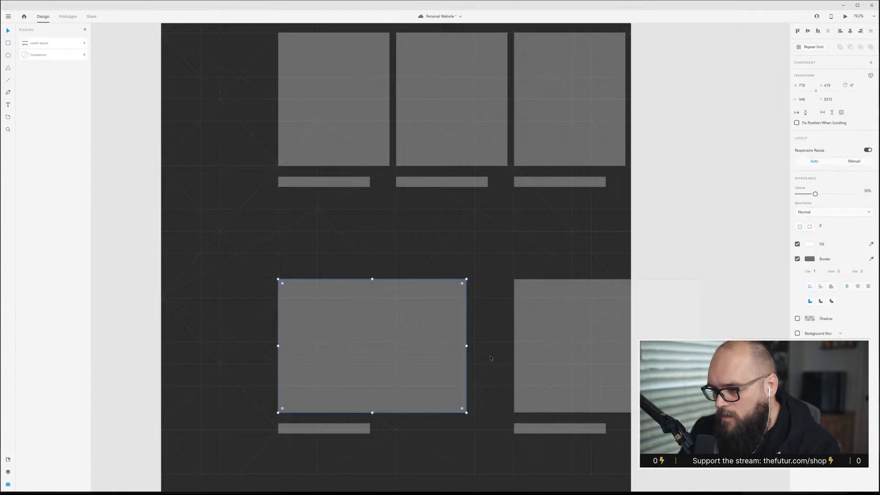
left_click_drag(468, 347, 495, 345)
left_click(504, 351)
Review the lower sections of the Top Nav content artboard.
scroll(438, 442, "down", 4)
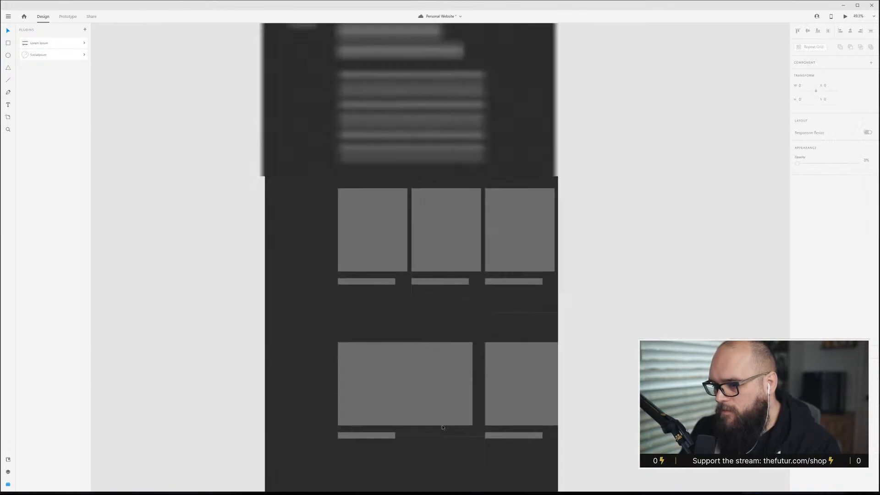
scroll(486, 423, "up", 1)
scroll(493, 421, "up", 2)
scroll(489, 418, "down", 4)
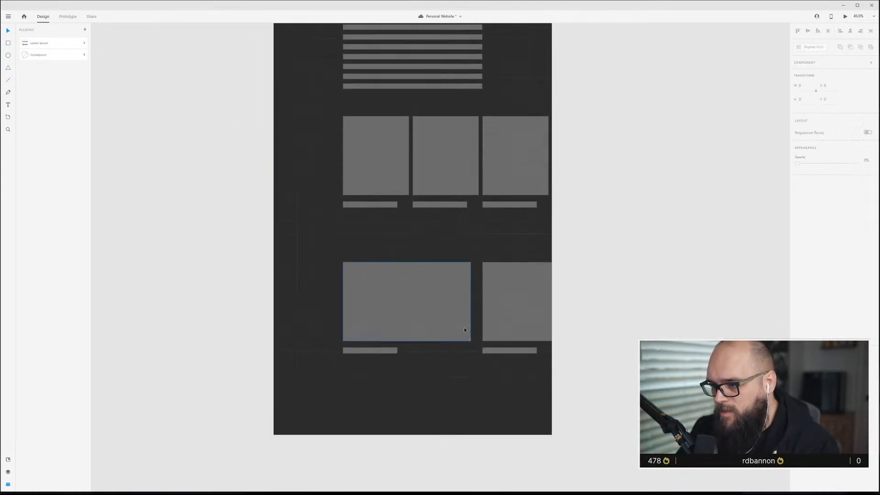
scroll(411, 300, "down", 1)
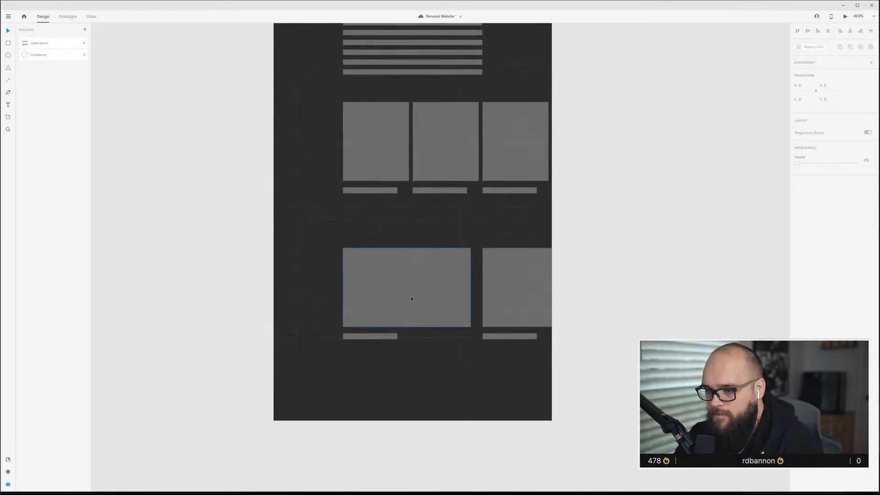
scroll(411, 301, "down", 2)
scroll(413, 302, "up", 3)
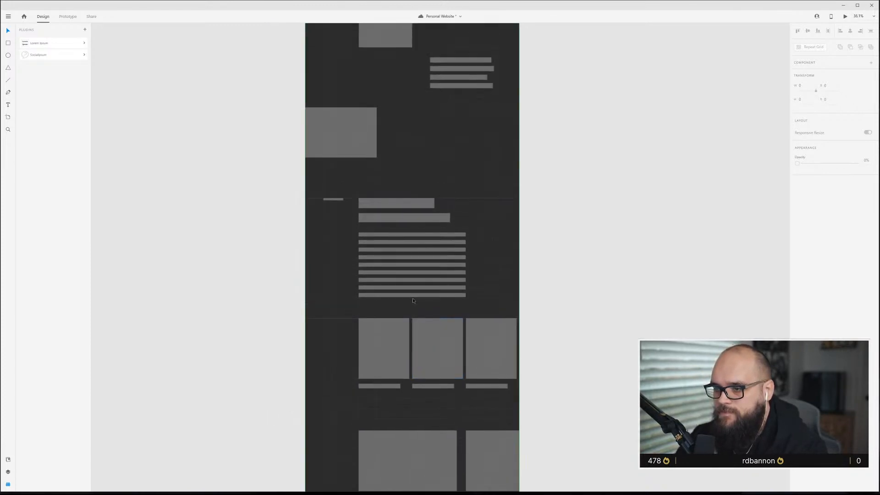
scroll(416, 303, "down", 2)
scroll(416, 303, "up", 5)
scroll(421, 303, "down", 3)
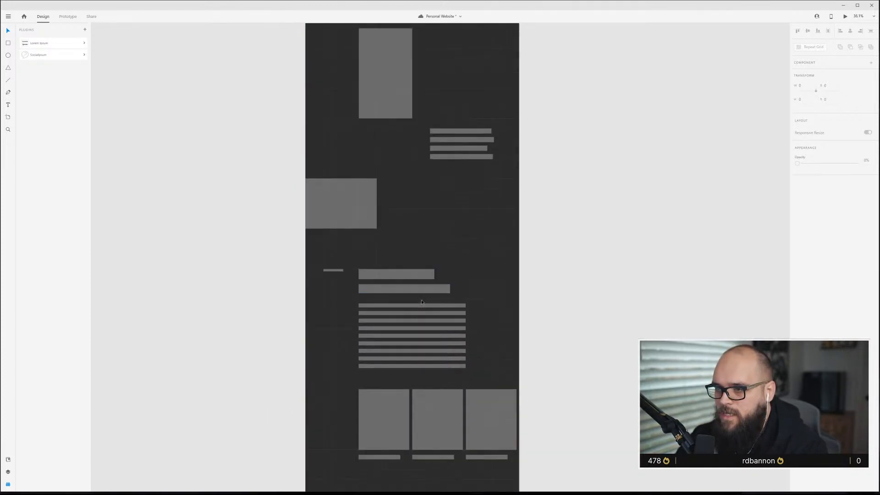
scroll(422, 303, "down", 1)
scroll(421, 388, "down", 3)
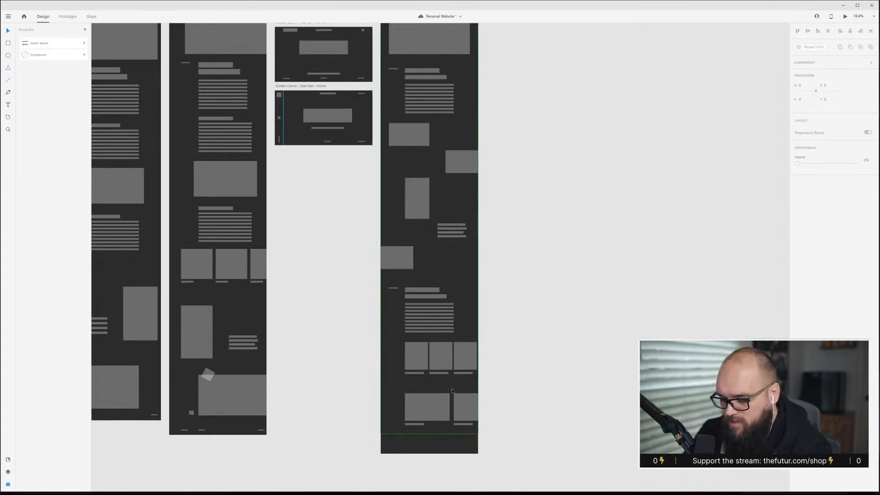
scroll(422, 388, "up", 3)
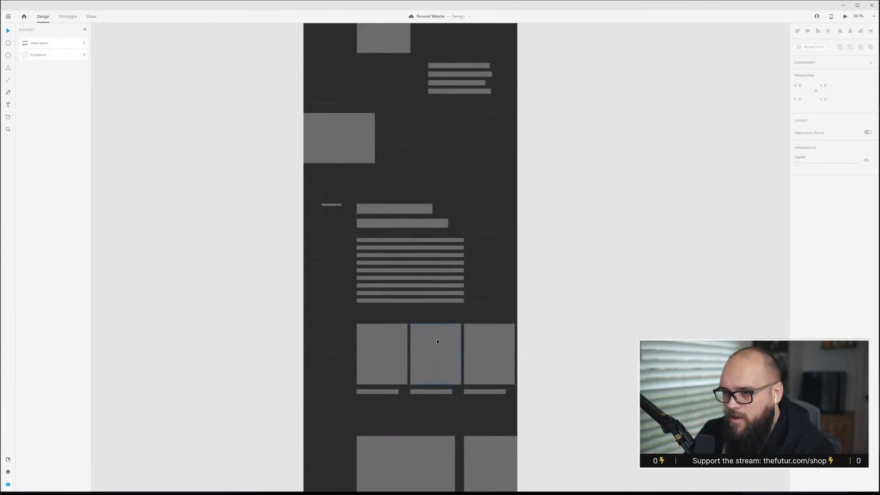
scroll(437, 342, "up", 3)
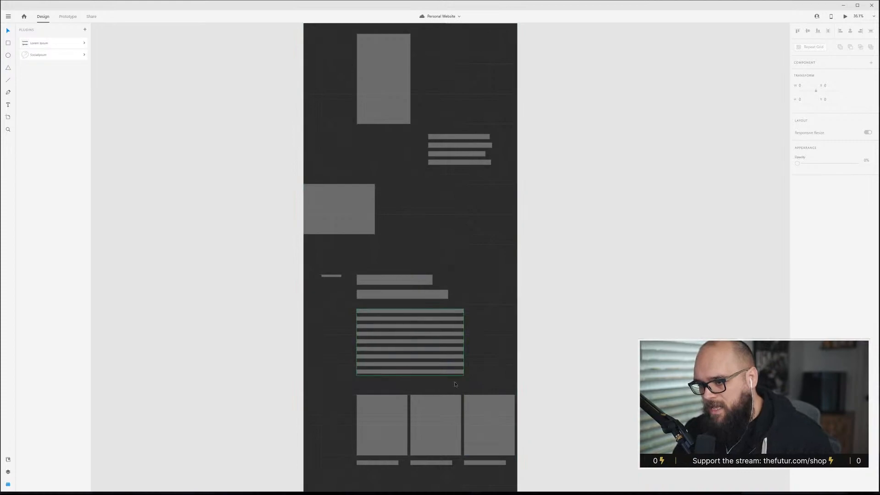
scroll(437, 367, "down", 5)
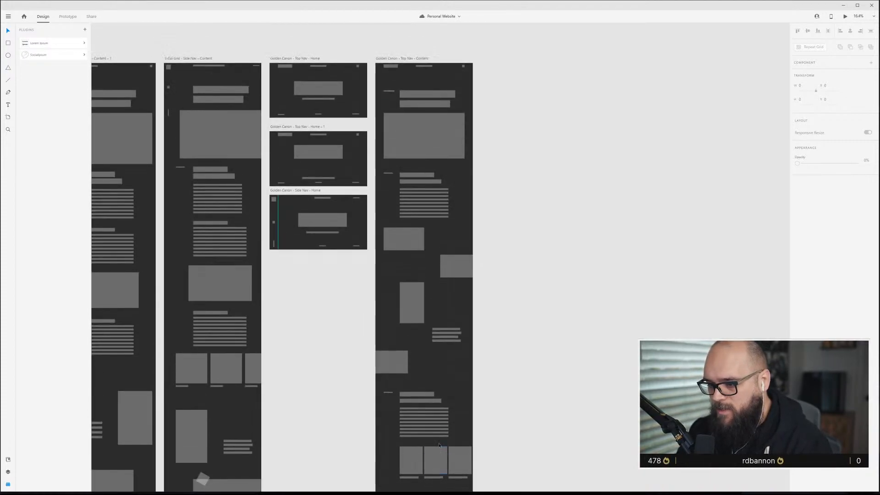
Preview the Top Nav content artboard in a preview window and scroll through the whole page.
scroll(439, 445, "up", 5)
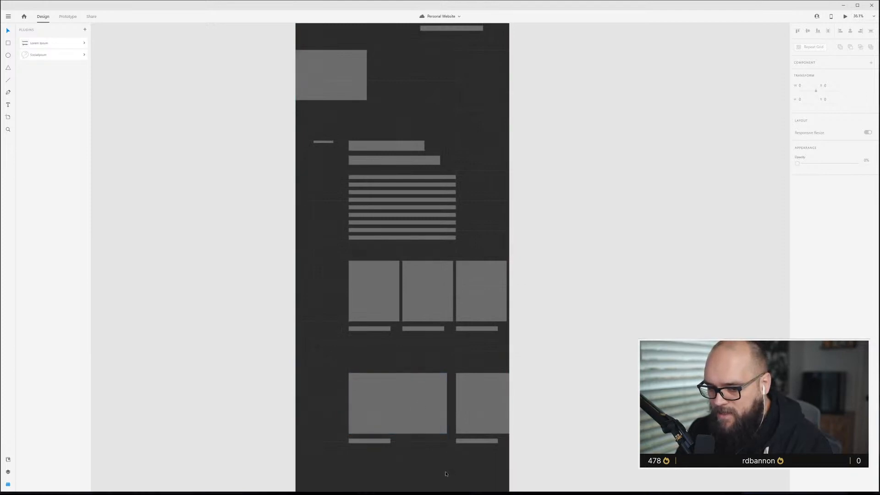
scroll(446, 473, "up", 3)
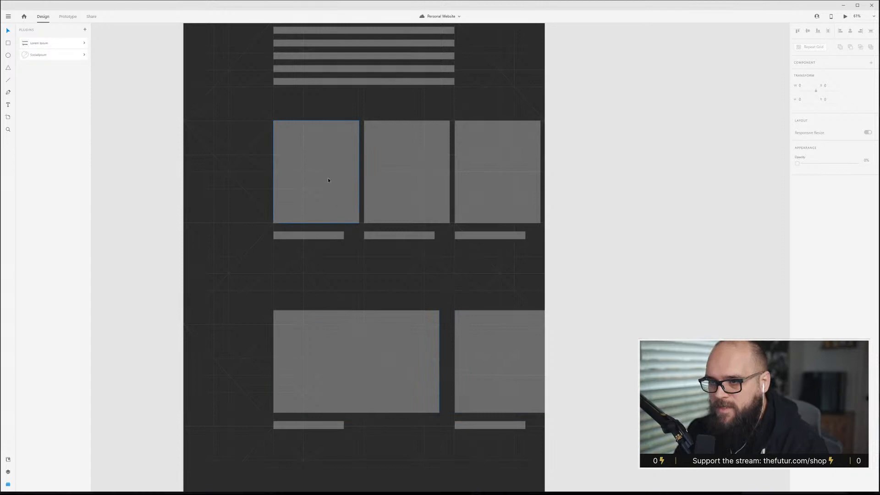
scroll(444, 316, "down", 3)
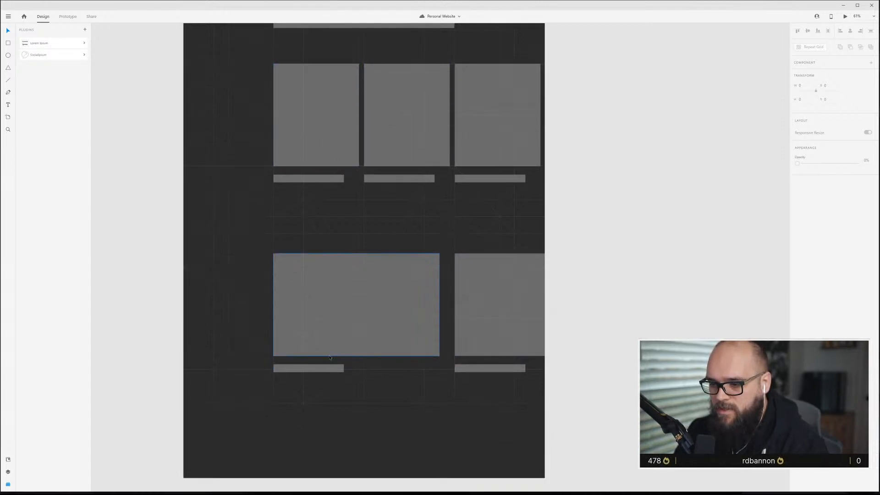
scroll(377, 309, "down", 3)
scroll(375, 306, "up", 10)
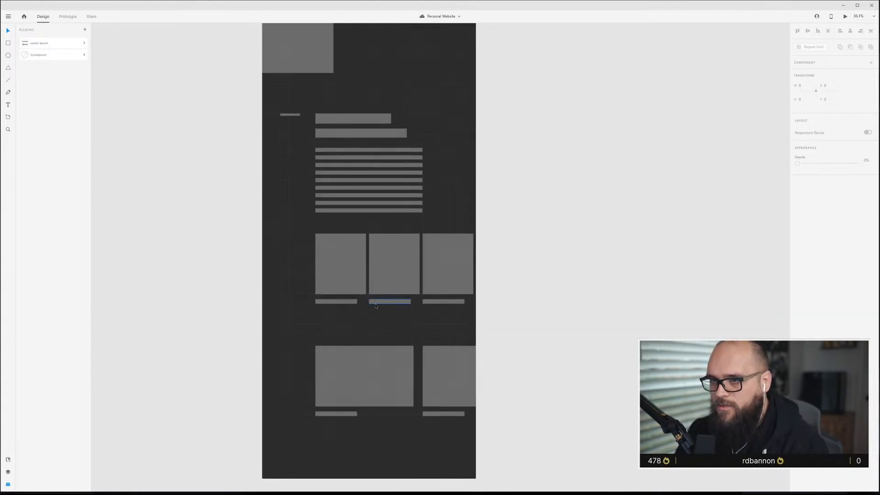
scroll(374, 308, "down", 2)
scroll(374, 308, "up", 8)
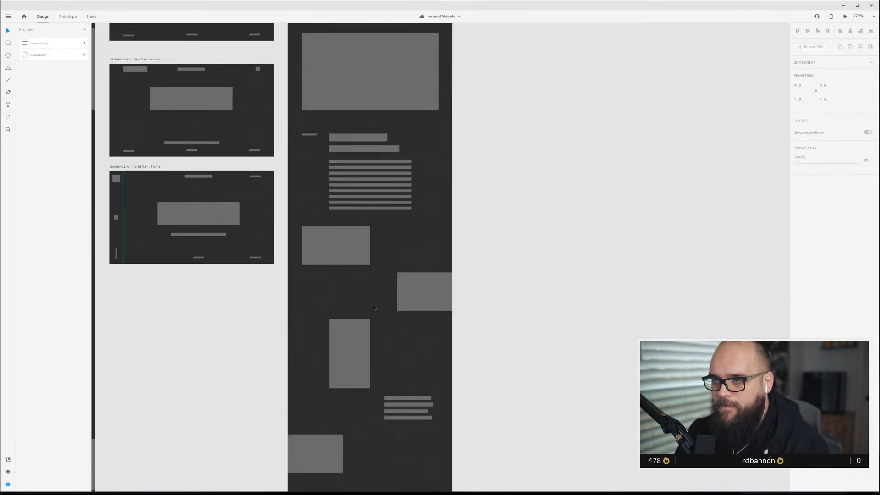
scroll(374, 307, "up", 3)
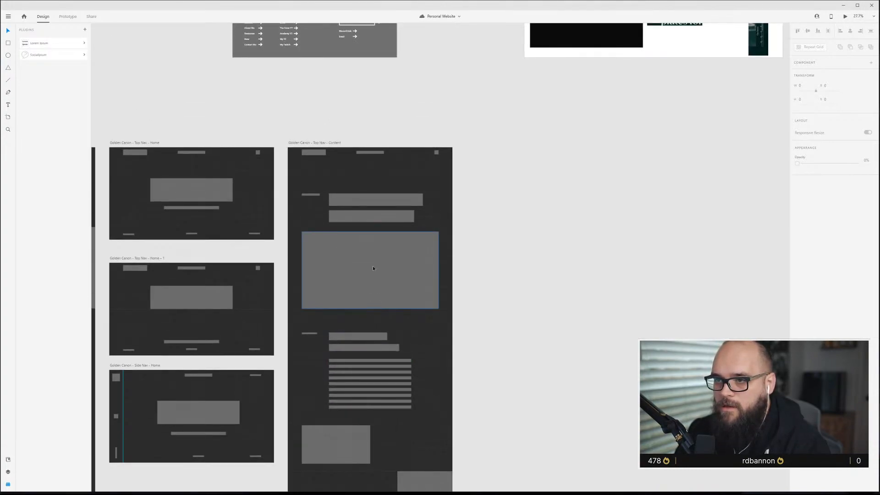
left_click(329, 147)
key("ctrl+Return")
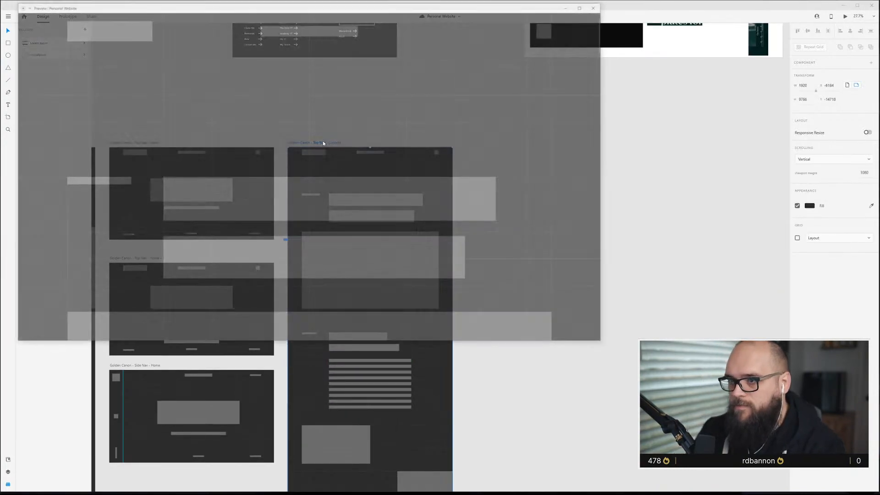
left_click_drag(356, 12, 469, 94)
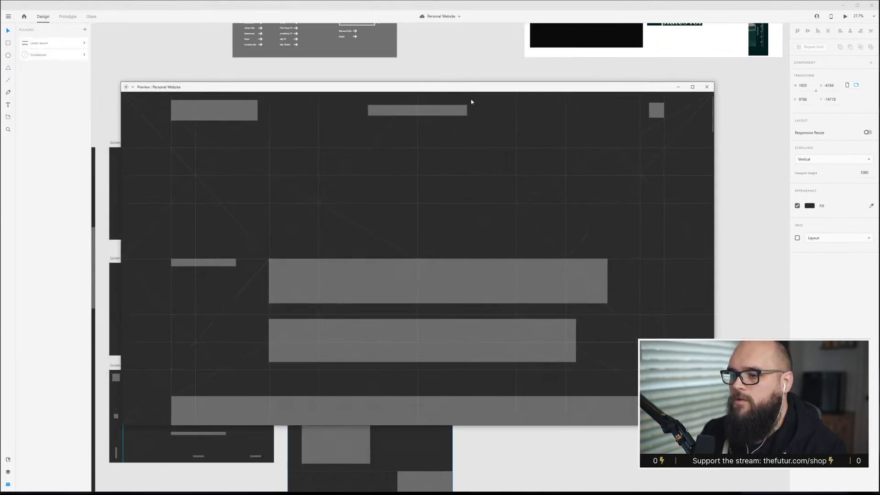
scroll(489, 236, "down", 3)
scroll(489, 235, "up", 2)
scroll(488, 236, "up", 1)
scroll(419, 335, "down", 3)
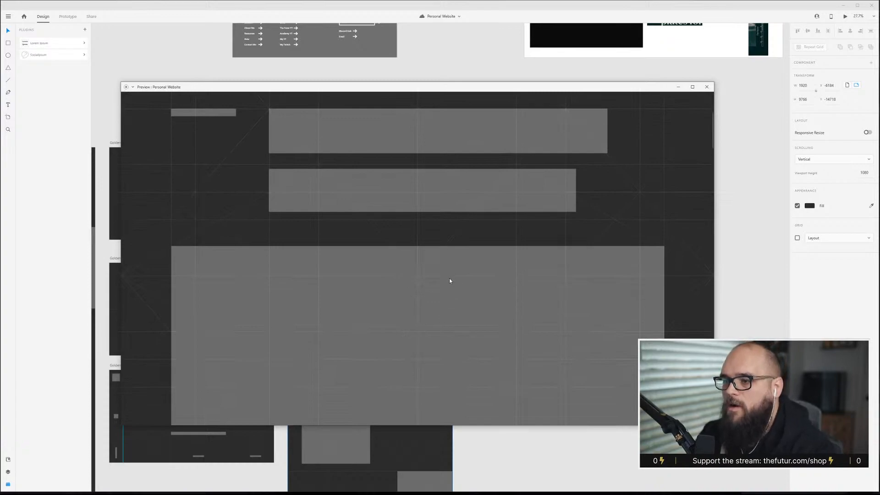
scroll(440, 279, "down", 10)
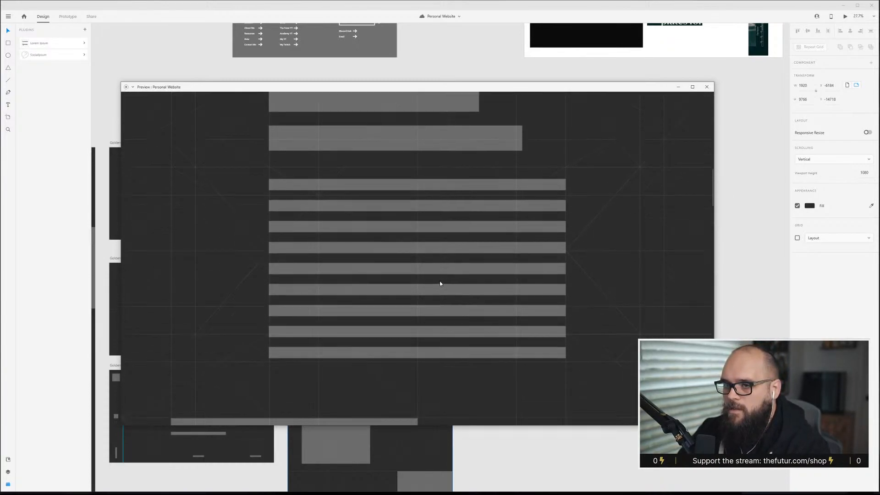
scroll(440, 283, "down", 12)
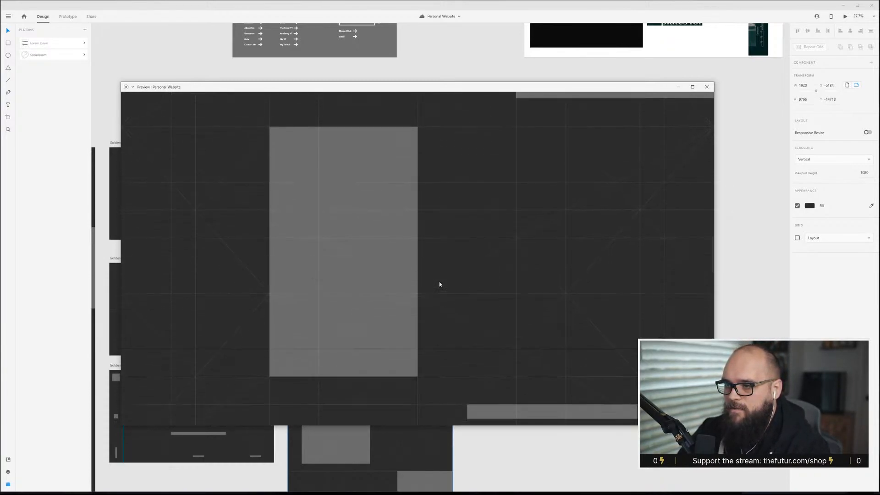
scroll(439, 284, "down", 12)
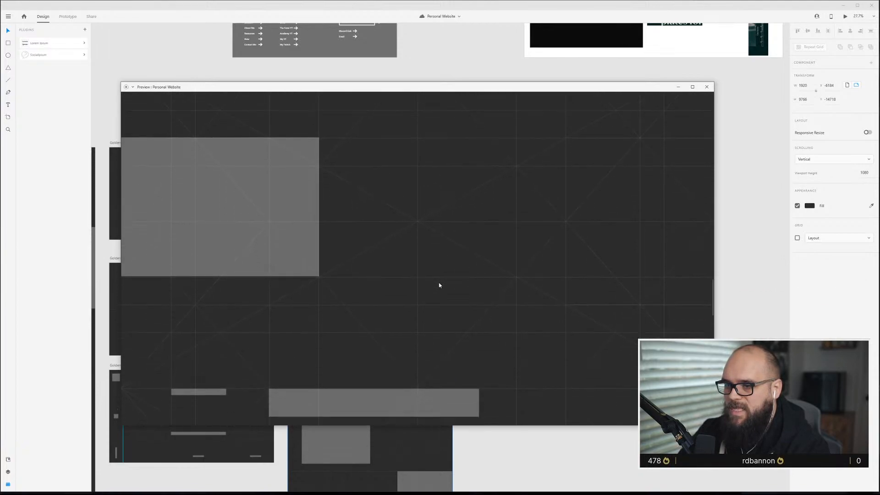
scroll(439, 285, "down", 12)
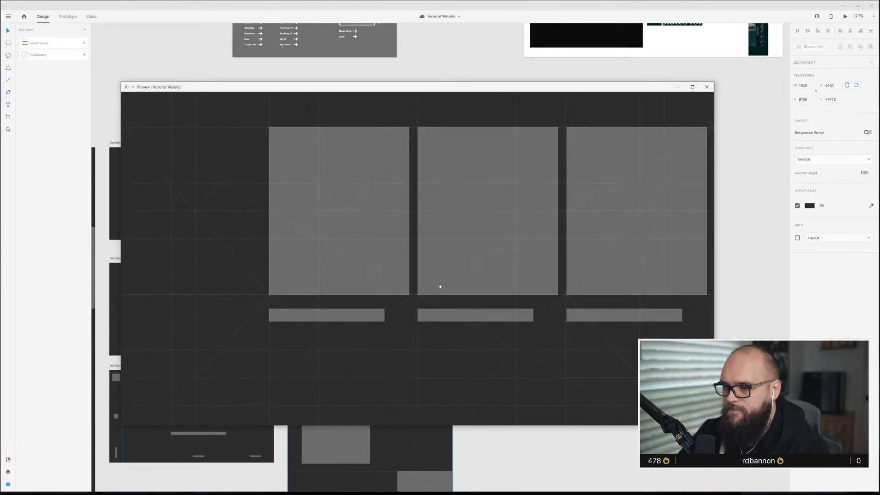
left_click(439, 284)
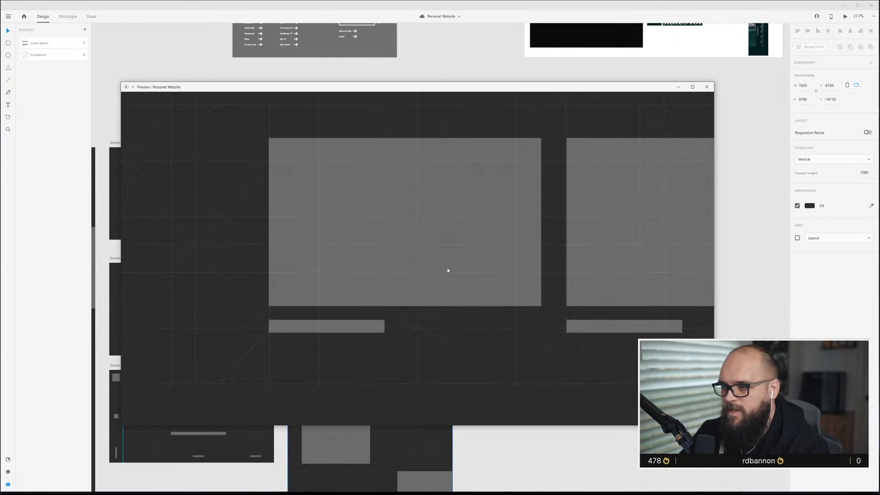
left_click(448, 271)
left_click(612, 306)
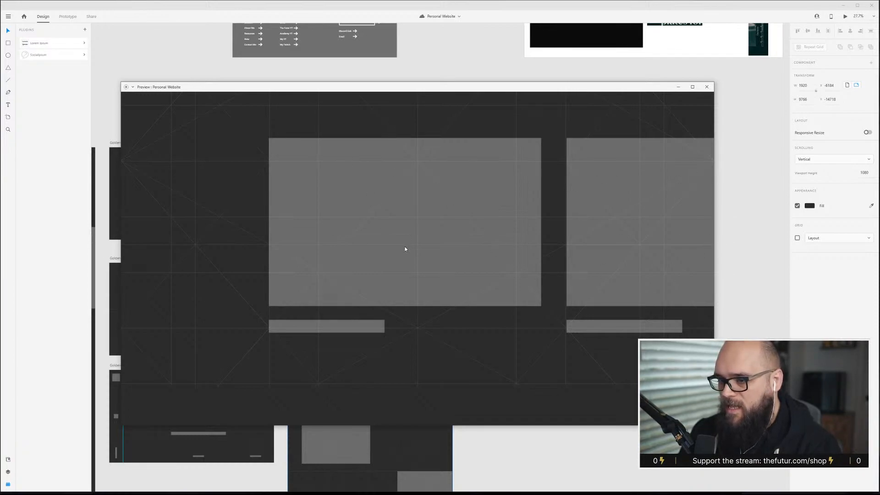
scroll(403, 246, "down", 10)
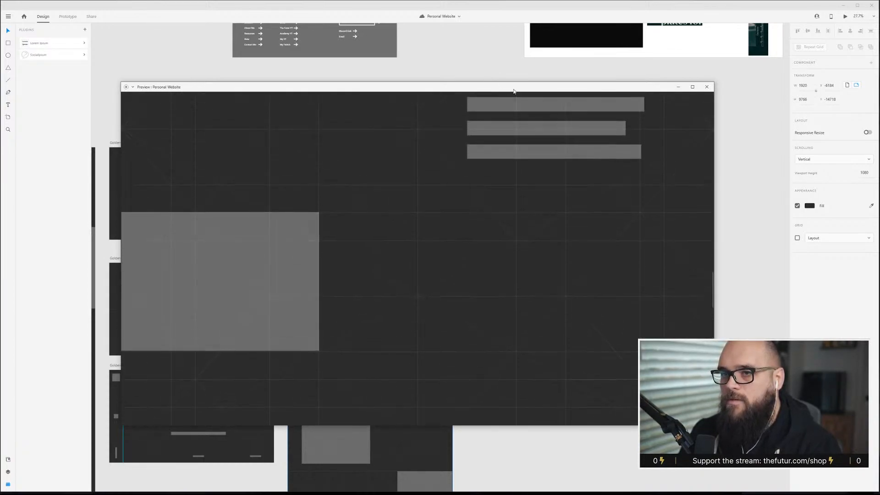
left_click(706, 87)
Delete the three-image row and its captions above the wide image row.
scroll(393, 365, "down", 10)
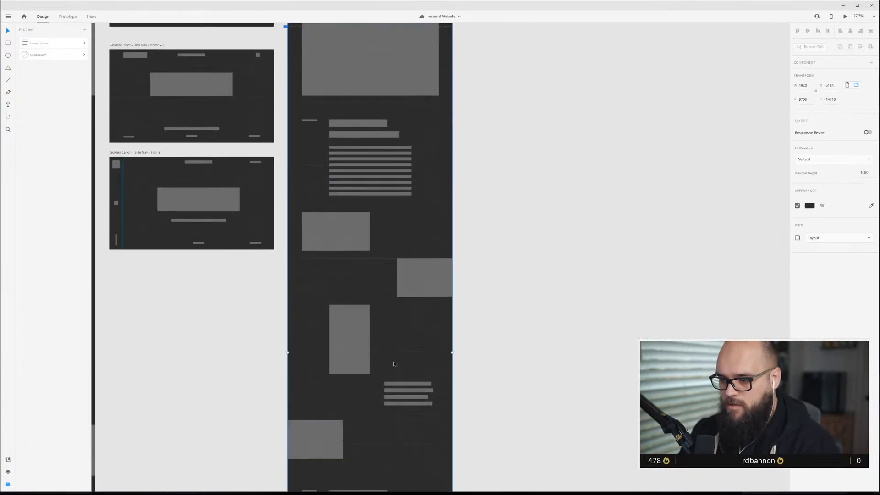
scroll(392, 364, "down", 6)
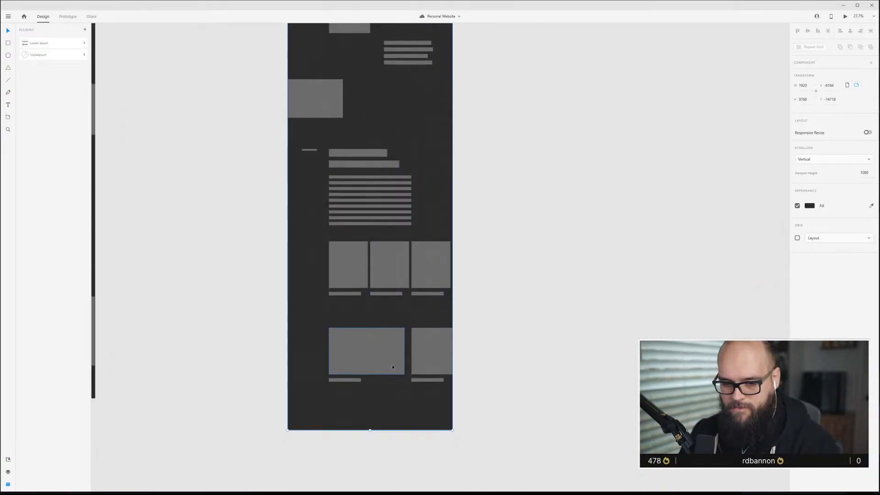
scroll(392, 364, "up", 3)
left_click_drag(548, 269, 289, 163)
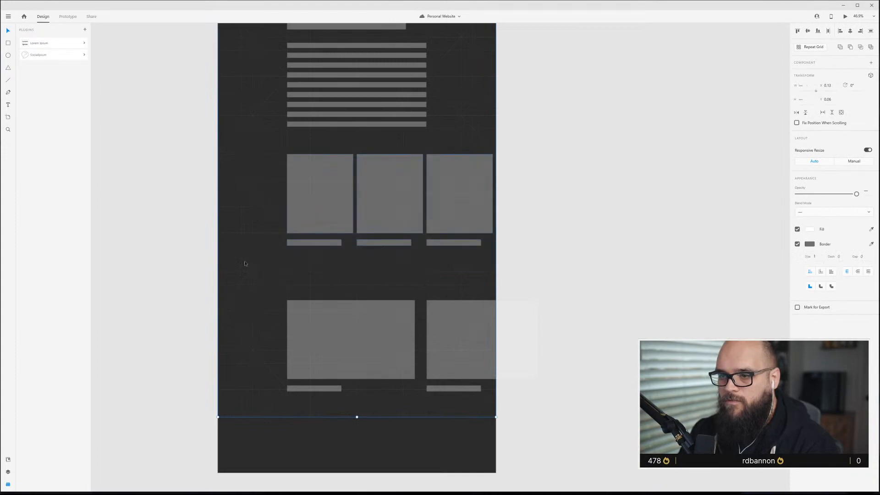
key("Delete")
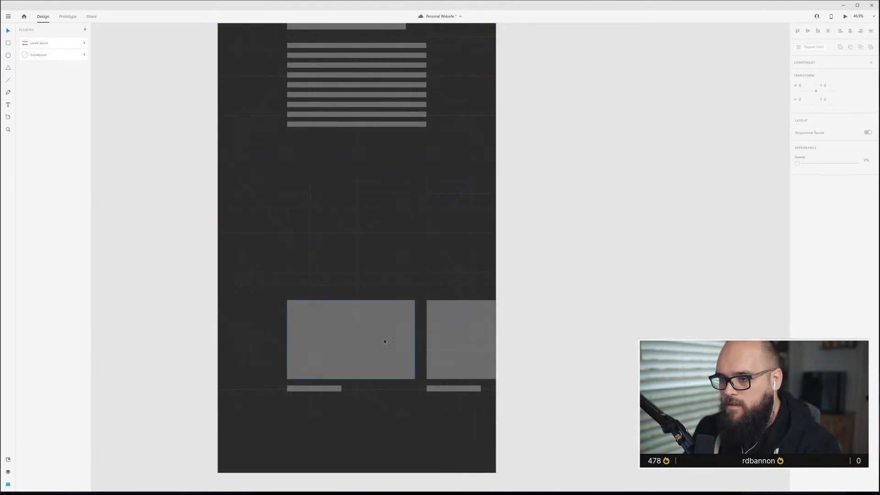
Move the wide image row up into the gap left by the deleted row.
left_click_drag(572, 408, 361, 356)
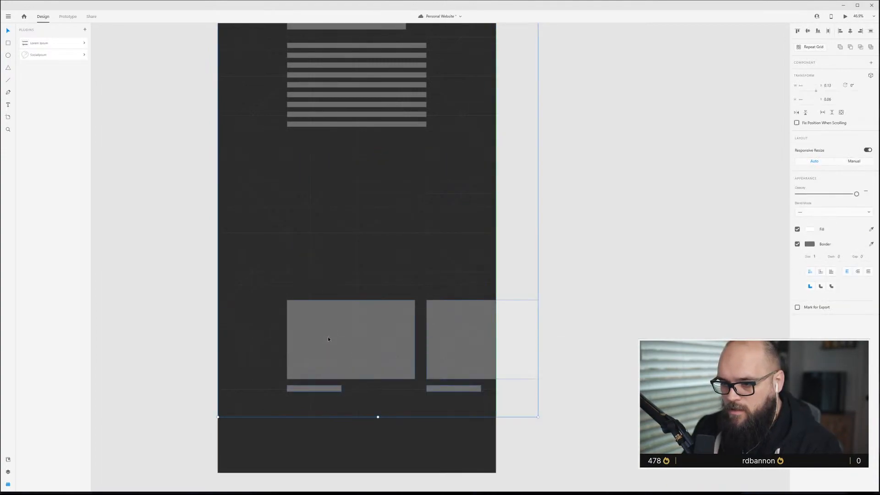
left_click(335, 326)
left_click_drag(335, 327, 336, 204)
left_click(580, 248)
Duplicate the label, heading and paragraph text block and place the copy below the wide image row.
scroll(344, 364, "down", 1)
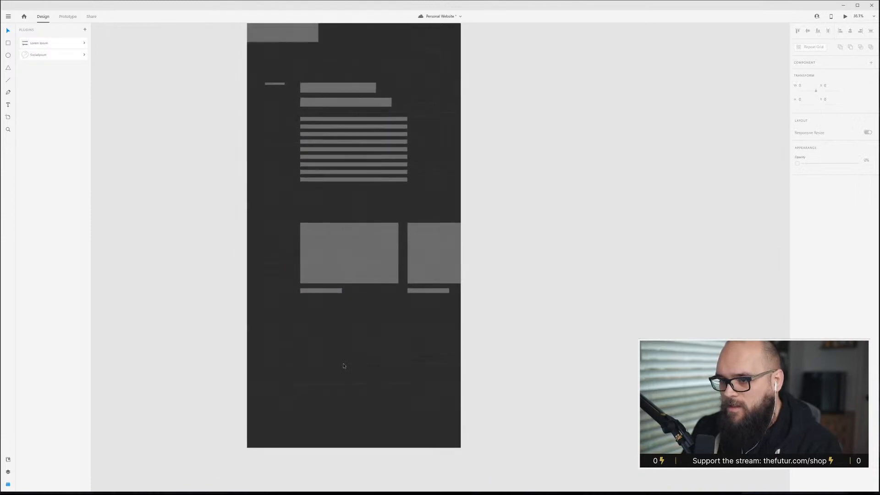
scroll(344, 364, "up", 4)
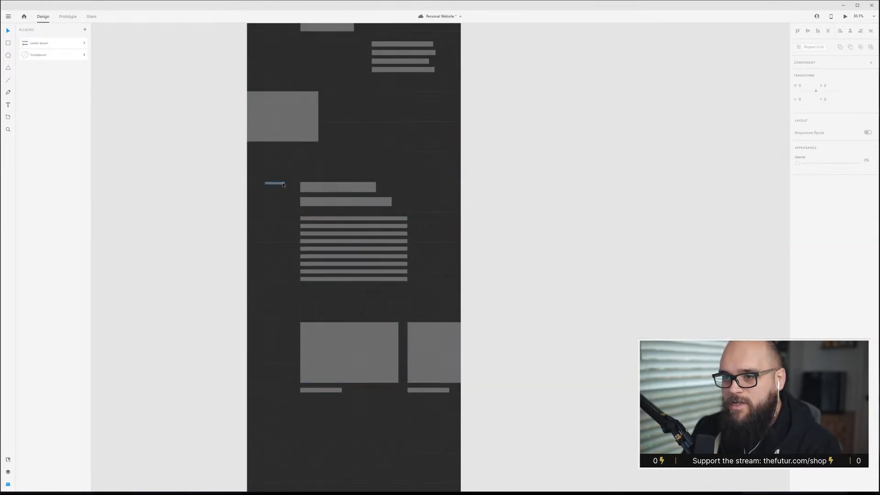
left_click(283, 184)
left_click(333, 189, "shift")
left_click(342, 202, "shift")
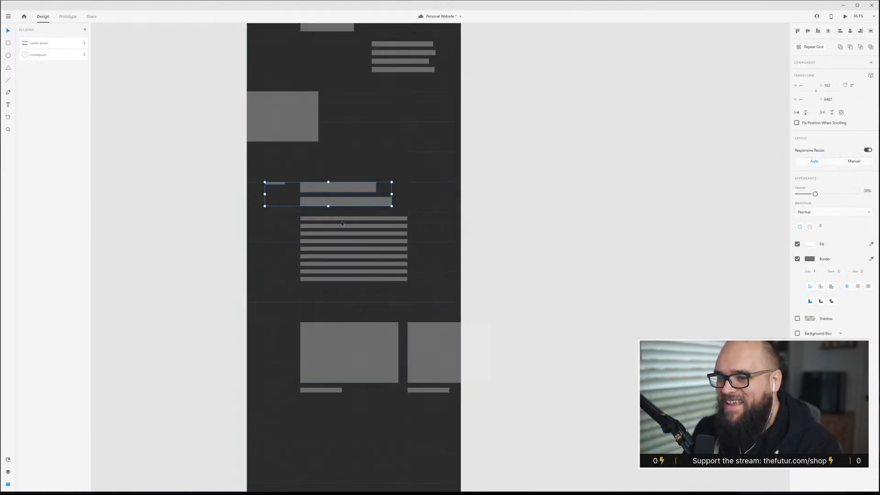
left_click(341, 224, "shift")
scroll(336, 337, "up", 3)
scroll(356, 211, "down", 1)
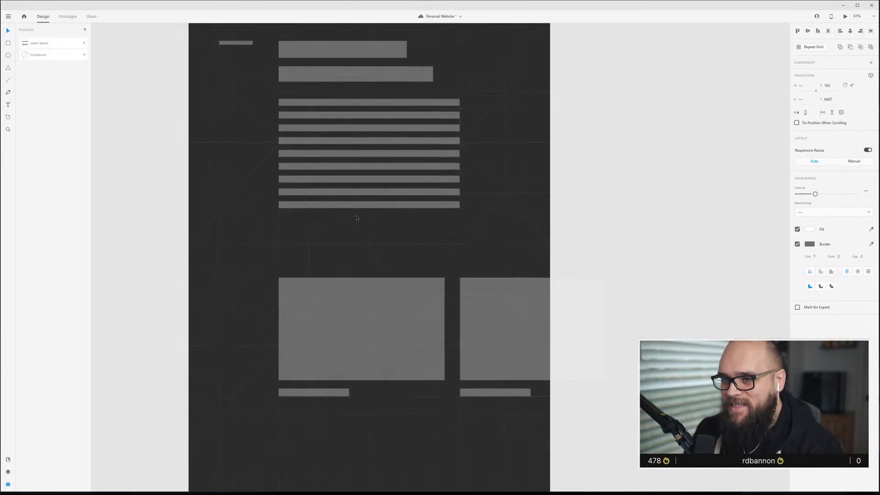
left_click_drag(398, 77, 388, 481)
scroll(372, 472, "down", 3)
left_click_drag(364, 309, 366, 347)
scroll(365, 345, "down", 1)
scroll(367, 345, "down", 2, "ctrl")
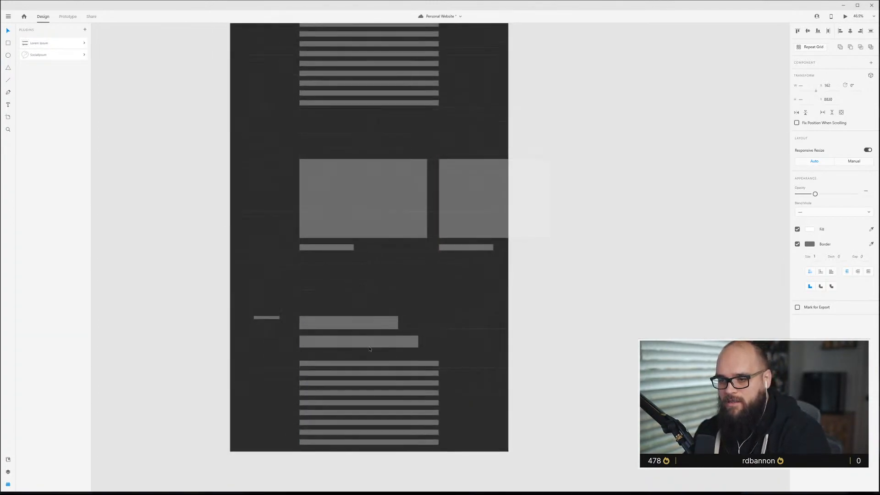
scroll(368, 345, "down", 2)
scroll(419, 353, "down", 1, "ctrl")
scroll(413, 353, "up", 2)
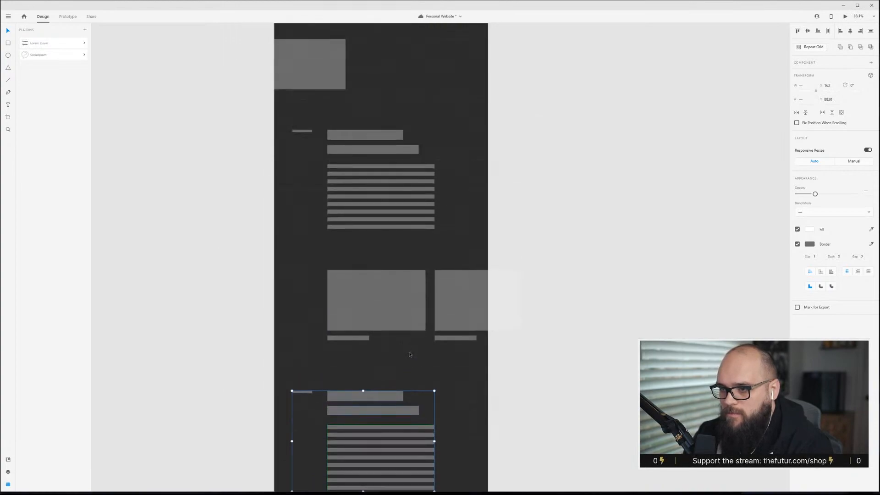
Shorten the duplicated paragraph's repeat grid of lines by about one line.
scroll(410, 355, "down", 2)
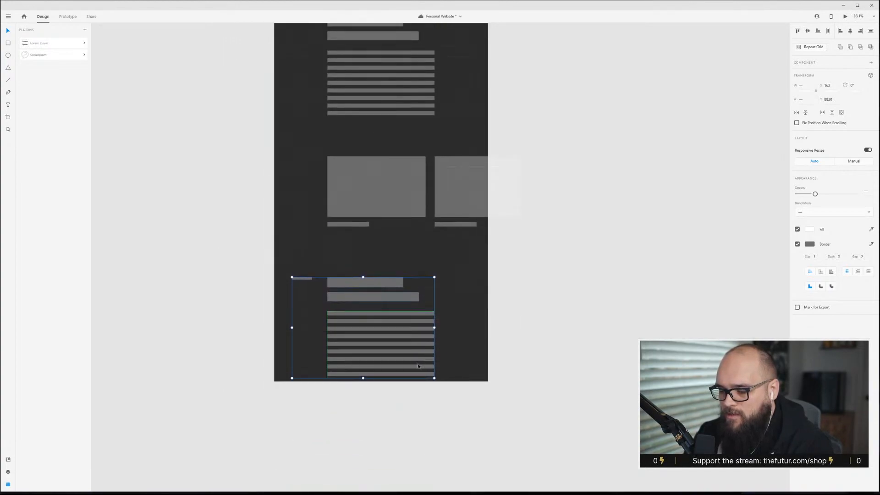
left_click(394, 406)
left_click(388, 354)
left_click_drag(381, 377, 381, 364)
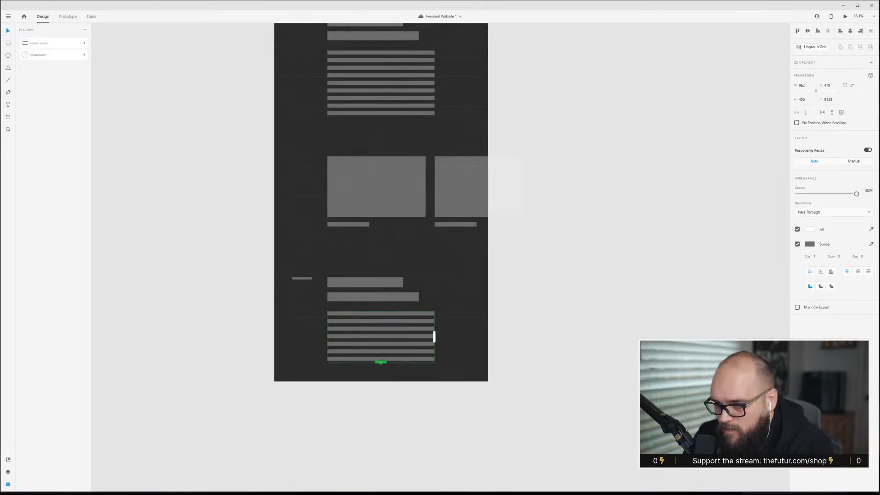
left_click(552, 394)
Review the updated Top Nav content artboard as a whole.
scroll(352, 339, "down", 1, "ctrl")
scroll(353, 340, "up", 2)
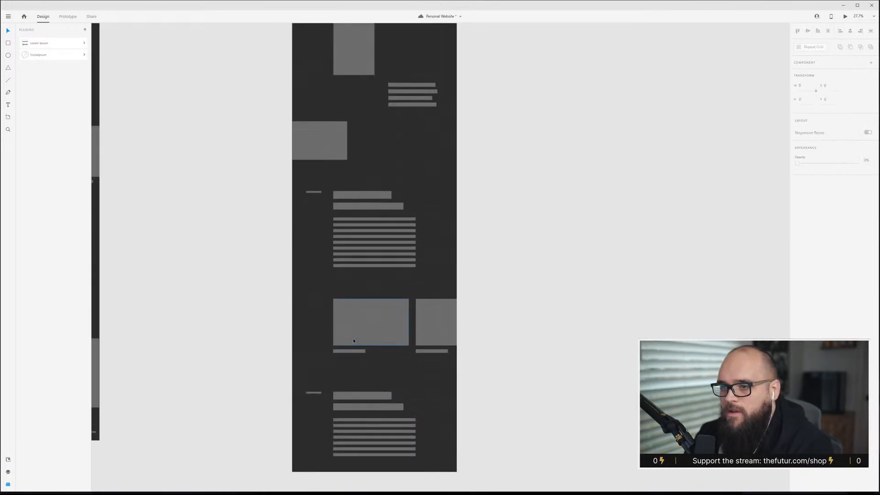
scroll(353, 341, "down", 2, "ctrl")
scroll(354, 341, "up", 1)
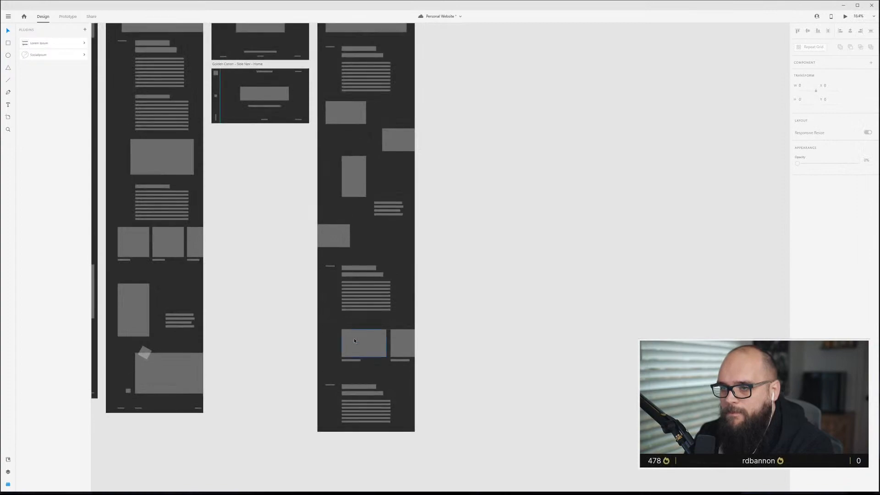
scroll(355, 341, "up", 5)
left_click(351, 90)
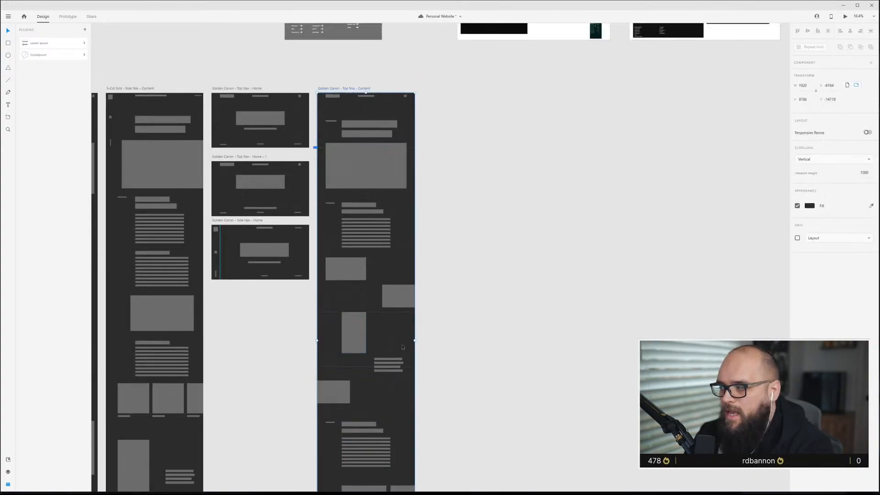
scroll(402, 347, "down", 5)
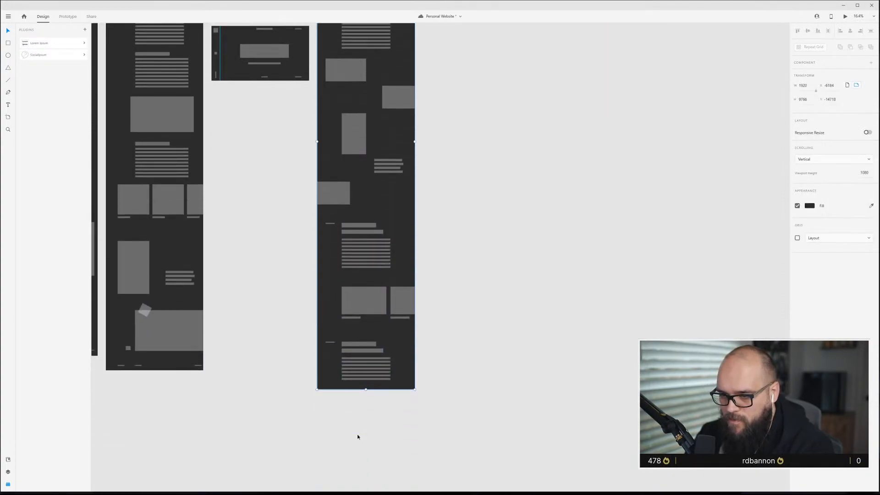
Copy the footer links from the Side Nav Home artboard and paste them at the bottom of the Top Nav content artboard.
left_click(271, 150)
scroll(275, 151, "up", 2)
left_click(298, 149)
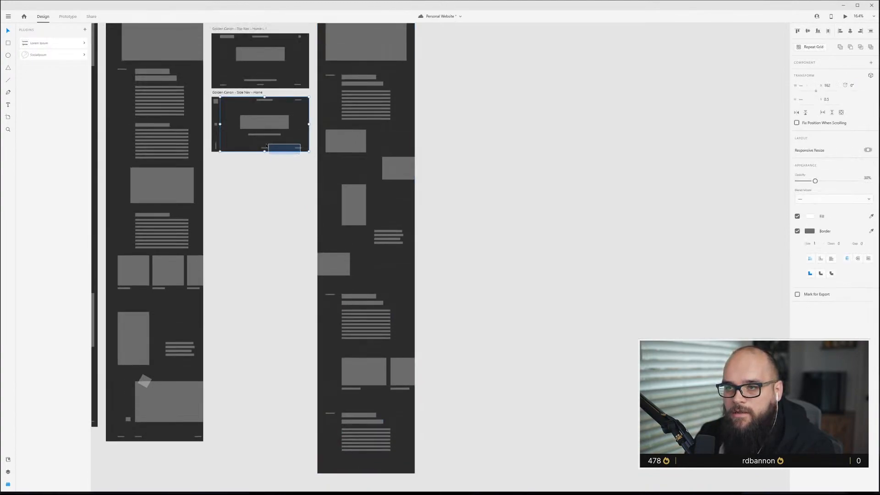
scroll(273, 147, "up", 5)
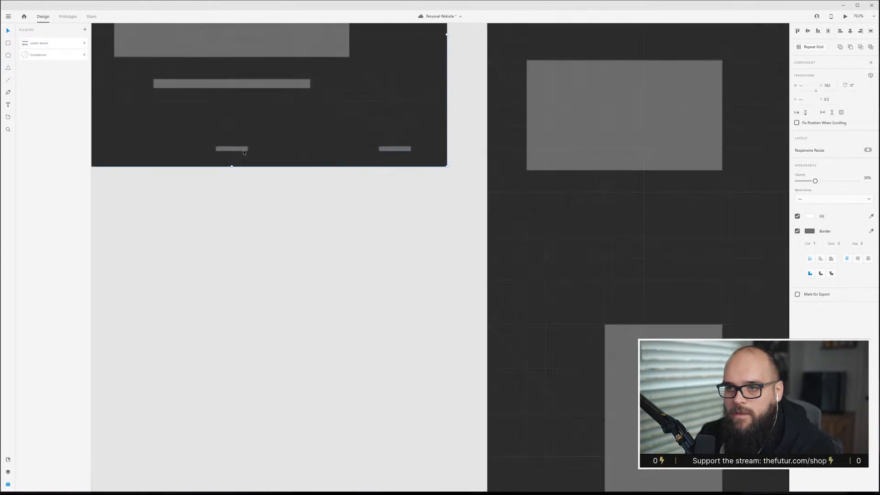
left_click(231, 149)
left_click(398, 151, "shift")
scroll(684, 304, "down", 6)
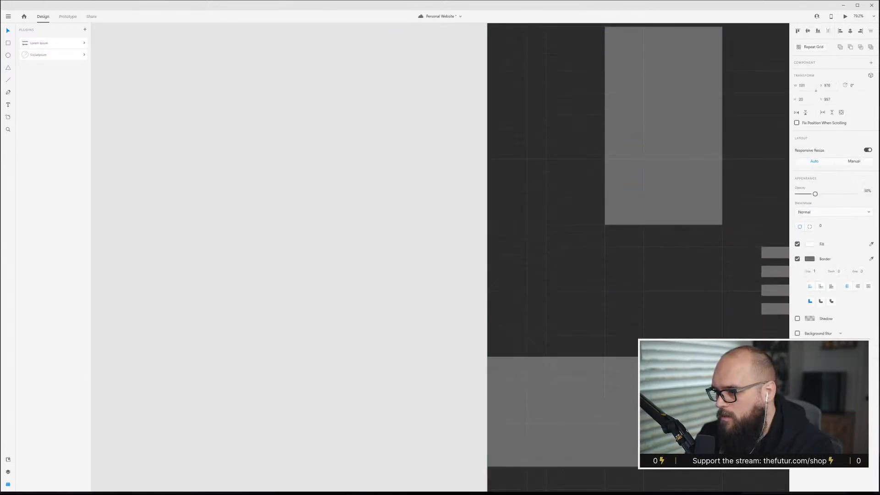
scroll(692, 353, "down", 14)
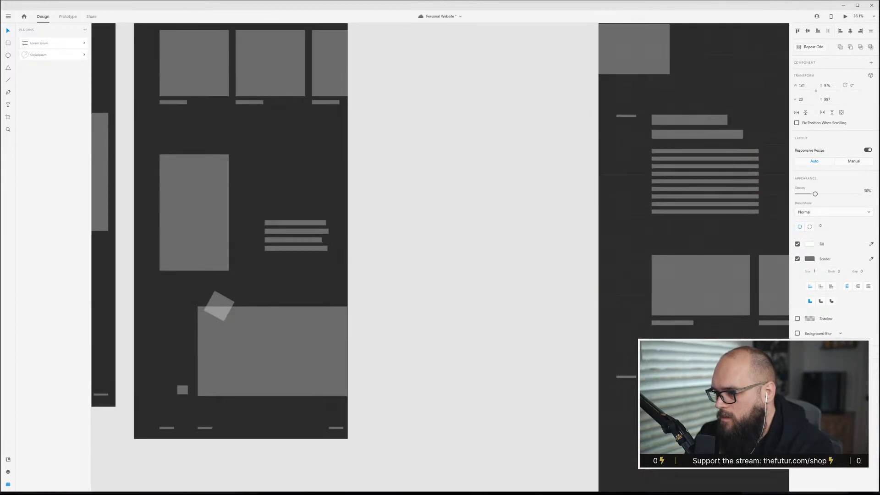
scroll(692, 353, "right", 4)
left_click(584, 371)
key("ctrl+v")
left_click_drag(560, 203, 605, 370)
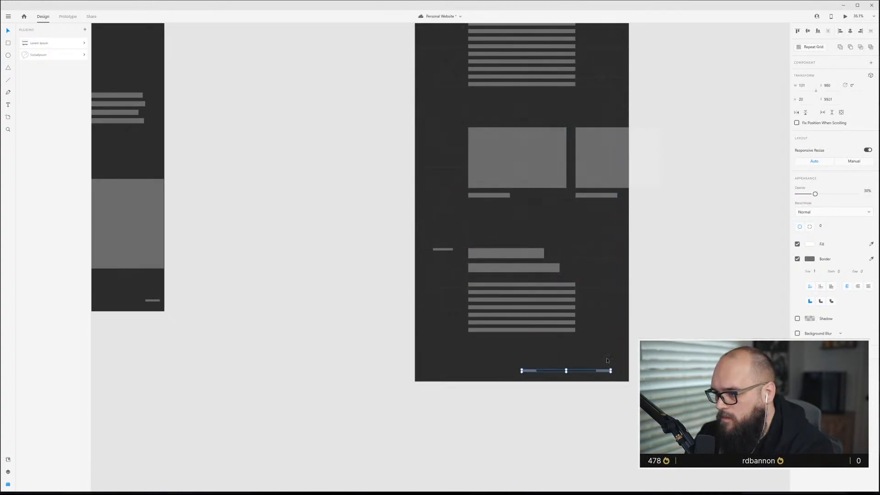
Arrange the three pasted footer links along the content artboard's bottom edge: left, centred and right.
left_click(609, 280)
left_click(534, 347)
left_click_drag(527, 310, 527, 380)
scroll(582, 385, "up", 5)
left_click(630, 346)
left_click_drag(456, 345, 444, 348)
left_click(440, 348)
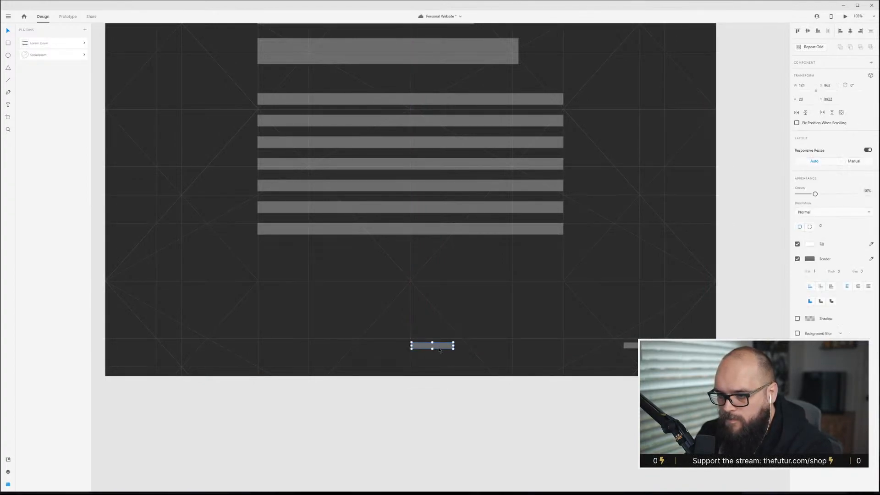
left_click_drag(442, 349, 421, 349)
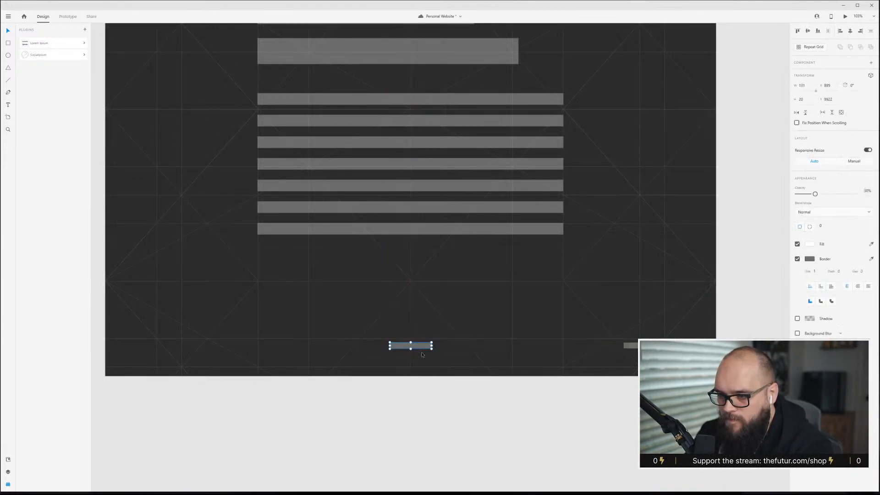
left_click(541, 403)
scroll(424, 373, "down", 2)
left_click_drag(414, 320, 189, 324)
left_click(241, 397)
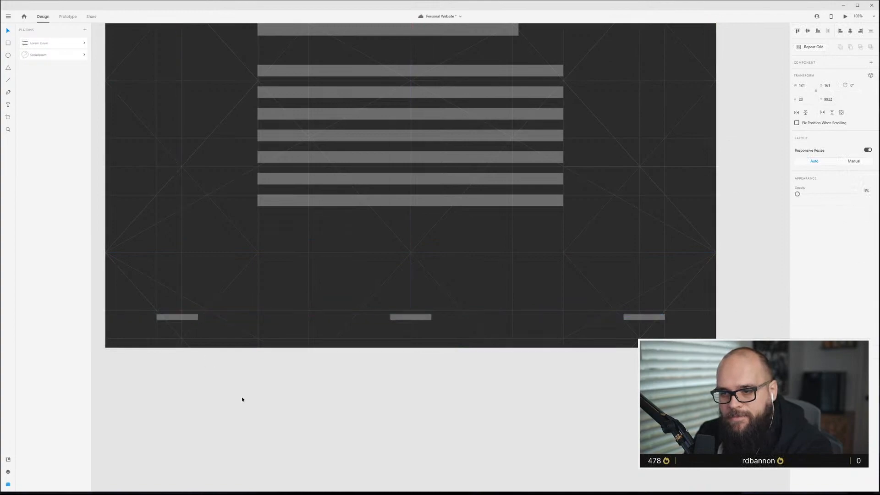
Preview the Top Nav content artboard and scroll through its layout.
scroll(579, 250, "down", 5)
scroll(580, 250, "up", 4)
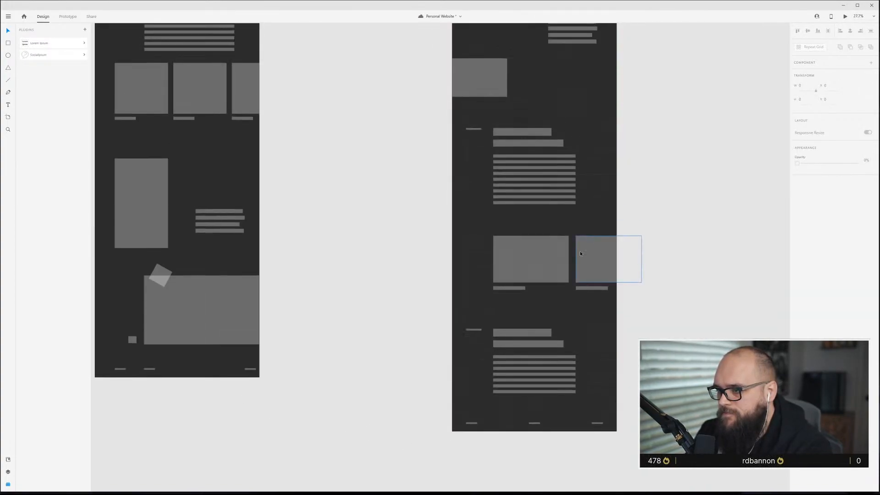
scroll(579, 251, "down", 2)
scroll(549, 310, "up", 6)
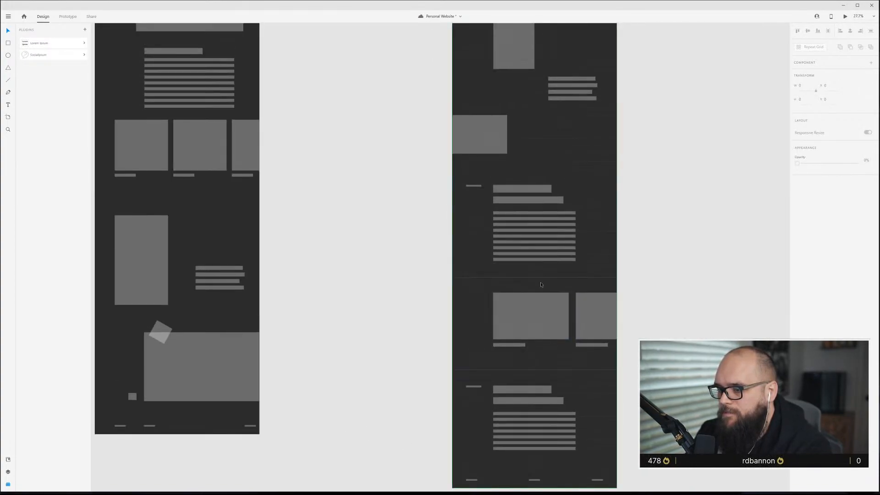
scroll(549, 310, "up", 8)
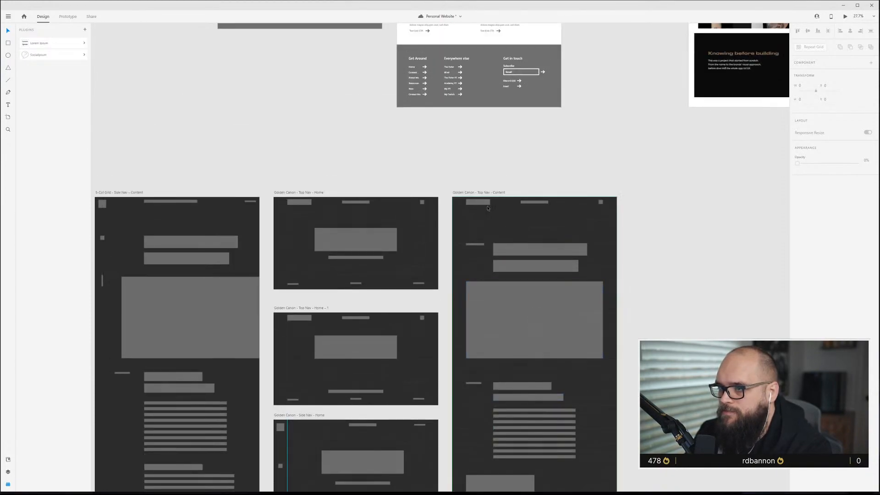
left_click(489, 193)
key("ctrl+Return")
scroll(384, 270, "down", 5)
scroll(383, 268, "down", 6)
scroll(380, 272, "down", 8)
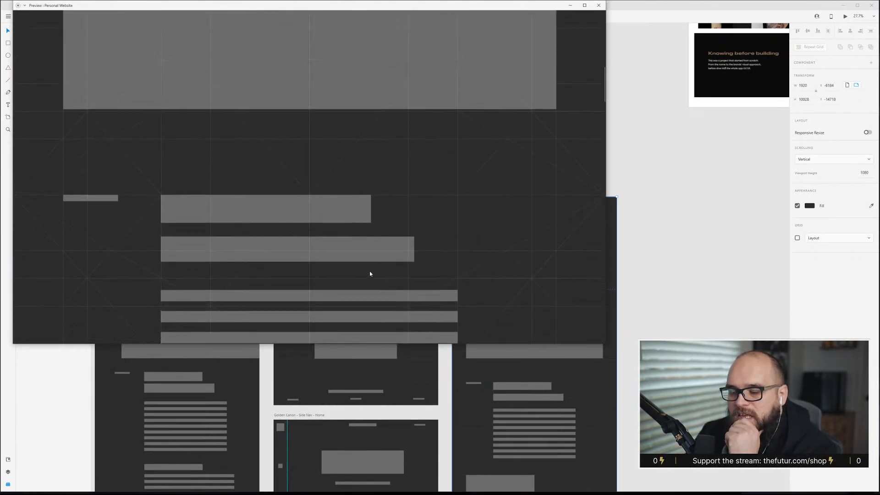
scroll(370, 273, "down", 4)
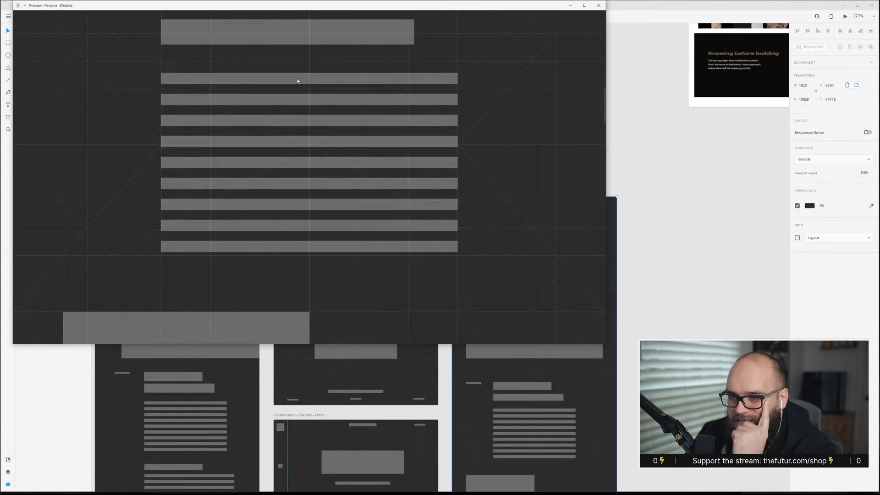
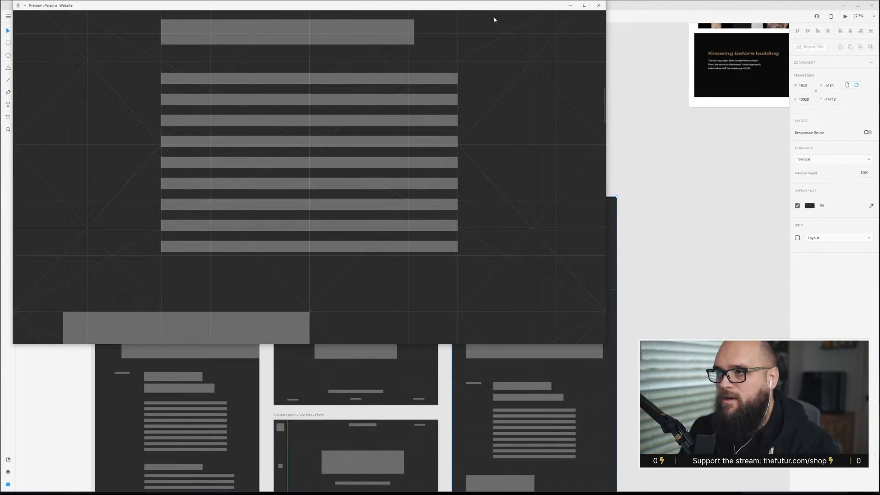
Scroll through the Top Nav content artboard in the preview window, then close the preview.
left_click_drag(490, 6, 499, 21)
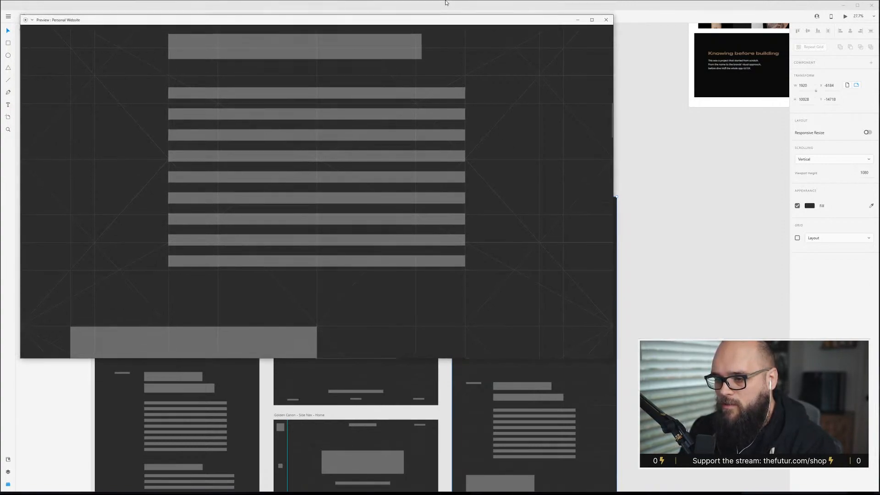
scroll(285, 215, "down", 15)
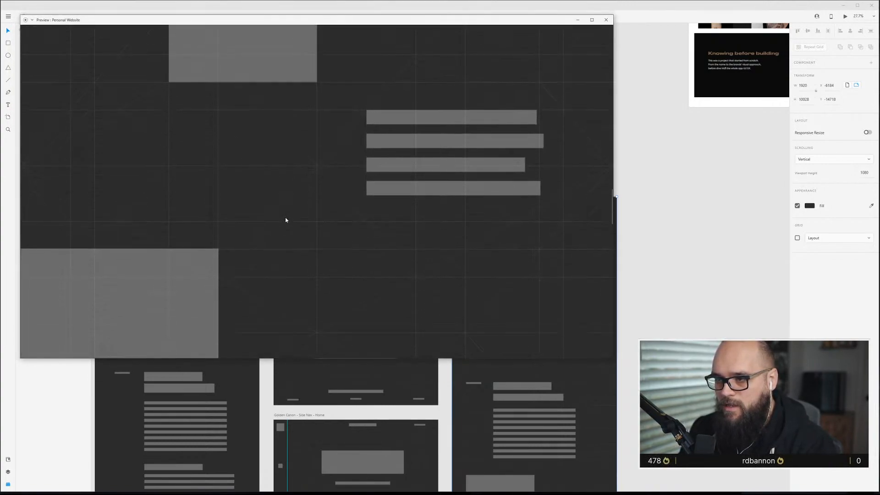
scroll(285, 219, "down", 10)
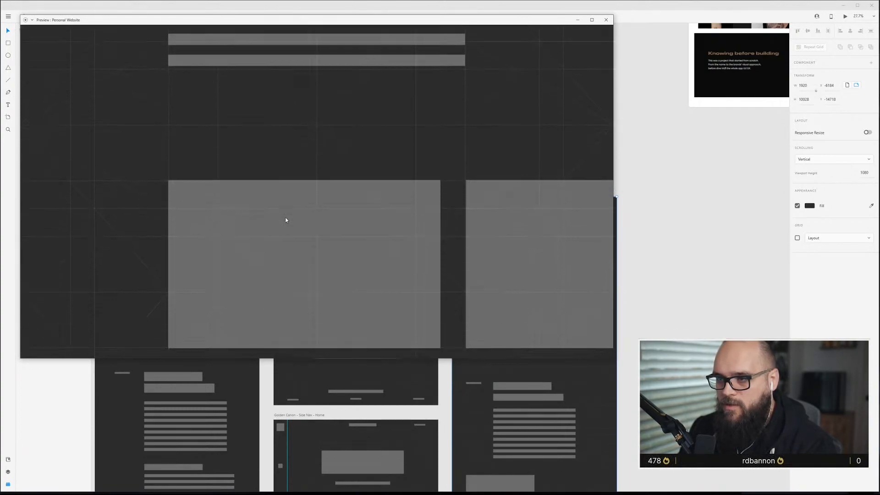
scroll(285, 220, "down", 10)
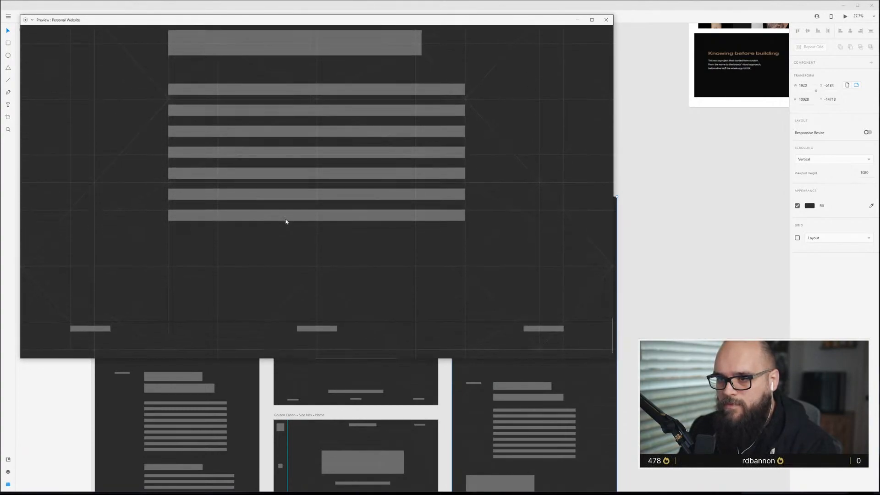
scroll(286, 221, "up", 15)
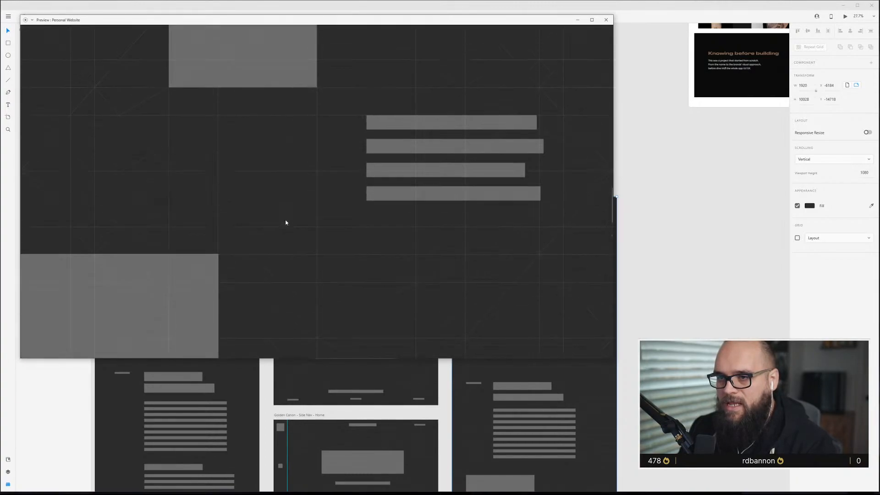
scroll(286, 222, "up", 15)
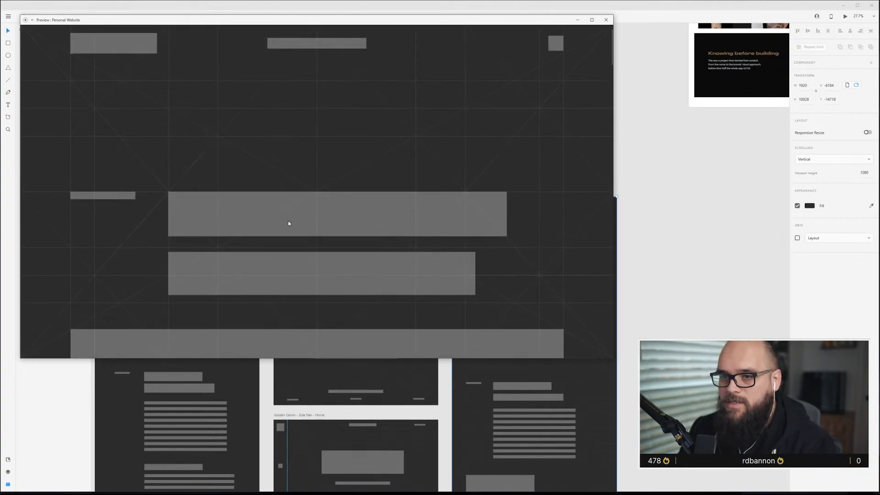
left_click(605, 20)
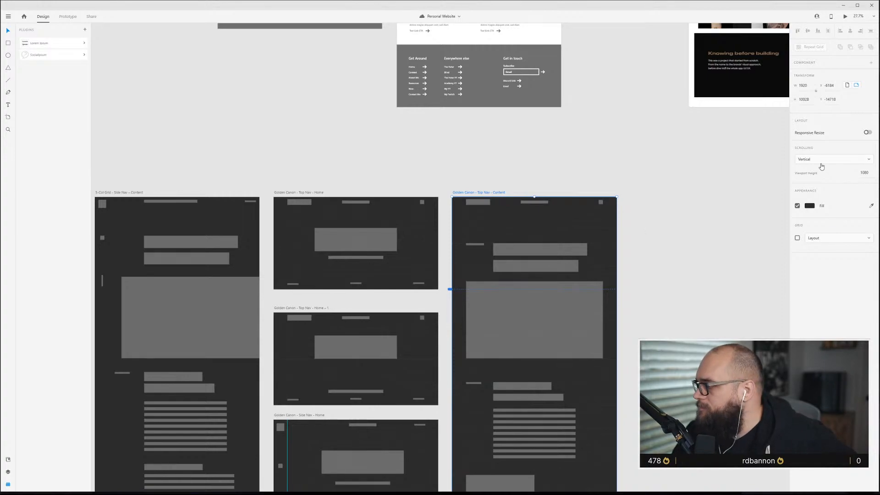
key("alt+Tab")
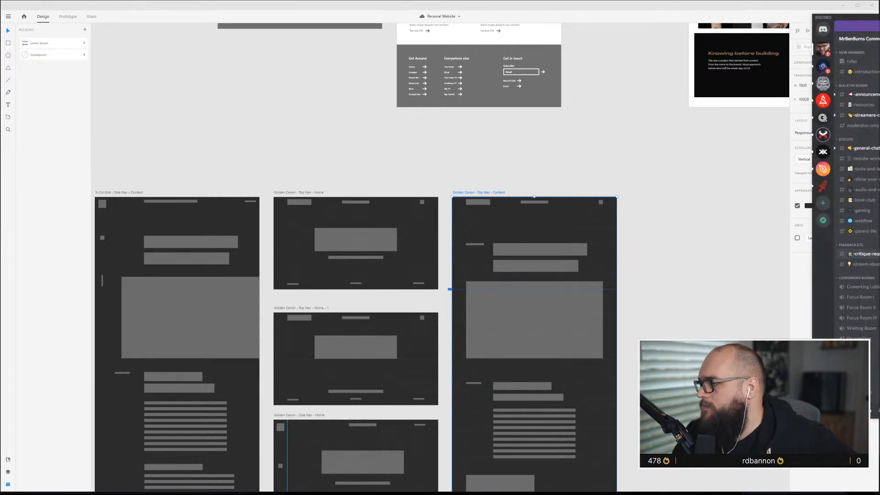
left_click_drag(816, 13, 879, 4)
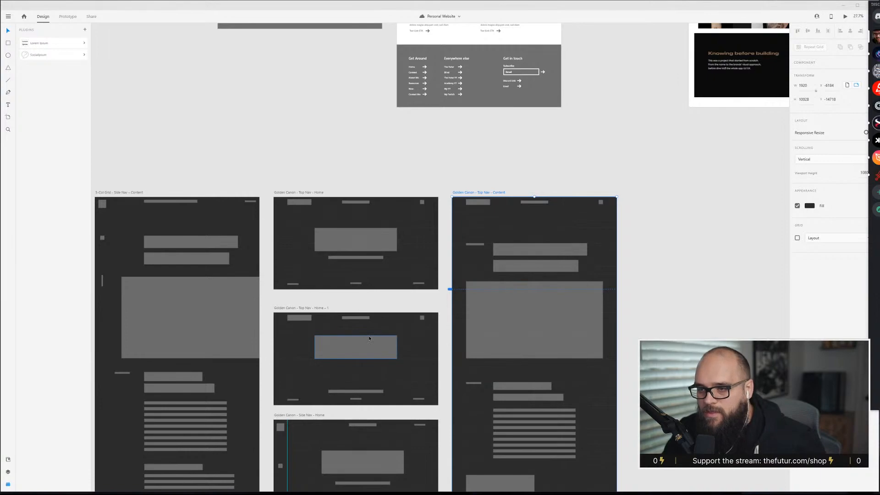
scroll(361, 310, "left", 5)
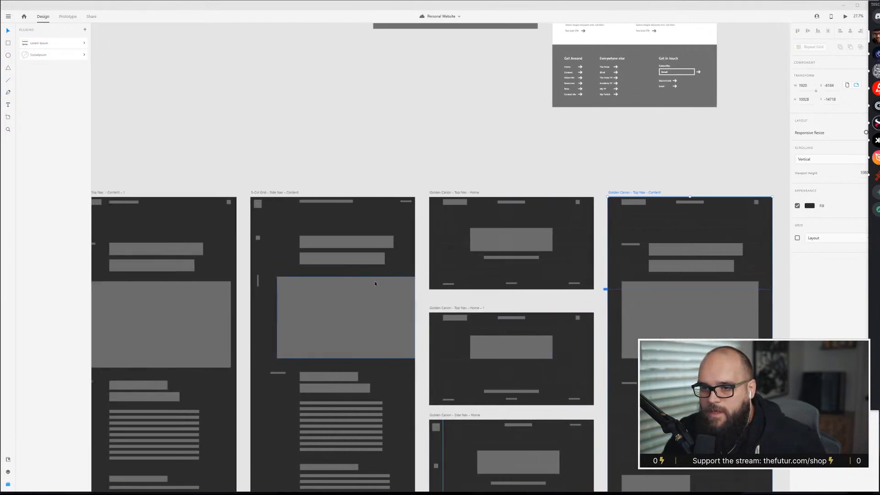
scroll(375, 282, "down", 1)
scroll(375, 283, "down", 3)
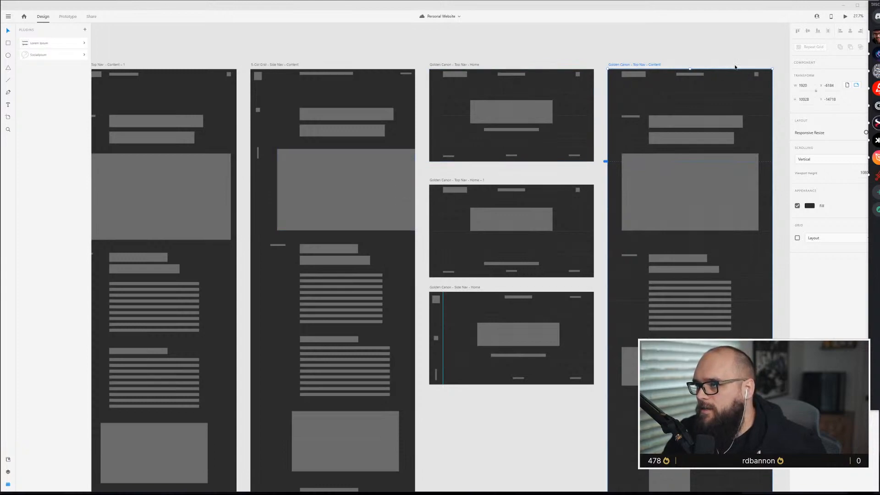
scroll(531, 79, "right", 4)
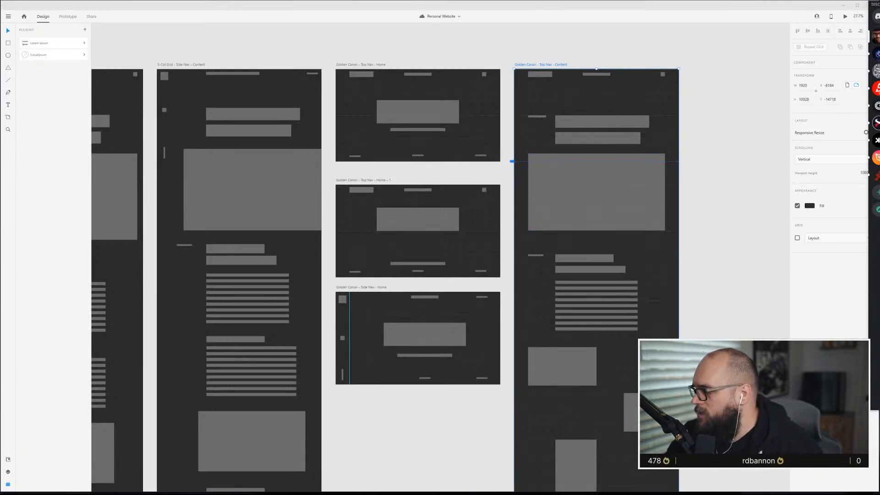
Switch to Discord, join the StreamChat voice channel and open the critique-requests channel.
left_click_drag(879, 4, 500, 39)
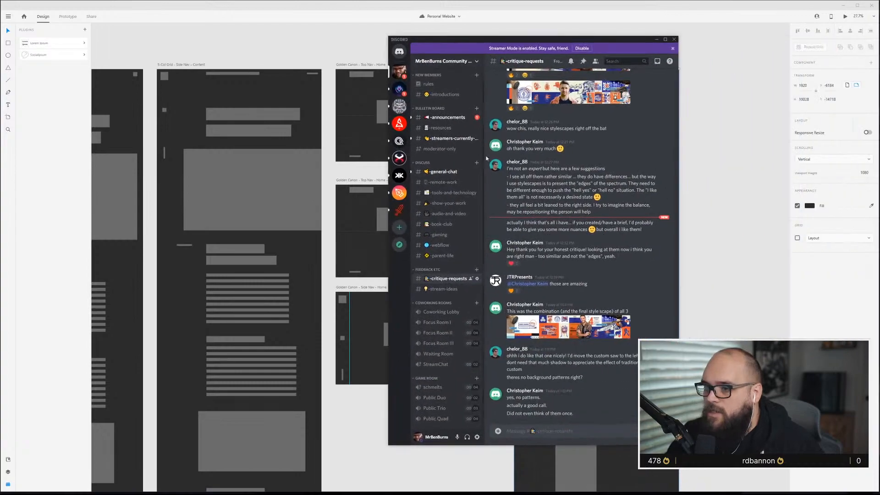
left_click(446, 366)
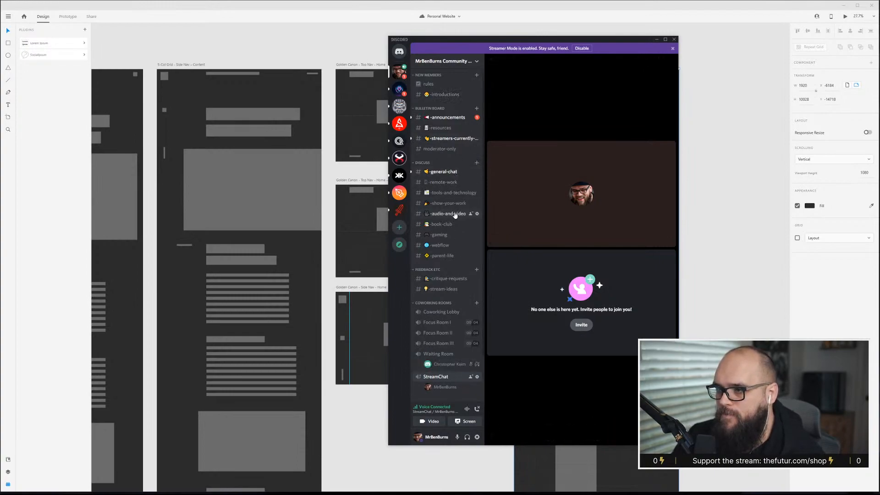
left_click(451, 279)
Mute the general-chat channel for 15 minutes.
right_click(453, 173)
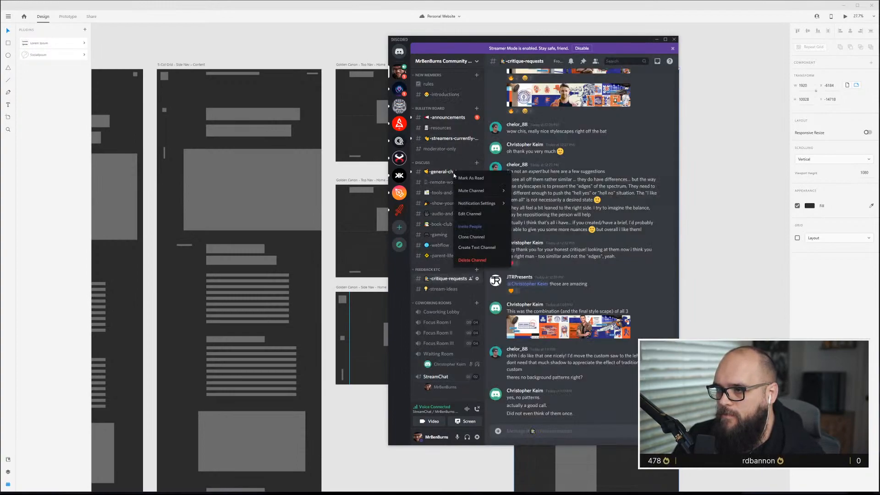
mouse_move(492, 196)
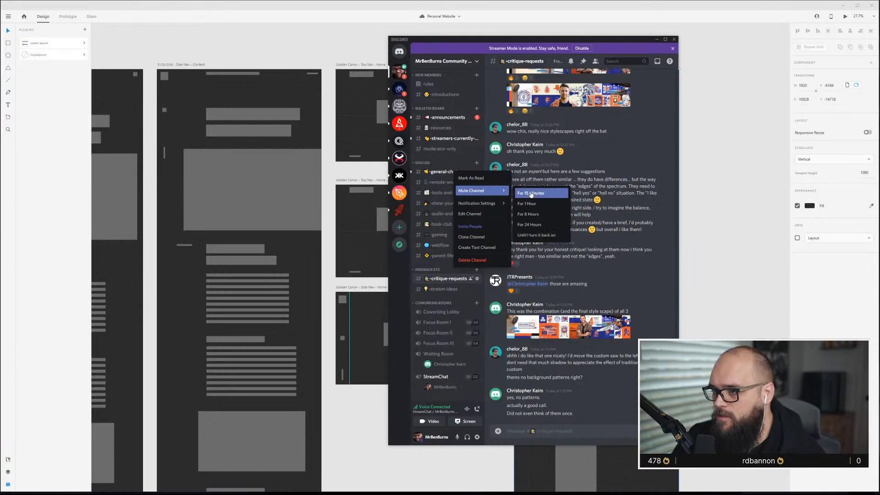
left_click(530, 193)
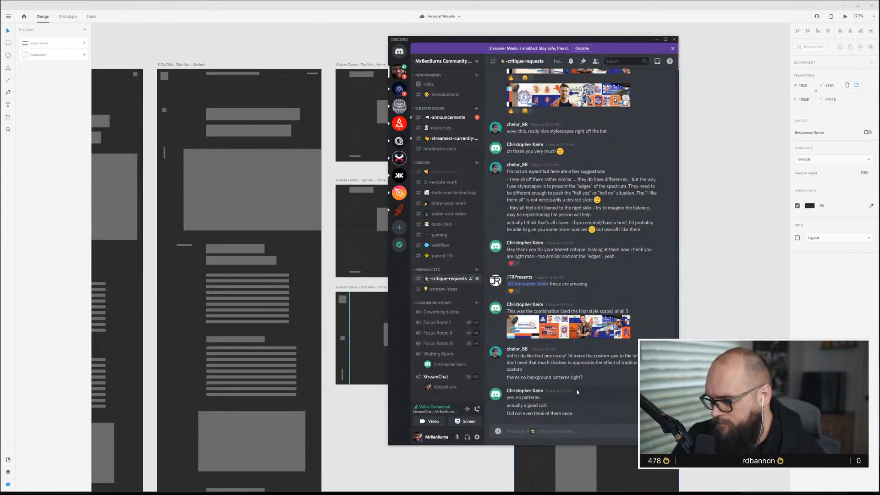
Scroll up through the critique-requests messages to the posted stylescapes and move the window aside.
scroll(570, 334, "up", 3)
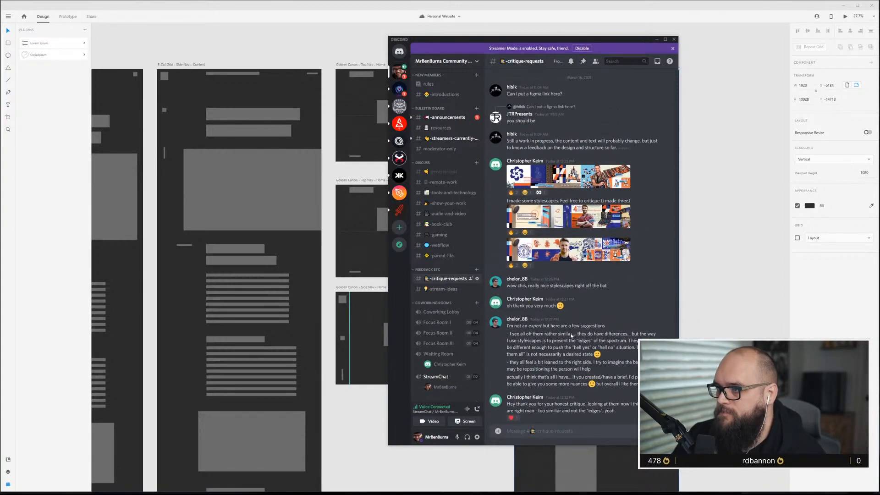
scroll(571, 333, "up", 2)
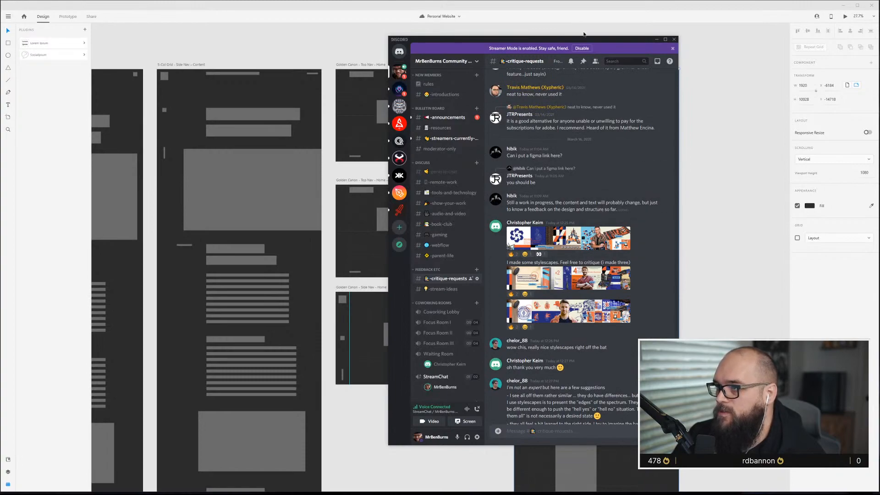
left_click_drag(587, 38, 879, 37)
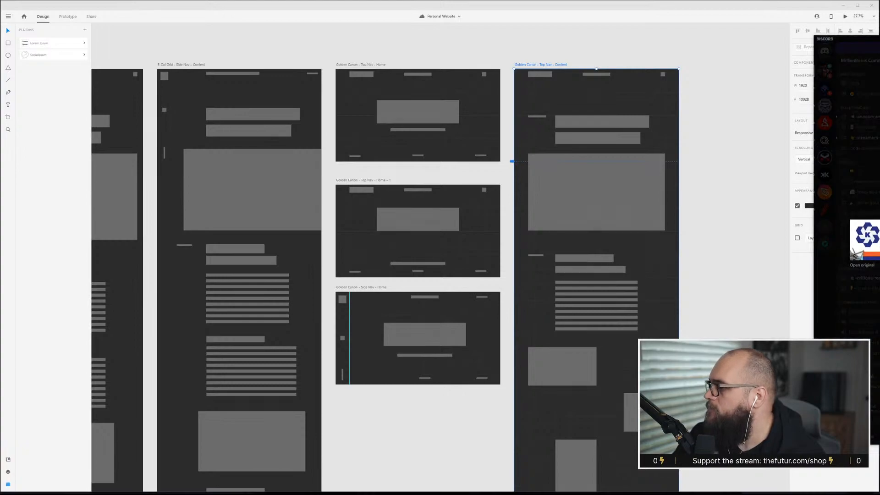
Open the original images of each posted stylescape in browser tabs.
left_click(862, 264)
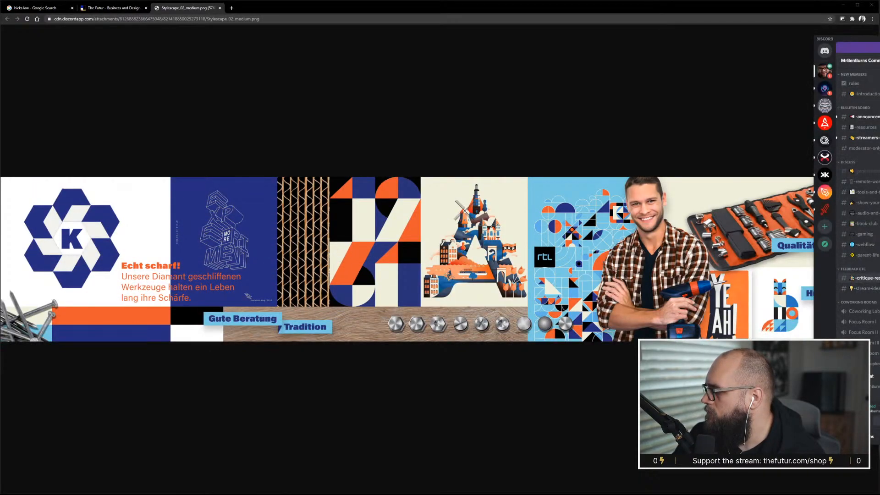
left_click(862, 265)
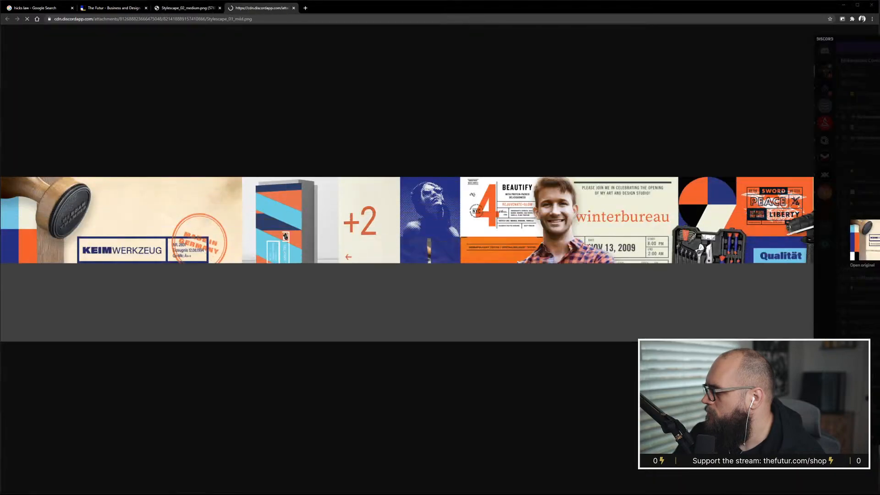
left_click(869, 266)
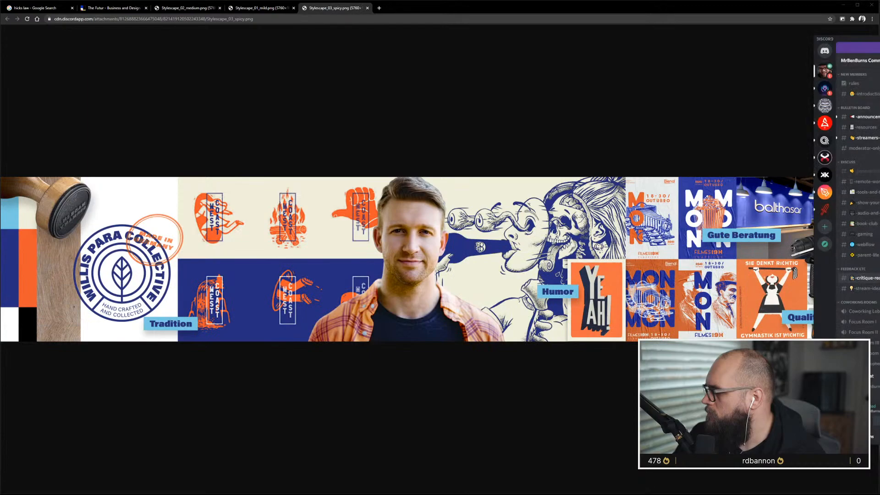
left_click(865, 266)
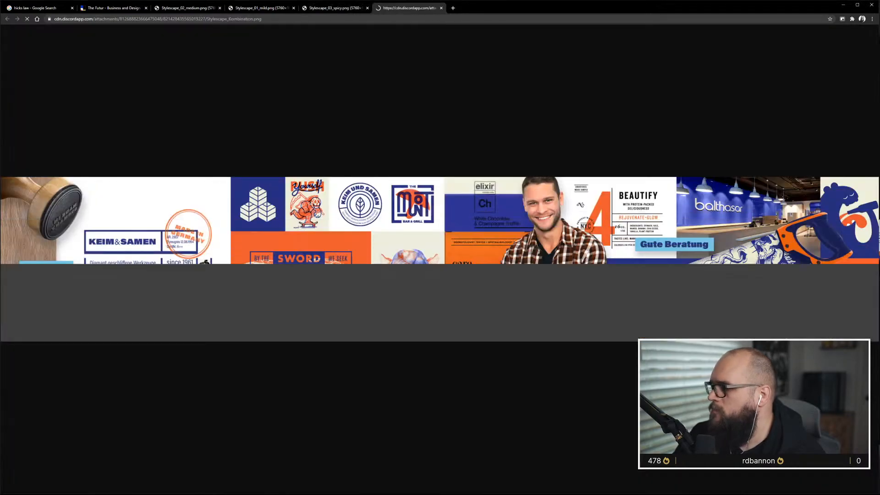
left_click(878, 183)
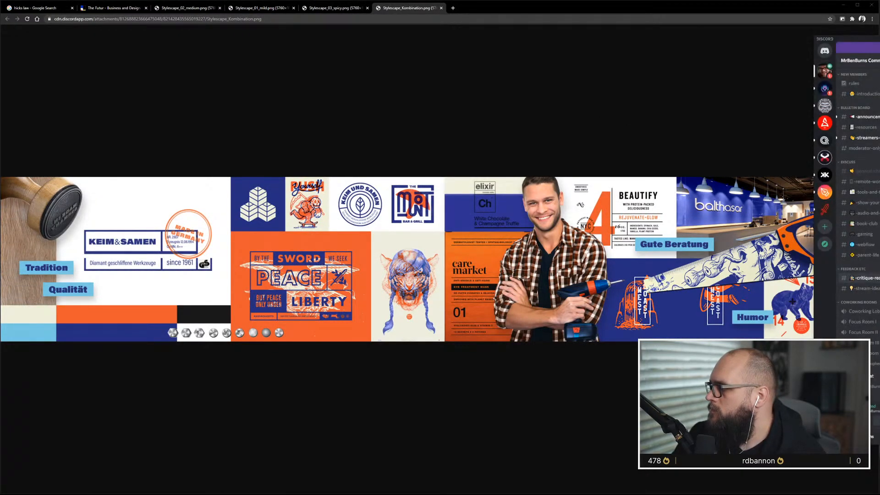
left_click_drag(848, 39, 879, 38)
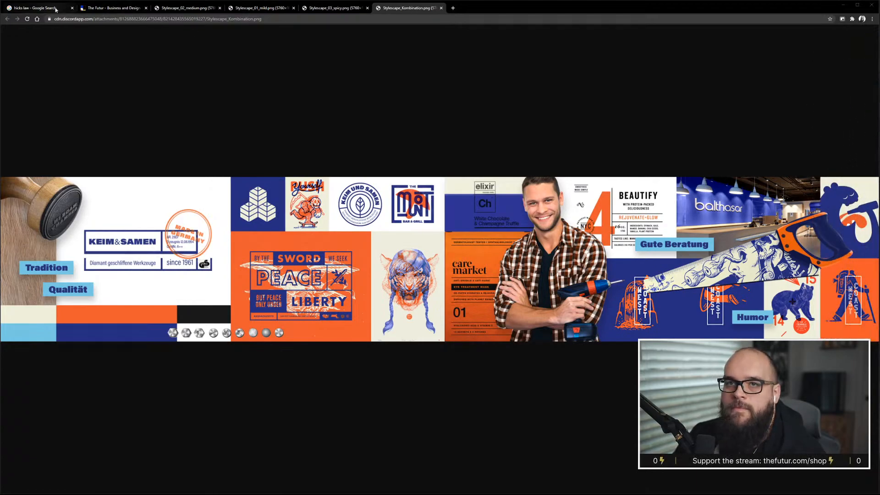
Move the Stylescape_01_mild tab in front of the Stylescape_02_medium tab.
left_click(185, 8)
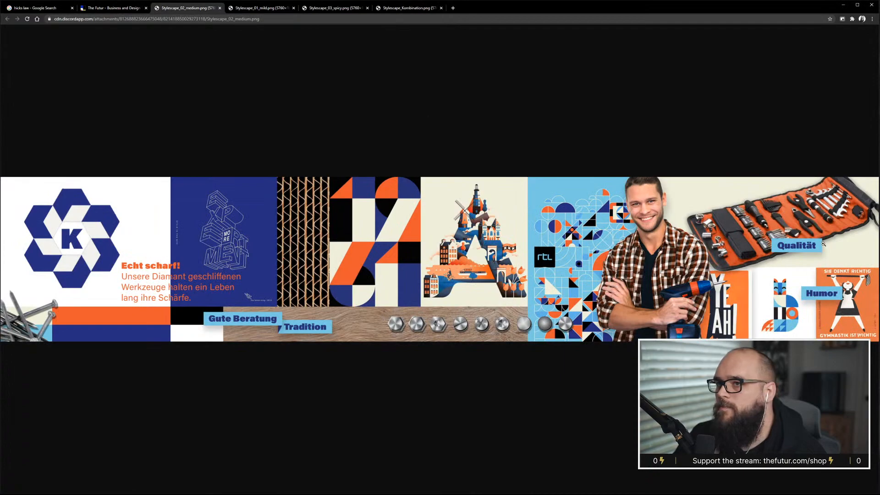
left_click_drag(261, 7, 193, 2)
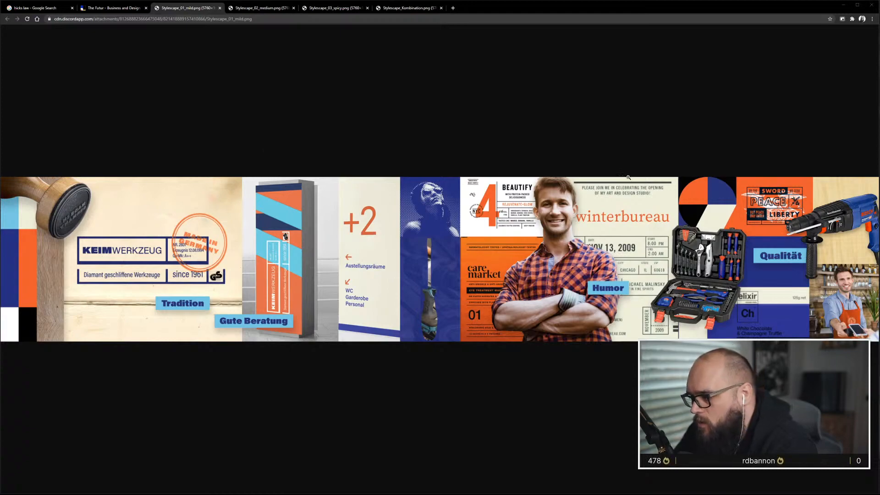
Compare the mild, medium, spicy and Kombination stylescape images by switching between their tabs.
left_click(271, 9)
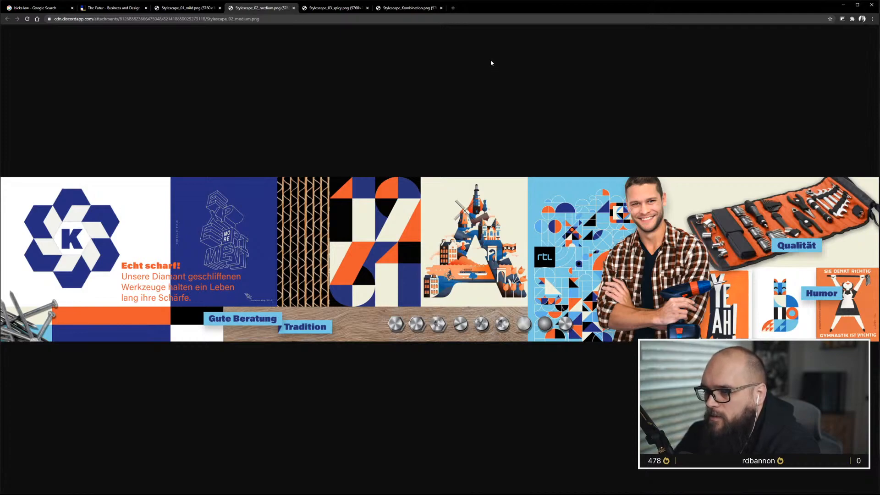
left_click(180, 9)
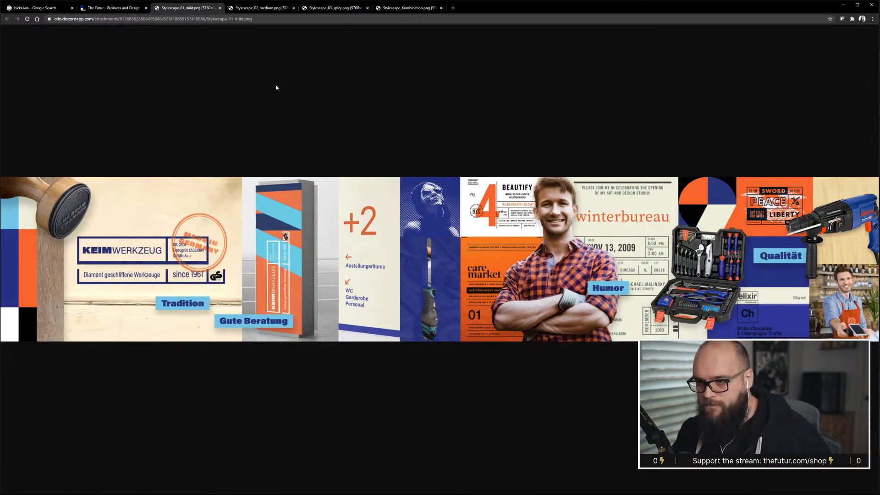
left_click(252, 8)
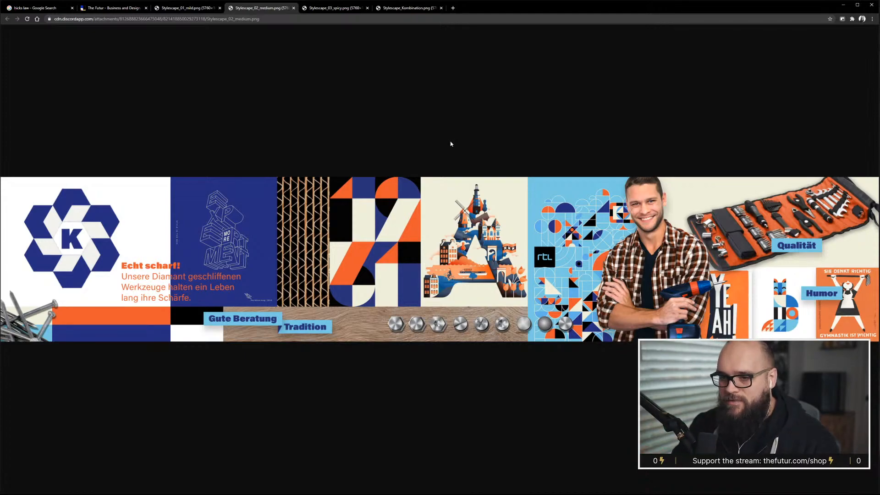
left_click(188, 7)
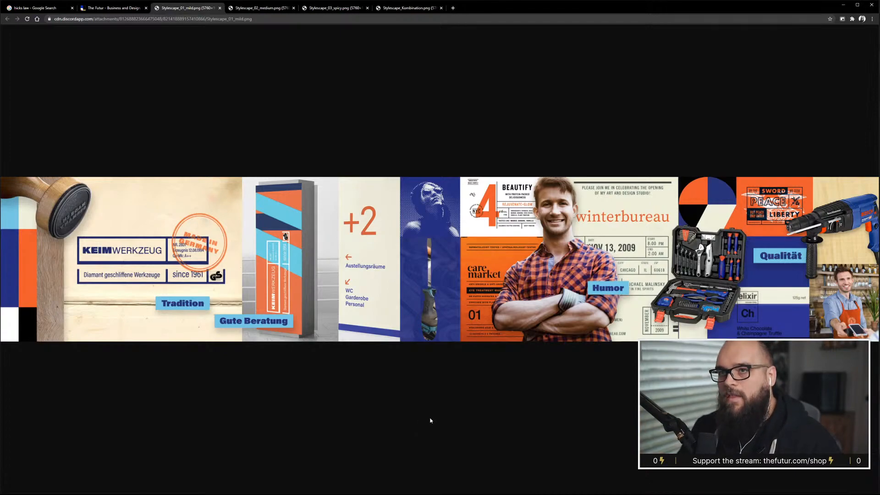
left_click(257, 9)
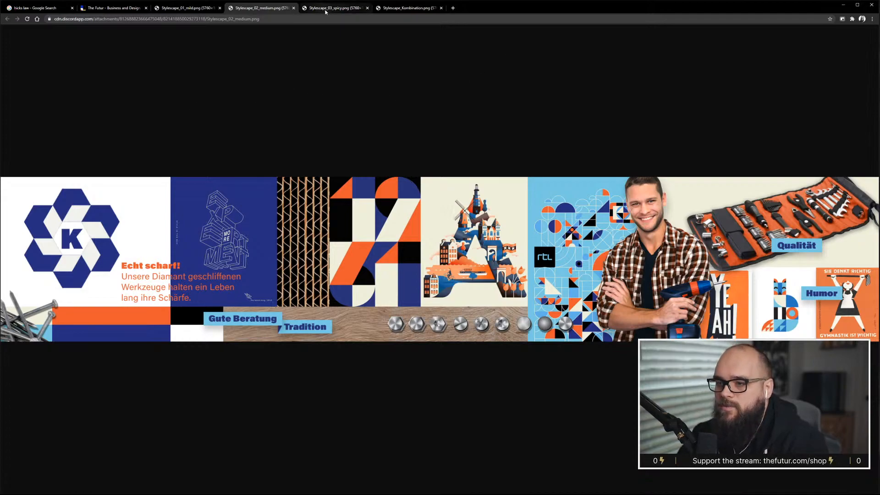
left_click(326, 9)
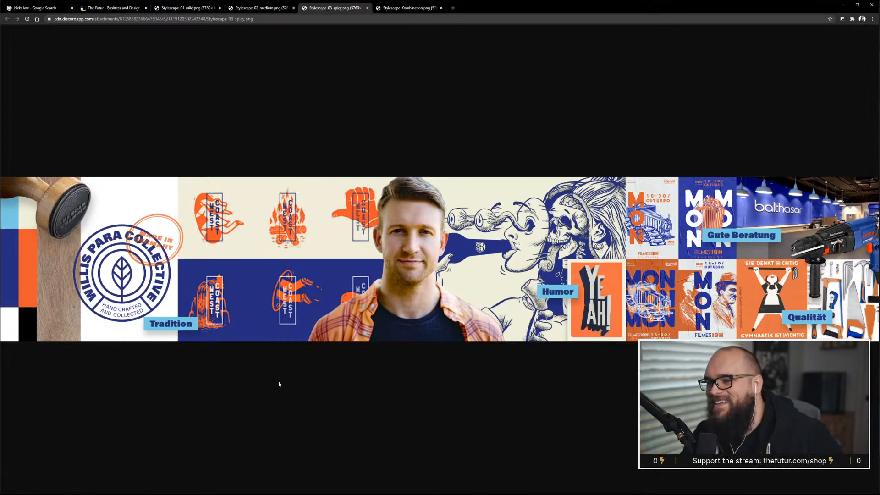
left_click(413, 10)
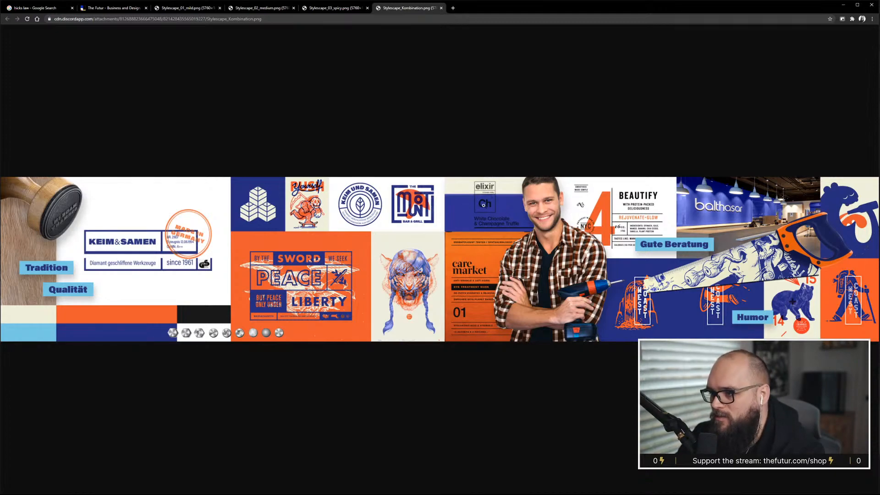
Review the mild and Kombination stylescapes once more, then close all four stylescape image tabs.
left_click(184, 8)
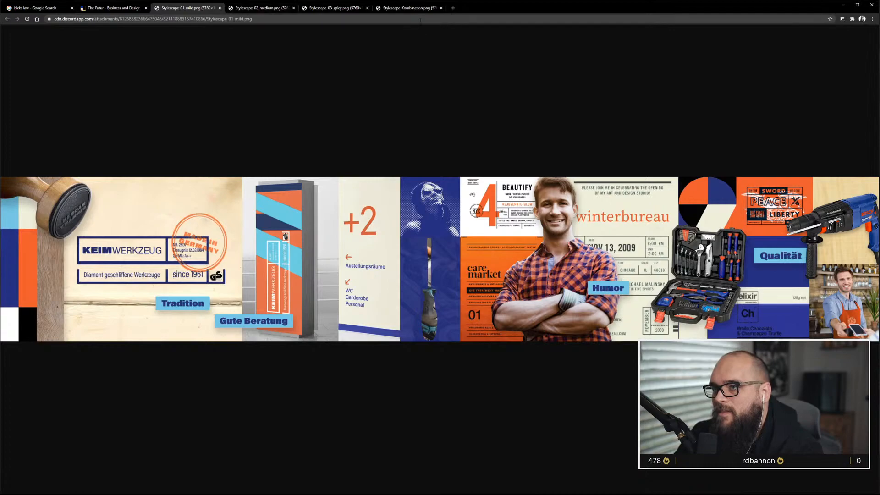
left_click(410, 8)
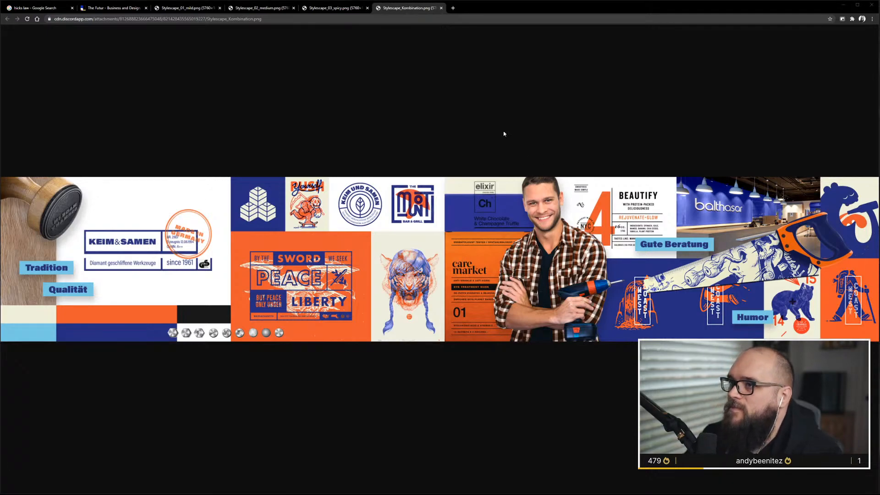
left_click(441, 7)
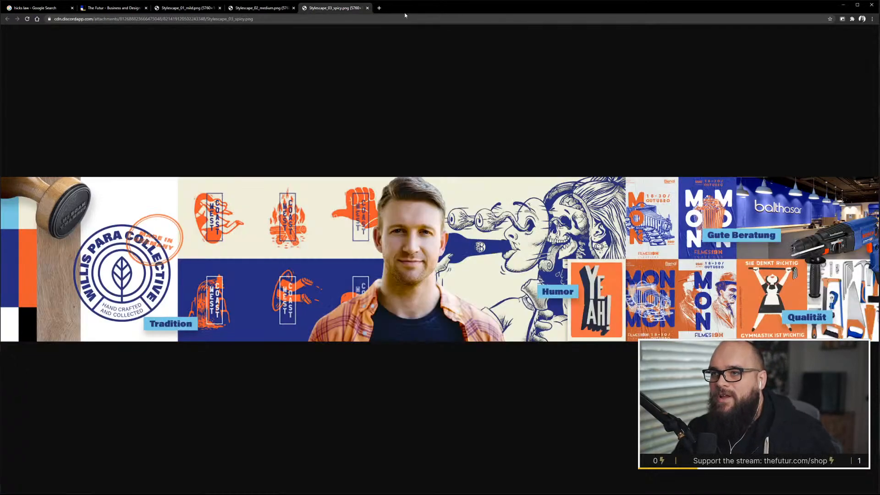
left_click(367, 8)
left_click(294, 8)
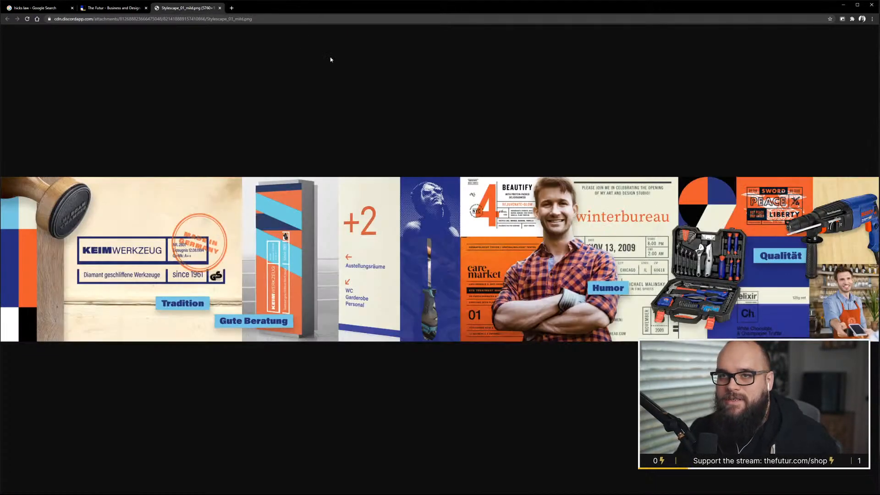
left_click(220, 7)
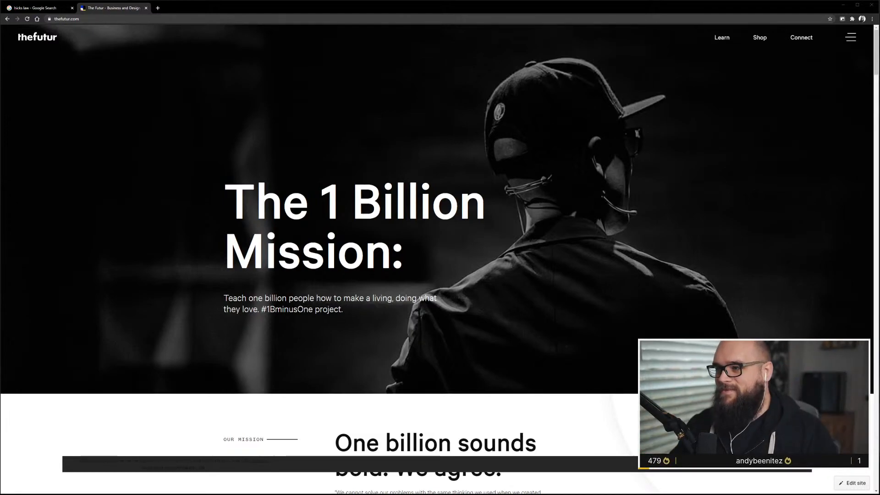
Return to the Personal Website design file and examine the Golden Canon and 5-Col Grid wireframe artboards.
left_click(842, 5)
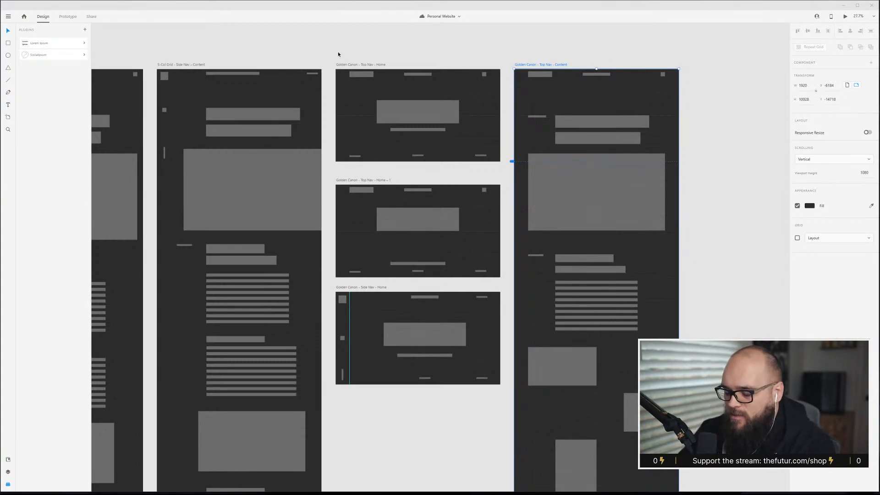
scroll(331, 90, "down", 2)
scroll(331, 90, "down", 4)
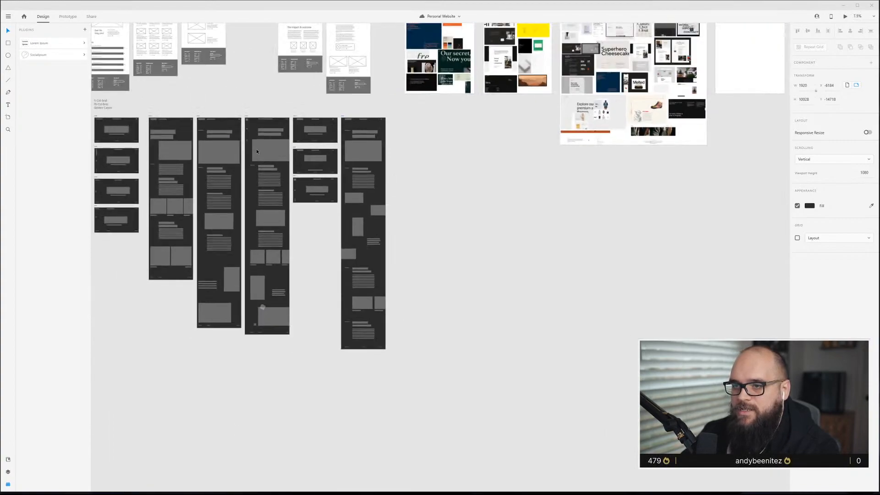
scroll(256, 149, "left", 3)
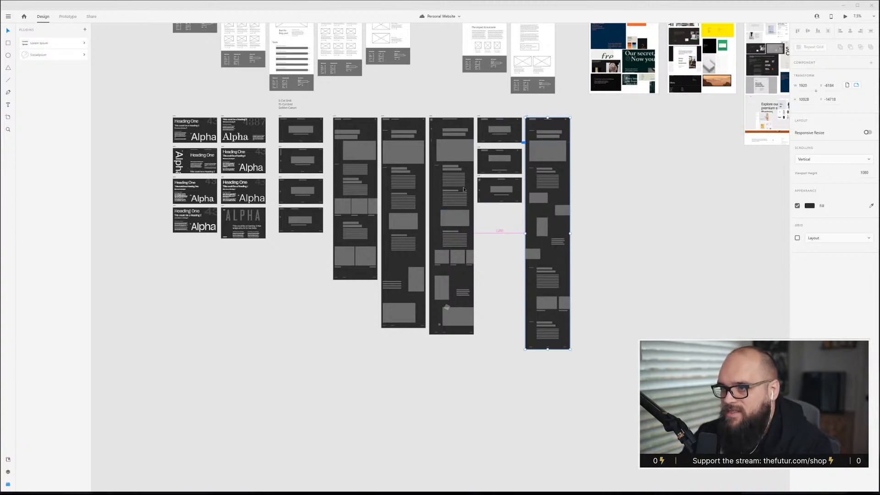
scroll(464, 187, "up", 5)
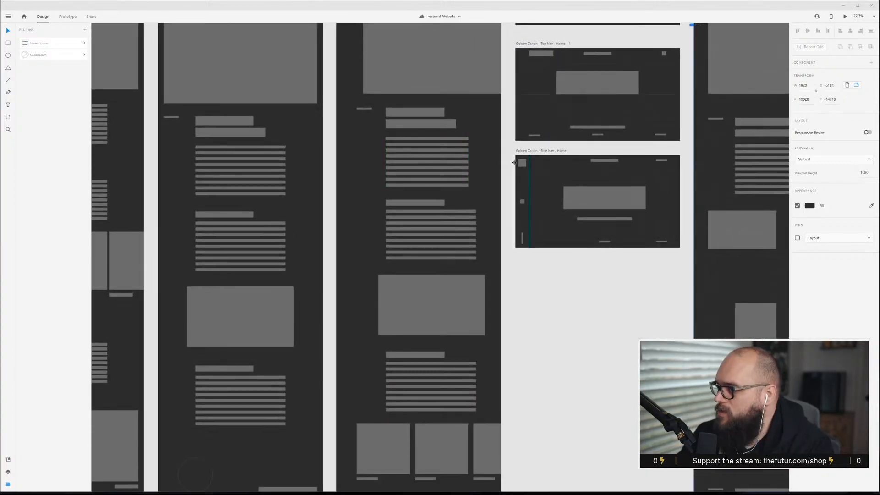
scroll(465, 188, "up", 2)
scroll(472, 188, "right", 1)
scroll(472, 188, "right", 2)
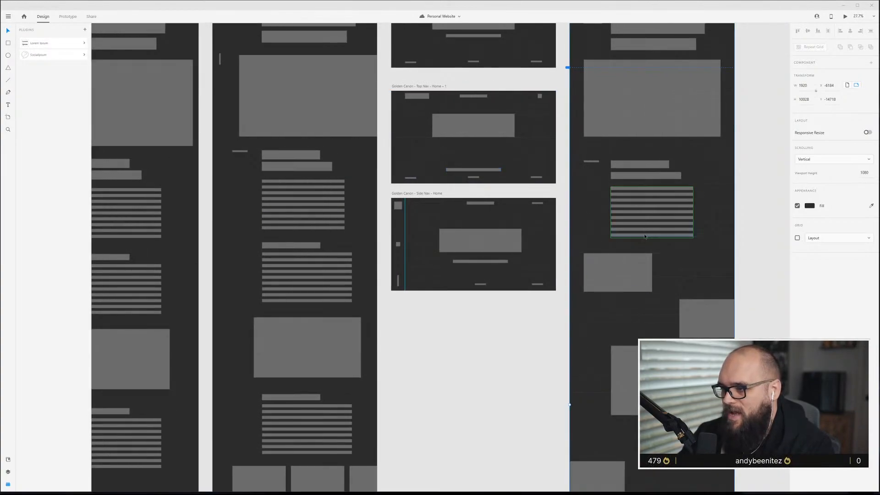
scroll(638, 211, "up", 6)
scroll(640, 231, "up", 4)
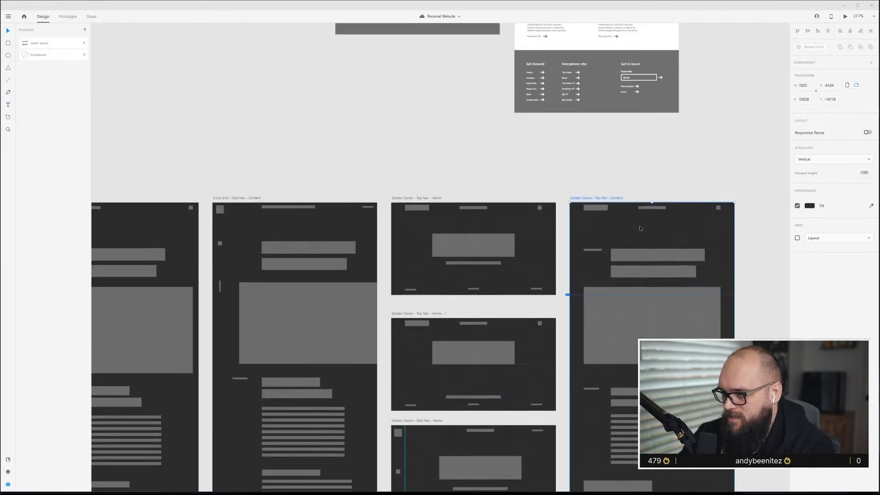
scroll(641, 227, "down", 2)
scroll(640, 227, "down", 3)
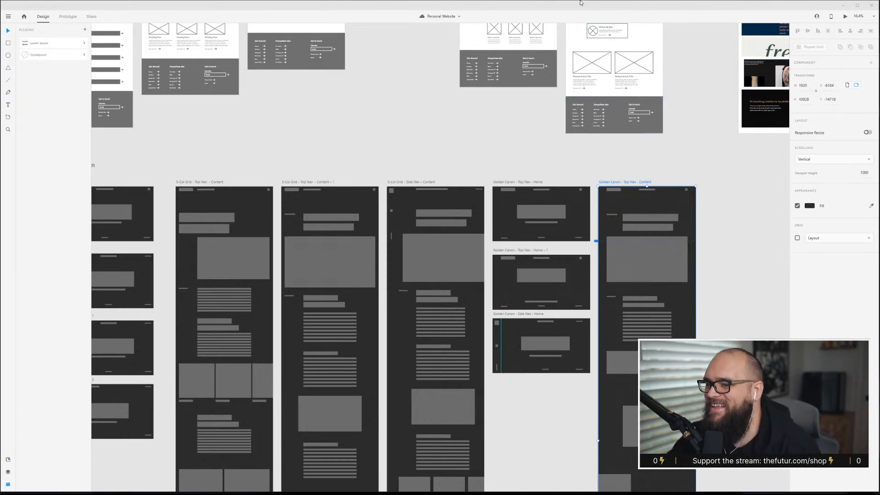
left_click(543, 136)
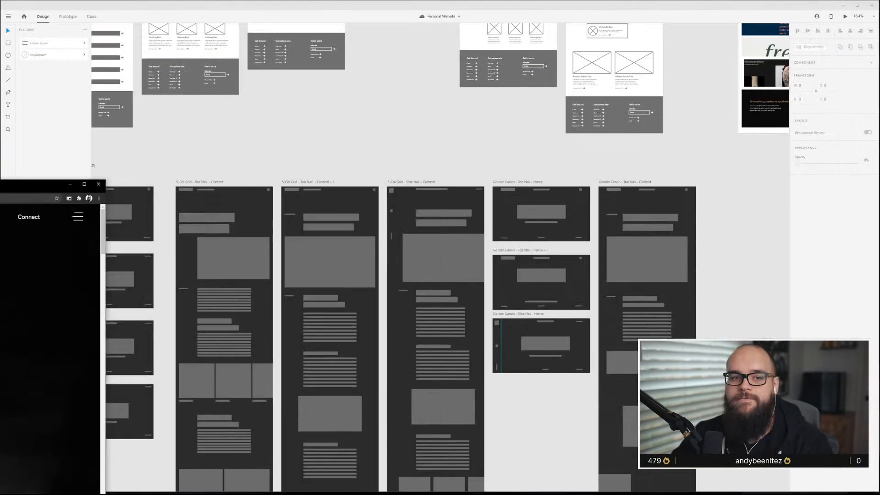
left_click_drag(46, 185, 0, 185)
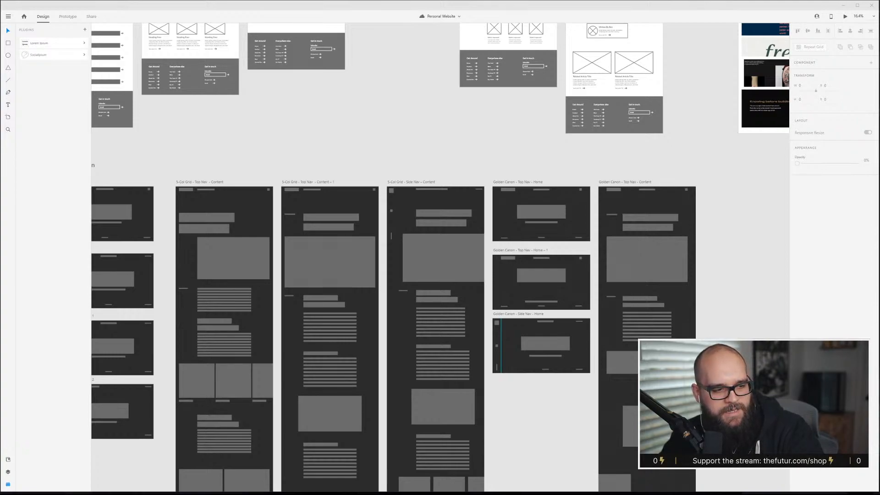
left_click_drag(0, 79, 297, 7)
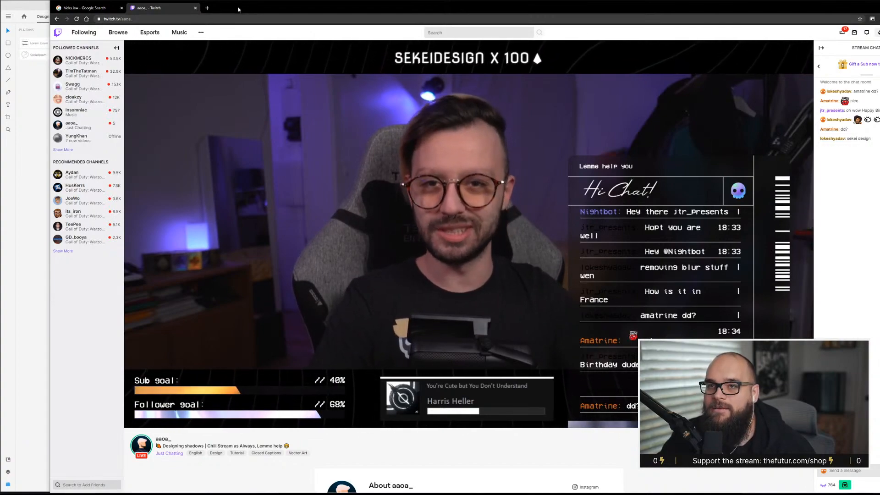
left_click_drag(238, 9, 879, 61)
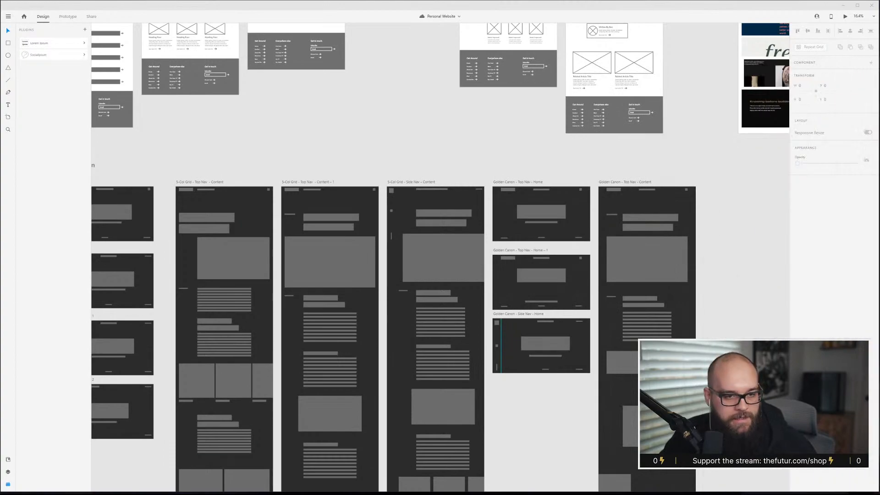